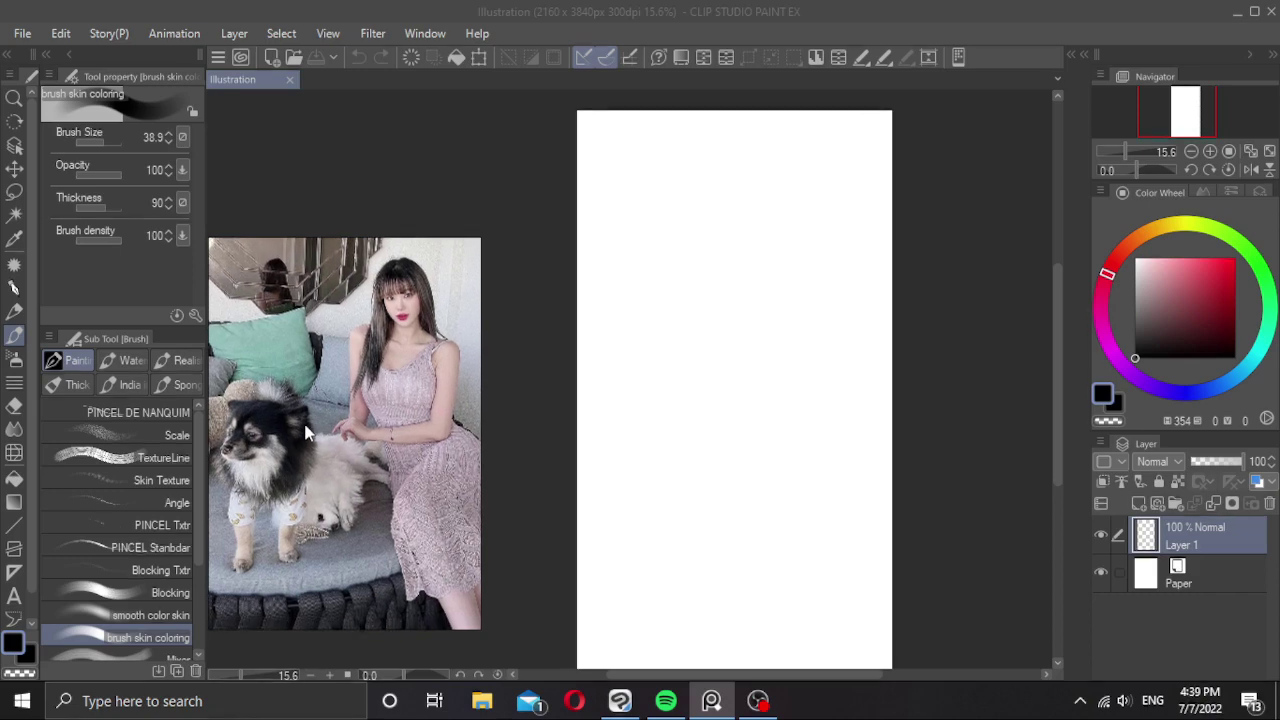
# Shrink the reference photo inside its window so the seated woman and the dog fit beside the canvas.
pyautogui.click(763, 328)
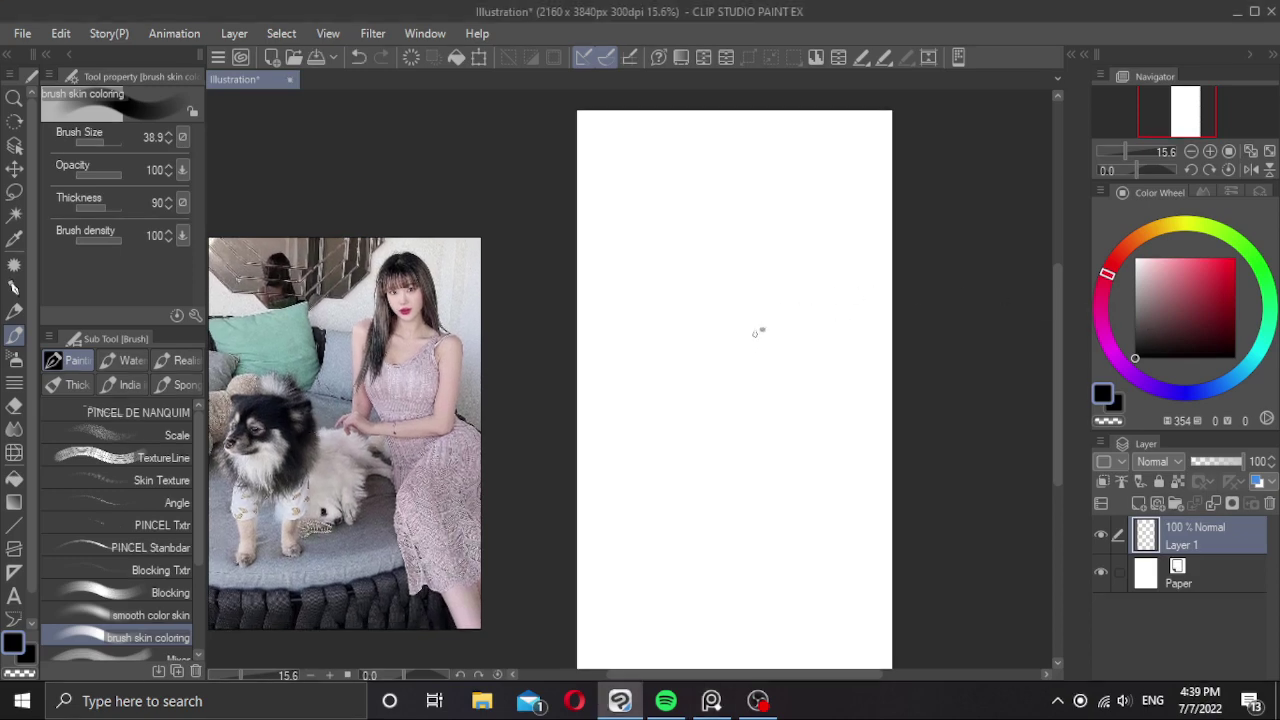
pyautogui.hotkey('ctrl', 'z')
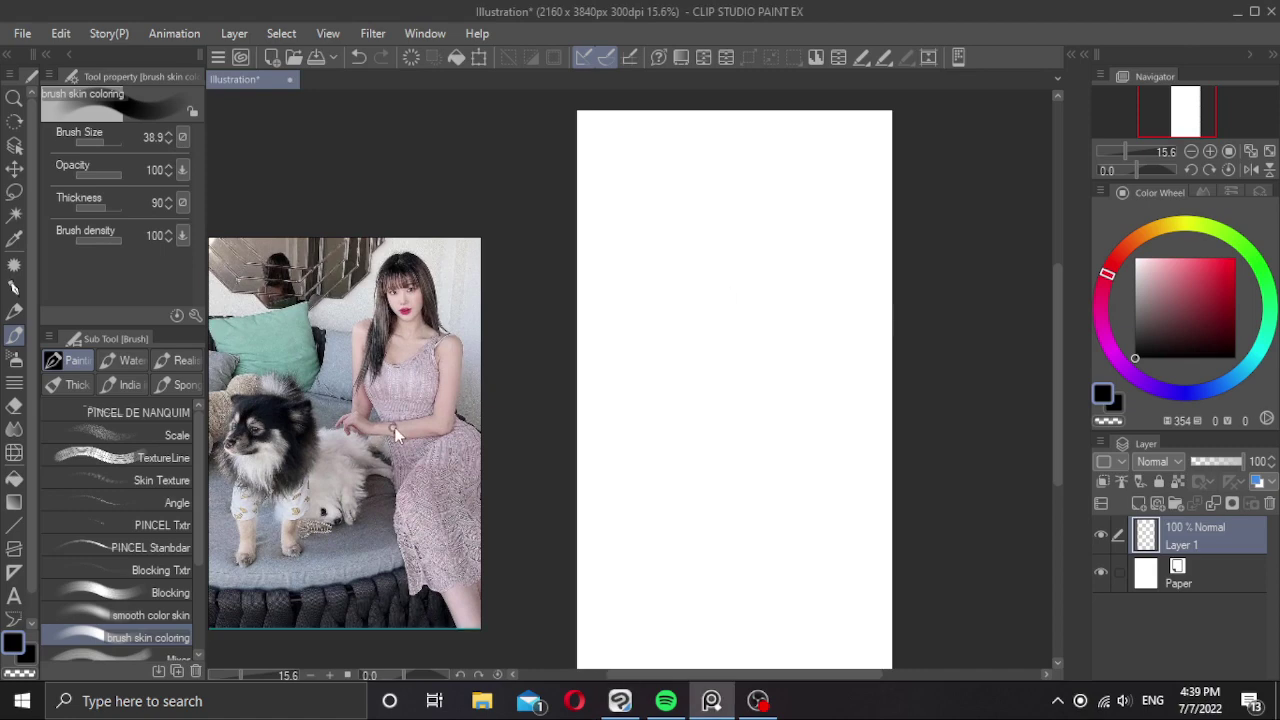
pyautogui.click(402, 434)
pyautogui.moveTo(409, 434); pyautogui.dragTo(401, 432)
pyautogui.click(750, 315)
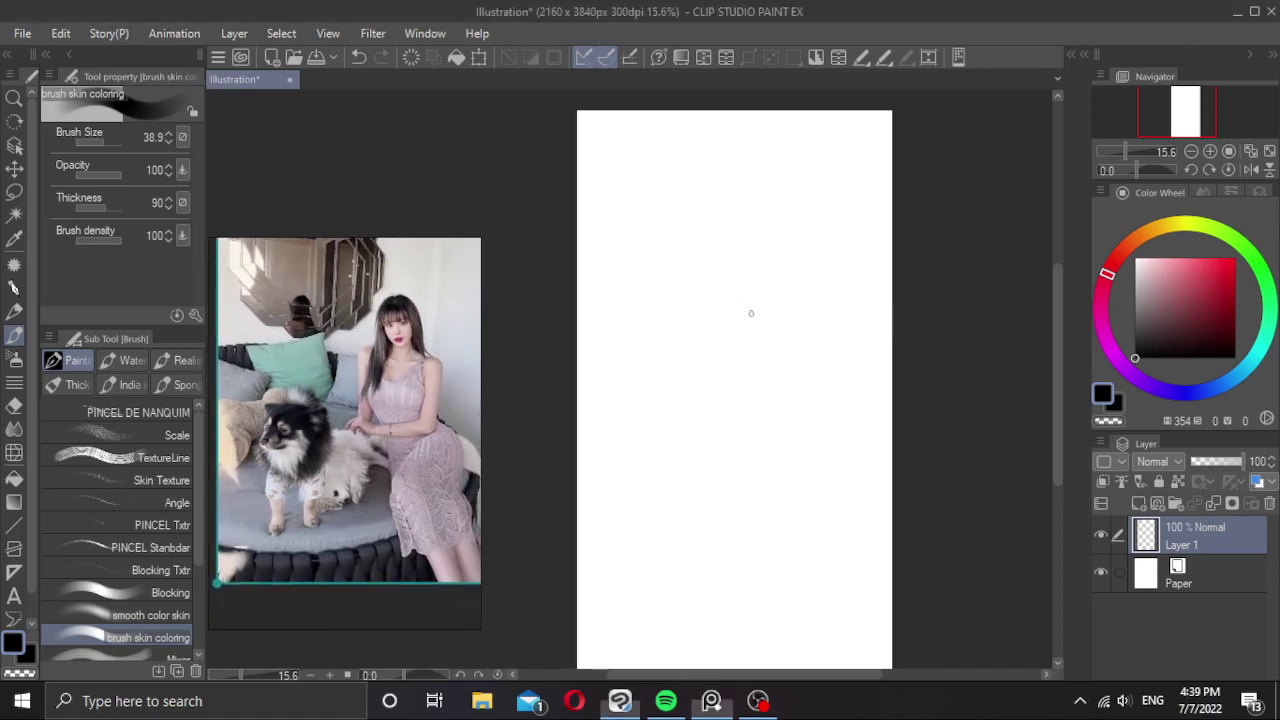
# Sketch the seated woman's torso with shoulder line, body centre line, side contours and folded hips on Layer 1.
pyautogui.moveTo(775, 268); pyautogui.dragTo(775, 281)
pyautogui.moveTo(775, 281)
pyautogui.mouseDown()
pyautogui.moveTo(748, 285)
pyautogui.moveTo(745, 268)
pyautogui.moveTo(769, 282)
pyautogui.moveTo(711, 337)
pyautogui.moveTo(756, 394)
pyautogui.moveTo(776, 386)
pyautogui.moveTo(740, 427)
pyautogui.mouseUp()
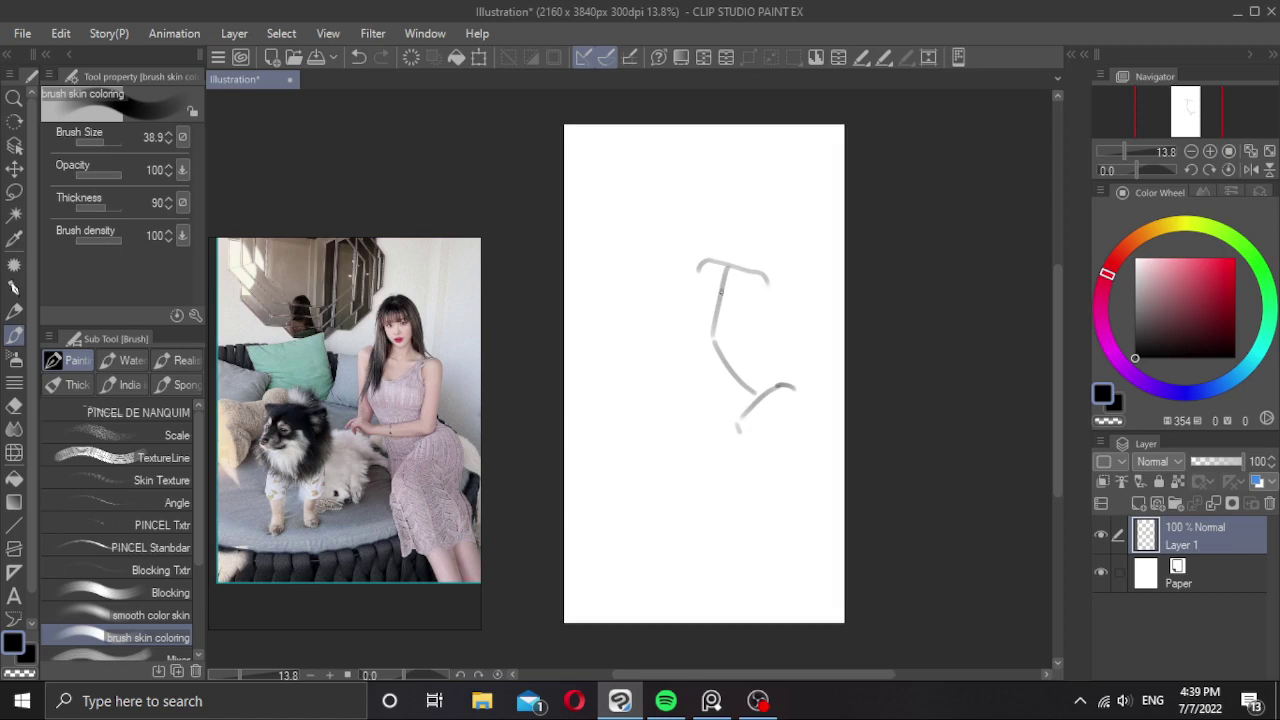
pyautogui.moveTo(699, 277); pyautogui.dragTo(734, 409)
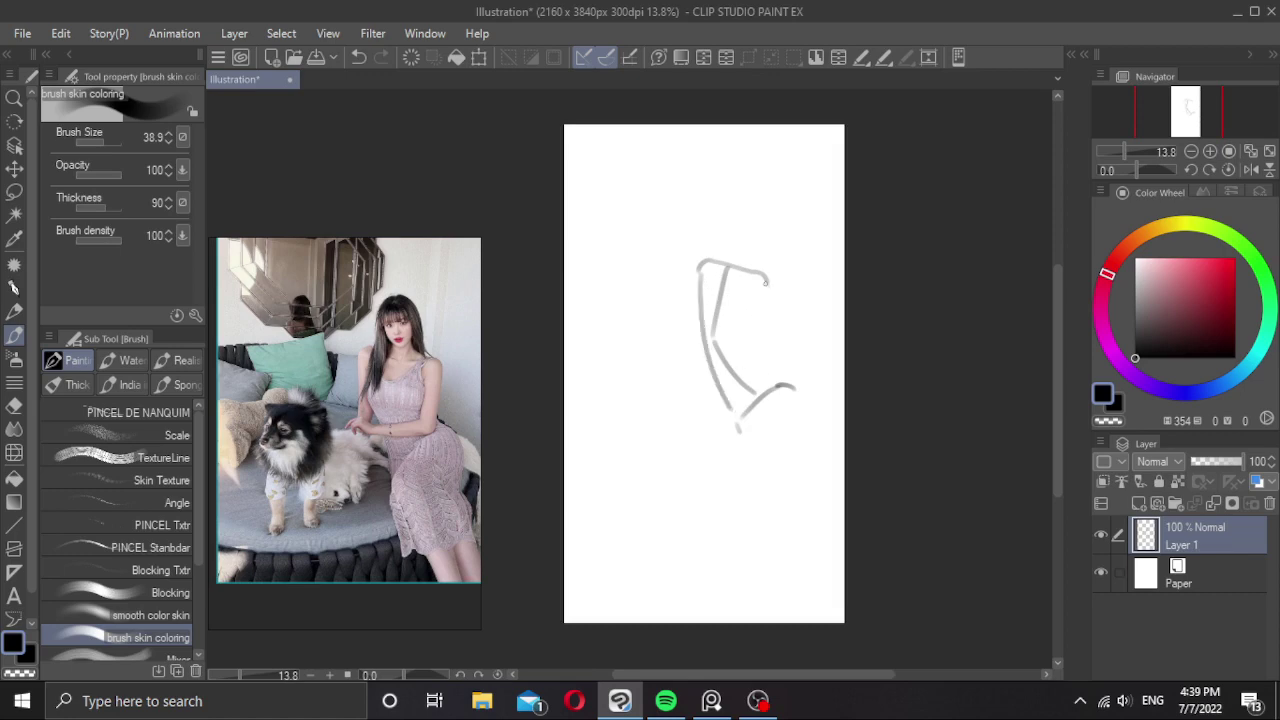
pyautogui.moveTo(766, 282)
pyautogui.mouseDown()
pyautogui.moveTo(755, 347)
pyautogui.moveTo(827, 391)
pyautogui.moveTo(814, 422)
pyautogui.moveTo(743, 449)
pyautogui.moveTo(744, 410)
pyautogui.moveTo(787, 370)
pyautogui.mouseUp()
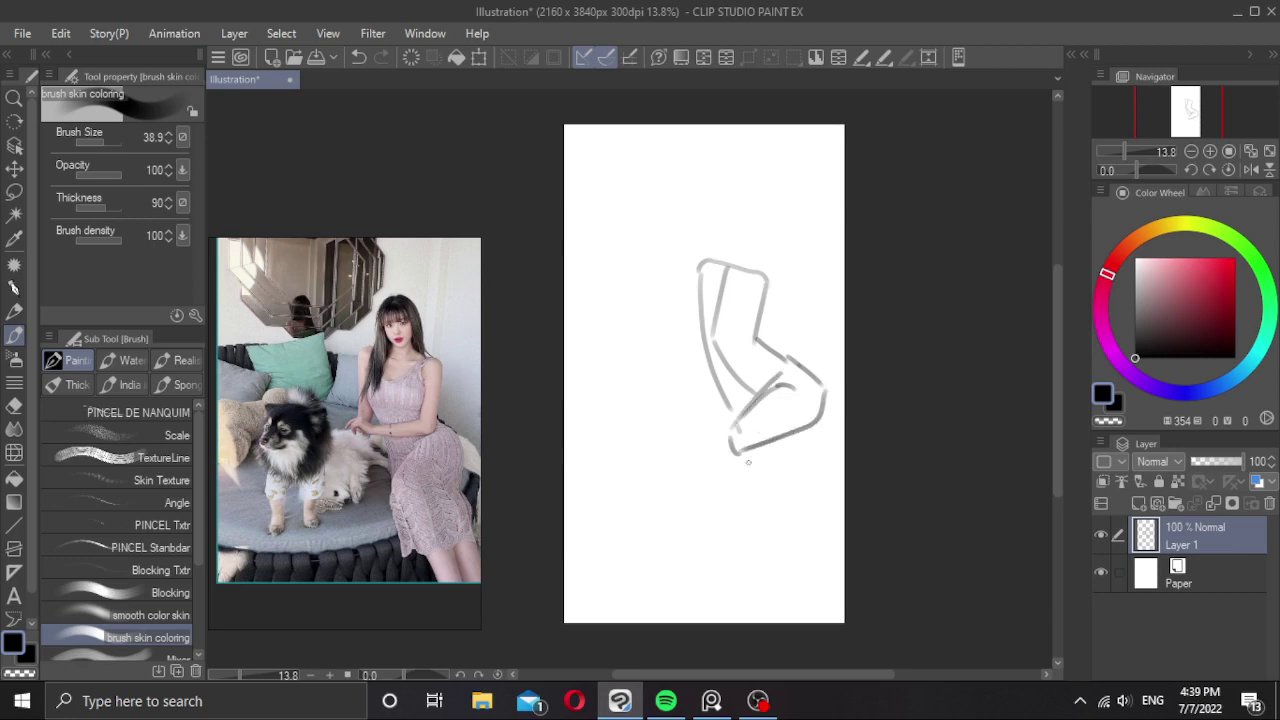
# Sketch the woman's two lower legs tapering down from the knees towards the bottom of the canvas.
pyautogui.moveTo(740, 434)
pyautogui.mouseDown()
pyautogui.moveTo(742, 462)
pyautogui.moveTo(780, 514)
pyautogui.moveTo(776, 590)
pyautogui.mouseUp()
pyautogui.moveTo(742, 476); pyautogui.dragTo(769, 590)
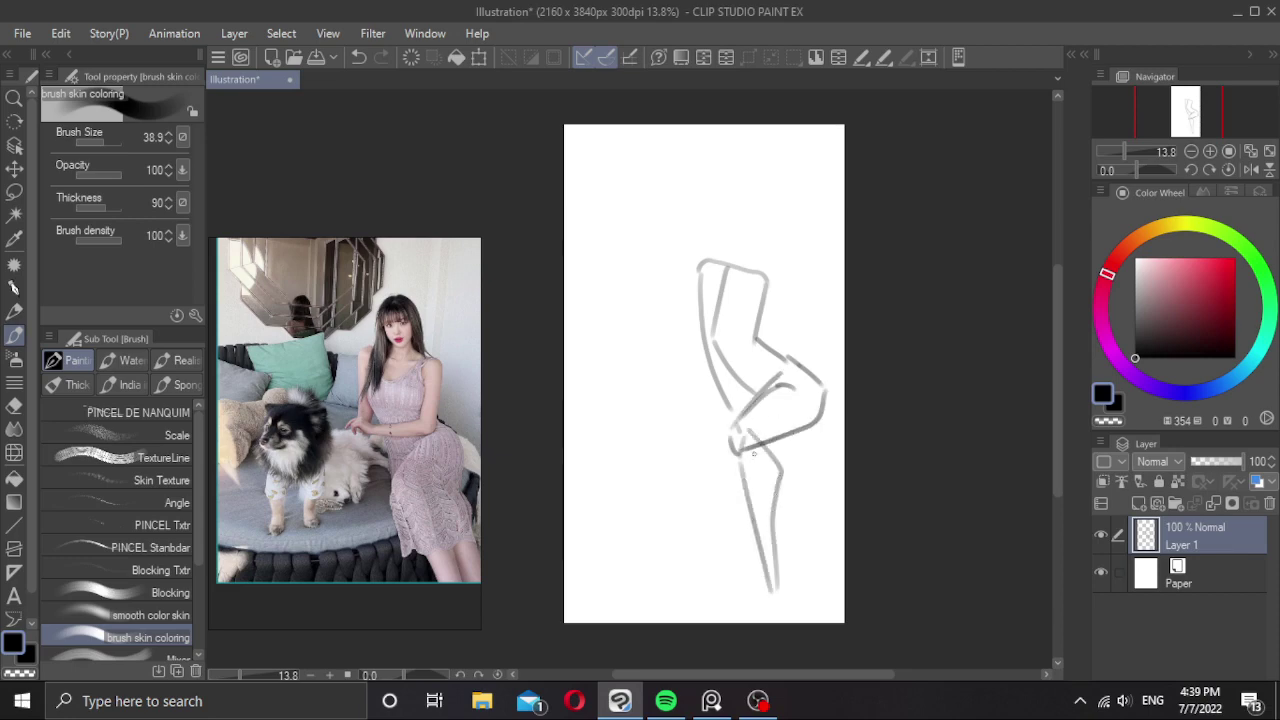
pyautogui.moveTo(733, 406); pyautogui.dragTo(752, 392)
pyautogui.moveTo(797, 434)
pyautogui.mouseDown()
pyautogui.moveTo(778, 459)
pyautogui.moveTo(770, 446)
pyautogui.moveTo(786, 498)
pyautogui.moveTo(812, 486)
pyautogui.moveTo(801, 545)
pyautogui.moveTo(783, 467)
pyautogui.mouseUp()
pyautogui.hotkey('ctrl', 'z')
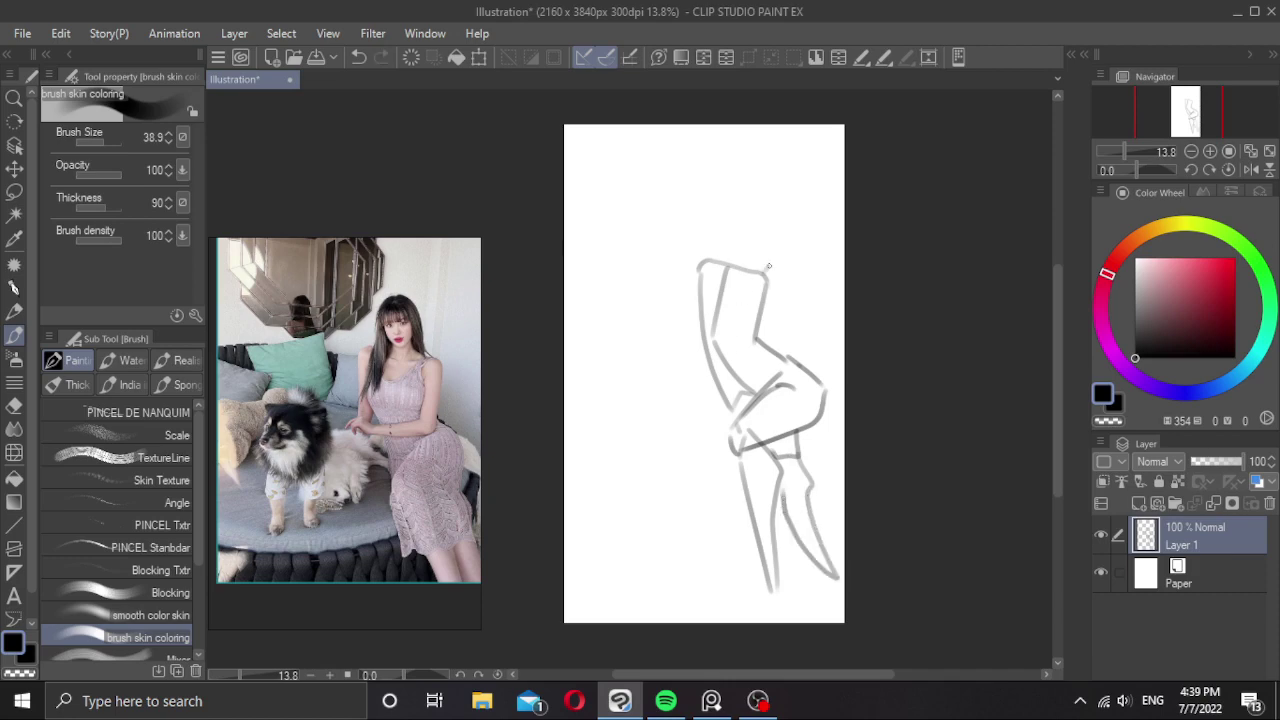
# Sketch the woman's shoulders, neck and oval head, erasing the stray head lines with transparent colour.
pyautogui.moveTo(768, 266); pyautogui.dragTo(780, 298)
pyautogui.moveTo(718, 260)
pyautogui.mouseDown()
pyautogui.moveTo(700, 258)
pyautogui.moveTo(696, 276)
pyautogui.mouseUp()
pyautogui.moveTo(720, 218)
pyautogui.mouseDown()
pyautogui.moveTo(726, 250)
pyautogui.moveTo(748, 242)
pyautogui.moveTo(730, 195)
pyautogui.mouseUp()
pyautogui.hotkey('ctrl', 'z')
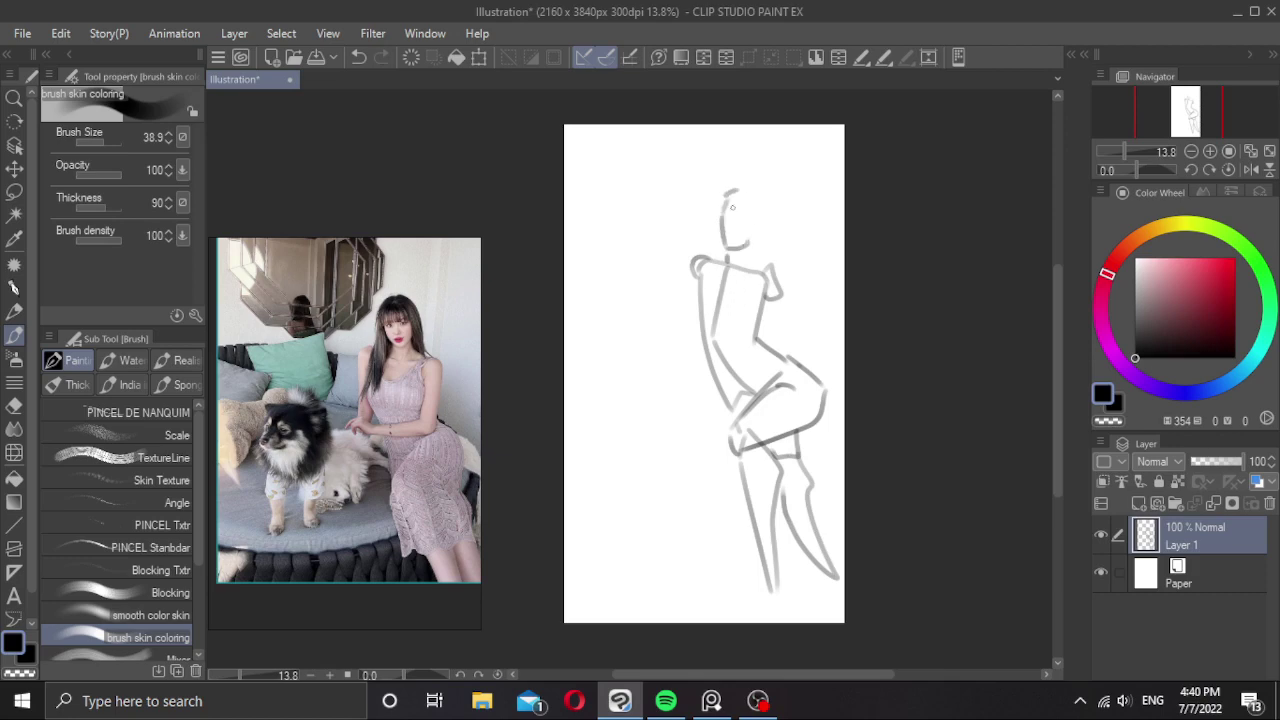
pyautogui.hotkey('ctrl', 'z')
pyautogui.moveTo(729, 248)
pyautogui.mouseDown()
pyautogui.moveTo(692, 254)
pyautogui.moveTo(769, 268)
pyautogui.mouseUp()
pyautogui.hotkey('ctrl', 'z')
pyautogui.press('c')
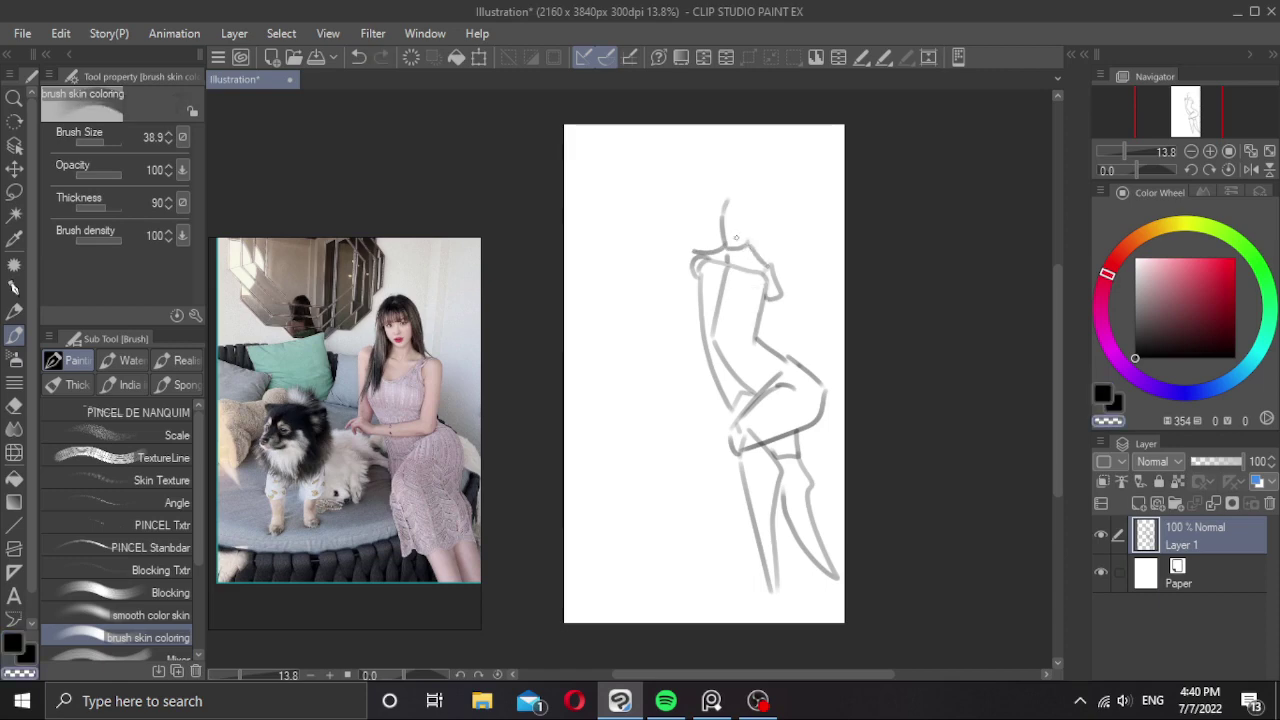
pyautogui.moveTo(724, 229); pyautogui.dragTo(746, 249)
pyautogui.moveTo(723, 233)
pyautogui.mouseDown()
pyautogui.moveTo(728, 201)
pyautogui.moveTo(730, 240)
pyautogui.moveTo(753, 208)
pyautogui.moveTo(724, 198)
pyautogui.moveTo(739, 190)
pyautogui.moveTo(754, 216)
pyautogui.mouseUp()
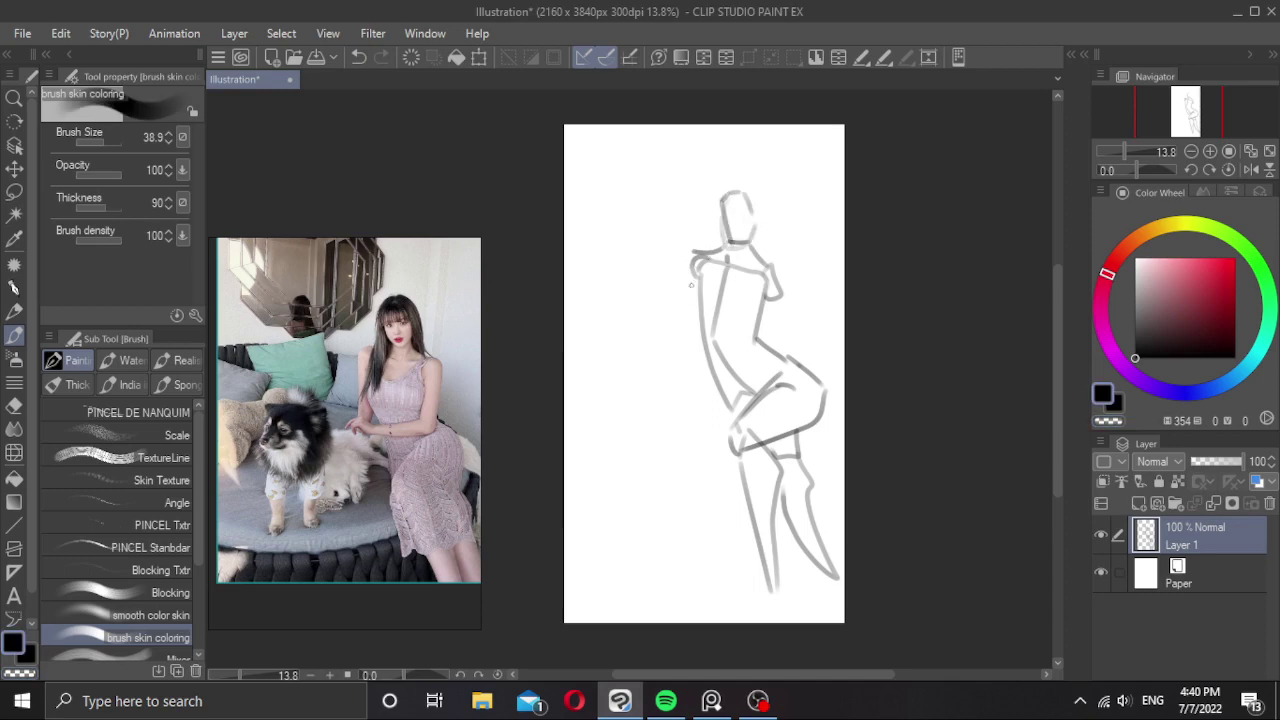
# Sketch both of the woman's arms down from the shoulders, with the hands reaching towards the dog.
pyautogui.moveTo(690, 266)
pyautogui.mouseDown()
pyautogui.moveTo(692, 354)
pyautogui.moveTo(702, 350)
pyautogui.mouseUp()
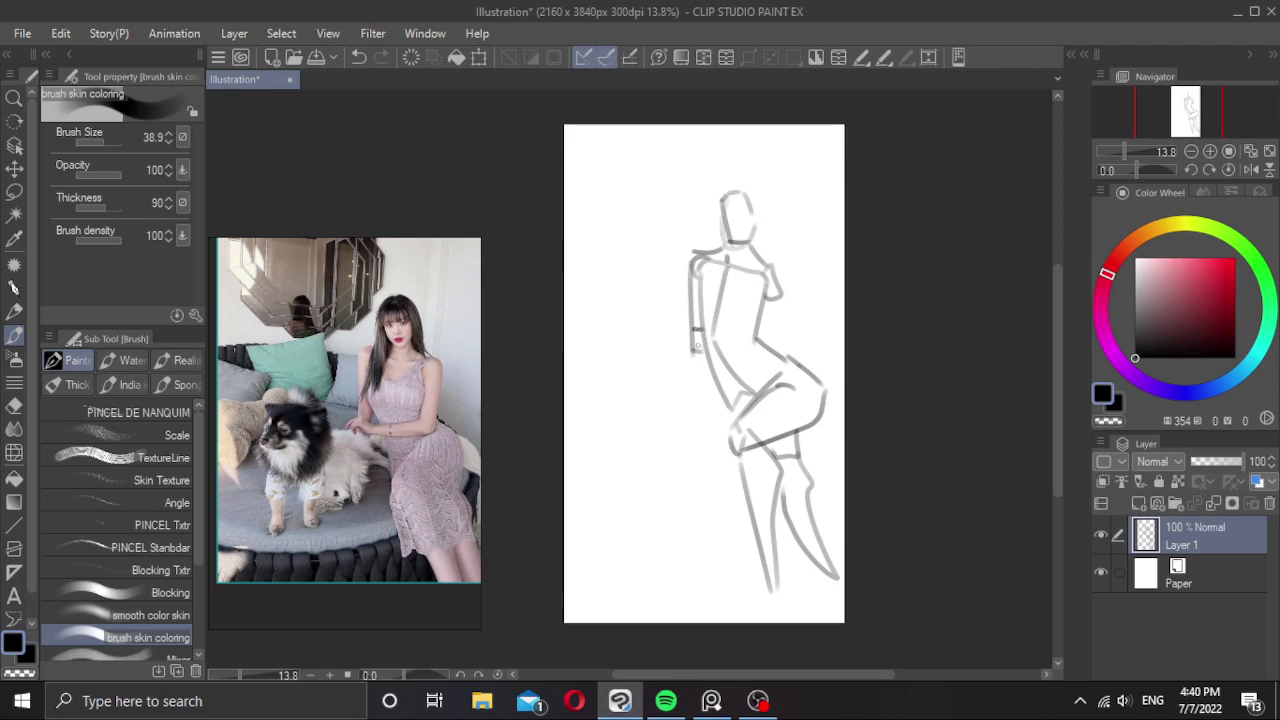
pyautogui.moveTo(678, 350)
pyautogui.mouseDown()
pyautogui.moveTo(702, 360)
pyautogui.moveTo(650, 380)
pyautogui.mouseUp()
pyautogui.moveTo(772, 300); pyautogui.dragTo(763, 357)
pyautogui.moveTo(778, 298)
pyautogui.mouseDown()
pyautogui.moveTo(769, 363)
pyautogui.moveTo(668, 372)
pyautogui.moveTo(660, 349)
pyautogui.moveTo(764, 361)
pyautogui.mouseUp()
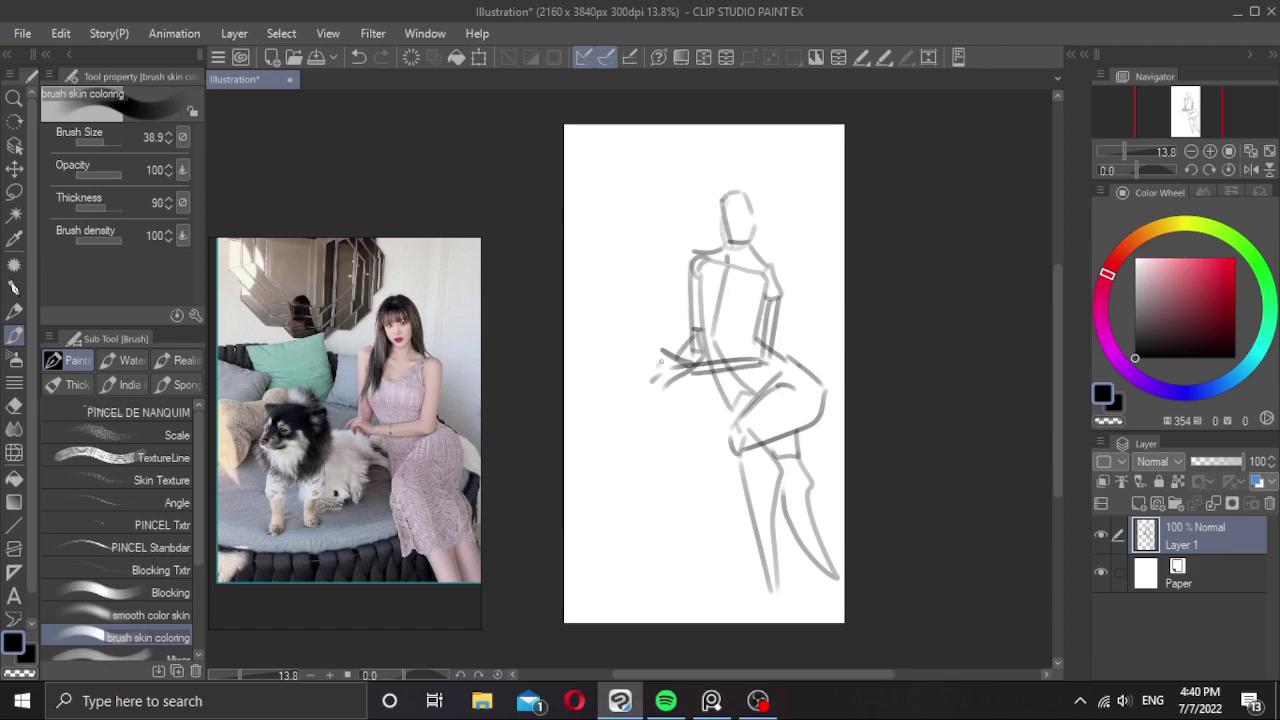
# Sketch the dog's back, hindquarters and rear leg below the woman's hands.
pyautogui.moveTo(660, 361)
pyautogui.mouseDown()
pyautogui.moveTo(631, 378)
pyautogui.moveTo(627, 442)
pyautogui.mouseUp()
pyautogui.moveTo(691, 386); pyautogui.dragTo(705, 422)
pyautogui.moveTo(702, 418); pyautogui.dragTo(704, 442)
pyautogui.moveTo(649, 388)
pyautogui.mouseDown()
pyautogui.moveTo(640, 401)
pyautogui.moveTo(690, 392)
pyautogui.mouseUp()
pyautogui.moveTo(659, 400)
pyautogui.mouseDown()
pyautogui.moveTo(682, 402)
pyautogui.moveTo(642, 466)
pyautogui.moveTo(686, 460)
pyautogui.moveTo(676, 484)
pyautogui.moveTo(666, 463)
pyautogui.mouseUp()
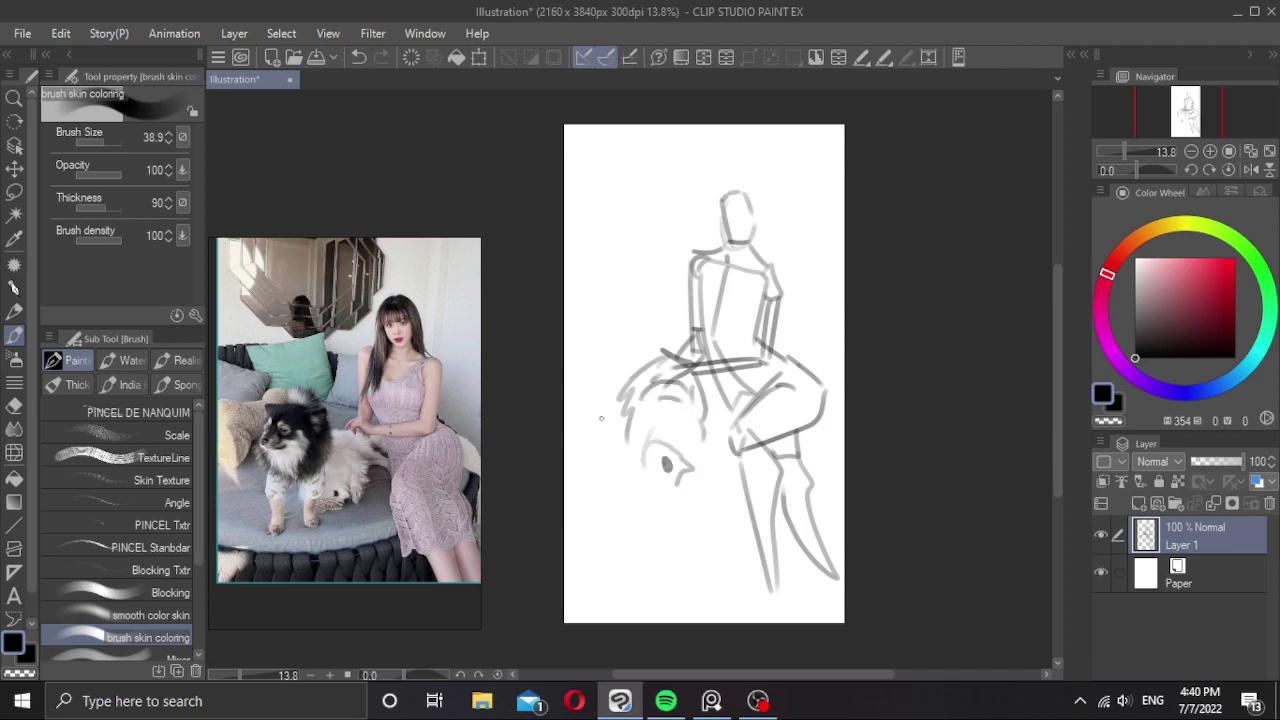
# Sketch the dog's round head, face, furry chest and the tops of its front legs.
pyautogui.moveTo(596, 378); pyautogui.dragTo(650, 382)
pyautogui.moveTo(656, 406); pyautogui.dragTo(622, 478)
pyautogui.moveTo(588, 392)
pyautogui.mouseDown()
pyautogui.moveTo(590, 462)
pyautogui.moveTo(606, 477)
pyautogui.mouseUp()
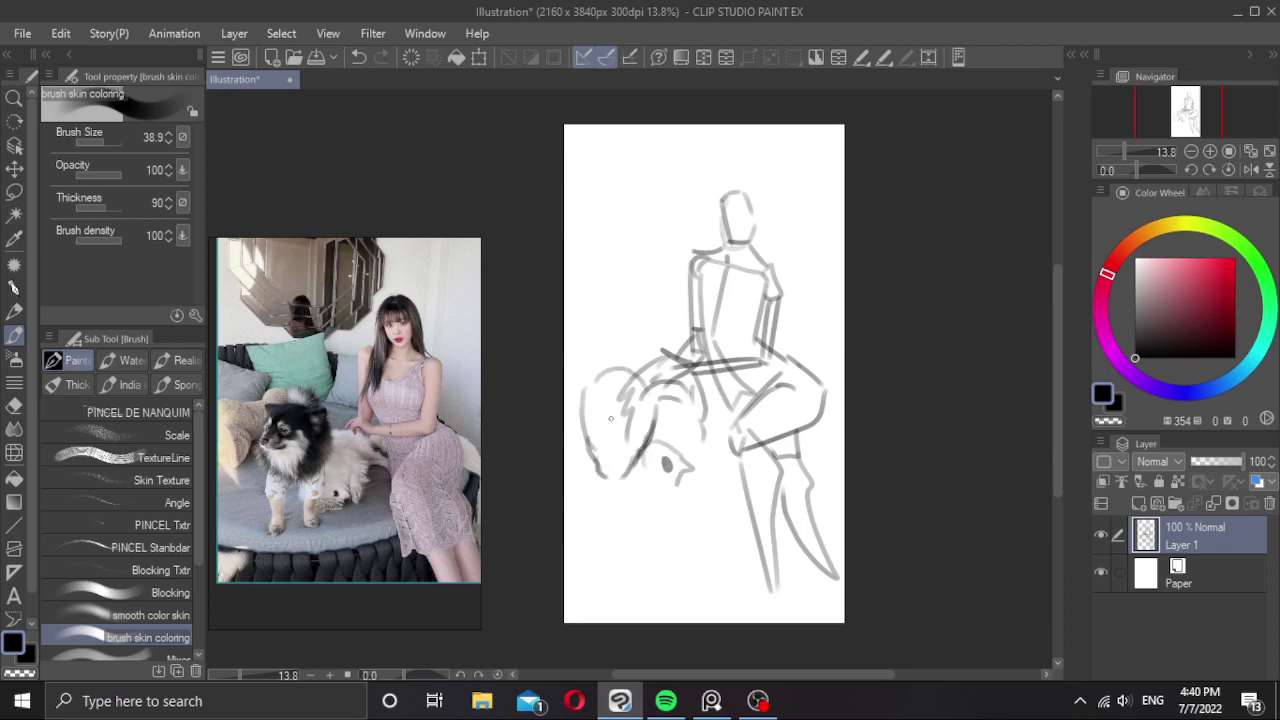
pyautogui.moveTo(600, 397)
pyautogui.mouseDown()
pyautogui.moveTo(586, 410)
pyautogui.moveTo(606, 424)
pyautogui.moveTo(580, 412)
pyautogui.moveTo(592, 415)
pyautogui.mouseUp()
pyautogui.moveTo(582, 414)
pyautogui.mouseDown()
pyautogui.moveTo(598, 425)
pyautogui.moveTo(618, 406)
pyautogui.moveTo(588, 398)
pyautogui.moveTo(604, 406)
pyautogui.moveTo(646, 384)
pyautogui.moveTo(660, 394)
pyautogui.moveTo(640, 389)
pyautogui.mouseUp()
pyautogui.hotkey('ctrl', 'z')
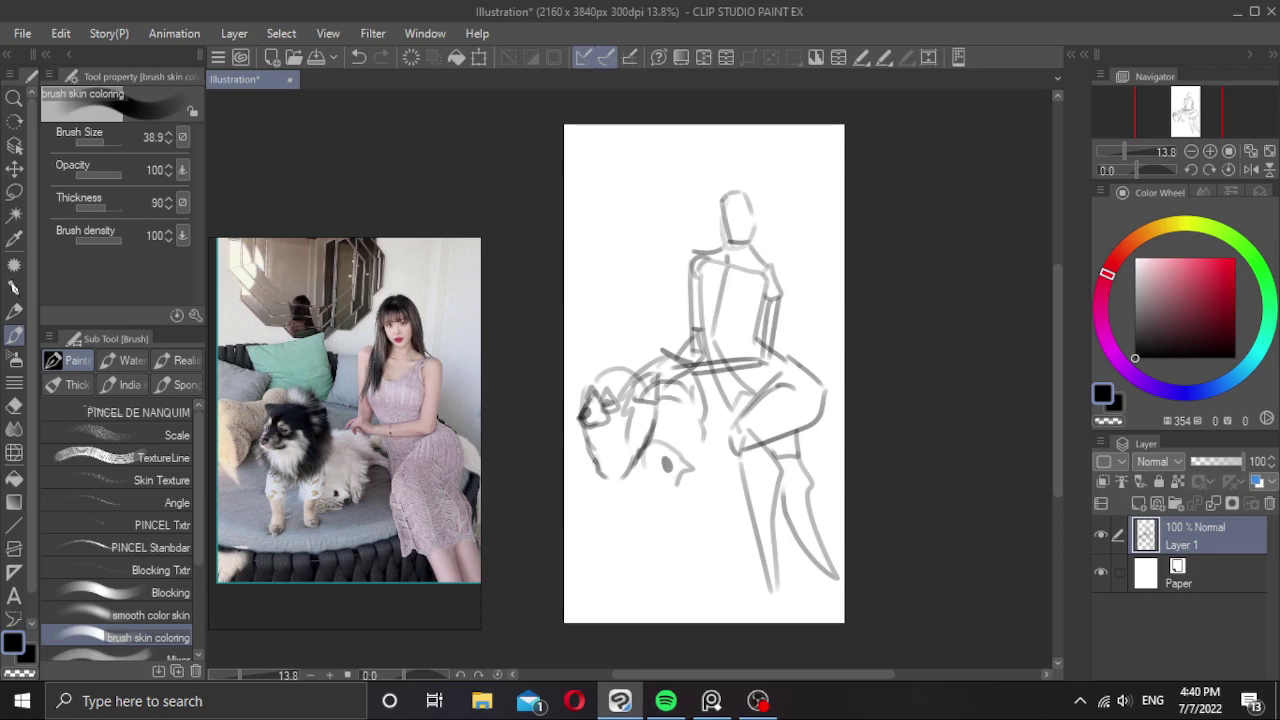
pyautogui.moveTo(594, 458); pyautogui.dragTo(590, 498)
pyautogui.moveTo(636, 460); pyautogui.dragTo(624, 490)
# Draw the woman's fringe and block in her long dark hair falling on both sides of the face.
pyautogui.moveTo(720, 214); pyautogui.dragTo(750, 210)
pyautogui.moveTo(720, 206)
pyautogui.mouseDown()
pyautogui.moveTo(748, 198)
pyautogui.moveTo(720, 188)
pyautogui.moveTo(744, 182)
pyautogui.mouseUp()
pyautogui.moveTo(750, 184)
pyautogui.mouseDown()
pyautogui.moveTo(724, 212)
pyautogui.moveTo(722, 270)
pyautogui.mouseUp()
pyautogui.moveTo(720, 216); pyautogui.dragTo(710, 300)
pyautogui.moveTo(722, 270); pyautogui.dragTo(716, 306)
pyautogui.moveTo(752, 230); pyautogui.dragTo(758, 262)
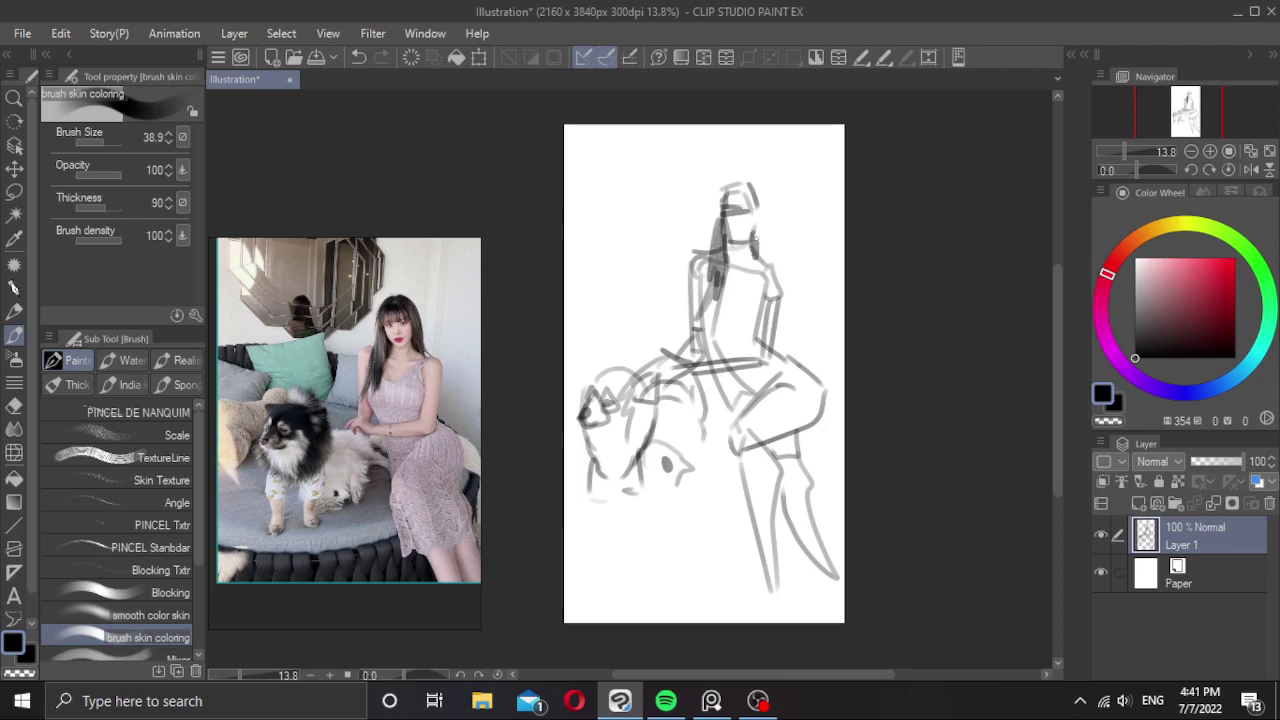
pyautogui.moveTo(756, 194); pyautogui.dragTo(766, 266)
pyautogui.moveTo(762, 216)
pyautogui.mouseDown()
pyautogui.moveTo(762, 262)
pyautogui.moveTo(722, 294)
pyautogui.mouseUp()
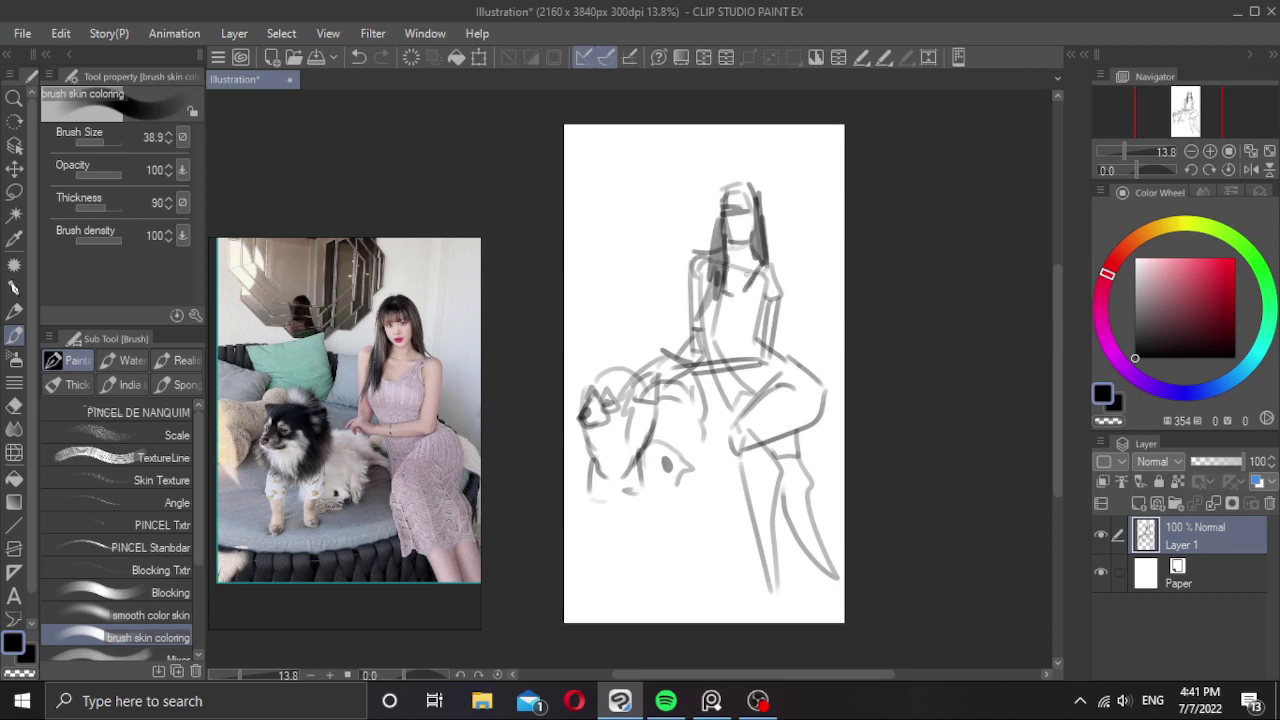
# Redraw the woman's shoulder line and near-side shoulder with darker strokes, checking the pose in a horizontally flipped view.
pyautogui.hotkey('ctrl', 'z')
pyautogui.moveTo(726, 268)
pyautogui.mouseDown()
pyautogui.moveTo(776, 281)
pyautogui.moveTo(766, 266)
pyautogui.moveTo(701, 254)
pyautogui.mouseUp()
pyautogui.hotkey('ctrl', 'z')
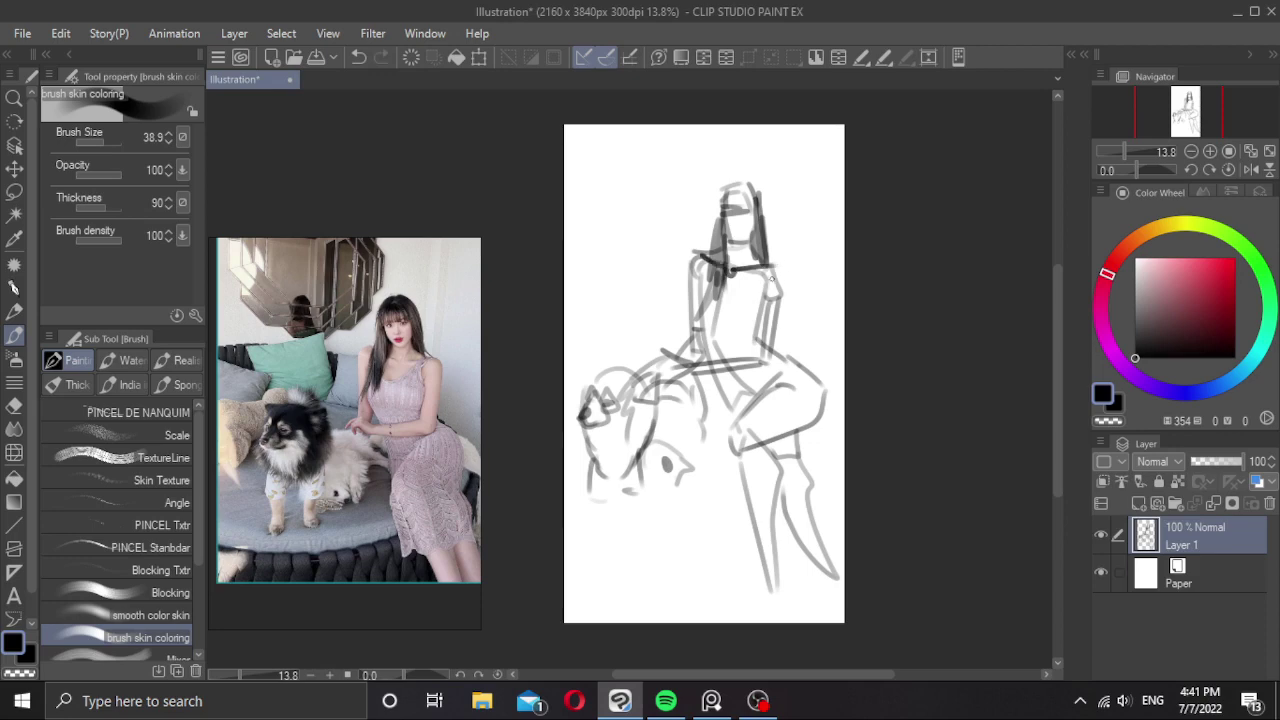
pyautogui.moveTo(762, 284)
pyautogui.mouseDown()
pyautogui.moveTo(775, 317)
pyautogui.moveTo(788, 283)
pyautogui.moveTo(778, 337)
pyautogui.mouseUp()
pyautogui.hotkey('ctrl', 'z')
pyautogui.hotkey('ctrl', 'z')
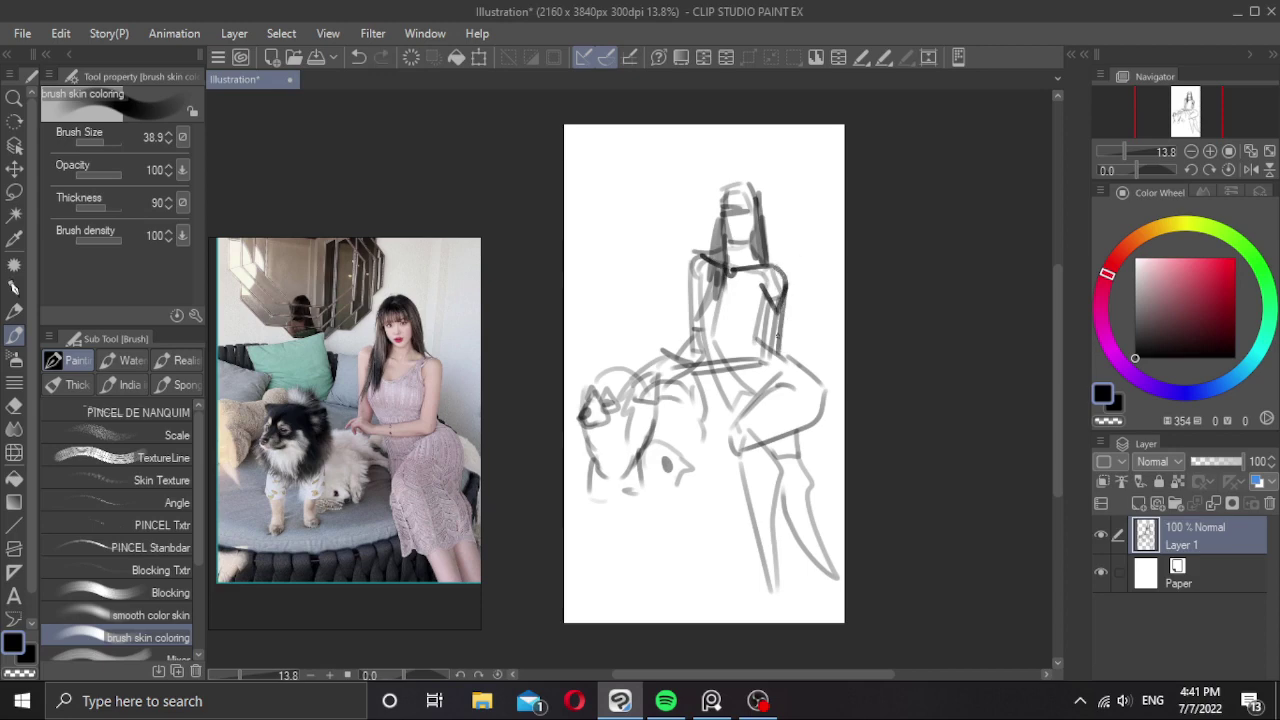
pyautogui.moveTo(764, 267)
pyautogui.mouseDown()
pyautogui.moveTo(763, 316)
pyautogui.moveTo(869, 335)
pyautogui.mouseUp()
pyautogui.press('h')
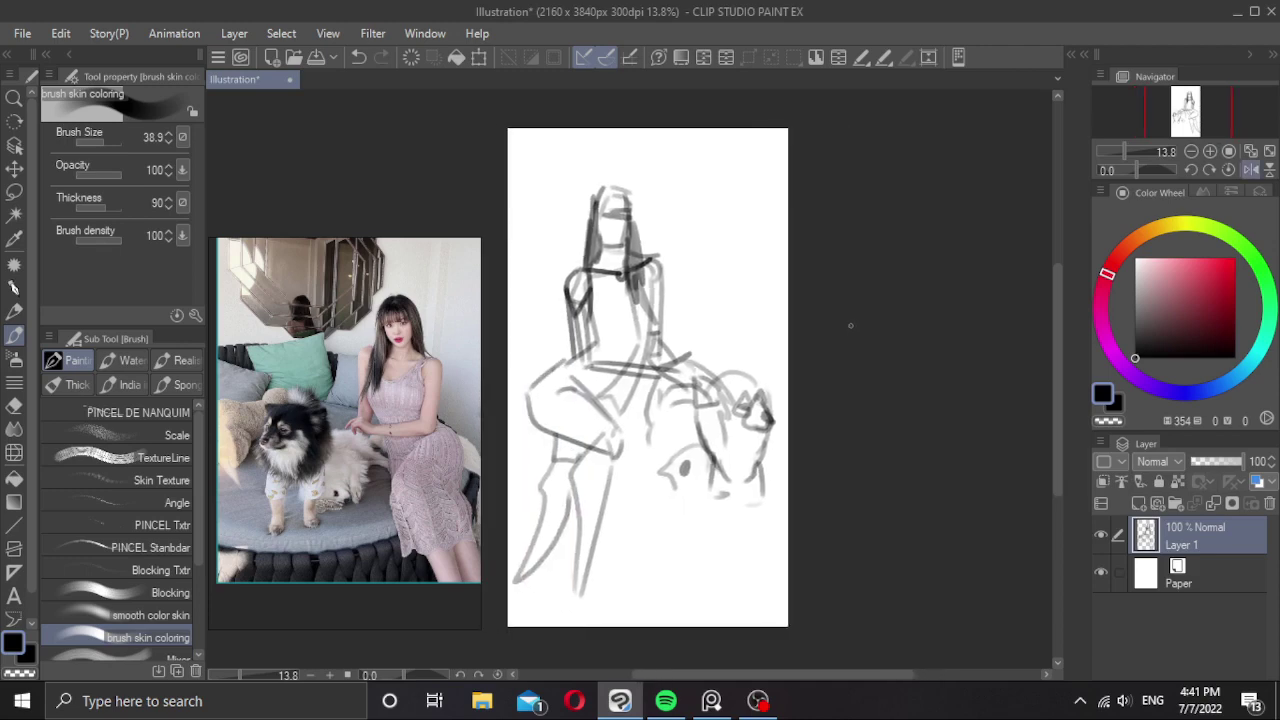
pyautogui.press('h')
pyautogui.hotkey('ctrl', 'z')
pyautogui.hotkey('ctrl', 'z')
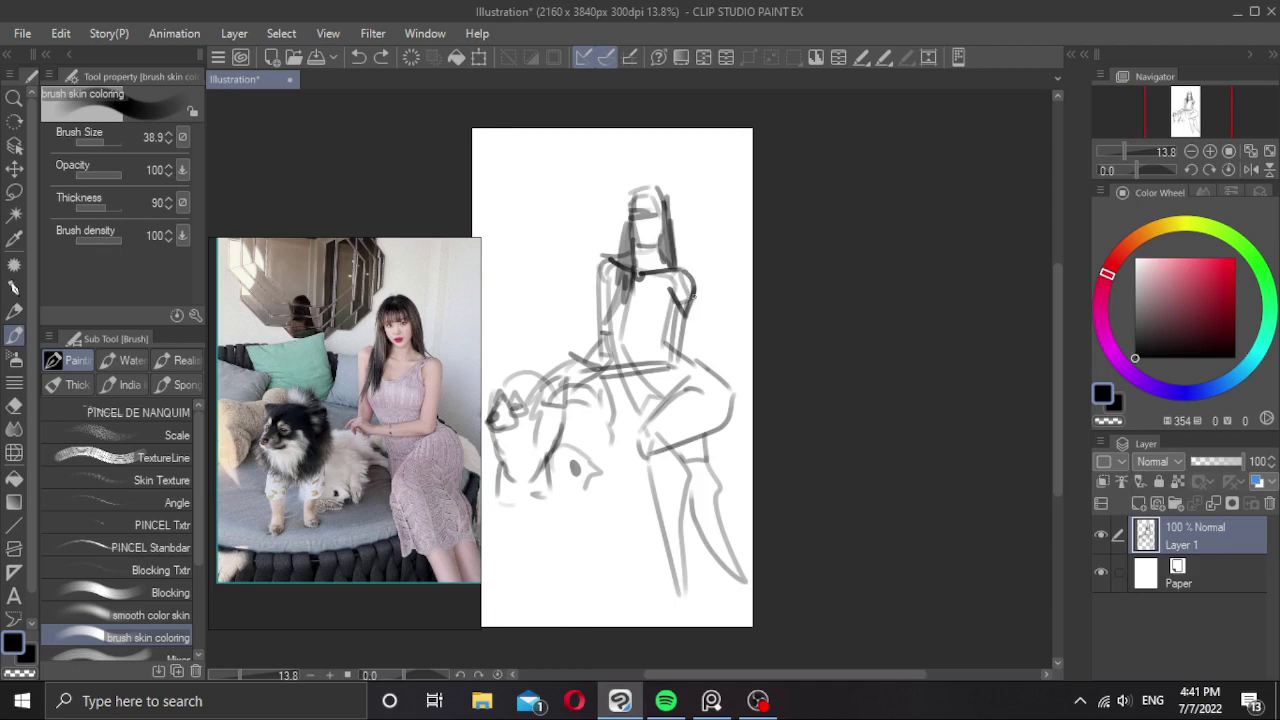
# Redraw the upper arm down to the elbow and the forearm crossing the waist with dark strokes.
pyautogui.moveTo(692, 296)
pyautogui.mouseDown()
pyautogui.moveTo(674, 331)
pyautogui.moveTo(670, 286)
pyautogui.moveTo(679, 312)
pyautogui.moveTo(692, 307)
pyautogui.moveTo(703, 366)
pyautogui.mouseUp()
pyautogui.press('c')
pyautogui.press('c')
pyautogui.hotkey('ctrl', 'z')
pyautogui.hotkey('ctrl', 'z')
pyautogui.moveTo(679, 290); pyautogui.dragTo(691, 320)
pyautogui.moveTo(692, 318)
pyautogui.mouseDown()
pyautogui.moveTo(692, 276)
pyautogui.moveTo(691, 377)
pyautogui.moveTo(678, 363)
pyautogui.moveTo(679, 377)
pyautogui.moveTo(683, 322)
pyautogui.moveTo(677, 366)
pyautogui.moveTo(610, 374)
pyautogui.mouseUp()
pyautogui.hotkey('ctrl', 'z')
pyautogui.hotkey('ctrl', 'z')
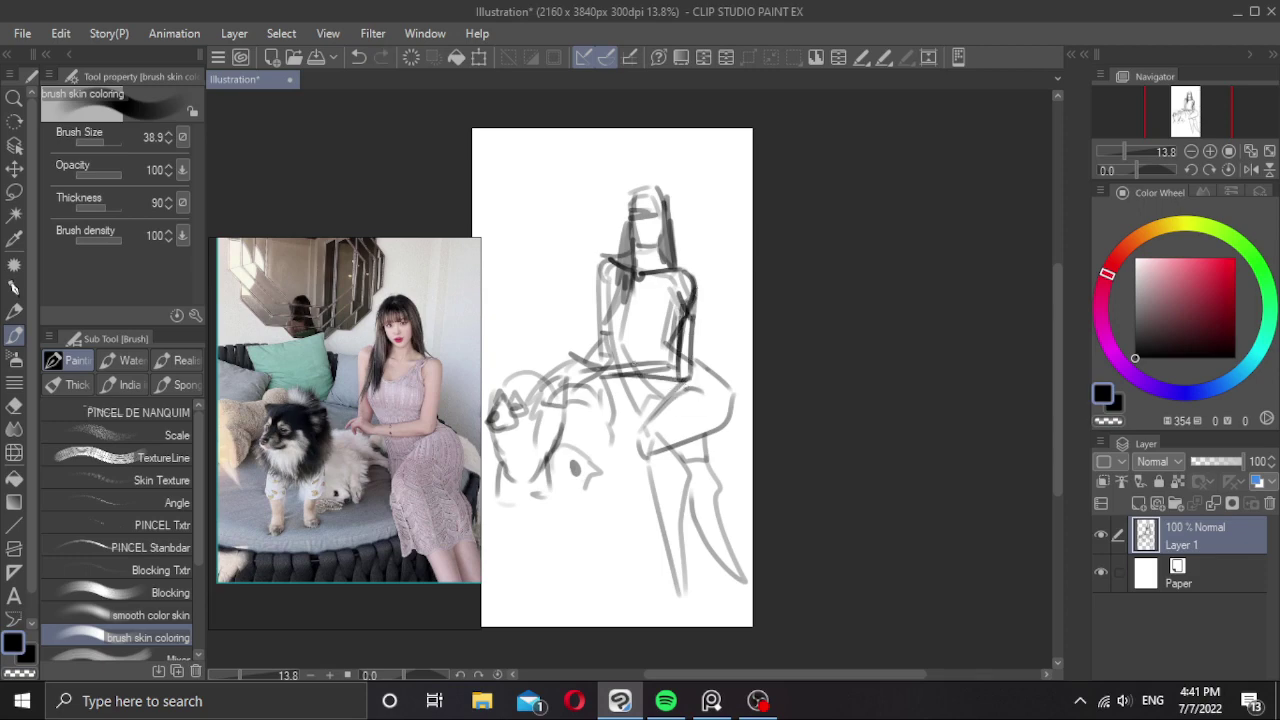
# Define the forearm and the hand resting on the dog, and darken the outline of the other arm.
pyautogui.moveTo(680, 356)
pyautogui.mouseDown()
pyautogui.moveTo(678, 372)
pyautogui.moveTo(632, 364)
pyautogui.moveTo(571, 384)
pyautogui.moveTo(660, 381)
pyautogui.moveTo(603, 377)
pyautogui.moveTo(582, 354)
pyautogui.moveTo(614, 366)
pyautogui.moveTo(562, 366)
pyautogui.moveTo(580, 354)
pyautogui.moveTo(570, 350)
pyautogui.mouseUp()
pyautogui.hotkey('ctrl', 'z')
pyautogui.hotkey('ctrl', 'z')
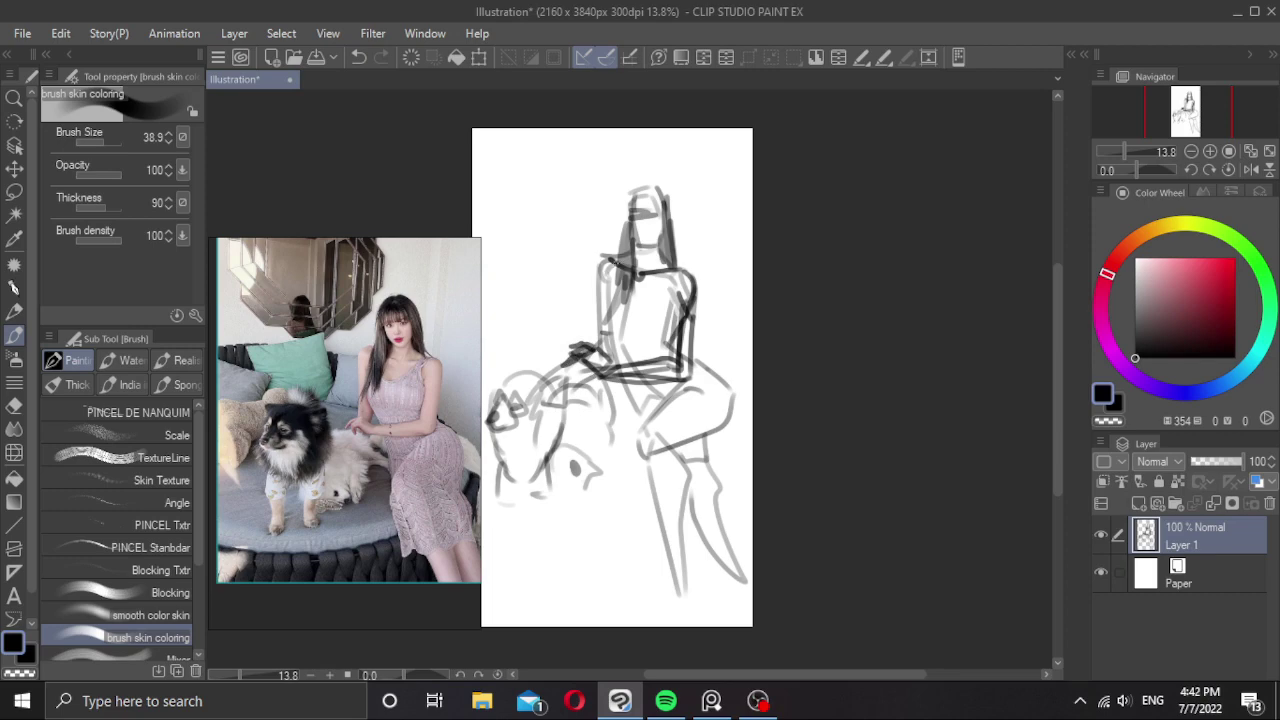
pyautogui.moveTo(612, 261)
pyautogui.mouseDown()
pyautogui.moveTo(599, 278)
pyautogui.moveTo(599, 346)
pyautogui.mouseUp()
# Lasso the bent arm with its forearm, adjust its size and position slightly with Free Transform, and deselect it.
pyautogui.press('o')
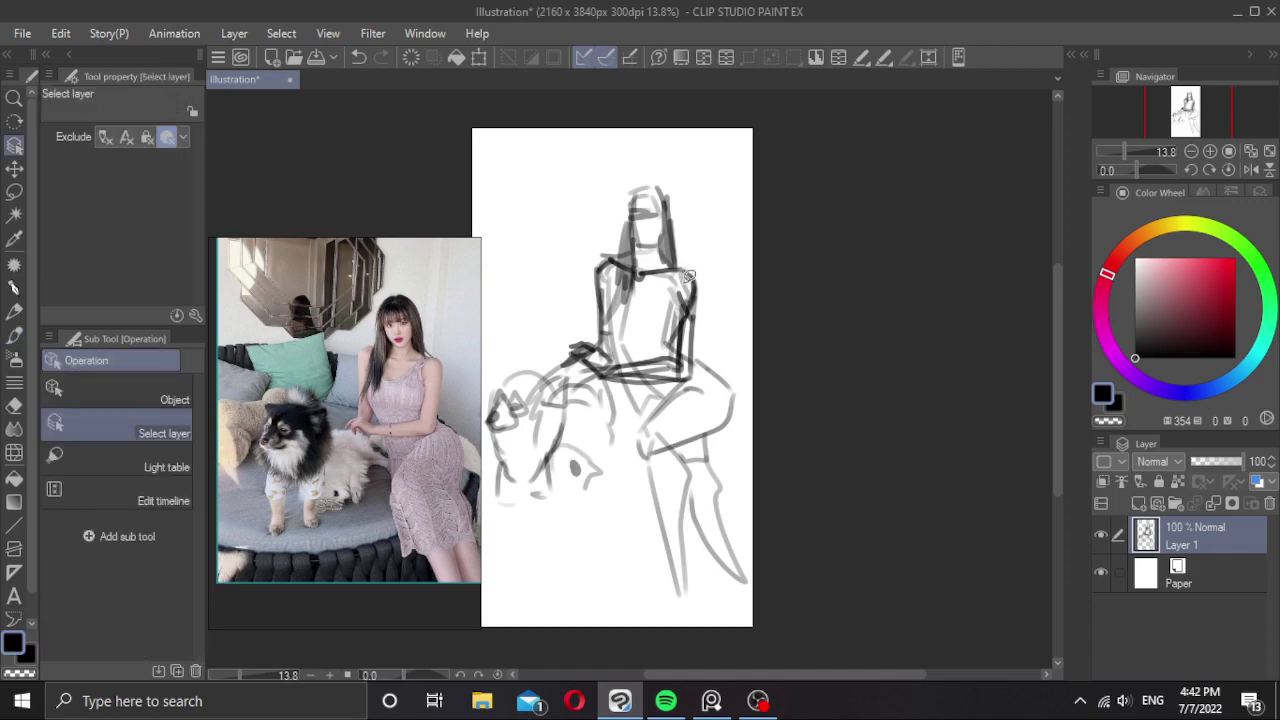
pyautogui.press('m')
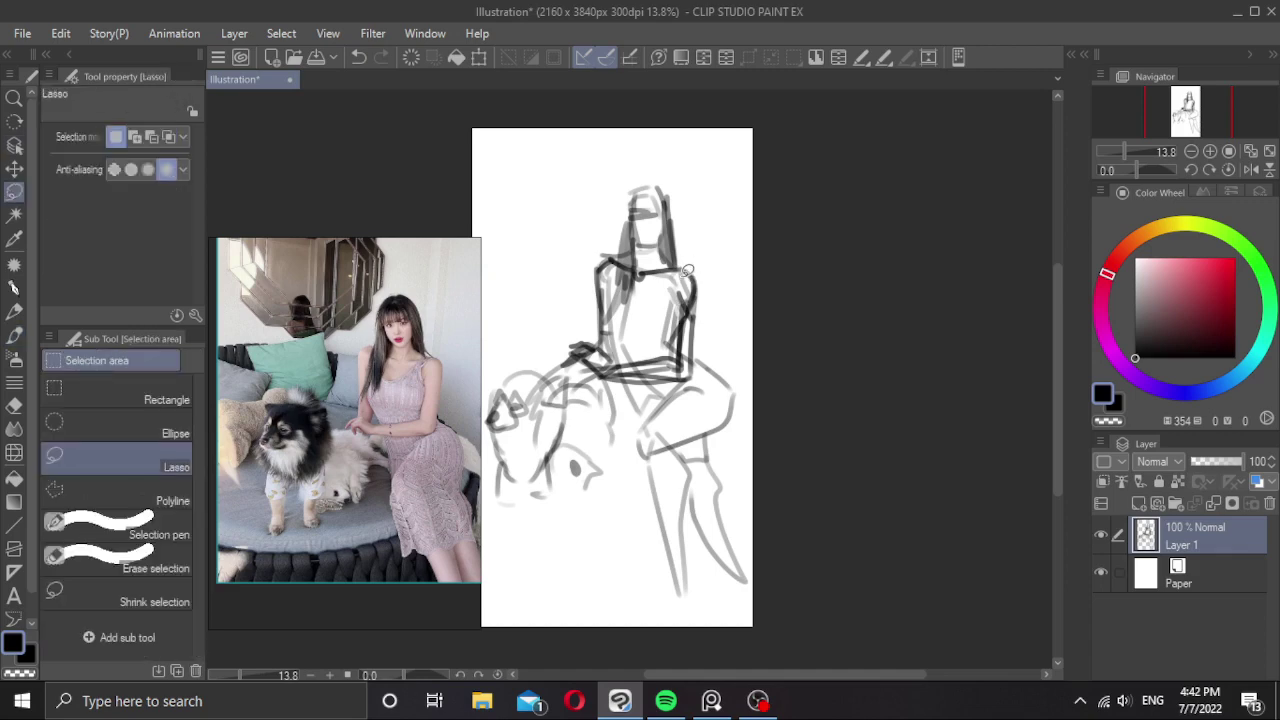
pyautogui.moveTo(677, 266)
pyautogui.mouseDown()
pyautogui.moveTo(704, 330)
pyautogui.moveTo(693, 384)
pyautogui.moveTo(606, 374)
pyautogui.mouseUp()
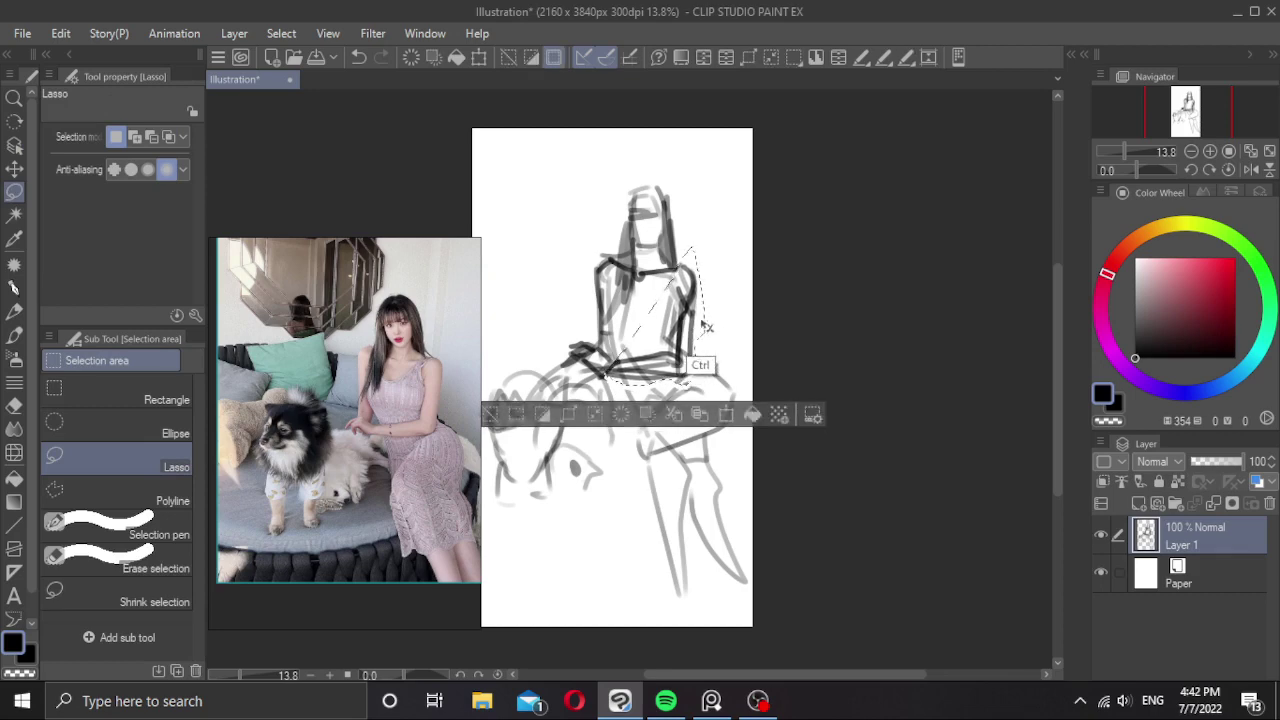
pyautogui.hotkey('ctrl', 't')
pyautogui.moveTo(677, 285); pyautogui.dragTo(677, 284)
pyautogui.moveTo(736, 256); pyautogui.dragTo(733, 251)
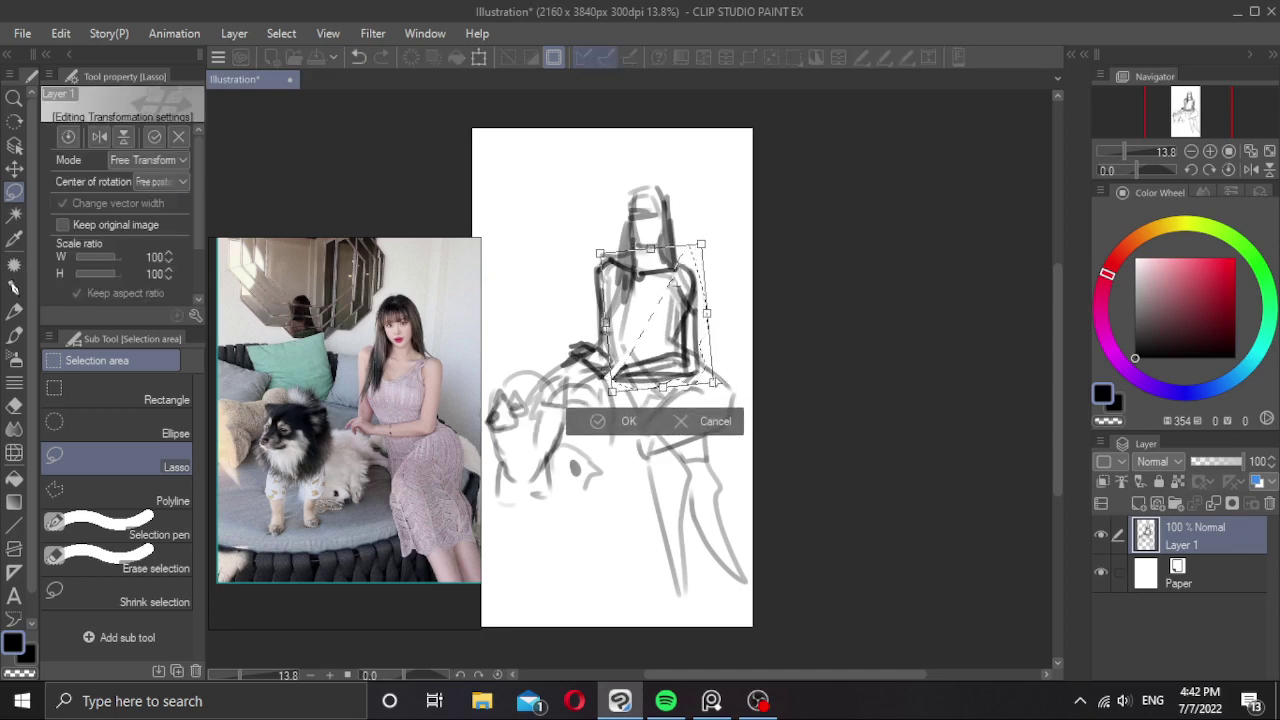
pyautogui.moveTo(713, 382); pyautogui.dragTo(709, 376)
pyautogui.click(622, 416)
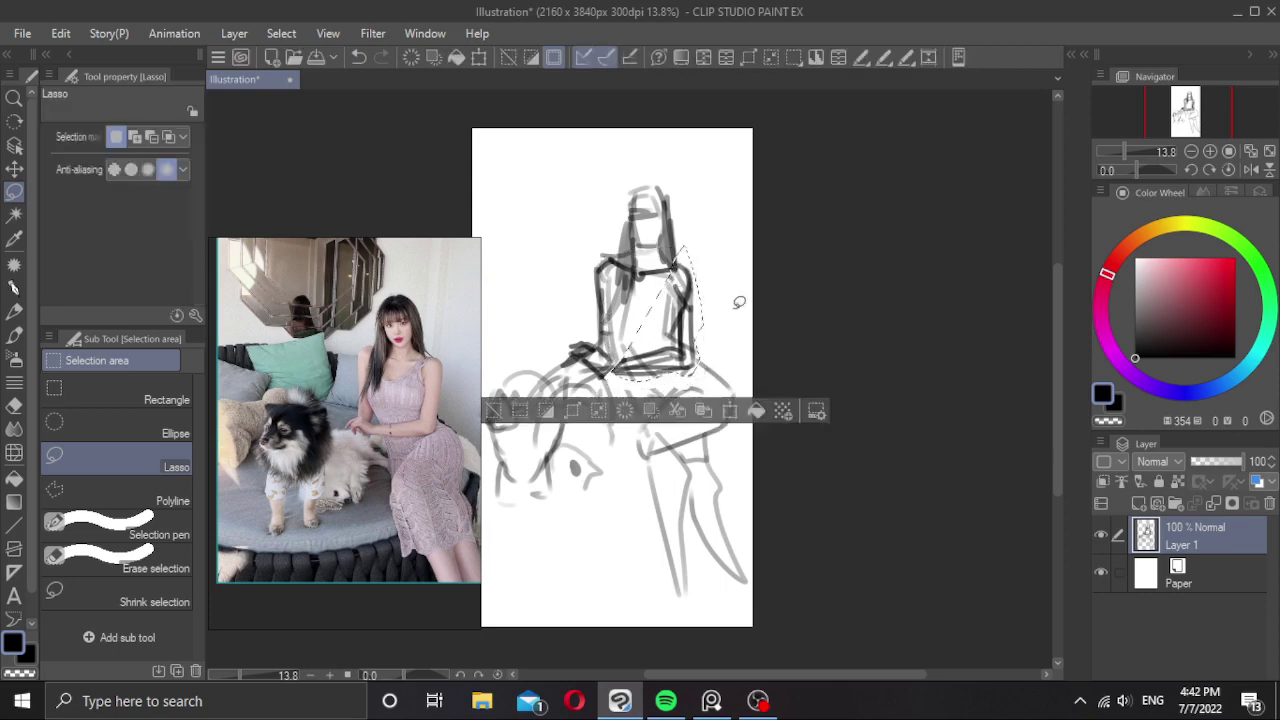
pyautogui.hotkey('ctrl', 'd')
# Draw the dress's neckline, bodice sides and waistline on the woman's torso with the skin coloring brush.
pyautogui.press('b')
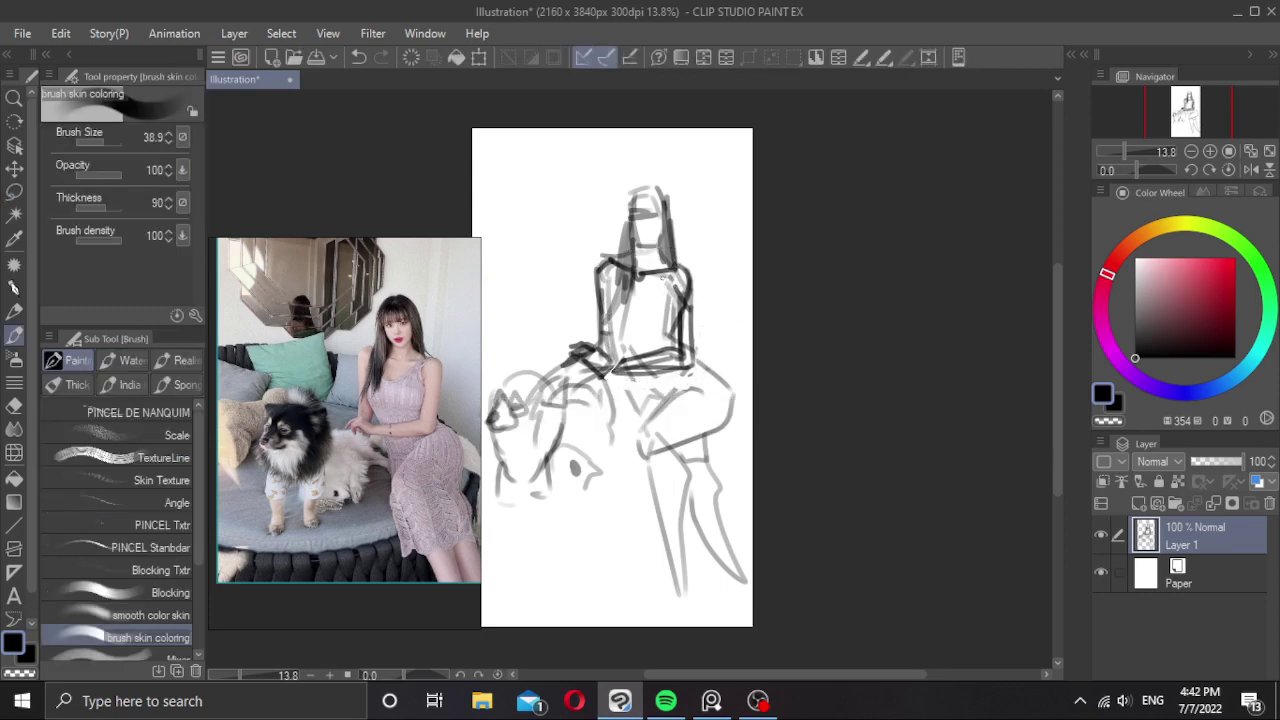
pyautogui.moveTo(677, 267); pyautogui.dragTo(666, 307)
pyautogui.moveTo(620, 268); pyautogui.dragTo(619, 296)
pyautogui.moveTo(626, 300)
pyautogui.mouseDown()
pyautogui.moveTo(649, 307)
pyautogui.moveTo(667, 284)
pyautogui.moveTo(612, 296)
pyautogui.moveTo(616, 346)
pyautogui.mouseUp()
pyautogui.moveTo(626, 330); pyautogui.dragTo(676, 344)
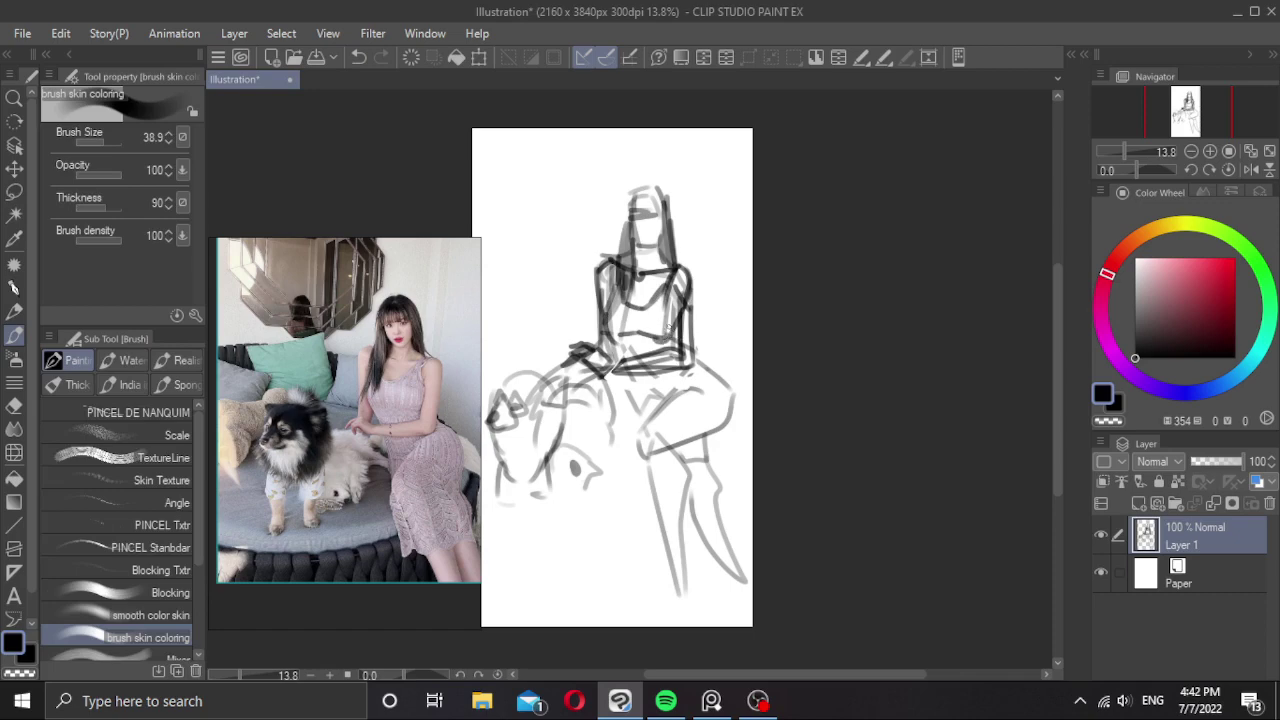
# Outline the dress's skirt from the lap to the hem and block in a dark fold below the knee.
pyautogui.moveTo(672, 369)
pyautogui.mouseDown()
pyautogui.moveTo(626, 453)
pyautogui.moveTo(647, 558)
pyautogui.moveTo(680, 570)
pyautogui.moveTo(714, 546)
pyautogui.mouseUp()
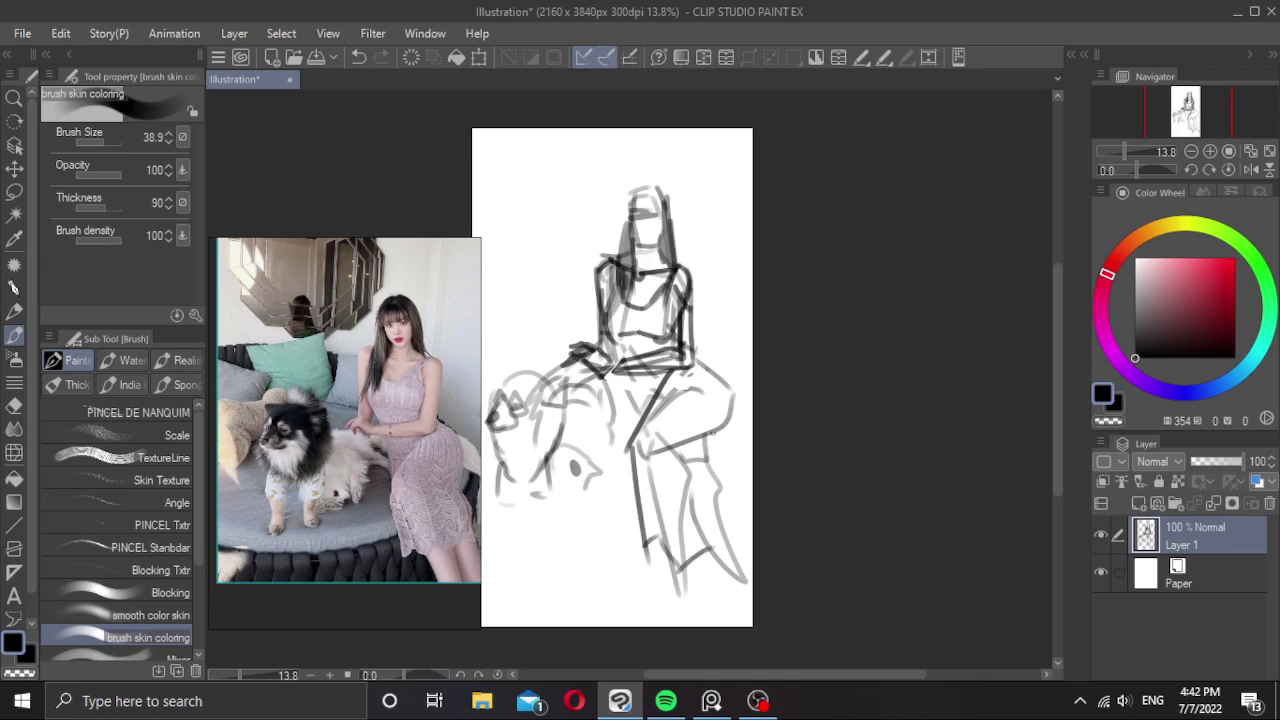
pyautogui.moveTo(679, 437); pyautogui.dragTo(692, 522)
pyautogui.moveTo(683, 462)
pyautogui.mouseDown()
pyautogui.moveTo(720, 436)
pyautogui.moveTo(706, 476)
pyautogui.mouseUp()
pyautogui.moveTo(692, 456); pyautogui.dragTo(694, 544)
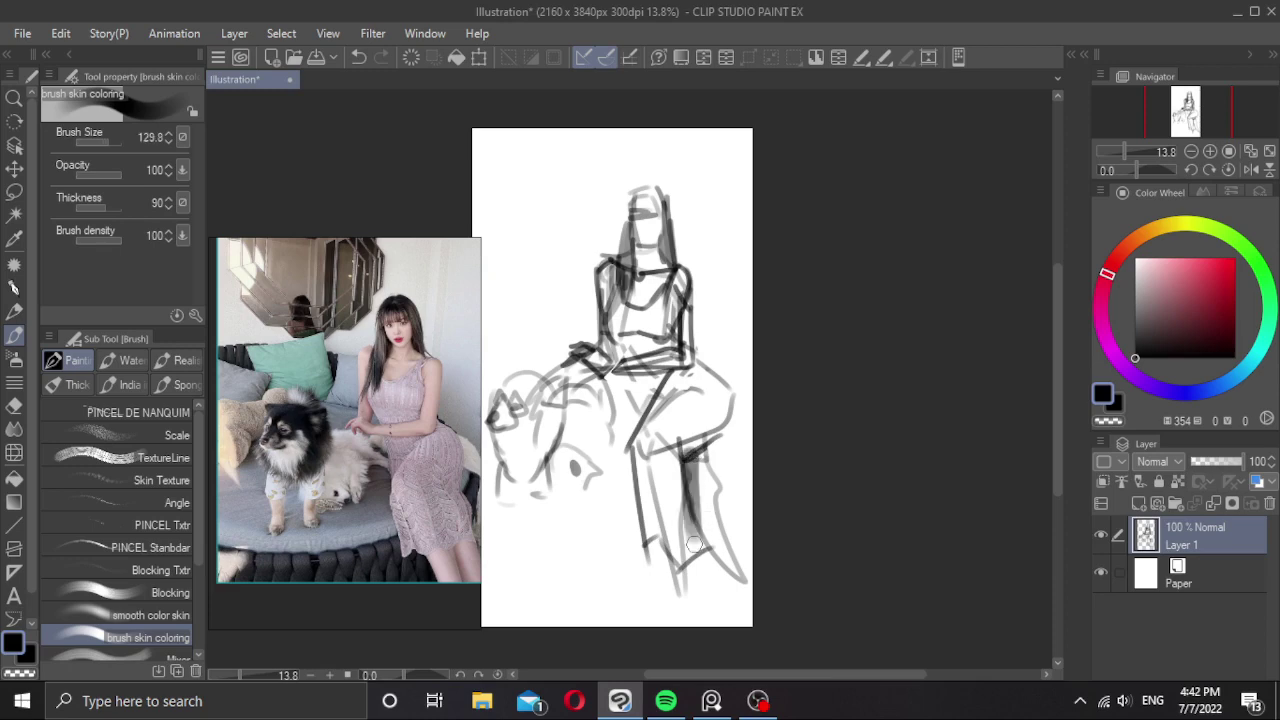
# Reduce the brush size to 97.7 and shade the dark area of the lap just under the forearm.
pyautogui.hotkey('ctrl', 'z')
pyautogui.hotkey('ctrl', 'z')
pyautogui.press('[')
pyautogui.press('[')
pyautogui.press('[')
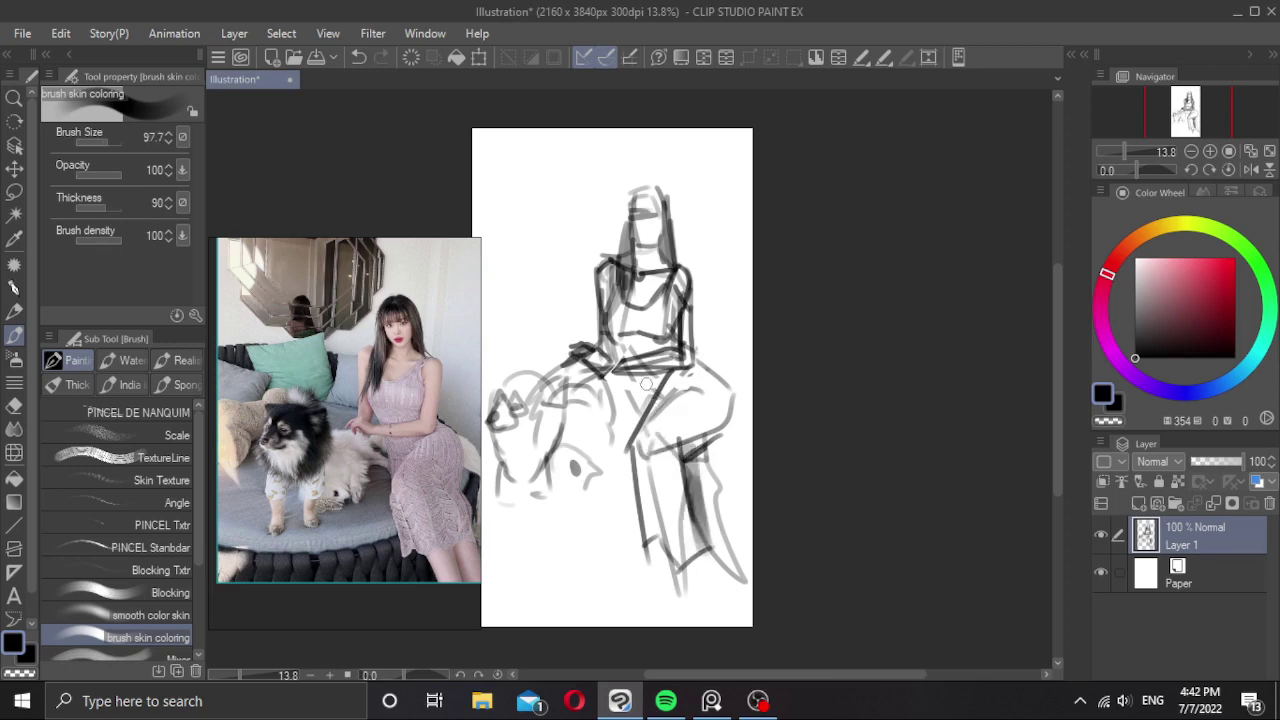
pyautogui.moveTo(630, 377); pyautogui.dragTo(638, 425)
pyautogui.moveTo(634, 377)
pyautogui.mouseDown()
pyautogui.moveTo(647, 400)
pyautogui.moveTo(657, 378)
pyautogui.mouseUp()
# Darken the far side of the skirt, and shade its front with a sampled grey at brush size 191.4.
pyautogui.moveTo(731, 453)
pyautogui.keyDown('ctrl'); pyautogui.keyDown('alt'); pyautogui.mouseDown()
pyautogui.moveTo(721, 463)
pyautogui.moveTo(718, 440)
pyautogui.moveTo(726, 531)
pyautogui.moveTo(724, 492)
pyautogui.moveTo(705, 492)
pyautogui.moveTo(716, 527)
pyautogui.mouseUp(); pyautogui.keyUp('alt'); pyautogui.keyUp('ctrl')
pyautogui.moveTo(670, 443)
pyautogui.keyDown('ctrl'); pyautogui.keyDown('alt'); pyautogui.mouseDown()
pyautogui.moveTo(682, 443)
pyautogui.moveTo(680, 409)
pyautogui.moveTo(658, 440)
pyautogui.moveTo(670, 440)
pyautogui.moveTo(653, 430)
pyautogui.moveTo(648, 482)
pyautogui.moveTo(670, 462)
pyautogui.moveTo(672, 484)
pyautogui.mouseUp(); pyautogui.keyUp('alt'); pyautogui.keyUp('ctrl')
pyautogui.keyDown('alt'); pyautogui.click(671, 410); pyautogui.keyUp('alt')
pyautogui.press('x')
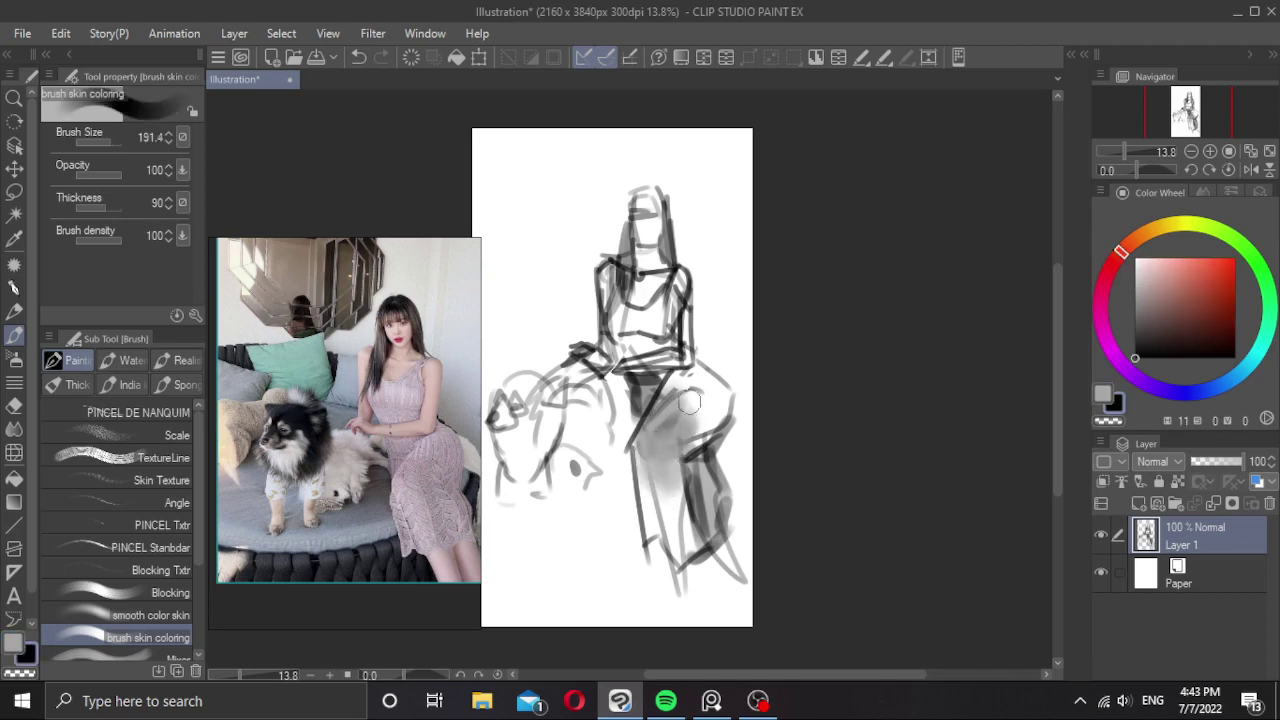
# Sketch the woman's eyes and nose with a small brush, using light and dark tones sampled from the drawing.
pyautogui.keyDown('shift'); pyautogui.moveTo(689, 402); pyautogui.dragTo(680, 380); pyautogui.keyUp('shift')
pyautogui.moveTo(670, 288)
pyautogui.keyDown('ctrl'); pyautogui.keyDown('alt'); pyautogui.mouseDown()
pyautogui.moveTo(637, 296)
pyautogui.moveTo(652, 270)
pyautogui.moveTo(634, 246)
pyautogui.mouseUp(); pyautogui.keyUp('alt'); pyautogui.keyUp('ctrl')
pyautogui.keyDown('alt'); pyautogui.click(645, 233); pyautogui.keyUp('alt')
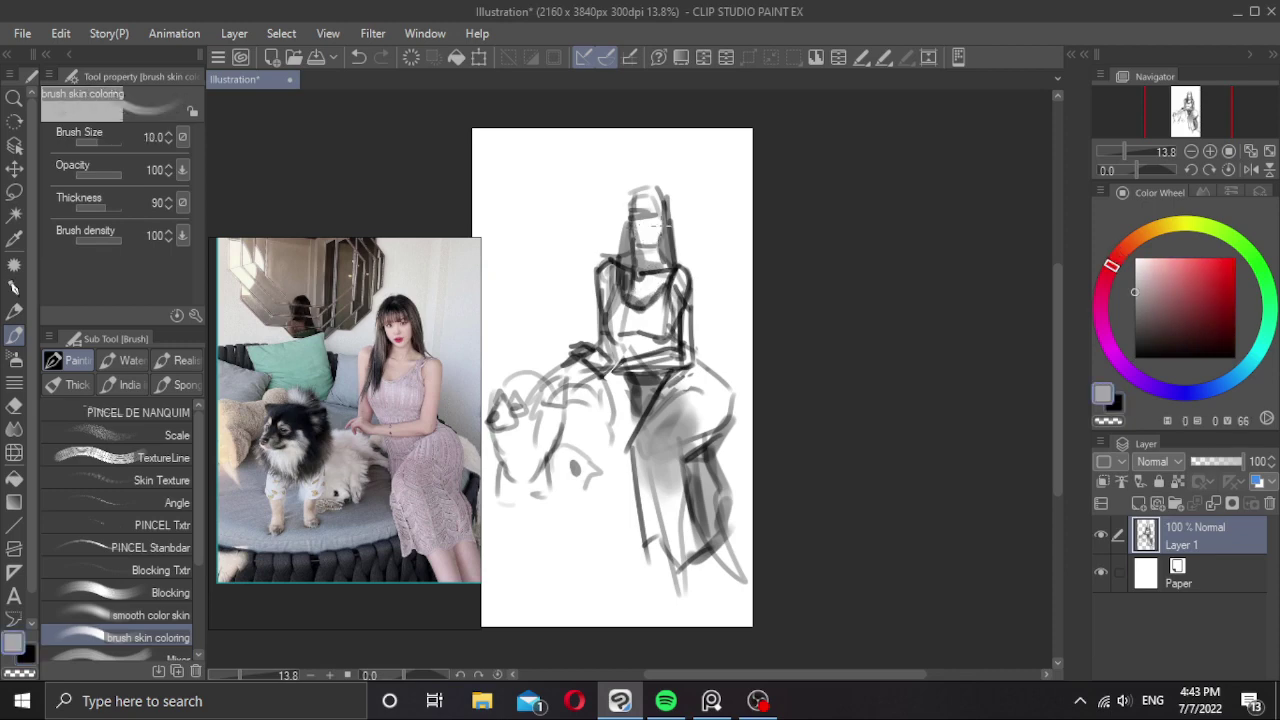
pyautogui.keyDown('alt'); pyautogui.click(642, 264); pyautogui.keyUp('alt')
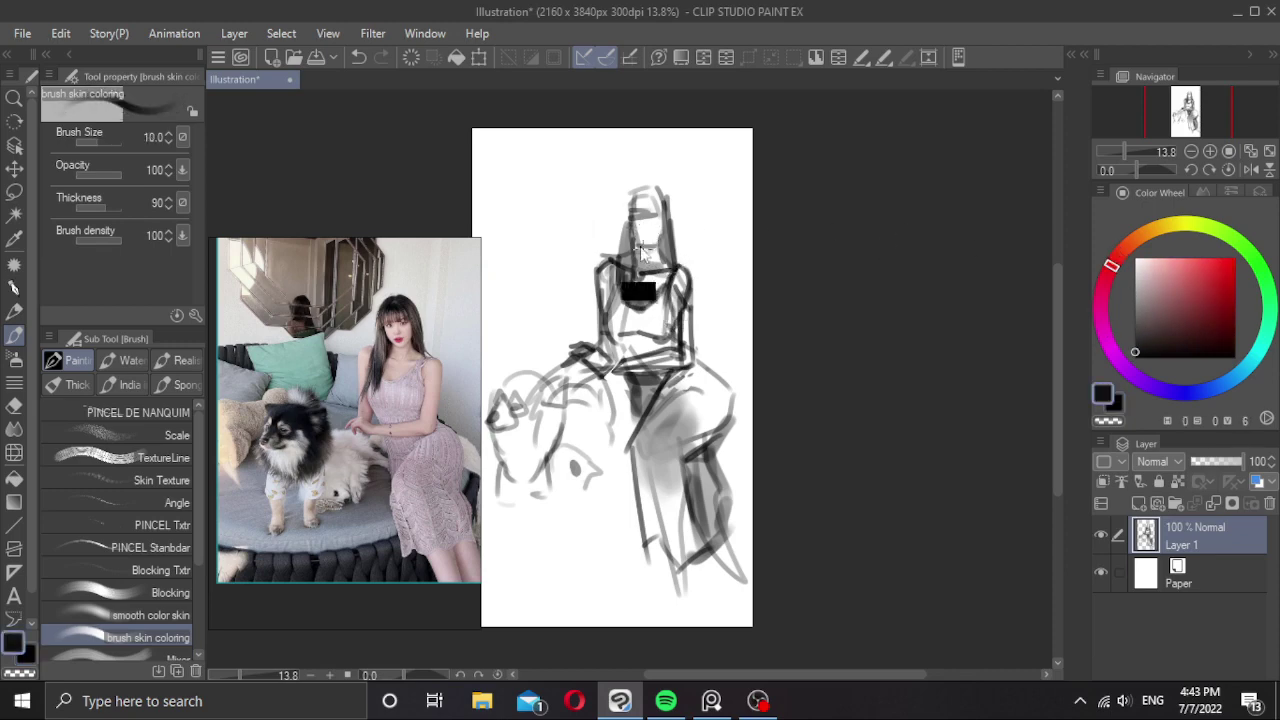
pyautogui.keyDown('ctrl'); pyautogui.keyDown('alt'); pyautogui.moveTo(640, 236); pyautogui.dragTo(629, 227); pyautogui.keyUp('alt'); pyautogui.keyUp('ctrl')
pyautogui.hotkey('ctrl', 'z')
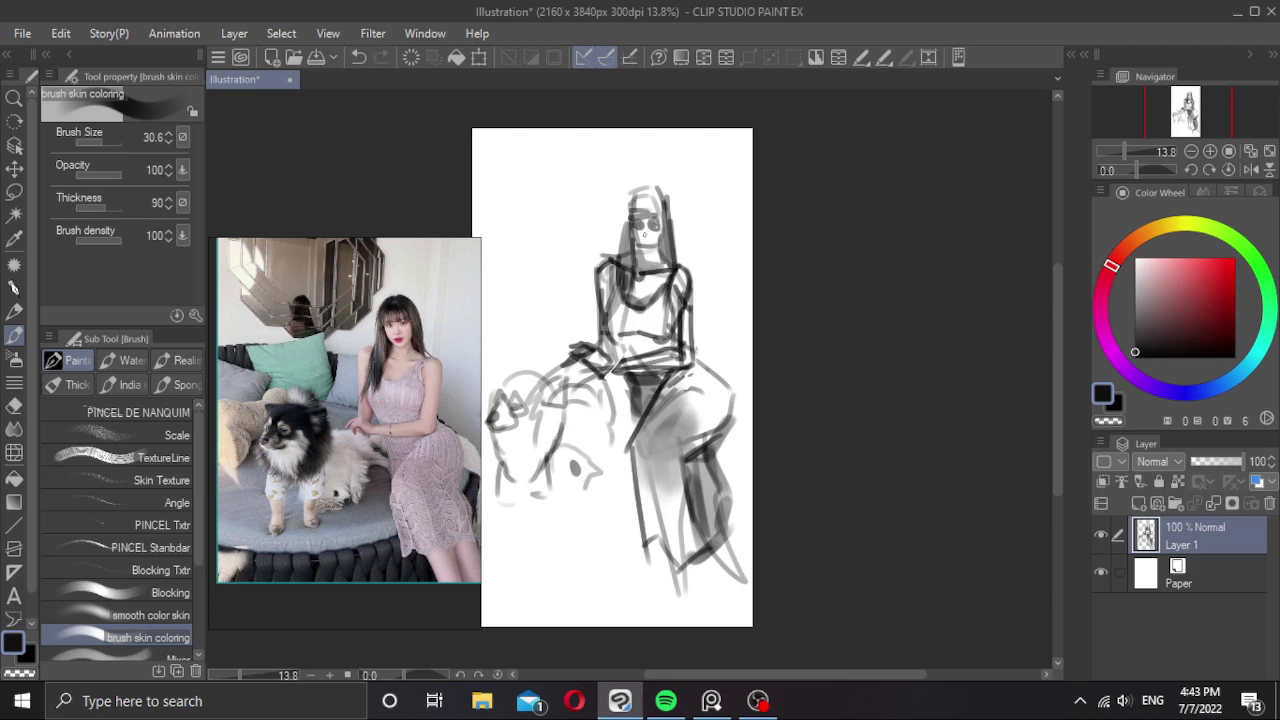
# Rework the nose and mouth, and darken the hair across the crown of the woman's head.
pyautogui.moveTo(645, 236); pyautogui.dragTo(655, 237)
pyautogui.hotkey('ctrl', 'z')
pyautogui.hotkey('ctrl', 'z')
pyautogui.press(']')
pyautogui.press(']')
pyautogui.moveTo(632, 206)
pyautogui.mouseDown()
pyautogui.moveTo(648, 188)
pyautogui.moveTo(660, 204)
pyautogui.moveTo(630, 220)
pyautogui.moveTo(664, 216)
pyautogui.mouseUp()
pyautogui.press('[')
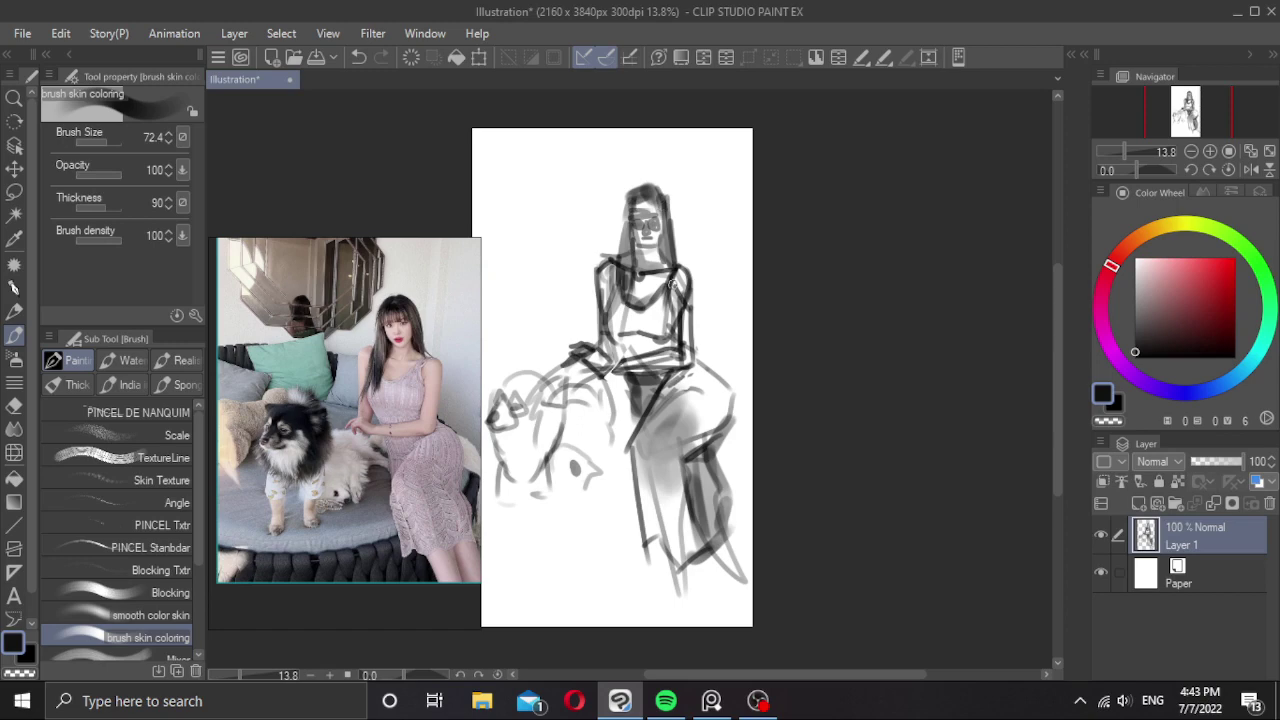
# Lighten the woman's shoulder and arm outlines by erasing with the transparent colour at brush size 104.
pyautogui.press(']')
pyautogui.press(']')
pyautogui.moveTo(688, 273); pyautogui.dragTo(683, 360)
pyautogui.press('c')
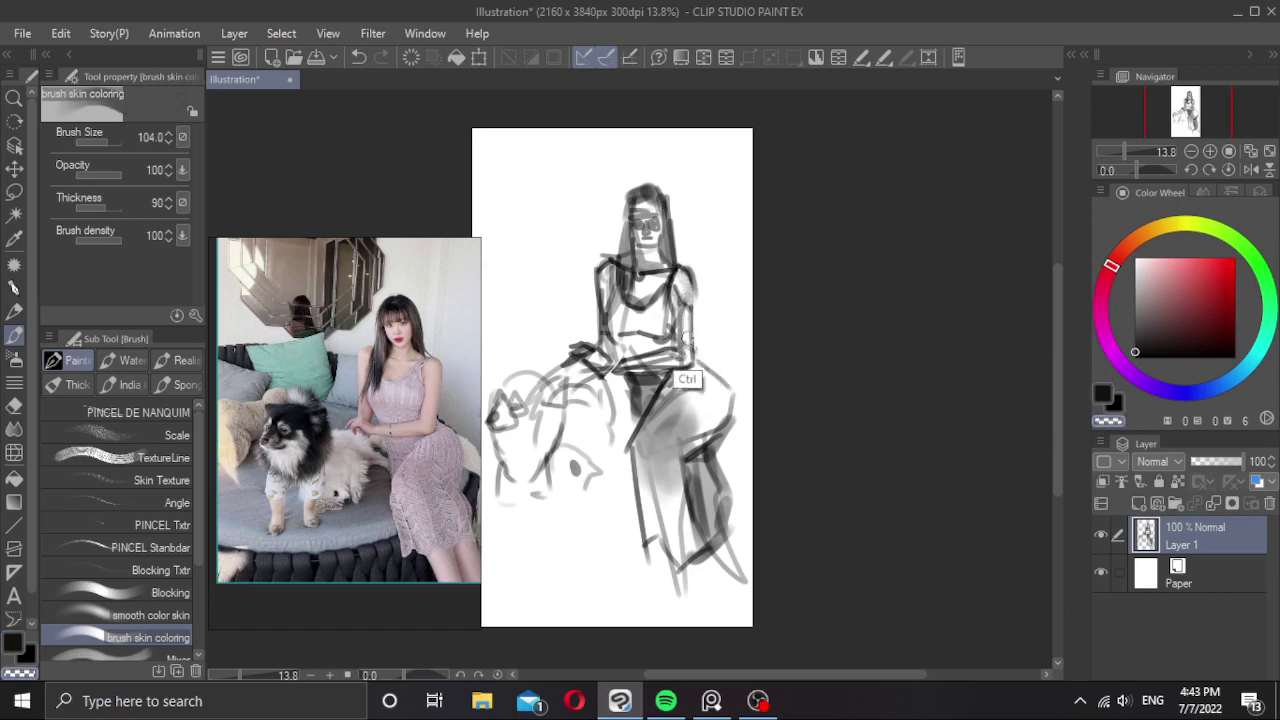
pyautogui.hotkey('ctrl', 'z')
pyautogui.moveTo(683, 306)
pyautogui.mouseDown()
pyautogui.moveTo(680, 354)
pyautogui.moveTo(625, 362)
pyautogui.moveTo(682, 355)
pyautogui.mouseUp()
pyautogui.moveTo(602, 272)
pyautogui.mouseDown()
pyautogui.moveTo(606, 317)
pyautogui.moveTo(626, 315)
pyautogui.moveTo(613, 328)
pyautogui.moveTo(624, 318)
pyautogui.mouseUp()
# Fill the bodice with grey and the skirt with a light grey, and add dark vertical strokes to the bodice.
pyautogui.press('c')
pyautogui.moveTo(617, 298)
pyautogui.mouseDown()
pyautogui.moveTo(636, 325)
pyautogui.moveTo(659, 298)
pyautogui.moveTo(639, 350)
pyautogui.moveTo(624, 338)
pyautogui.moveTo(687, 340)
pyautogui.moveTo(664, 399)
pyautogui.moveTo(644, 380)
pyautogui.moveTo(649, 395)
pyautogui.moveTo(680, 403)
pyautogui.moveTo(671, 414)
pyautogui.moveTo(695, 376)
pyautogui.moveTo(686, 407)
pyautogui.moveTo(700, 384)
pyautogui.moveTo(710, 400)
pyautogui.moveTo(671, 448)
pyautogui.moveTo(661, 439)
pyautogui.moveTo(668, 510)
pyautogui.mouseUp()
pyautogui.keyDown('alt'); pyautogui.click(700, 432); pyautogui.keyUp('alt')
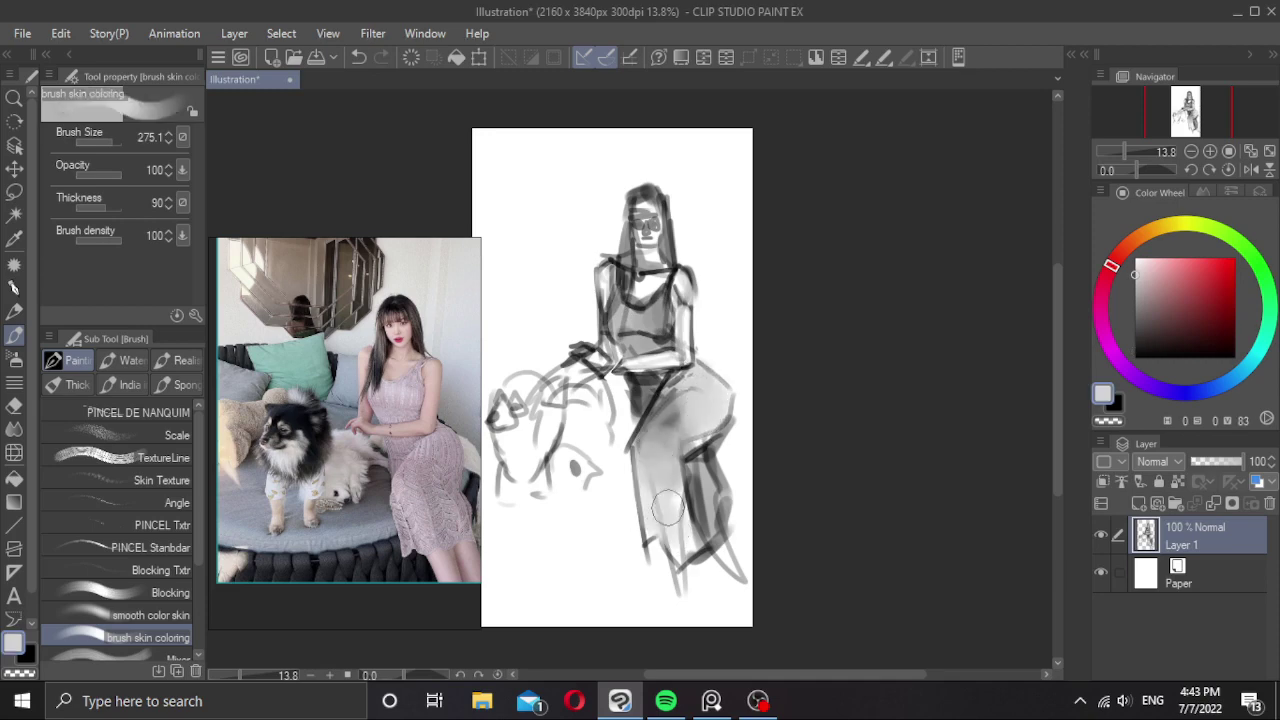
pyautogui.press('x')
pyautogui.moveTo(652, 300)
pyautogui.mouseDown()
pyautogui.moveTo(615, 323)
pyautogui.moveTo(668, 301)
pyautogui.moveTo(626, 331)
pyautogui.moveTo(615, 323)
pyautogui.moveTo(669, 326)
pyautogui.moveTo(623, 347)
pyautogui.moveTo(658, 351)
pyautogui.mouseUp()
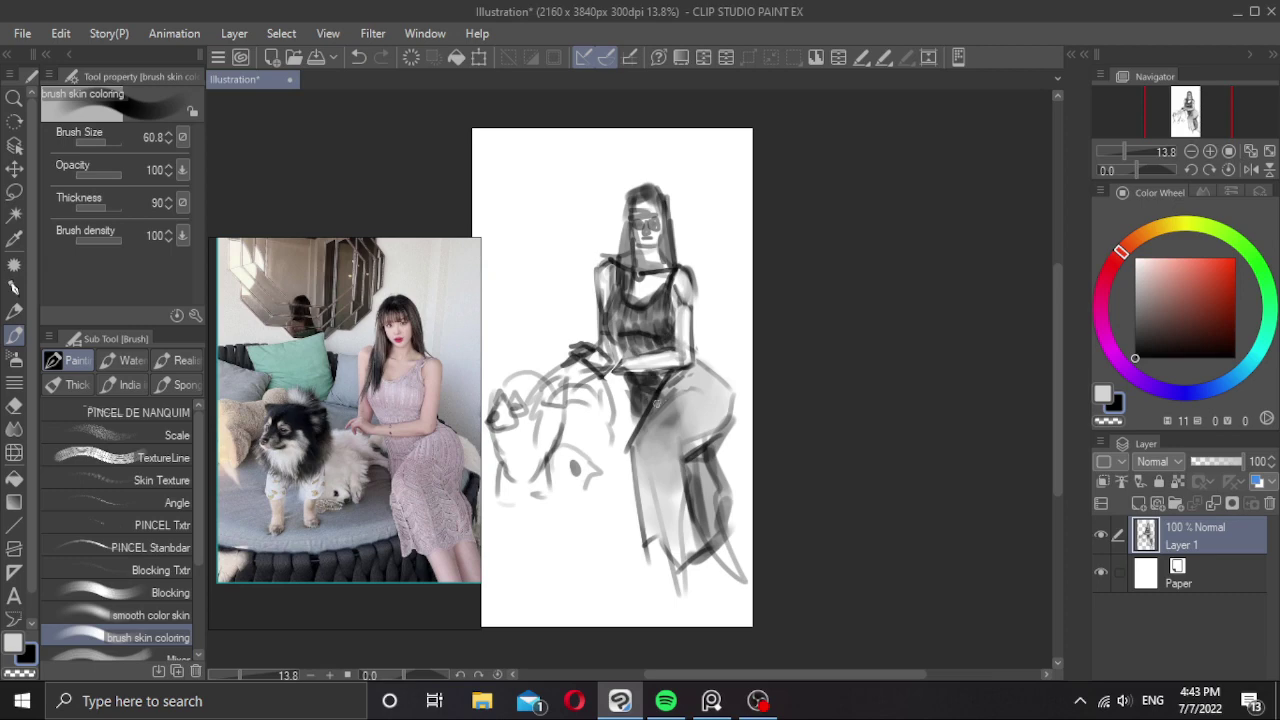
# Shade the top of the thigh with dark strokes, using the black colour and a larger brush.
pyautogui.press(']')
pyautogui.press(']')
pyautogui.press(']')
pyautogui.moveTo(686, 373)
pyautogui.mouseDown()
pyautogui.moveTo(670, 399)
pyautogui.moveTo(695, 373)
pyautogui.moveTo(698, 391)
pyautogui.moveTo(679, 418)
pyautogui.moveTo(702, 401)
pyautogui.moveTo(688, 395)
pyautogui.moveTo(706, 410)
pyautogui.moveTo(684, 377)
pyautogui.moveTo(694, 399)
pyautogui.moveTo(674, 417)
pyautogui.moveTo(704, 387)
pyautogui.moveTo(695, 443)
pyautogui.mouseUp()
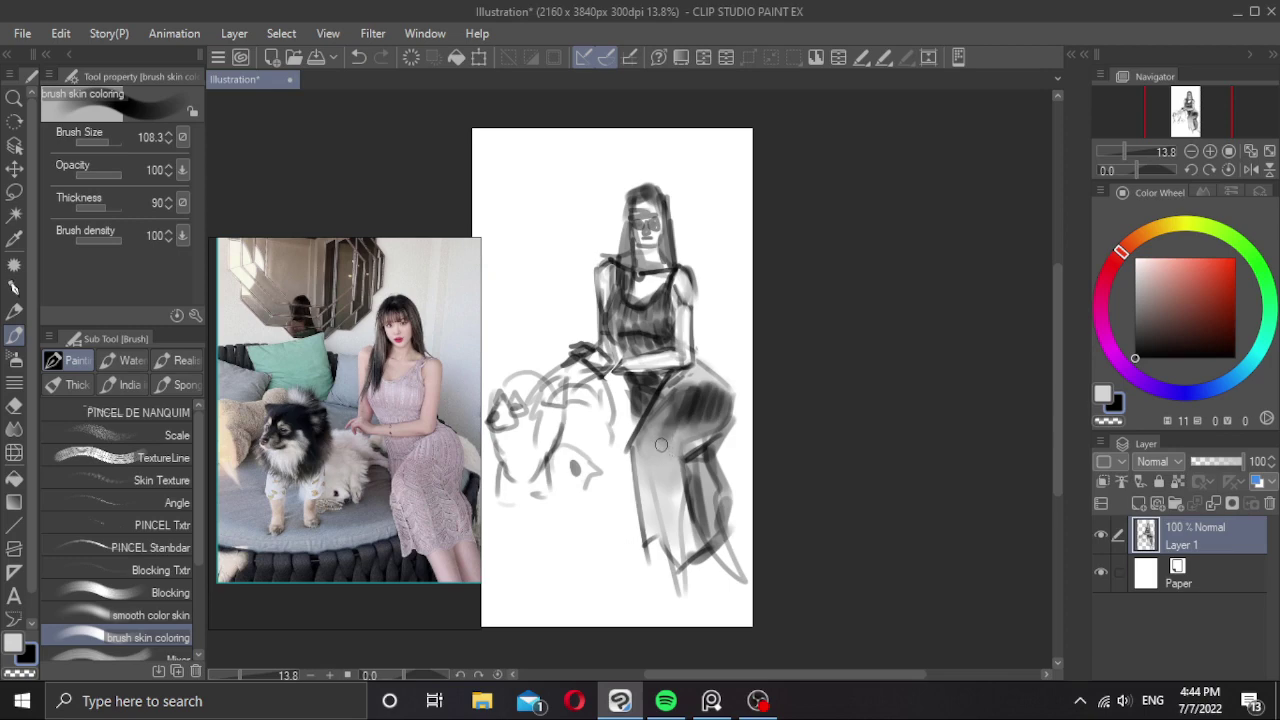
# Add long grey fold strokes down the lower skirt from the knee towards the hem.
pyautogui.moveTo(661, 444)
pyautogui.mouseDown()
pyautogui.moveTo(677, 542)
pyautogui.moveTo(648, 458)
pyautogui.moveTo(661, 490)
pyautogui.mouseUp()
pyautogui.press('[')
pyautogui.press('[')
pyautogui.press('[')
pyautogui.press('[')
pyautogui.press('[')
pyautogui.press('[')
pyautogui.press('[')
pyautogui.press('[')
pyautogui.press('[')
pyautogui.moveTo(678, 440); pyautogui.dragTo(690, 532)
# Draw curved and zigzag pattern lines over the lower skirt and define the rounded edge of the knee.
pyautogui.press(']')
pyautogui.press(']')
pyautogui.press(']')
pyautogui.press(']')
pyautogui.press(']')
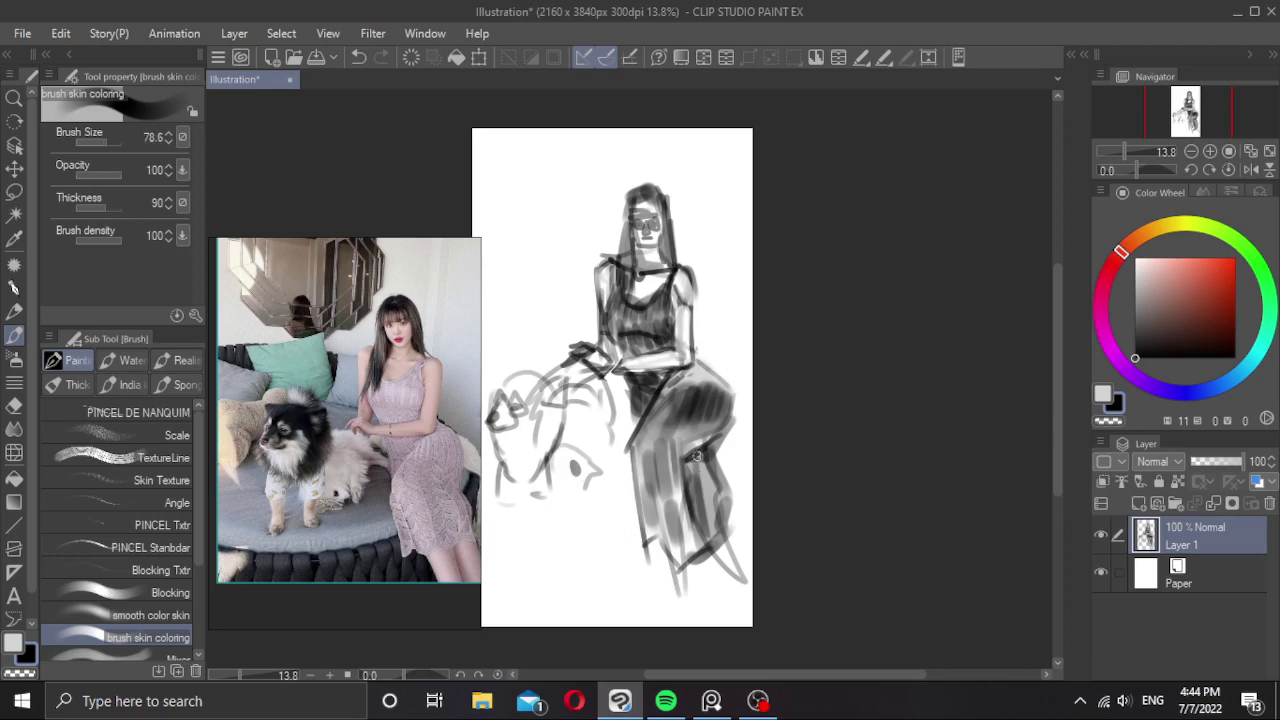
pyautogui.moveTo(660, 432); pyautogui.dragTo(674, 447)
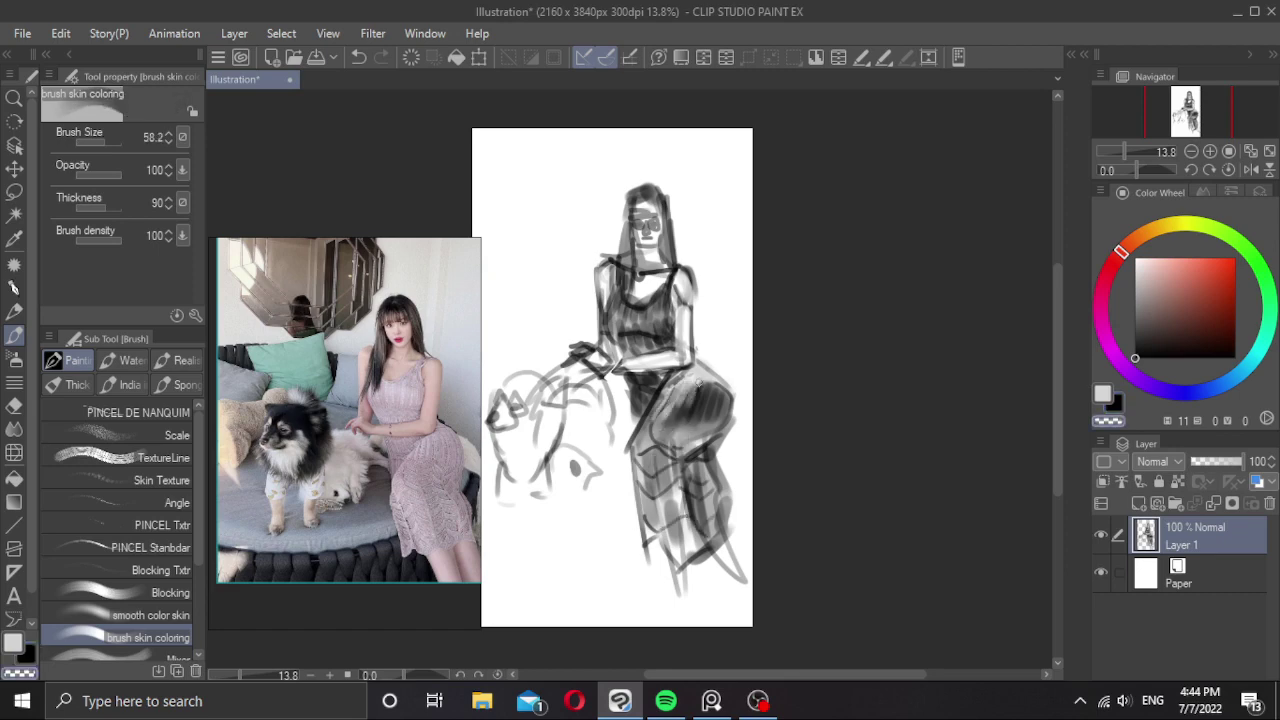
pyautogui.press('x')
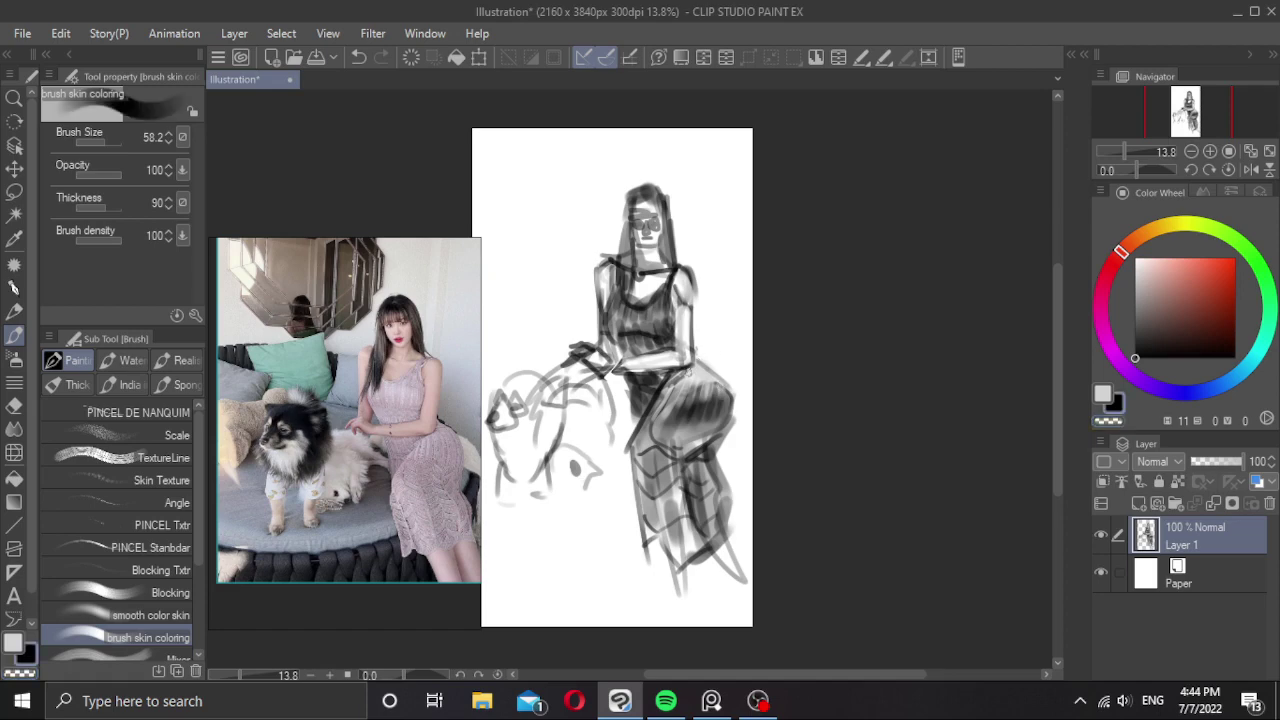
# Touch up the forearm and block in the dark mirror shape in the background beside the woman's head.
pyautogui.moveTo(694, 346)
pyautogui.mouseDown()
pyautogui.moveTo(724, 370)
pyautogui.moveTo(662, 366)
pyautogui.mouseUp()
pyautogui.scroll(-2, 715, 357)
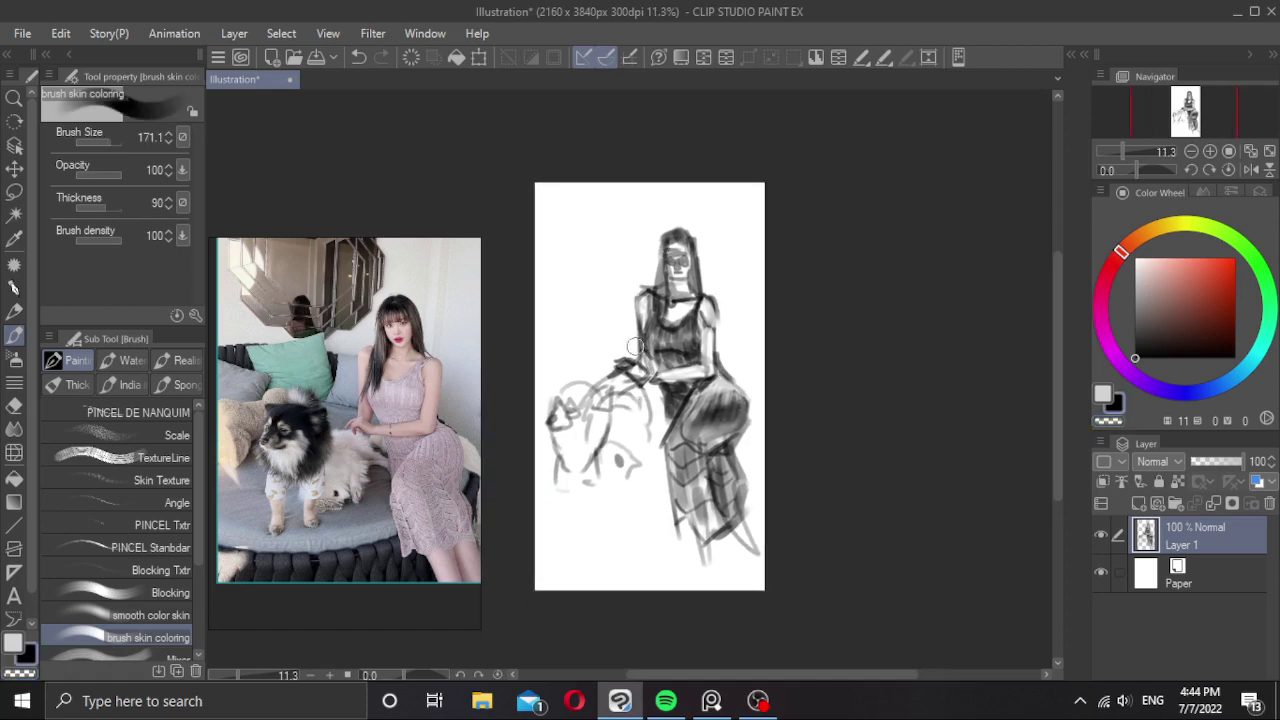
pyautogui.moveTo(577, 330)
pyautogui.mouseDown()
pyautogui.moveTo(633, 333)
pyautogui.moveTo(576, 240)
pyautogui.moveTo(580, 264)
pyautogui.moveTo(560, 269)
pyautogui.moveTo(563, 255)
pyautogui.moveTo(632, 252)
pyautogui.moveTo(648, 283)
pyautogui.moveTo(606, 294)
pyautogui.moveTo(578, 321)
pyautogui.moveTo(588, 325)
pyautogui.mouseUp()
pyautogui.moveTo(582, 310)
pyautogui.mouseDown()
pyautogui.moveTo(620, 325)
pyautogui.moveTo(622, 296)
pyautogui.moveTo(623, 312)
pyautogui.moveTo(583, 290)
pyautogui.moveTo(633, 273)
pyautogui.mouseUp()
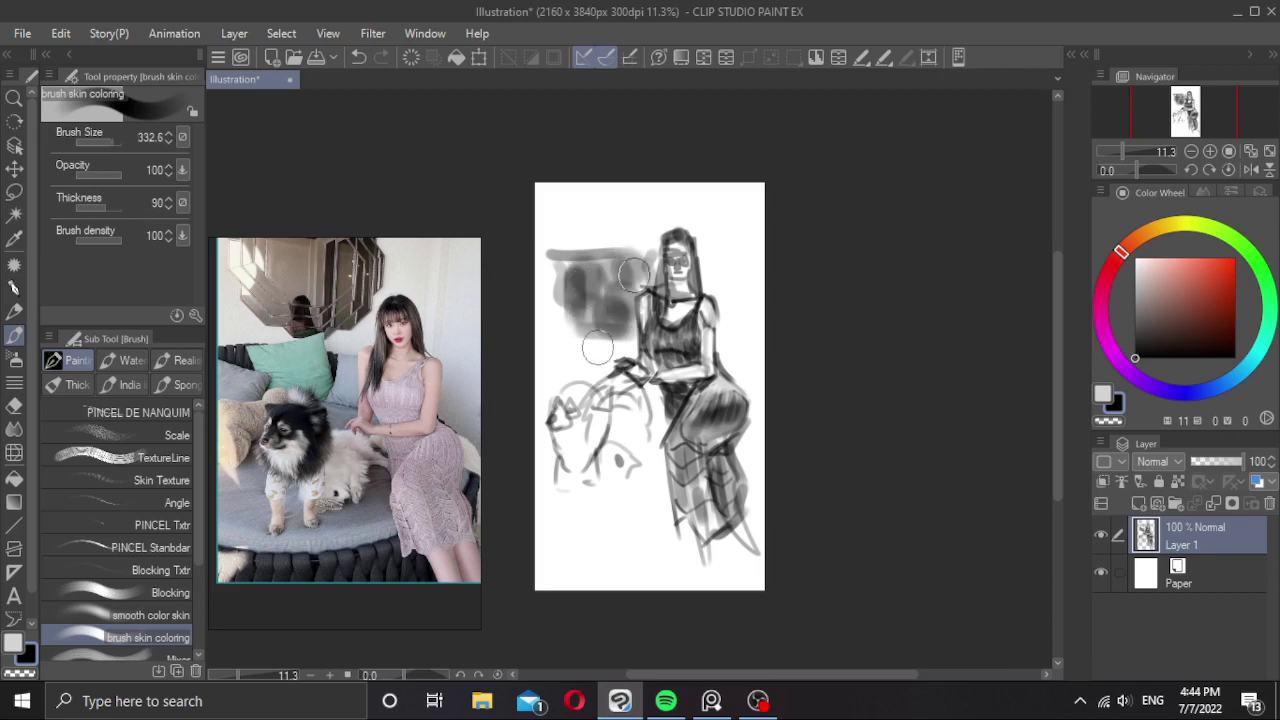
# Block in the grey sofa cushions below the mirror and carve light shapes into them with the transparent colour.
pyautogui.press(']')
pyautogui.moveTo(608, 340)
pyautogui.mouseDown()
pyautogui.moveTo(566, 350)
pyautogui.moveTo(641, 343)
pyautogui.moveTo(603, 338)
pyautogui.moveTo(586, 318)
pyautogui.moveTo(605, 329)
pyautogui.moveTo(559, 316)
pyautogui.moveTo(550, 336)
pyautogui.moveTo(564, 323)
pyautogui.moveTo(629, 326)
pyautogui.moveTo(563, 330)
pyautogui.moveTo(577, 310)
pyautogui.moveTo(576, 331)
pyautogui.moveTo(582, 283)
pyautogui.moveTo(618, 290)
pyautogui.moveTo(562, 290)
pyautogui.moveTo(574, 291)
pyautogui.moveTo(582, 334)
pyautogui.moveTo(540, 337)
pyautogui.moveTo(628, 334)
pyautogui.mouseUp()
pyautogui.press('c')
pyautogui.press(']')
pyautogui.press('c')
pyautogui.press('x')
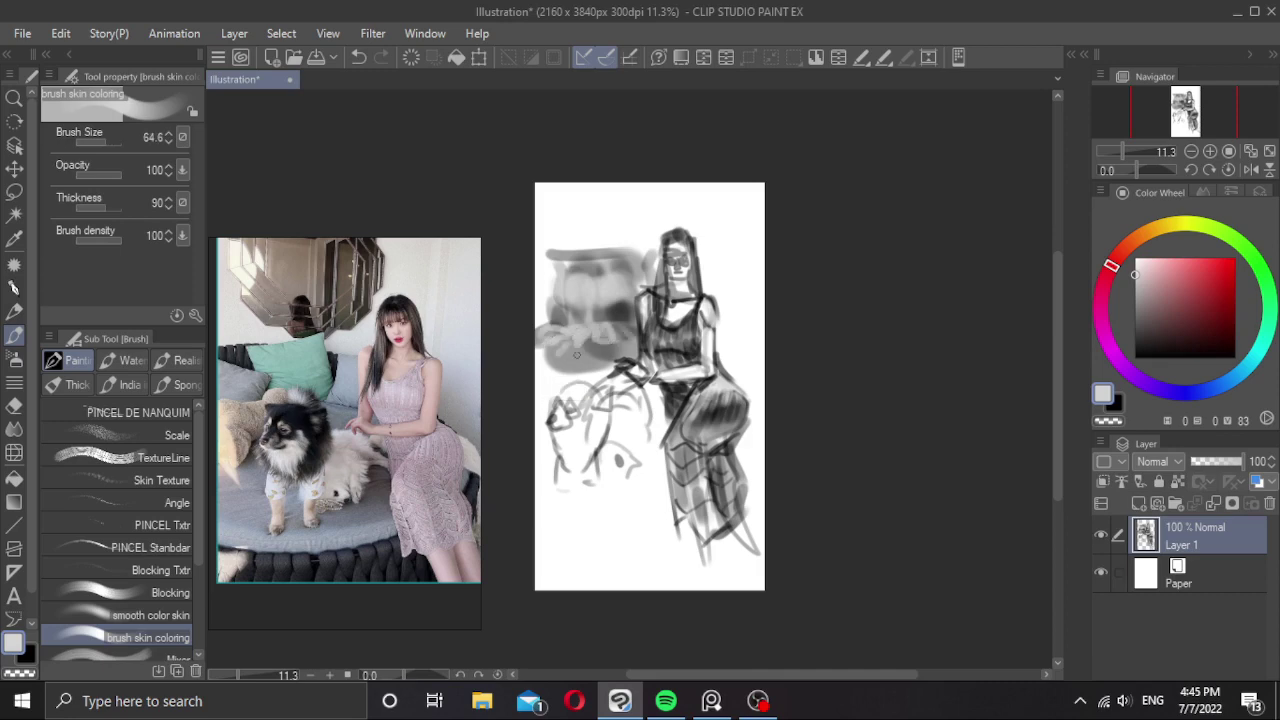
pyautogui.moveTo(560, 356)
pyautogui.mouseDown()
pyautogui.moveTo(592, 361)
pyautogui.moveTo(610, 326)
pyautogui.moveTo(572, 358)
pyautogui.moveTo(624, 347)
pyautogui.mouseUp()
pyautogui.hotkey('ctrl', 'z')
pyautogui.press('c')
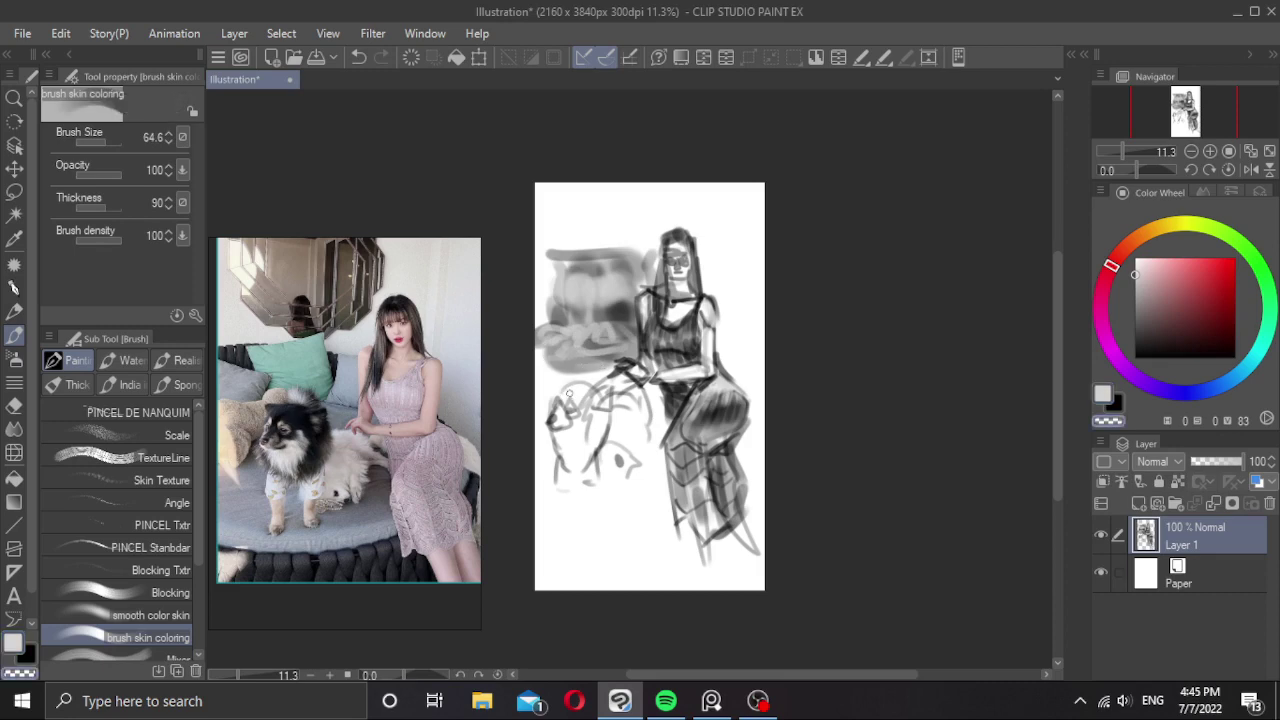
# Shade the top of the dog's head and its back beneath the woman's hand with dark grey.
pyautogui.press('c')
pyautogui.moveTo(575, 403); pyautogui.dragTo(613, 383)
pyautogui.press('x')
pyautogui.moveTo(655, 457); pyautogui.dragTo(643, 469)
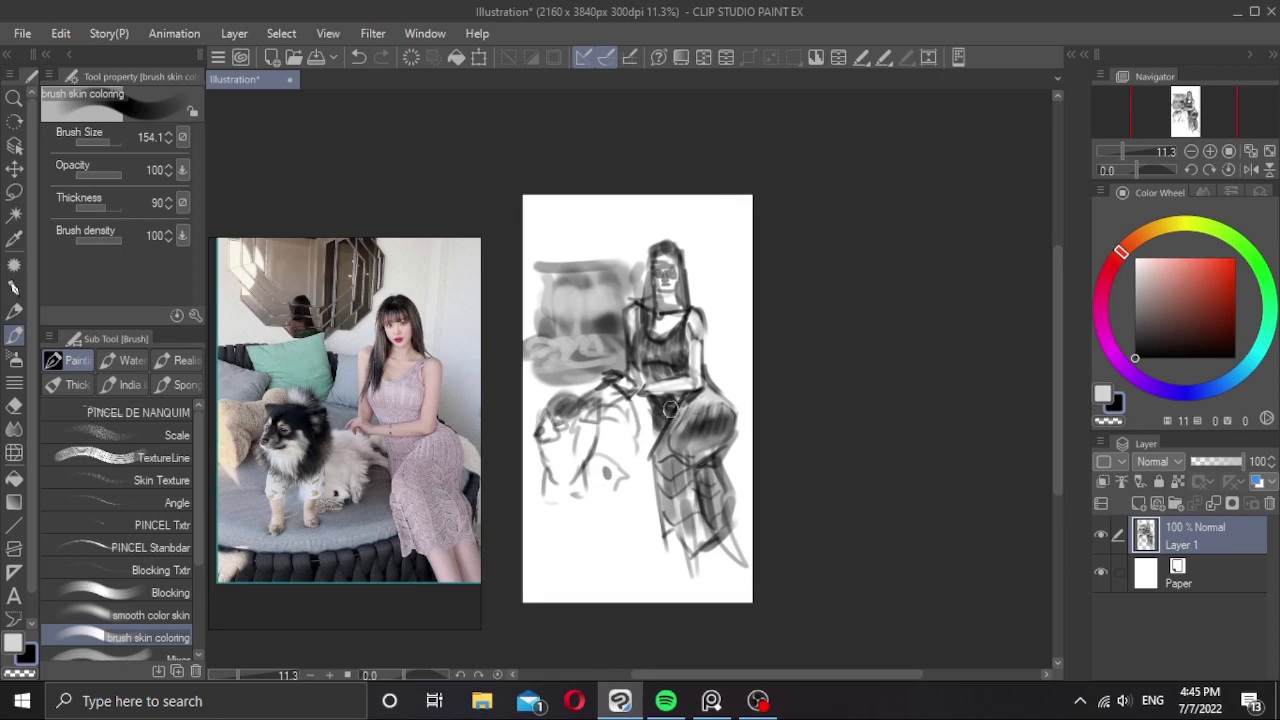
# Add a new raster layer above the sketch and hide Layer 1.
pyautogui.click(1138, 503)
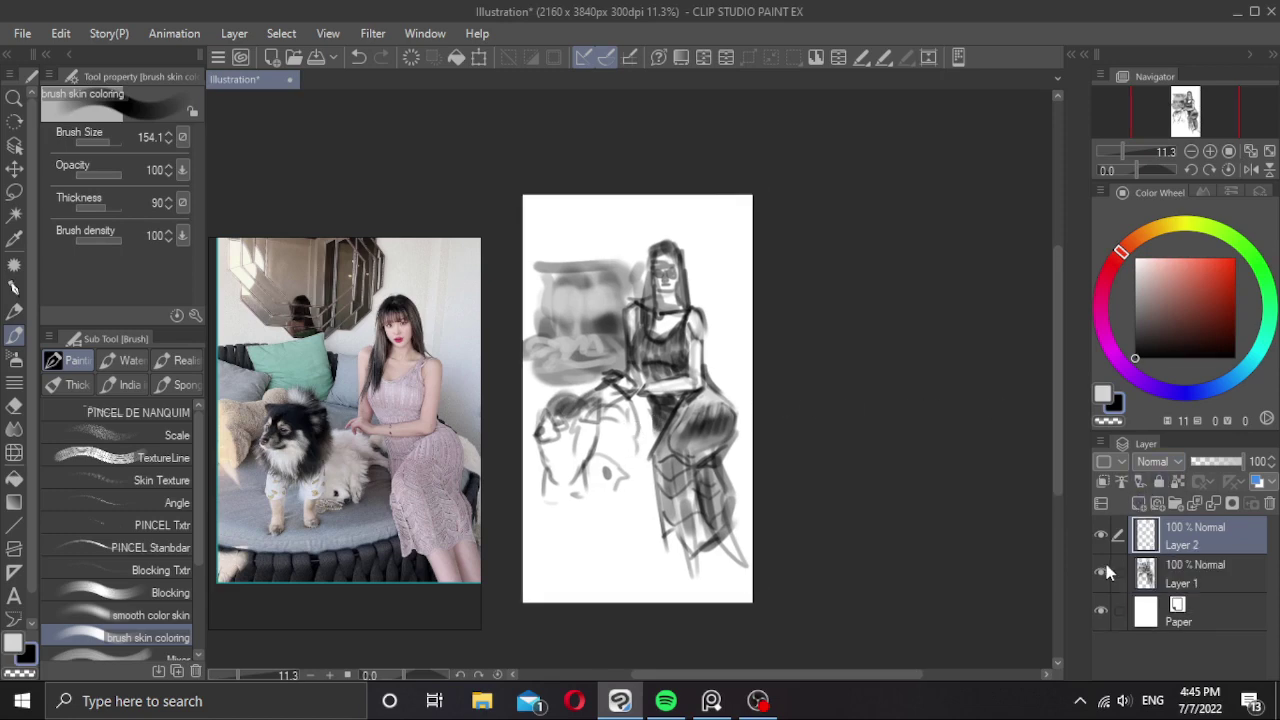
pyautogui.click(1102, 570)
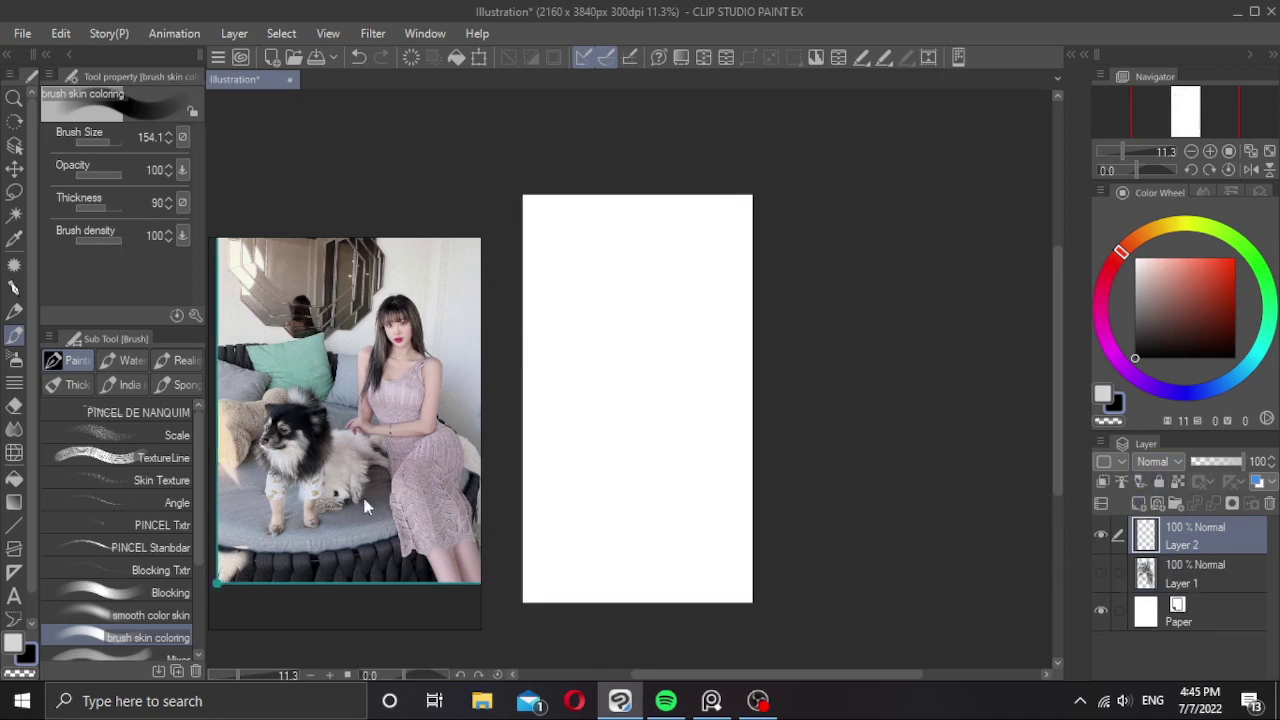
# Browse the reference board for a new subject and examine the profile portrait with the beaded headpiece and blue garment.
pyautogui.scroll(-5, 356, 433)
pyautogui.moveTo(372, 371); pyautogui.dragTo(381, 379)
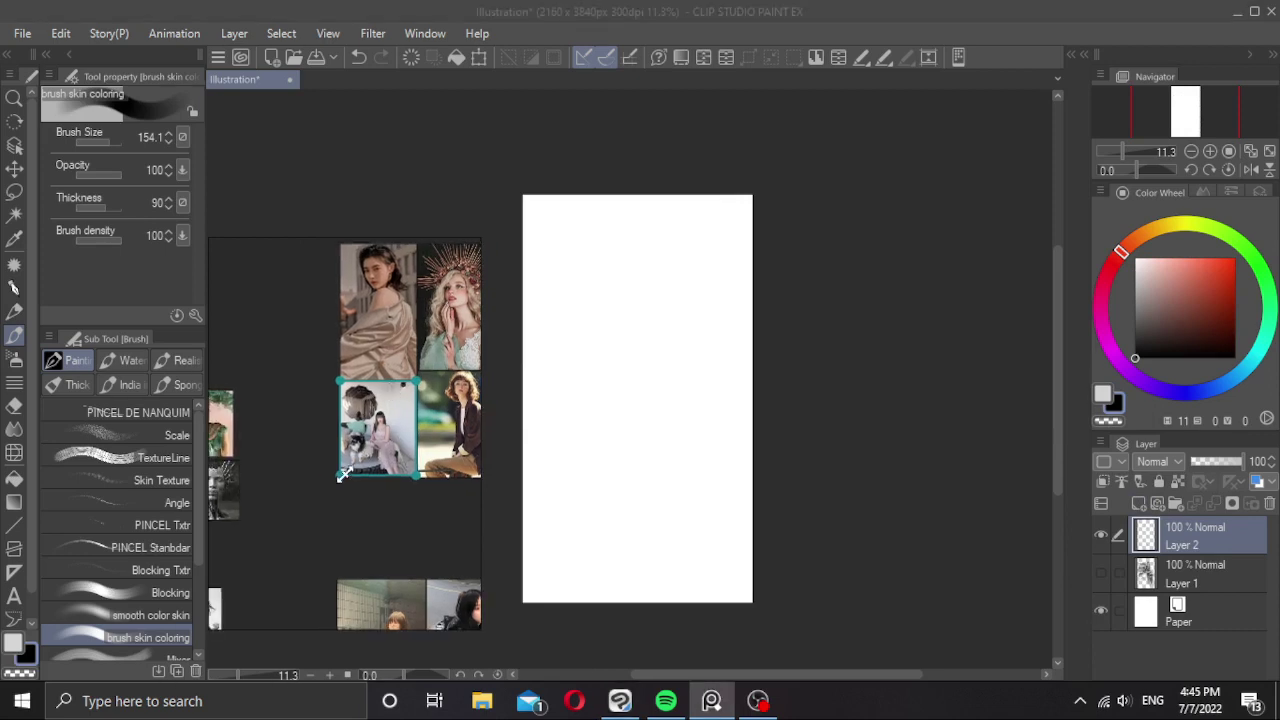
pyautogui.scroll(-4, 390, 434)
pyautogui.moveTo(395, 452); pyautogui.dragTo(438, 452)
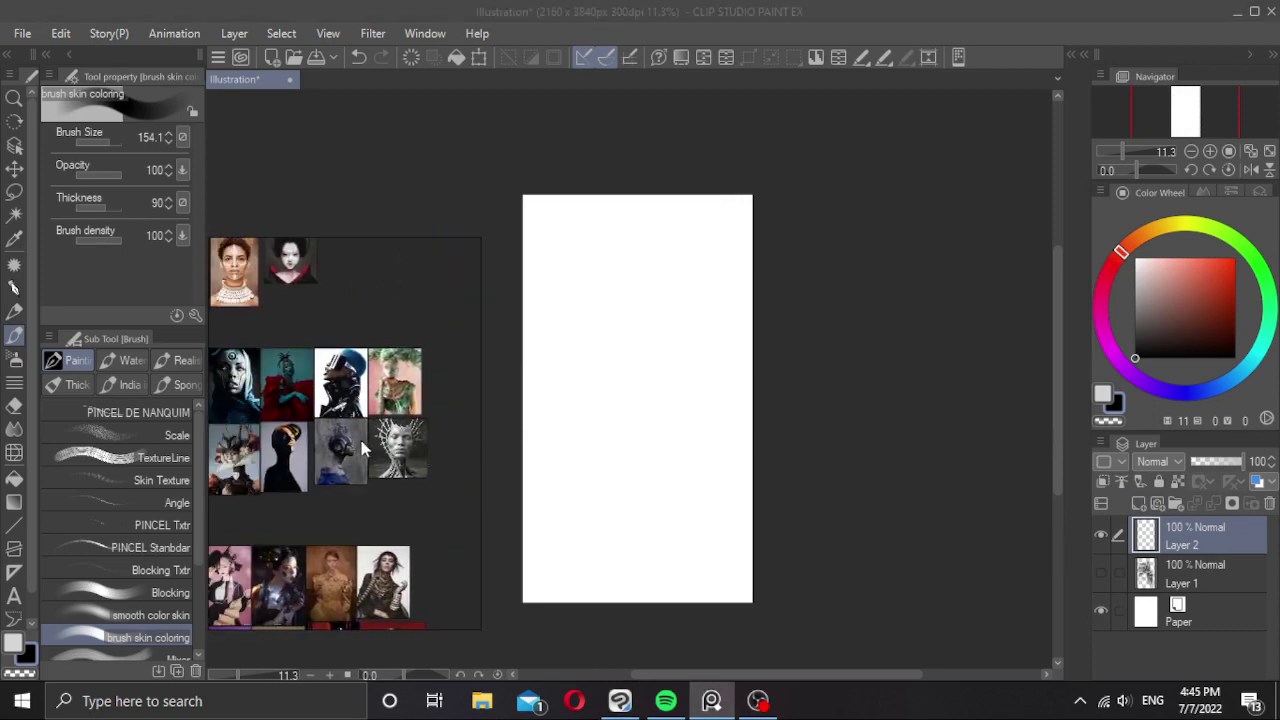
pyautogui.moveTo(347, 436); pyautogui.dragTo(432, 451)
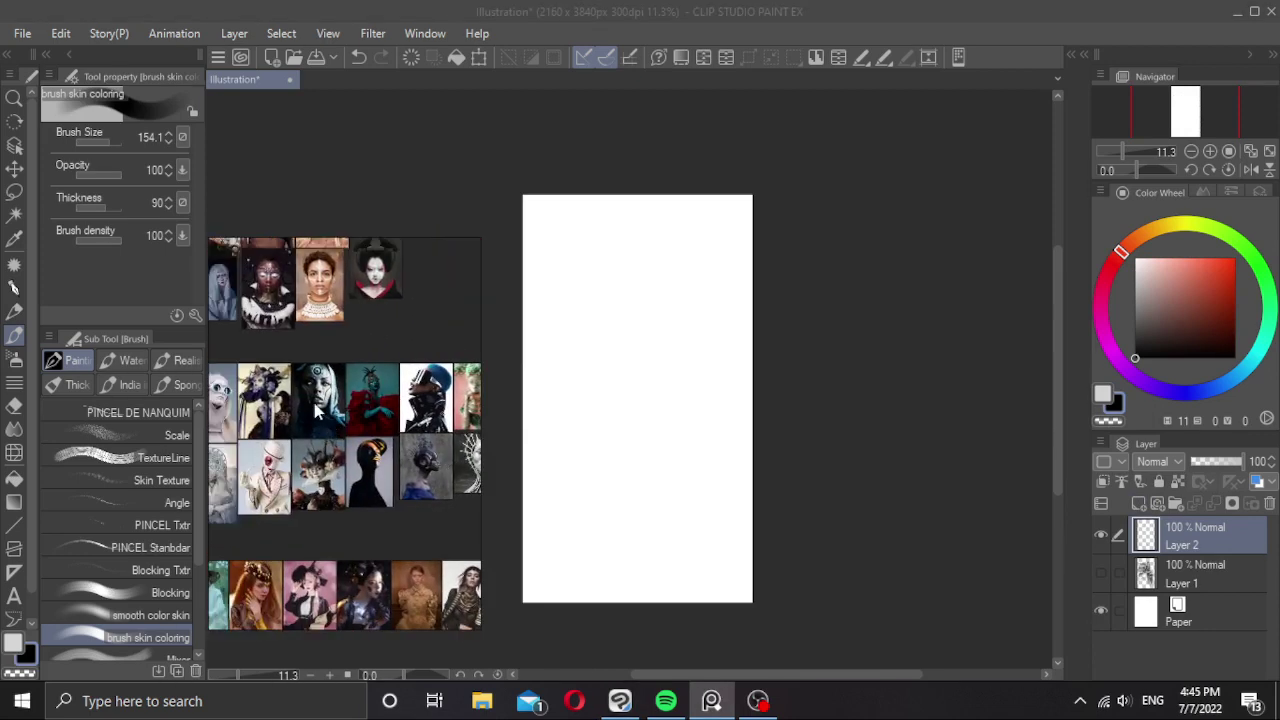
pyautogui.scroll(3, 318, 410)
pyautogui.moveTo(336, 512); pyautogui.dragTo(289, 462)
pyautogui.moveTo(364, 480); pyautogui.dragTo(329, 472)
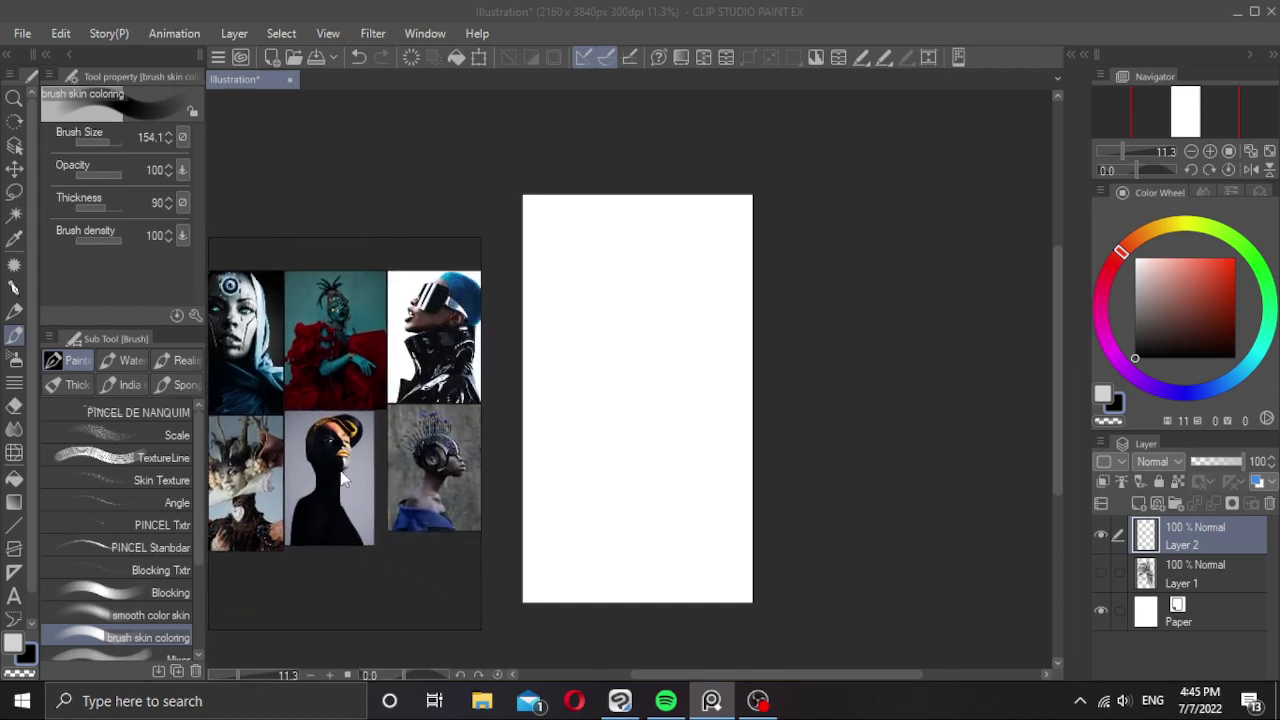
pyautogui.hscroll(3, 280, 470)
pyautogui.doubleClick(301, 479)
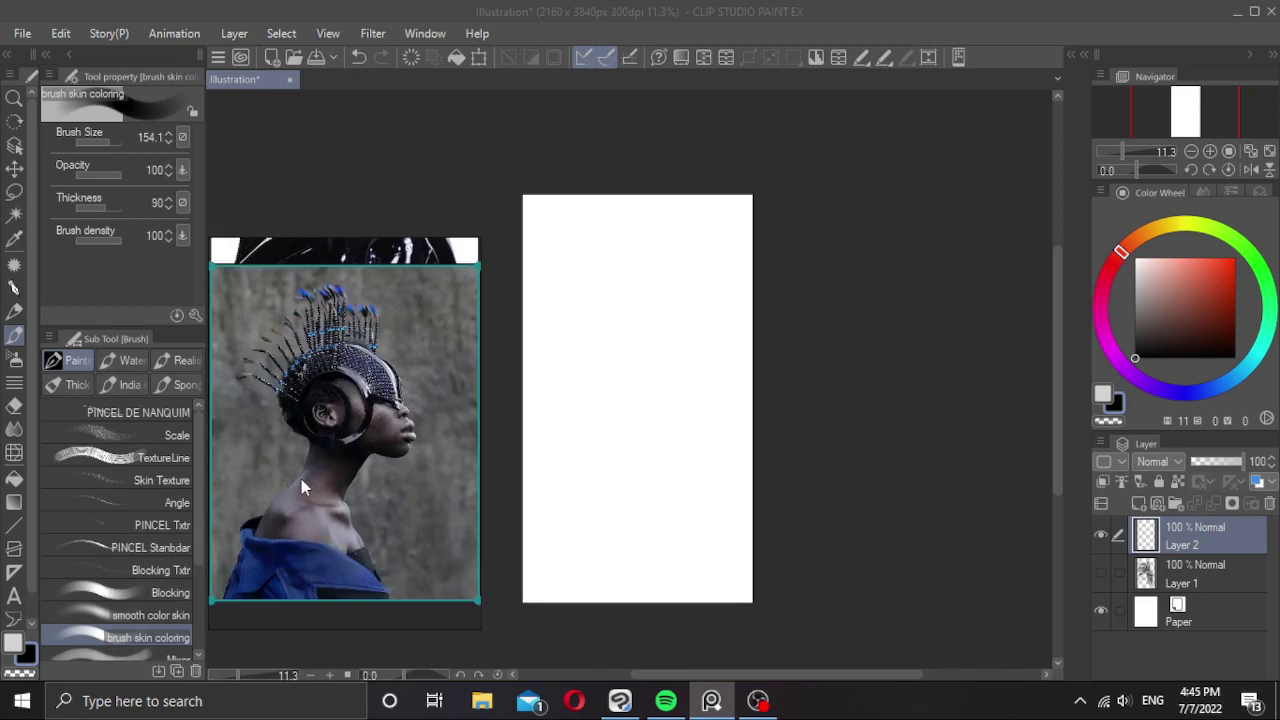
pyautogui.scroll(-5, 301, 479)
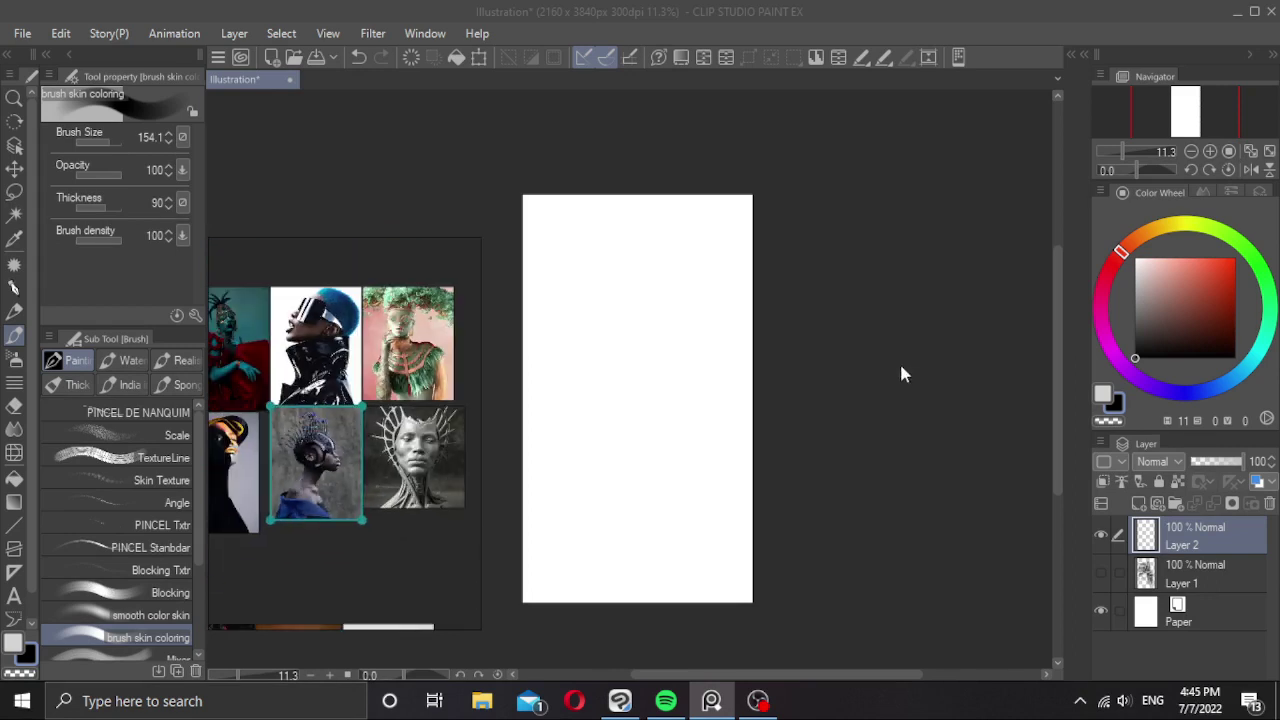
# Sketch the round skull, eye socket and jaw of a head in right-facing profile at brush size 38.5.
pyautogui.scroll(1, 663, 357)
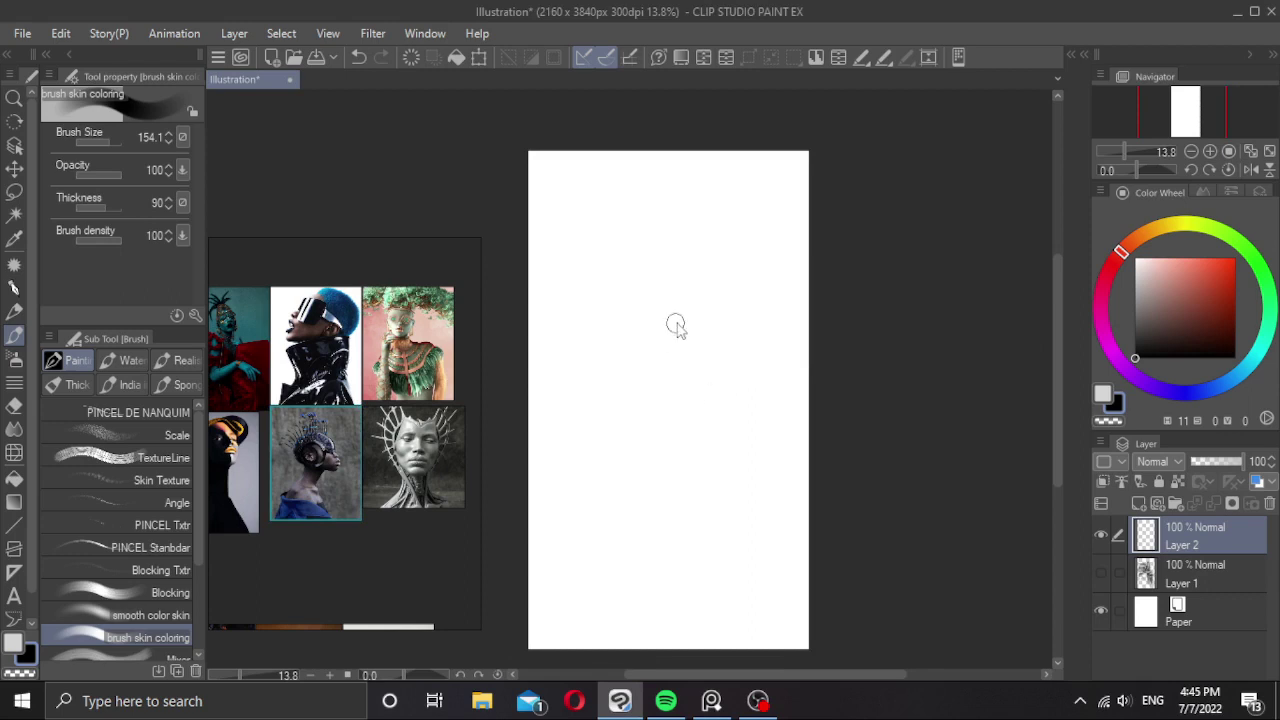
pyautogui.press('[')
pyautogui.moveTo(679, 322)
pyautogui.mouseDown()
pyautogui.moveTo(638, 321)
pyautogui.moveTo(605, 296)
pyautogui.moveTo(711, 319)
pyautogui.moveTo(643, 364)
pyautogui.mouseUp()
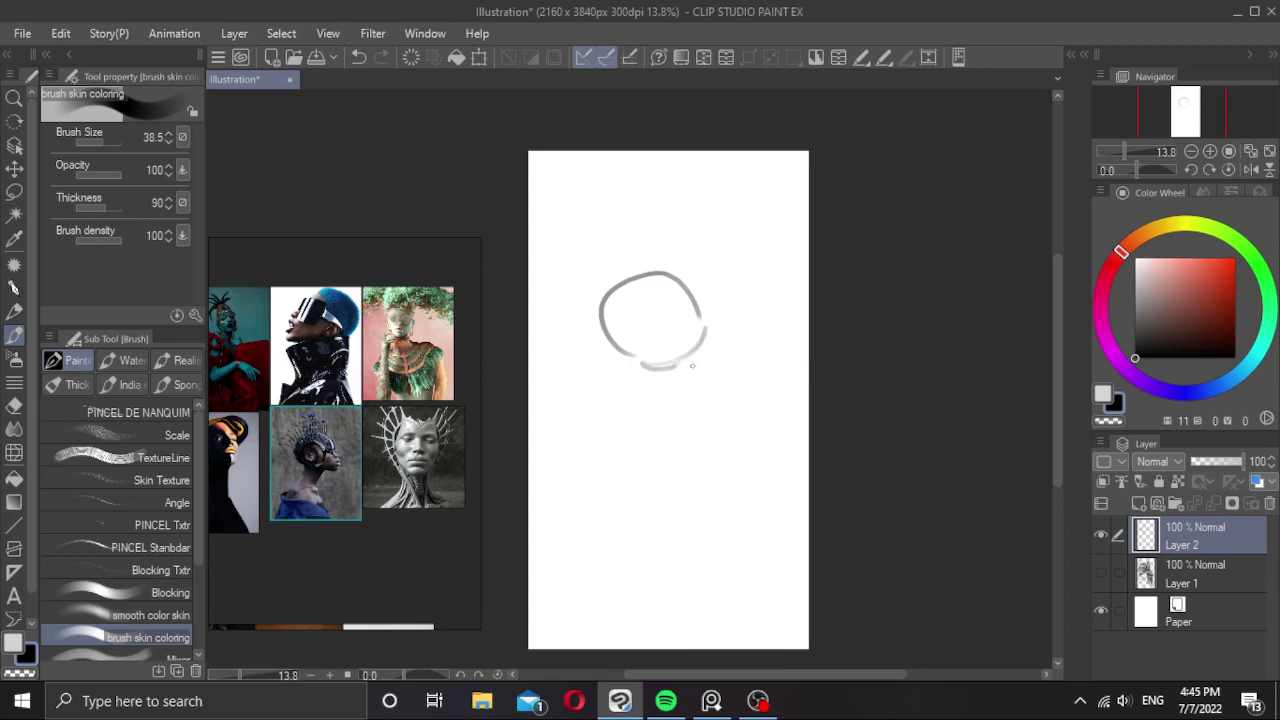
pyautogui.moveTo(704, 332); pyautogui.dragTo(721, 374)
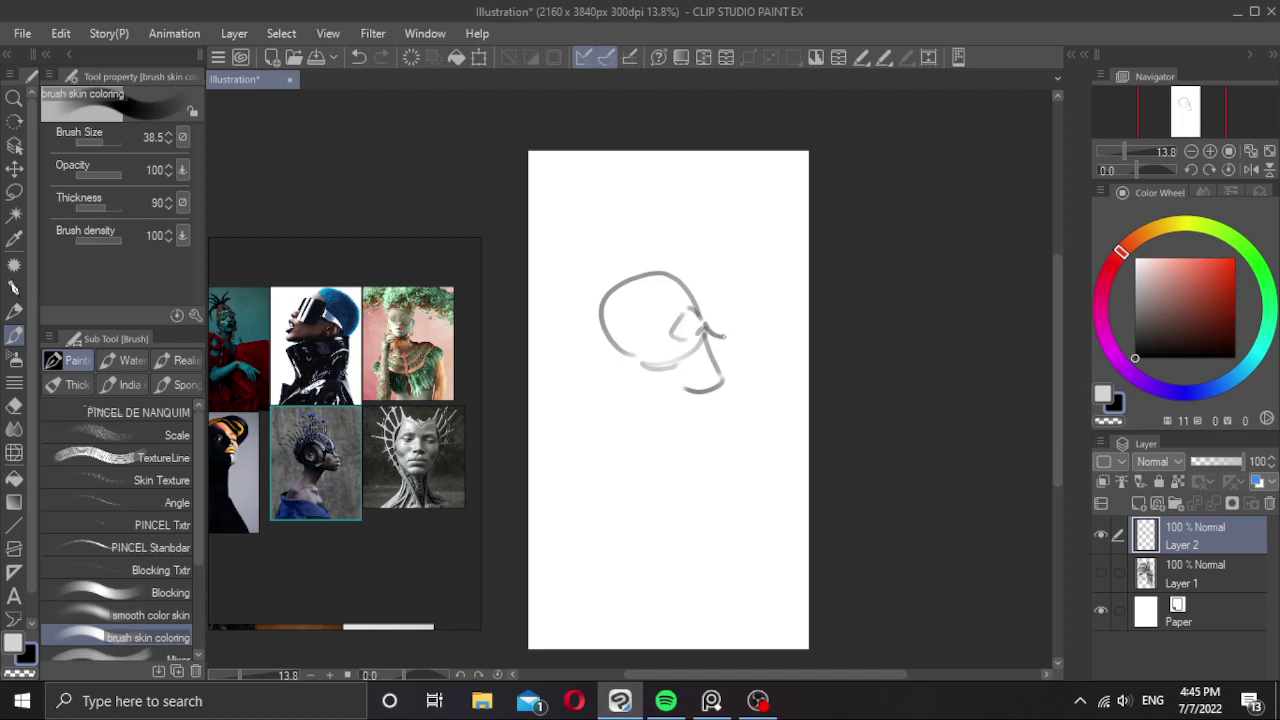
# Undo the last face strokes and redraw the nose and lips of the profile with darker lines.
pyautogui.hotkey('ctrl', 'z')
pyautogui.hotkey('ctrl', 'z')
pyautogui.press(']')
pyautogui.press(']')
pyautogui.press(']')
pyautogui.press(']')
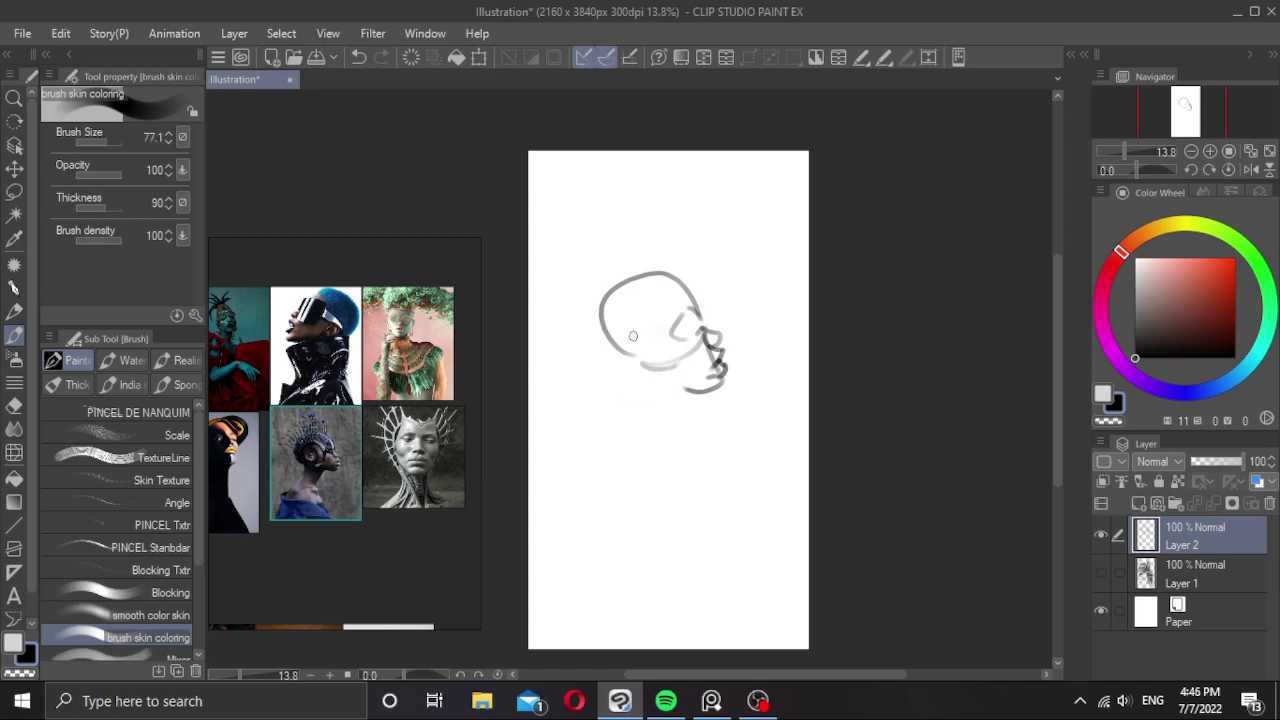
# Block in a grey patch at the back of the skull and the mass of the neck with a large brush.
pyautogui.moveTo(625, 332)
pyautogui.mouseDown()
pyautogui.moveTo(628, 345)
pyautogui.moveTo(655, 343)
pyautogui.mouseUp()
pyautogui.scroll(-3, 654, 343)
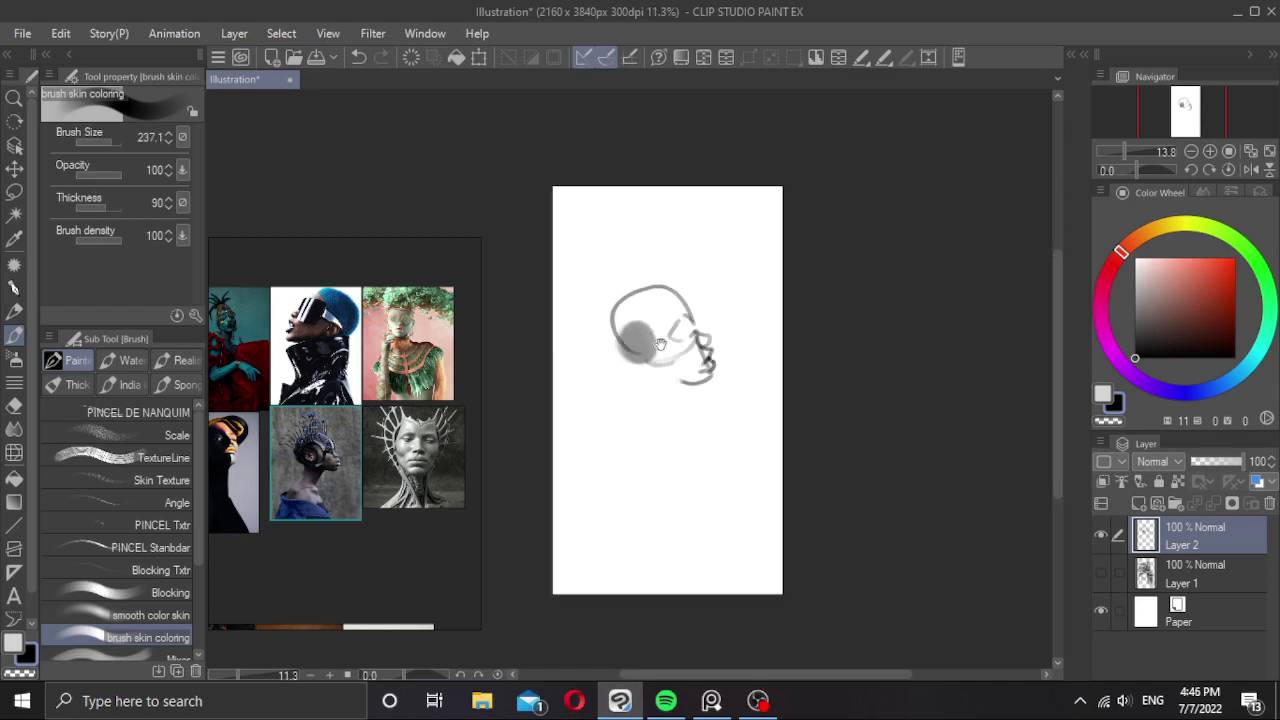
pyautogui.moveTo(656, 356); pyautogui.dragTo(658, 391)
pyautogui.moveTo(649, 375)
pyautogui.mouseDown()
pyautogui.moveTo(611, 427)
pyautogui.moveTo(665, 422)
pyautogui.mouseUp()
# Draw the shoulder, chest line and upper arms below the neck, reducing the brush size to 92.3.
pyautogui.press(']')
pyautogui.press(']')
pyautogui.press(']')
pyautogui.press('[')
pyautogui.press('[')
pyautogui.press('[')
pyautogui.press('[')
pyautogui.press('[')
pyautogui.press('[')
pyautogui.press('[')
pyautogui.press('[')
pyautogui.press('[')
pyautogui.press('[')
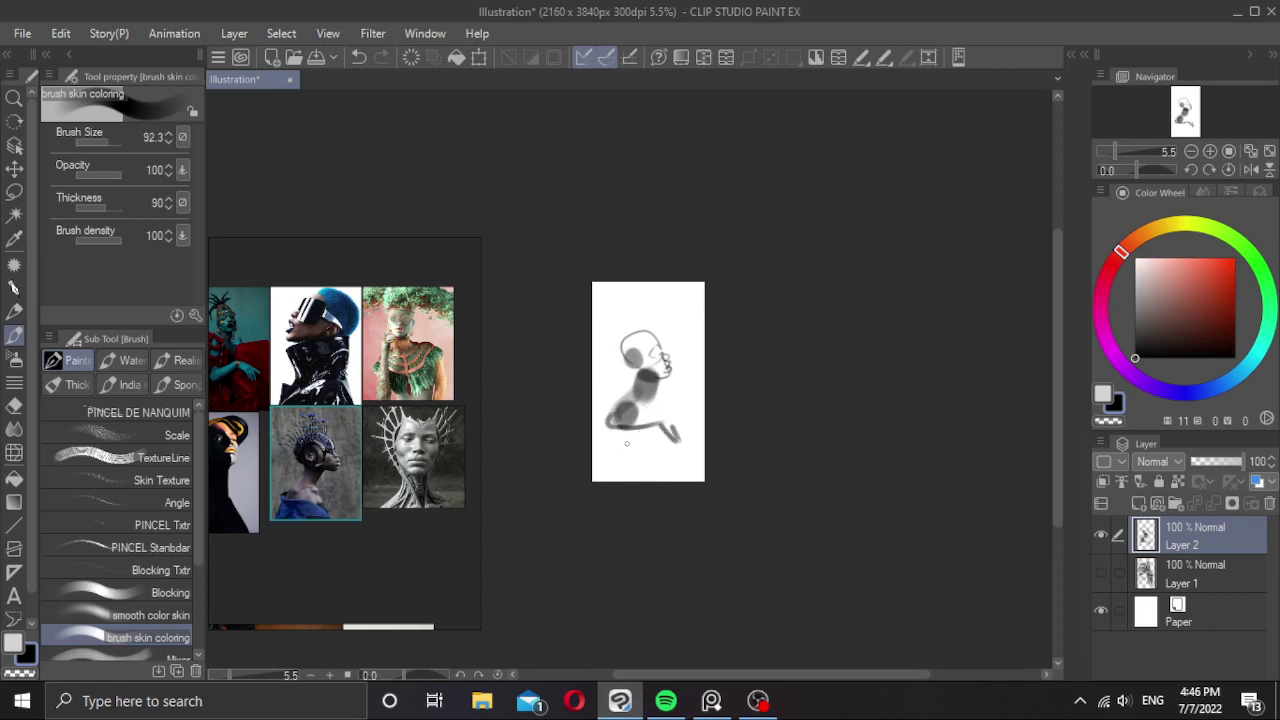
pyautogui.moveTo(635, 441); pyautogui.dragTo(638, 459)
pyautogui.scroll(1, 637, 339)
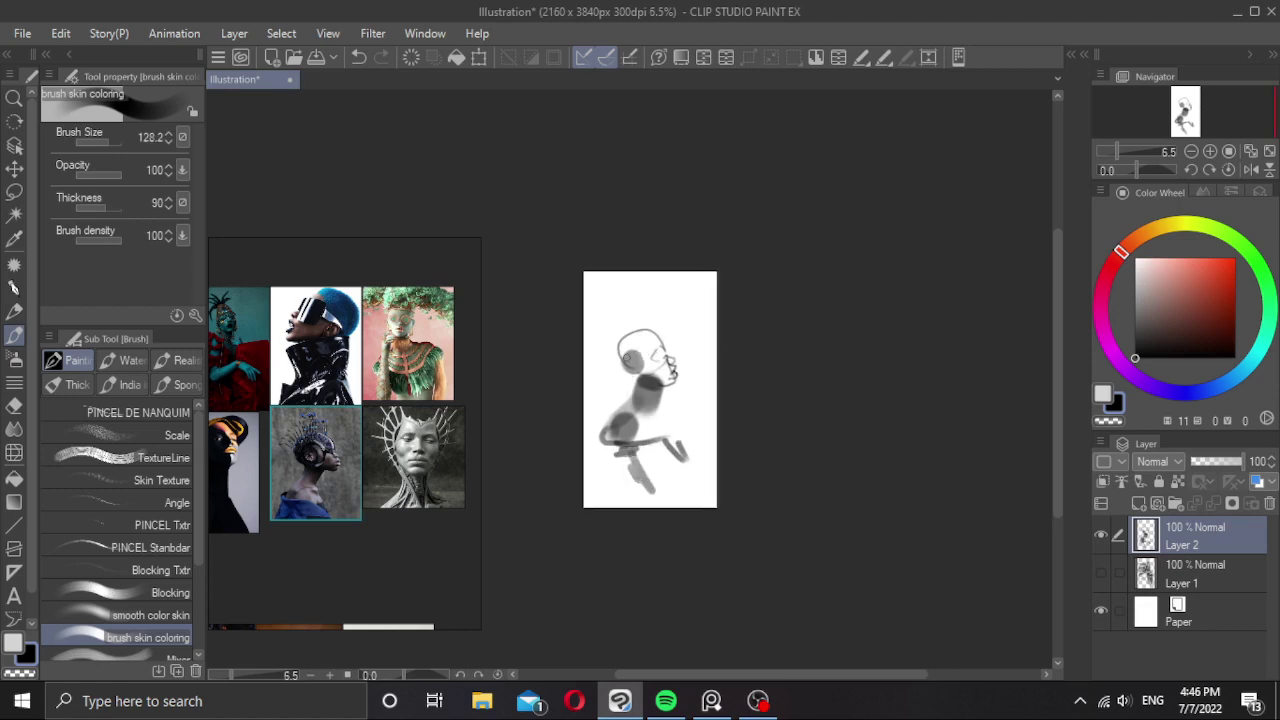
# Fill the cranium of the profile head with dark grey at brush size 177.2.
pyautogui.press(']')
pyautogui.press(']')
pyautogui.press(']')
pyautogui.press(']')
pyautogui.moveTo(637, 354)
pyautogui.mouseDown()
pyautogui.moveTo(630, 345)
pyautogui.moveTo(628, 362)
pyautogui.moveTo(645, 335)
pyautogui.moveTo(662, 344)
pyautogui.moveTo(648, 356)
pyautogui.moveTo(667, 350)
pyautogui.mouseUp()
pyautogui.hotkey('ctrl', 'z')
pyautogui.press('[')
pyautogui.press('[')
pyautogui.press('[')
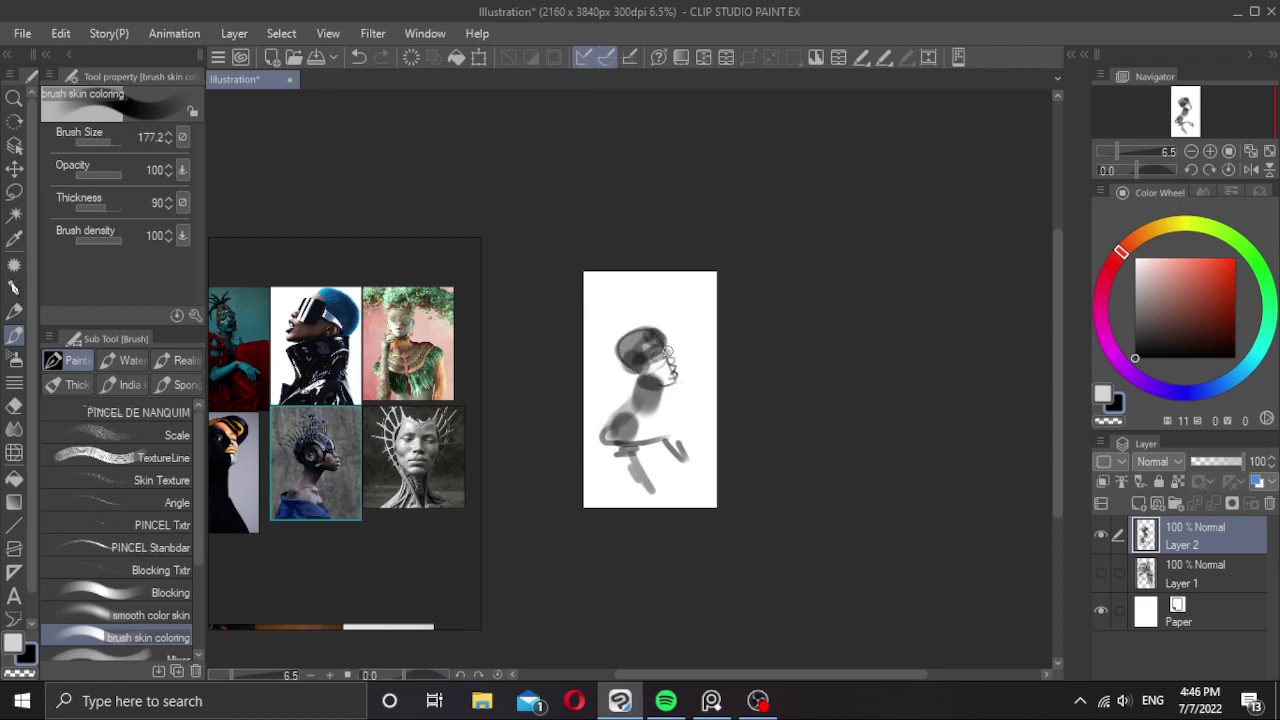
# Carve the neck and chest edges with the transparent colour at brush size 158.6, and dab a dark mark at the collarbone.
pyautogui.press('[')
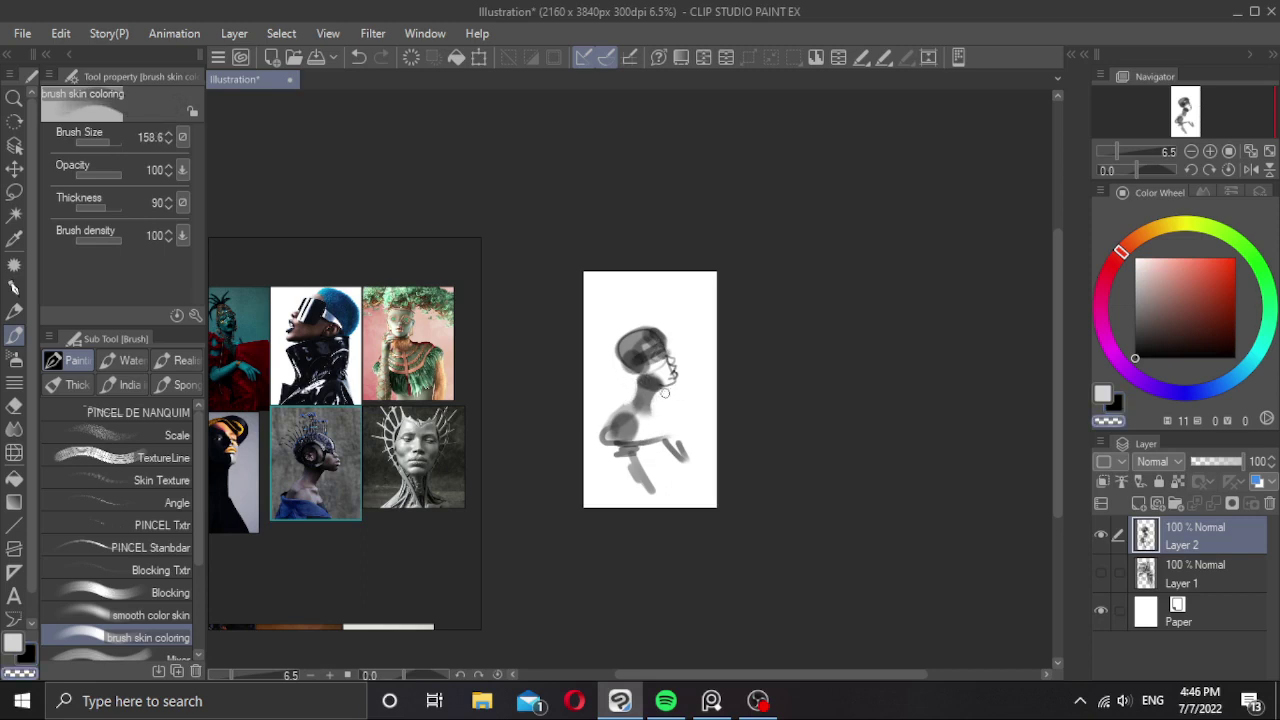
pyautogui.press('c')
pyautogui.press('c')
pyautogui.press('c')
pyautogui.moveTo(652, 421); pyautogui.dragTo(647, 422)
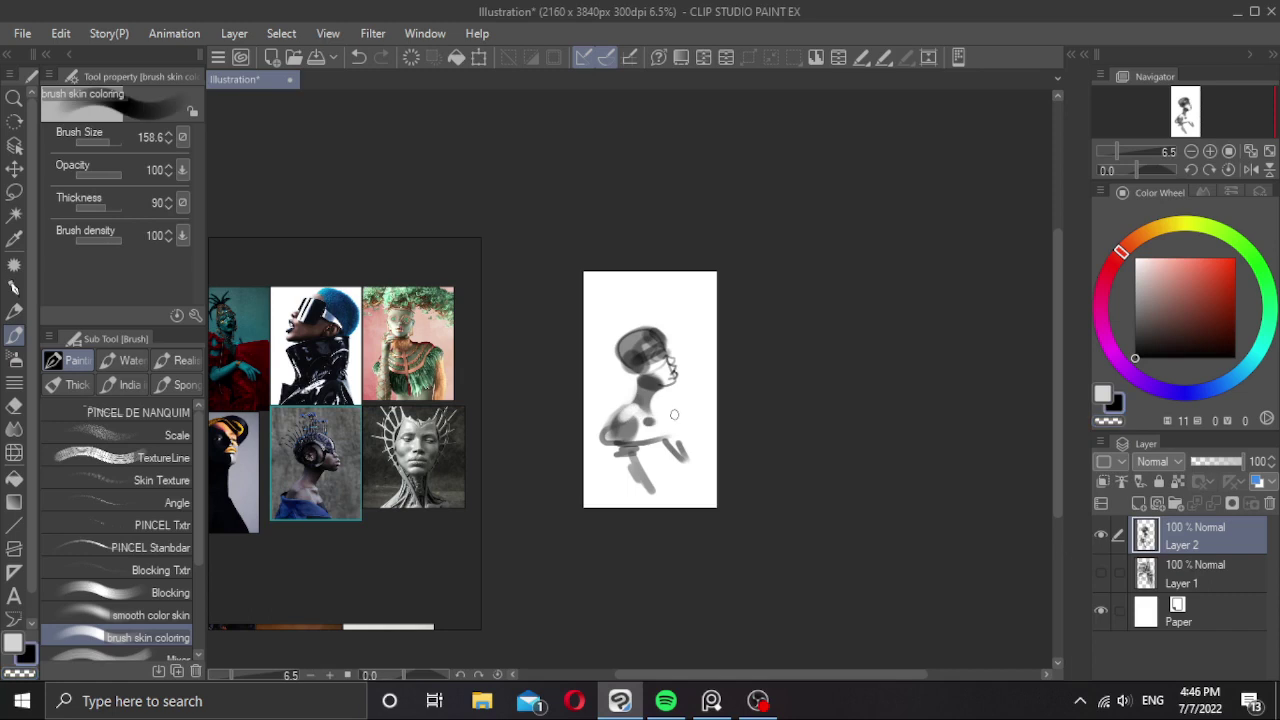
# Shade the cheek and jaw of the profile face with grey, and sample a light tone from it.
pyautogui.moveTo(644, 368); pyautogui.dragTo(660, 372)
pyautogui.moveTo(660, 372)
pyautogui.mouseDown()
pyautogui.moveTo(669, 381)
pyautogui.moveTo(659, 374)
pyautogui.mouseUp()
pyautogui.hotkey('ctrl', 'z')
pyautogui.keyDown('alt'); pyautogui.click(663, 374); pyautogui.keyUp('alt')
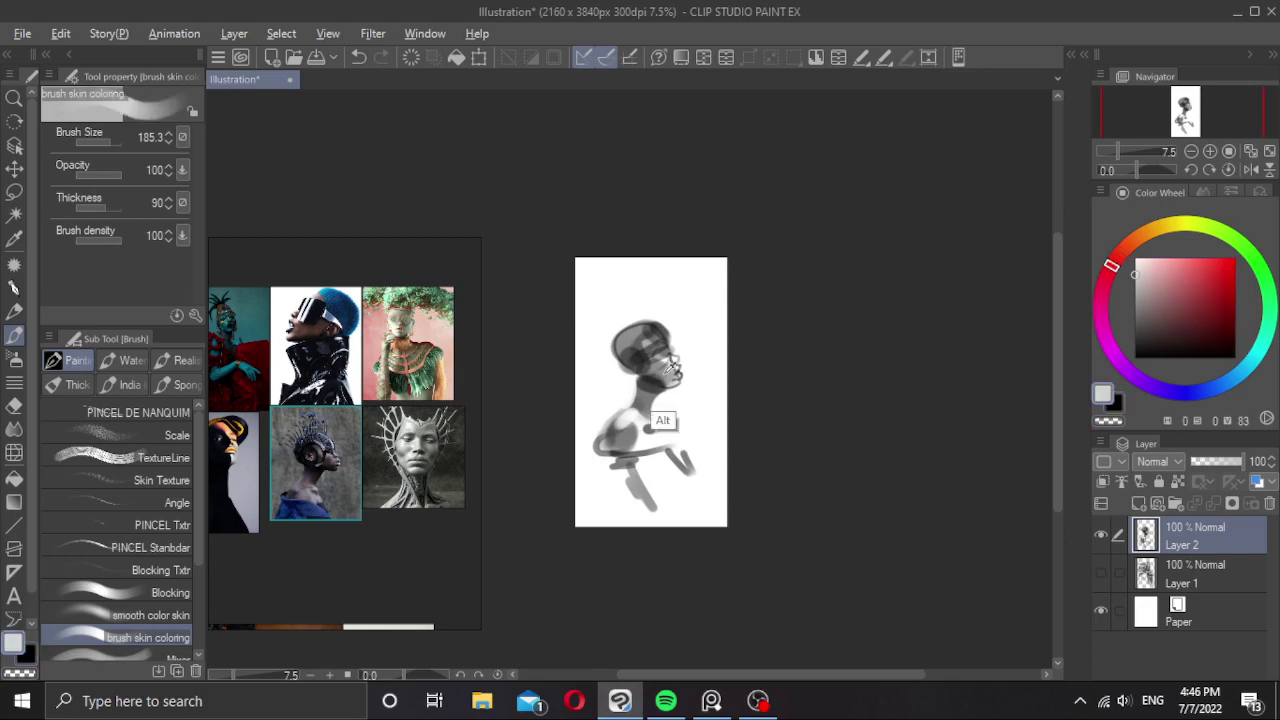
# Lighten the profile face with grey at brush size 146.7, and darken the side of the head around the ear.
pyautogui.moveTo(667, 373); pyautogui.dragTo(660, 371)
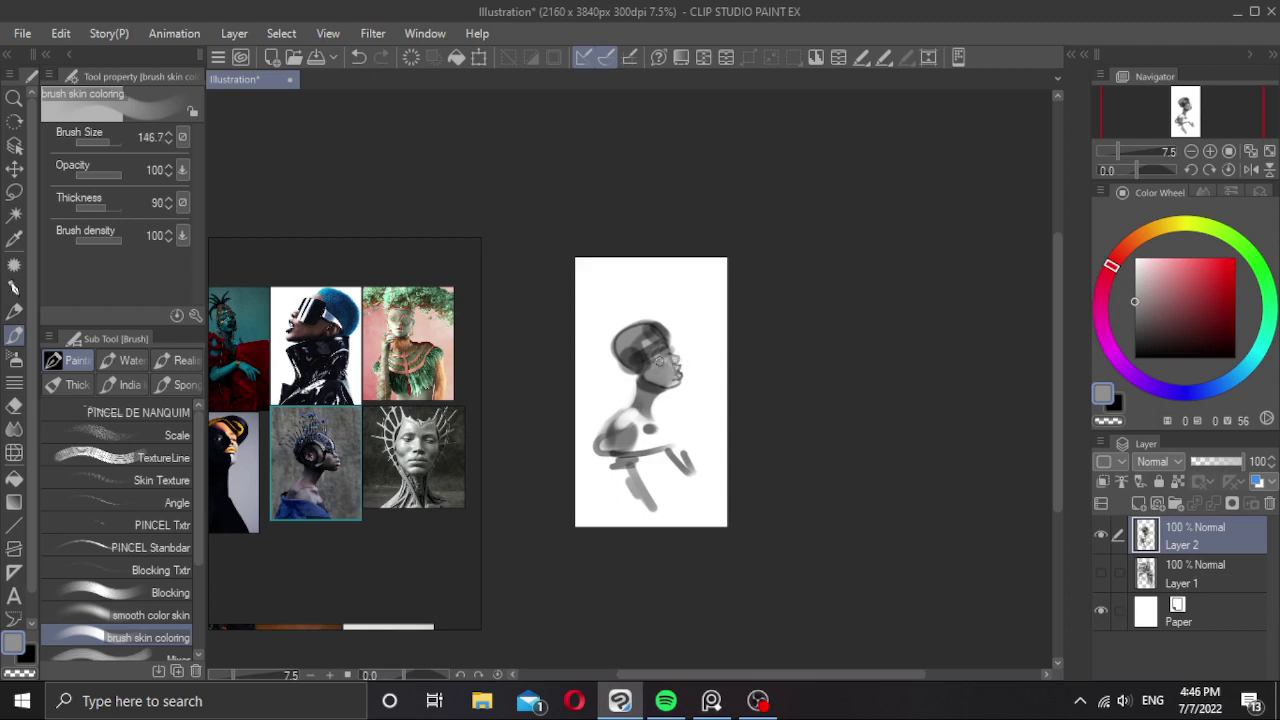
pyautogui.moveTo(640, 352); pyautogui.dragTo(642, 364)
pyautogui.hotkey('ctrl', 'z')
pyautogui.keyDown('alt'); pyautogui.click(632, 362); pyautogui.keyUp('alt')
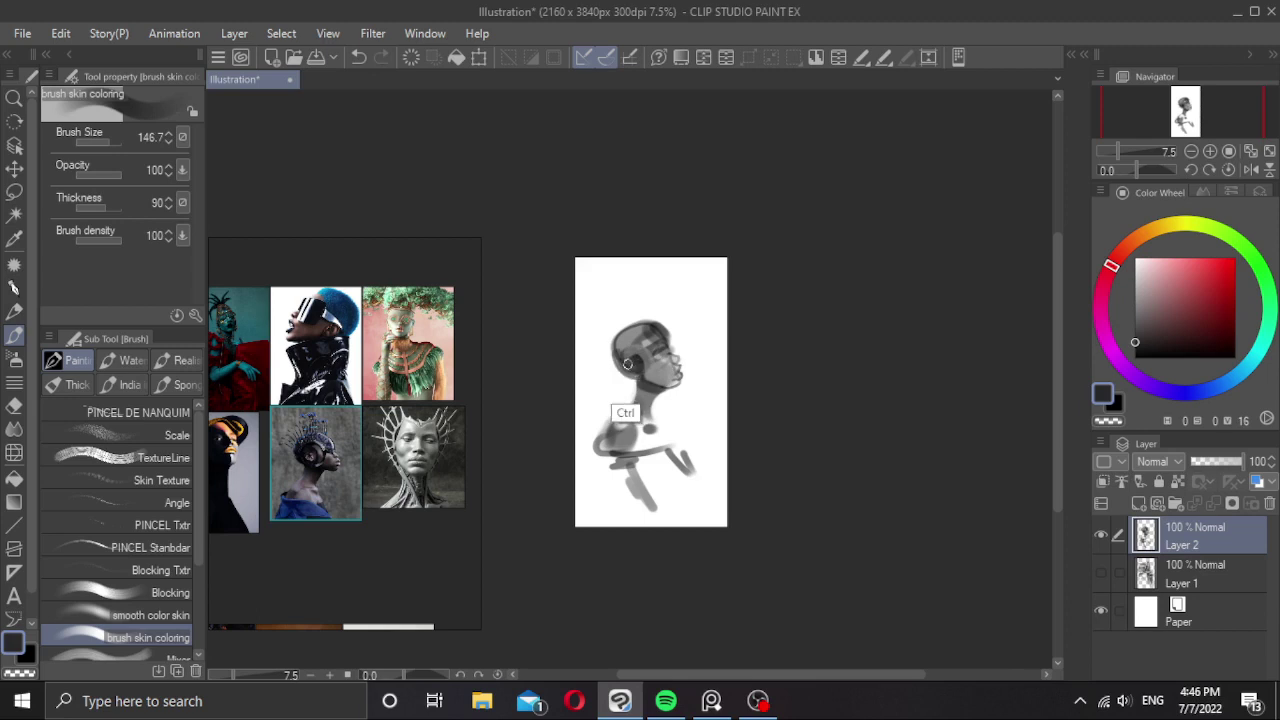
pyautogui.moveTo(630, 365)
pyautogui.mouseDown()
pyautogui.moveTo(617, 335)
pyautogui.moveTo(618, 361)
pyautogui.moveTo(641, 313)
pyautogui.moveTo(611, 344)
pyautogui.moveTo(631, 328)
pyautogui.moveTo(665, 330)
pyautogui.moveTo(625, 344)
pyautogui.moveTo(650, 331)
pyautogui.moveTo(631, 347)
pyautogui.moveTo(662, 350)
pyautogui.moveTo(638, 347)
pyautogui.moveTo(620, 369)
pyautogui.moveTo(614, 358)
pyautogui.moveTo(618, 376)
pyautogui.moveTo(620, 341)
pyautogui.mouseUp()
pyautogui.scroll(2, 652, 368)
pyautogui.press('x')
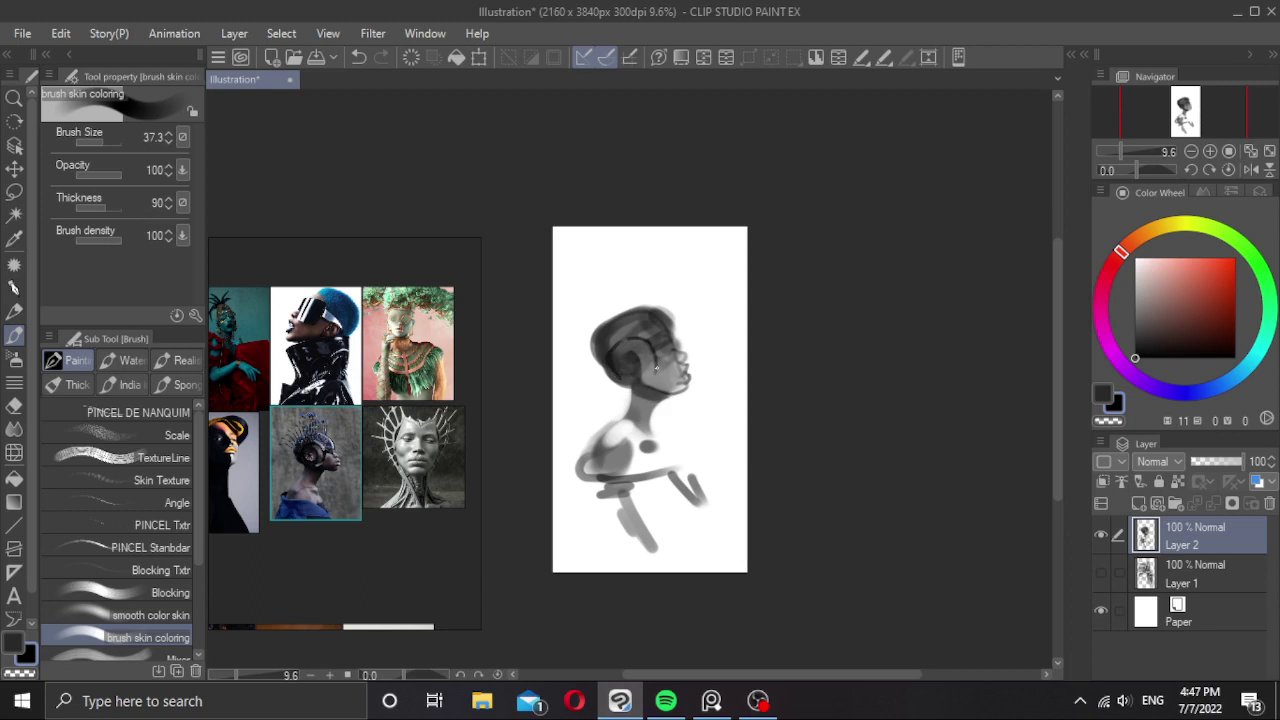
# Draw a dark round earpiece and the strap running from it to the eye with a small brush.
pyautogui.moveTo(634, 381)
pyautogui.mouseDown()
pyautogui.moveTo(648, 388)
pyautogui.moveTo(622, 350)
pyautogui.mouseUp()
pyautogui.moveTo(620, 358); pyautogui.dragTo(638, 366)
pyautogui.moveTo(652, 358)
pyautogui.mouseDown()
pyautogui.moveTo(637, 357)
pyautogui.moveTo(687, 345)
pyautogui.moveTo(662, 327)
pyautogui.moveTo(652, 332)
pyautogui.moveTo(663, 343)
pyautogui.moveTo(622, 332)
pyautogui.moveTo(656, 328)
pyautogui.moveTo(597, 308)
pyautogui.mouseUp()
pyautogui.keyDown('alt'); pyautogui.click(675, 370); pyautogui.keyUp('alt')
pyautogui.keyDown('alt'); pyautogui.click(615, 352); pyautogui.keyUp('alt')
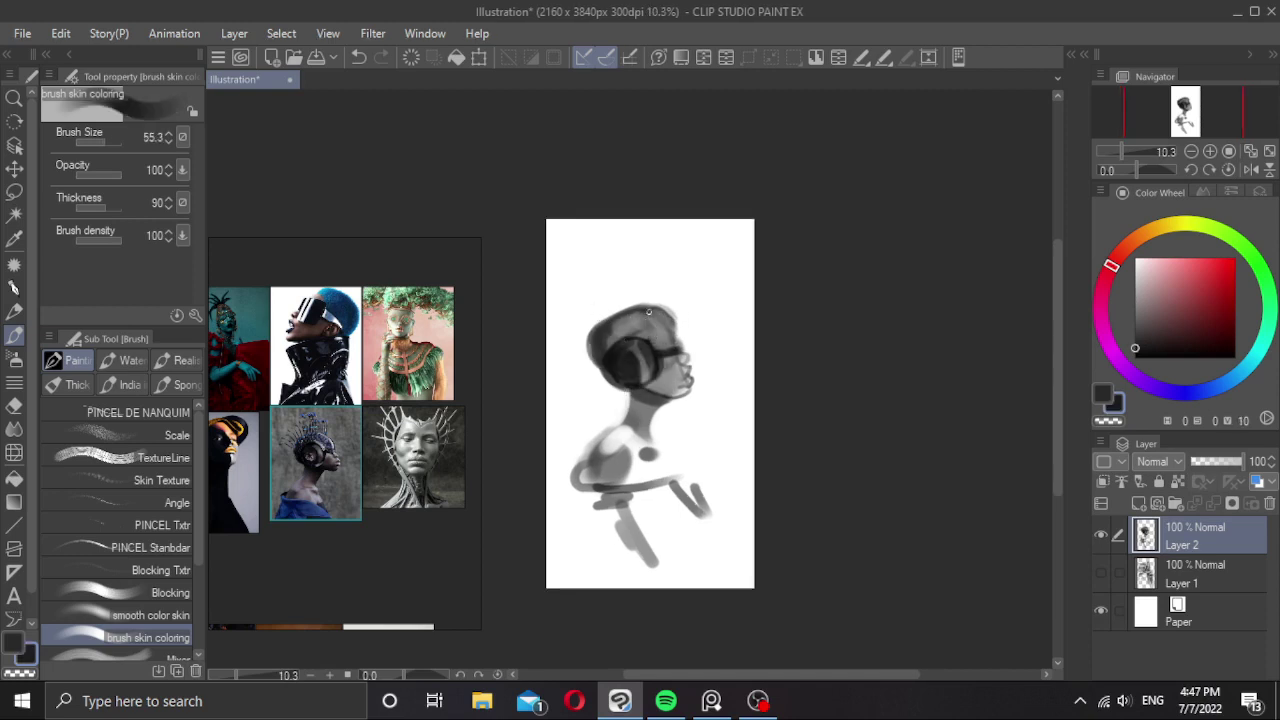
# Draw radiating grey spikes from the back and crown of the headpiece at brush size 55.3.
pyautogui.press('x')
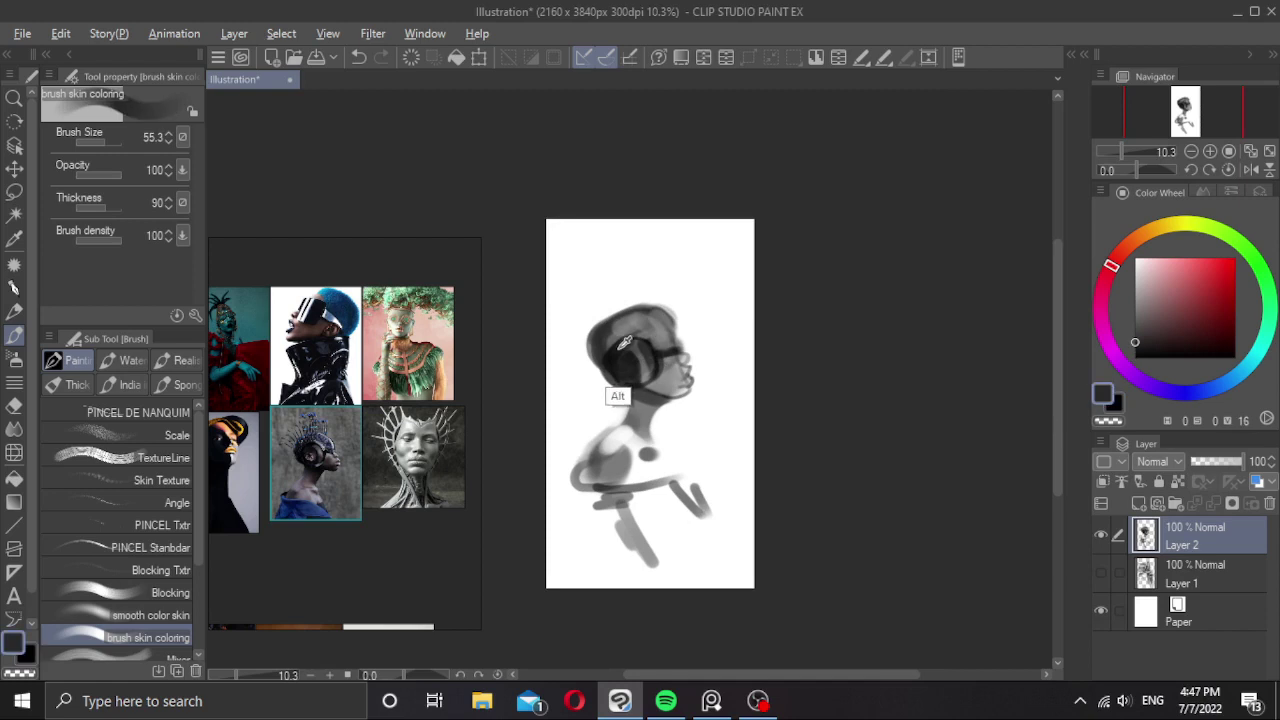
pyautogui.press('x')
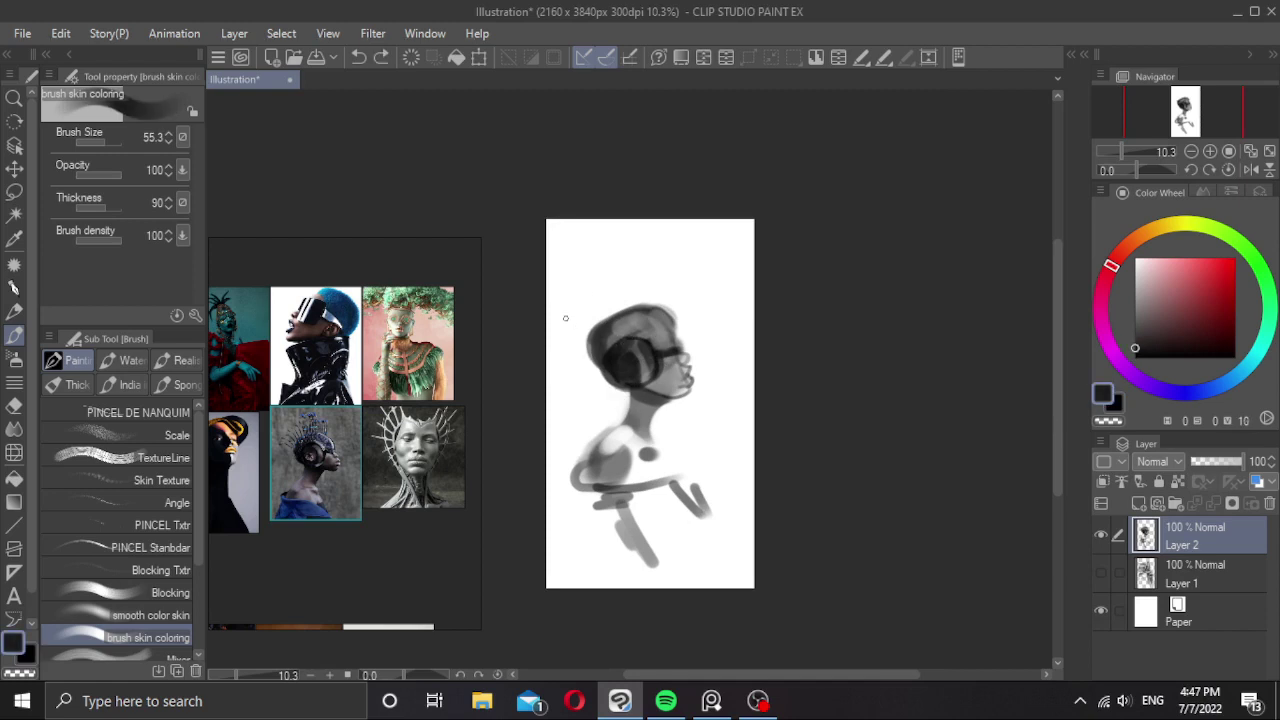
pyautogui.hotkey('ctrl', 'z')
pyautogui.moveTo(566, 290)
pyautogui.mouseDown()
pyautogui.moveTo(601, 317)
pyautogui.moveTo(586, 280)
pyautogui.moveTo(604, 296)
pyautogui.mouseUp()
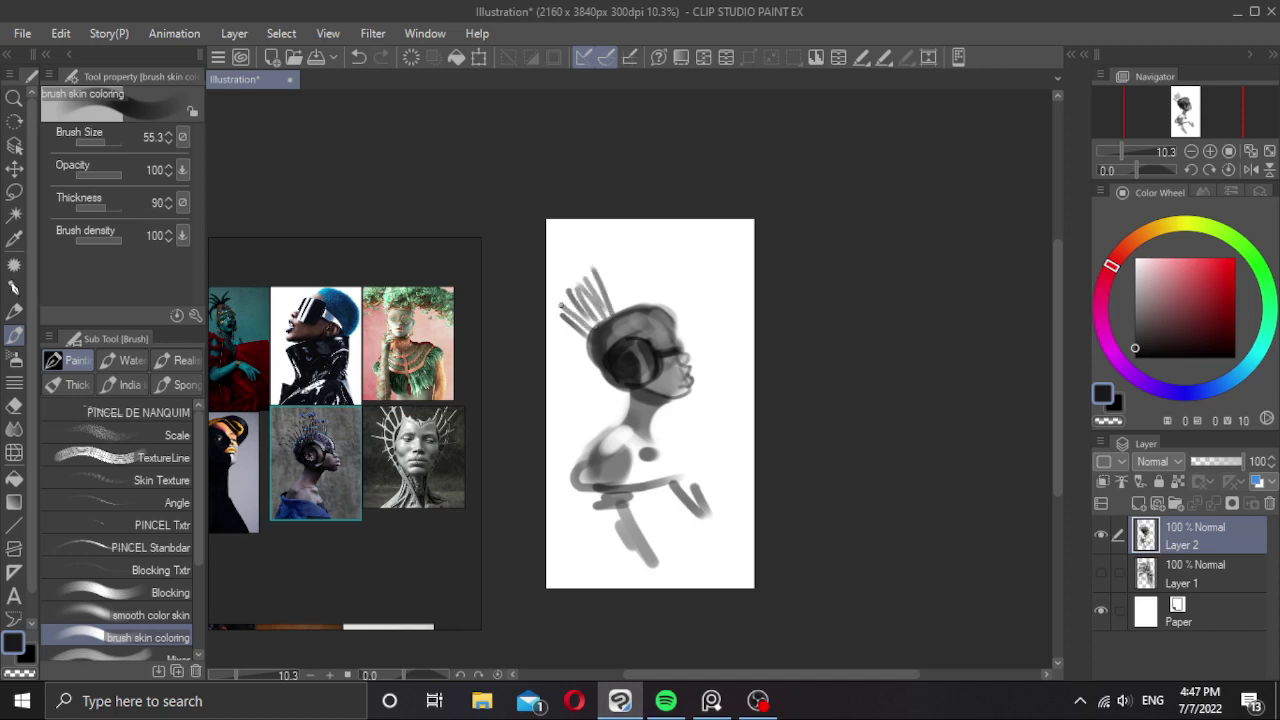
pyautogui.moveTo(614, 310)
pyautogui.mouseDown()
pyautogui.moveTo(609, 272)
pyautogui.moveTo(623, 258)
pyautogui.mouseUp()
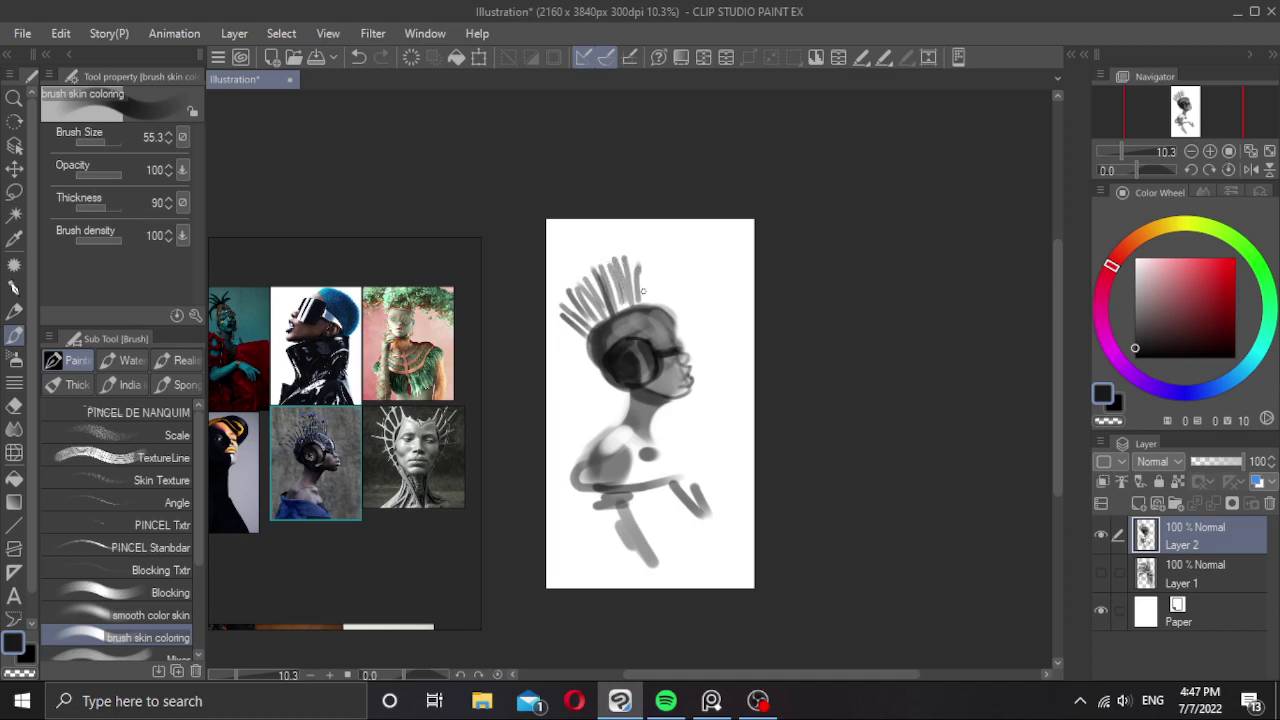
# Paint white highlight strokes along the forehead and temple of the headpiece at brush size 55.3.
pyautogui.press('c')
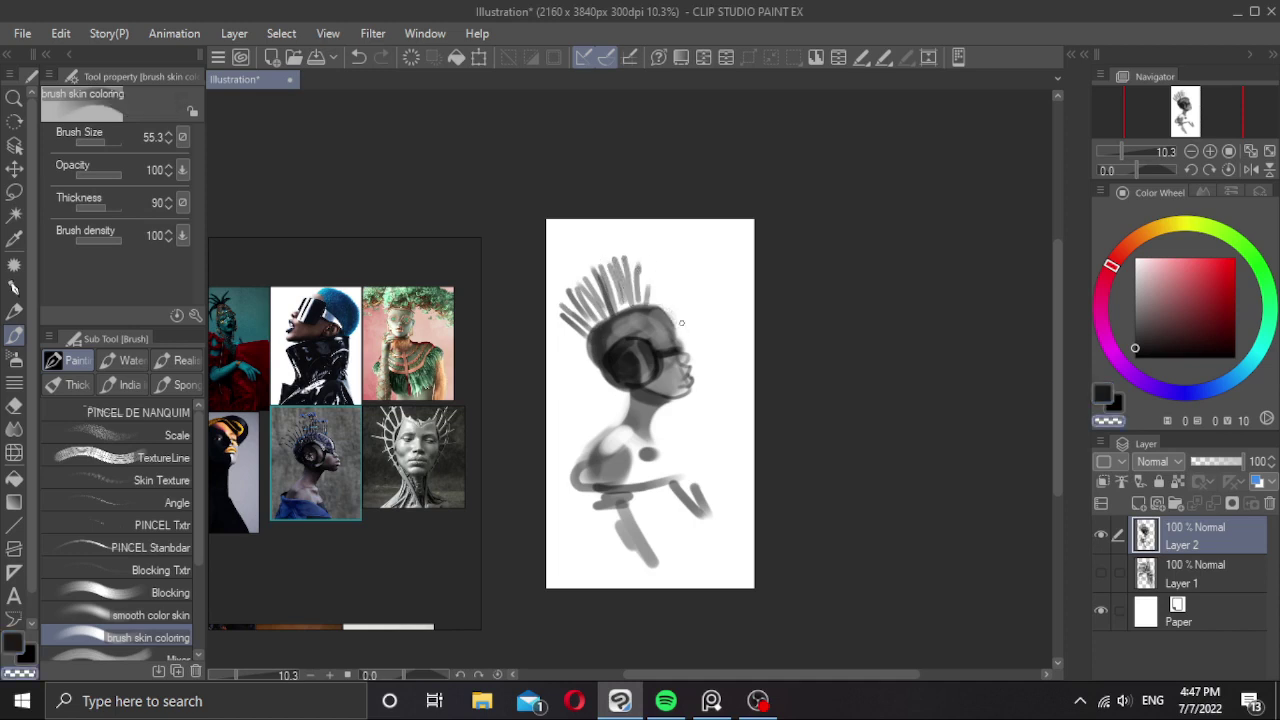
pyautogui.scroll(1, 657, 348)
pyautogui.press('x')
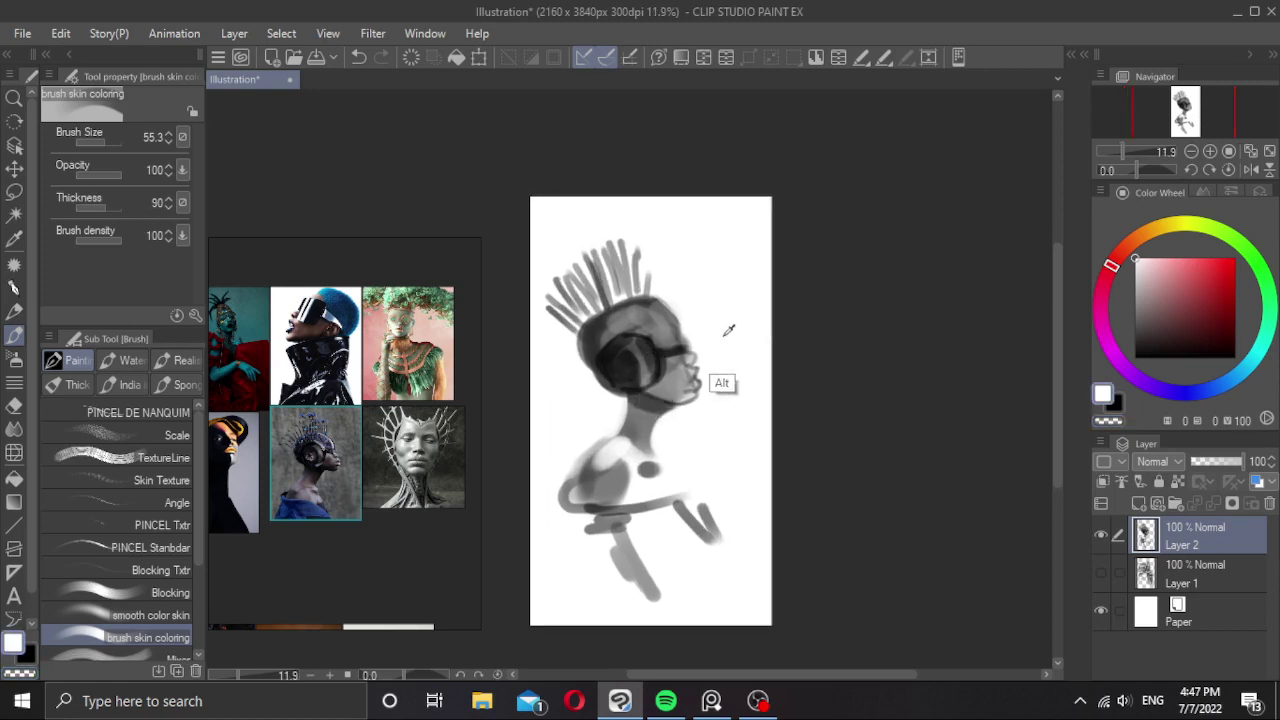
pyautogui.moveTo(642, 328); pyautogui.dragTo(661, 347)
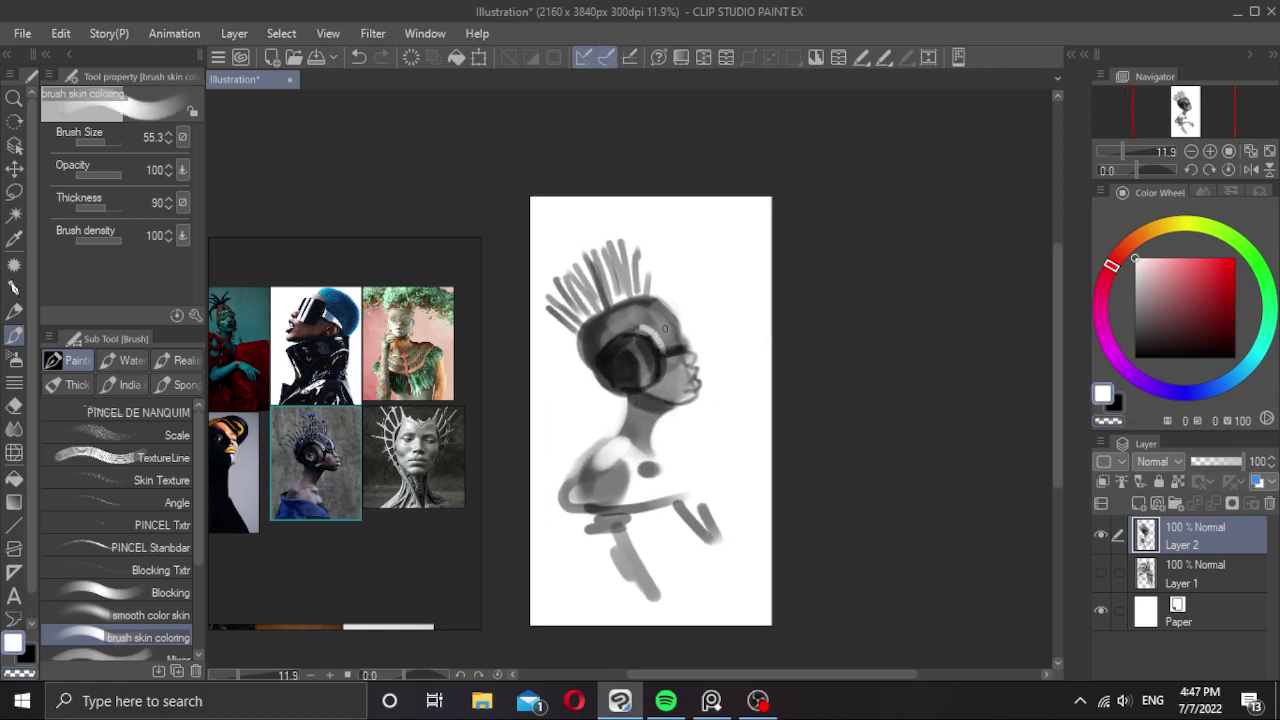
pyautogui.moveTo(651, 303)
pyautogui.mouseDown()
pyautogui.moveTo(675, 351)
pyautogui.moveTo(660, 362)
pyautogui.moveTo(672, 352)
pyautogui.mouseUp()
pyautogui.hotkey('ctrl', 'z')
pyautogui.hotkey('ctrl', 'z')
pyautogui.hotkey('ctrl', 'z')
pyautogui.hotkey('ctrl', 'z')
pyautogui.moveTo(648, 304); pyautogui.dragTo(675, 324)
pyautogui.scroll(1, 674, 355)
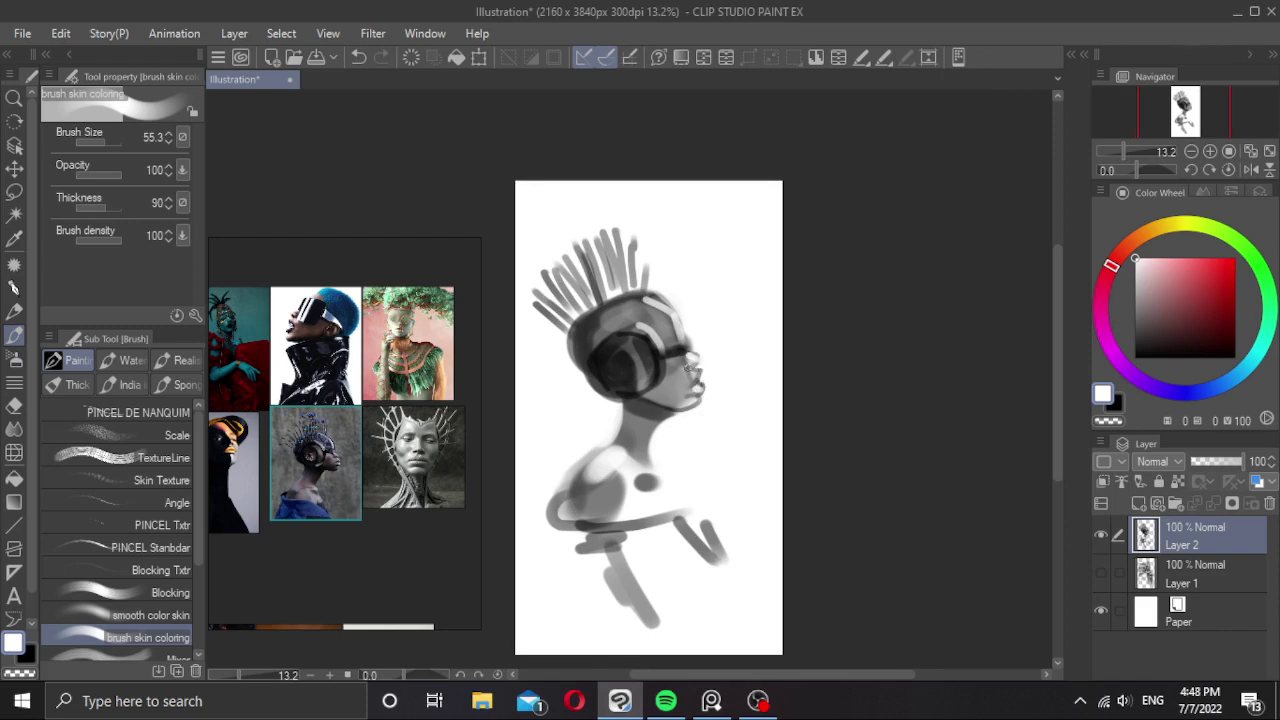
# Mark the shadow beneath the nose in black and shade along the jaw with a broader brush.
pyautogui.press('x')
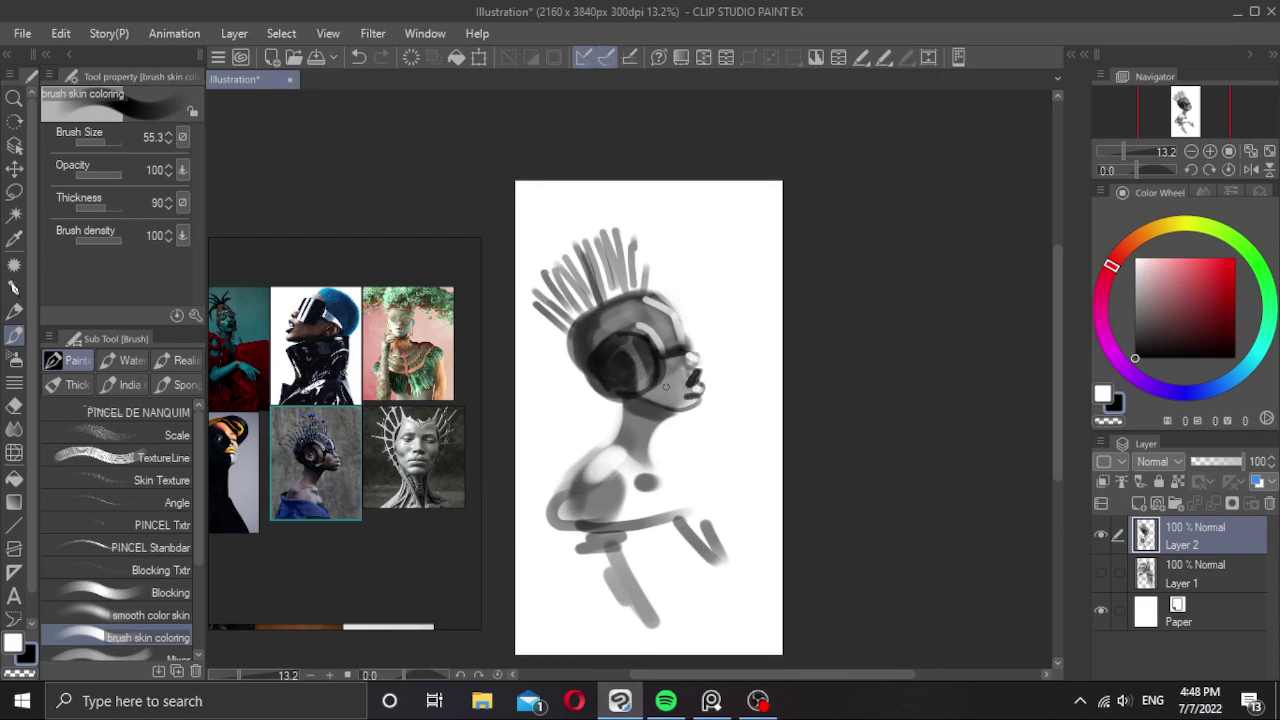
pyautogui.hotkey('ctrl', 'z')
pyautogui.press(']')
pyautogui.moveTo(664, 381); pyautogui.dragTo(697, 405)
pyautogui.press('[')
pyautogui.press('[')
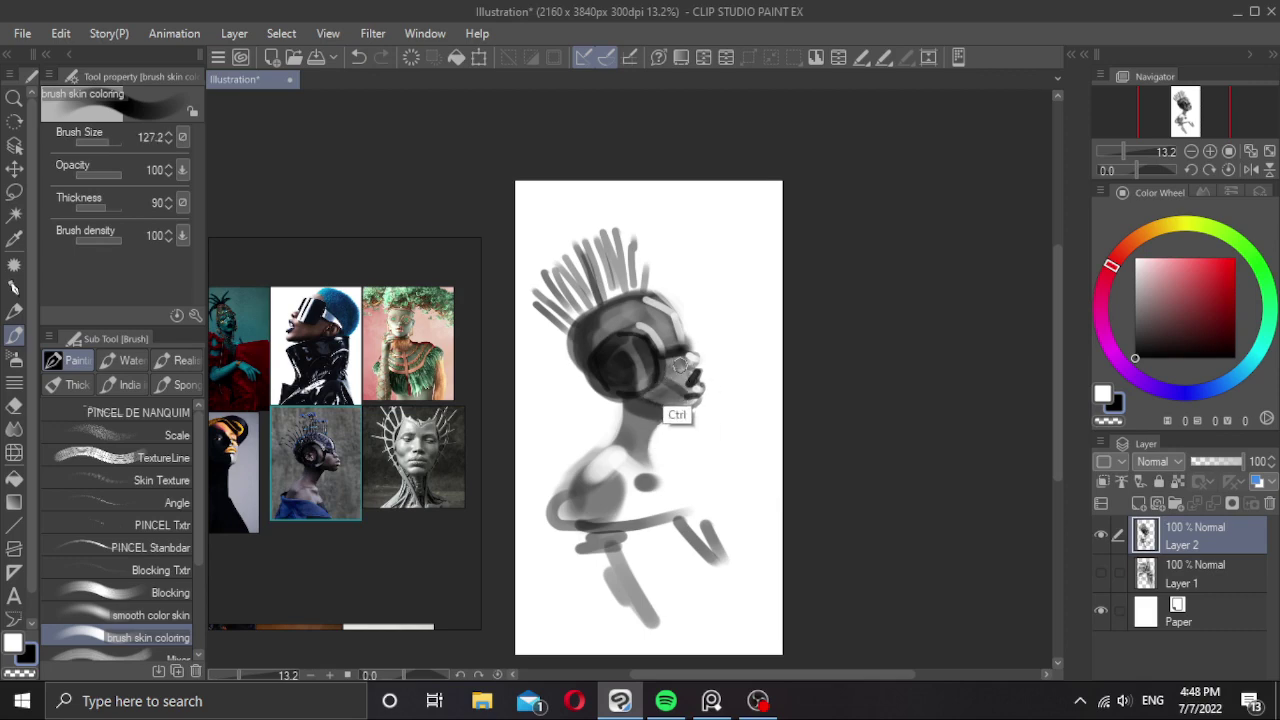
# Darken the strap at the eye and outline the nose in black, reducing the brush size to 86.4.
pyautogui.hotkey('ctrl', '+')
pyautogui.hotkey('ctrl', '+')
pyautogui.press('[')
pyautogui.moveTo(688, 358); pyautogui.dragTo(681, 358)
pyautogui.moveTo(687, 344)
pyautogui.mouseDown()
pyautogui.moveTo(694, 366)
pyautogui.moveTo(712, 348)
pyautogui.moveTo(710, 367)
pyautogui.moveTo(718, 341)
pyautogui.moveTo(690, 344)
pyautogui.moveTo(711, 346)
pyautogui.mouseUp()
pyautogui.hotkey('ctrl', 'z')
pyautogui.press('[')
pyautogui.press('[')
pyautogui.press('[')
pyautogui.hotkey('ctrl', 'z')
pyautogui.keyDown('alt'); pyautogui.click(737, 343); pyautogui.keyUp('alt')
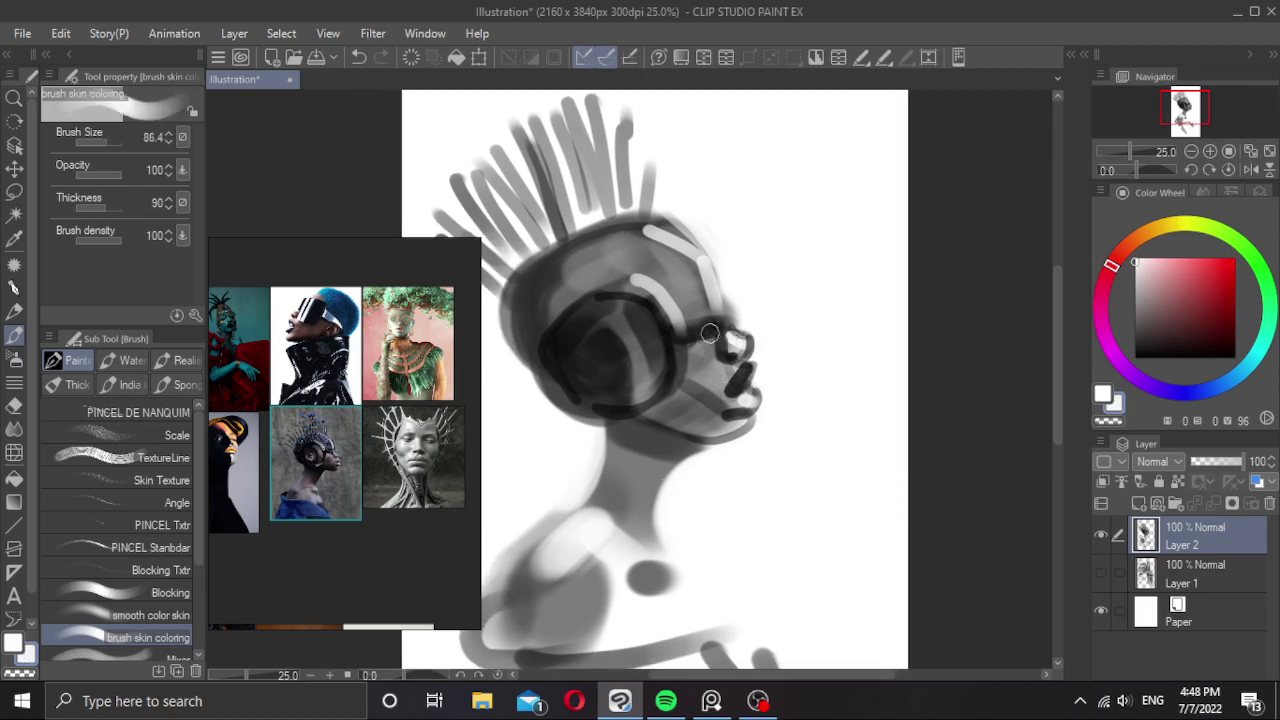
# Paint light accents on the cheek below the eye strap and on the earpiece.
pyautogui.moveTo(1210, 339); pyautogui.dragTo(1210, 360)
pyautogui.press('x')
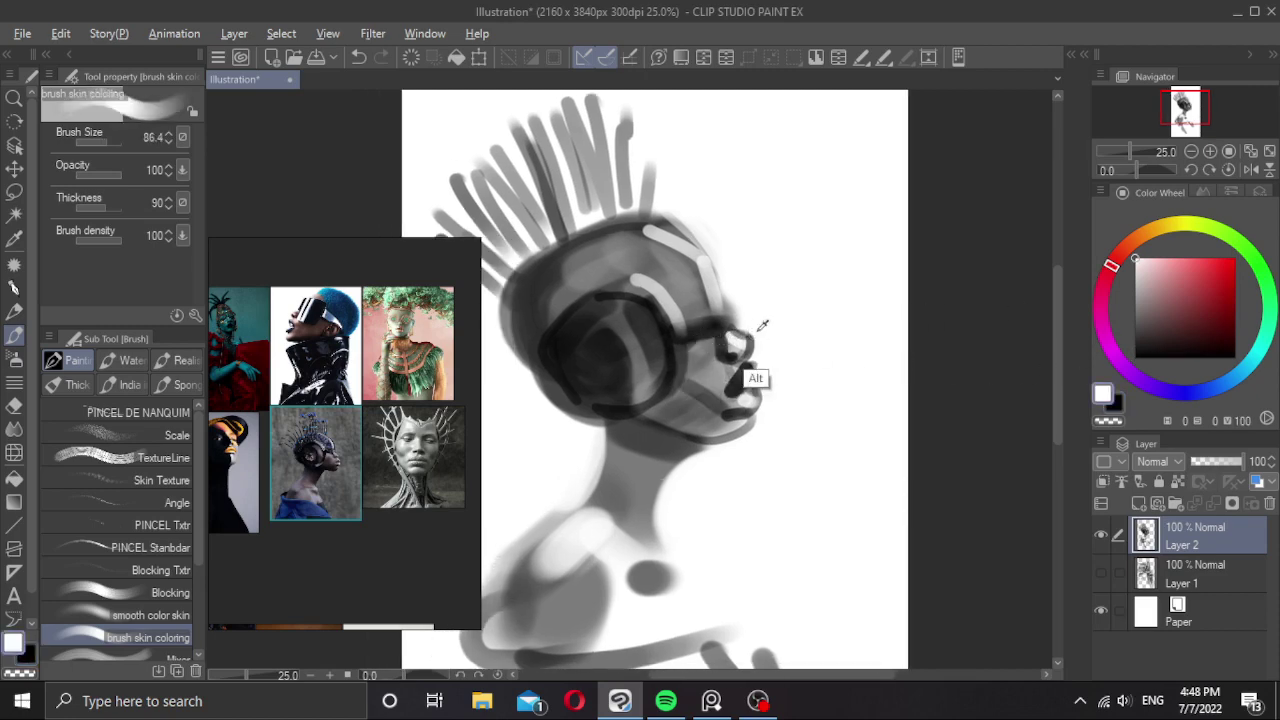
pyautogui.keyDown('alt'); pyautogui.click(734, 345); pyautogui.keyUp('alt')
pyautogui.moveTo(710, 343)
pyautogui.mouseDown()
pyautogui.moveTo(663, 335)
pyautogui.moveTo(586, 374)
pyautogui.moveTo(586, 352)
pyautogui.mouseUp()
pyautogui.keyDown('alt'); pyautogui.click(740, 336); pyautogui.keyUp('alt')
# Paint radiating light petal strokes in the centre of the earpiece at brush size 40.4.
pyautogui.moveTo(612, 354)
pyautogui.mouseDown()
pyautogui.moveTo(598, 360)
pyautogui.moveTo(602, 337)
pyautogui.moveTo(606, 386)
pyautogui.mouseUp()
pyautogui.hotkey('ctrl', 'z')
pyautogui.hotkey('ctrl', 'z')
pyautogui.hotkey('ctrl', 'z')
pyautogui.hotkey('ctrl', 'z')
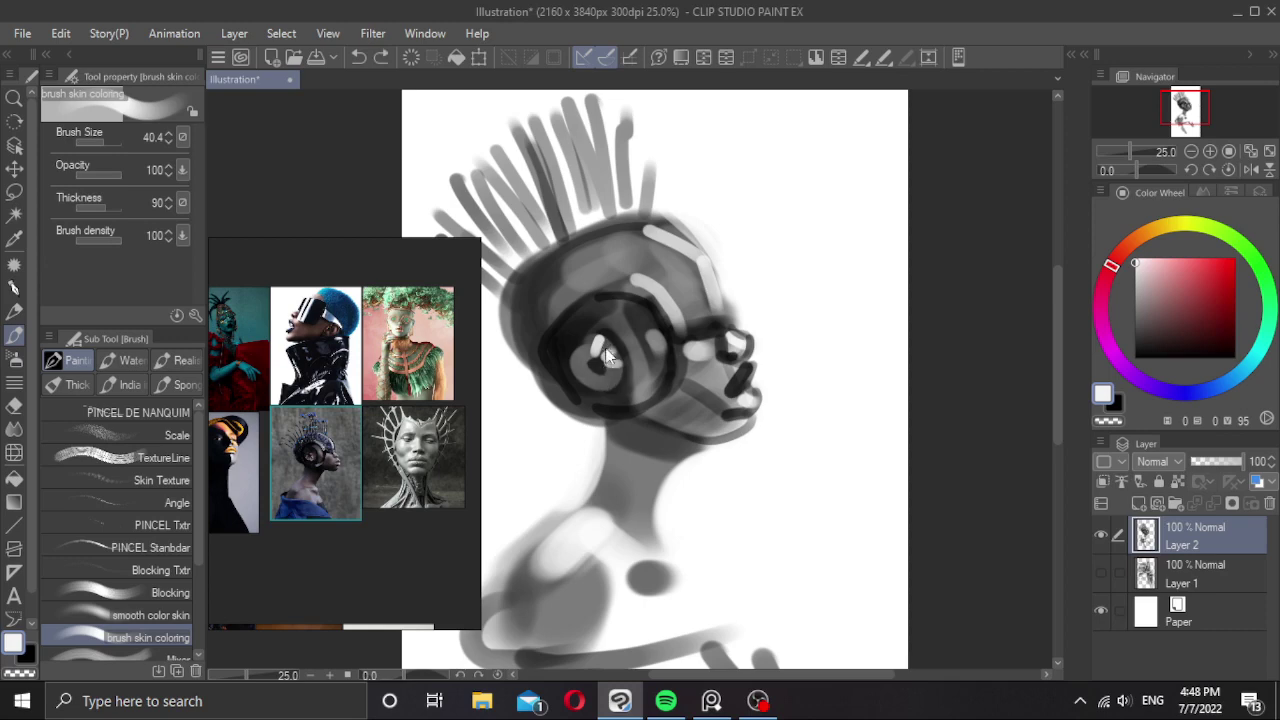
pyautogui.moveTo(600, 347)
pyautogui.mouseDown()
pyautogui.moveTo(609, 389)
pyautogui.moveTo(579, 373)
pyautogui.mouseUp()
pyautogui.moveTo(632, 296); pyautogui.dragTo(608, 294)
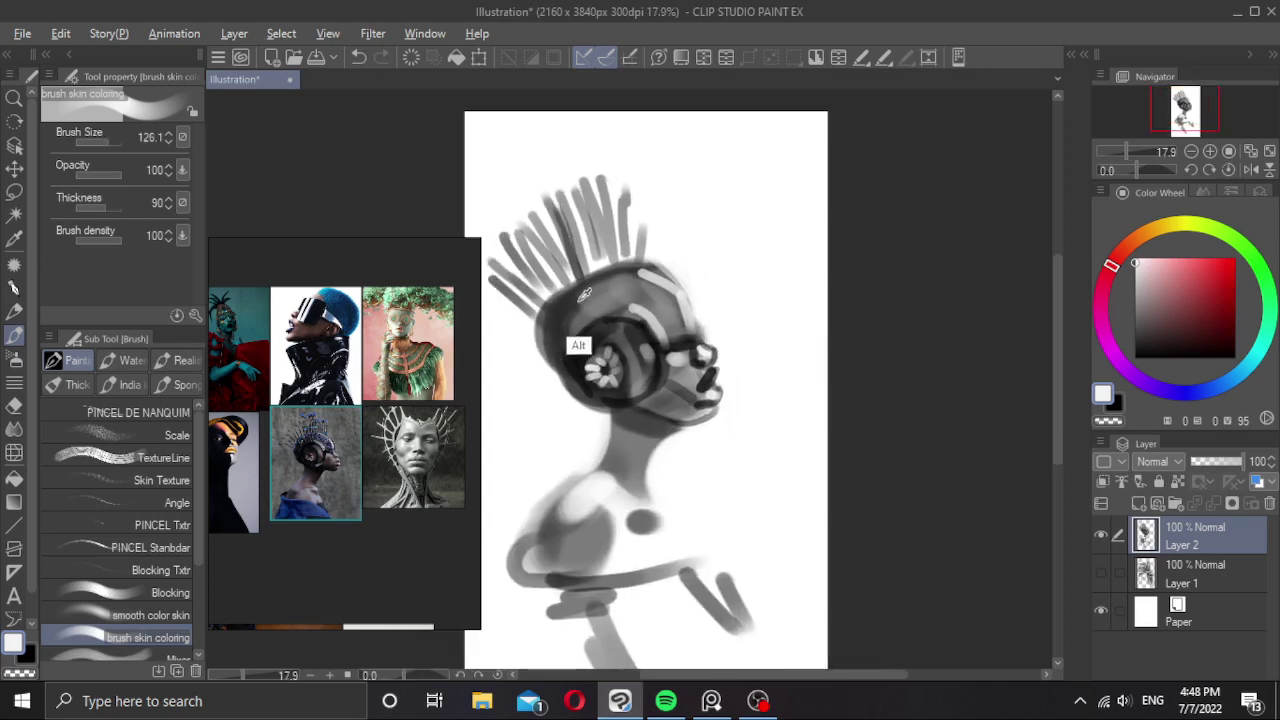
# Even out the headpiece's cranium with sampled dark grey at brush size 204.2.
pyautogui.moveTo(560, 334); pyautogui.dragTo(597, 293)
pyautogui.hotkey('ctrl', 'z')
pyautogui.keyDown('alt'); pyautogui.click(562, 318); pyautogui.keyUp('alt')
pyautogui.press(']')
pyautogui.press(']')
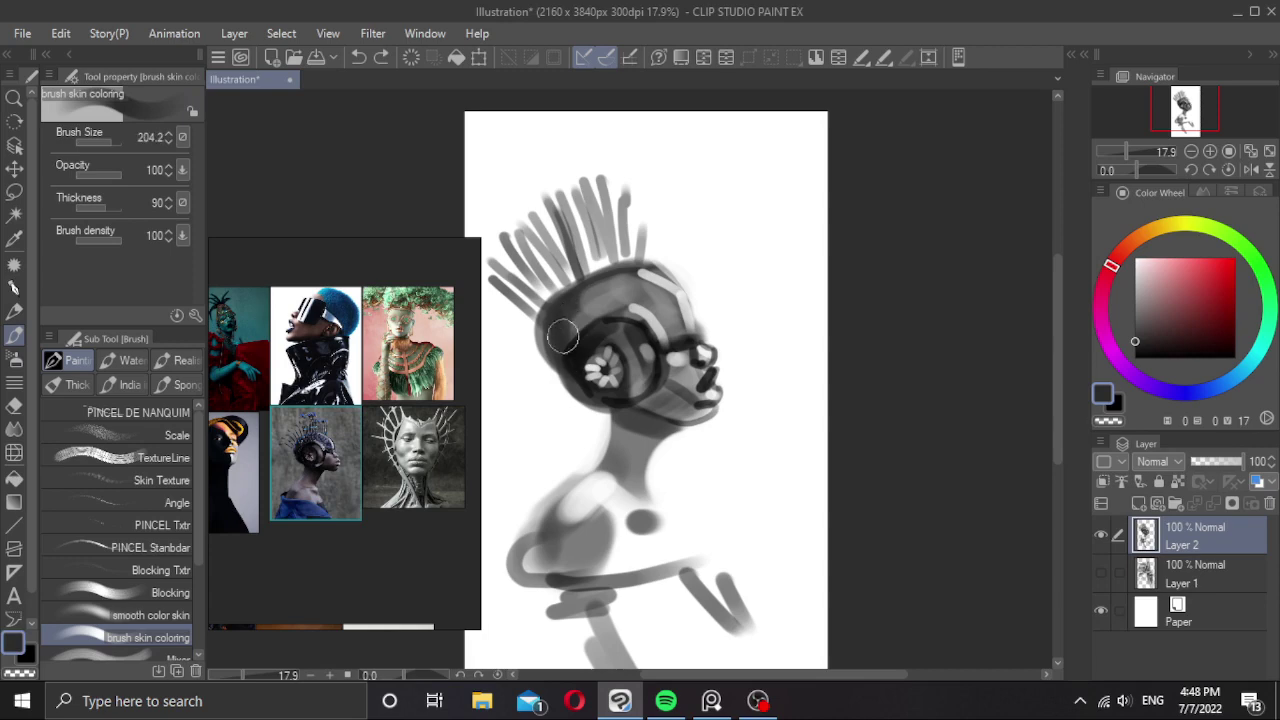
pyautogui.moveTo(562, 336)
pyautogui.mouseDown()
pyautogui.moveTo(590, 299)
pyautogui.moveTo(568, 315)
pyautogui.moveTo(594, 304)
pyautogui.moveTo(573, 299)
pyautogui.moveTo(564, 313)
pyautogui.moveTo(628, 283)
pyautogui.moveTo(587, 300)
pyautogui.moveTo(619, 285)
pyautogui.moveTo(673, 321)
pyautogui.mouseUp()
pyautogui.keyDown('alt'); pyautogui.click(626, 284); pyautogui.keyUp('alt')
pyautogui.hotkey('ctrl', 'z')
pyautogui.keyDown('alt'); pyautogui.click(590, 299); pyautogui.keyUp('alt')
pyautogui.keyDown('alt'); pyautogui.click(650, 353); pyautogui.keyUp('alt')
pyautogui.press('alt')
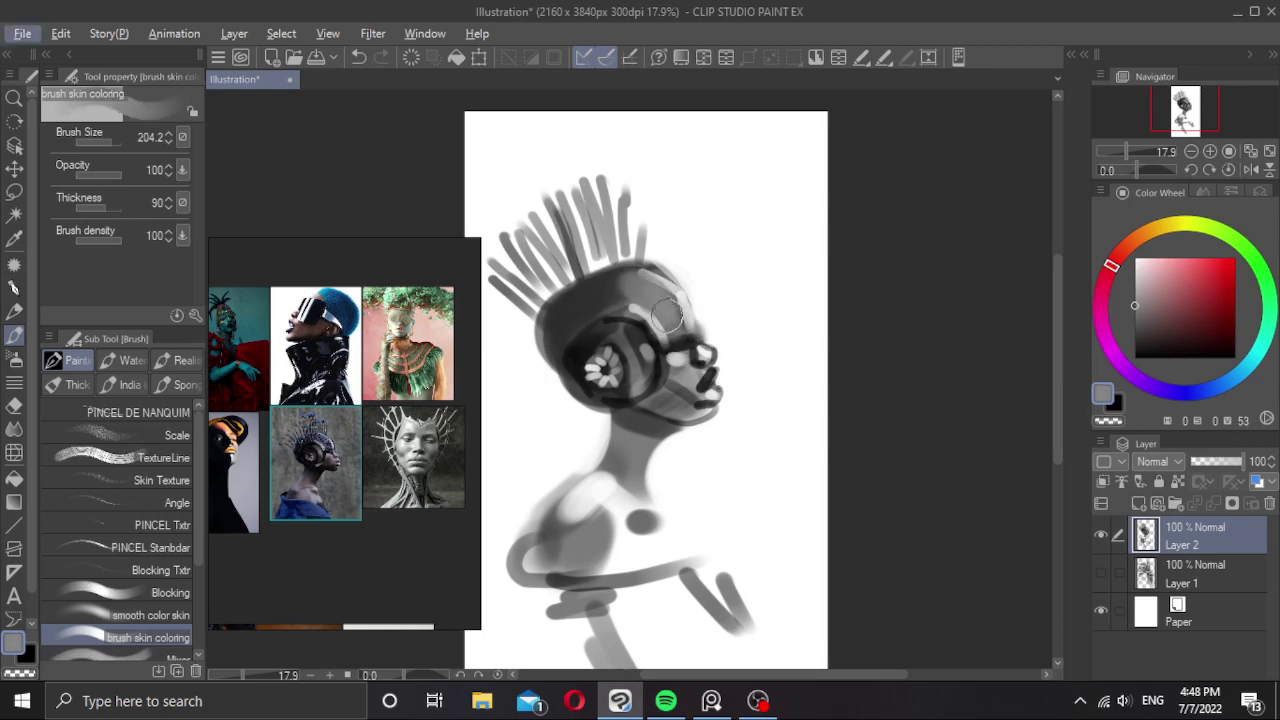
# Lighten the cheek with light grey at brush size 135.7 and the forehead band at 102.5.
pyautogui.keyDown('alt'); pyautogui.click(736, 348); pyautogui.keyUp('alt')
pyautogui.press('[')
pyautogui.press('[')
pyautogui.press('[')
pyautogui.press('[')
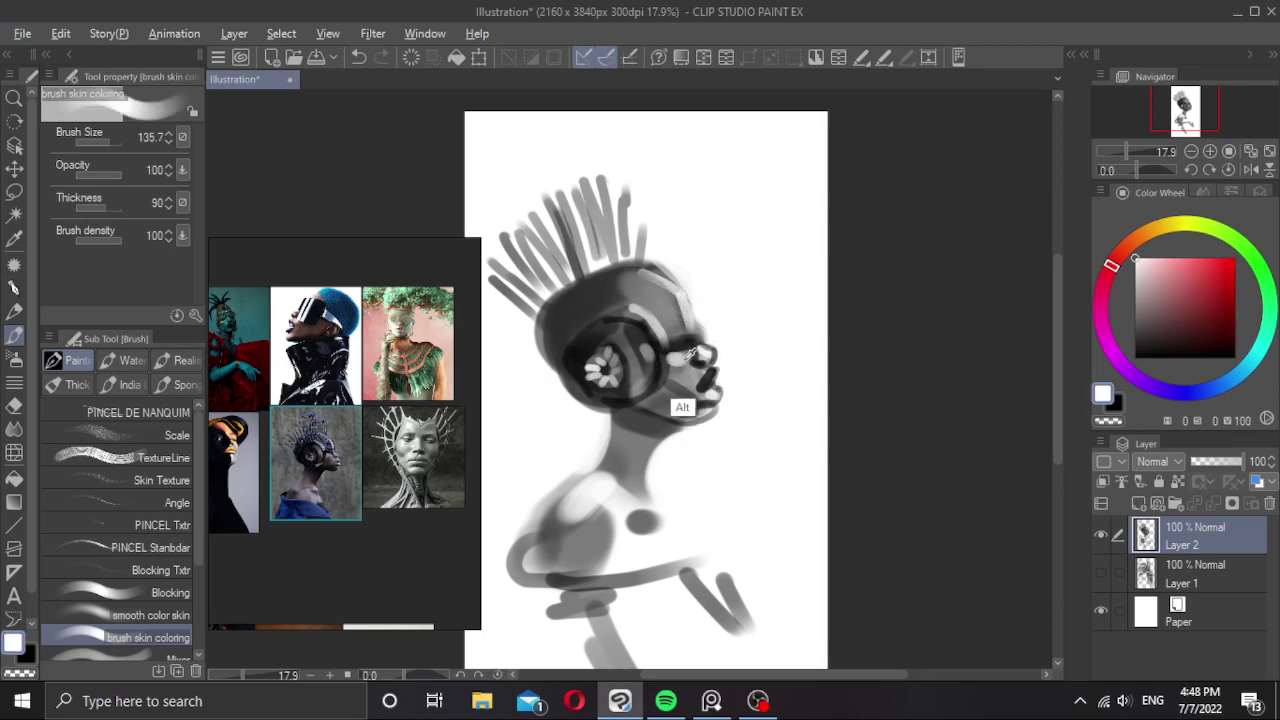
pyautogui.keyDown('alt'); pyautogui.click(685, 358); pyautogui.keyUp('alt')
pyautogui.moveTo(680, 366)
pyautogui.mouseDown()
pyautogui.moveTo(681, 388)
pyautogui.moveTo(701, 380)
pyautogui.moveTo(699, 396)
pyautogui.mouseUp()
pyautogui.press('[')
pyautogui.press('[')
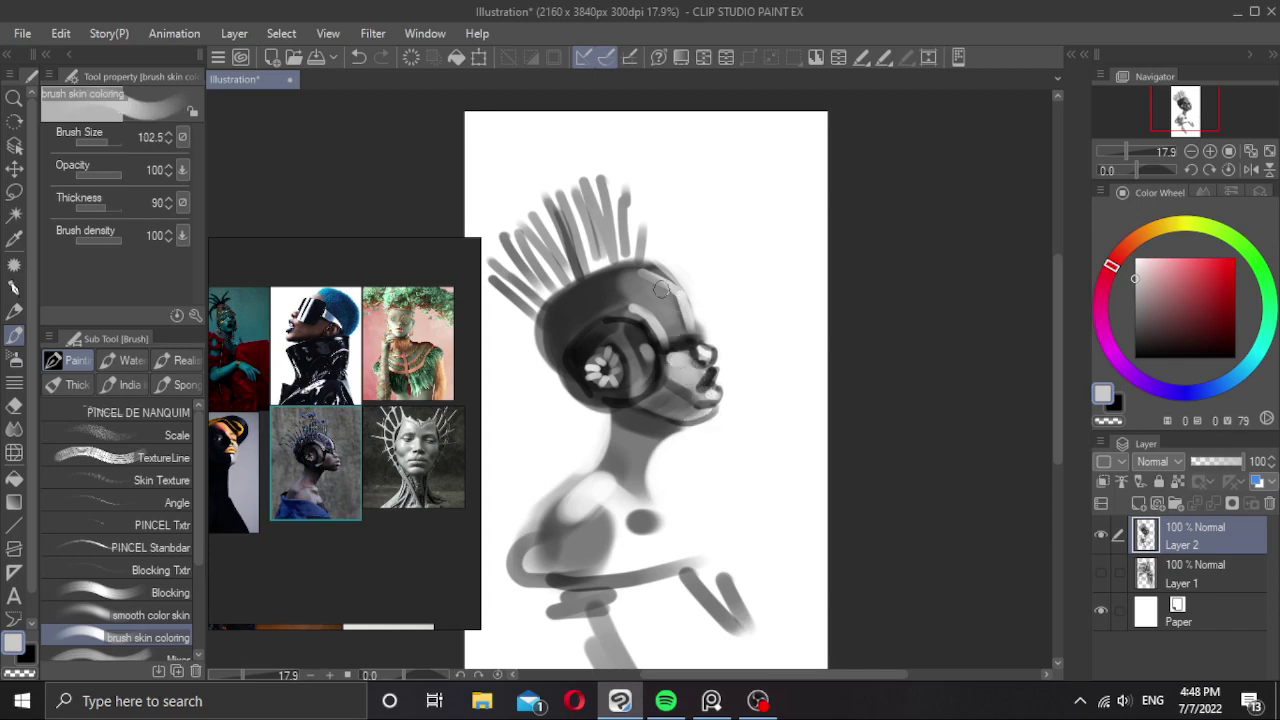
# Texture the cranium and forehead band with short dark scale-like strokes at brush size 64.3.
pyautogui.keyDown('alt'); pyautogui.click(627, 305); pyautogui.keyUp('alt')
pyautogui.press(']')
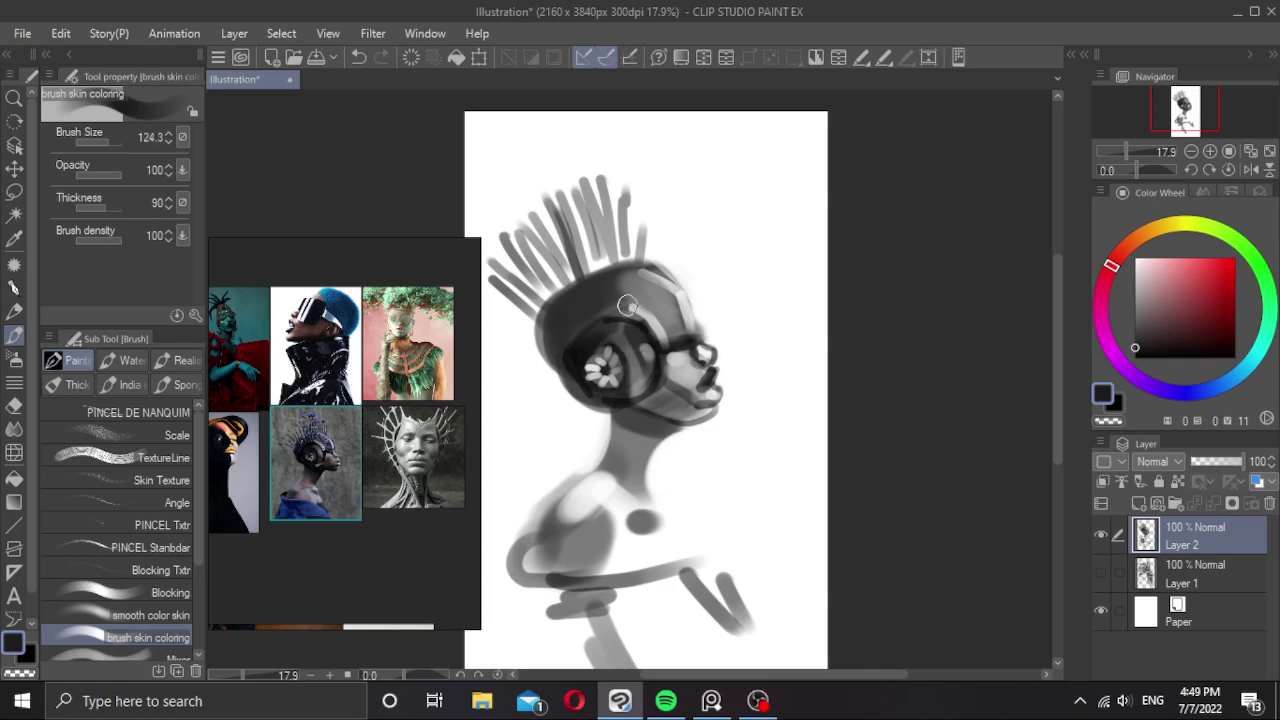
pyautogui.press('[')
pyautogui.press('[')
pyautogui.press('[')
pyautogui.press('[')
pyautogui.press('[')
pyautogui.press('[')
pyautogui.moveTo(566, 312); pyautogui.dragTo(623, 275)
pyautogui.moveTo(572, 314)
pyautogui.mouseDown()
pyautogui.moveTo(647, 285)
pyautogui.moveTo(632, 304)
pyautogui.moveTo(674, 296)
pyautogui.moveTo(681, 313)
pyautogui.moveTo(658, 326)
pyautogui.moveTo(704, 390)
pyautogui.mouseUp()
pyautogui.keyDown('alt'); pyautogui.click(638, 386); pyautogui.keyUp('alt')
pyautogui.scroll(2, 720, 385)
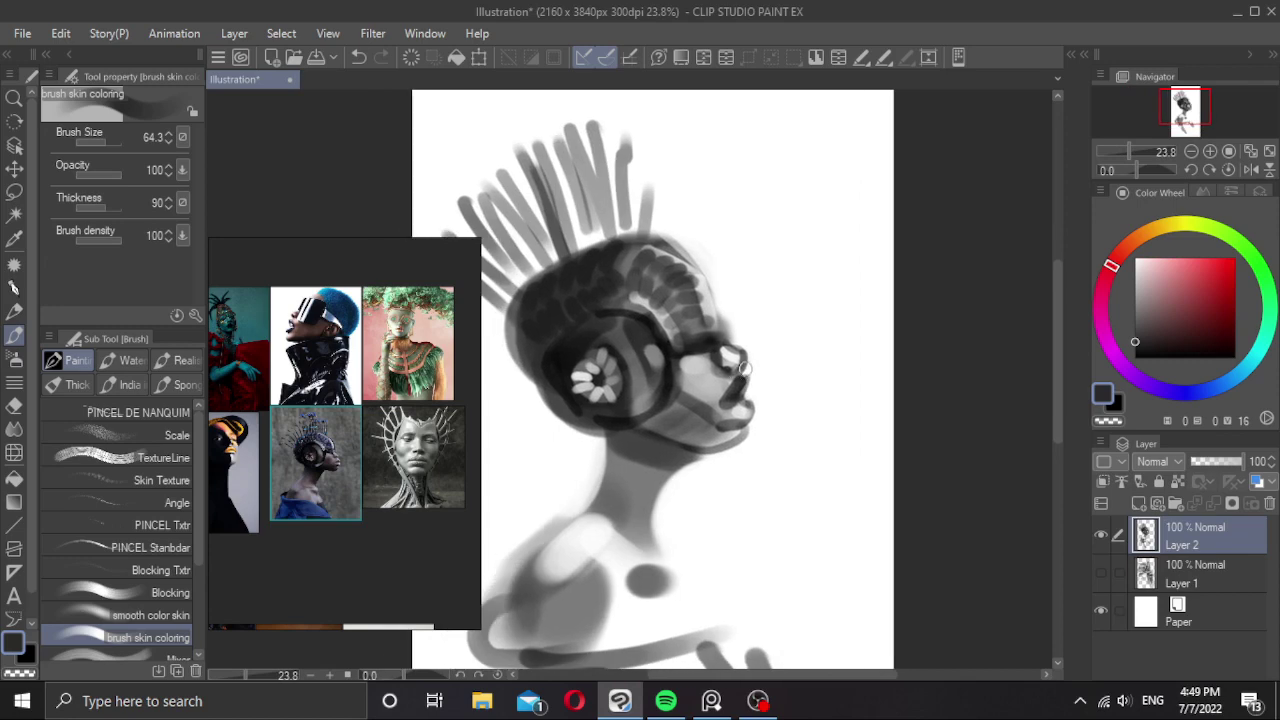
# Enlarge the profile headpiece photo on the reference board to compare it with the sketch.
pyautogui.doubleClick(333, 467)
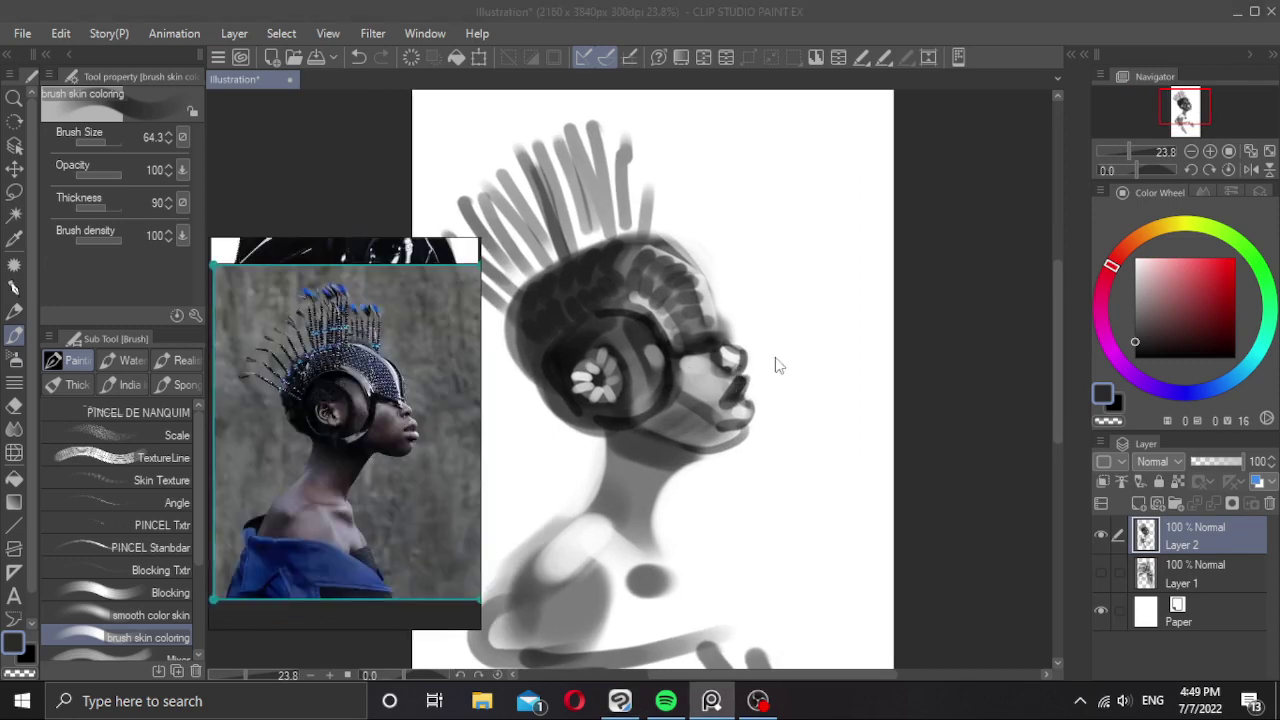
pyautogui.scroll(2, 757, 340)
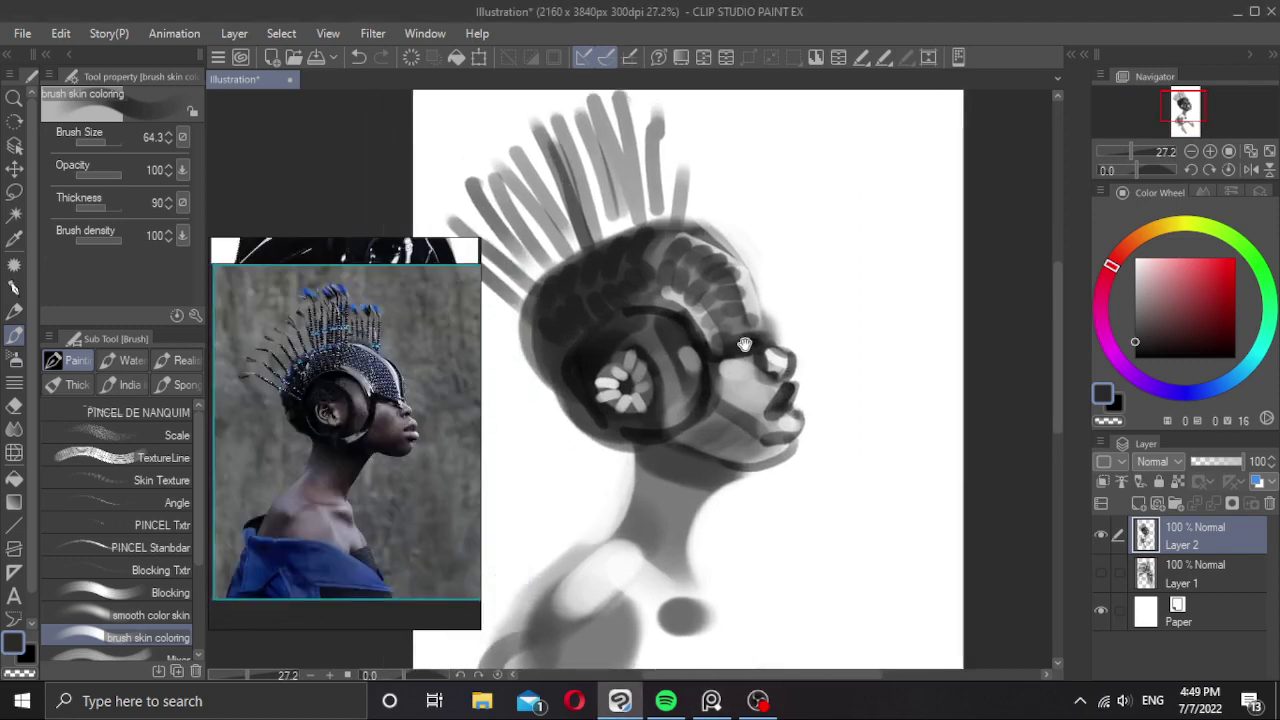
pyautogui.scroll(-1, 757, 340)
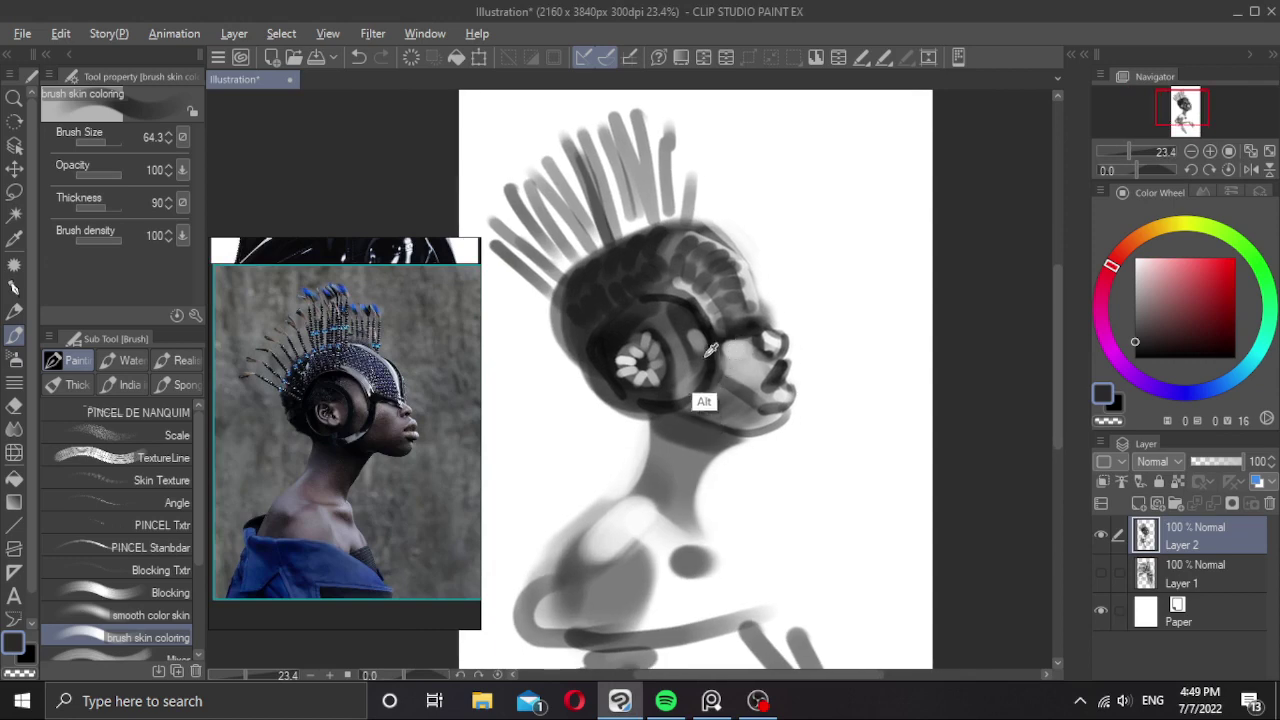
# Draw a dark shadow down the front edge of the neck, reducing the brush size to 44.8.
pyautogui.moveTo(657, 417)
pyautogui.mouseDown()
pyautogui.moveTo(656, 440)
pyautogui.moveTo(727, 434)
pyautogui.moveTo(689, 435)
pyautogui.moveTo(721, 442)
pyautogui.moveTo(690, 524)
pyautogui.mouseUp()
pyautogui.press('[')
pyautogui.press(']')
pyautogui.press(']')
pyautogui.press(']')
pyautogui.press('[')
pyautogui.press('[')
pyautogui.keyDown('alt'); pyautogui.click(690, 438); pyautogui.keyUp('alt')
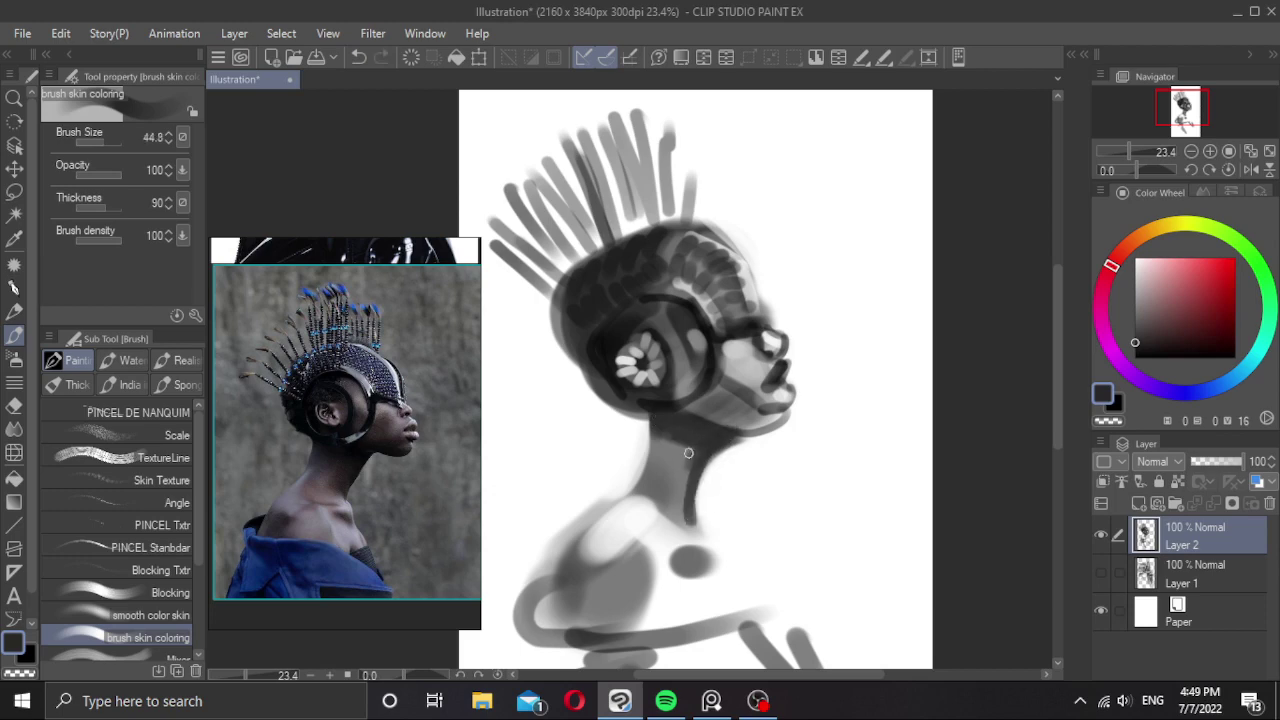
pyautogui.moveTo(689, 451); pyautogui.dragTo(687, 510)
# Darken the upper neck beneath the jaw, and sample mid grey while enlarging the brush to 177.9.
pyautogui.keyDown('alt'); pyautogui.click(683, 438); pyautogui.keyUp('alt')
pyautogui.press(']')
pyautogui.press(']')
pyautogui.press(']')
pyautogui.press(']')
pyautogui.moveTo(666, 438)
pyautogui.mouseDown()
pyautogui.moveTo(654, 484)
pyautogui.moveTo(677, 471)
pyautogui.moveTo(666, 472)
pyautogui.mouseUp()
pyautogui.keyDown('alt'); pyautogui.click(661, 491); pyautogui.keyUp('alt')
pyautogui.press(']')
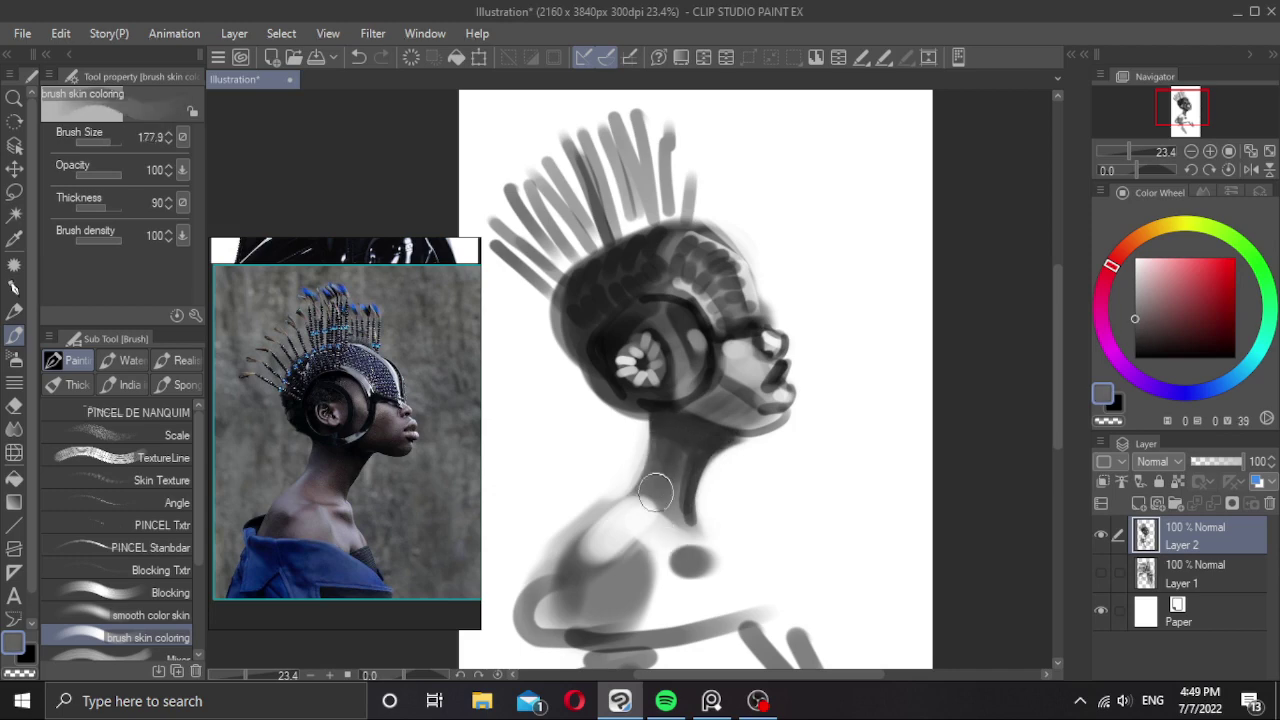
# Blend light grey over the neck base and shoulder, and add grey collar strokes at the front of the chest.
pyautogui.keyDown('alt'); pyautogui.click(635, 510); pyautogui.keyUp('alt')
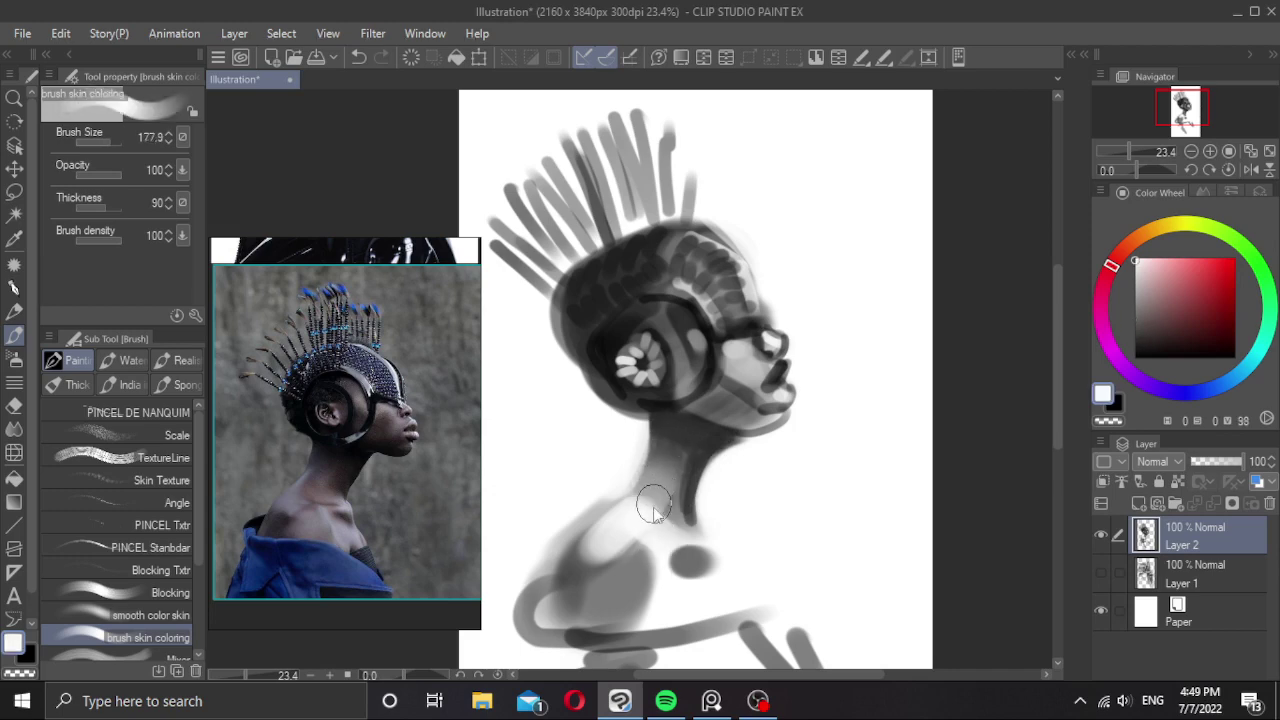
pyautogui.moveTo(651, 500)
pyautogui.mouseDown()
pyautogui.moveTo(674, 463)
pyautogui.moveTo(682, 515)
pyautogui.moveTo(655, 502)
pyautogui.moveTo(658, 490)
pyautogui.moveTo(613, 542)
pyautogui.moveTo(646, 522)
pyautogui.moveTo(624, 530)
pyautogui.moveTo(653, 539)
pyautogui.moveTo(638, 520)
pyautogui.moveTo(651, 517)
pyautogui.moveTo(695, 535)
pyautogui.moveTo(745, 490)
pyautogui.moveTo(733, 545)
pyautogui.moveTo(727, 510)
pyautogui.moveTo(772, 565)
pyautogui.mouseUp()
pyautogui.keyDown('alt'); pyautogui.click(654, 529); pyautogui.keyUp('alt')
pyautogui.press('[')
pyautogui.press('[')
pyautogui.press('[')
pyautogui.press('[')
pyautogui.keyDown('alt'); pyautogui.click(688, 460); pyautogui.keyUp('alt')
pyautogui.press('[')
pyautogui.press('[')
pyautogui.keyDown('alt'); pyautogui.click(690, 481); pyautogui.keyUp('alt')
pyautogui.press('[')
pyautogui.press(']')
pyautogui.press(']')
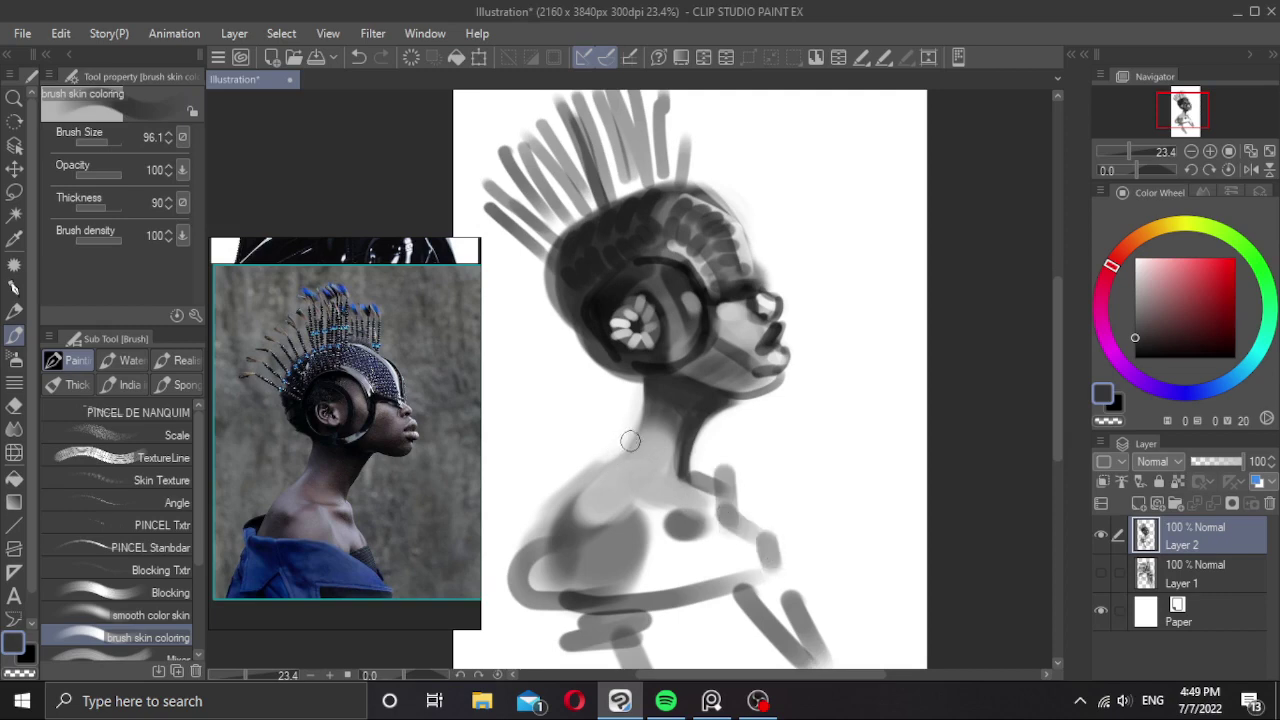
pyautogui.keyDown('alt'); pyautogui.click(652, 420); pyautogui.keyUp('alt')
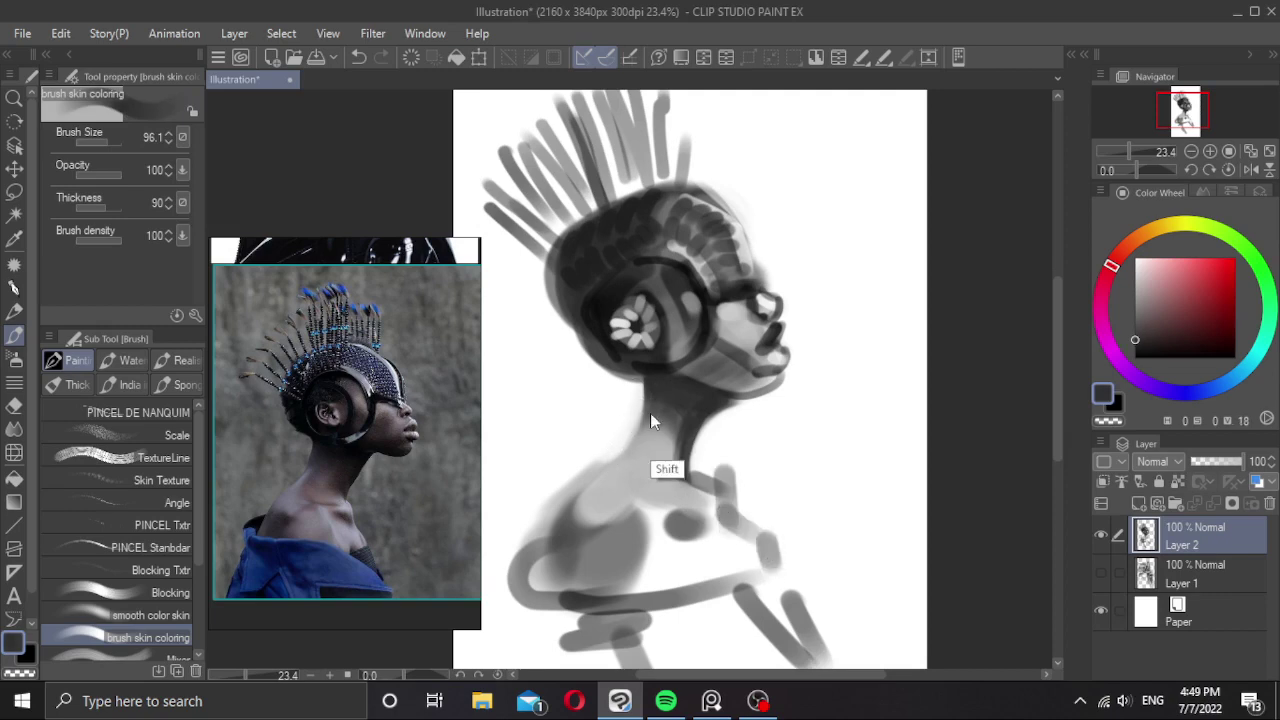
pyautogui.moveTo(648, 400); pyautogui.dragTo(589, 494)
pyautogui.hotkey('ctrl', 'z')
pyautogui.press(']')
pyautogui.moveTo(660, 403); pyautogui.dragTo(630, 472)
pyautogui.hotkey('ctrl', 'z')
# Draw a curved grey collarbone line at the neck's base at brush size 85.6, and sample a light grey from the shoulder.
pyautogui.press('[')
pyautogui.press('[')
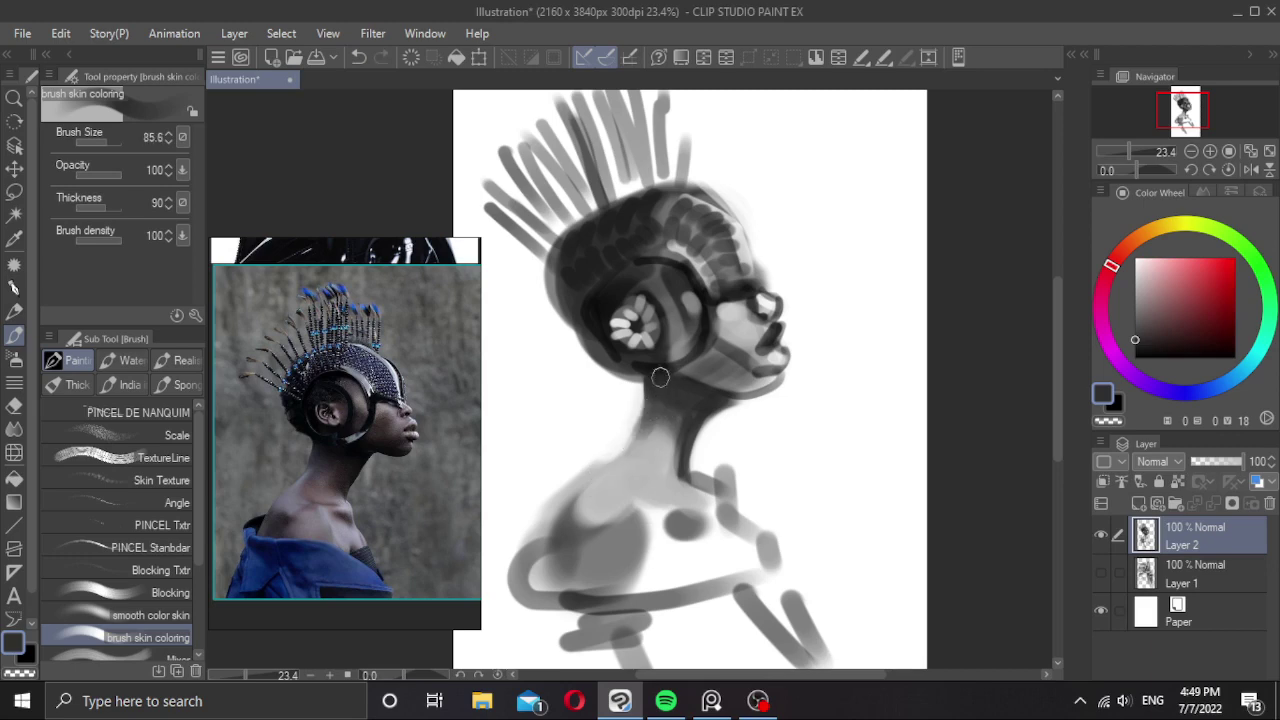
pyautogui.moveTo(654, 409)
pyautogui.mouseDown()
pyautogui.moveTo(622, 476)
pyautogui.moveTo(636, 473)
pyautogui.moveTo(630, 491)
pyautogui.moveTo(663, 495)
pyautogui.moveTo(643, 492)
pyautogui.moveTo(666, 473)
pyautogui.moveTo(633, 468)
pyautogui.moveTo(680, 499)
pyautogui.mouseUp()
pyautogui.hotkey('ctrl', 'z')
pyautogui.hotkey('ctrl', 'z')
pyautogui.moveTo(627, 467)
pyautogui.mouseDown()
pyautogui.moveTo(647, 506)
pyautogui.moveTo(673, 501)
pyautogui.moveTo(661, 462)
pyautogui.moveTo(635, 478)
pyautogui.moveTo(656, 452)
pyautogui.moveTo(660, 500)
pyautogui.mouseUp()
pyautogui.keyDown('alt'); pyautogui.click(635, 504); pyautogui.keyUp('alt')
pyautogui.keyDown('alt'); pyautogui.click(635, 523); pyautogui.keyUp('alt')
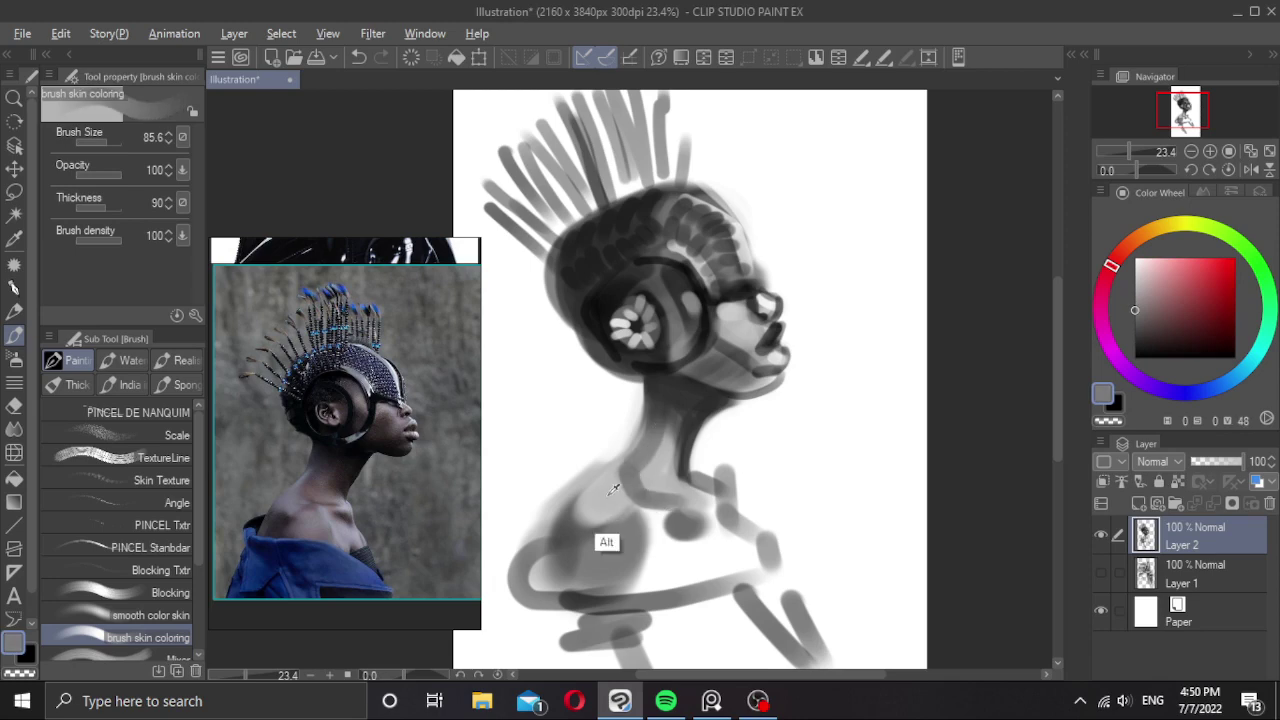
pyautogui.keyDown('alt'); pyautogui.click(608, 500); pyautogui.keyUp('alt')
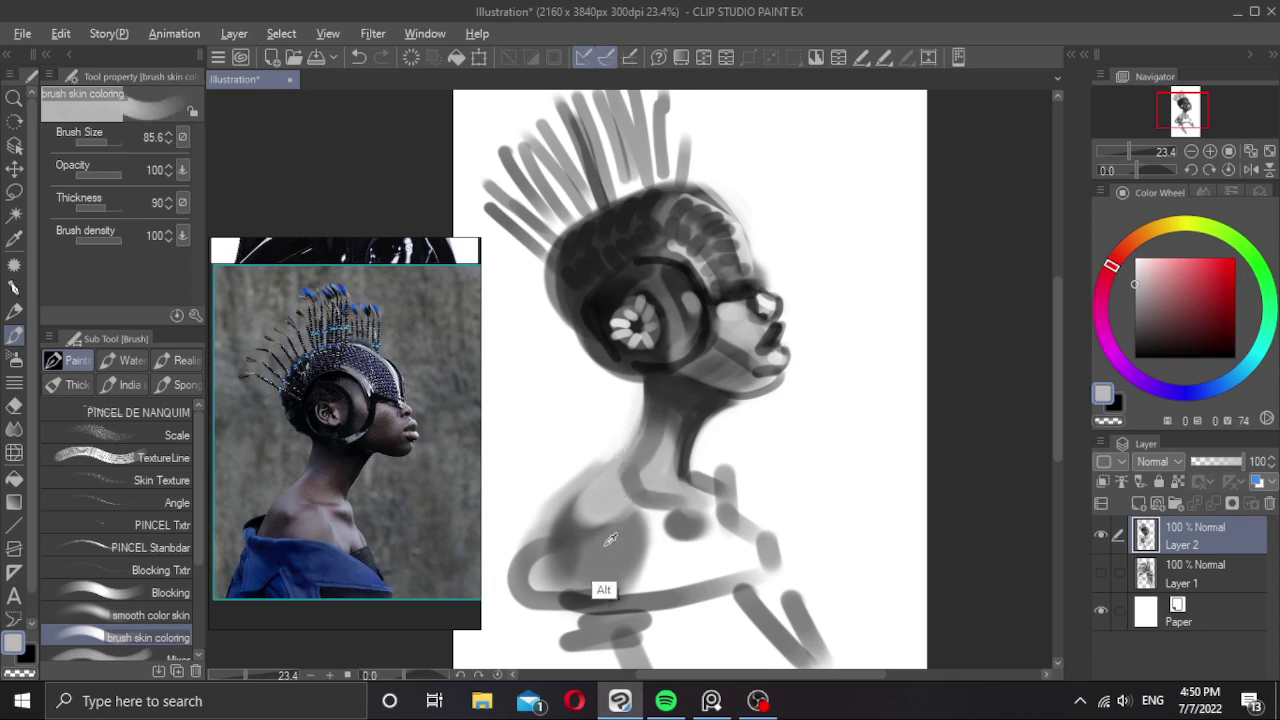
# Blend sampled mid grey over the shoulder and up toward the neck, using a larger brush of about 114.7.
pyautogui.keyDown('alt'); pyautogui.click(605, 590); pyautogui.keyUp('alt')
pyautogui.press(']')
pyautogui.press(']')
pyautogui.press(']')
pyautogui.moveTo(587, 536); pyautogui.dragTo(651, 423)
pyautogui.press('[')
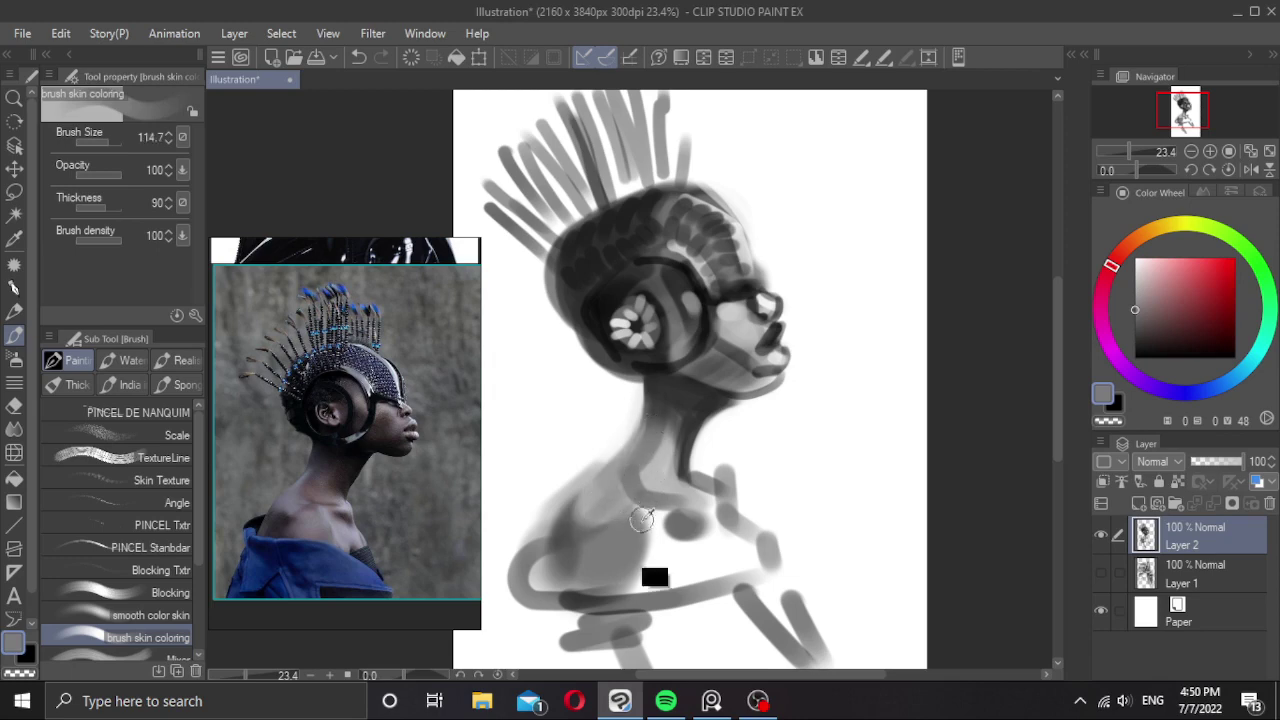
# Paint a lighter grey rounded patch on the shoulder at brush size 98.5, with a short darker grey stroke above it.
pyautogui.keyDown('alt'); pyautogui.click(625, 490); pyautogui.keyUp('alt')
pyautogui.press('[')
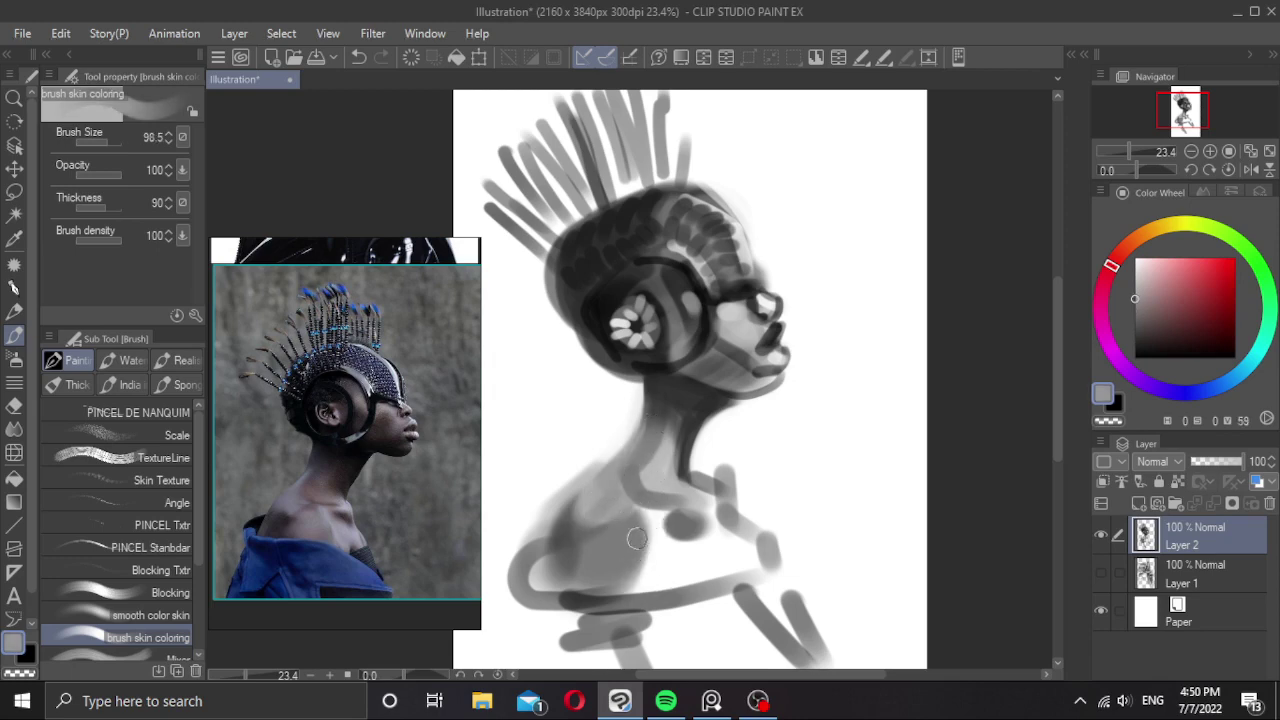
pyautogui.moveTo(651, 540)
pyautogui.mouseDown()
pyautogui.moveTo(621, 583)
pyautogui.moveTo(635, 540)
pyautogui.moveTo(608, 560)
pyautogui.moveTo(639, 520)
pyautogui.moveTo(622, 516)
pyautogui.moveTo(611, 548)
pyautogui.mouseUp()
pyautogui.keyDown('alt'); pyautogui.click(581, 540); pyautogui.keyUp('alt')
# Draw a thin near-black line along the visor's lower edge and around the nose at brush size 20.6.
pyautogui.keyDown('alt'); pyautogui.click(693, 389); pyautogui.keyUp('alt')
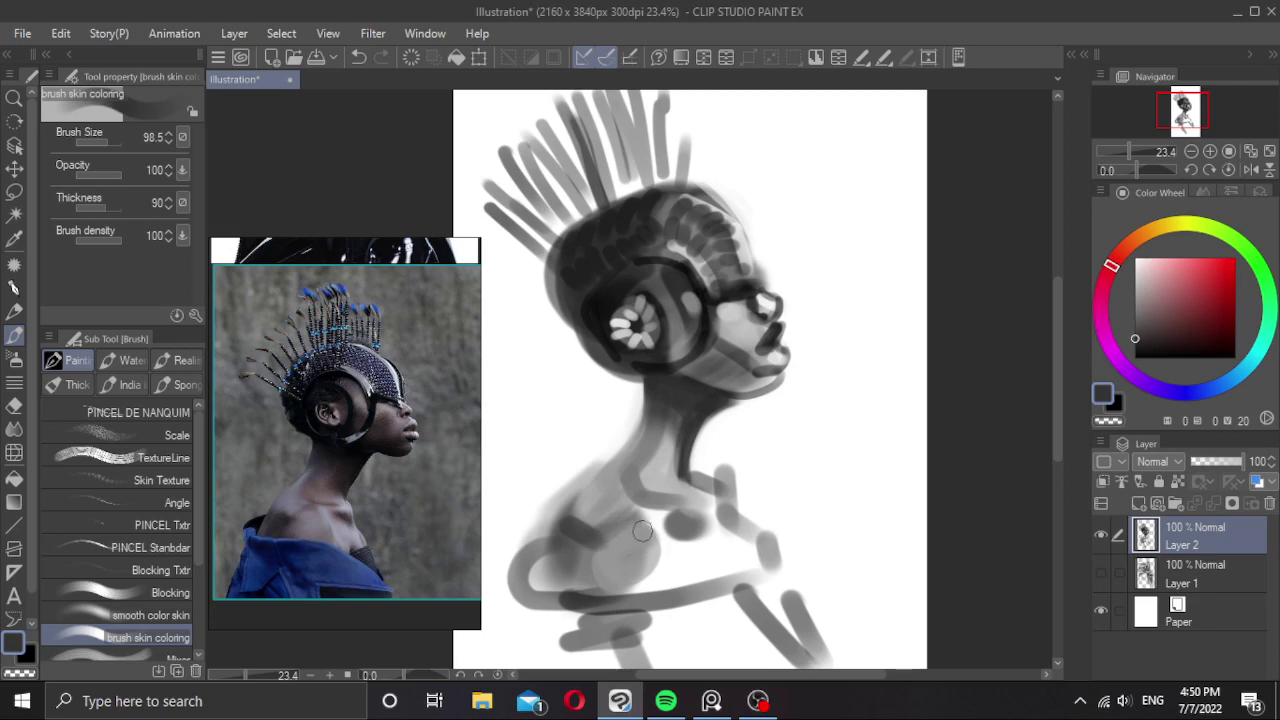
pyautogui.scroll(-3, 690, 470)
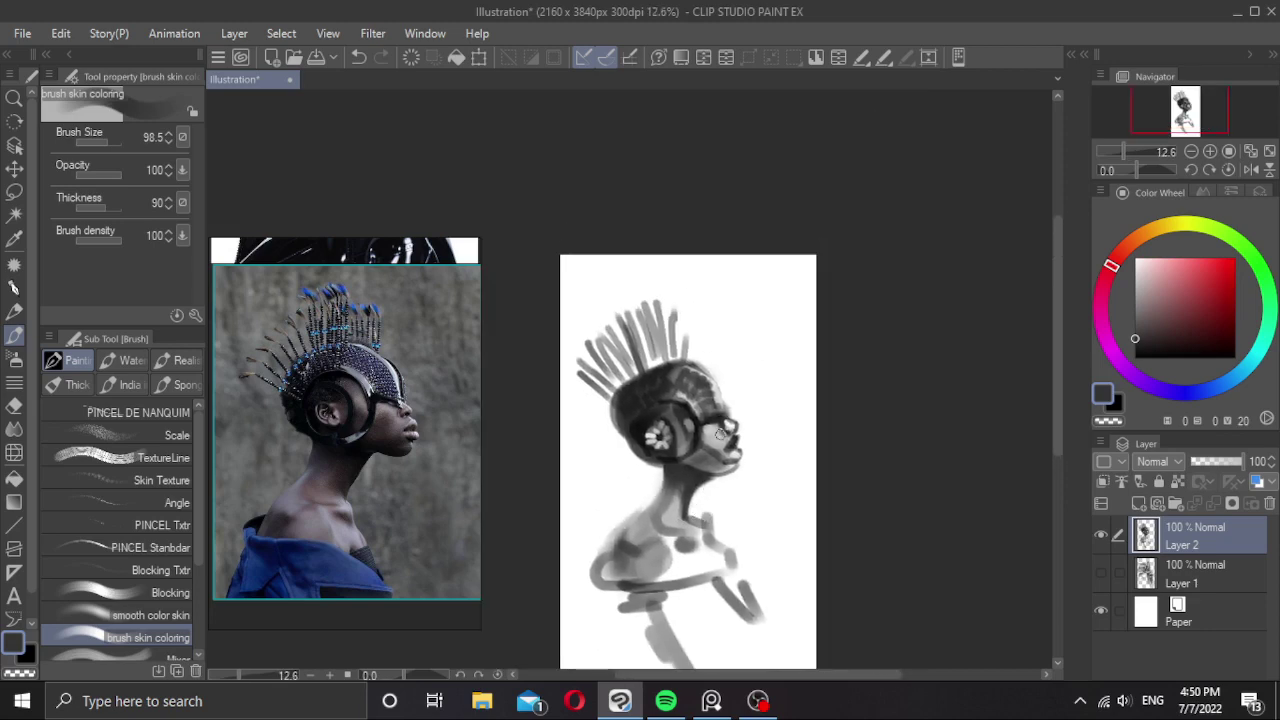
pyautogui.scroll(3, 709, 427)
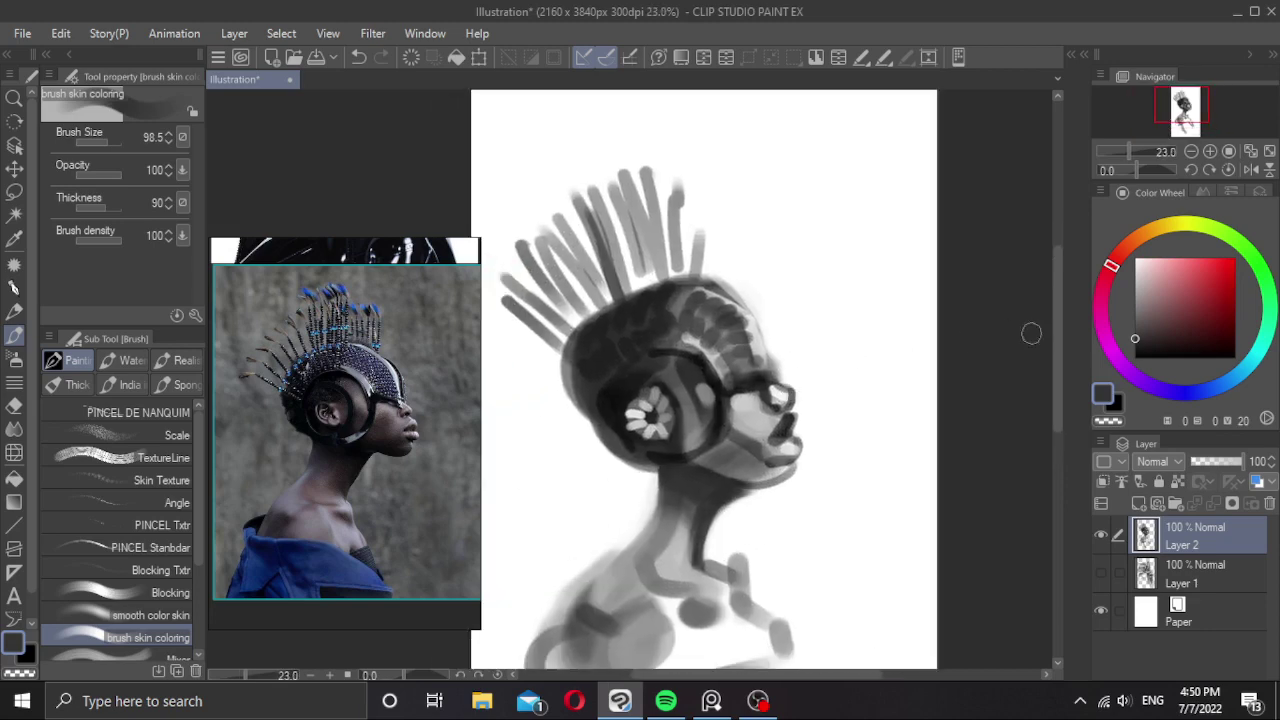
pyautogui.press('x')
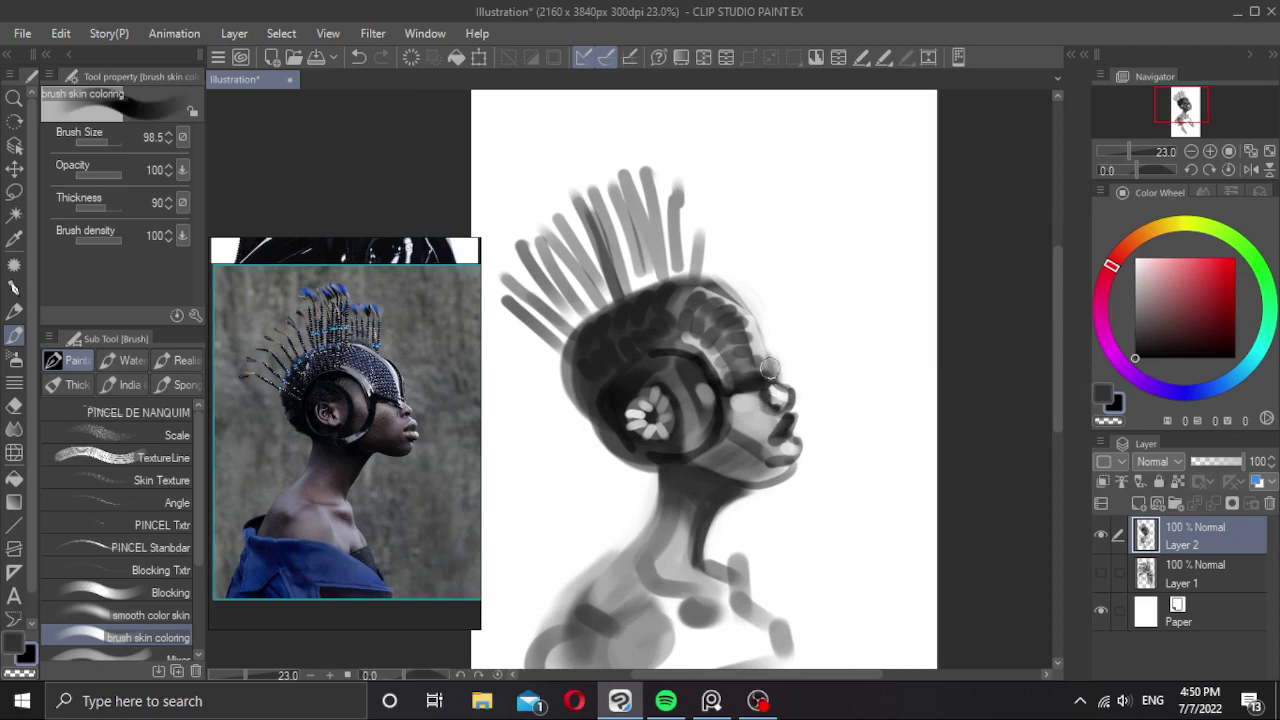
pyautogui.moveTo(770, 377); pyautogui.dragTo(757, 392)
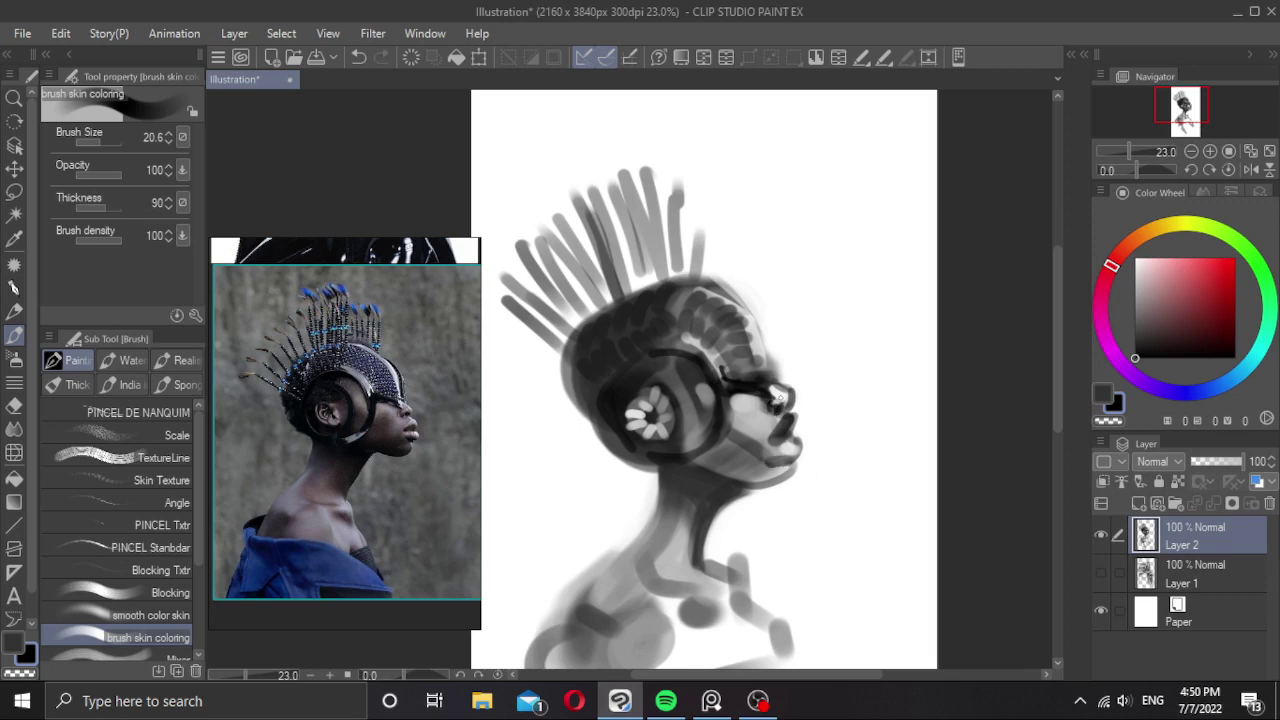
# Refine the nose with small white highlights and grey shading at brush size 20.6.
pyautogui.keyDown('alt'); pyautogui.click(775, 405); pyautogui.keyUp('alt')
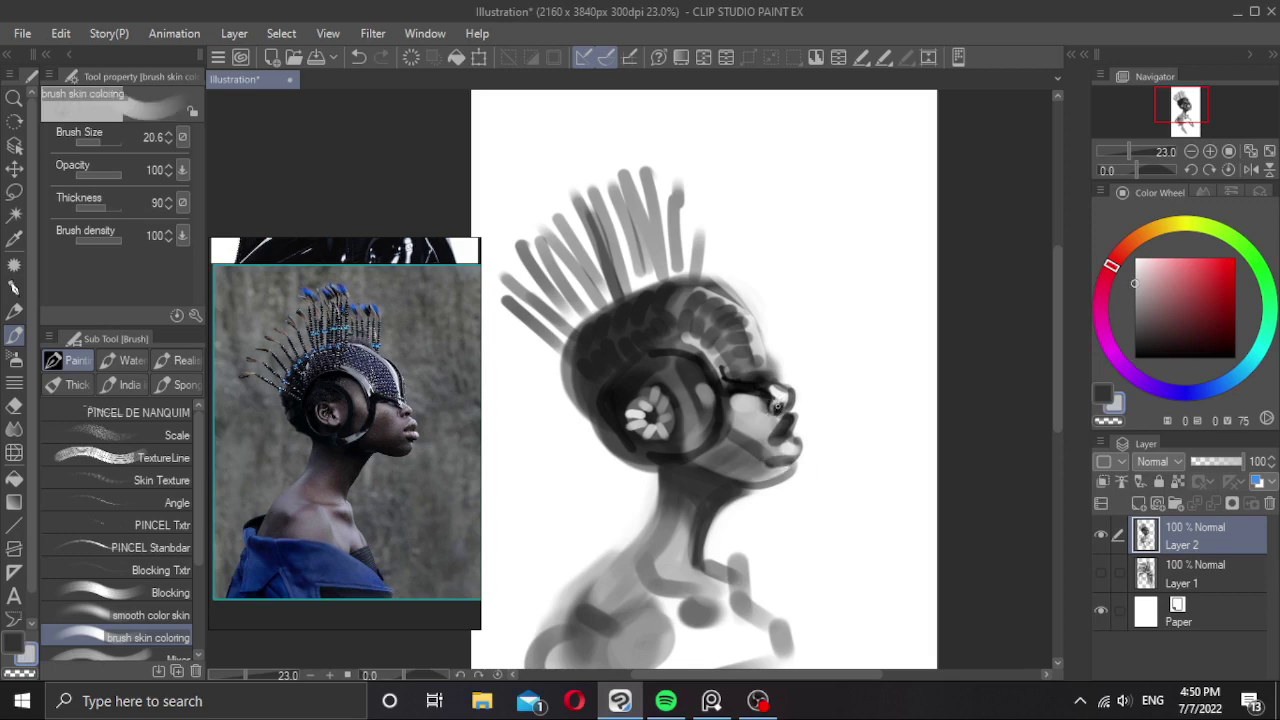
pyautogui.hotkey('ctrl', 'z')
pyautogui.click(1160, 282)
pyautogui.press('x')
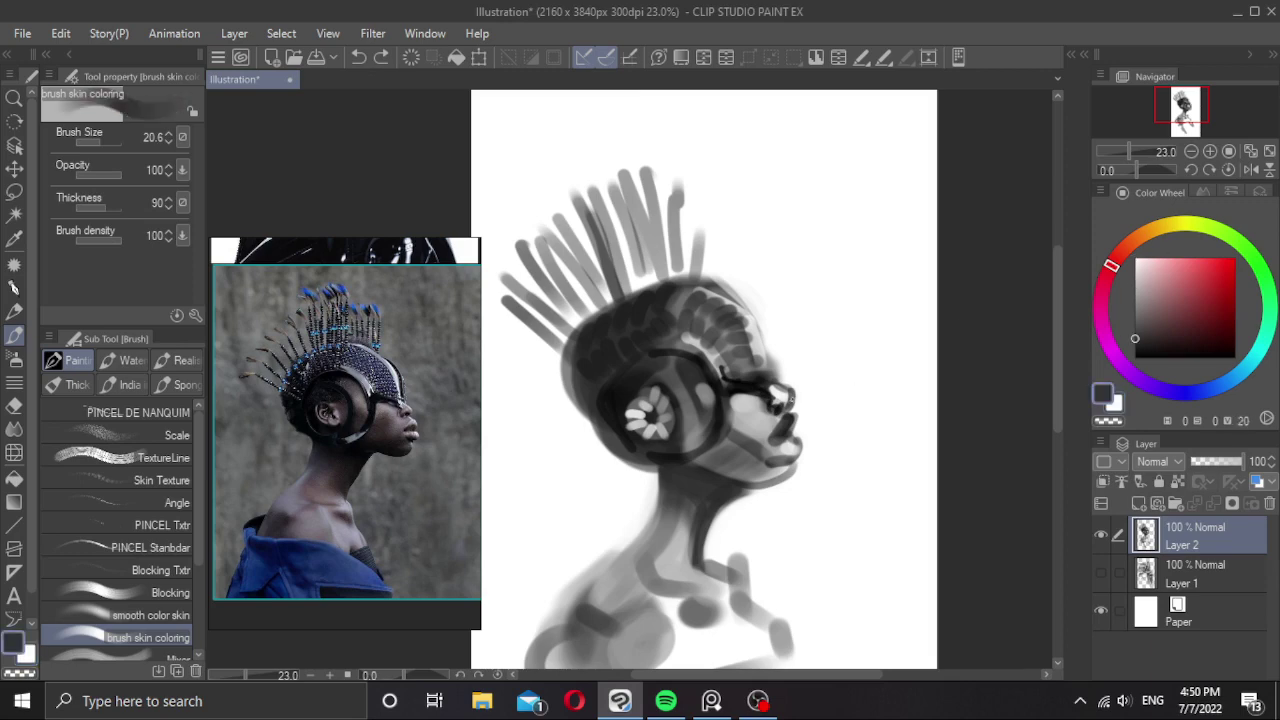
pyautogui.keyDown('alt'); pyautogui.click(758, 458); pyautogui.keyUp('alt')
pyautogui.hotkey('ctrl', 'z')
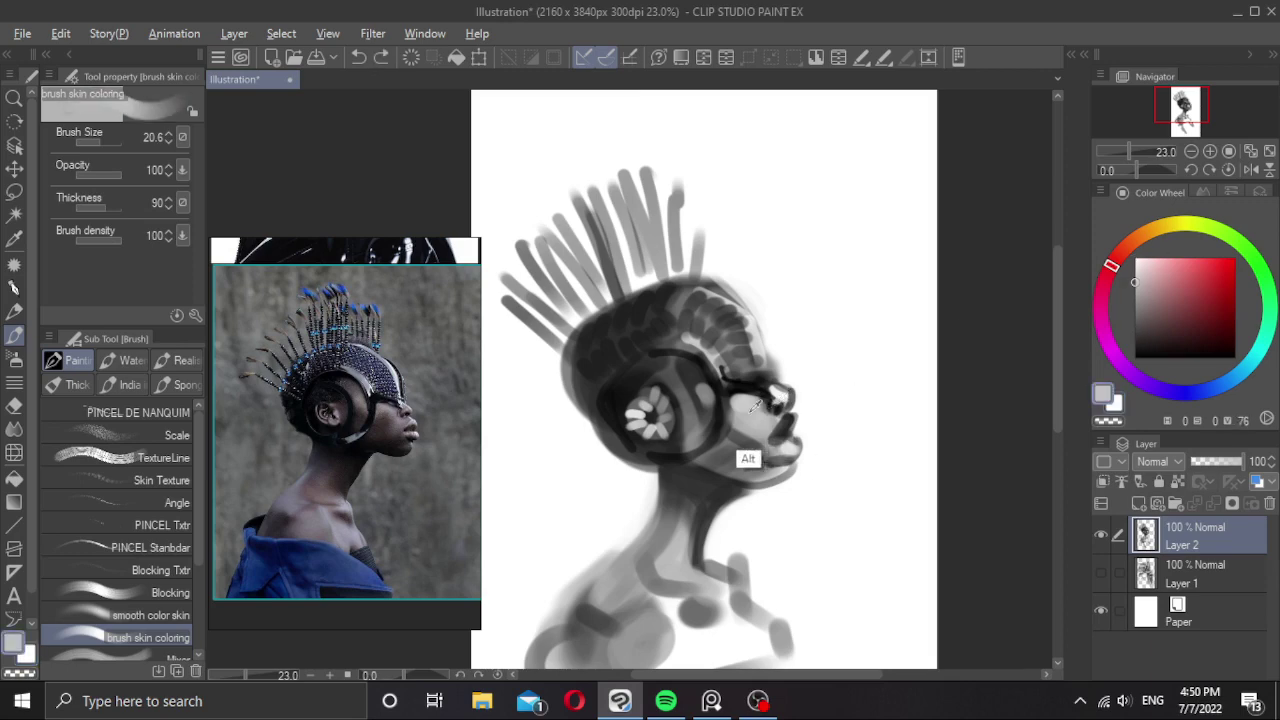
pyautogui.keyDown('alt'); pyautogui.click(733, 438); pyautogui.keyUp('alt')
pyautogui.moveTo(777, 402); pyautogui.dragTo(772, 410)
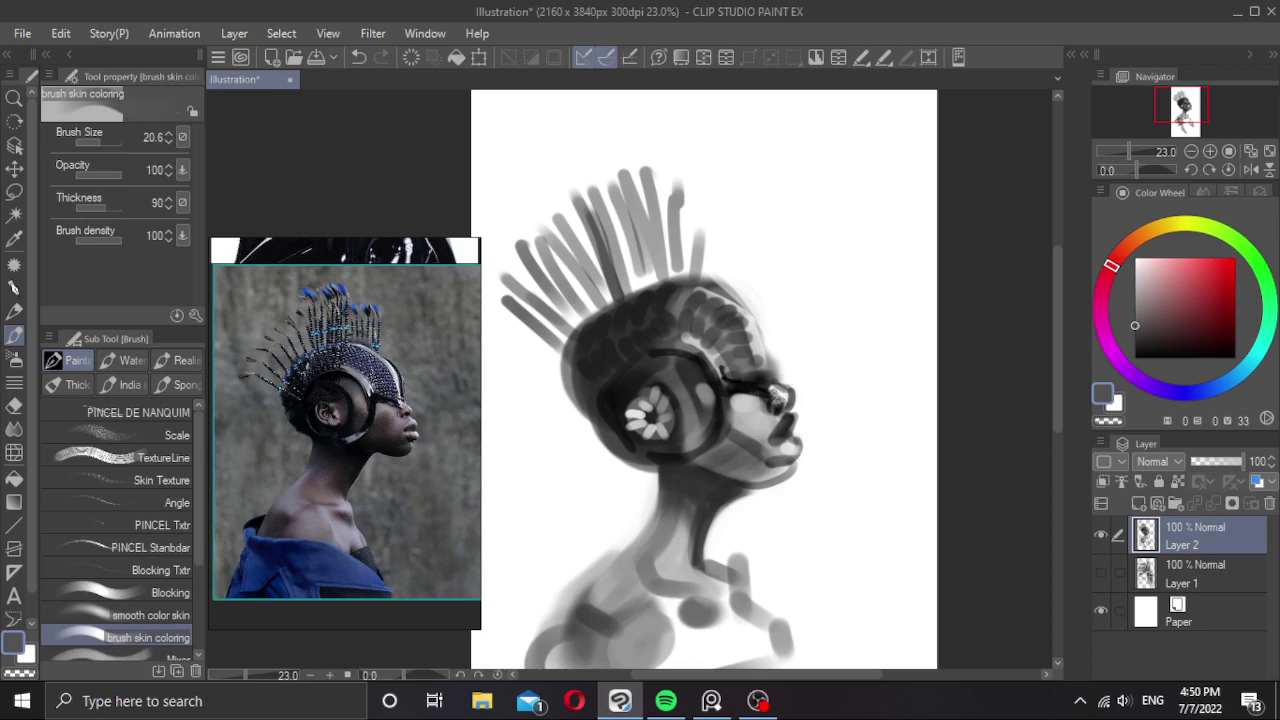
# Darken the line between the lips and the shadow under the lower lip with black.
pyautogui.keyDown('alt'); pyautogui.click(779, 402); pyautogui.keyUp('alt')
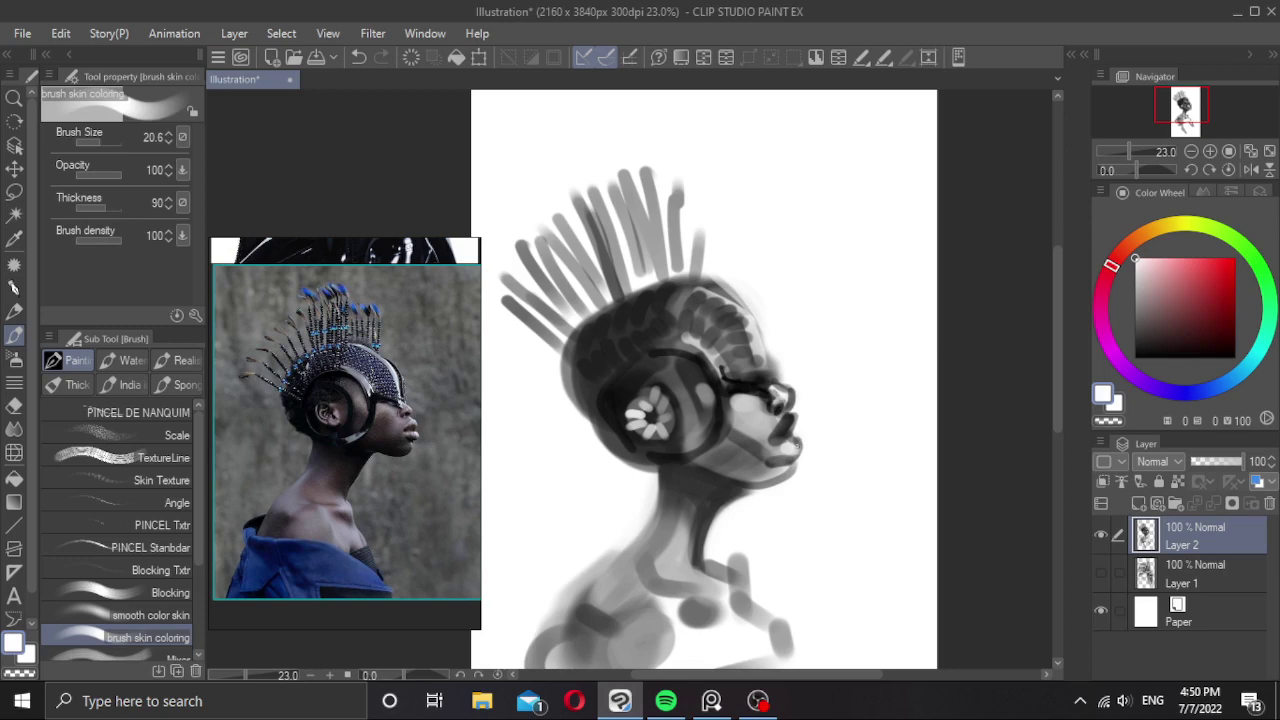
pyautogui.press('alt')
pyautogui.click(1134, 356)
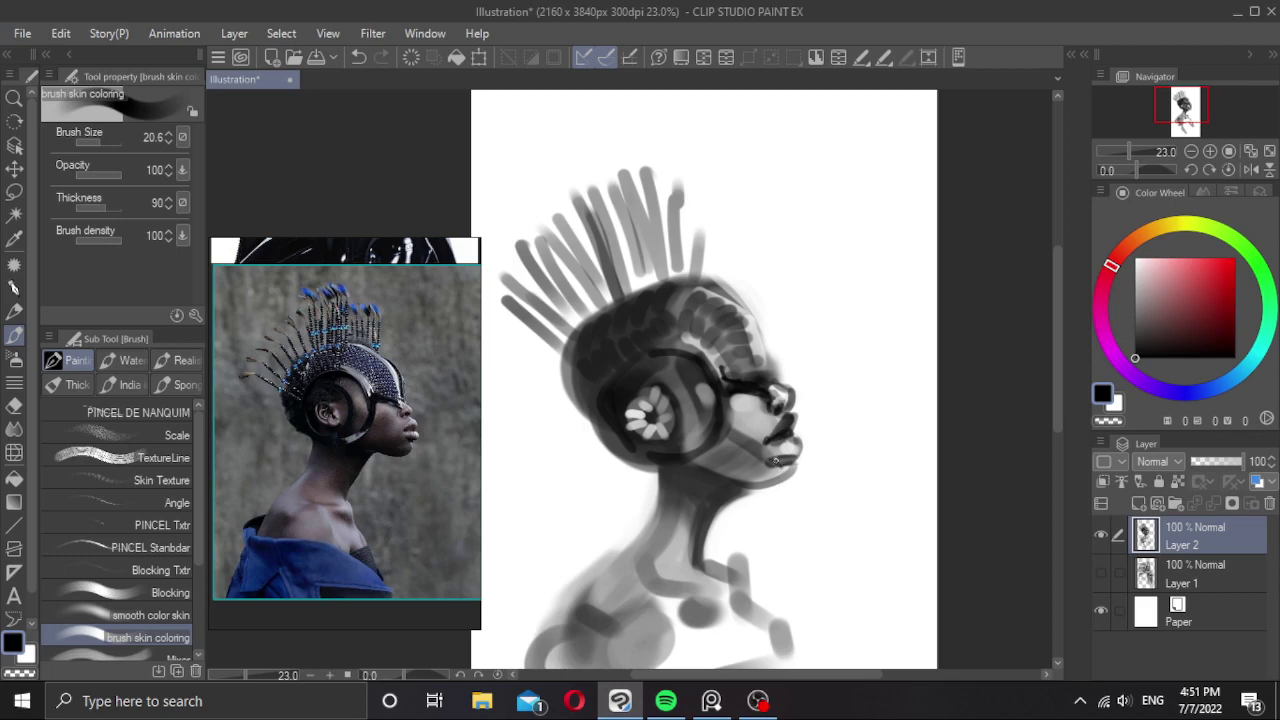
# Paint a near-black shadow band along the underside of the jaw where it meets the neck.
pyautogui.keyDown('alt'); pyautogui.click(752, 464); pyautogui.keyUp('alt')
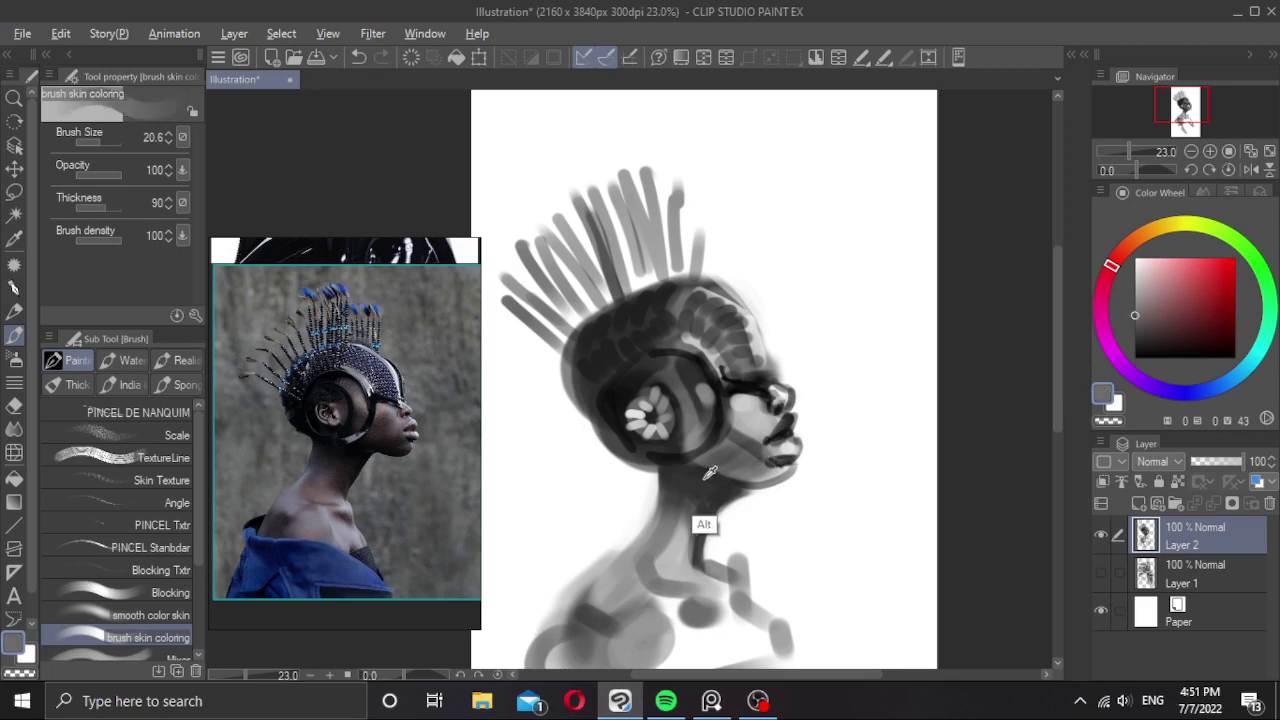
pyautogui.keyDown('alt'); pyautogui.click(736, 444); pyautogui.keyUp('alt')
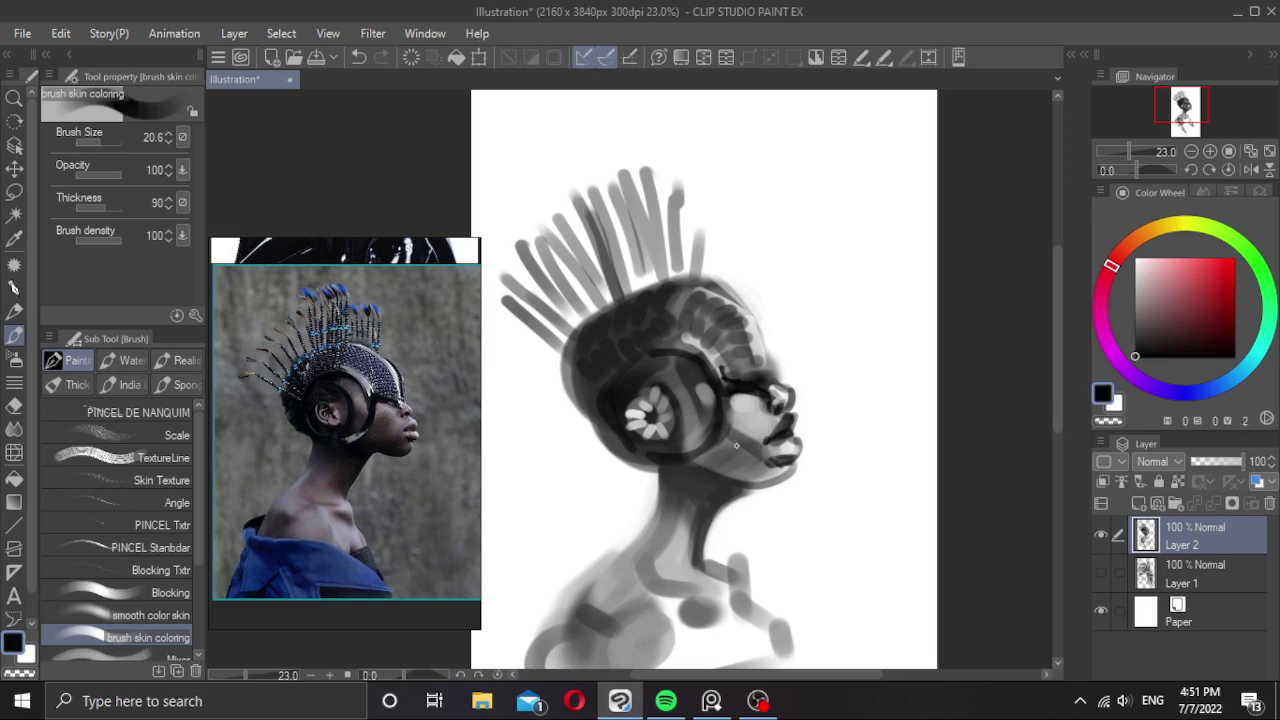
pyautogui.moveTo(686, 467)
pyautogui.mouseDown()
pyautogui.moveTo(749, 492)
pyautogui.moveTo(688, 471)
pyautogui.moveTo(748, 489)
pyautogui.moveTo(735, 480)
pyautogui.moveTo(747, 451)
pyautogui.moveTo(783, 467)
pyautogui.mouseUp()
pyautogui.hotkey('ctrl', 'z')
pyautogui.keyDown('alt'); pyautogui.click(747, 462); pyautogui.keyUp('alt')
pyautogui.hotkey('ctrl', 'z')
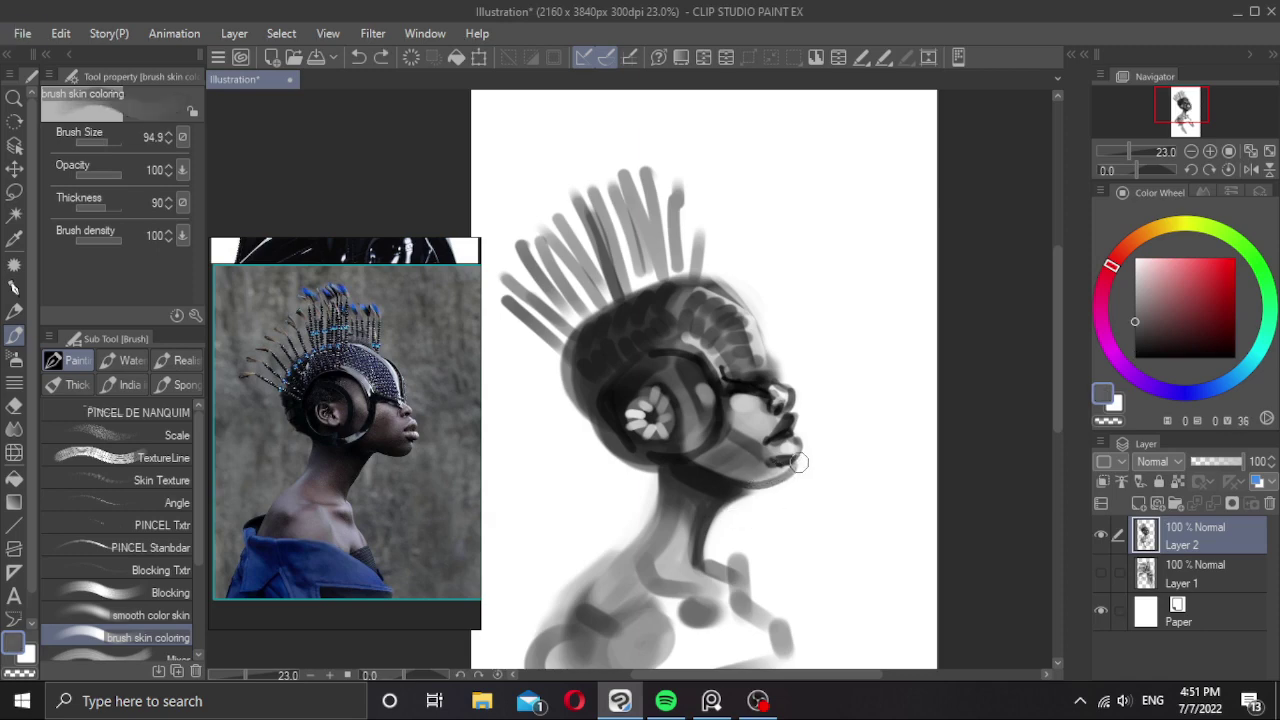
# Outline the chin in near-black at brush size 32.4, and blend sampled mid grey over the lower jaw.
pyautogui.keyDown('alt'); pyautogui.click(757, 384); pyautogui.keyUp('alt')
pyautogui.moveTo(797, 462); pyautogui.dragTo(747, 489)
pyautogui.hotkey('ctrl', 'z')
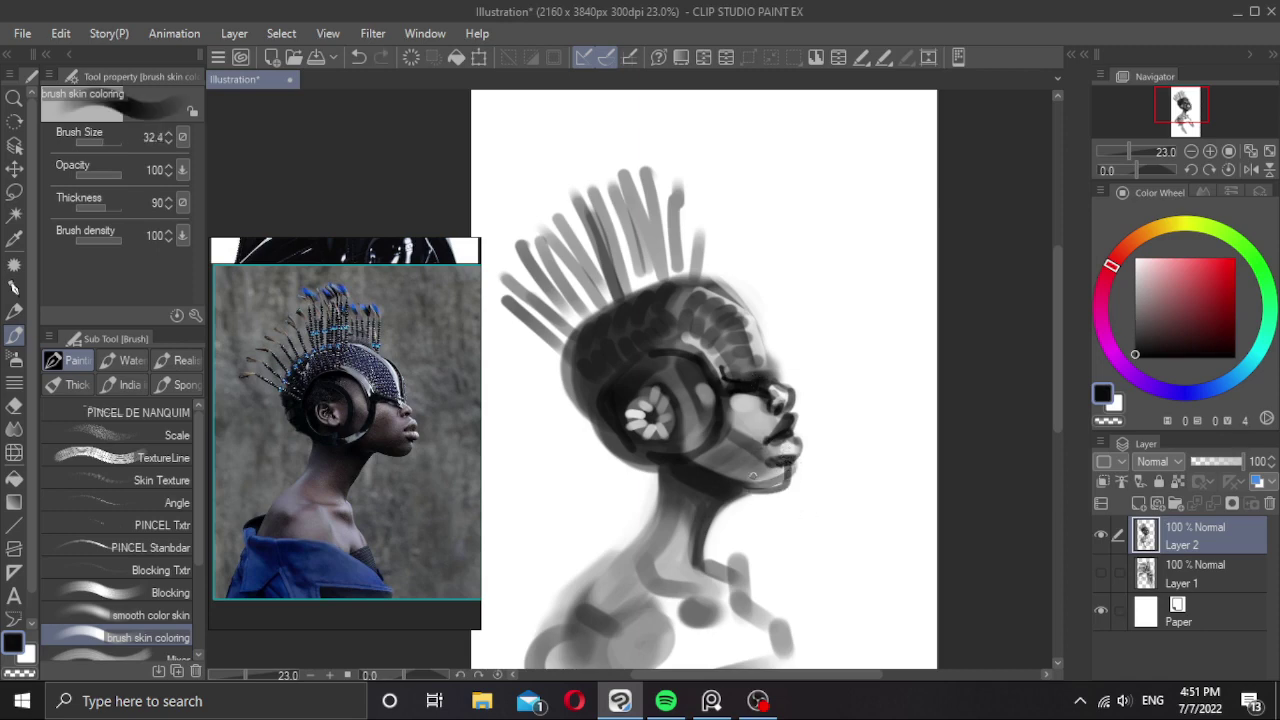
pyautogui.keyDown('alt'); pyautogui.click(752, 462); pyautogui.keyUp('alt')
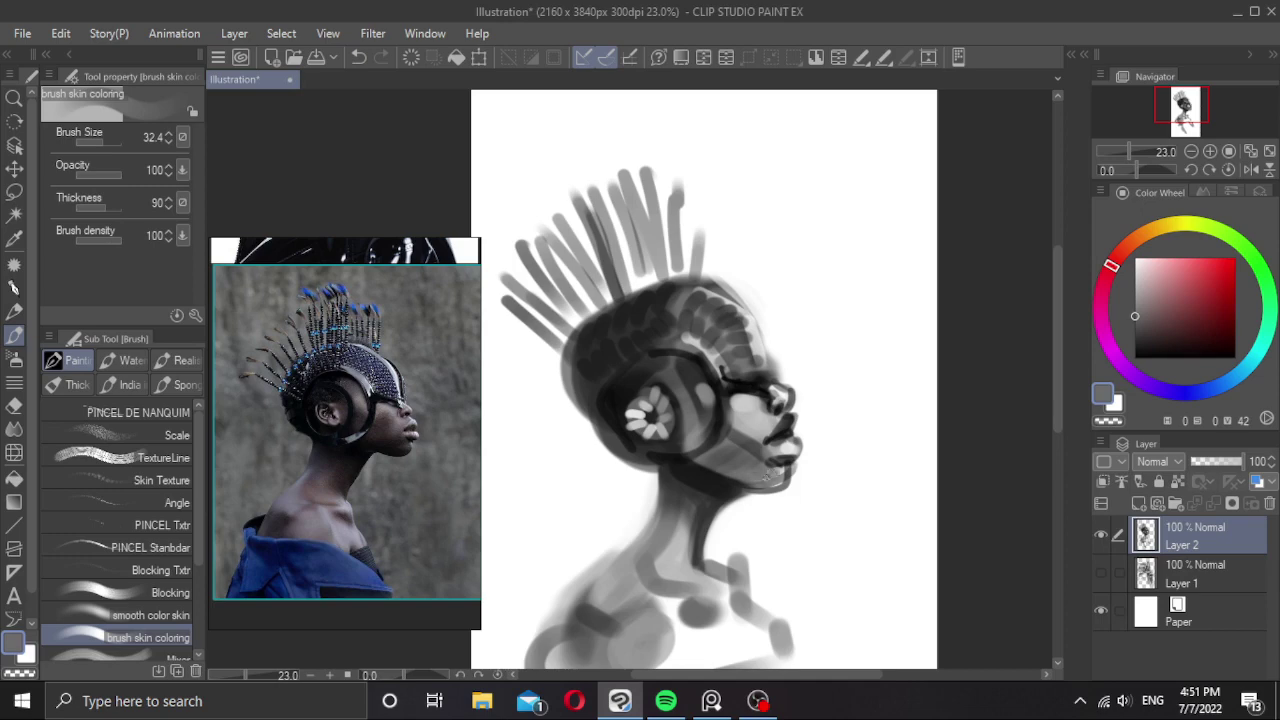
pyautogui.moveTo(744, 469)
pyautogui.mouseDown()
pyautogui.moveTo(761, 431)
pyautogui.moveTo(701, 476)
pyautogui.moveTo(773, 482)
pyautogui.moveTo(729, 439)
pyautogui.moveTo(751, 445)
pyautogui.moveTo(759, 472)
pyautogui.moveTo(788, 473)
pyautogui.moveTo(736, 460)
pyautogui.mouseUp()
# Darken the jaw from below the ear toward the chin with soft strokes, setting the brush size to about 70.2.
pyautogui.keyDown('alt'); pyautogui.click(698, 476); pyautogui.keyUp('alt')
pyautogui.press('[')
pyautogui.scroll(-4, 797, 472)
pyautogui.scroll(4, 722, 451)
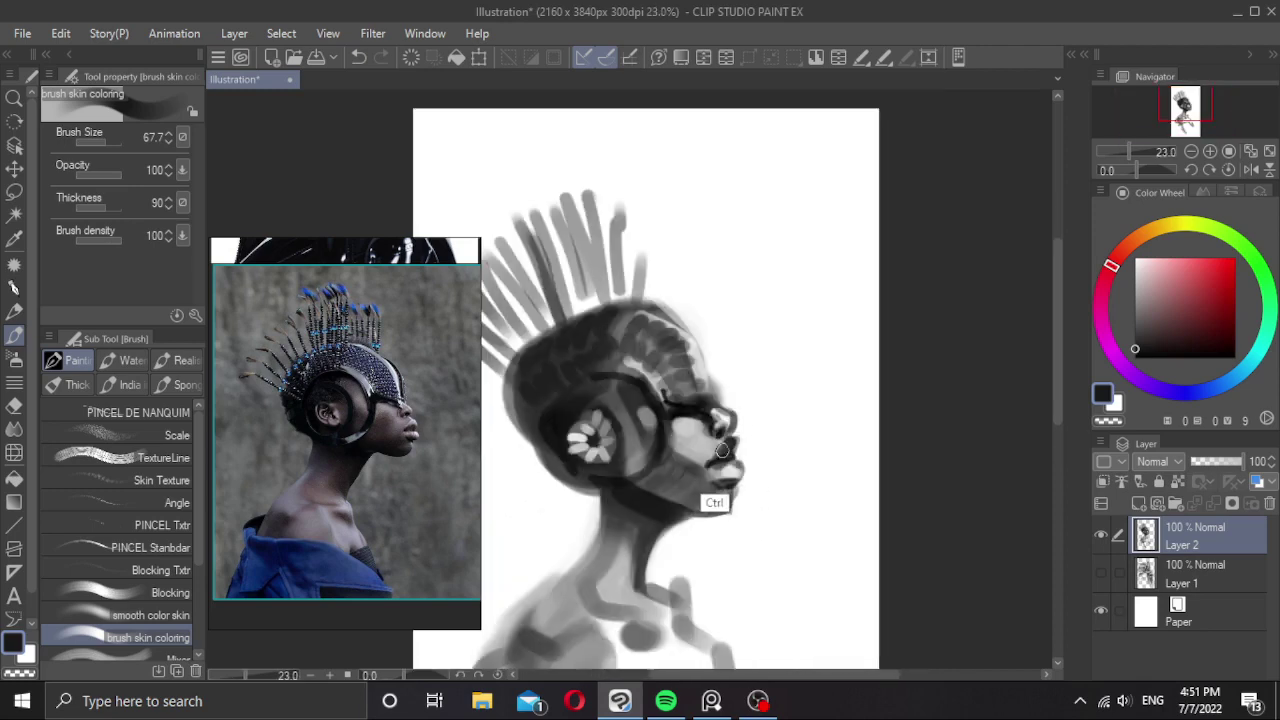
pyautogui.scroll(2, 722, 450)
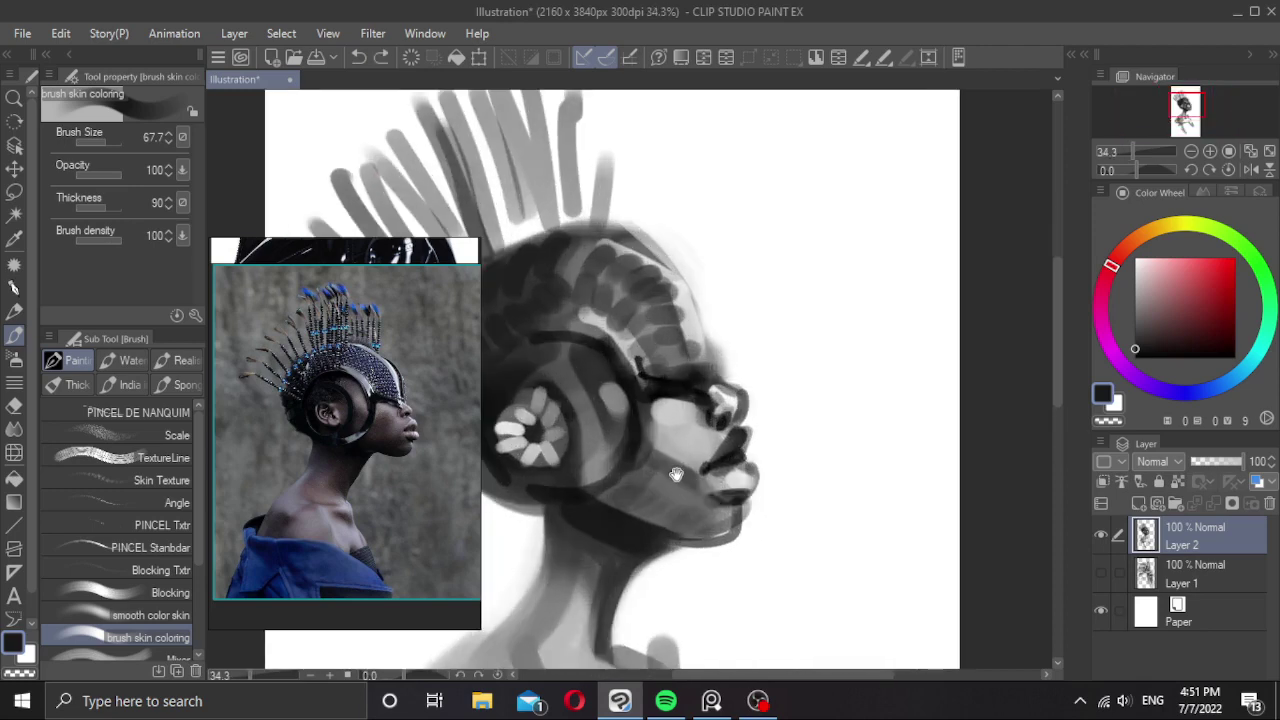
pyautogui.moveTo(676, 474); pyautogui.dragTo(706, 443)
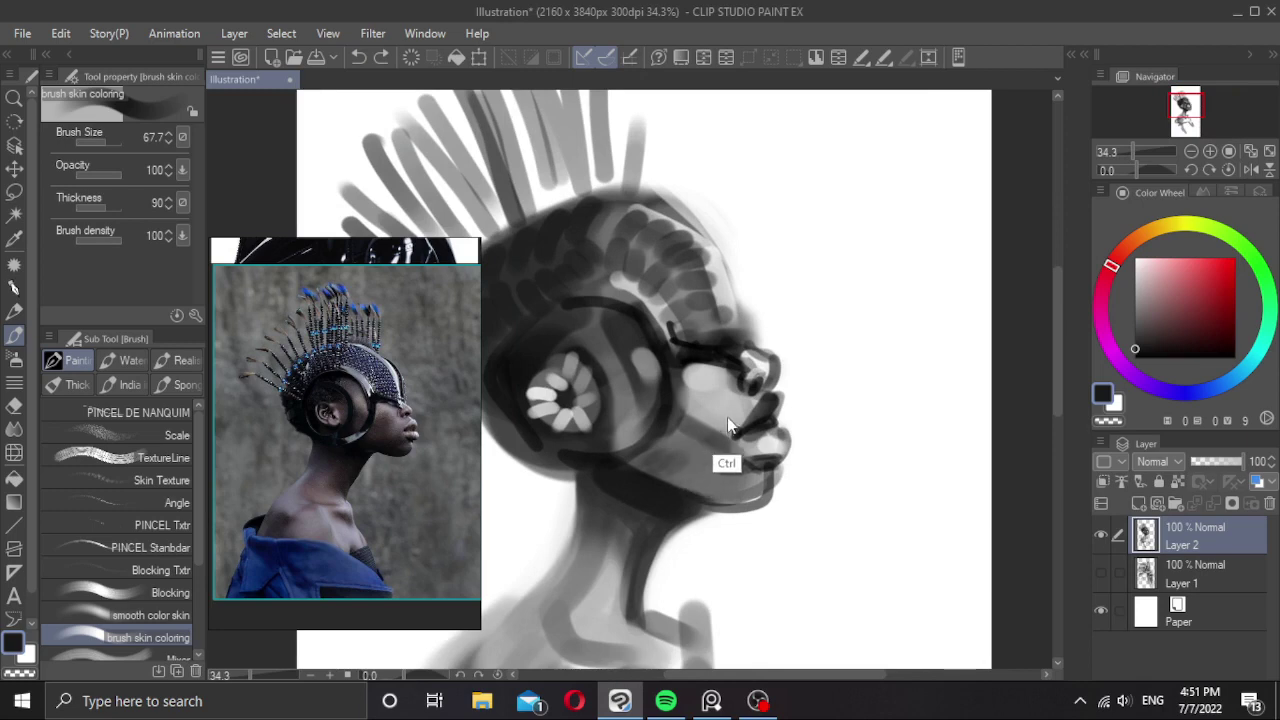
pyautogui.press(']')
pyautogui.press(']')
pyautogui.press(']')
pyautogui.press(']')
pyautogui.moveTo(640, 467)
pyautogui.mouseDown()
pyautogui.moveTo(690, 425)
pyautogui.moveTo(652, 467)
pyautogui.moveTo(703, 427)
pyautogui.moveTo(660, 479)
pyautogui.moveTo(700, 448)
pyautogui.moveTo(693, 492)
pyautogui.moveTo(740, 463)
pyautogui.moveTo(740, 496)
pyautogui.mouseUp()
pyautogui.press('[')
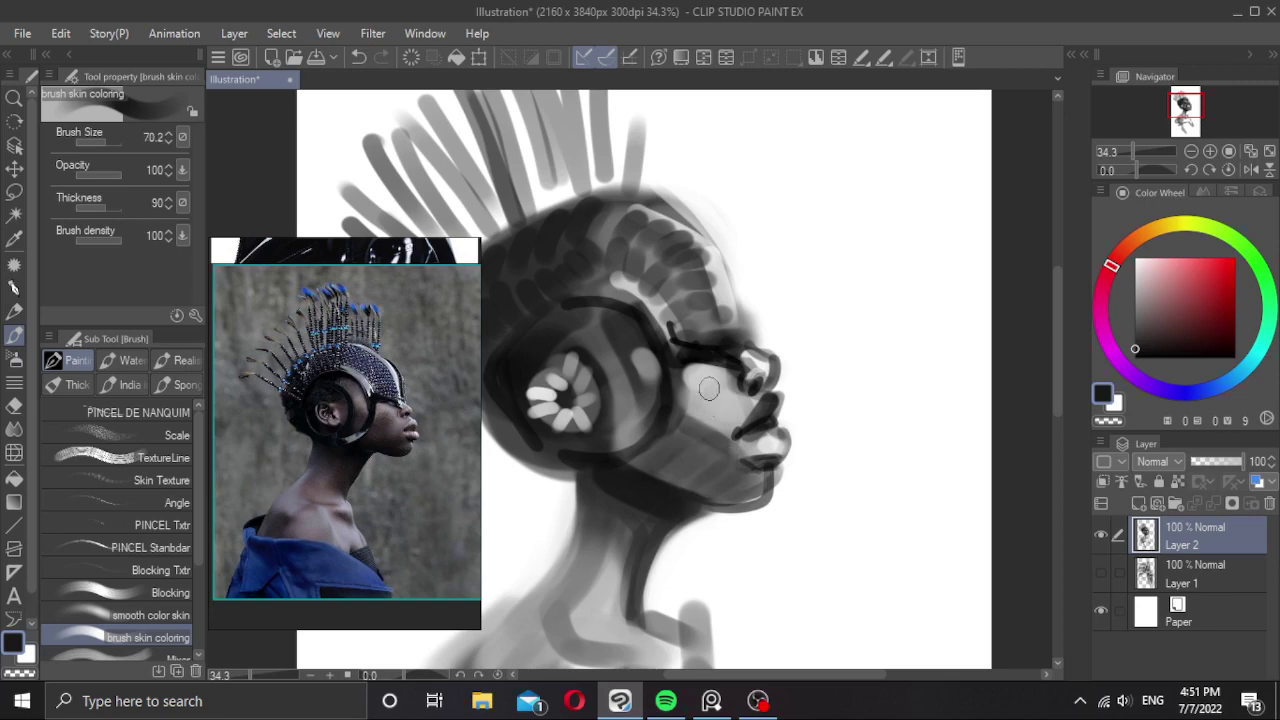
# Reshape the light patch on the cheek with sampled mid grey, raising the brush size to 105.5.
pyautogui.hotkey('ctrl', 'z')
pyautogui.moveTo(709, 389)
pyautogui.mouseDown()
pyautogui.moveTo(690, 424)
pyautogui.moveTo(711, 396)
pyautogui.mouseUp()
pyautogui.keyDown('alt'); pyautogui.click(690, 473); pyautogui.keyUp('alt')
pyautogui.hotkey('ctrl', 'z')
pyautogui.press(']')
pyautogui.press(']')
pyautogui.press(']')
pyautogui.press(']')
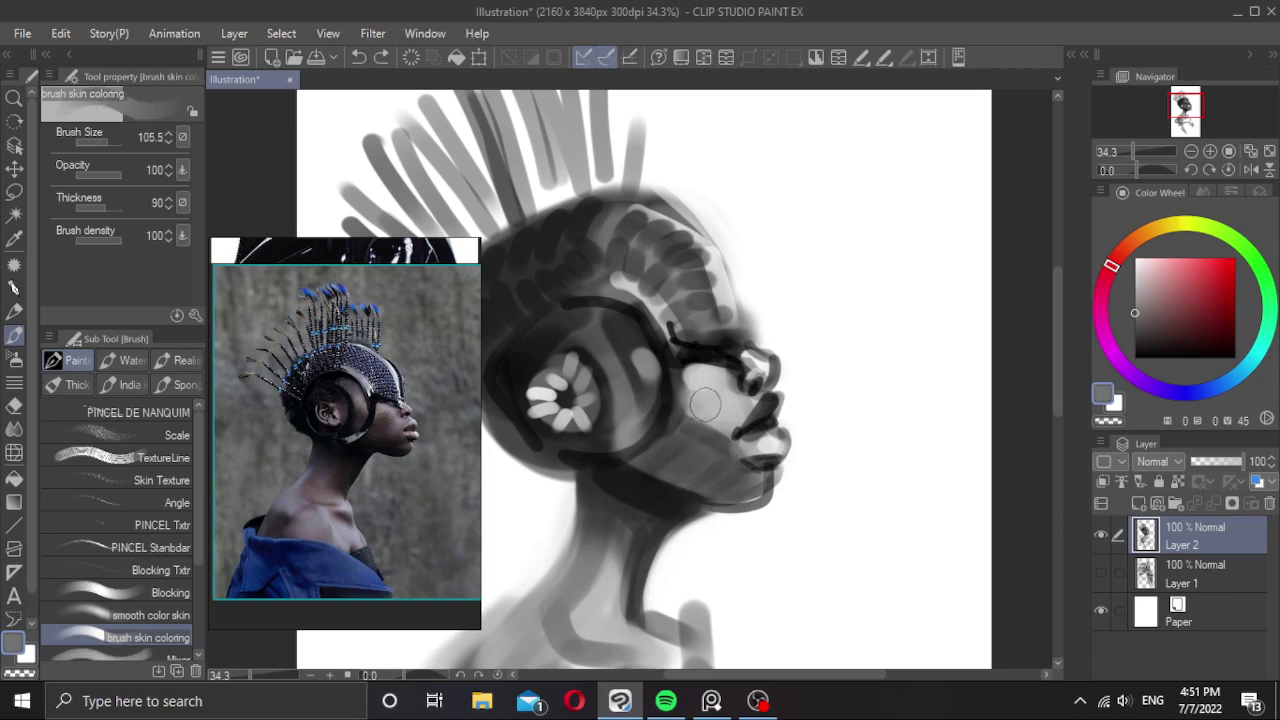
# Draw near-black contour lines down the front of the visor from the forehead to the brow at brush size 24.0.
pyautogui.scroll(-3, 704, 404)
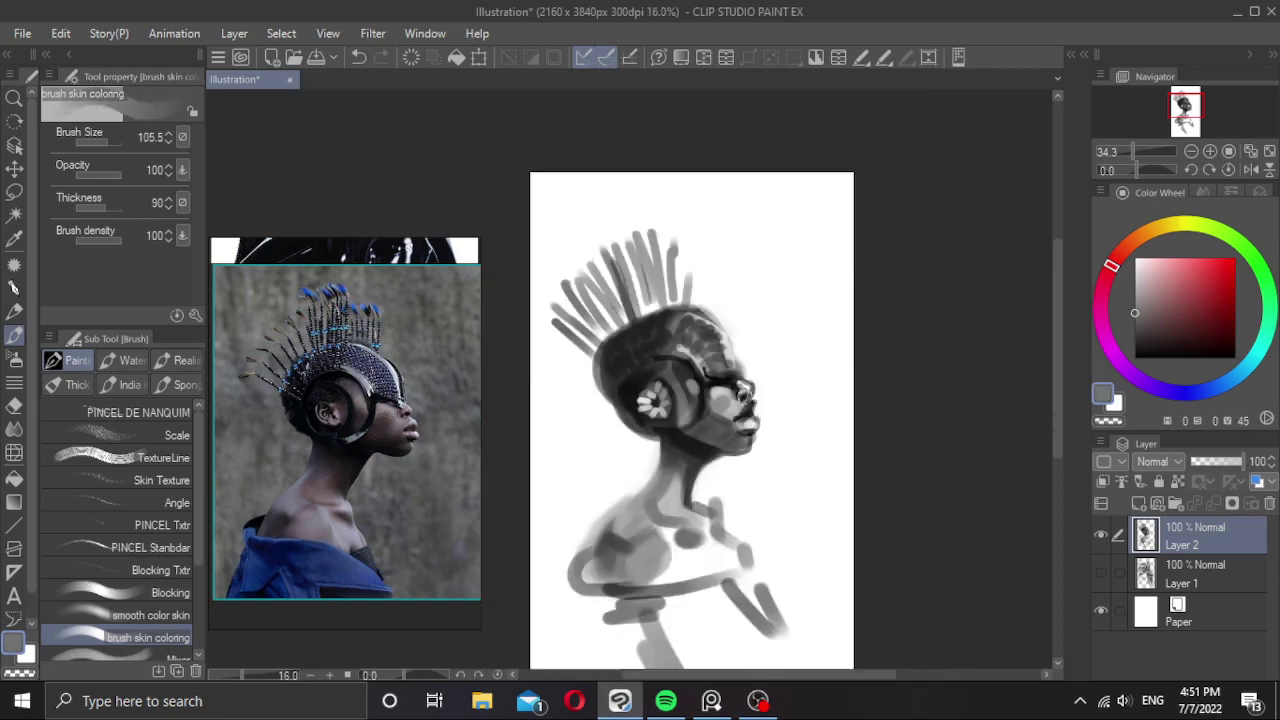
pyautogui.scroll(-2, 770, 403)
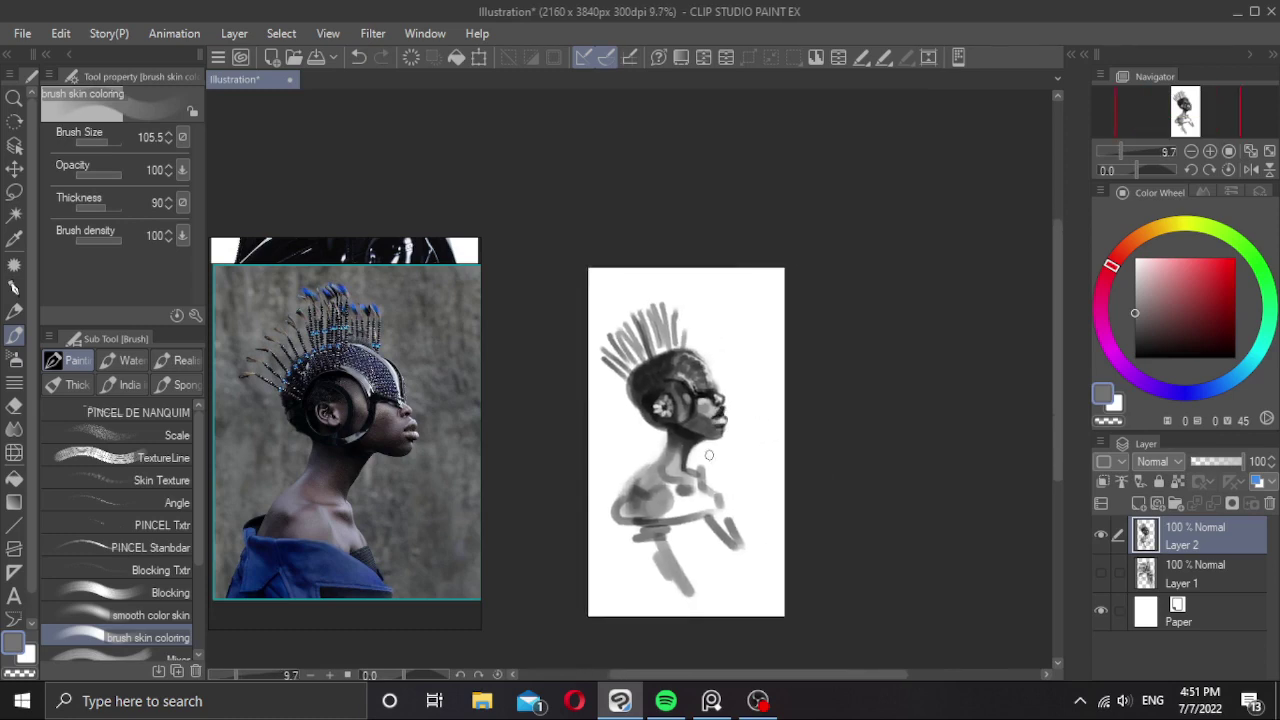
pyautogui.scroll(3, 709, 455)
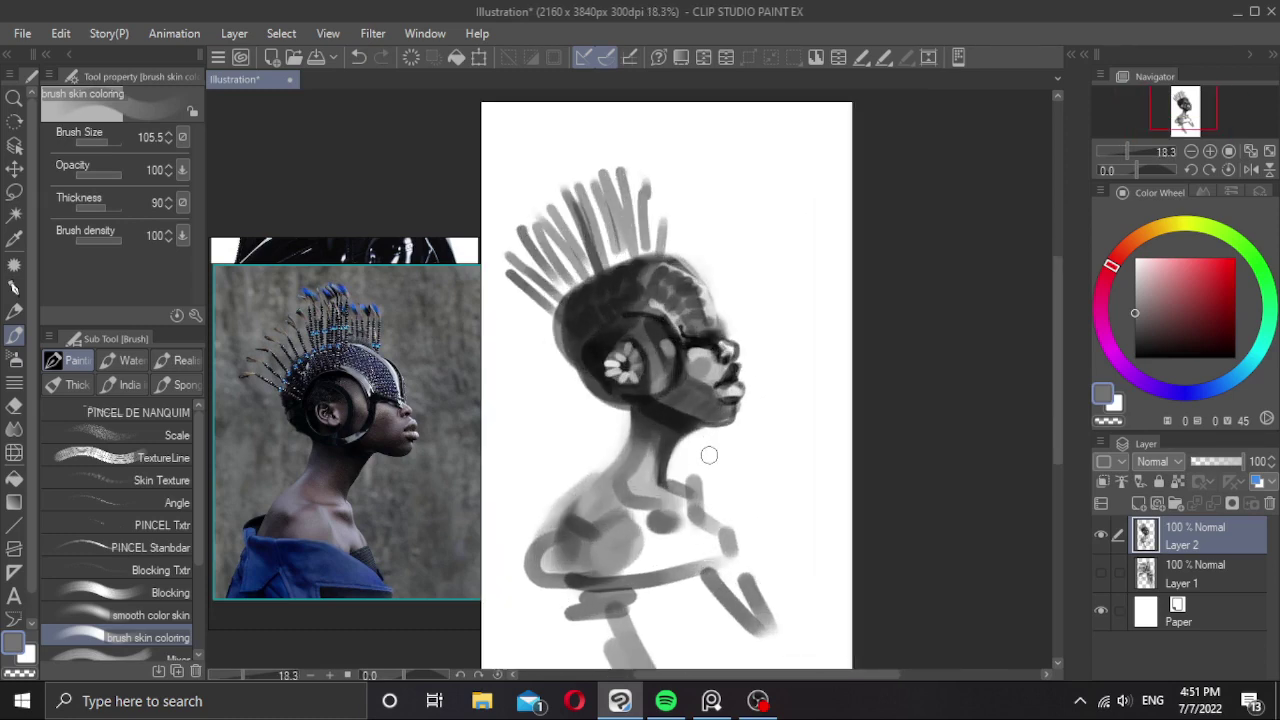
pyautogui.scroll(2, 737, 296)
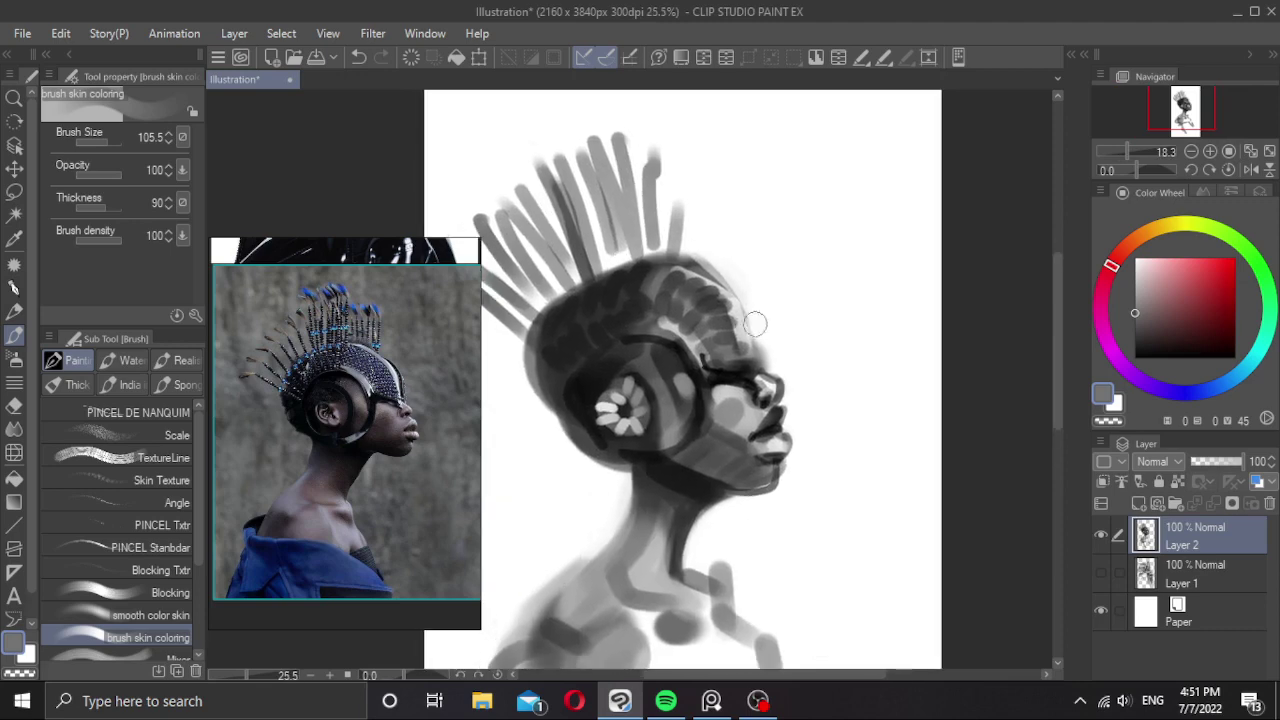
pyautogui.keyDown('alt'); pyautogui.click(737, 370); pyautogui.keyUp('alt')
pyautogui.moveTo(757, 302); pyautogui.dragTo(747, 300)
pyautogui.moveTo(688, 263); pyautogui.dragTo(744, 321)
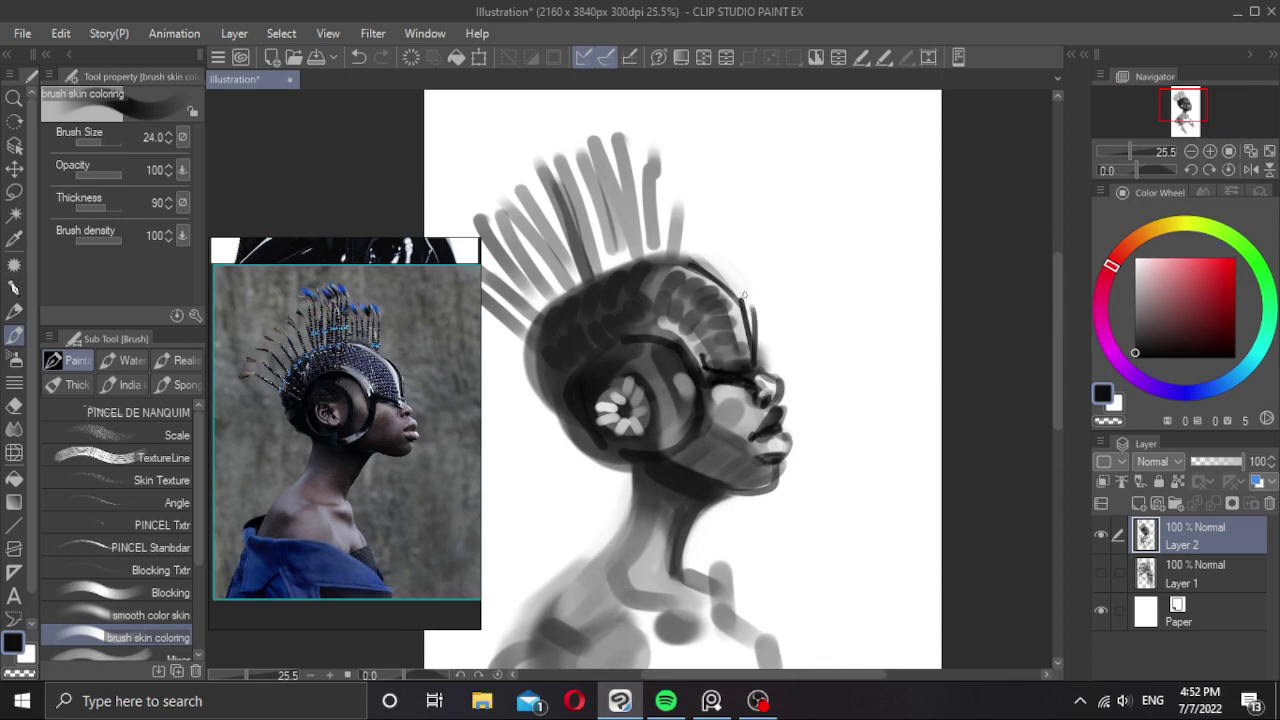
pyautogui.moveTo(710, 274); pyautogui.dragTo(746, 312)
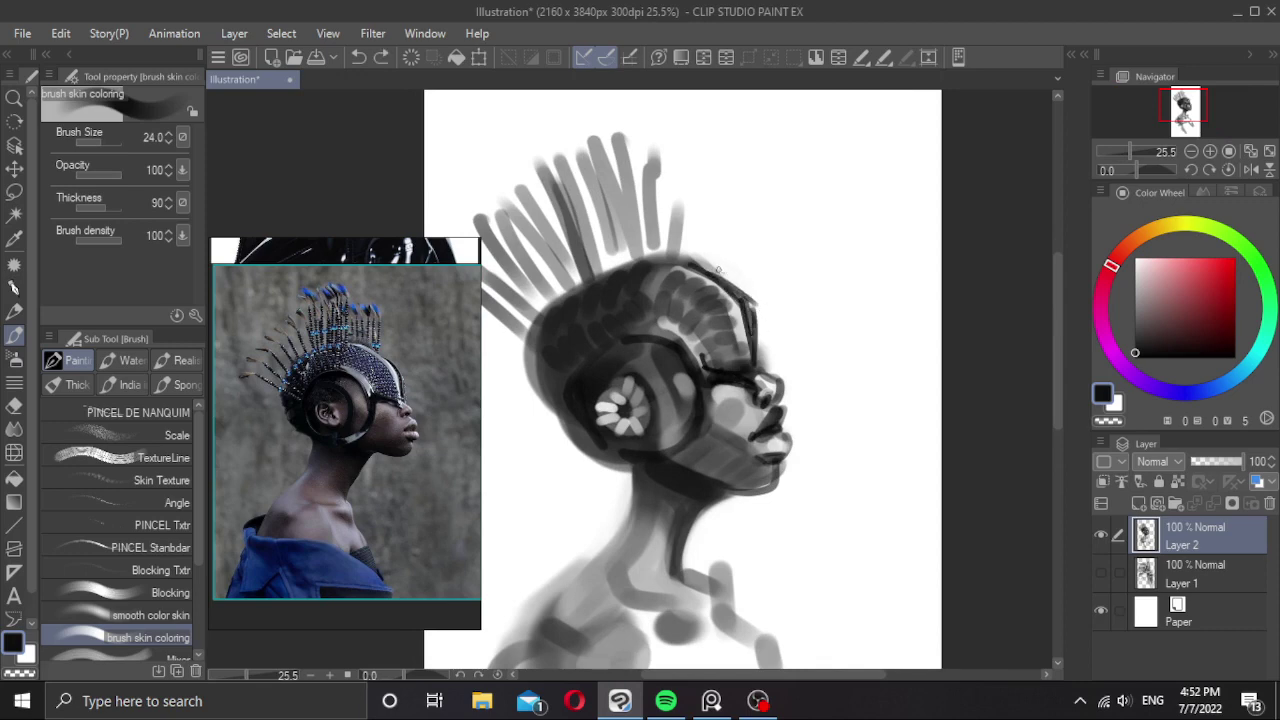
pyautogui.moveTo(712, 266)
pyautogui.mouseDown()
pyautogui.moveTo(767, 314)
pyautogui.moveTo(698, 281)
pyautogui.moveTo(741, 315)
pyautogui.moveTo(684, 270)
pyautogui.moveTo(735, 325)
pyautogui.moveTo(730, 302)
pyautogui.moveTo(744, 367)
pyautogui.mouseUp()
# Paint white highlights between the visor's dark contour lines, reducing the brush size from 40.9 to 15.0.
pyautogui.keyDown('alt'); pyautogui.click(786, 303); pyautogui.keyUp('alt')
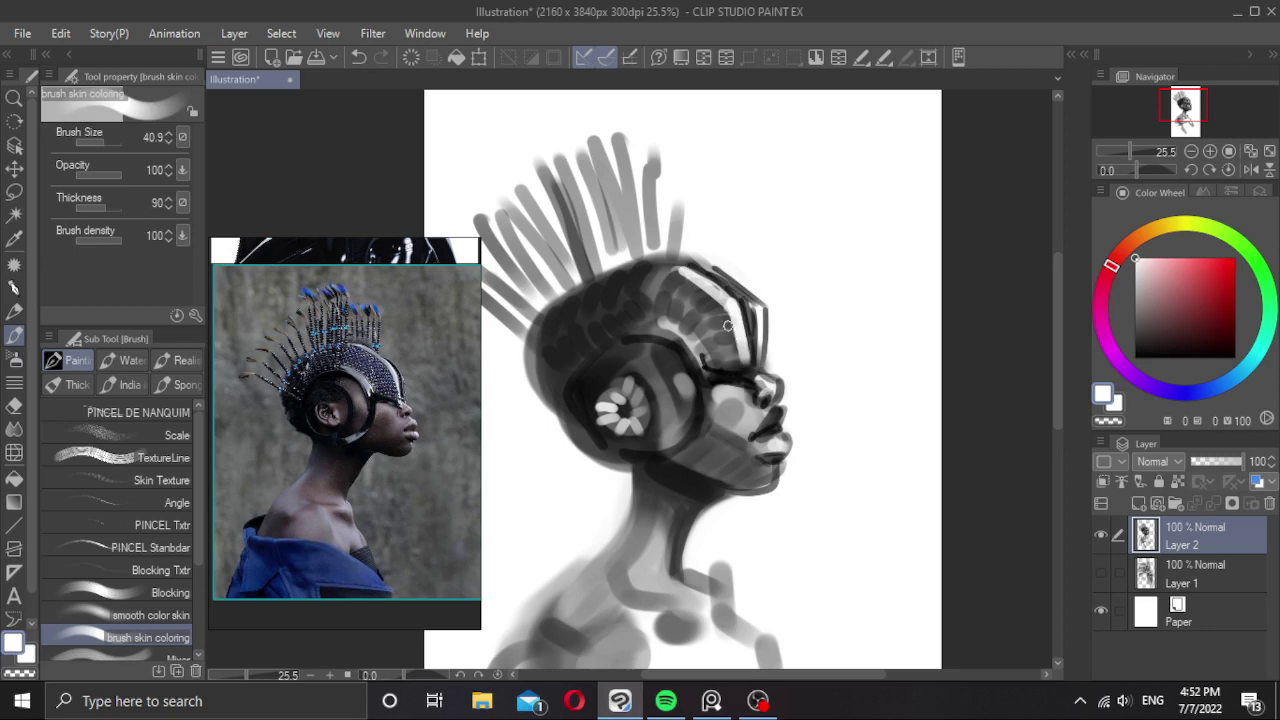
pyautogui.moveTo(695, 302); pyautogui.dragTo(686, 296)
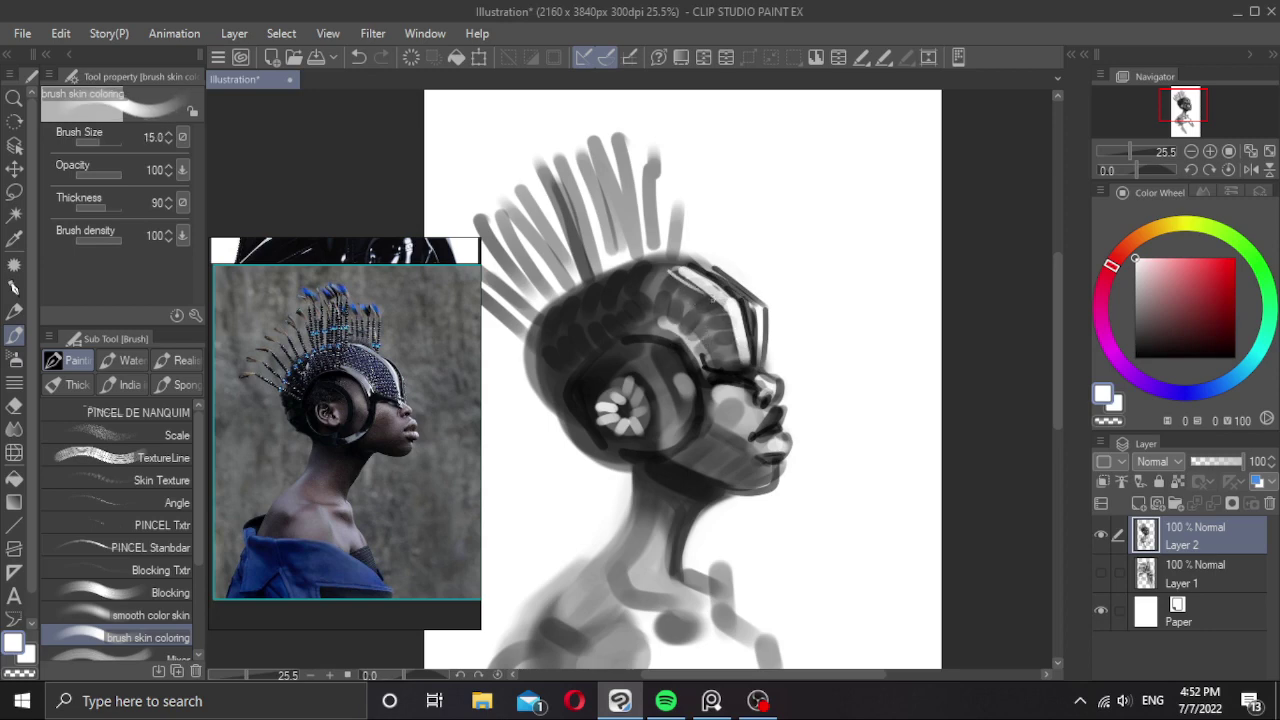
pyautogui.hotkey('ctrl', 'z')
pyautogui.moveTo(730, 327); pyautogui.dragTo(757, 352)
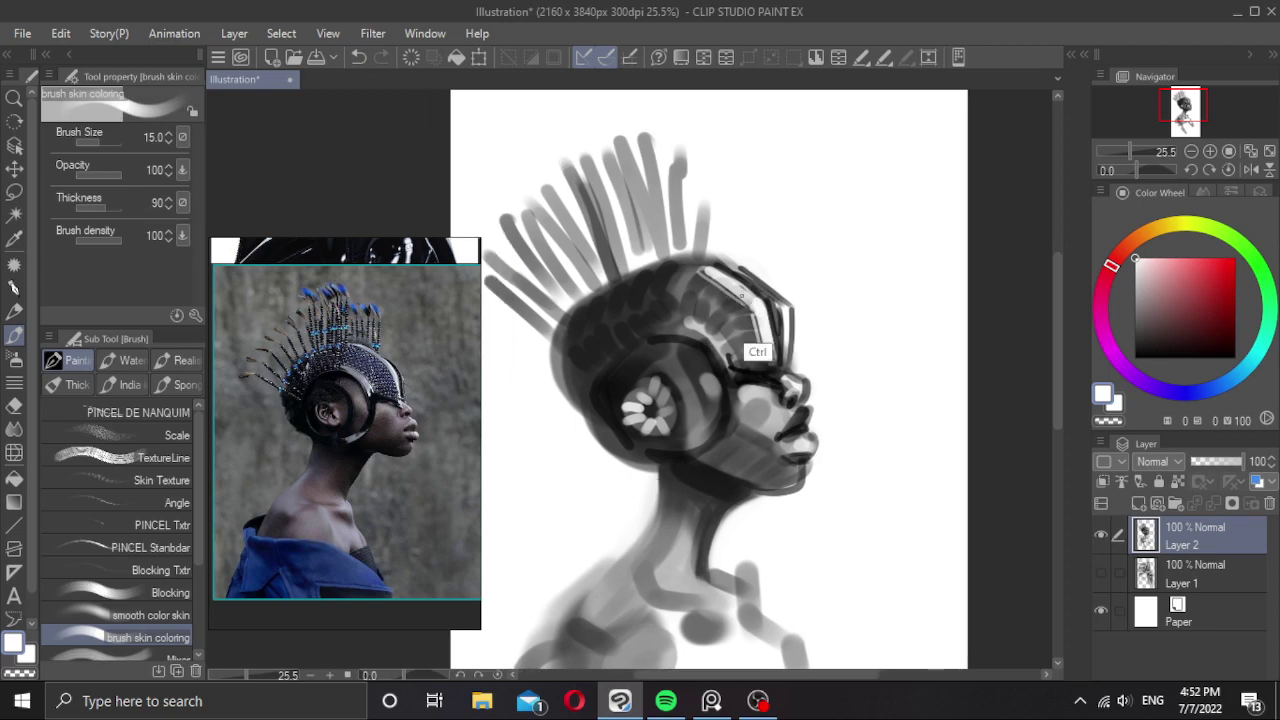
# Draw a thin mid-grey framed patch of hatched pattern on the helmet above the ear at brush size 14.0.
pyautogui.scroll(-1, 741, 304)
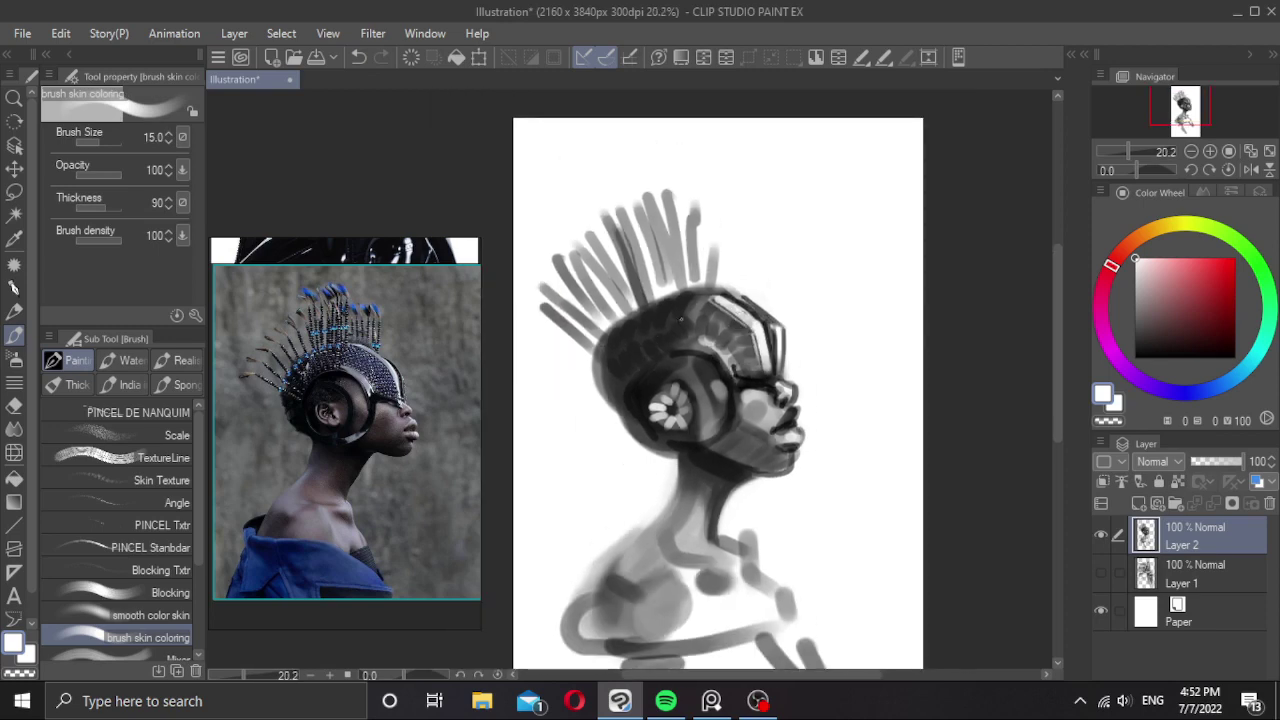
pyautogui.keyDown('alt'); pyautogui.click(686, 362); pyautogui.keyUp('alt')
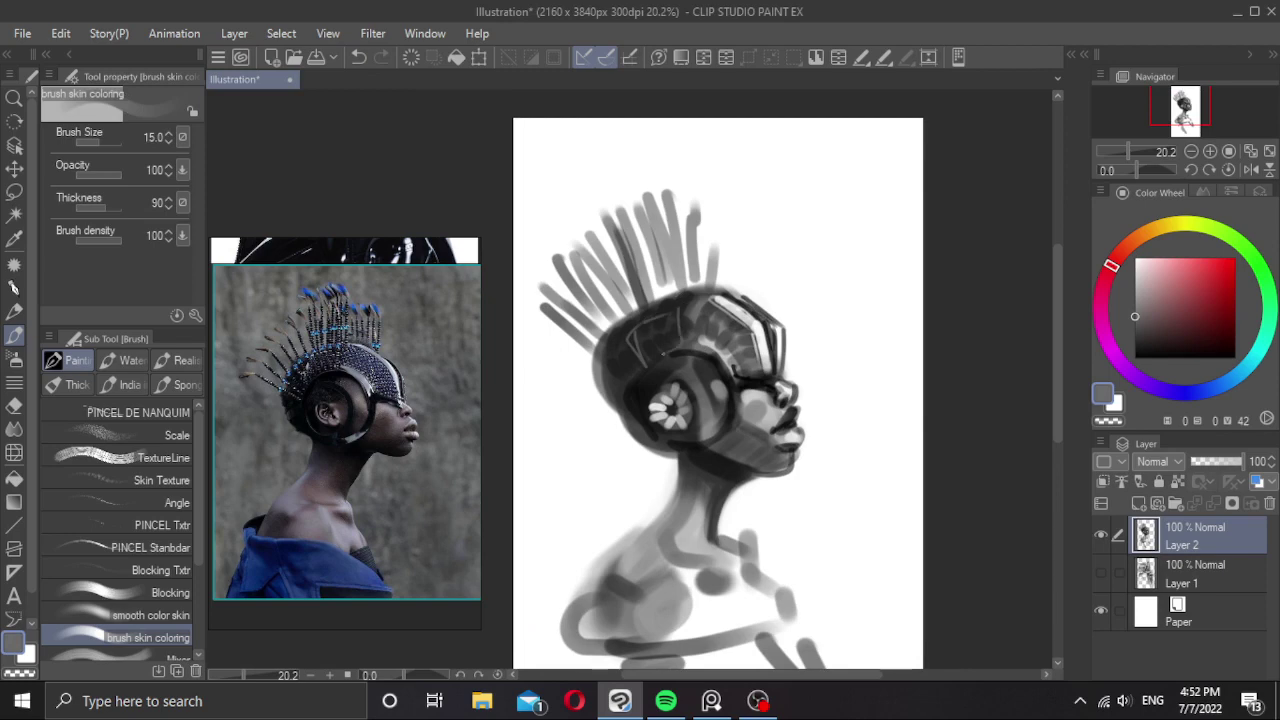
pyautogui.moveTo(649, 336); pyautogui.dragTo(638, 345)
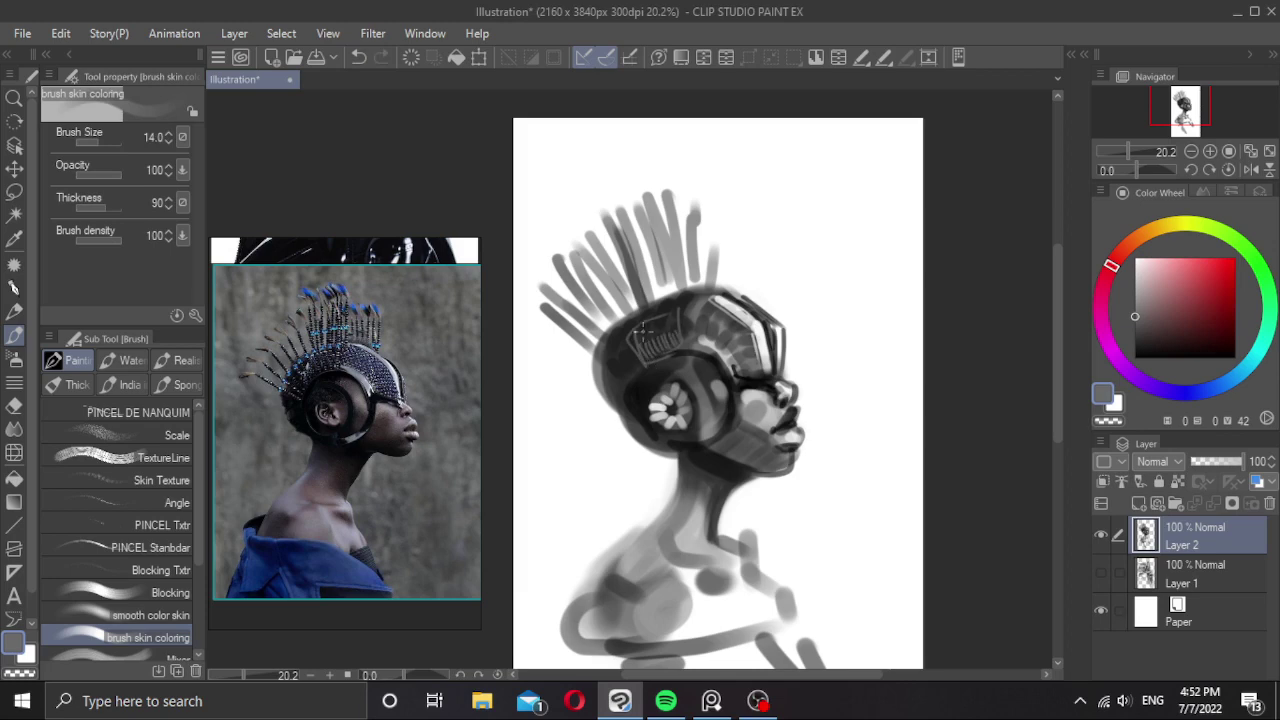
# Refine the hatched patch on the helmet above the ear with grey and sampled light grey strokes at brush size 22.1.
pyautogui.scroll(1, 643, 330)
pyautogui.moveTo(647, 338); pyautogui.dragTo(637, 327)
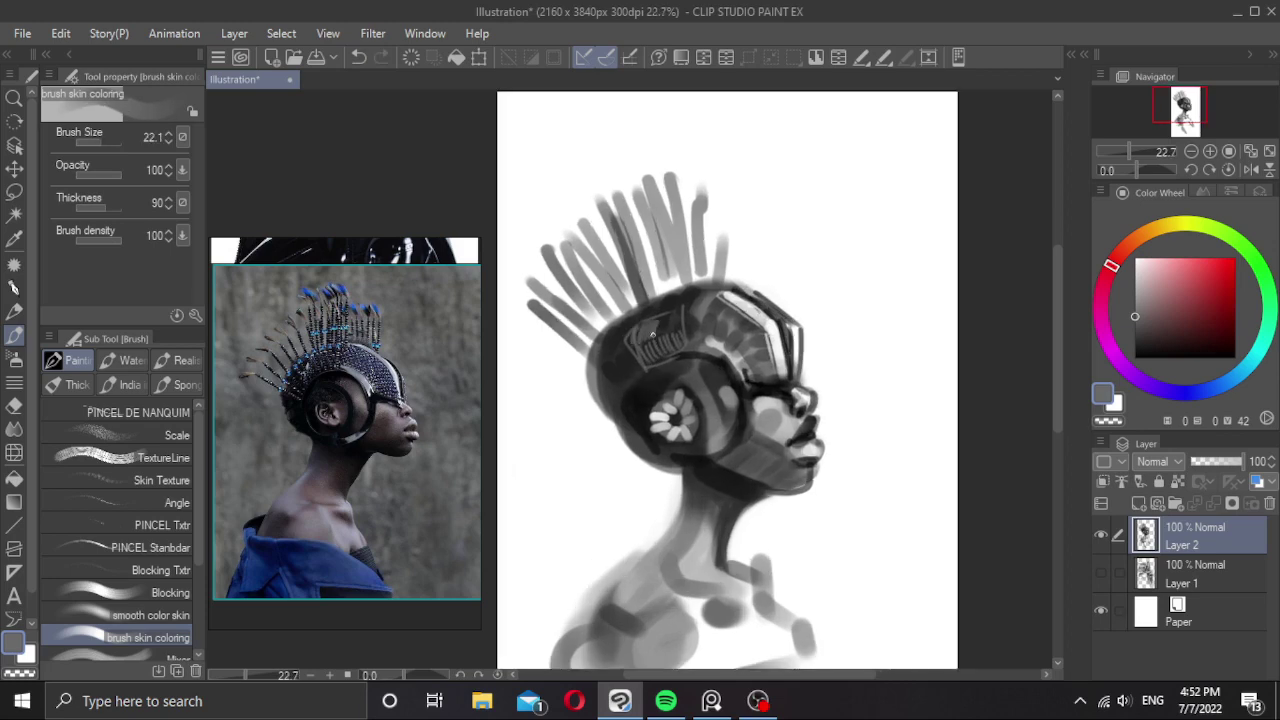
pyautogui.keyDown('alt'); pyautogui.click(740, 352); pyautogui.keyUp('alt')
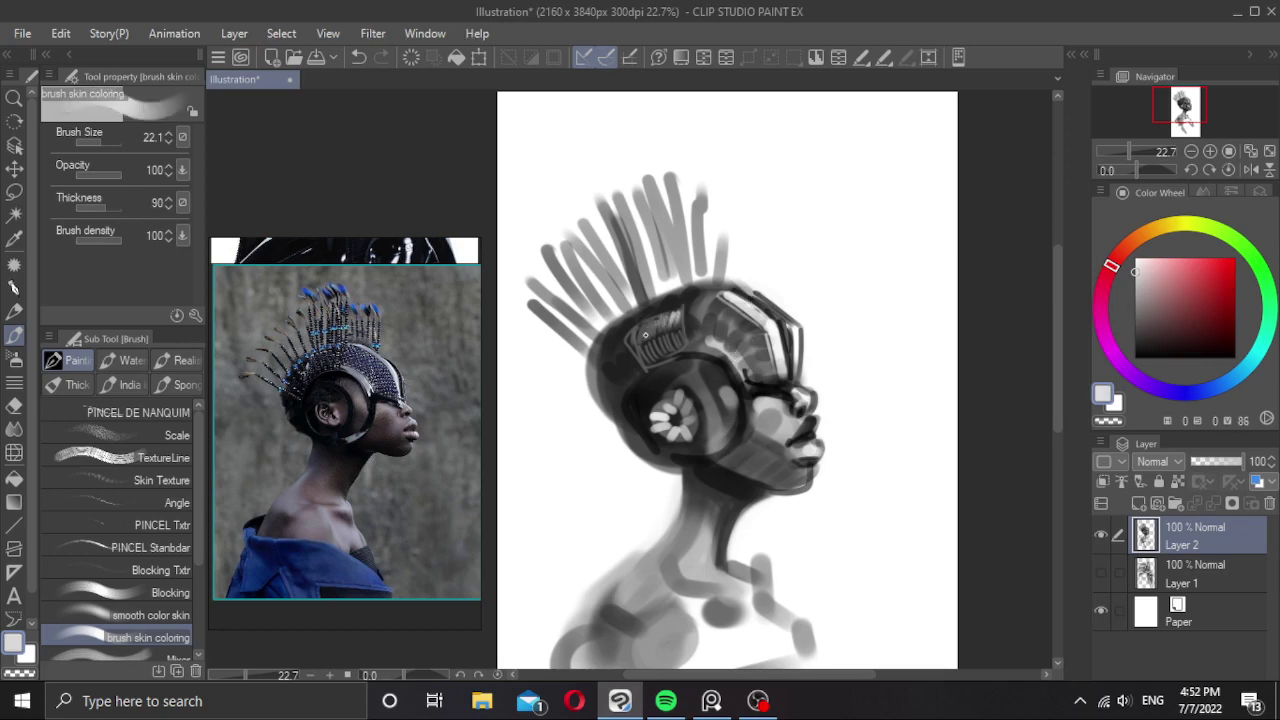
pyautogui.scroll(-2, 690, 368)
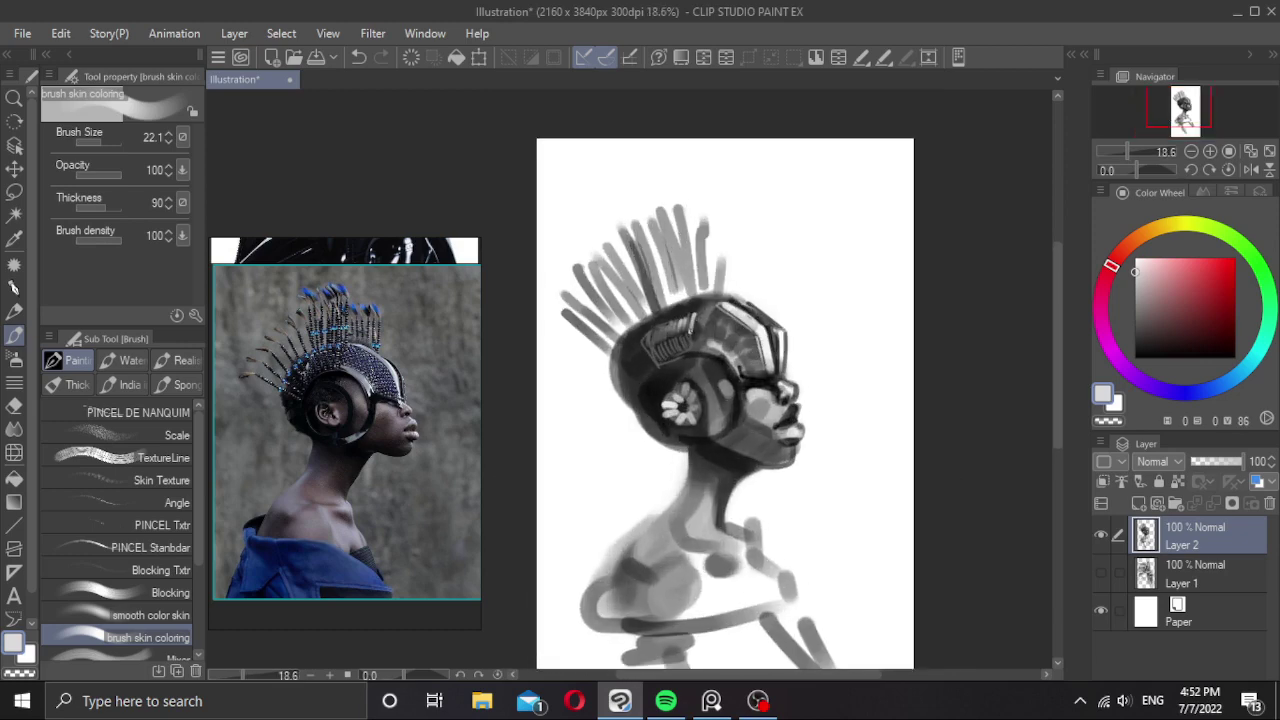
# Draw thin light grey strokes along the headpiece spikes, from the helmet edge outward, at brush size 22.1.
pyautogui.scroll(1, 701, 328)
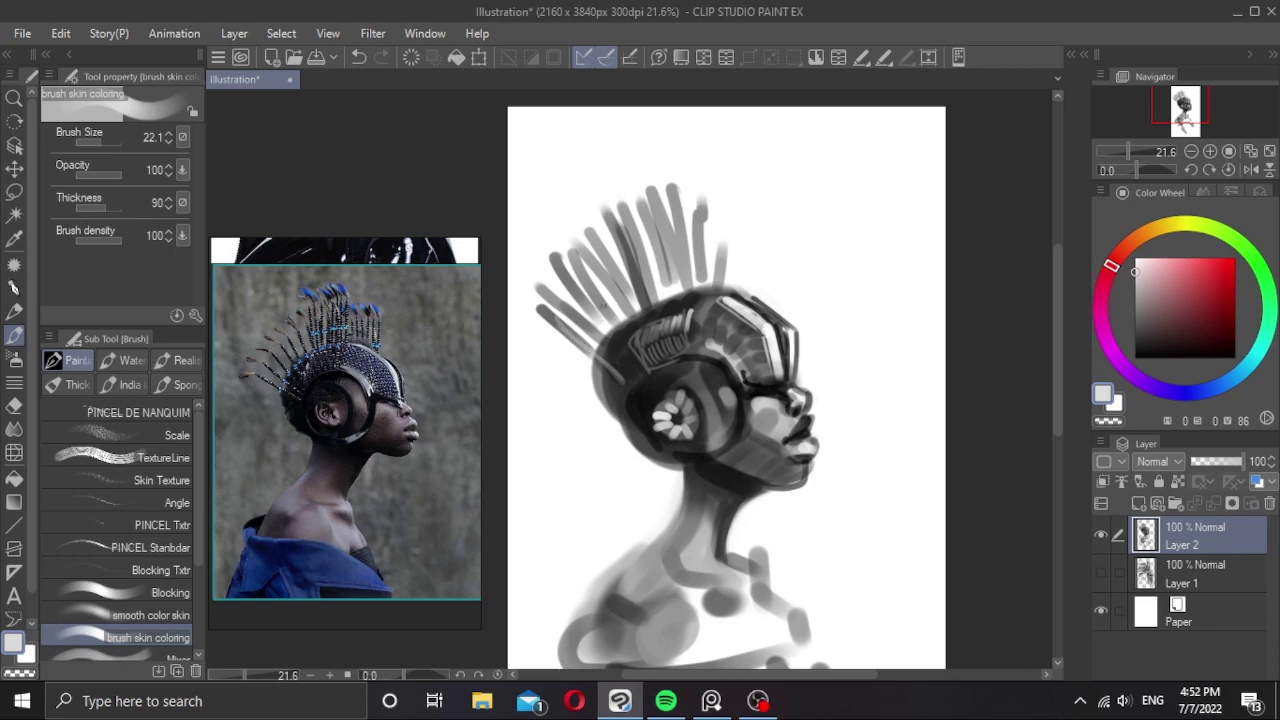
pyautogui.moveTo(629, 355); pyautogui.dragTo(546, 285)
pyautogui.moveTo(631, 333); pyautogui.dragTo(572, 253)
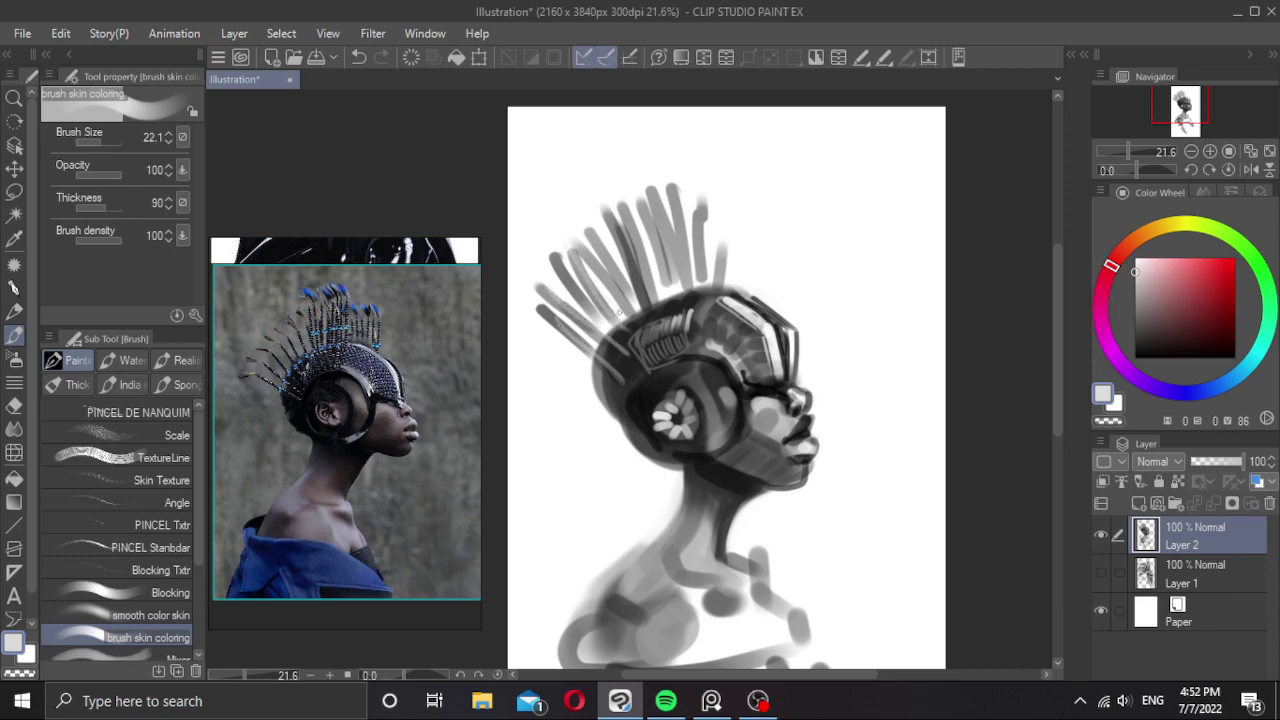
pyautogui.moveTo(652, 304); pyautogui.dragTo(620, 232)
pyautogui.moveTo(665, 305); pyautogui.dragTo(667, 248)
# Darken the spike tips and the front edge of the visor with sampled near-black at brush size 32.9.
pyautogui.keyDown('alt'); pyautogui.click(779, 391); pyautogui.keyUp('alt')
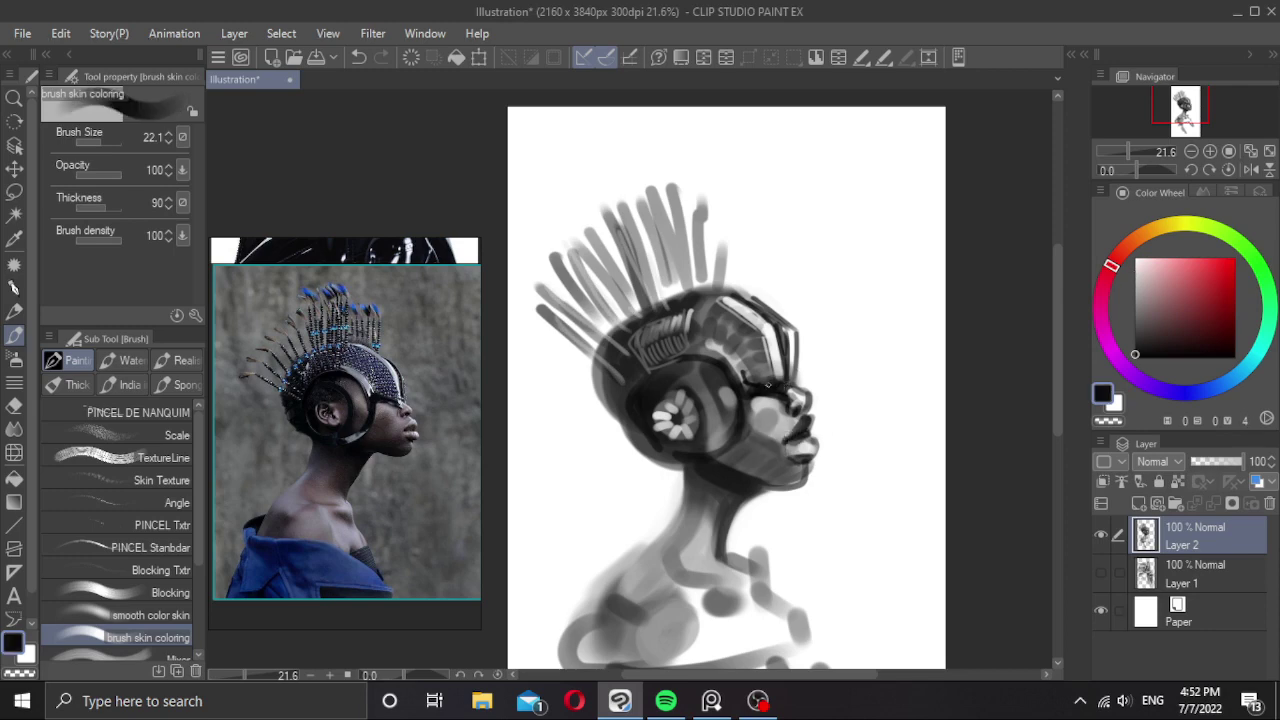
pyautogui.press(']')
pyautogui.press(']')
pyautogui.moveTo(539, 311)
pyautogui.mouseDown()
pyautogui.moveTo(548, 259)
pyautogui.moveTo(570, 265)
pyautogui.moveTo(576, 243)
pyautogui.moveTo(581, 258)
pyautogui.moveTo(614, 210)
pyautogui.moveTo(617, 245)
pyautogui.moveTo(623, 207)
pyautogui.moveTo(620, 227)
pyautogui.moveTo(667, 200)
pyautogui.mouseUp()
pyautogui.click(684, 198)
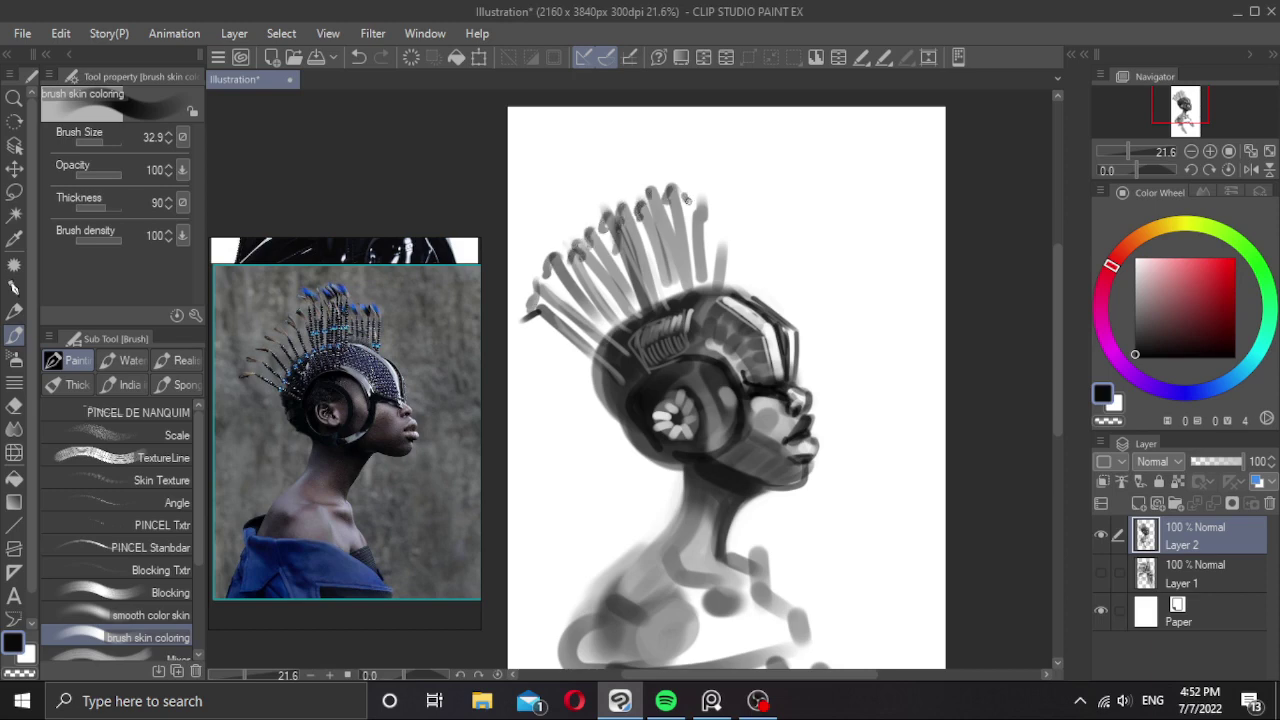
pyautogui.click(693, 199)
pyautogui.moveTo(755, 268); pyautogui.dragTo(680, 251)
pyautogui.moveTo(767, 317)
pyautogui.mouseDown()
pyautogui.moveTo(735, 302)
pyautogui.moveTo(771, 383)
pyautogui.mouseUp()
# Hide Layer 2 with the profile bust and add a new empty layer above it.
pyautogui.scroll(-4, 789, 290)
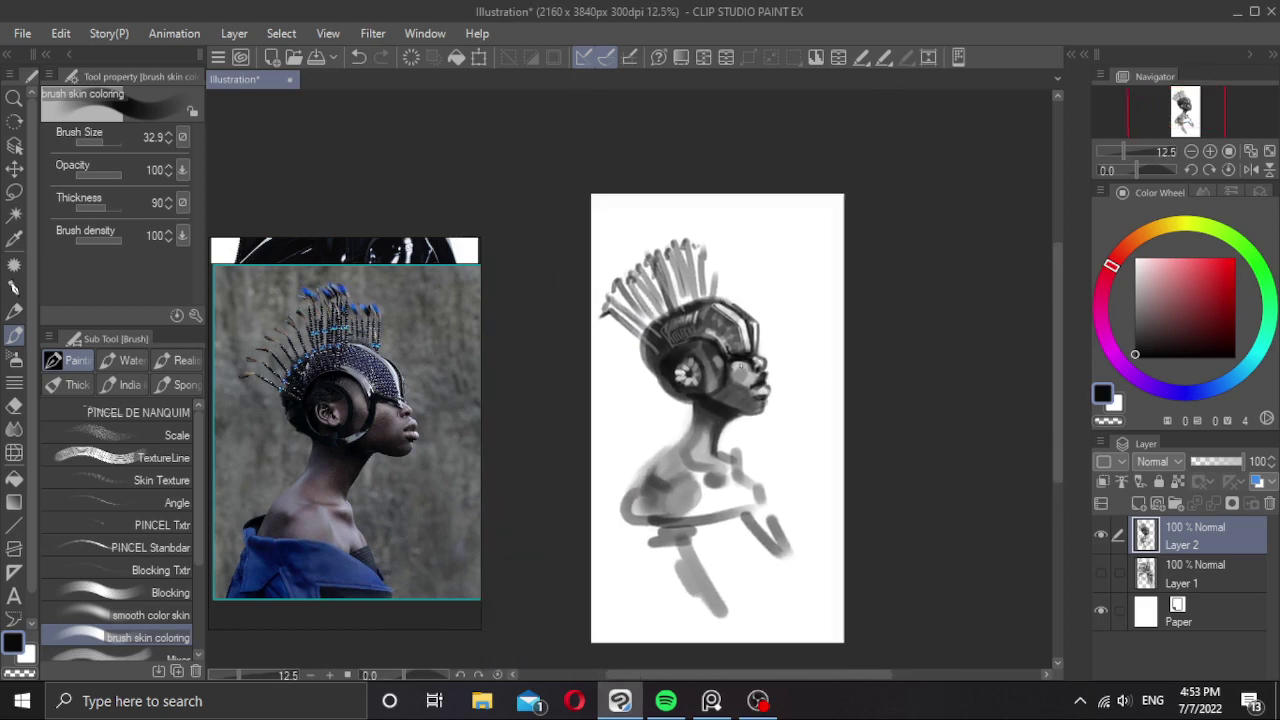
pyautogui.click(1099, 534)
pyautogui.click(1137, 504)
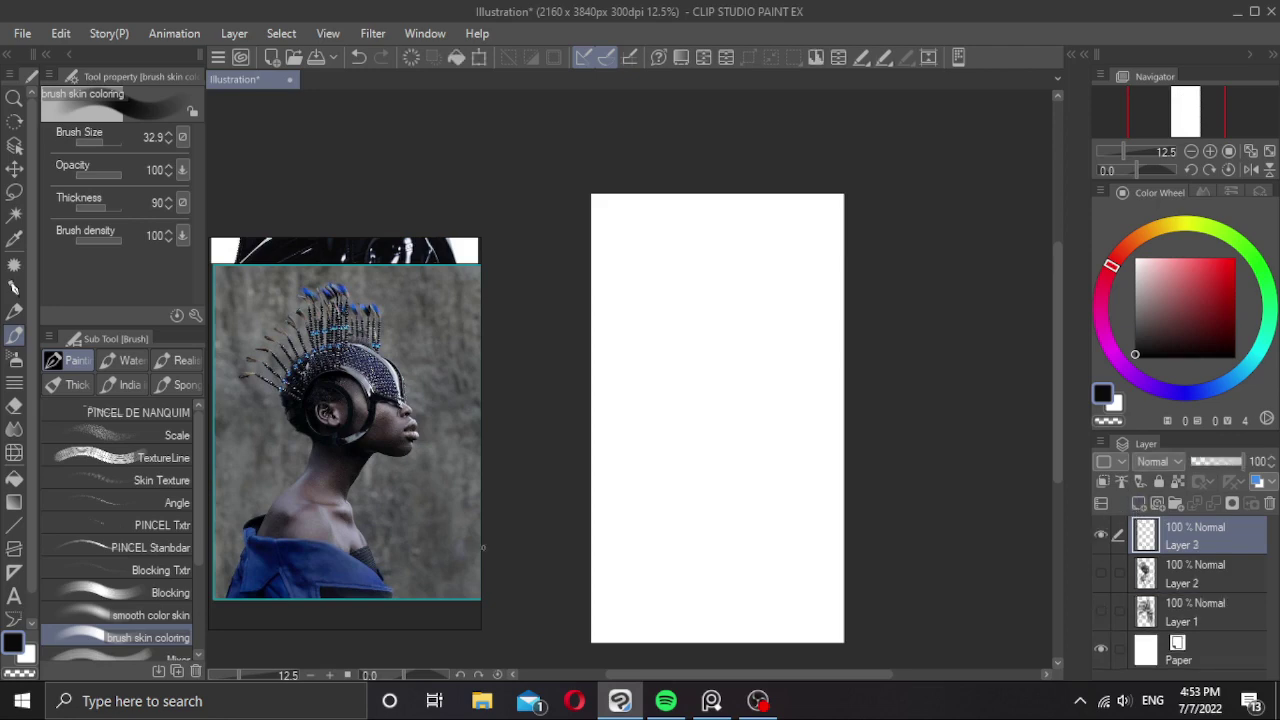
# Find the photo of the woman in the floral high-collared dress on the reference board and position it beside the canvas.
pyautogui.scroll(-4, 271, 481)
pyautogui.scroll(-3, 280, 500)
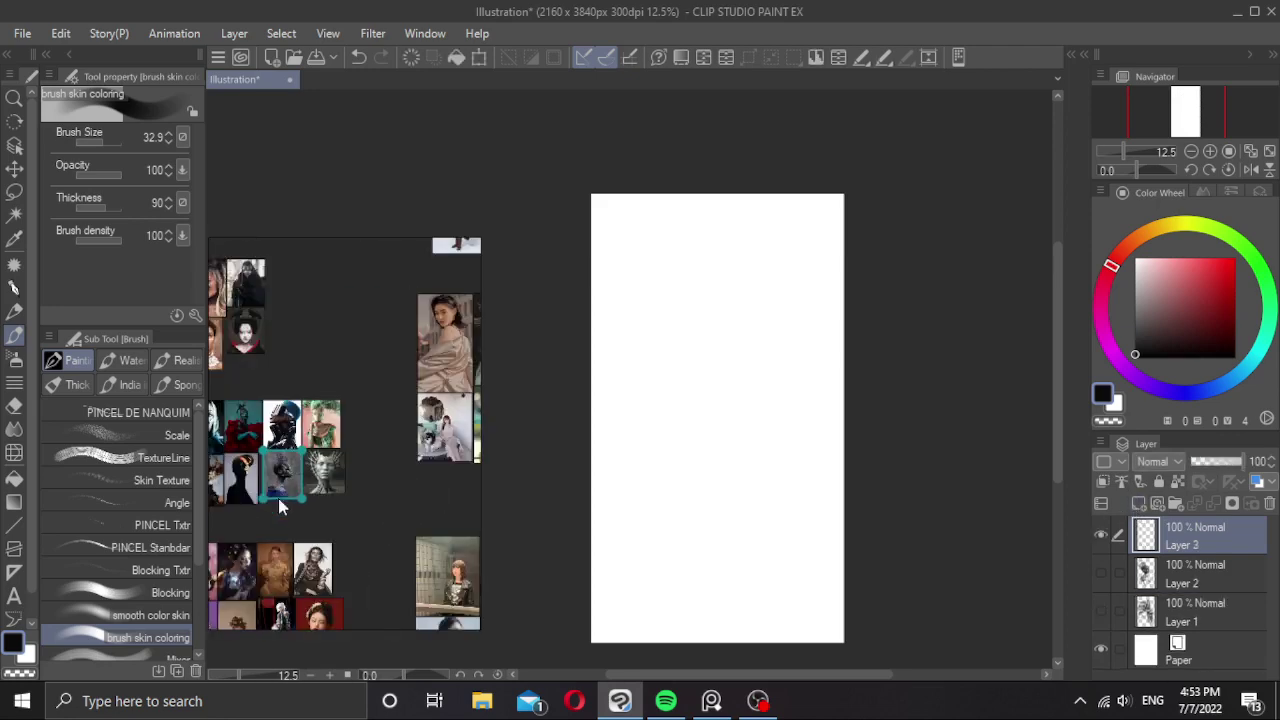
pyautogui.scroll(2, 375, 460)
pyautogui.doubleClick(370, 457)
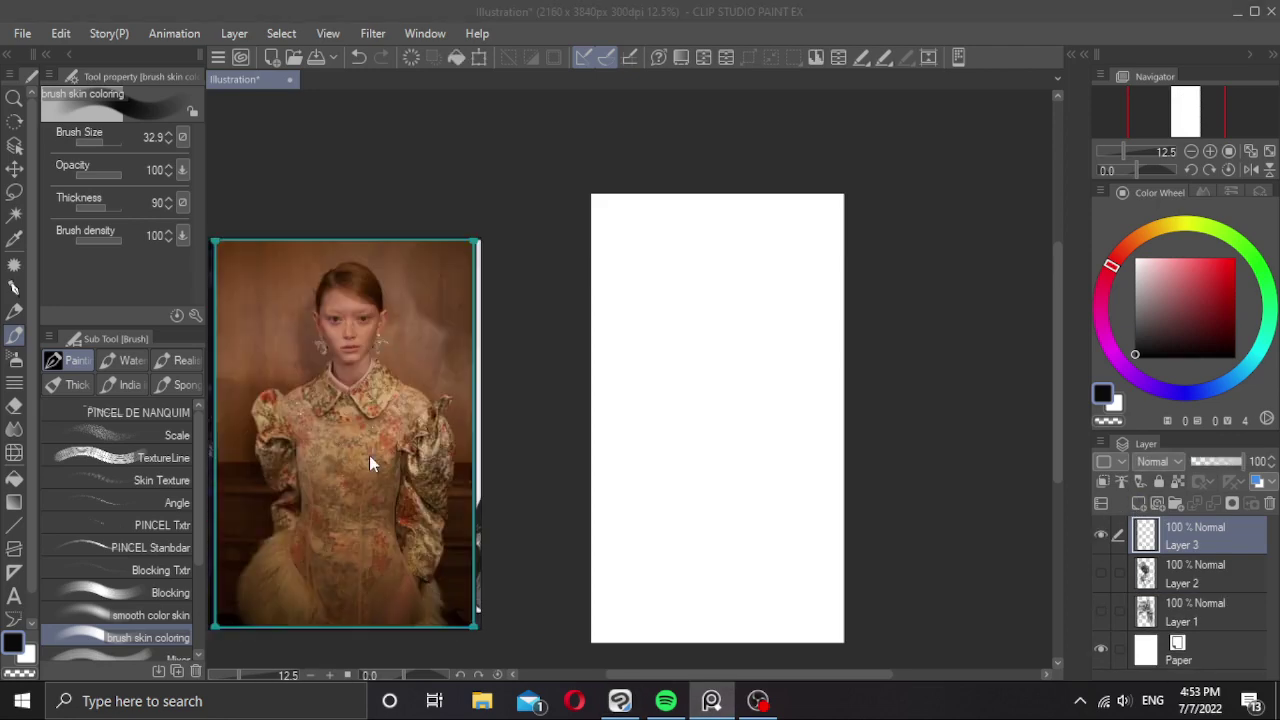
pyautogui.scroll(-4, 370, 457)
pyautogui.moveTo(370, 457); pyautogui.dragTo(358, 486)
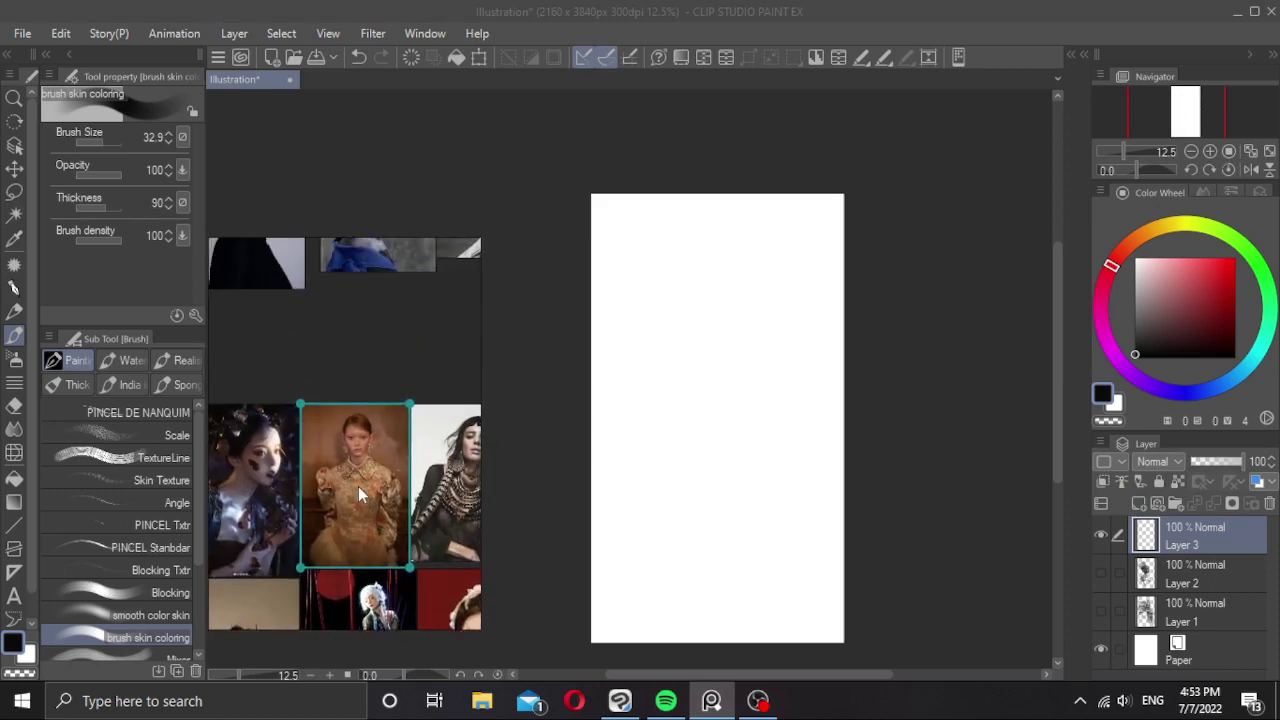
pyautogui.press('space')
pyautogui.press('space')
# Sketch an elongated oval head outline with a narrow chin on the new layer at brush size 32.9.
pyautogui.click(789, 363)
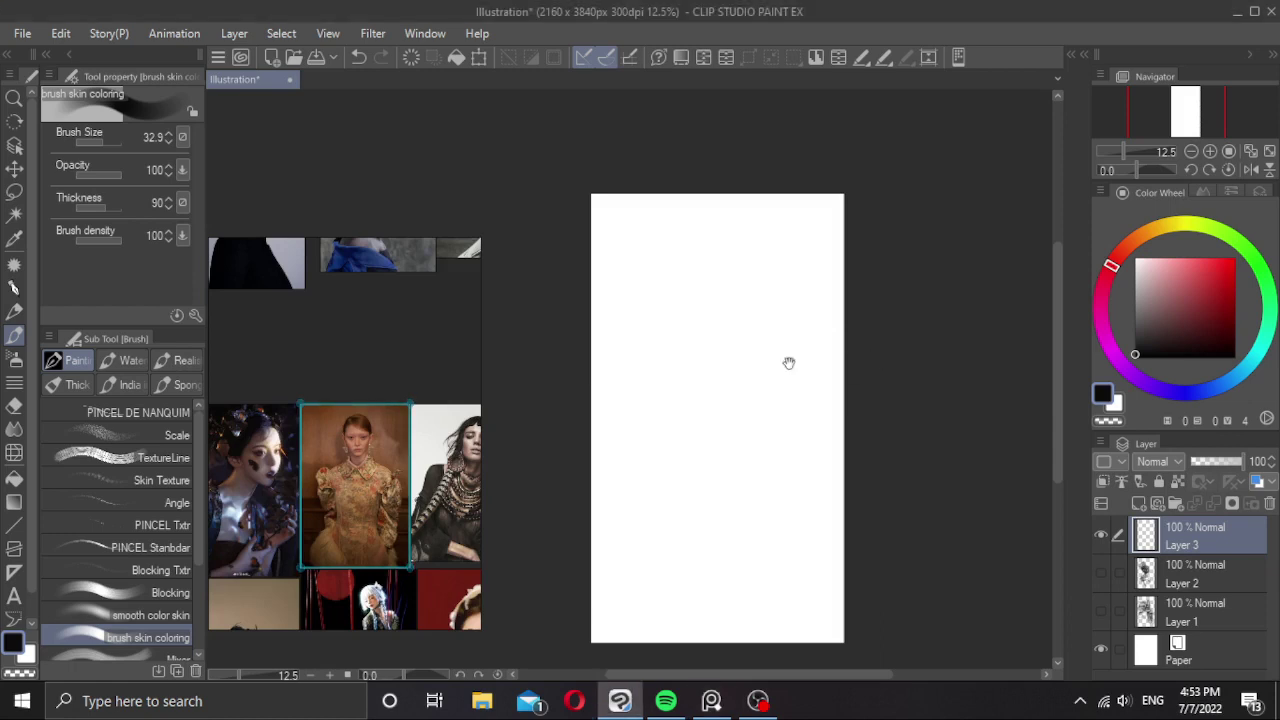
pyautogui.scroll(4, 788, 363)
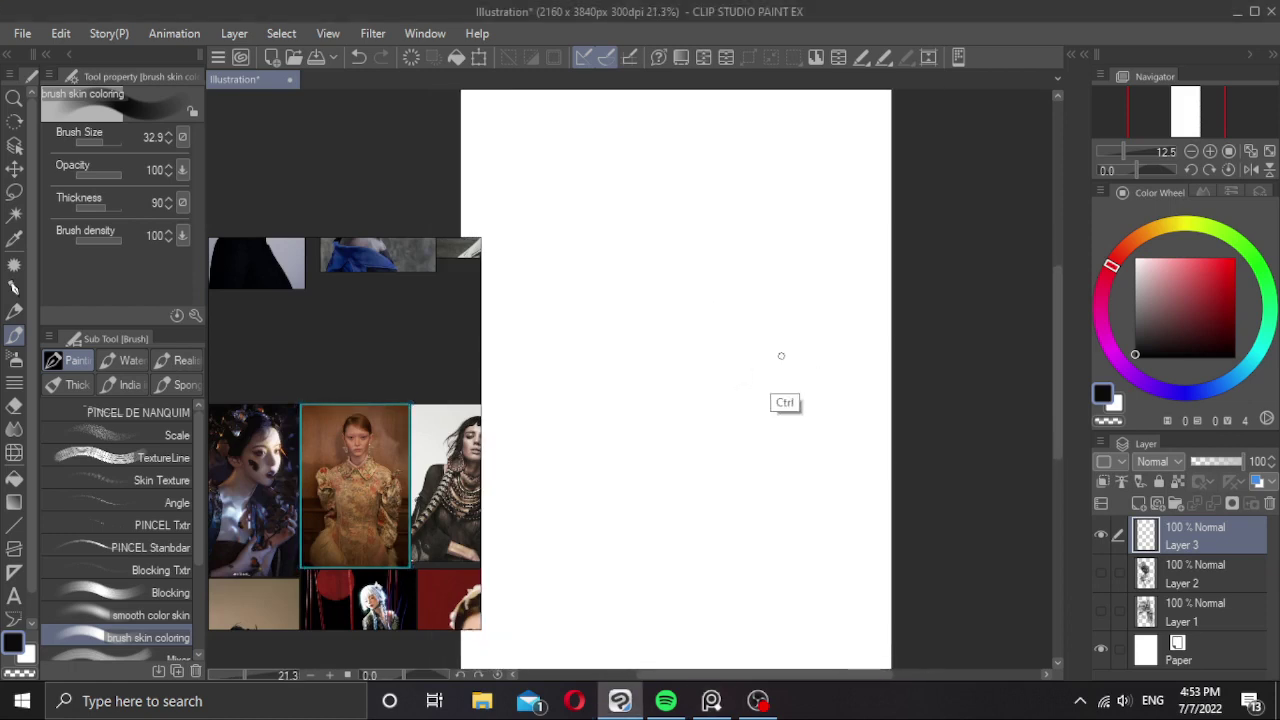
pyautogui.scroll(-3, 781, 355)
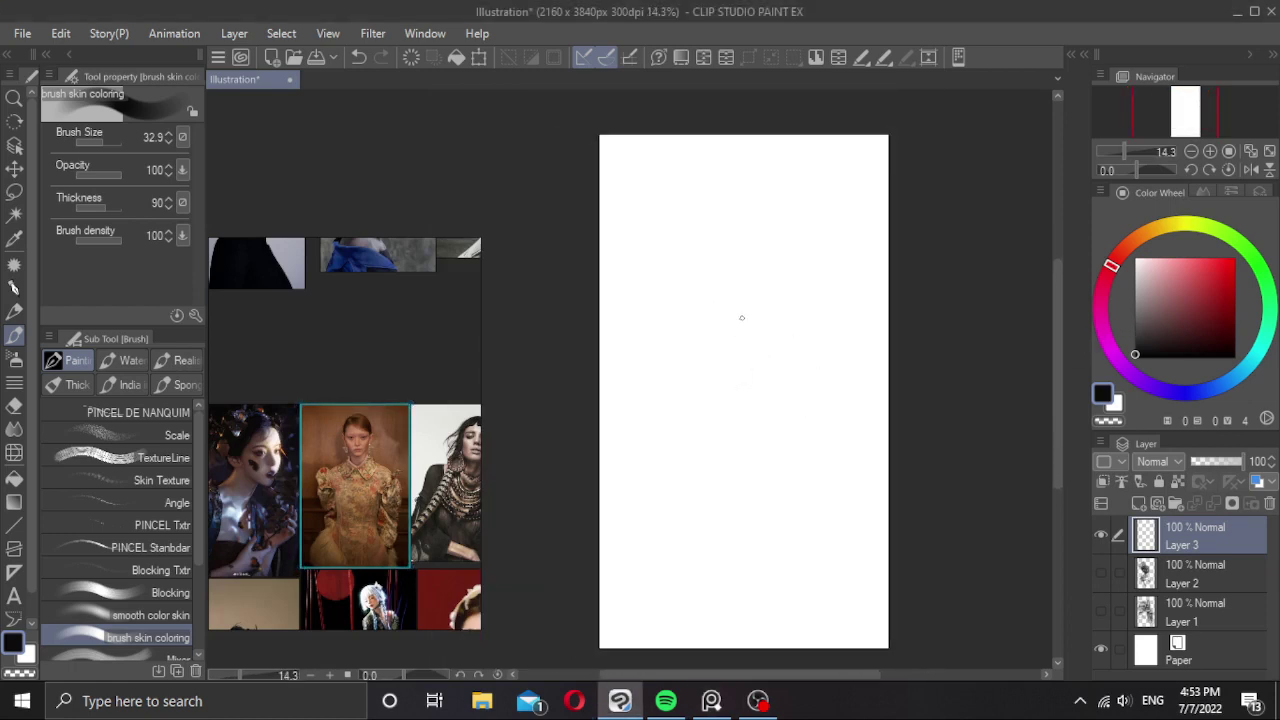
pyautogui.moveTo(711, 326)
pyautogui.mouseDown()
pyautogui.moveTo(748, 247)
pyautogui.moveTo(769, 293)
pyautogui.moveTo(737, 366)
pyautogui.moveTo(755, 366)
pyautogui.mouseUp()
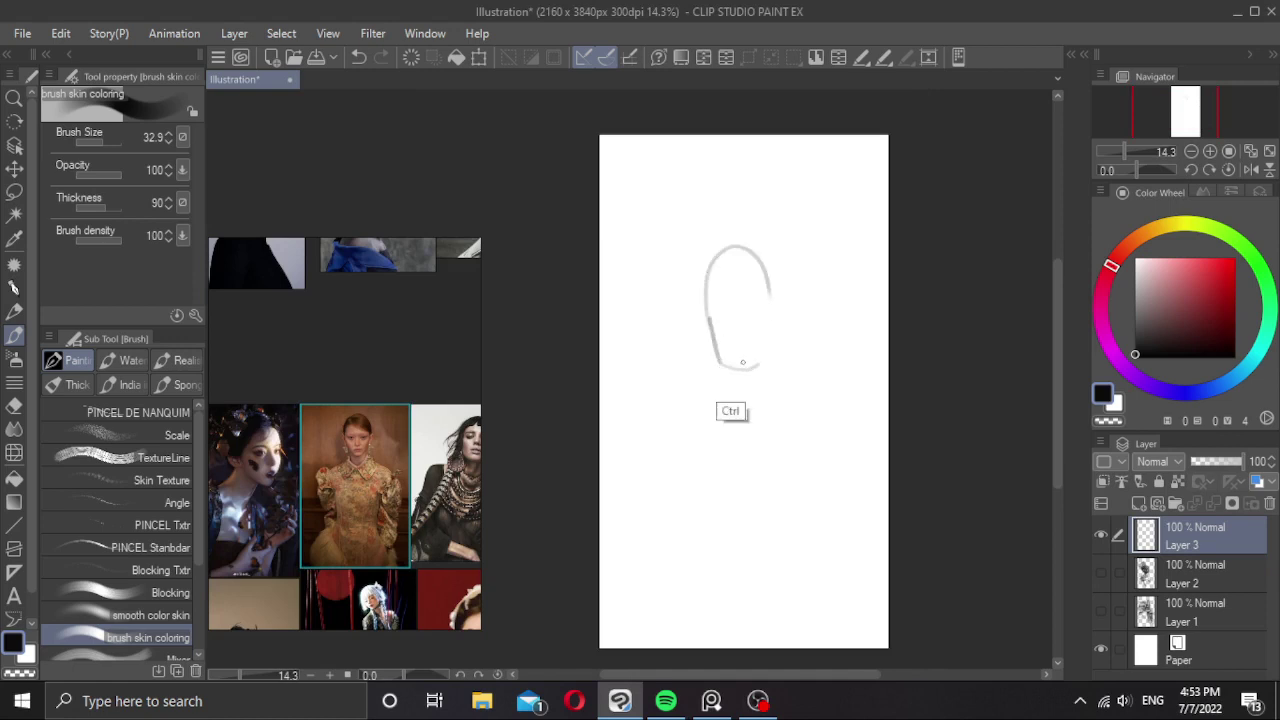
pyautogui.hotkey('ctrl', 'z')
pyautogui.moveTo(709, 312)
pyautogui.mouseDown()
pyautogui.moveTo(734, 374)
pyautogui.moveTo(755, 375)
pyautogui.moveTo(771, 281)
pyautogui.mouseUp()
pyautogui.moveTo(771, 282)
pyautogui.mouseDown()
pyautogui.moveTo(751, 374)
pyautogui.moveTo(719, 358)
pyautogui.moveTo(705, 293)
pyautogui.mouseUp()
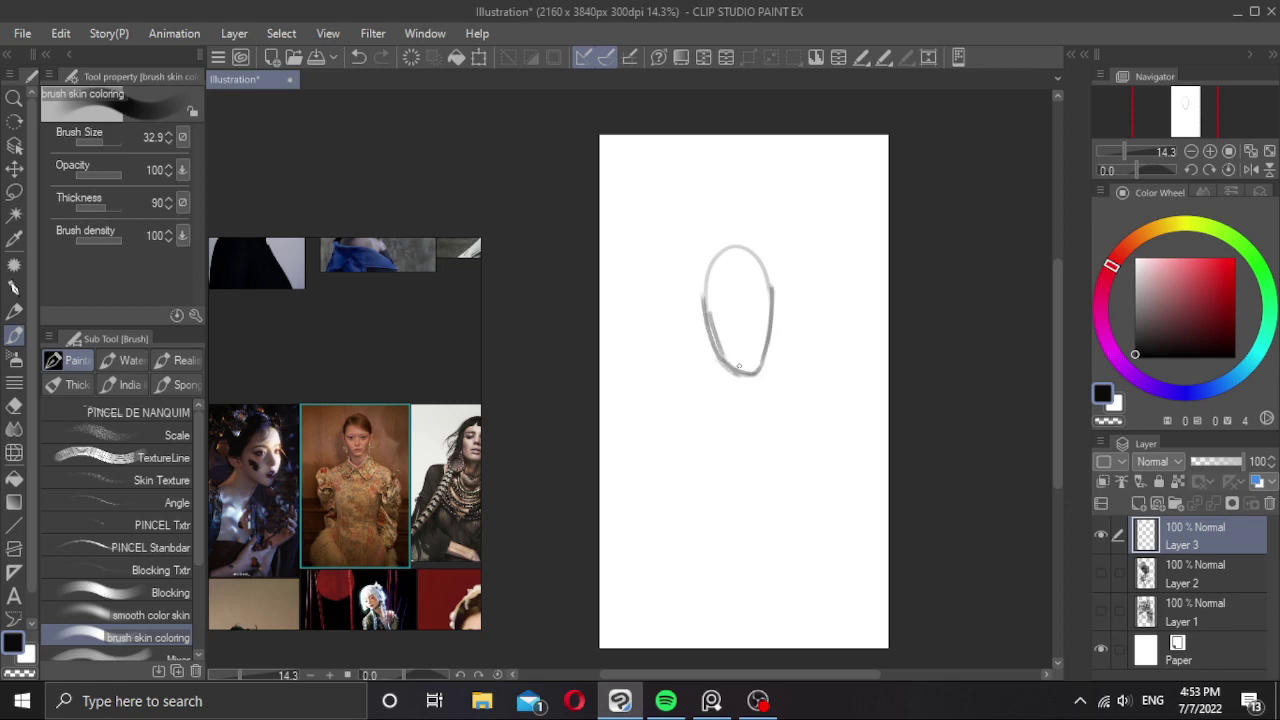
pyautogui.moveTo(734, 372); pyautogui.dragTo(763, 362)
pyautogui.hotkey('ctrl', 'z')
# Block in the eye sockets, nose and mouth inside the head outline at brush size 53.8.
pyautogui.keyDown('ctrl'); pyautogui.keyDown('alt'); pyautogui.moveTo(730, 314); pyautogui.dragTo(736, 315); pyautogui.keyUp('alt'); pyautogui.keyUp('ctrl')
pyautogui.moveTo(715, 315)
pyautogui.mouseDown()
pyautogui.moveTo(752, 312)
pyautogui.moveTo(742, 324)
pyautogui.mouseUp()
pyautogui.hotkey('ctrl', 'z')
pyautogui.moveTo(738, 317); pyautogui.dragTo(735, 334)
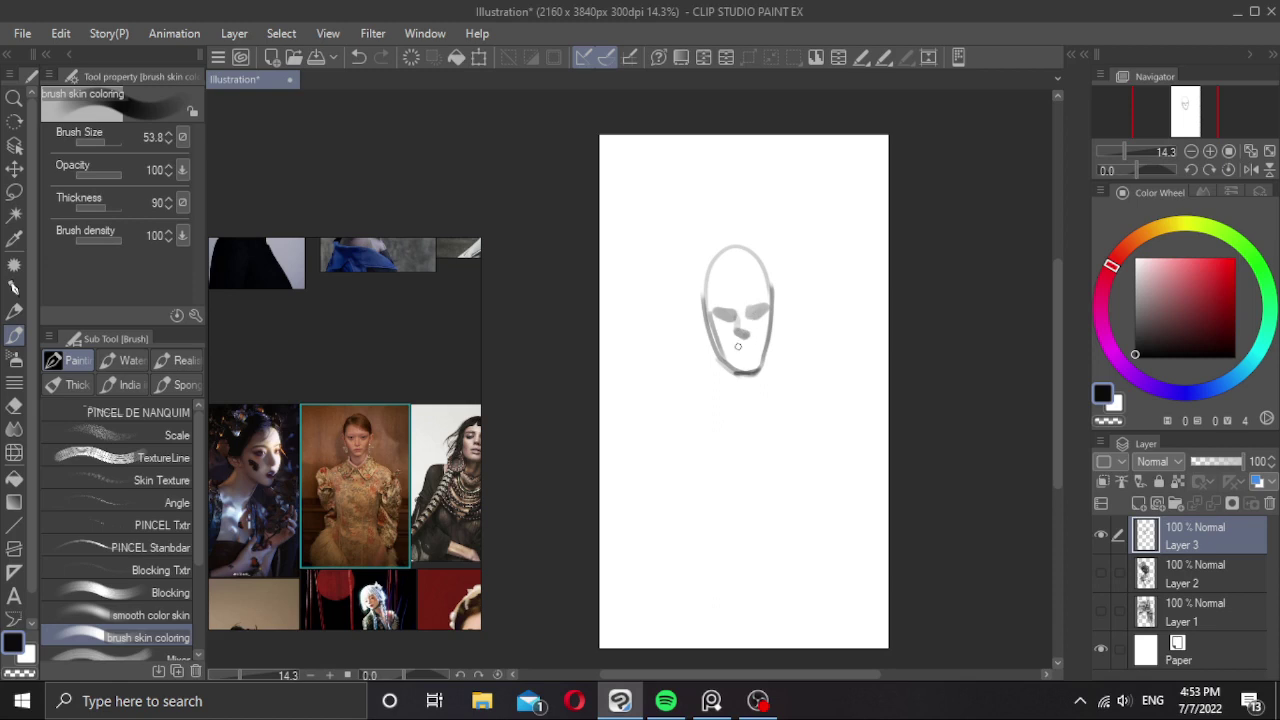
pyautogui.moveTo(738, 346)
pyautogui.mouseDown()
pyautogui.moveTo(756, 347)
pyautogui.moveTo(712, 328)
pyautogui.moveTo(730, 360)
pyautogui.moveTo(726, 344)
pyautogui.moveTo(769, 337)
pyautogui.moveTo(763, 368)
pyautogui.mouseUp()
pyautogui.hotkey('ctrl', 'z')
# Sketch the side-parted hair, ears and eyebrows and touch up the area below the mouth, ending at brush size 63.8.
pyautogui.moveTo(773, 318)
pyautogui.mouseDown()
pyautogui.moveTo(758, 366)
pyautogui.moveTo(766, 326)
pyautogui.moveTo(707, 303)
pyautogui.moveTo(722, 256)
pyautogui.moveTo(738, 251)
pyautogui.moveTo(702, 278)
pyautogui.moveTo(725, 268)
pyautogui.moveTo(768, 297)
pyautogui.mouseUp()
pyautogui.moveTo(731, 249)
pyautogui.mouseDown()
pyautogui.moveTo(773, 293)
pyautogui.moveTo(734, 265)
pyautogui.moveTo(737, 250)
pyautogui.moveTo(761, 266)
pyautogui.moveTo(775, 330)
pyautogui.mouseUp()
pyautogui.press('[')
pyautogui.press('[')
pyautogui.press('[')
pyautogui.moveTo(701, 302)
pyautogui.mouseDown()
pyautogui.moveTo(720, 327)
pyautogui.moveTo(732, 292)
pyautogui.moveTo(708, 305)
pyautogui.moveTo(761, 302)
pyautogui.moveTo(716, 316)
pyautogui.moveTo(765, 311)
pyautogui.mouseUp()
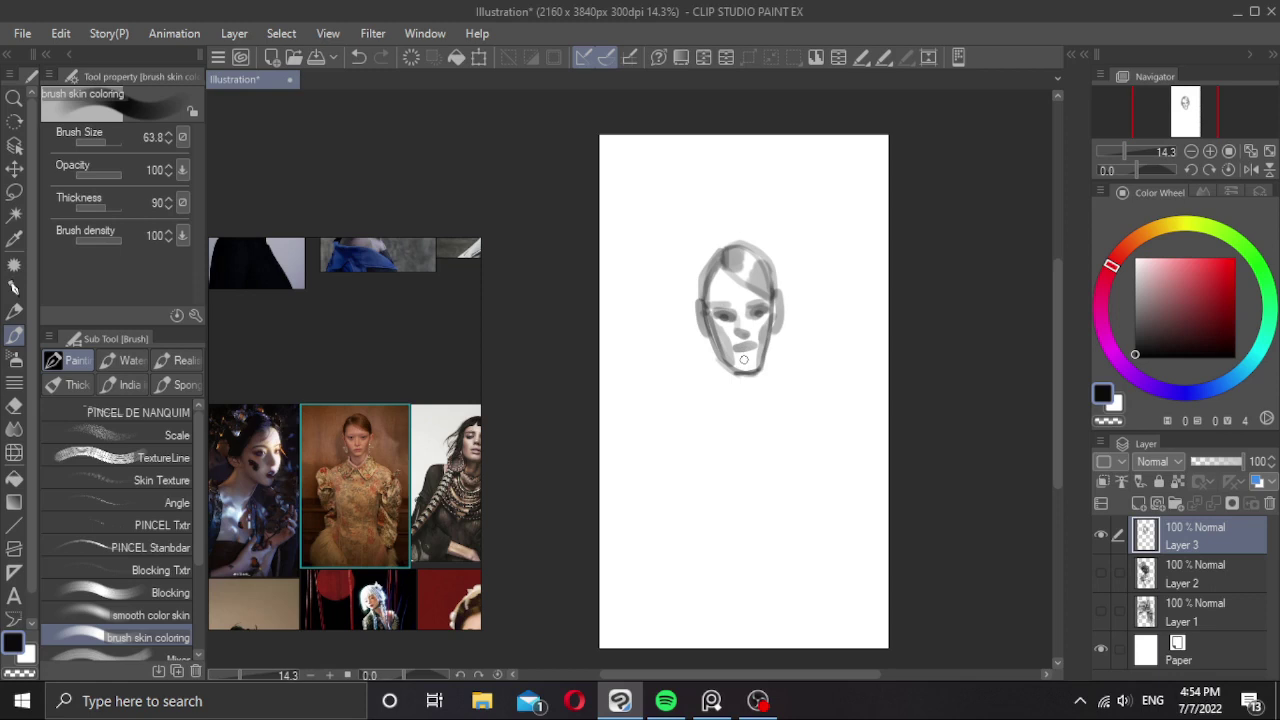
pyautogui.moveTo(741, 359); pyautogui.dragTo(745, 357)
# Sketch the neck, sloping shoulders and pointed collar below the head at brush size 63.8.
pyautogui.scroll(-2, 776, 362)
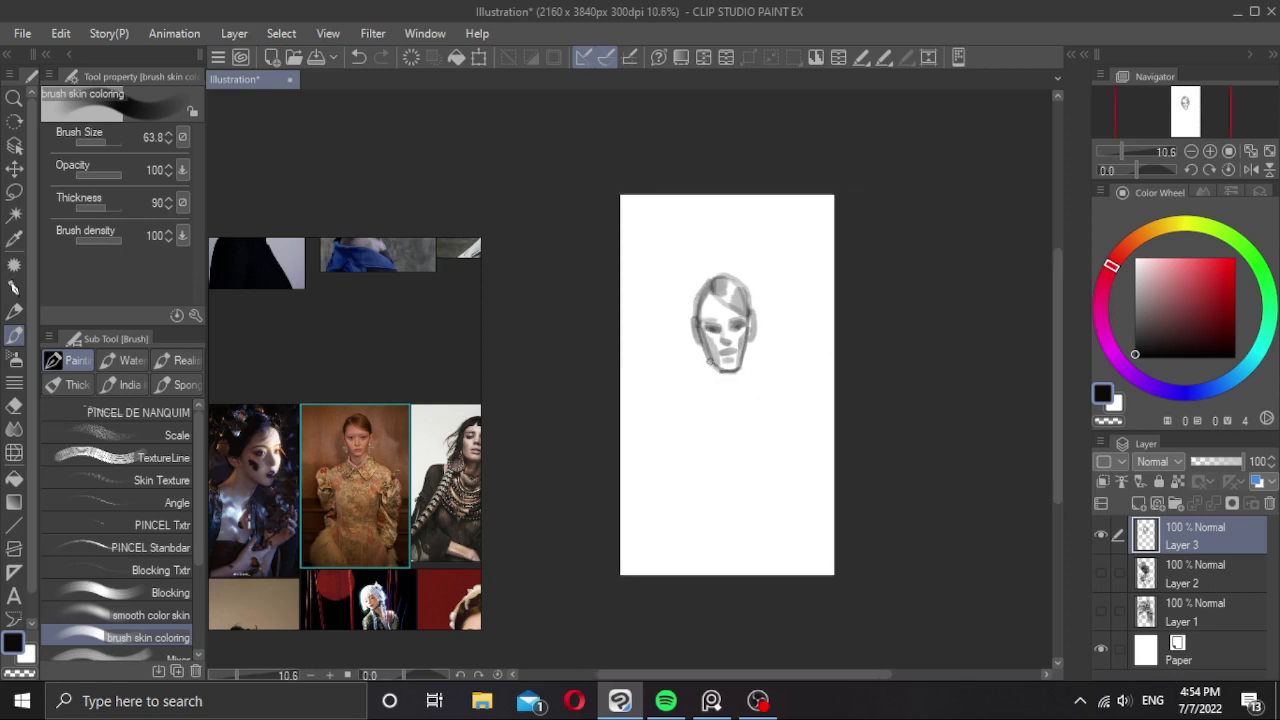
pyautogui.moveTo(710, 363)
pyautogui.mouseDown()
pyautogui.moveTo(725, 395)
pyautogui.moveTo(725, 368)
pyautogui.moveTo(729, 396)
pyautogui.moveTo(719, 370)
pyautogui.moveTo(730, 387)
pyautogui.moveTo(713, 379)
pyautogui.moveTo(677, 413)
pyautogui.moveTo(777, 401)
pyautogui.moveTo(742, 366)
pyautogui.moveTo(741, 391)
pyautogui.moveTo(773, 403)
pyautogui.mouseUp()
pyautogui.hotkey('ctrl', 'z')
pyautogui.hotkey('ctrl', 'z')
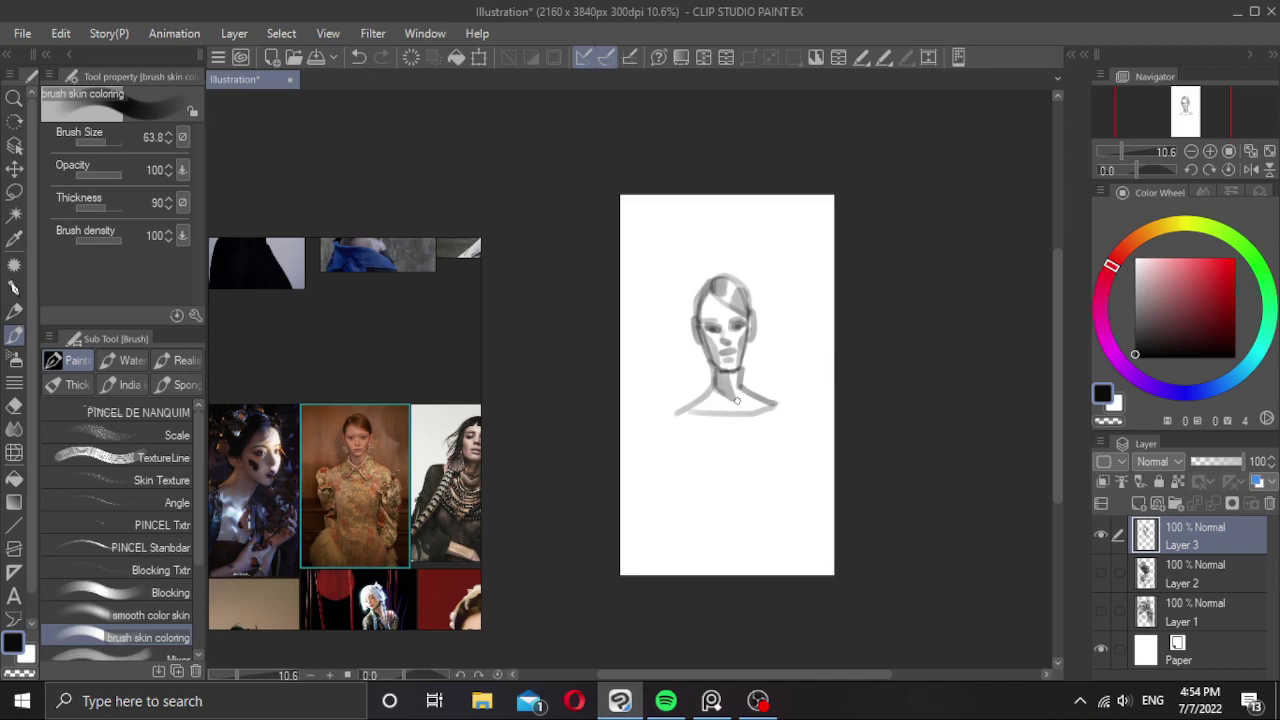
pyautogui.press('c')
pyautogui.moveTo(741, 385)
pyautogui.mouseDown()
pyautogui.moveTo(718, 424)
pyautogui.moveTo(696, 404)
pyautogui.moveTo(709, 377)
pyautogui.moveTo(703, 395)
pyautogui.moveTo(724, 394)
pyautogui.moveTo(721, 415)
pyautogui.moveTo(764, 386)
pyautogui.moveTo(747, 378)
pyautogui.moveTo(729, 402)
pyautogui.moveTo(738, 424)
pyautogui.moveTo(742, 371)
pyautogui.mouseUp()
# Outline the tapered torso from the shoulders to the waist and move the whole sketch higher on the page.
pyautogui.moveTo(676, 415); pyautogui.dragTo(724, 515)
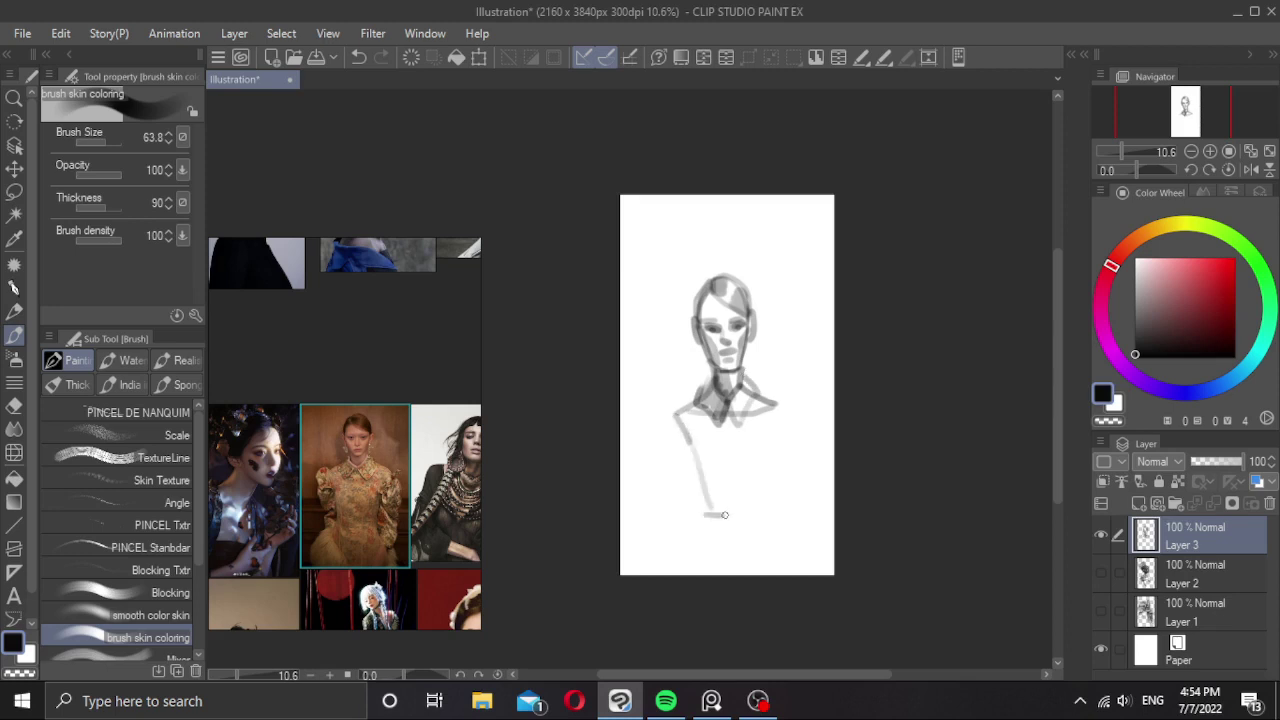
pyautogui.moveTo(778, 410); pyautogui.dragTo(726, 516)
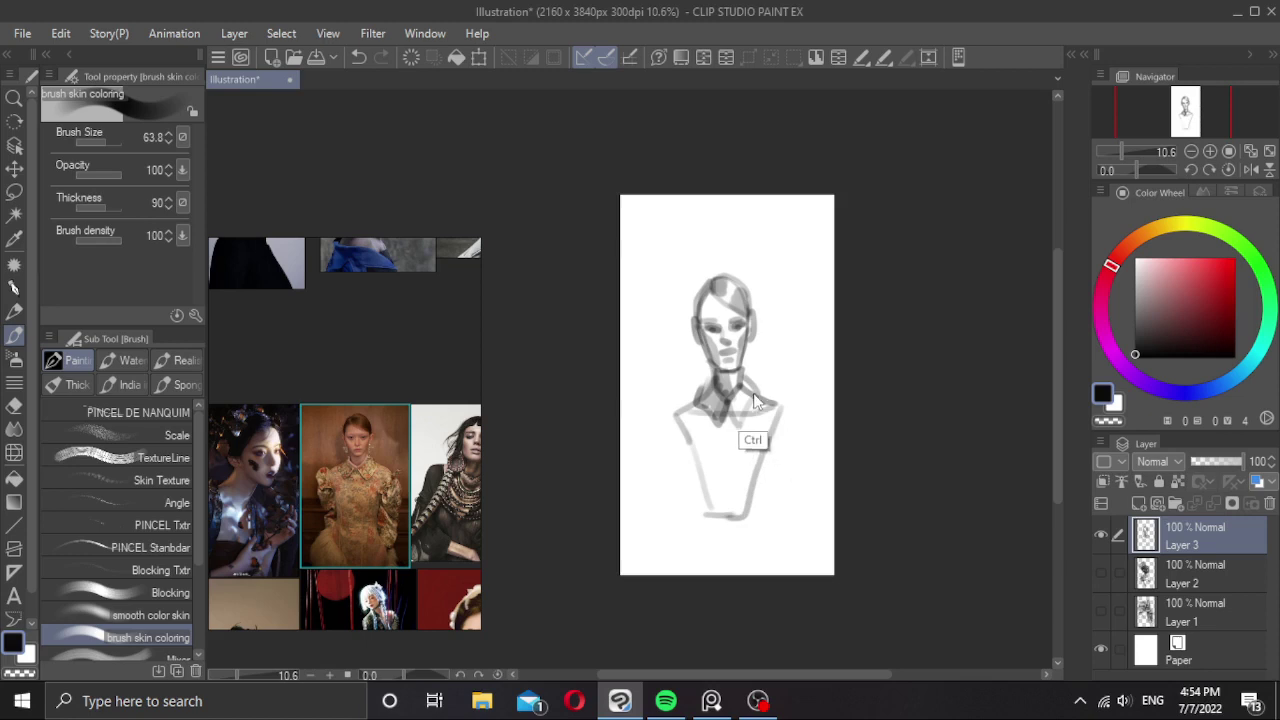
pyautogui.moveTo(758, 402); pyautogui.dragTo(754, 346)
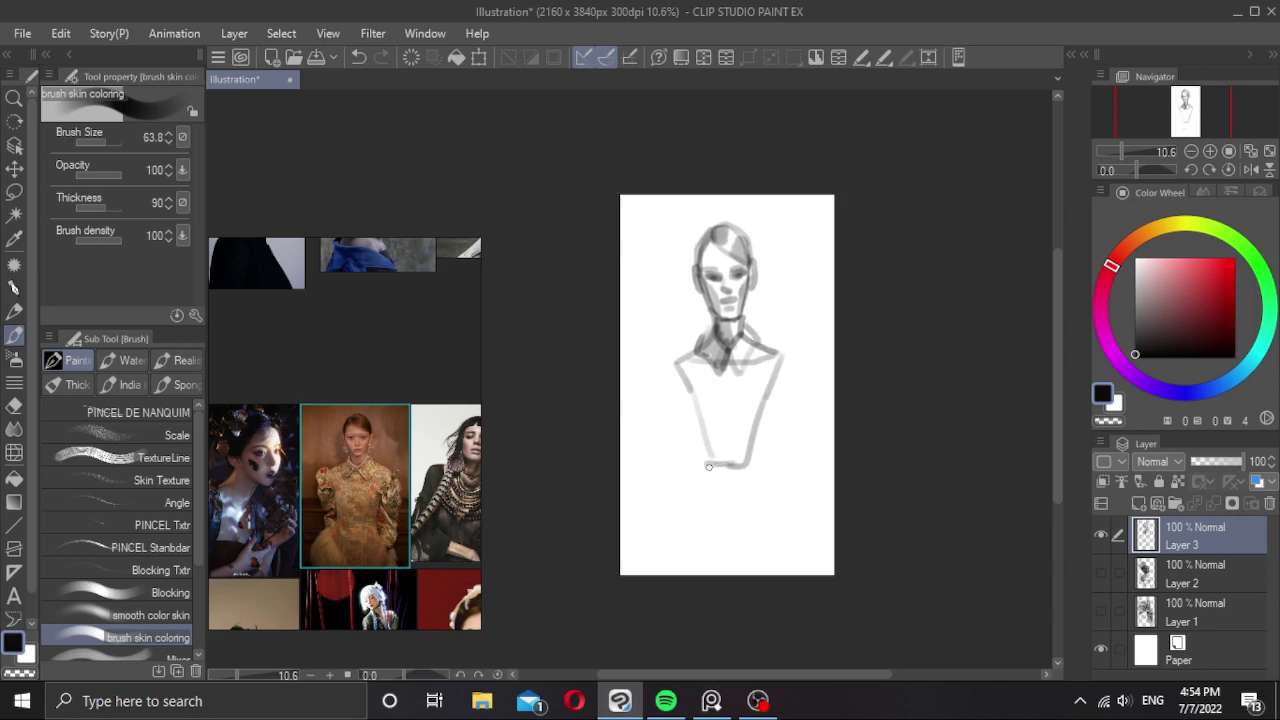
# Add the waistband and the boxy chest contour inside the torso outline.
pyautogui.moveTo(708, 466); pyautogui.dragTo(731, 473)
pyautogui.moveTo(692, 405)
pyautogui.mouseDown()
pyautogui.moveTo(718, 387)
pyautogui.moveTo(764, 388)
pyautogui.moveTo(689, 420)
pyautogui.moveTo(702, 461)
pyautogui.mouseUp()
pyautogui.hotkey('ctrl', 'z')
pyautogui.moveTo(689, 418)
pyautogui.mouseDown()
pyautogui.moveTo(713, 445)
pyautogui.moveTo(754, 436)
pyautogui.mouseUp()
# Complete the chest contour and draw both flaring skirt lines from the waist toward the bottom of the page.
pyautogui.moveTo(767, 390)
pyautogui.mouseDown()
pyautogui.moveTo(761, 432)
pyautogui.moveTo(699, 491)
pyautogui.moveTo(680, 556)
pyautogui.mouseUp()
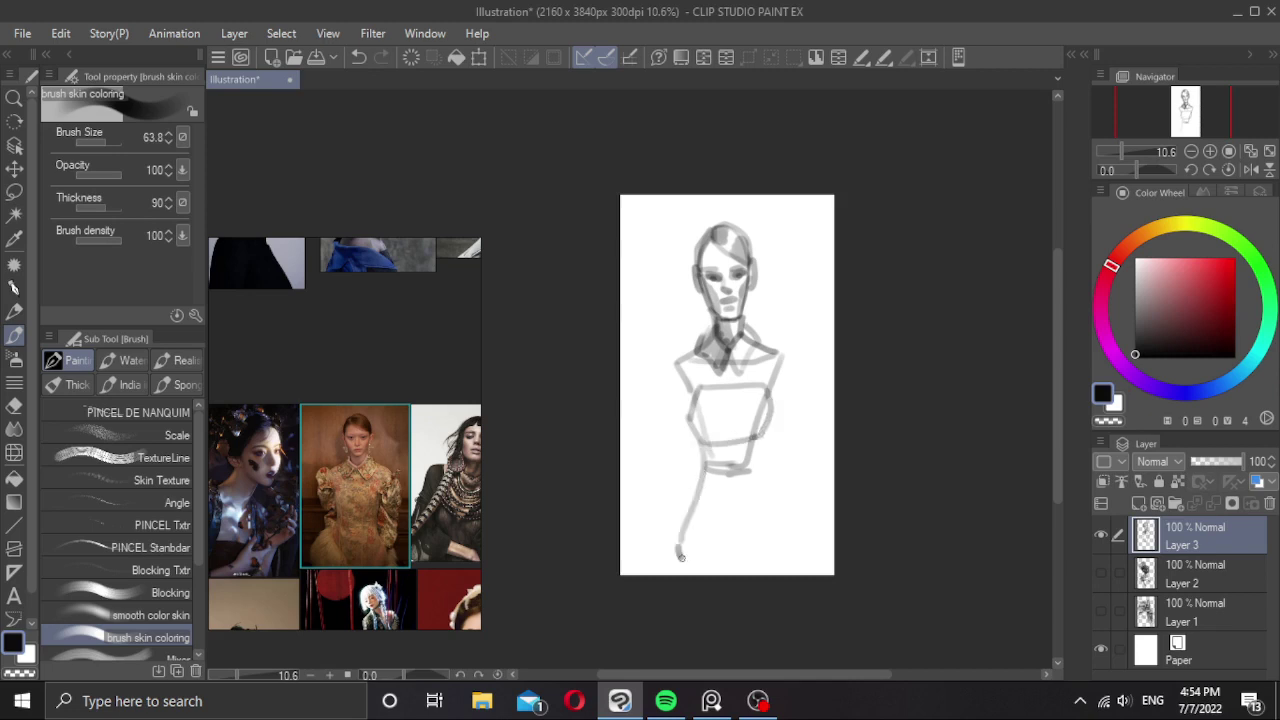
pyautogui.moveTo(760, 432); pyautogui.dragTo(758, 466)
pyautogui.hotkey('ctrl', 'z')
pyautogui.click(760, 438)
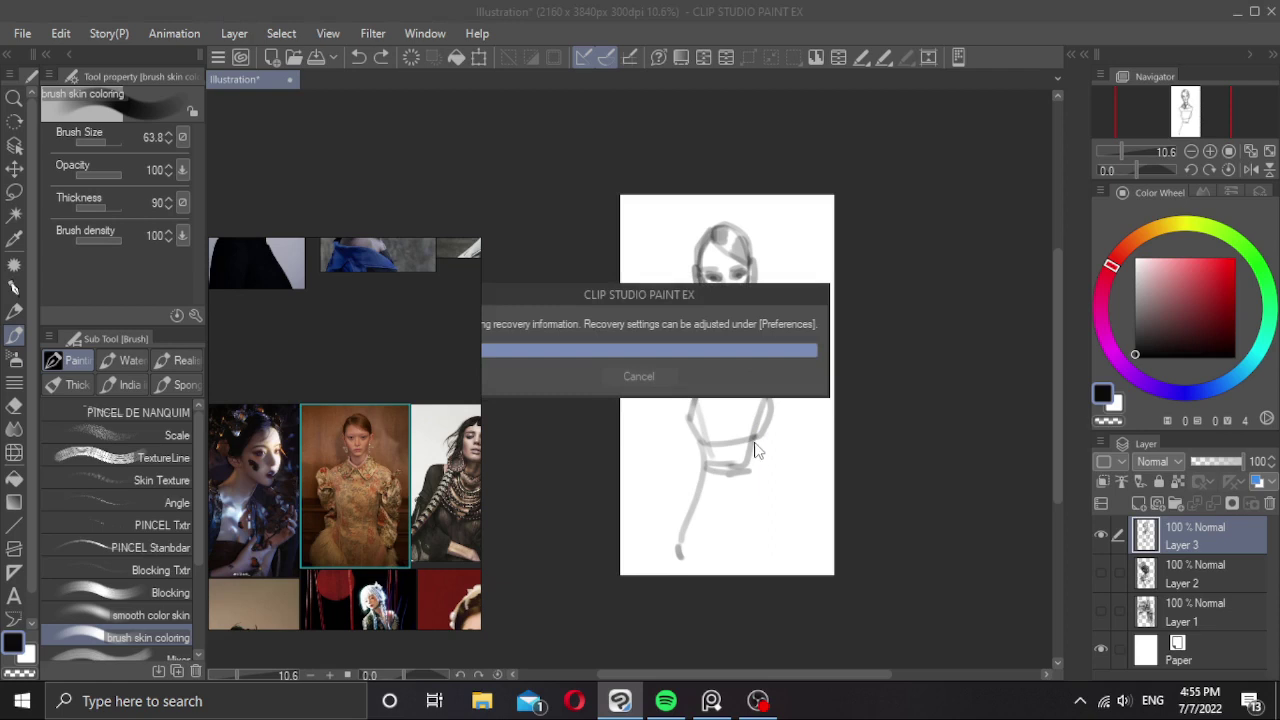
pyautogui.moveTo(754, 452); pyautogui.dragTo(786, 548)
# Outline both arms with puffed shoulders, wide sleeves and cuffs ending beside the skirt.
pyautogui.moveTo(676, 366)
pyautogui.mouseDown()
pyautogui.moveTo(660, 354)
pyautogui.moveTo(639, 379)
pyautogui.moveTo(652, 458)
pyautogui.moveTo(693, 500)
pyautogui.mouseUp()
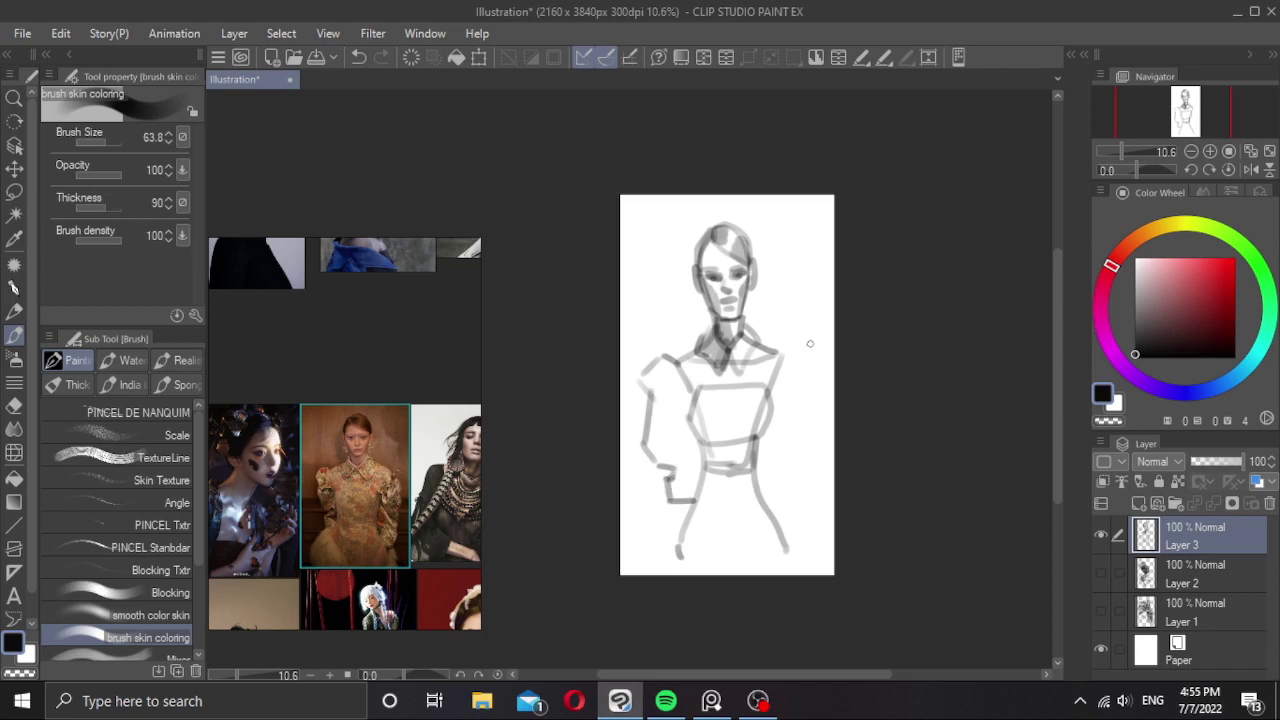
pyautogui.moveTo(771, 419)
pyautogui.mouseDown()
pyautogui.moveTo(802, 471)
pyautogui.moveTo(811, 396)
pyautogui.mouseUp()
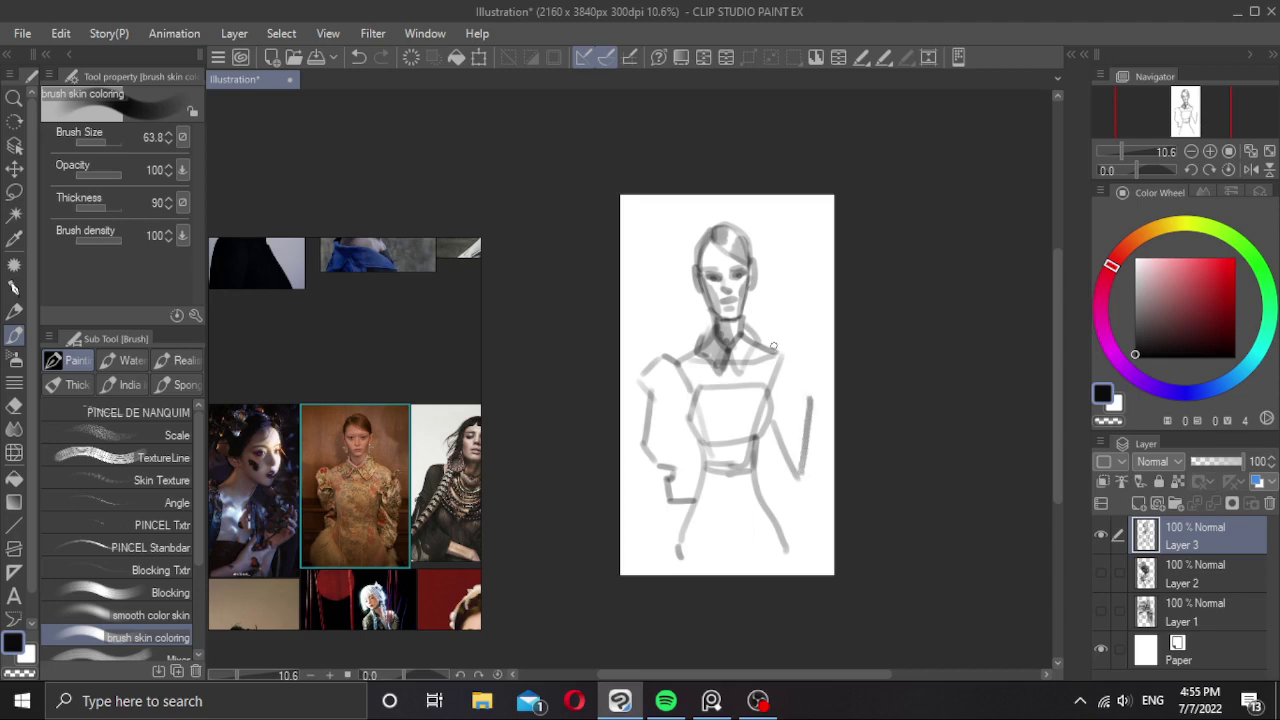
pyautogui.moveTo(784, 341); pyautogui.dragTo(812, 408)
pyautogui.moveTo(765, 454)
pyautogui.mouseDown()
pyautogui.moveTo(811, 496)
pyautogui.moveTo(804, 516)
pyautogui.moveTo(776, 522)
pyautogui.mouseUp()
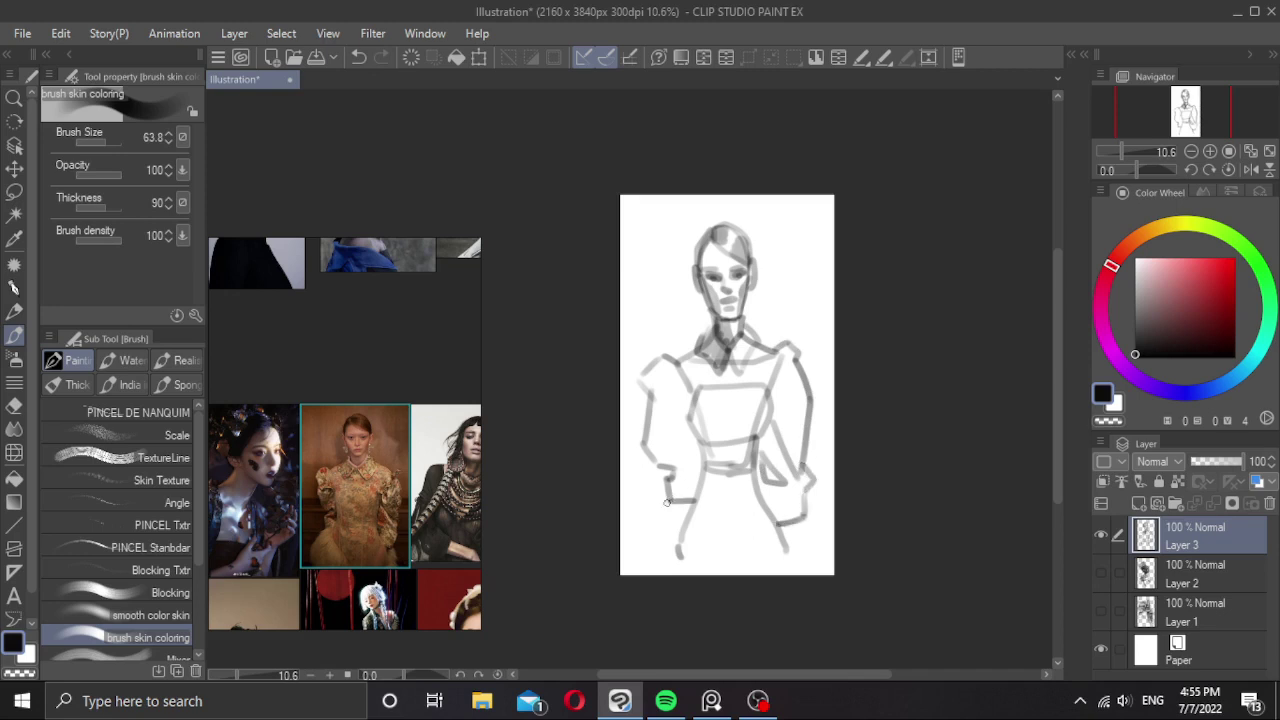
# Shade the lower parts of both sleeves in grey and darken the folds at the cuffs.
pyautogui.moveTo(667, 502)
pyautogui.mouseDown()
pyautogui.moveTo(666, 526)
pyautogui.moveTo(695, 478)
pyautogui.mouseUp()
pyautogui.moveTo(690, 416)
pyautogui.mouseDown()
pyautogui.moveTo(662, 420)
pyautogui.moveTo(681, 486)
pyautogui.mouseUp()
pyautogui.moveTo(768, 460)
pyautogui.mouseDown()
pyautogui.moveTo(778, 480)
pyautogui.moveTo(771, 465)
pyautogui.moveTo(798, 458)
pyautogui.moveTo(787, 405)
pyautogui.moveTo(797, 440)
pyautogui.mouseUp()
# Paint a broad grey shadow across the lower chest at brush size 319.6.
pyautogui.keyDown('ctrl'); pyautogui.keyDown('alt'); pyautogui.moveTo(735, 372); pyautogui.dragTo(726, 367); pyautogui.keyUp('alt'); pyautogui.keyUp('ctrl')
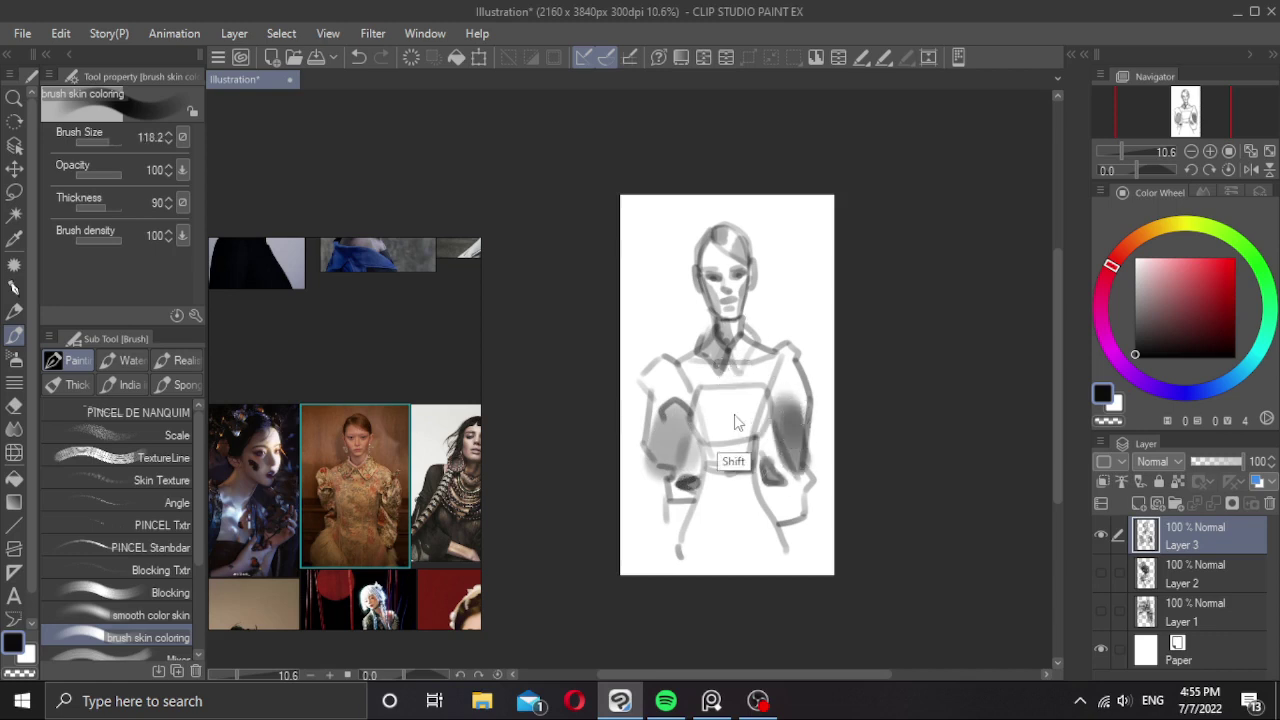
pyautogui.keyDown('ctrl'); pyautogui.keyDown('alt'); pyautogui.moveTo(737, 418); pyautogui.dragTo(750, 423); pyautogui.keyUp('alt'); pyautogui.keyUp('ctrl')
pyautogui.moveTo(736, 431); pyautogui.dragTo(752, 432)
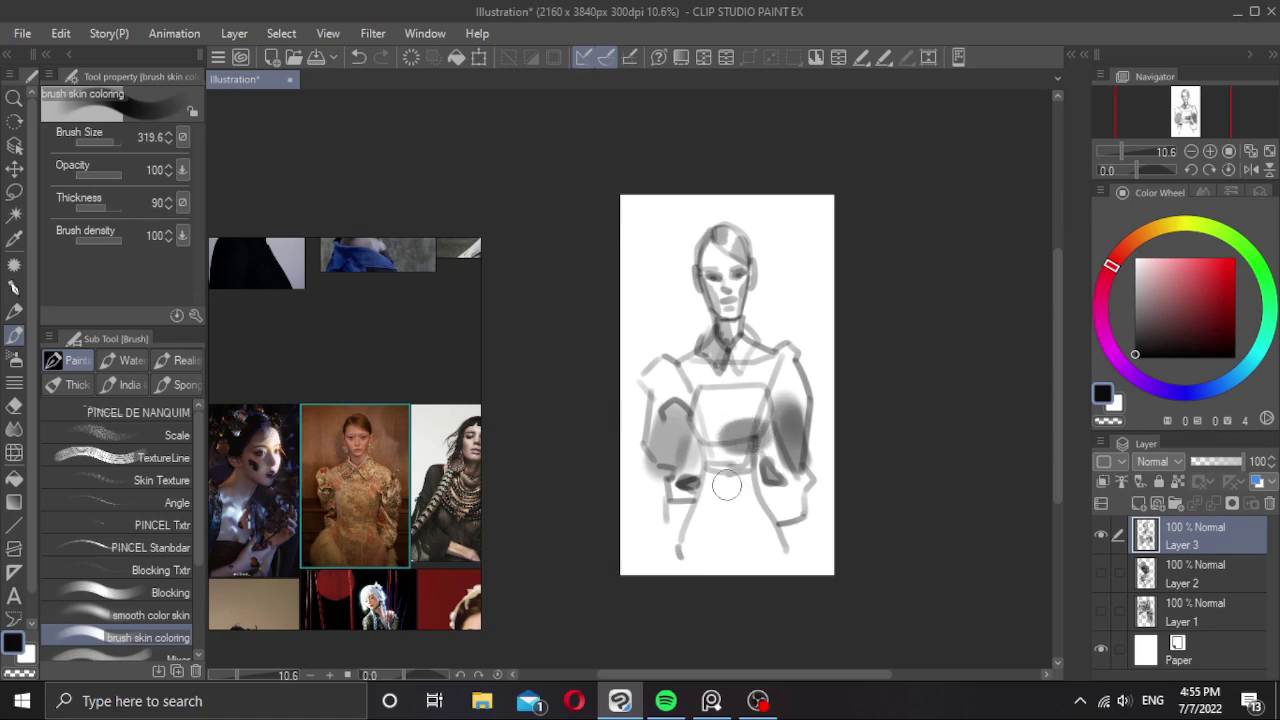
# Shade the skirt front and draw the flared outer skirt edges below the cuffs, using brush sizes including 132.1 and 253.7.
pyautogui.moveTo(715, 548)
pyautogui.keyDown('ctrl'); pyautogui.keyDown('alt'); pyautogui.mouseDown()
pyautogui.moveTo(736, 560)
pyautogui.moveTo(649, 532)
pyautogui.moveTo(655, 517)
pyautogui.moveTo(617, 564)
pyautogui.mouseUp(); pyautogui.keyUp('alt'); pyautogui.keyUp('ctrl')
pyautogui.hotkey('ctrl', 'z')
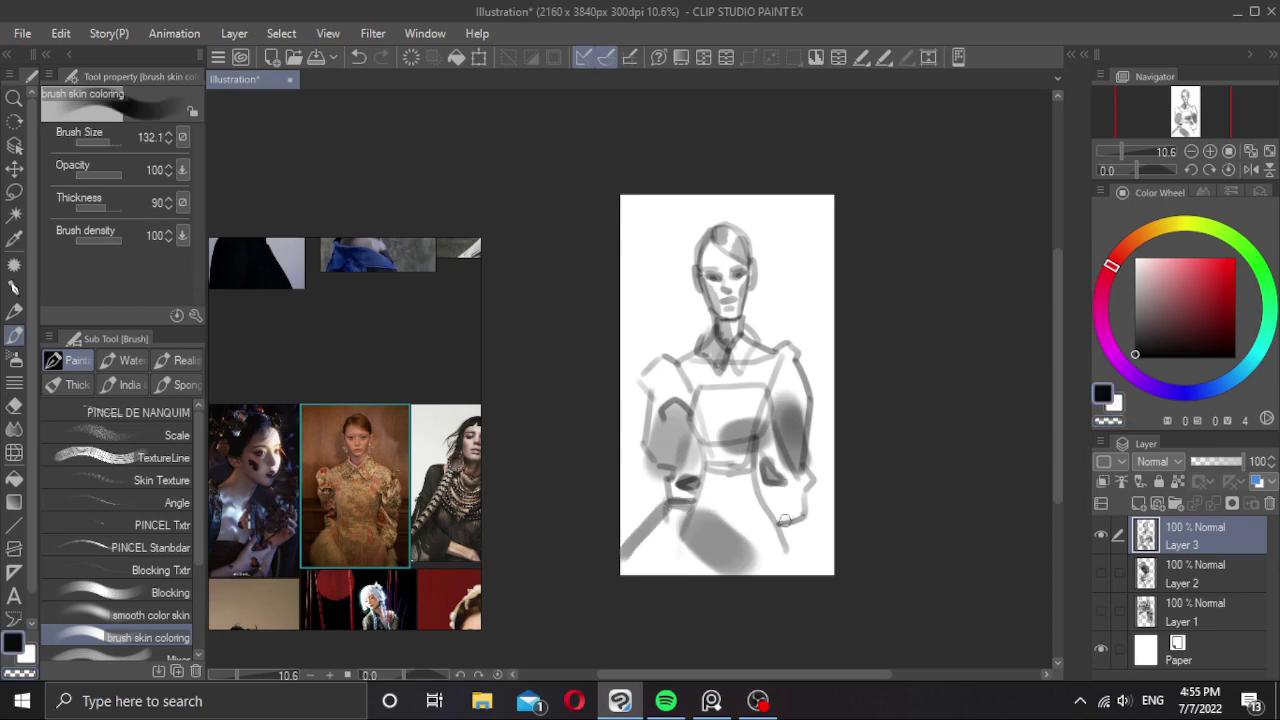
pyautogui.moveTo(776, 526)
pyautogui.mouseDown()
pyautogui.moveTo(807, 514)
pyautogui.moveTo(830, 565)
pyautogui.mouseUp()
pyautogui.moveTo(655, 561)
pyautogui.keyDown('ctrl'); pyautogui.keyDown('alt'); pyautogui.mouseDown()
pyautogui.moveTo(657, 550)
pyautogui.moveTo(628, 572)
pyautogui.moveTo(666, 575)
pyautogui.mouseUp(); pyautogui.keyUp('alt'); pyautogui.keyUp('ctrl')
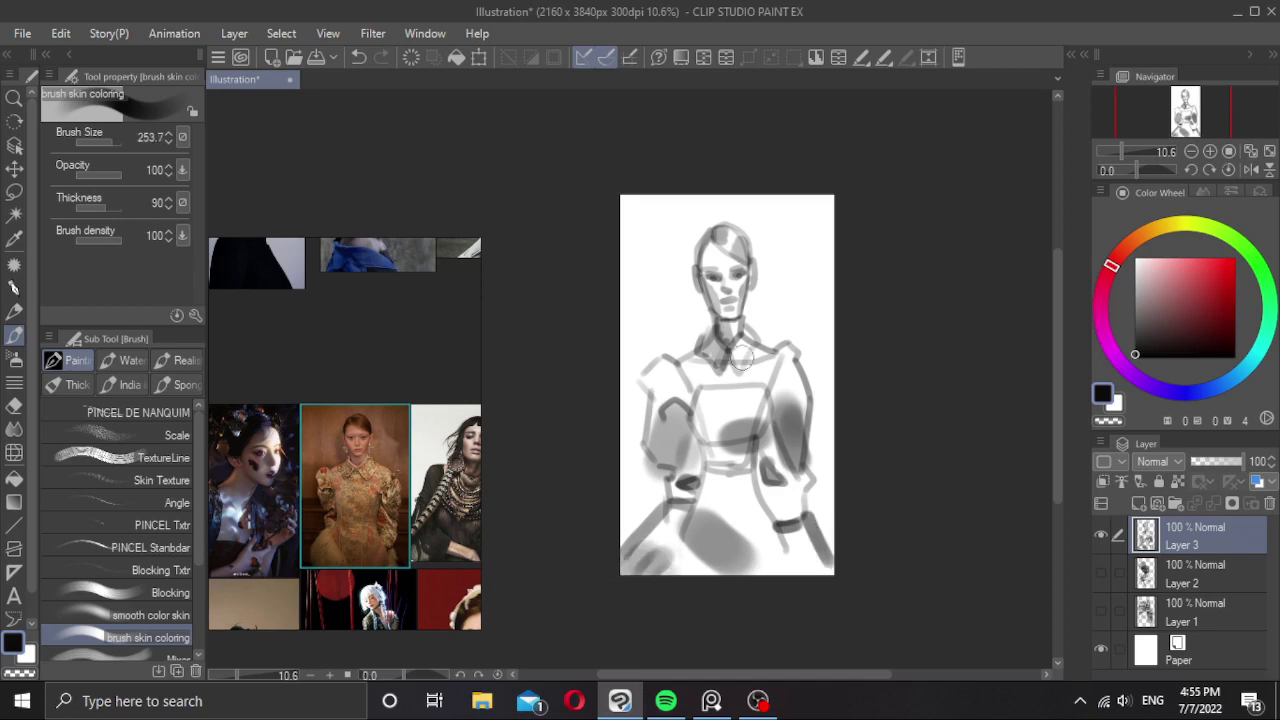
# Erase overlapping torso lines with the transparent colour at brush size 81.4 and return to near-black at brush size 158.0.
pyautogui.keyDown('ctrl'); pyautogui.moveTo(741, 325); pyautogui.dragTo(748, 326); pyautogui.keyUp('ctrl')
pyautogui.moveTo(727, 434)
pyautogui.keyDown('ctrl'); pyautogui.keyDown('alt'); pyautogui.mouseDown()
pyautogui.moveTo(710, 430)
pyautogui.moveTo(698, 447)
pyautogui.mouseUp(); pyautogui.keyUp('alt'); pyautogui.keyUp('ctrl')
pyautogui.press('c')
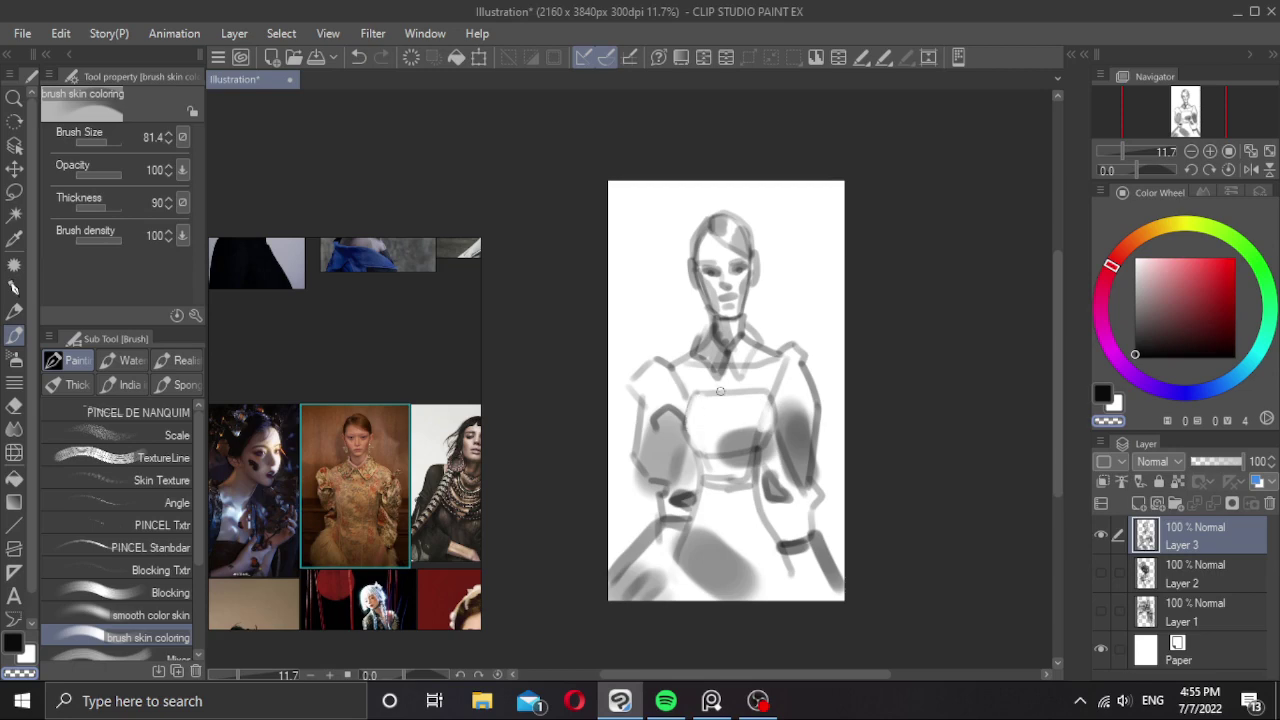
pyautogui.press('x')
pyautogui.press(']')
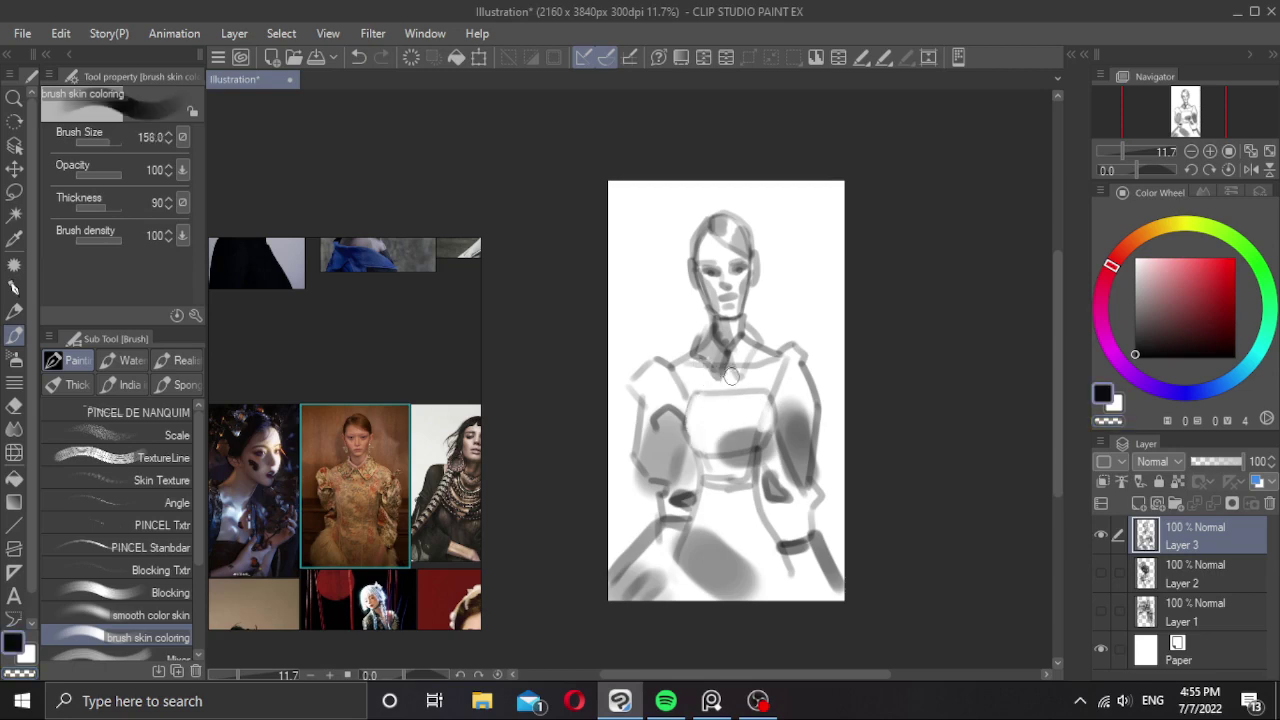
# Darken the armhole edges at both puffed shoulders at brush size 96.9.
pyautogui.moveTo(711, 379)
pyautogui.mouseDown()
pyautogui.moveTo(738, 388)
pyautogui.moveTo(725, 387)
pyautogui.mouseUp()
pyautogui.hotkey('ctrl', 'z')
pyautogui.press('[')
pyautogui.press('[')
pyautogui.press('[')
pyautogui.moveTo(663, 358); pyautogui.dragTo(677, 365)
pyautogui.moveTo(778, 366); pyautogui.dragTo(770, 374)
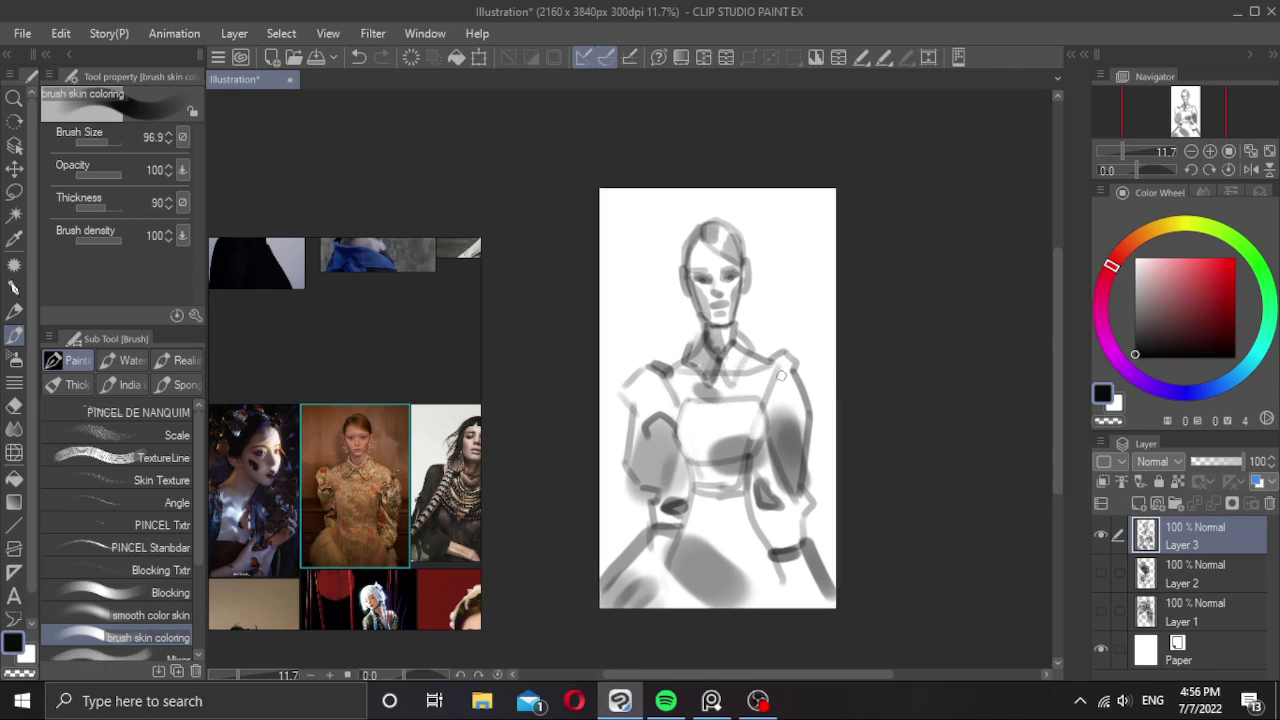
# Outline the gathered tops of both puffed sleeves with grey strokes at brush size 80.2.
pyautogui.scroll(1, 727, 479)
pyautogui.moveTo(767, 464); pyautogui.dragTo(771, 468)
pyautogui.moveTo(770, 460); pyautogui.dragTo(761, 486)
pyautogui.hotkey('ctrl', 'z')
pyautogui.moveTo(674, 494)
pyautogui.mouseDown()
pyautogui.moveTo(674, 463)
pyautogui.moveTo(645, 429)
pyautogui.moveTo(665, 430)
pyautogui.moveTo(638, 345)
pyautogui.moveTo(618, 404)
pyautogui.moveTo(609, 370)
pyautogui.moveTo(625, 346)
pyautogui.moveTo(670, 354)
pyautogui.mouseUp()
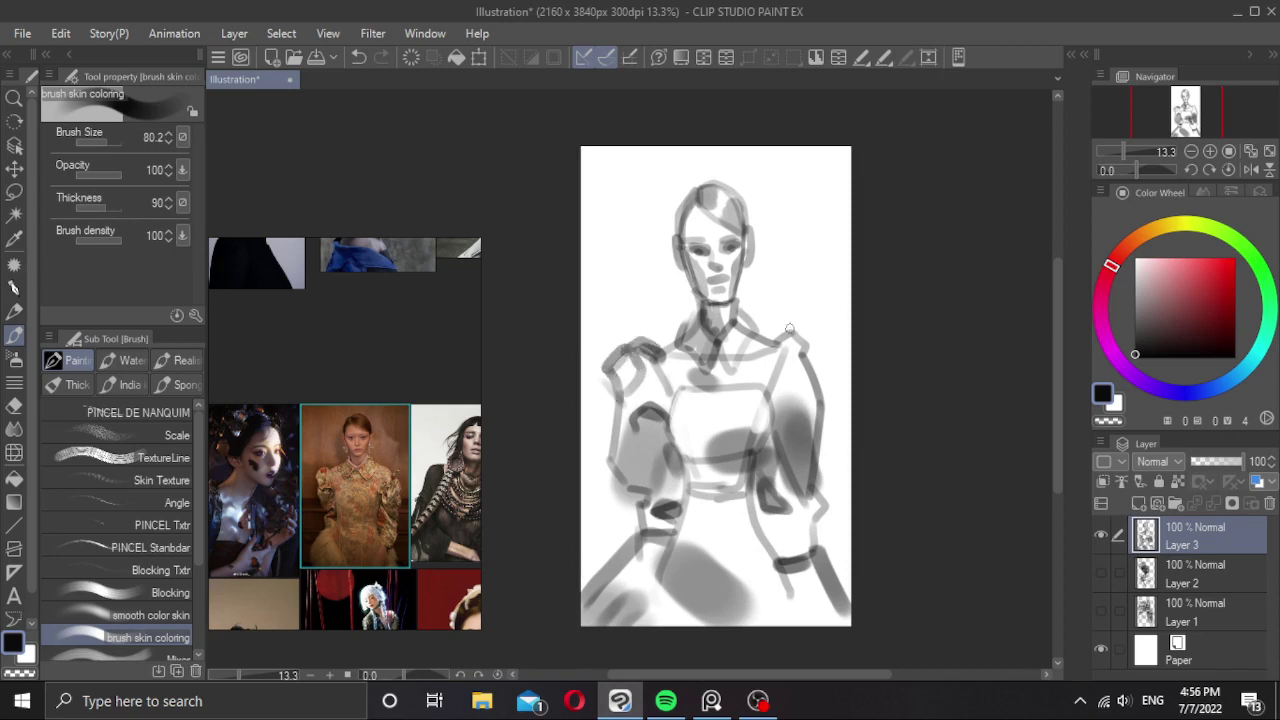
pyautogui.moveTo(779, 335)
pyautogui.mouseDown()
pyautogui.moveTo(817, 369)
pyautogui.moveTo(779, 337)
pyautogui.moveTo(938, 362)
pyautogui.mouseUp()
# Mirror both the canvas view and the dress reference photo horizontally.
pyautogui.press('h')
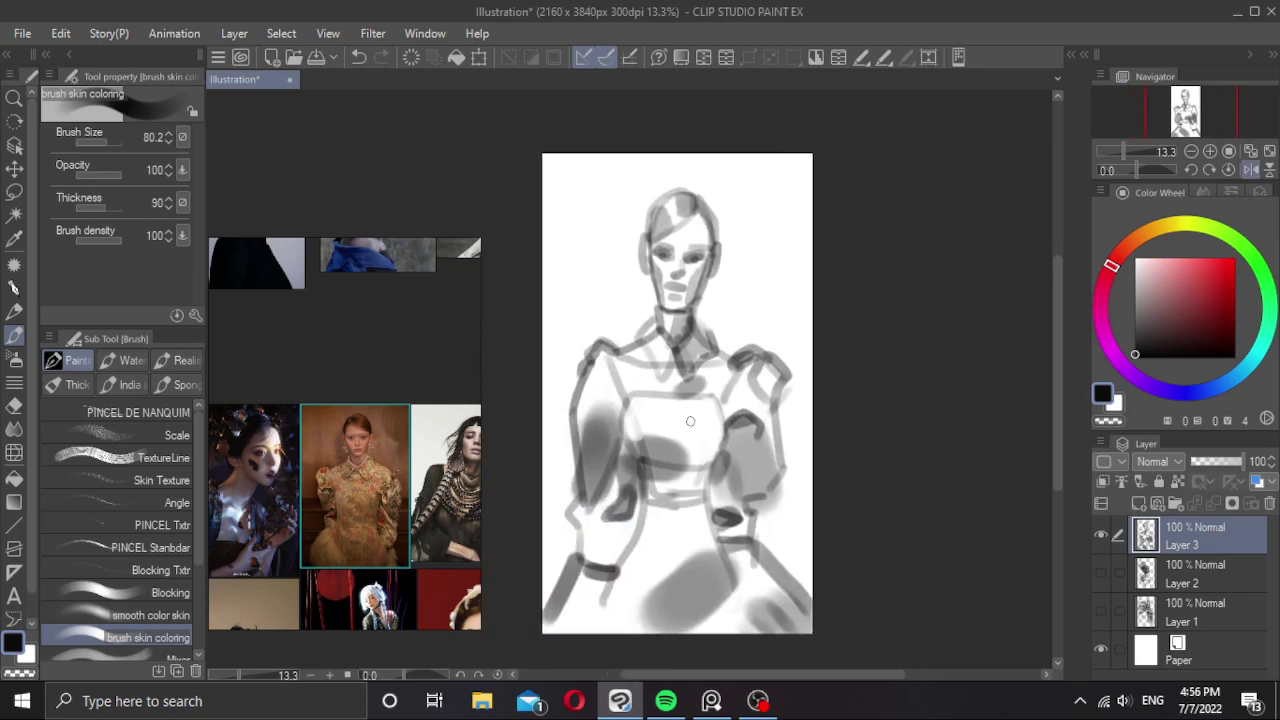
pyautogui.moveTo(690, 421); pyautogui.dragTo(708, 409)
pyautogui.click(383, 492)
pyautogui.moveTo(383, 492); pyautogui.dragTo(391, 494)
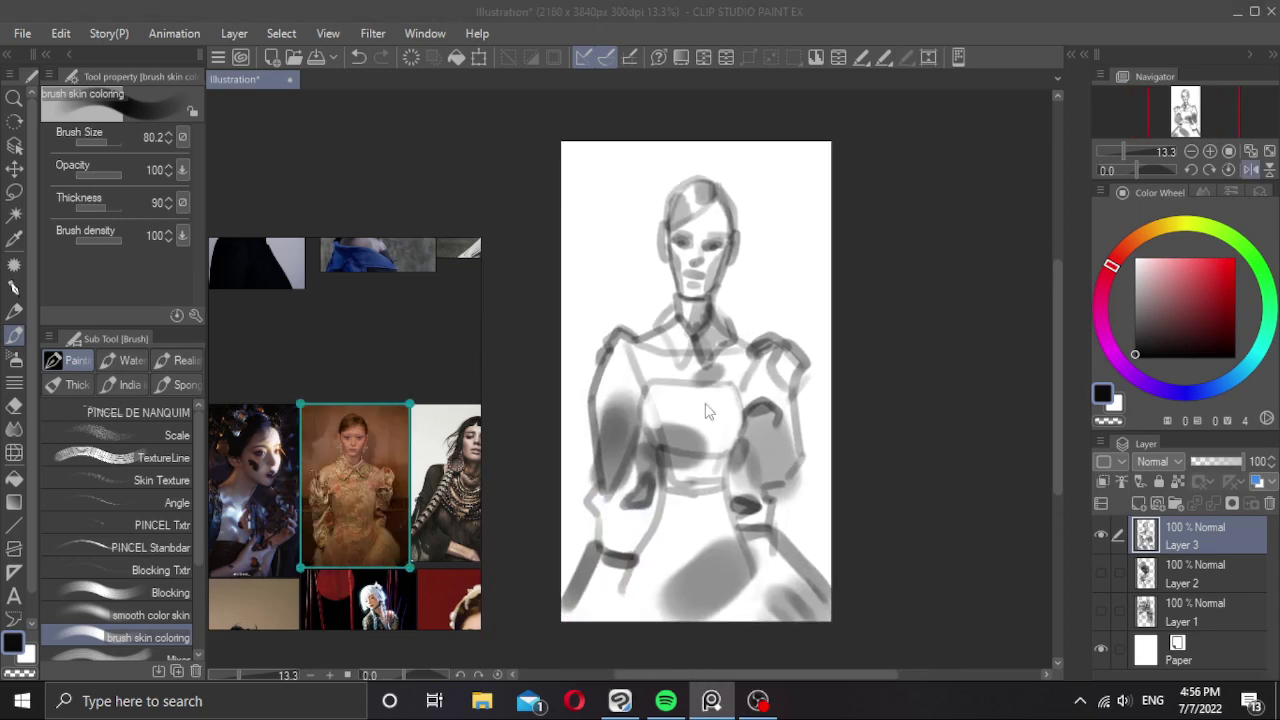
pyautogui.click(908, 387)
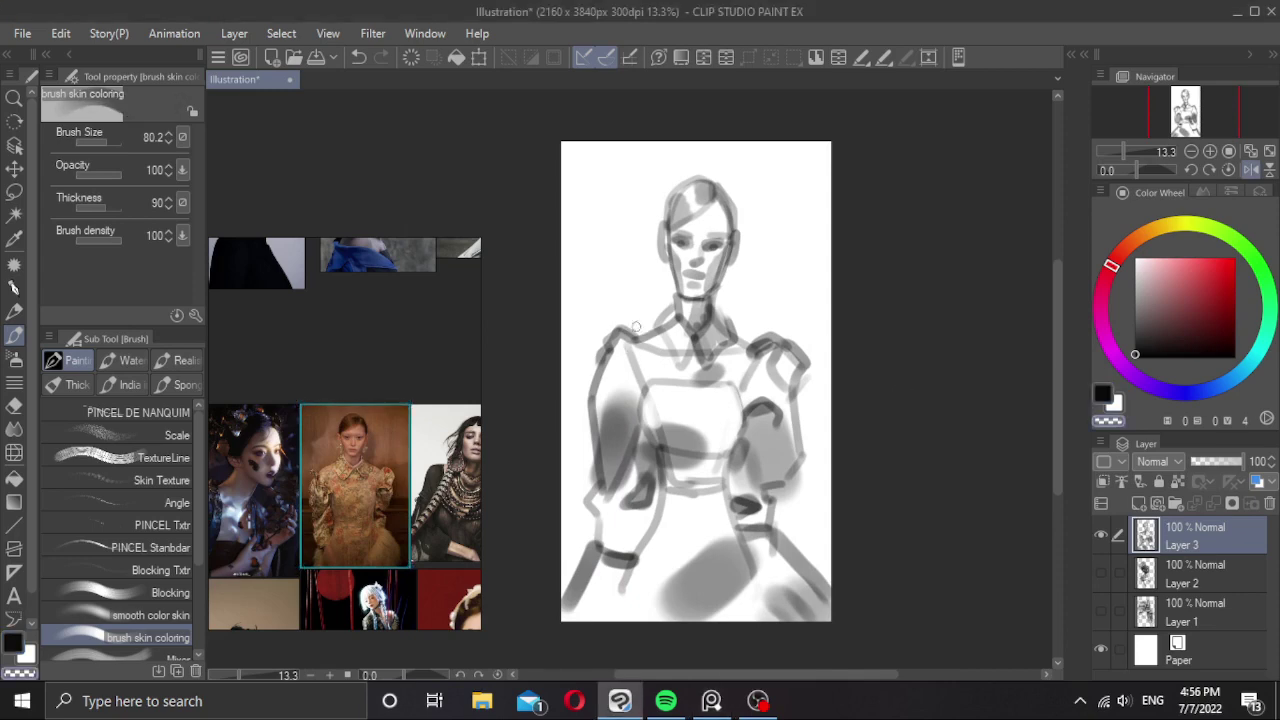
# Trim one shoulder with the transparent colour and strengthen both sleeve caps and armhole lines in near-black at brush size 80.2.
pyautogui.moveTo(636, 327)
pyautogui.mouseDown()
pyautogui.moveTo(587, 354)
pyautogui.moveTo(632, 341)
pyautogui.moveTo(592, 370)
pyautogui.moveTo(589, 425)
pyautogui.mouseUp()
pyautogui.press('c')
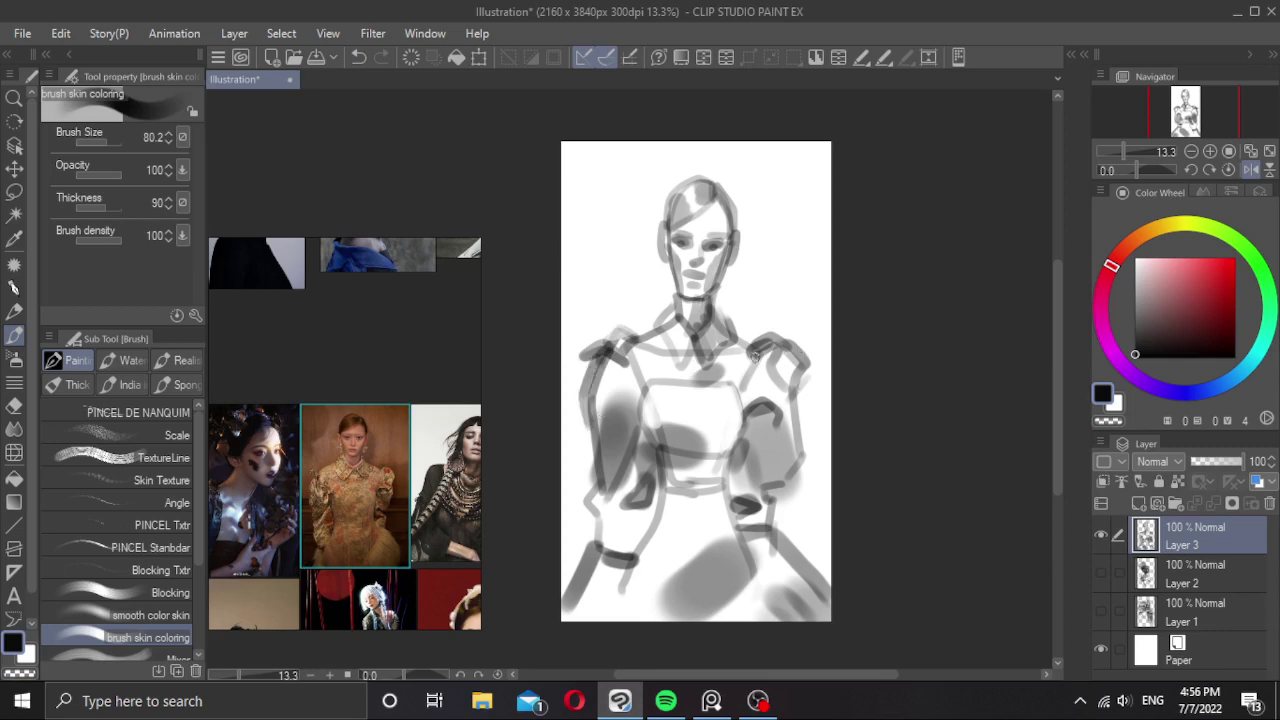
pyautogui.moveTo(755, 356); pyautogui.dragTo(743, 398)
# Paint a dark shadow between the waist and the inner sleeve edge at brush size 57.6, extending its shading across the sleeve.
pyautogui.press(']')
pyautogui.press(']')
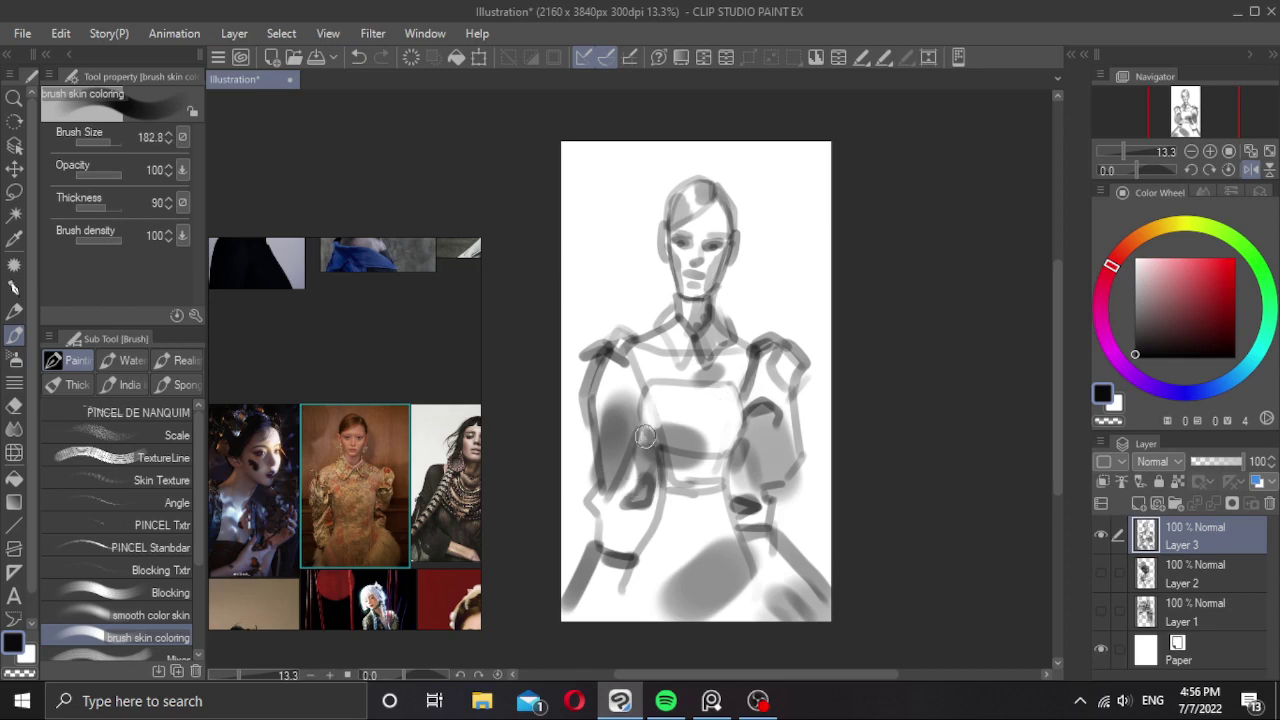
pyautogui.moveTo(645, 445)
pyautogui.mouseDown()
pyautogui.moveTo(636, 432)
pyautogui.moveTo(646, 478)
pyautogui.mouseUp()
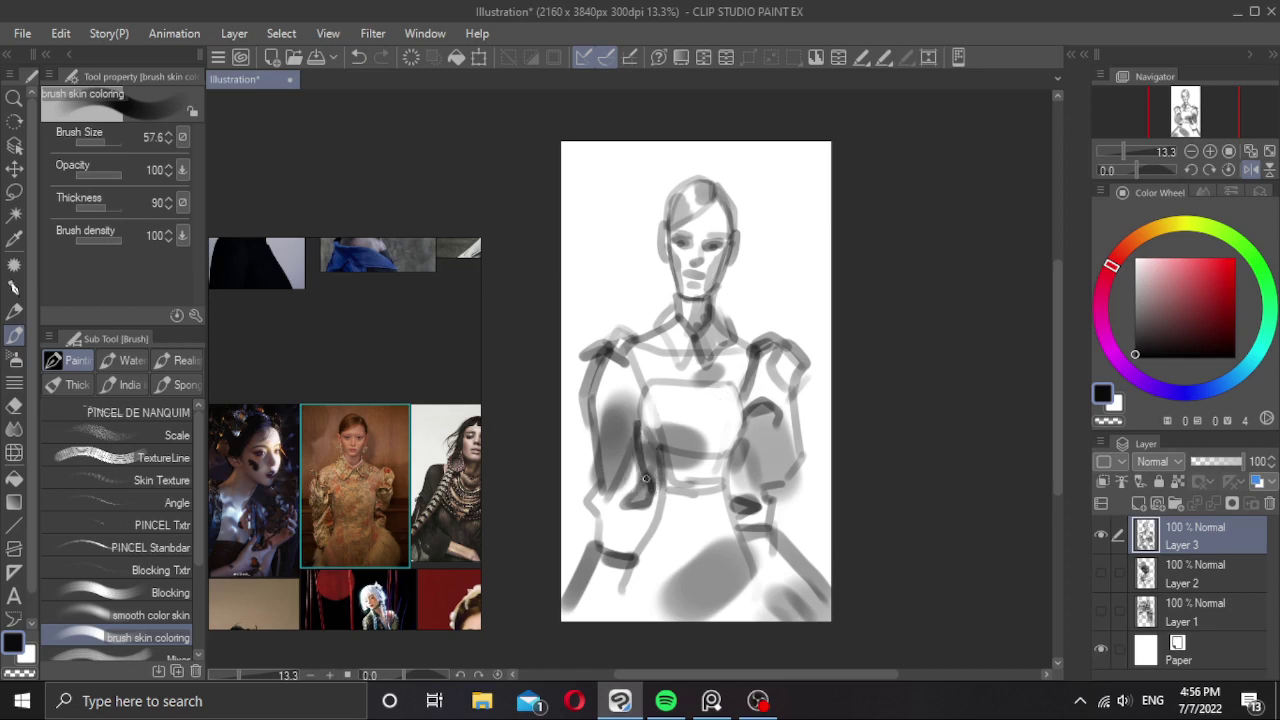
pyautogui.hotkey('ctrl', 'z')
pyautogui.moveTo(634, 422); pyautogui.dragTo(657, 511)
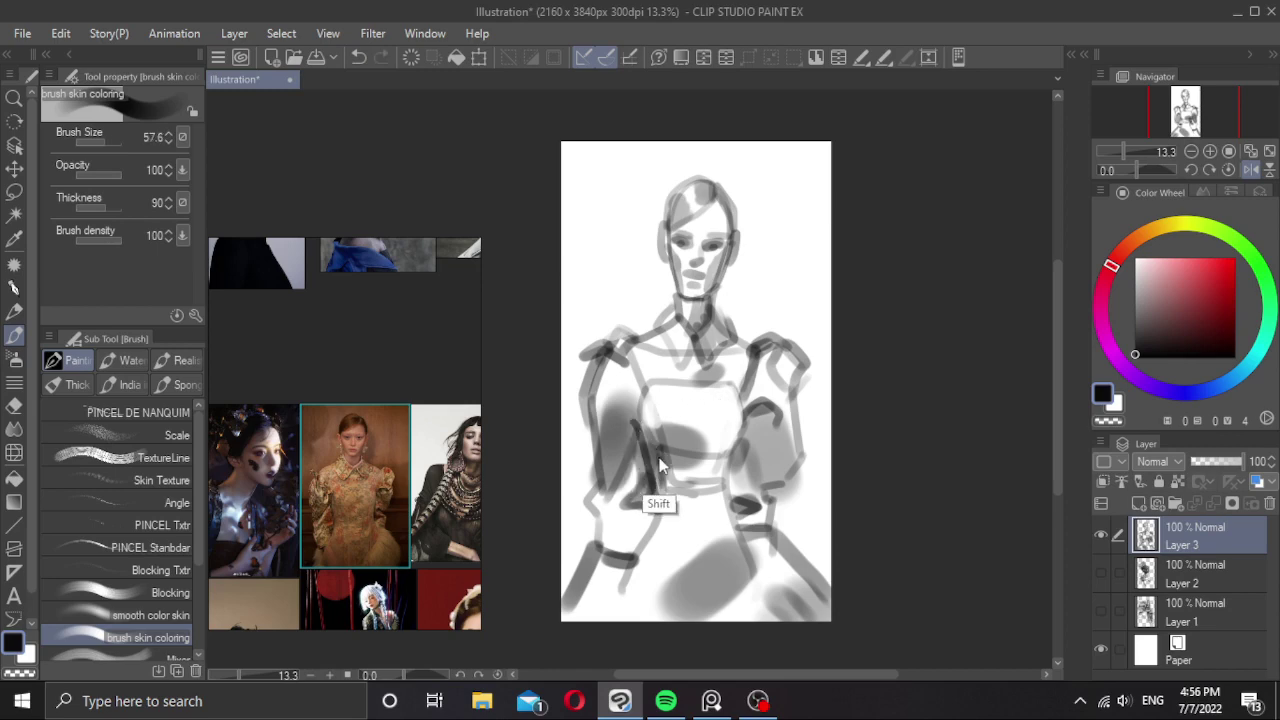
pyautogui.moveTo(656, 464)
pyautogui.mouseDown()
pyautogui.moveTo(645, 414)
pyautogui.moveTo(661, 498)
pyautogui.moveTo(650, 500)
pyautogui.moveTo(668, 516)
pyautogui.moveTo(679, 505)
pyautogui.moveTo(630, 556)
pyautogui.mouseUp()
pyautogui.press('c')
pyautogui.press('c')
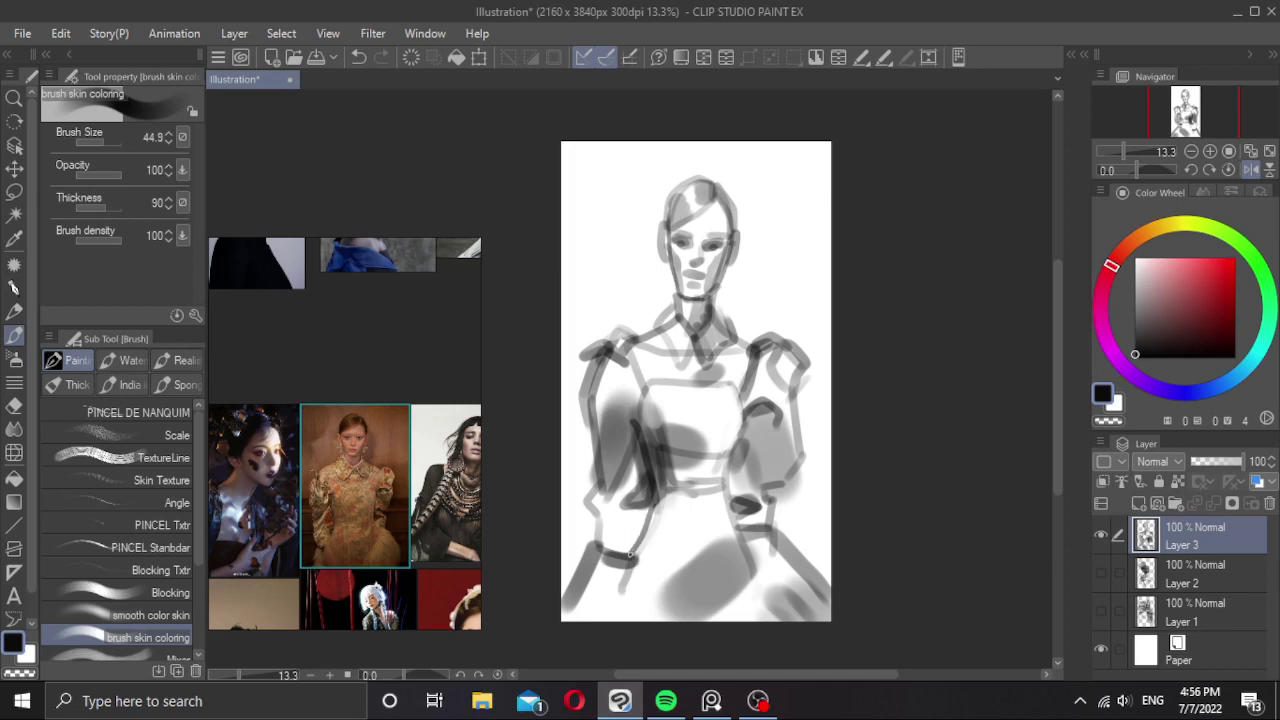
# Draw a dark line along the inner edge of the opposite sleeve beside the waist at brush size 44.9.
pyautogui.scroll(-2, 717, 494)
pyautogui.scroll(2, 727, 478)
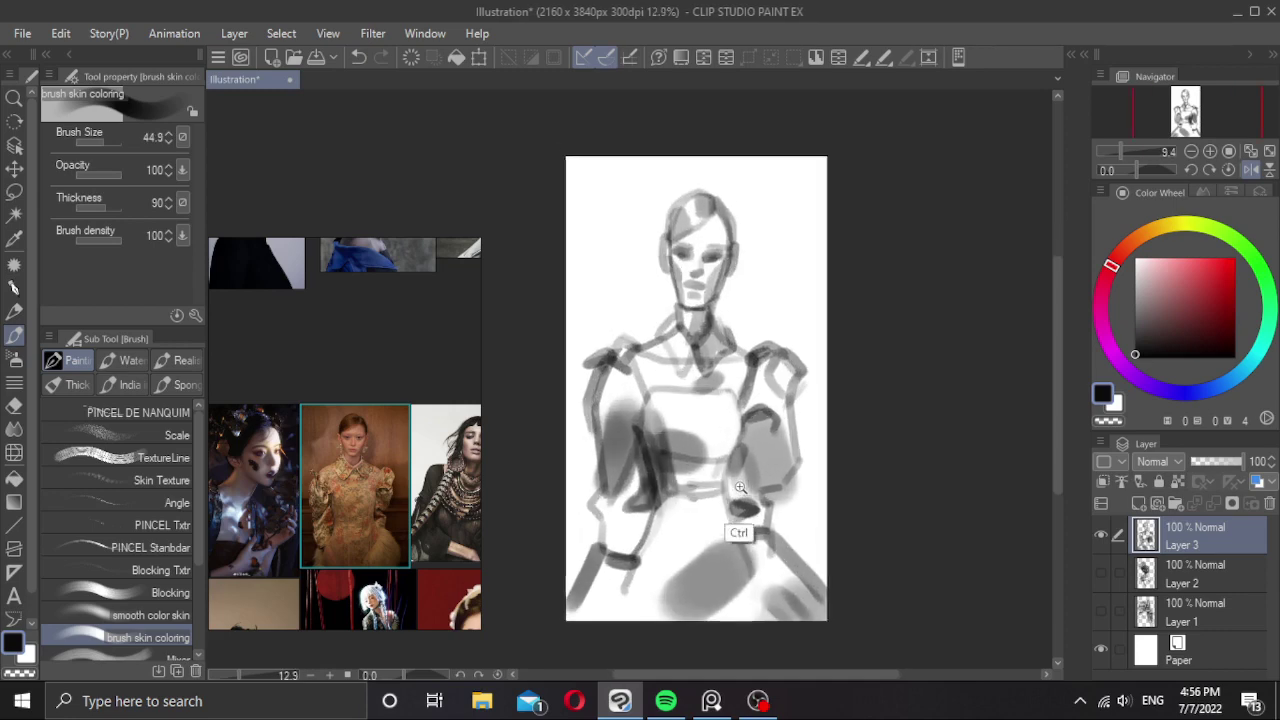
pyautogui.moveTo(742, 435); pyautogui.dragTo(735, 494)
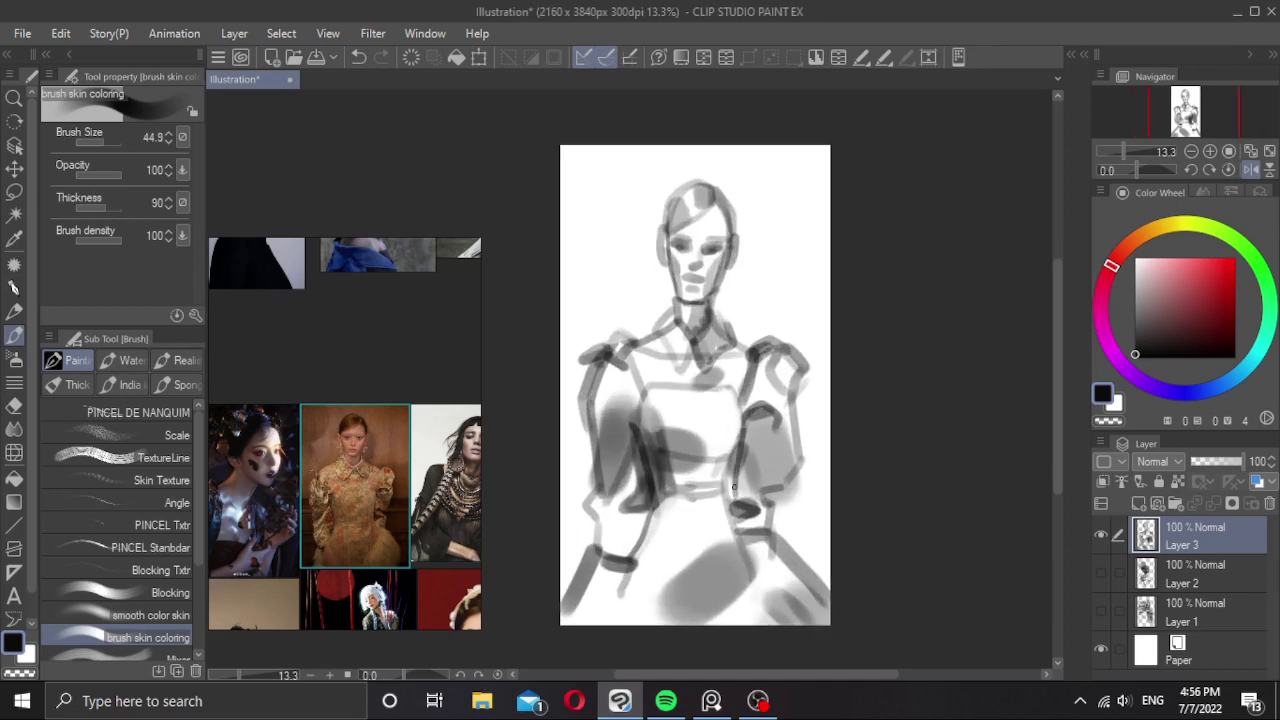
pyautogui.hotkey('ctrl', 'z')
pyautogui.moveTo(742, 435)
pyautogui.mouseDown()
pyautogui.moveTo(738, 502)
pyautogui.moveTo(728, 463)
pyautogui.moveTo(727, 484)
pyautogui.moveTo(709, 466)
pyautogui.moveTo(711, 479)
pyautogui.mouseUp()
# Soften the waist lines with the transparent colour at brush size 239.1 and turn off the mirrored canvas view.
pyautogui.press('c')
pyautogui.press(']')
pyautogui.press(']')
pyautogui.press(']')
pyautogui.press(']')
pyautogui.press(']')
pyautogui.press(']')
pyautogui.press('h')
pyautogui.moveTo(728, 405); pyautogui.dragTo(820, 419)
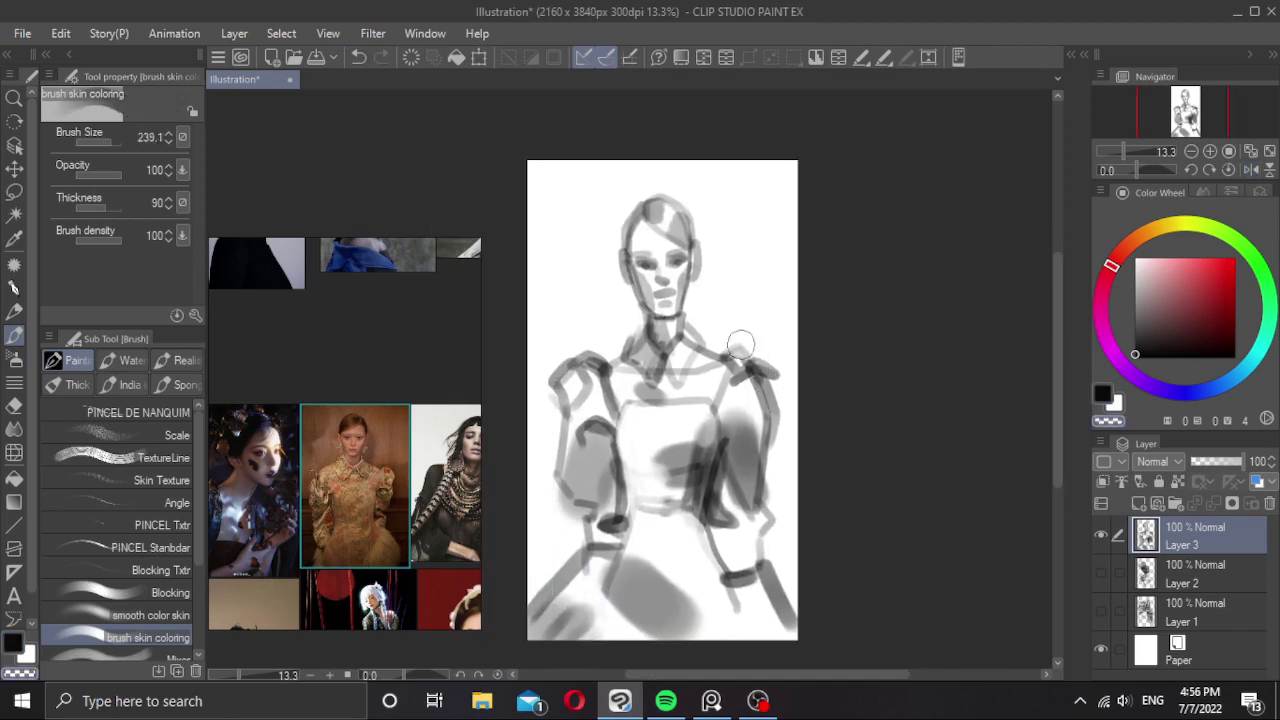
# Check the dress reference up close and darken the ear and hair at the side of the face at brush sizes 56.2 and 35.3.
pyautogui.click(390, 434)
pyautogui.doubleClick(365, 459)
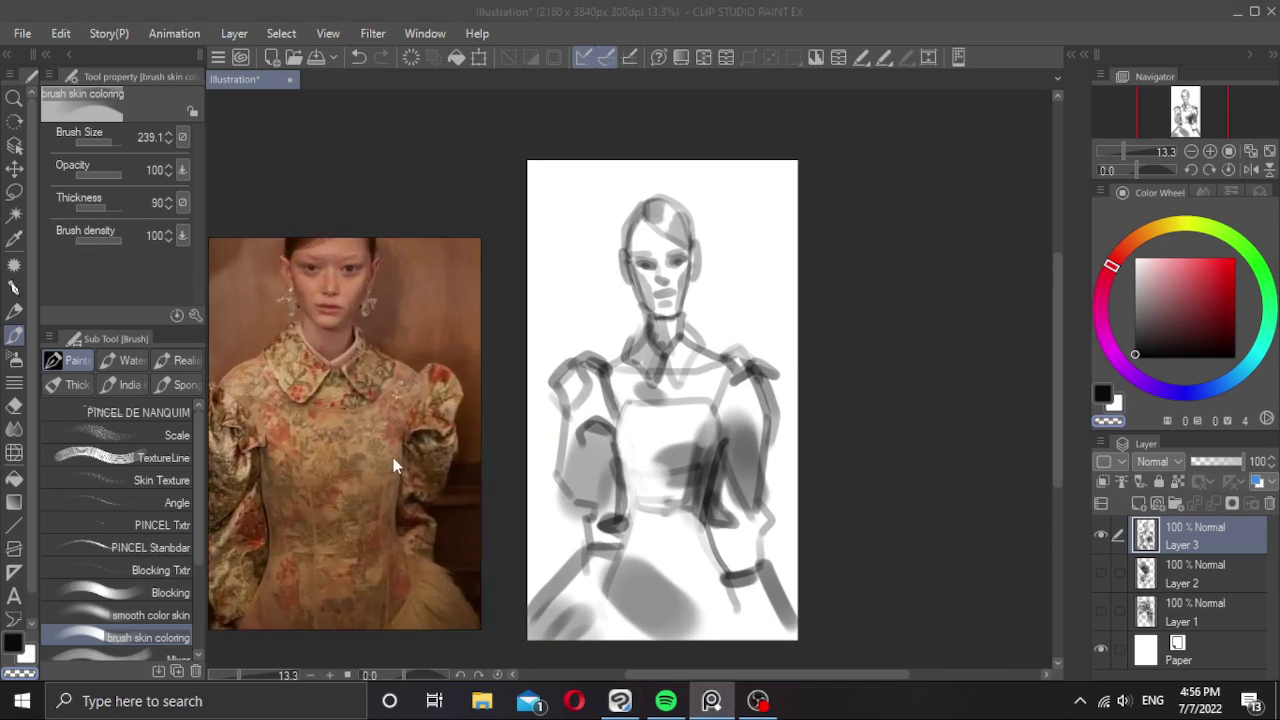
pyautogui.scroll(-2, 407, 447)
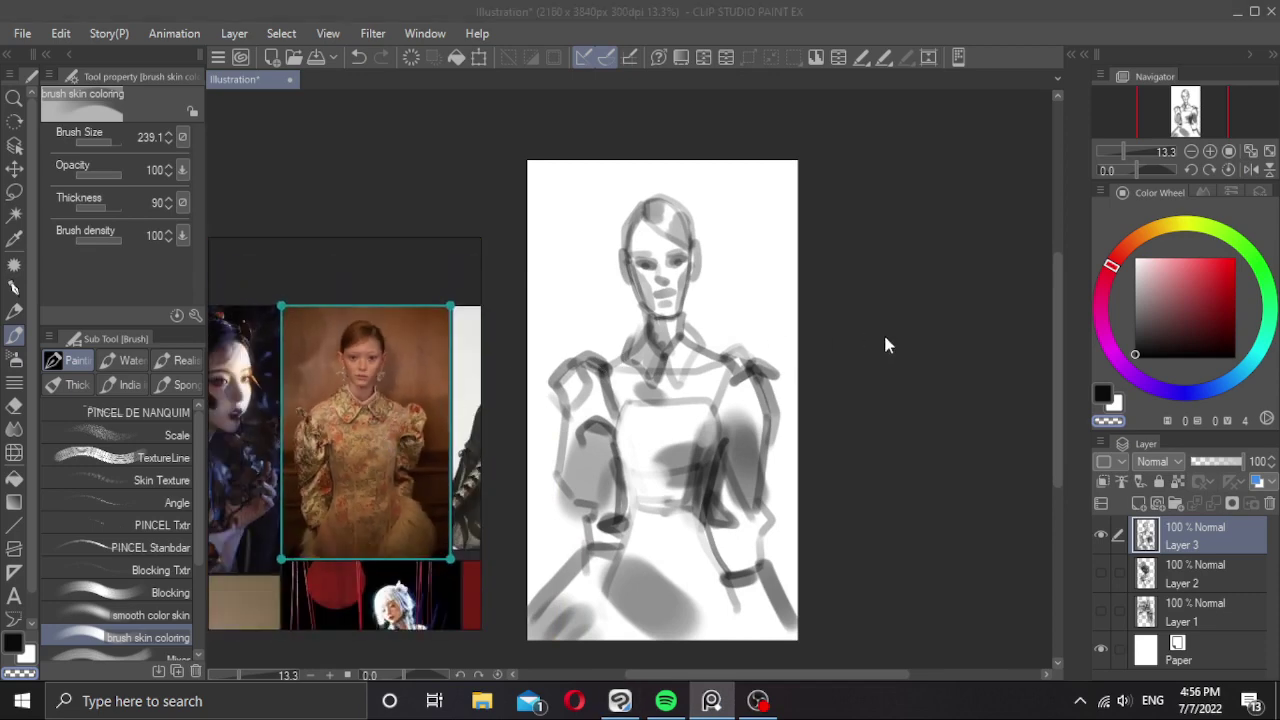
pyautogui.moveTo(781, 343); pyautogui.dragTo(834, 357)
pyautogui.keyDown('ctrl'); pyautogui.click(728, 288); pyautogui.keyUp('ctrl')
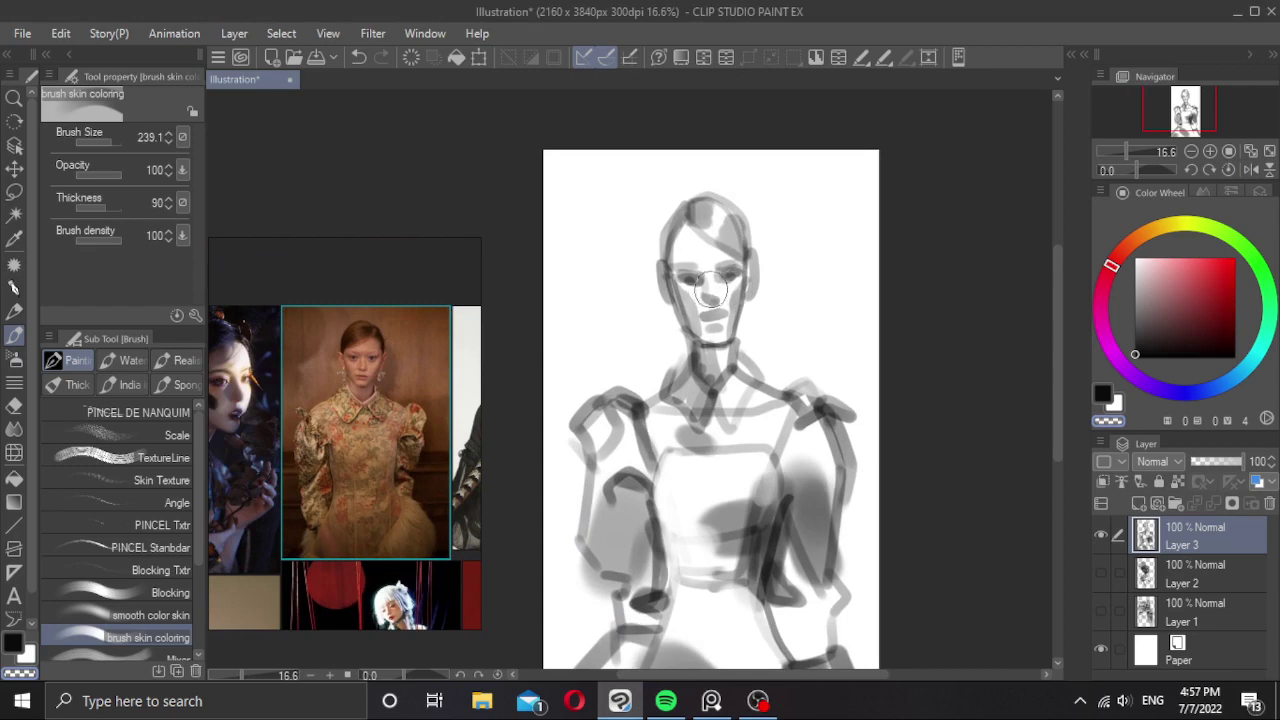
pyautogui.moveTo(699, 298)
pyautogui.mouseDown()
pyautogui.moveTo(746, 271)
pyautogui.moveTo(758, 296)
pyautogui.mouseUp()
pyautogui.hotkey('ctrl', 'z')
pyautogui.press('c')
pyautogui.moveTo(655, 250); pyautogui.dragTo(662, 303)
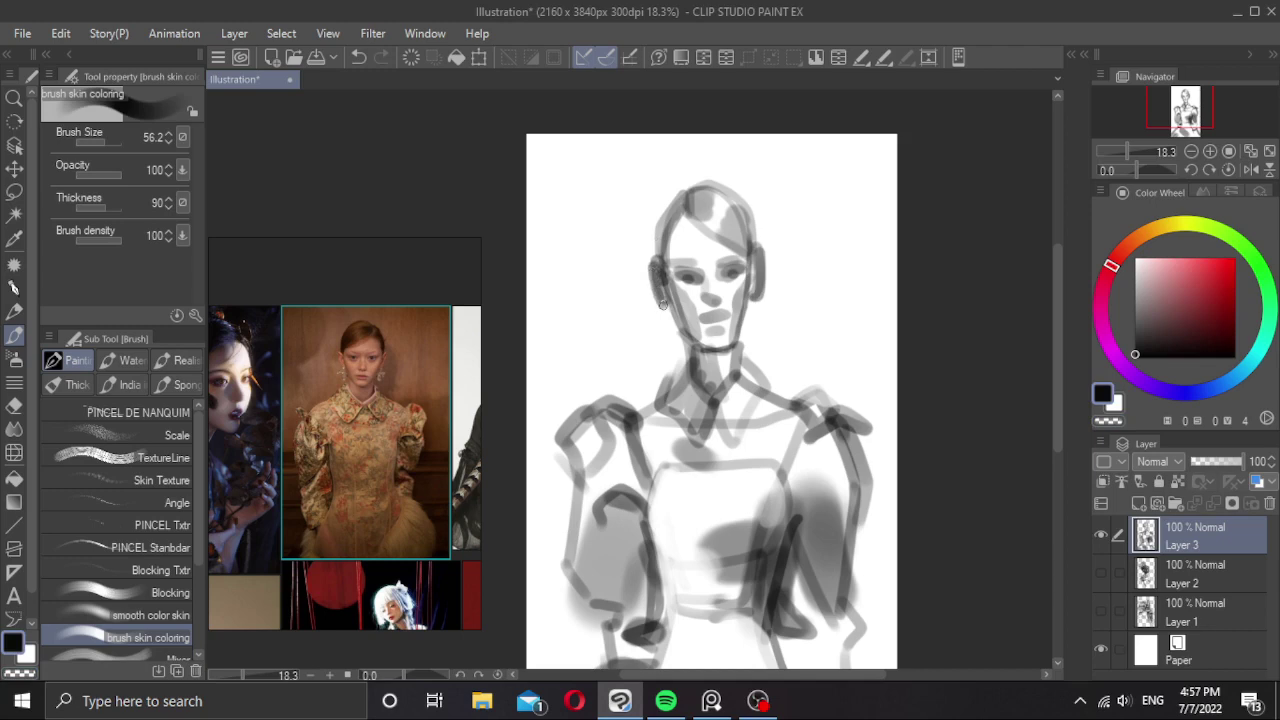
pyautogui.moveTo(673, 249); pyautogui.dragTo(661, 256)
pyautogui.moveTo(660, 248)
pyautogui.mouseDown()
pyautogui.moveTo(661, 268)
pyautogui.moveTo(668, 205)
pyautogui.moveTo(665, 246)
pyautogui.mouseUp()
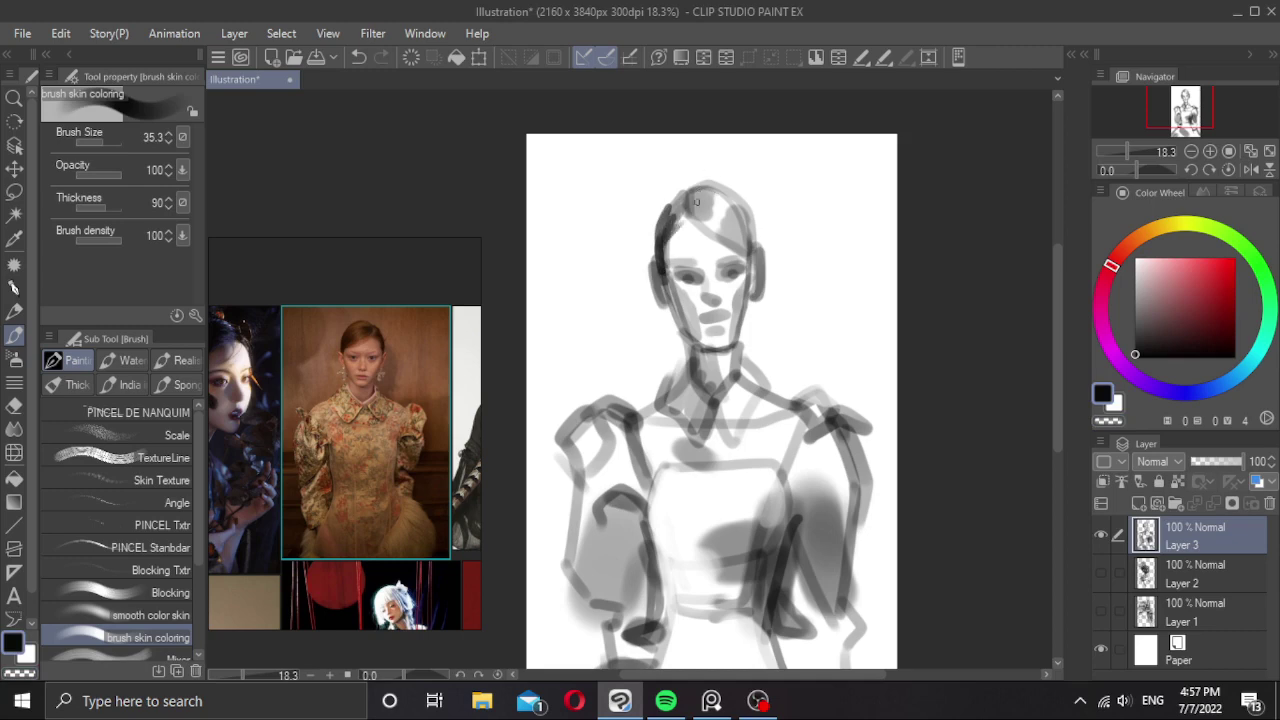
# Unmirror the reference photo and paint dark hair masses at the parting and the swept side at brush size 35.3.
pyautogui.click(358, 404)
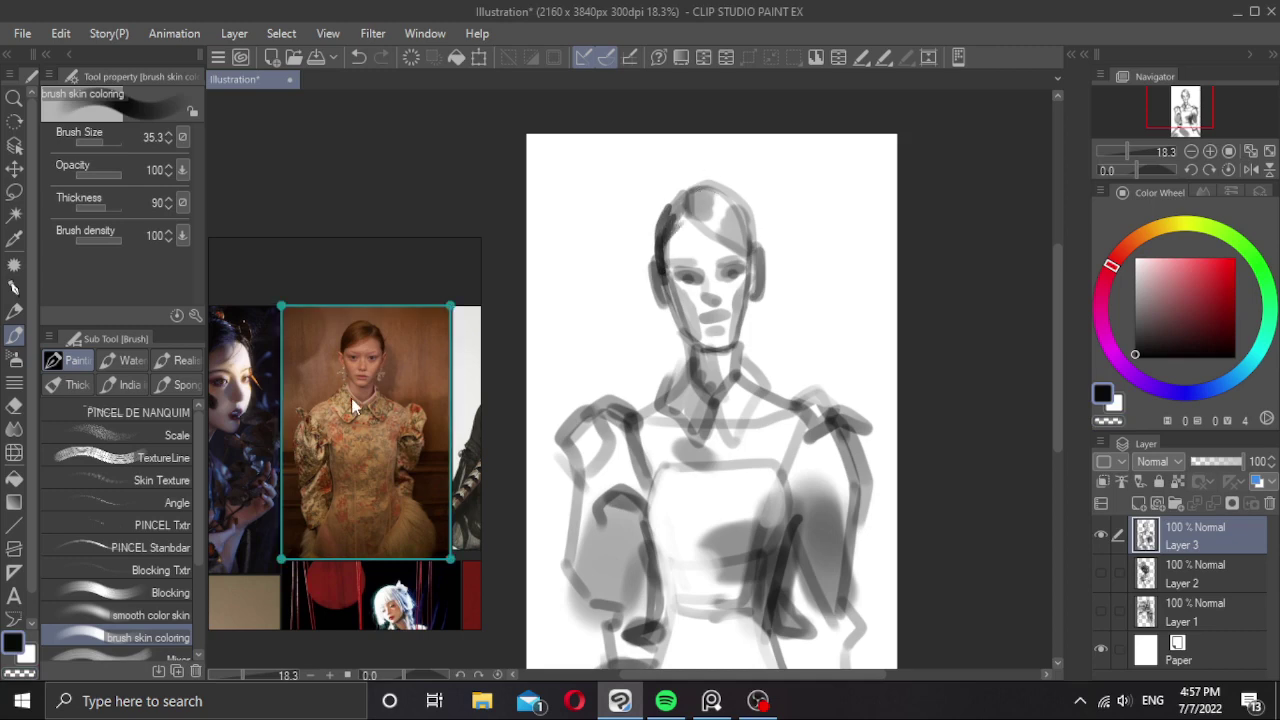
pyautogui.click(684, 203)
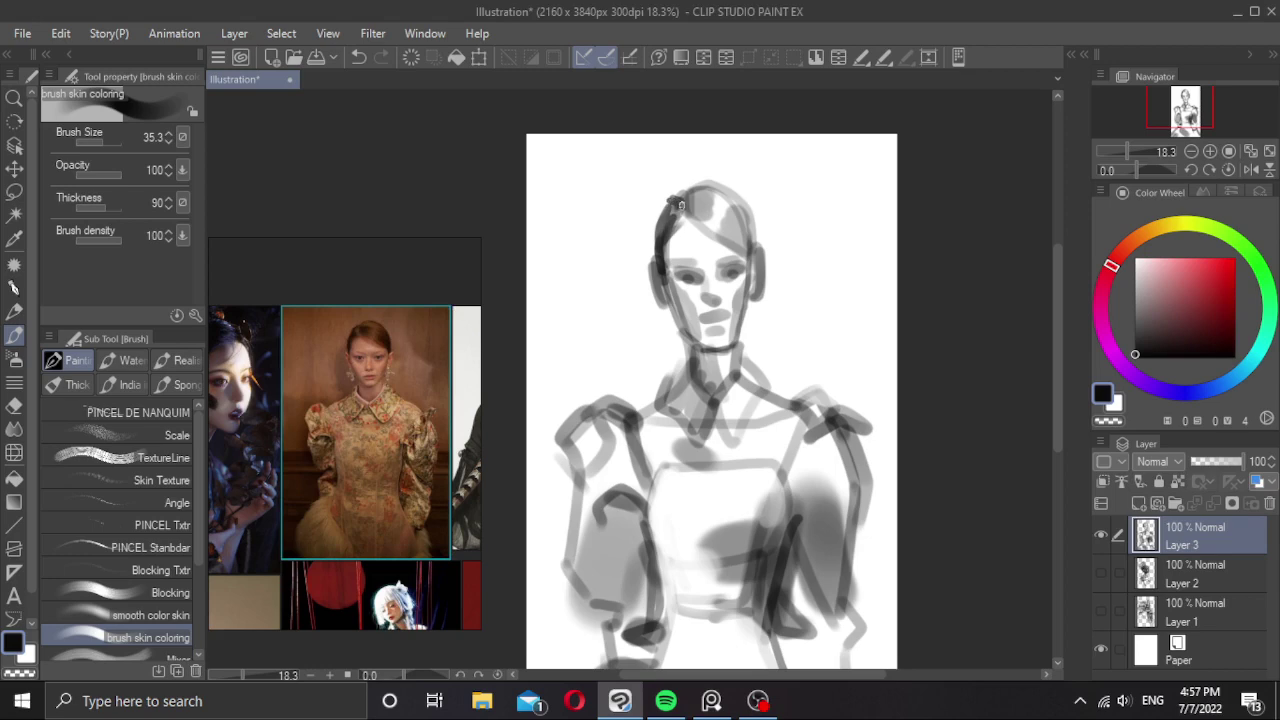
pyautogui.moveTo(697, 188)
pyautogui.mouseDown()
pyautogui.moveTo(694, 210)
pyautogui.moveTo(712, 208)
pyautogui.mouseUp()
pyautogui.moveTo(742, 255)
pyautogui.mouseDown()
pyautogui.moveTo(718, 231)
pyautogui.moveTo(735, 228)
pyautogui.moveTo(736, 212)
pyautogui.mouseUp()
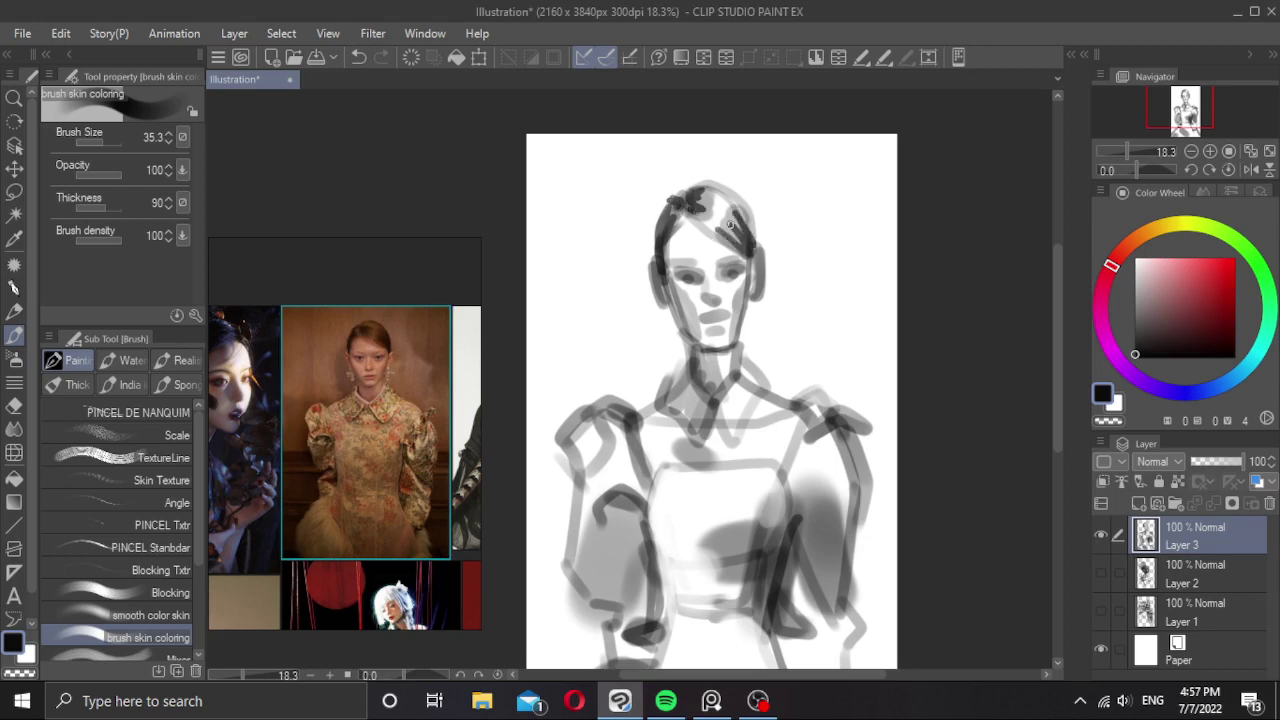
pyautogui.moveTo(733, 281); pyautogui.dragTo(748, 281)
pyautogui.moveTo(749, 247)
pyautogui.mouseDown()
pyautogui.moveTo(738, 216)
pyautogui.moveTo(714, 207)
pyautogui.moveTo(732, 216)
pyautogui.mouseUp()
pyautogui.moveTo(711, 199)
pyautogui.mouseDown()
pyautogui.moveTo(743, 218)
pyautogui.moveTo(696, 221)
pyautogui.mouseUp()
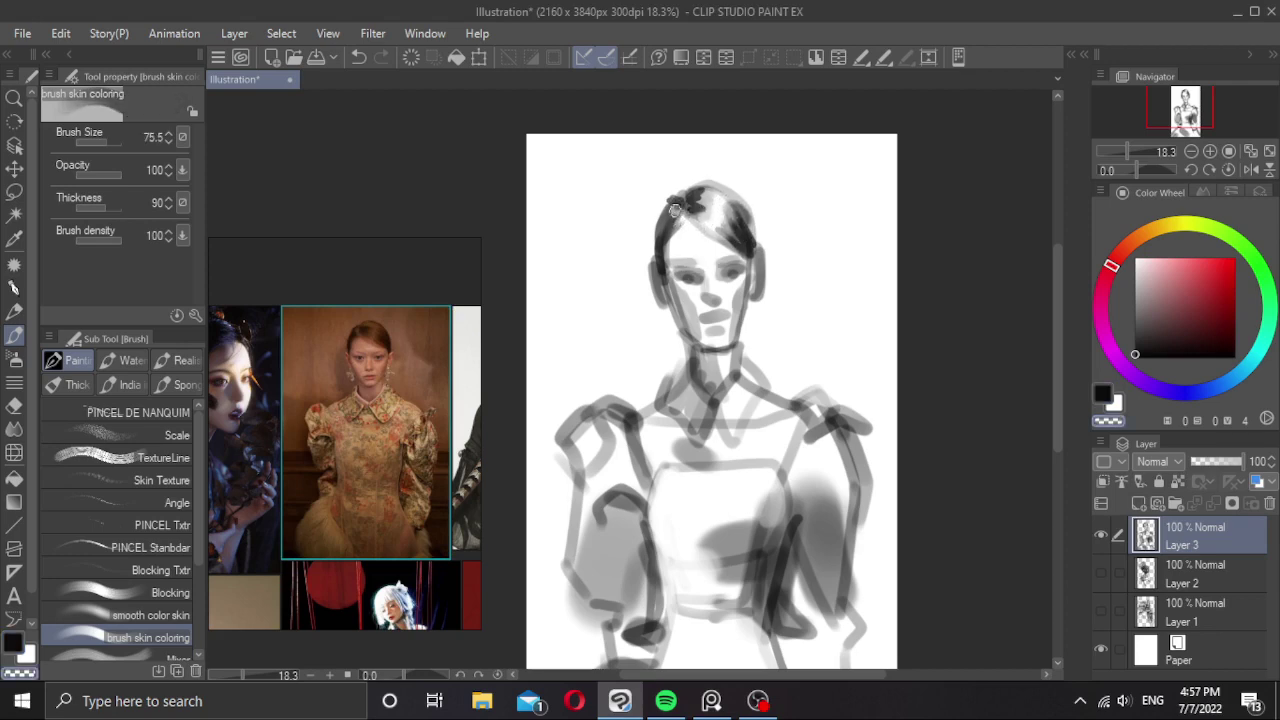
# Lighten the hair parting with the transparent colour at brush size 75.5 and refine the swept hair with near-black at 39.8.
pyautogui.press('ctrl')
pyautogui.moveTo(683, 200); pyautogui.dragTo(680, 213)
pyautogui.press('c')
pyautogui.press('[')
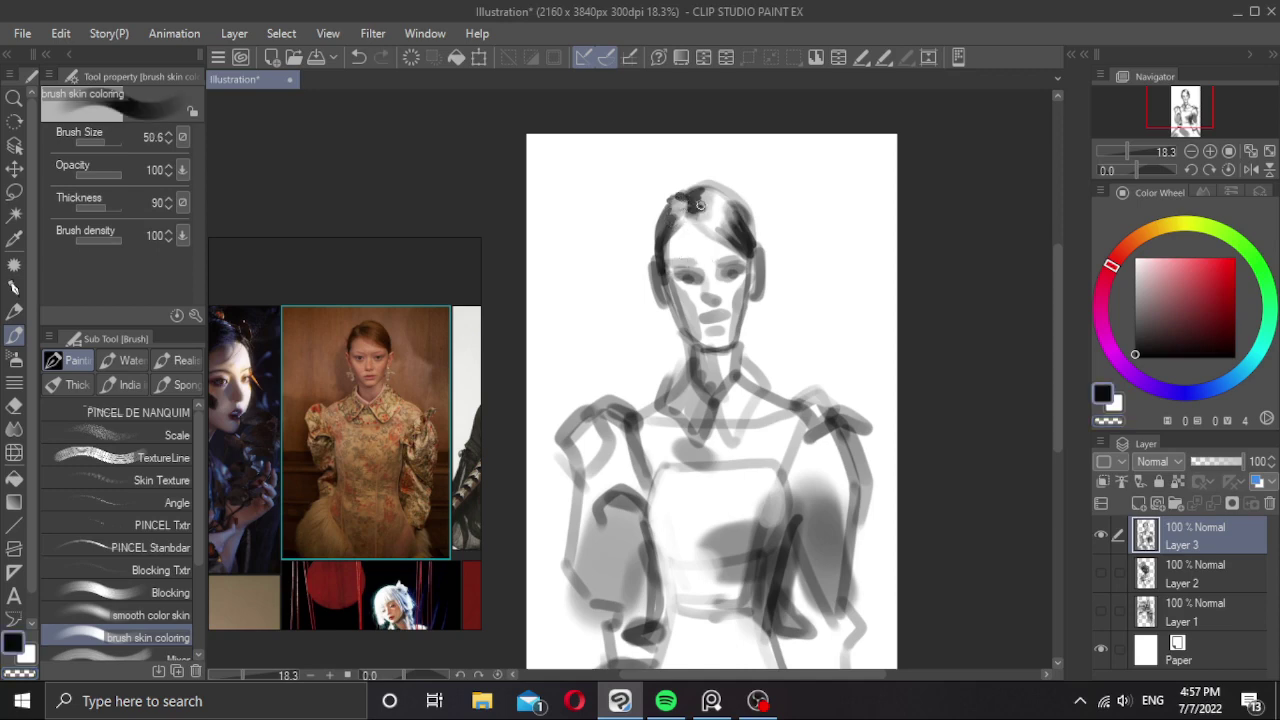
pyautogui.moveTo(697, 220); pyautogui.dragTo(746, 262)
pyautogui.hotkey('ctrl', 'z')
pyautogui.press('[')
pyautogui.keyDown('alt'); pyautogui.click(693, 210); pyautogui.keyUp('alt')
pyautogui.hotkey('ctrl', 'z')
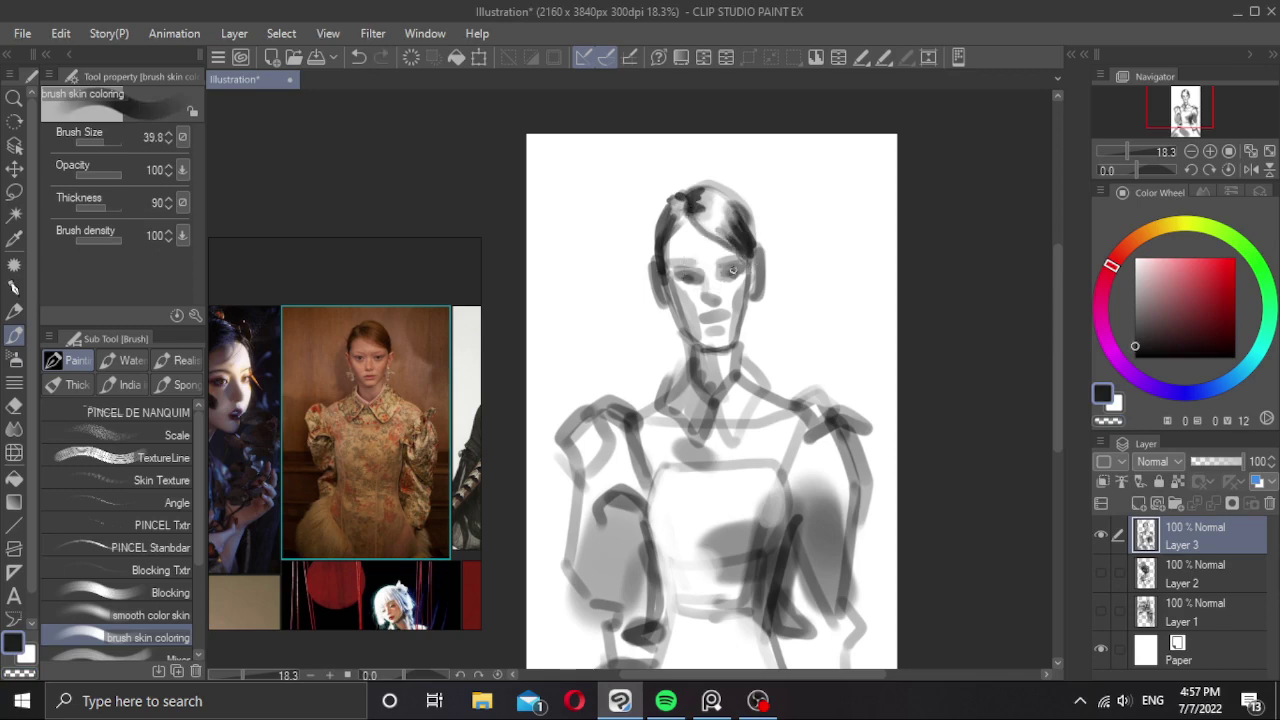
# Draw both eyebrows with a grey sampled from the sketch at brush size 39.8.
pyautogui.scroll(1, 732, 270)
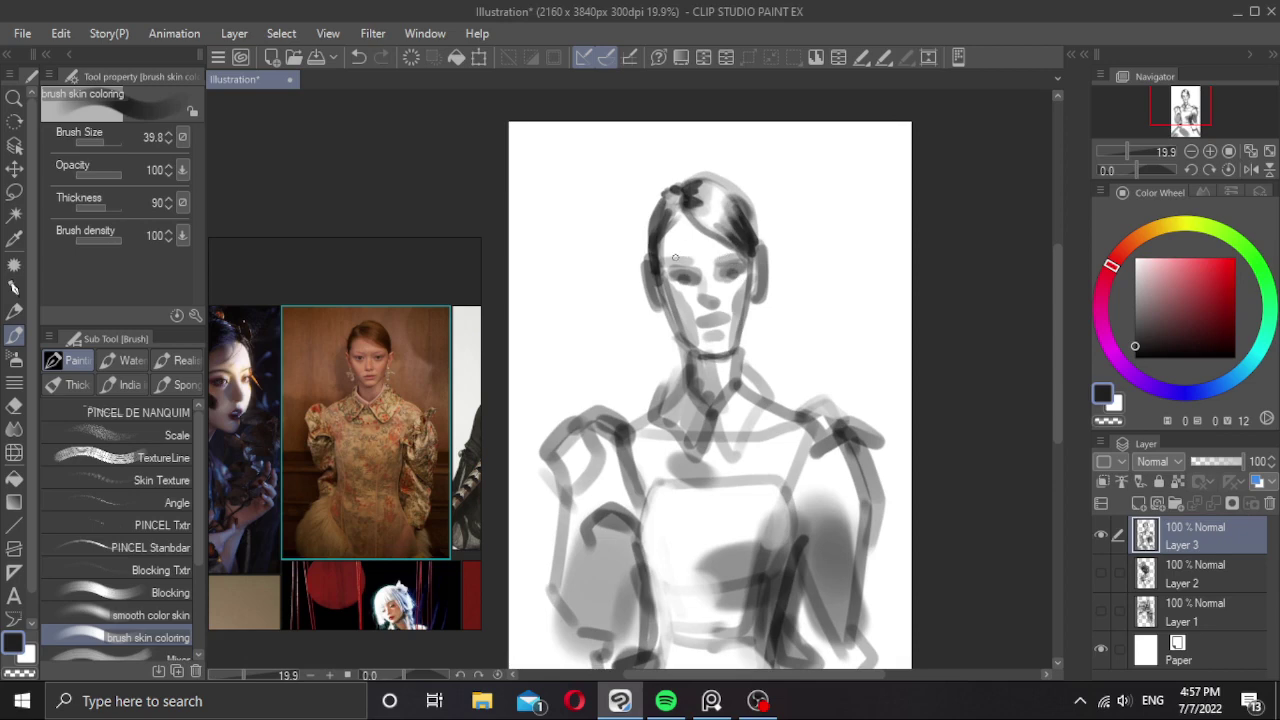
pyautogui.moveTo(675, 257); pyautogui.dragTo(741, 256)
pyautogui.hotkey('ctrl', 'z')
pyautogui.keyDown('alt'); pyautogui.click(750, 239); pyautogui.keyUp('alt')
pyautogui.moveTo(676, 272); pyautogui.dragTo(733, 270)
pyautogui.hotkey('ctrl', 'z')
pyautogui.keyDown('alt'); pyautogui.click(674, 286); pyautogui.keyUp('alt')
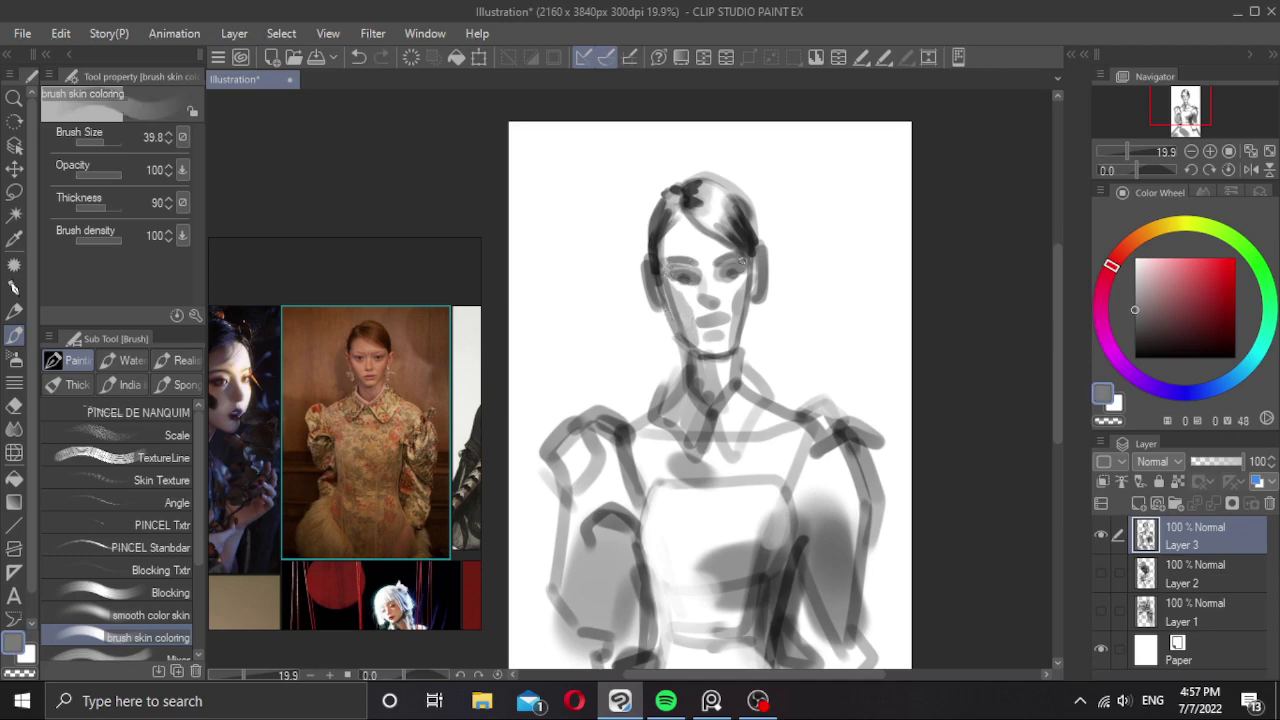
# Darken both eyes with a sampled near-black and switch to white to refine the brow area at brush size 39.8.
pyautogui.keyDown('alt'); pyautogui.click(747, 227); pyautogui.keyUp('alt')
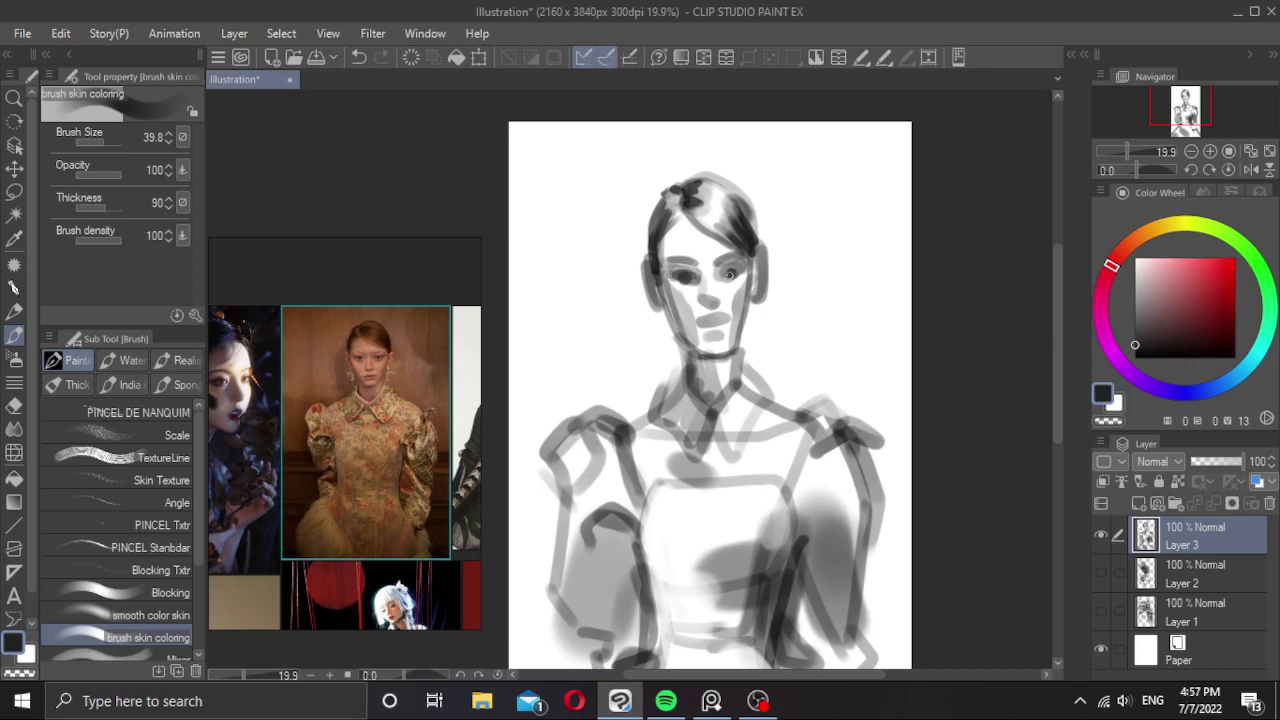
pyautogui.hotkey('ctrl', 'z')
pyautogui.moveTo(726, 273)
pyautogui.mouseDown()
pyautogui.moveTo(738, 271)
pyautogui.moveTo(690, 288)
pyautogui.mouseUp()
pyautogui.hotkey('ctrl', 'z')
pyautogui.hotkey('ctrl', 'z')
pyautogui.press('x')
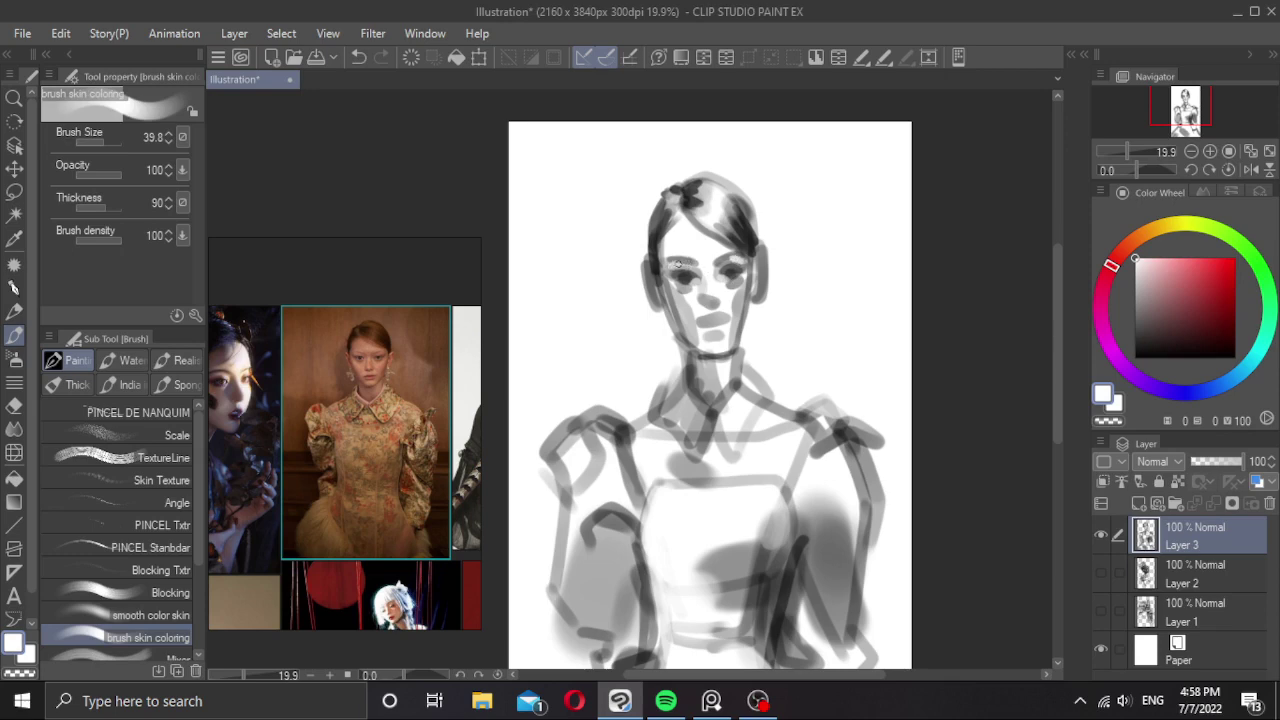
pyautogui.moveTo(738, 296); pyautogui.dragTo(702, 288)
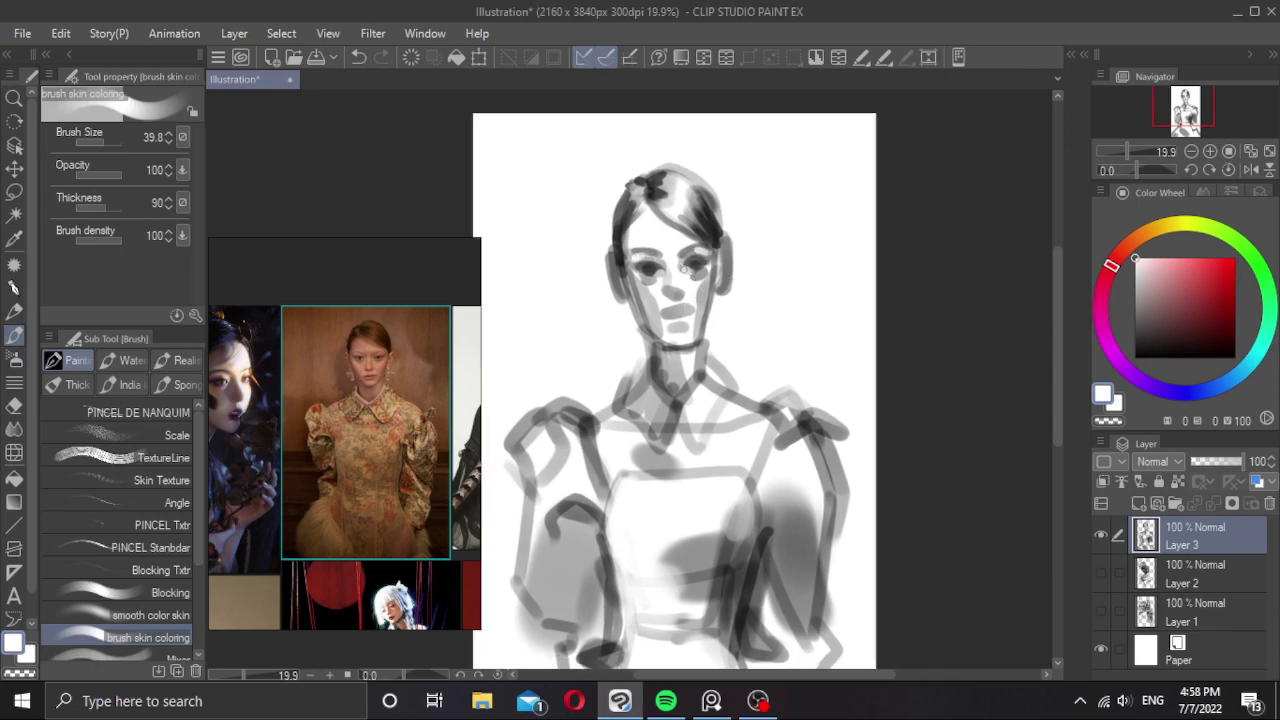
# Shade the side and underside of the nose with greys sampled from the face.
pyautogui.keyDown('alt'); pyautogui.click(649, 322); pyautogui.keyUp('alt')
pyautogui.moveTo(665, 269)
pyautogui.mouseDown()
pyautogui.moveTo(663, 290)
pyautogui.moveTo(683, 285)
pyautogui.moveTo(682, 296)
pyautogui.mouseUp()
pyautogui.hotkey('ctrl', 'z')
pyautogui.hotkey('ctrl', 'z')
pyautogui.keyDown('alt'); pyautogui.click(691, 268); pyautogui.keyUp('alt')
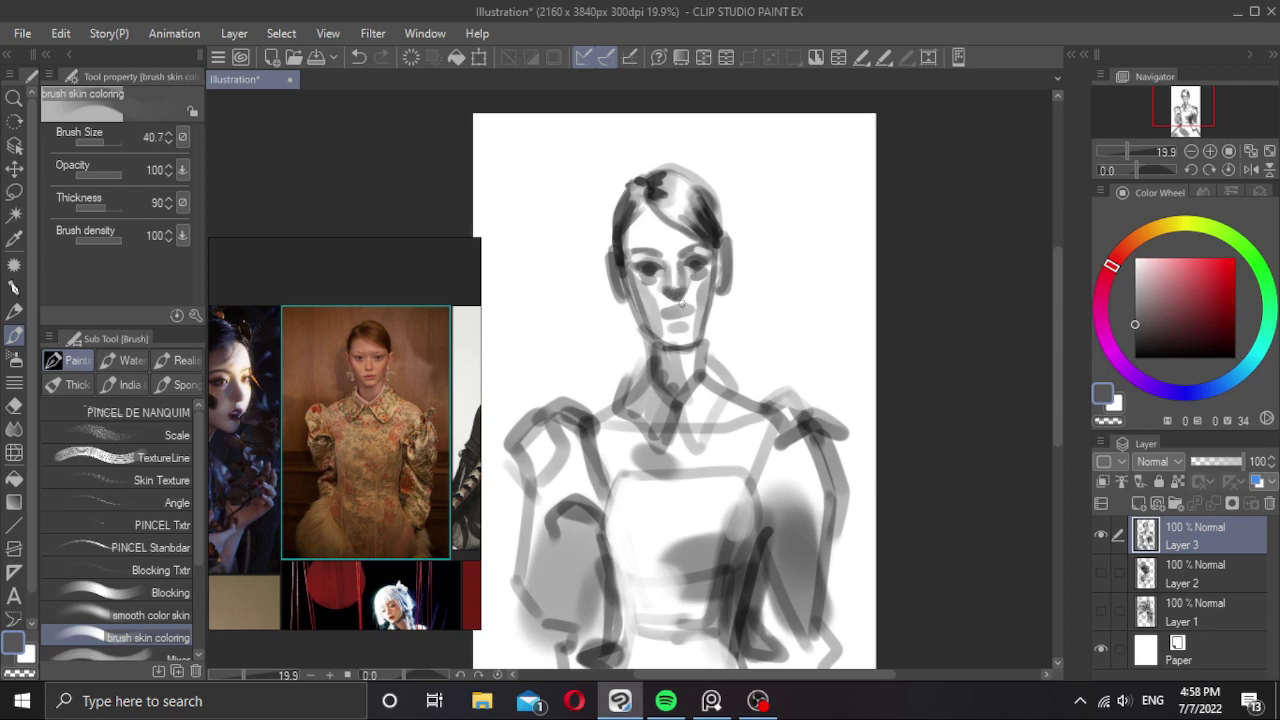
# Shape the lips in grey and the transparent colour, and darken the mouth line with sampled near-black at brush sizes 12.9 and 30.3.
pyautogui.press('c')
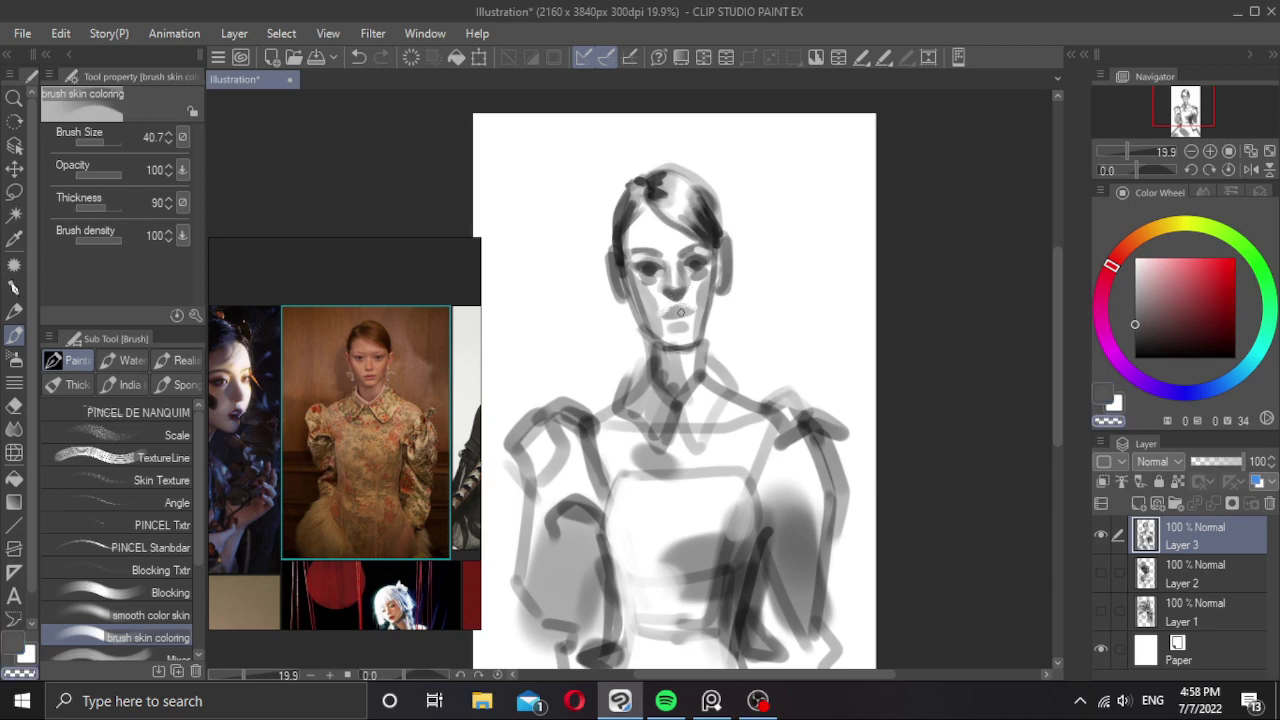
pyautogui.press('c')
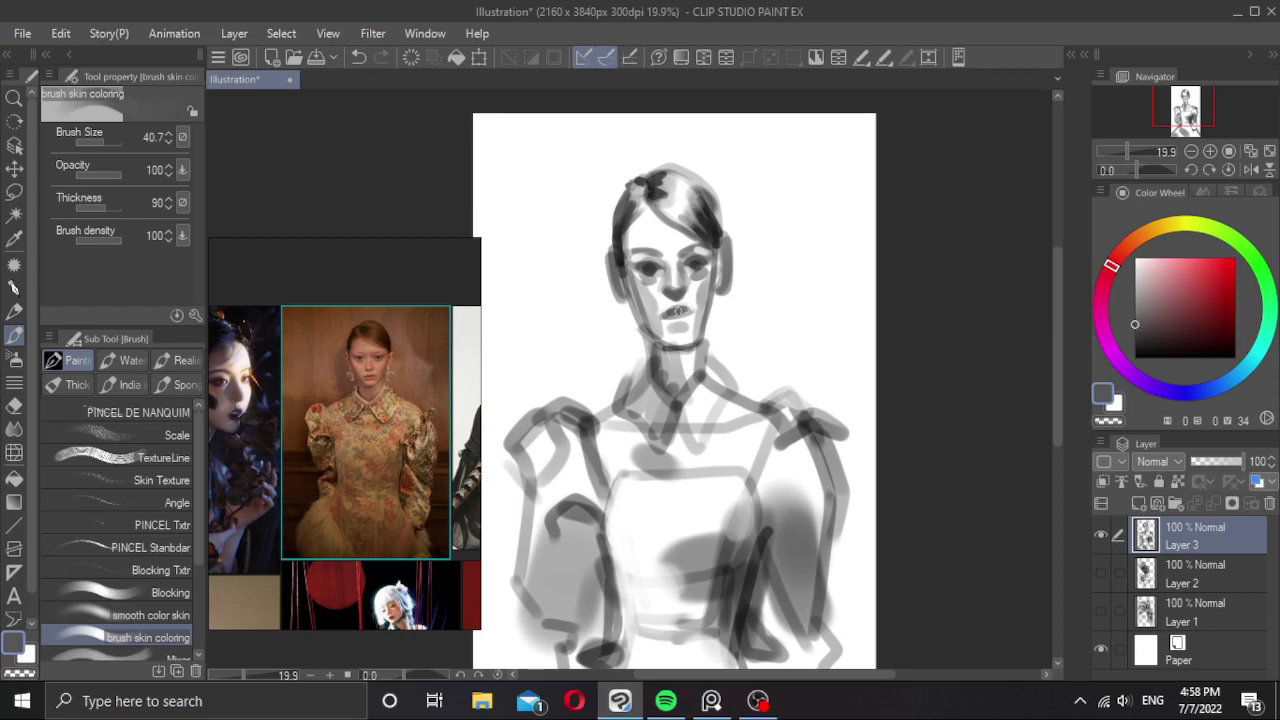
pyautogui.hotkey('ctrl', 'z')
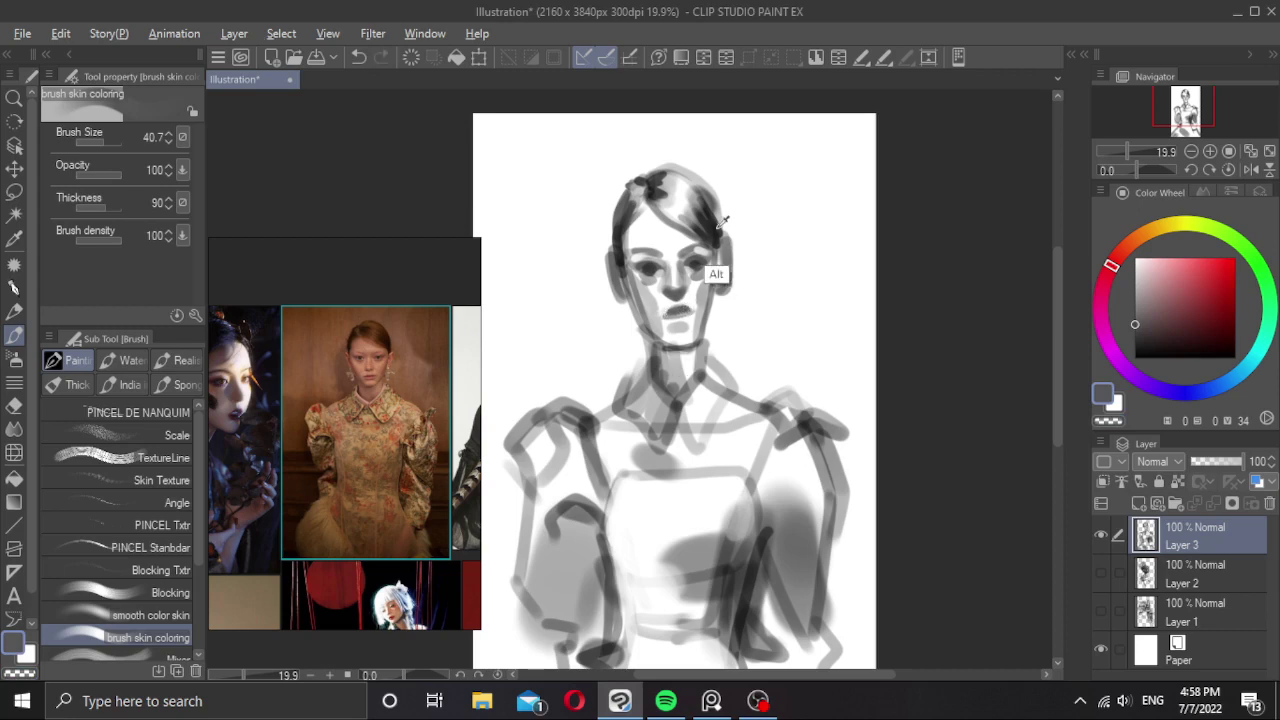
pyautogui.keyDown('alt'); pyautogui.click(718, 229); pyautogui.keyUp('alt')
pyautogui.moveTo(697, 293); pyautogui.dragTo(697, 286)
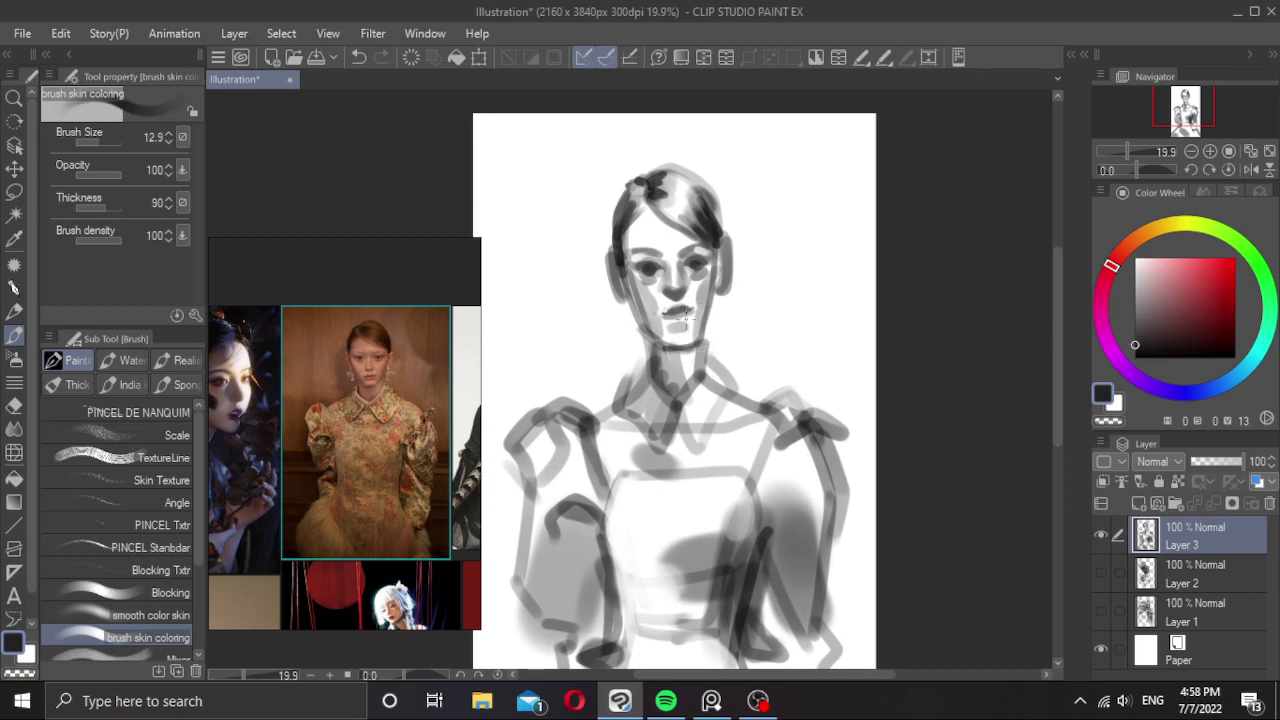
pyautogui.hotkey('ctrl', 'z')
pyautogui.moveTo(674, 325); pyautogui.dragTo(692, 324)
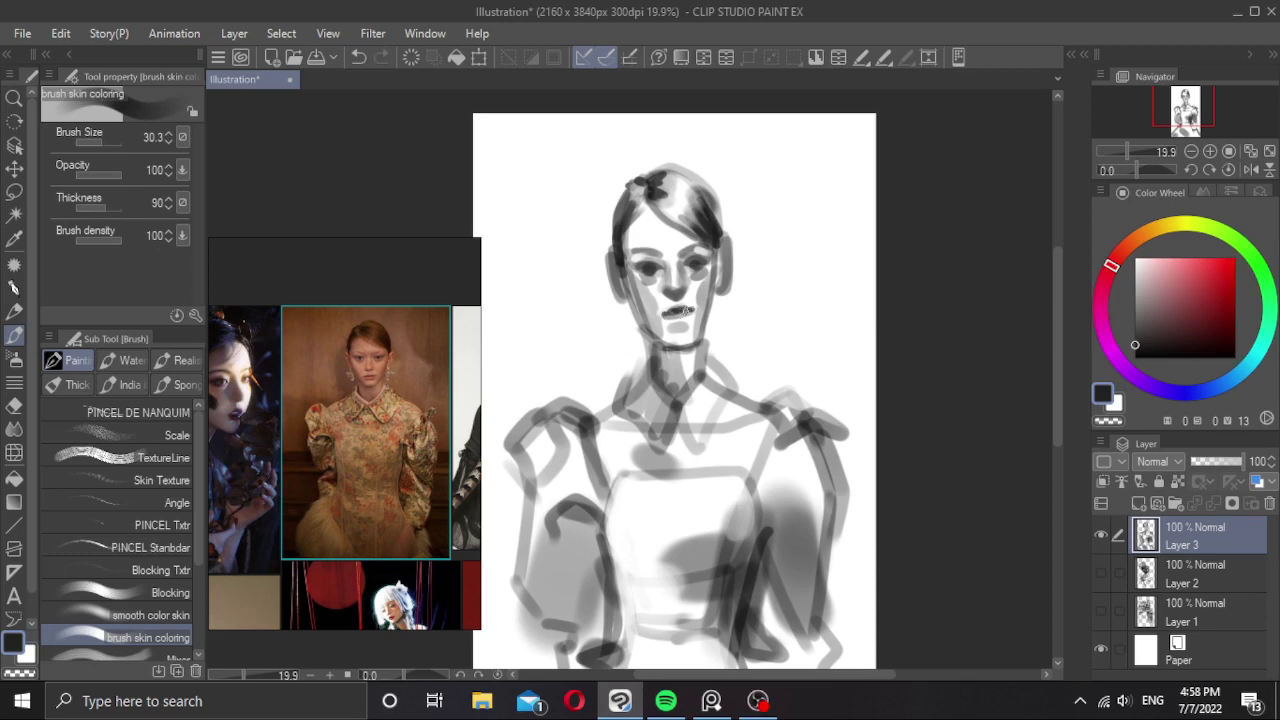
# Refine the lips and the area below the mouth with sampled greys at brush size 34.8, and switch to the transparent colour.
pyautogui.keyDown('alt'); pyautogui.click(685, 312); pyautogui.keyUp('alt')
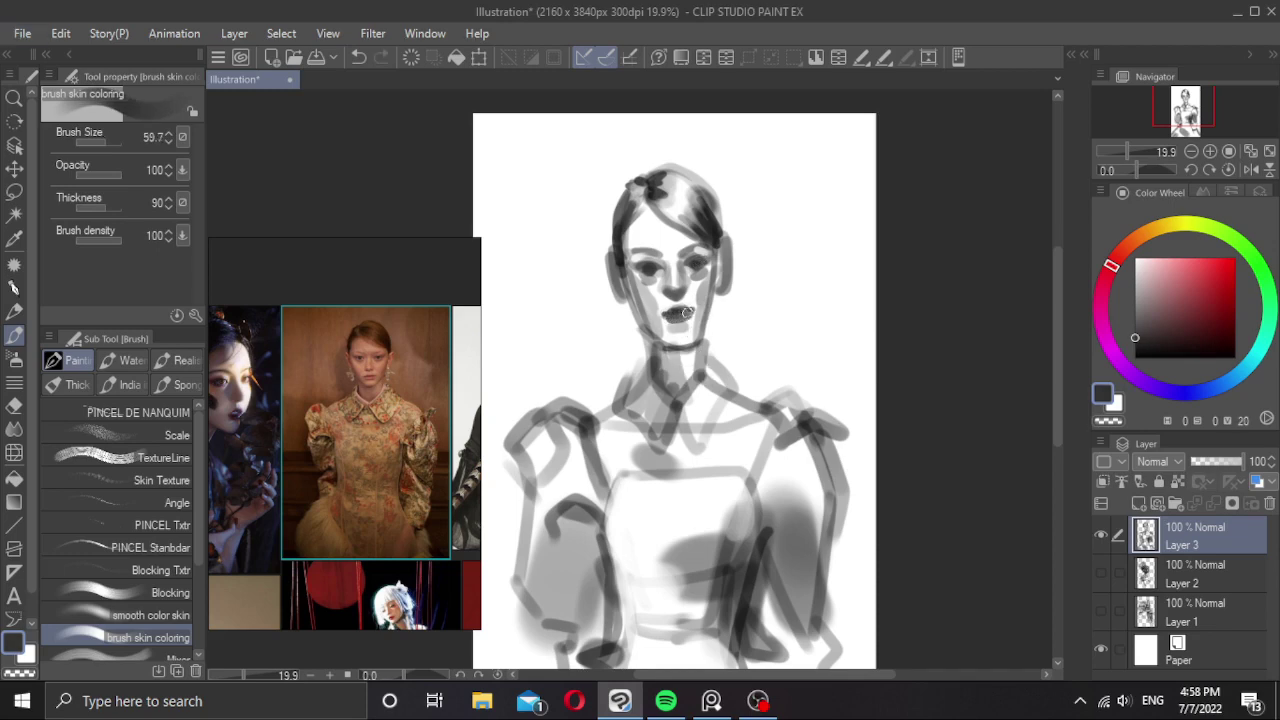
pyautogui.keyDown('alt'); pyautogui.click(686, 320); pyautogui.keyUp('alt')
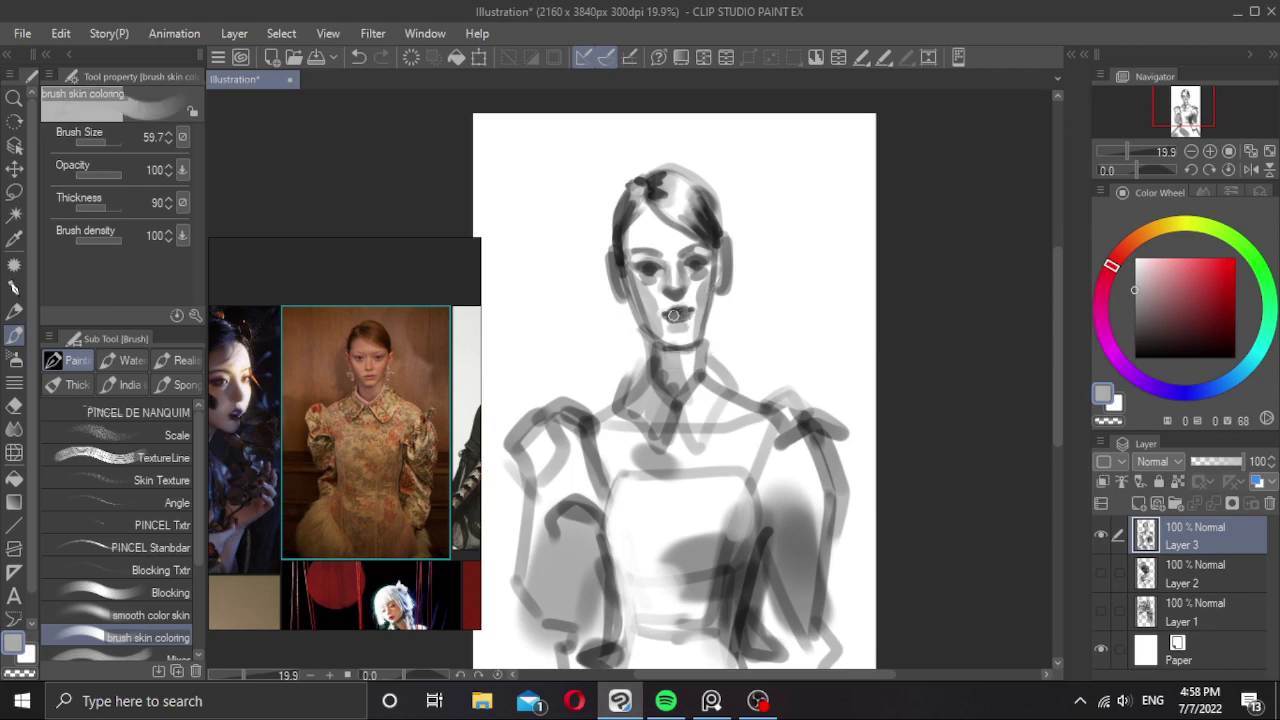
pyautogui.hotkey('ctrl', 'z')
pyautogui.press('[')
pyautogui.press('[')
pyautogui.press('[')
pyautogui.moveTo(664, 310); pyautogui.dragTo(685, 333)
pyautogui.keyDown('alt'); pyautogui.click(678, 324); pyautogui.keyUp('alt')
pyautogui.hotkey('ctrl', 'z')
pyautogui.press('c')
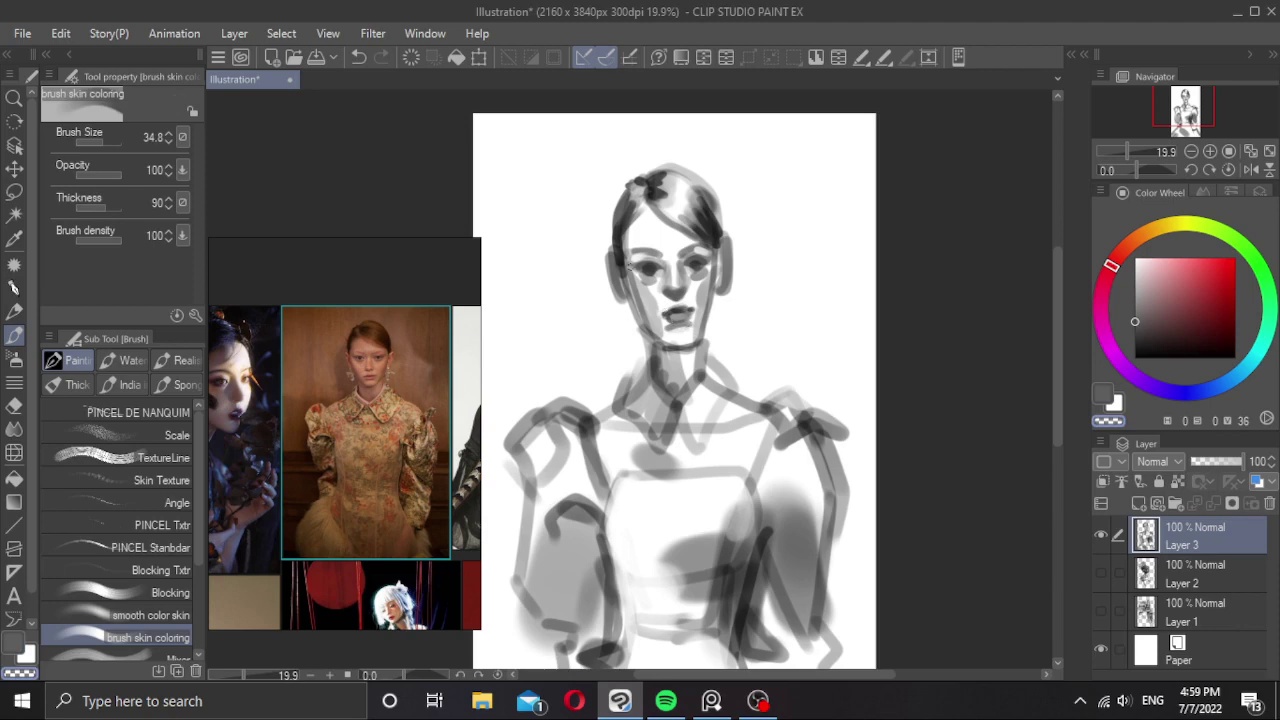
# Lighten the cheeks beside the nose and mouth with white sampled from the face at brush size 34.8.
pyautogui.keyDown('alt'); pyautogui.click(633, 300); pyautogui.keyUp('alt')
pyautogui.moveTo(633, 300)
pyautogui.mouseDown()
pyautogui.moveTo(660, 330)
pyautogui.moveTo(654, 304)
pyautogui.mouseUp()
pyautogui.hotkey('ctrl', 'z')
pyautogui.keyDown('alt'); pyautogui.click(648, 288); pyautogui.keyUp('alt')
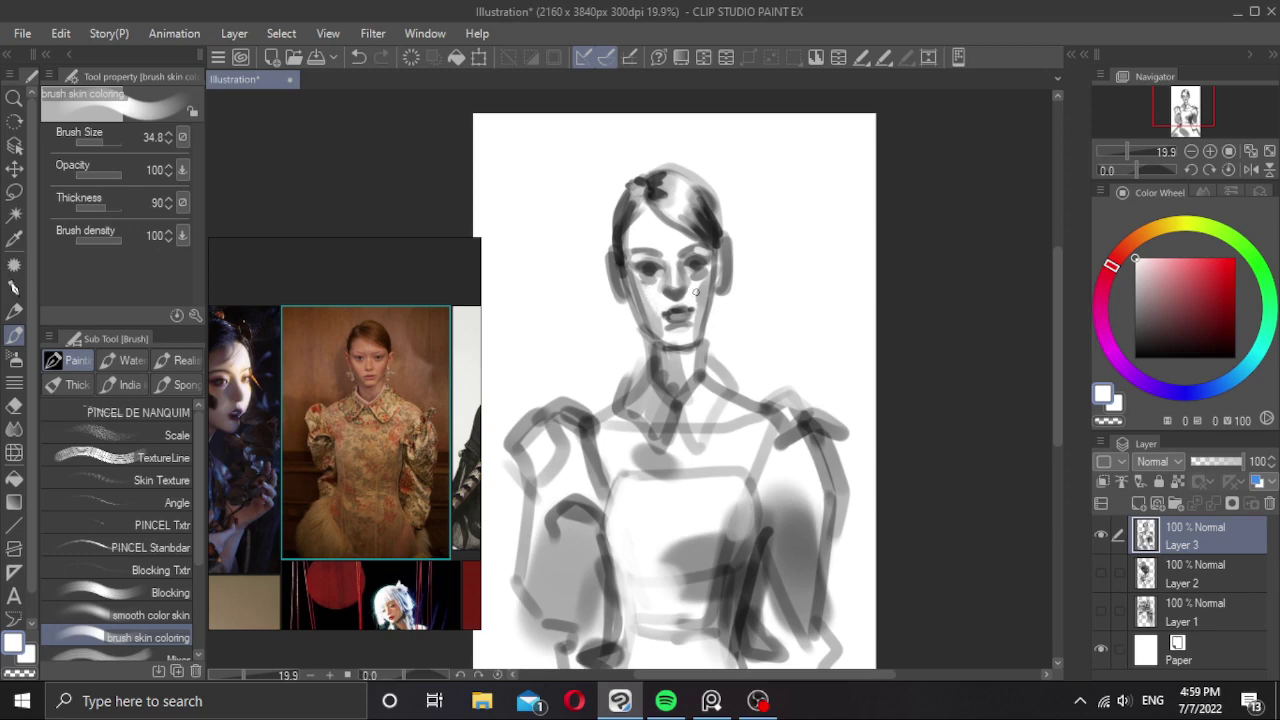
pyautogui.moveTo(694, 302); pyautogui.dragTo(694, 308)
# Draw the cheek and jaw lines on both sides of the face with dark grey sampled from the eye.
pyautogui.keyDown('alt'); pyautogui.click(648, 268); pyautogui.keyUp('alt')
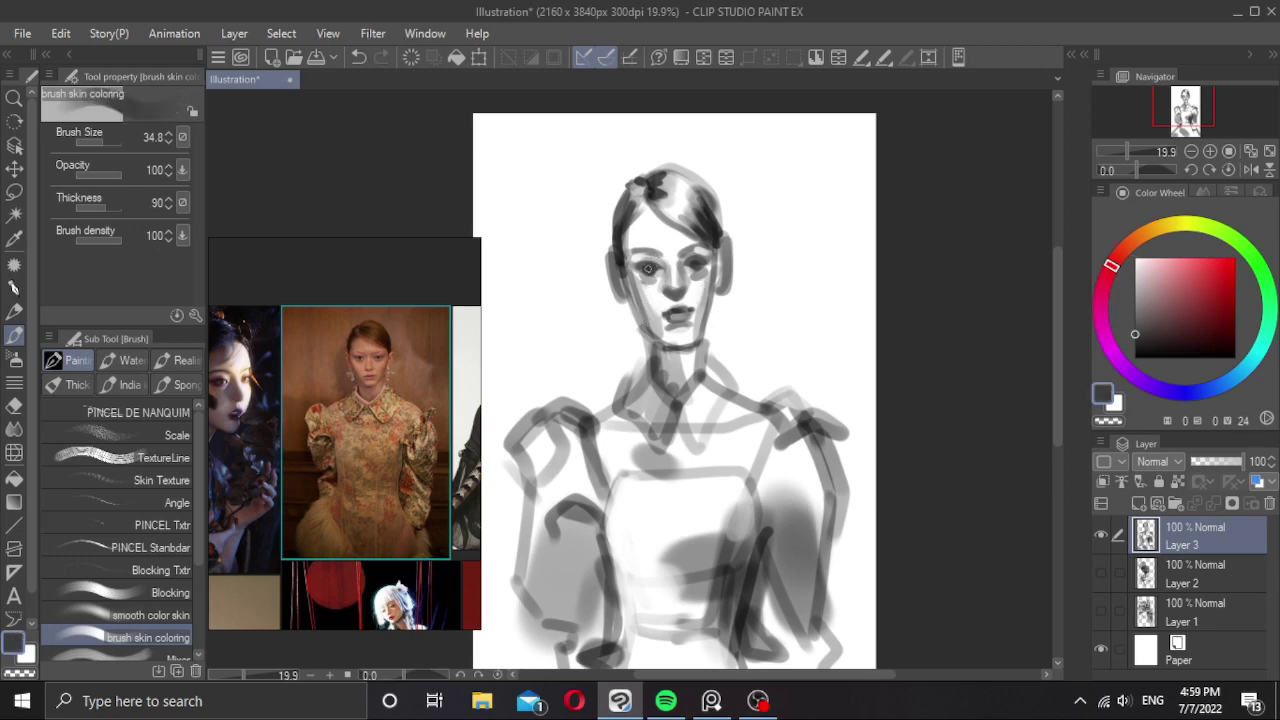
pyautogui.moveTo(633, 279); pyautogui.dragTo(667, 343)
pyautogui.hotkey('ctrl', 'z')
pyautogui.hotkey('ctrl', 'z')
pyautogui.hotkey('ctrl', 'z')
pyautogui.moveTo(629, 271); pyautogui.dragTo(660, 342)
pyautogui.moveTo(712, 269); pyautogui.dragTo(694, 344)
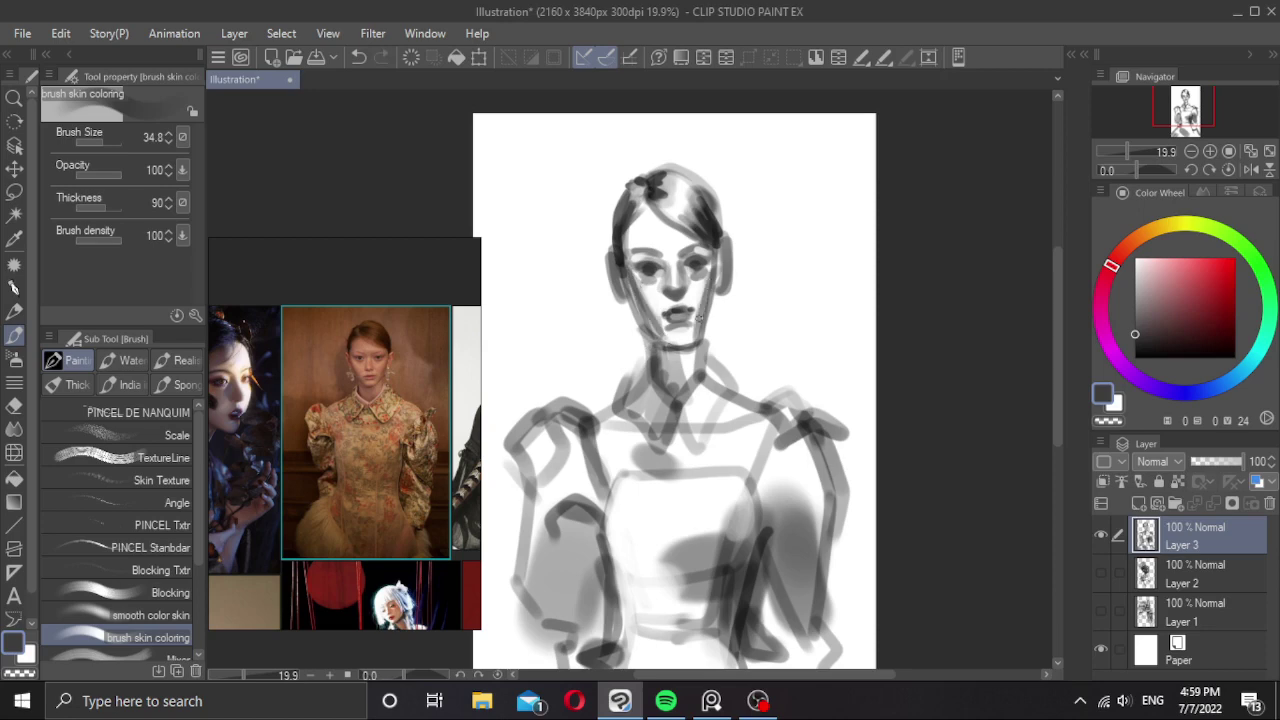
# Shade the side of the face from cheekbone to jaw with a sampled grey, enlarging the brush to 50.
pyautogui.keyDown('alt'); pyautogui.click(640, 298); pyautogui.keyUp('alt')
pyautogui.moveTo(633, 285); pyautogui.dragTo(647, 325)
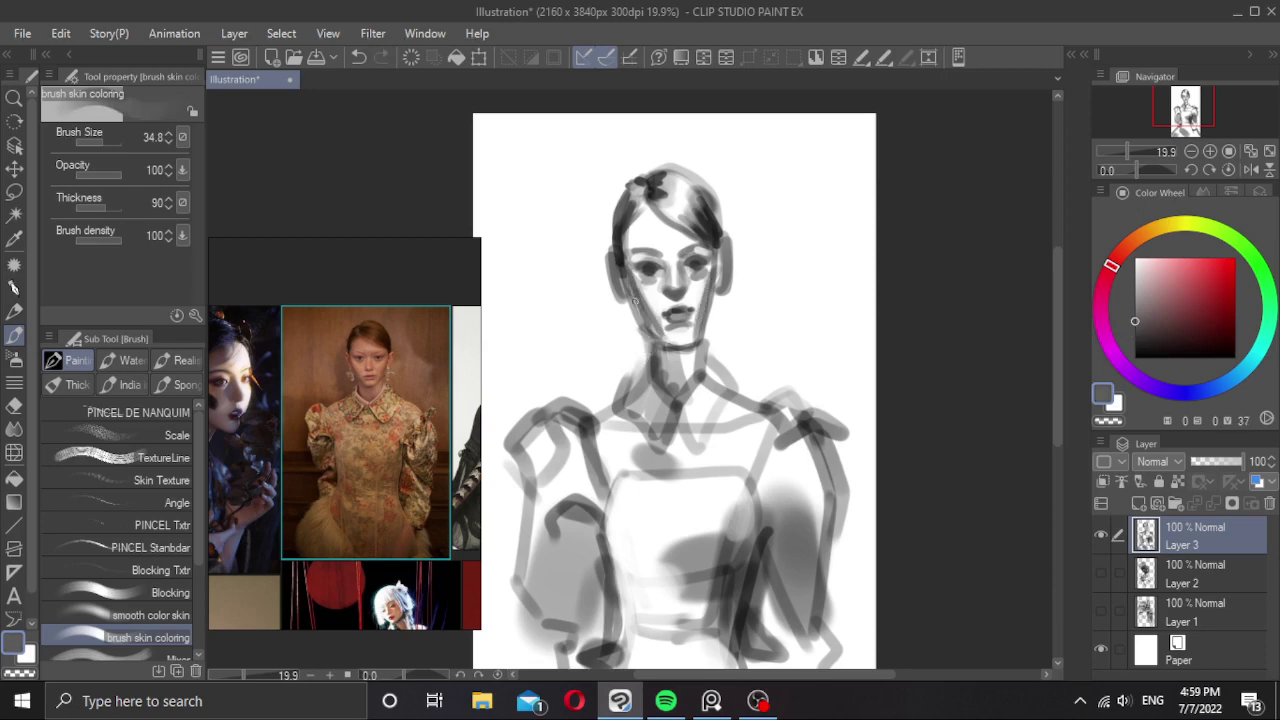
pyautogui.press(']')
pyautogui.press(']')
pyautogui.moveTo(627, 277); pyautogui.dragTo(656, 333)
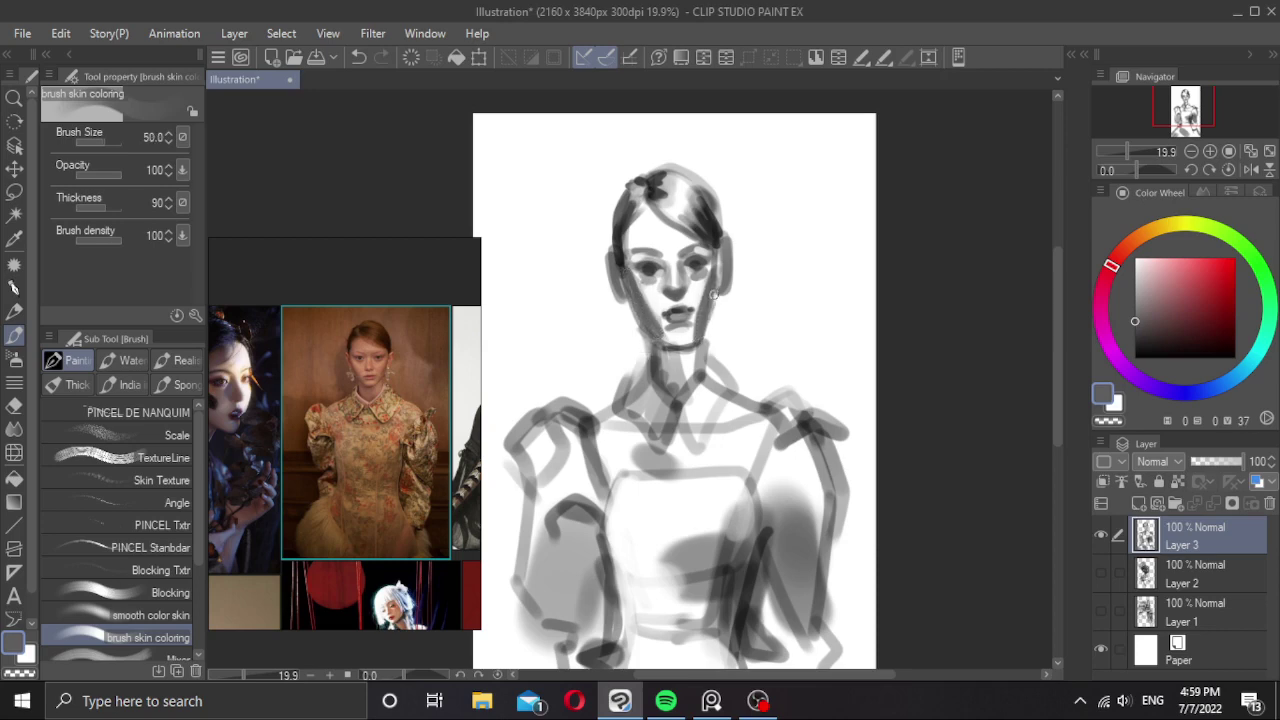
# Trim the cheek shading along both sides of the face with sampled white at brush size 50.
pyautogui.keyDown('alt'); pyautogui.click(660, 292); pyautogui.keyUp('alt')
pyautogui.moveTo(626, 260); pyautogui.dragTo(650, 330)
pyautogui.moveTo(630, 283); pyautogui.dragTo(657, 338)
pyautogui.hotkey('ctrl', 'z')
pyautogui.moveTo(624, 262); pyautogui.dragTo(662, 338)
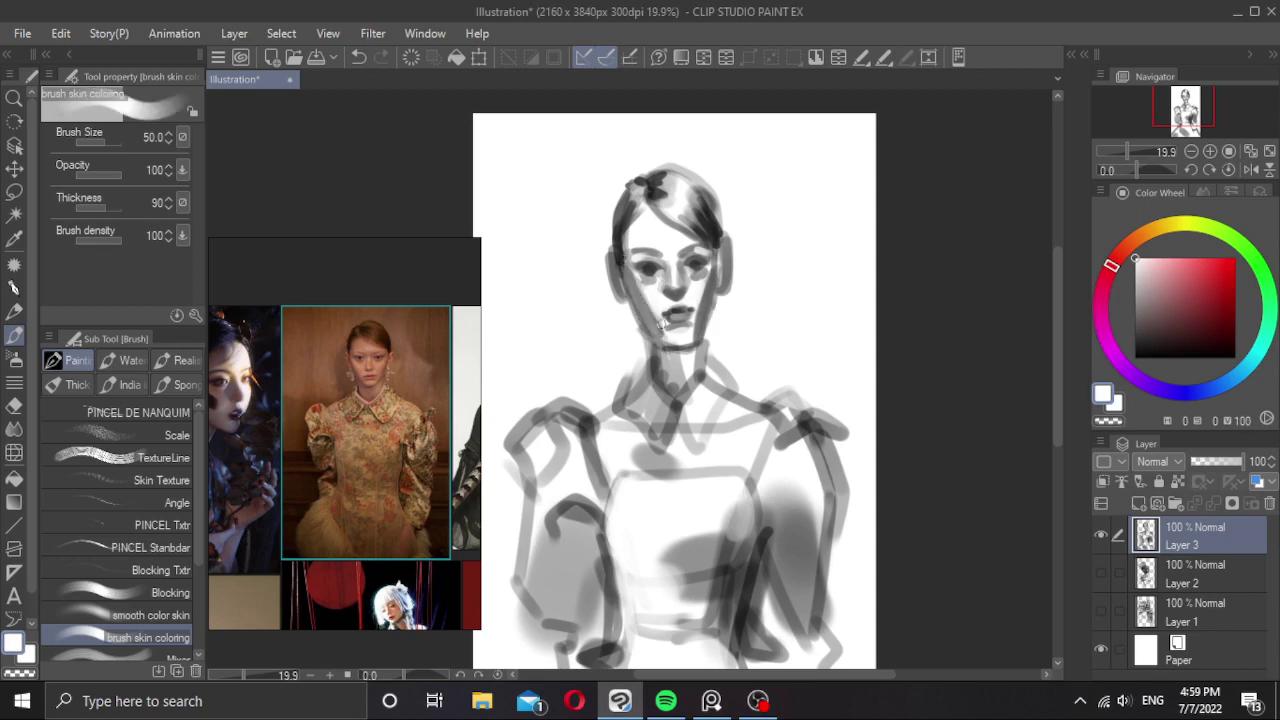
pyautogui.moveTo(713, 273); pyautogui.dragTo(694, 345)
# Outline the jaw and chin with near-black sampled from the hair at brush size 27.8.
pyautogui.keyDown('alt'); pyautogui.click(711, 232); pyautogui.keyUp('alt')
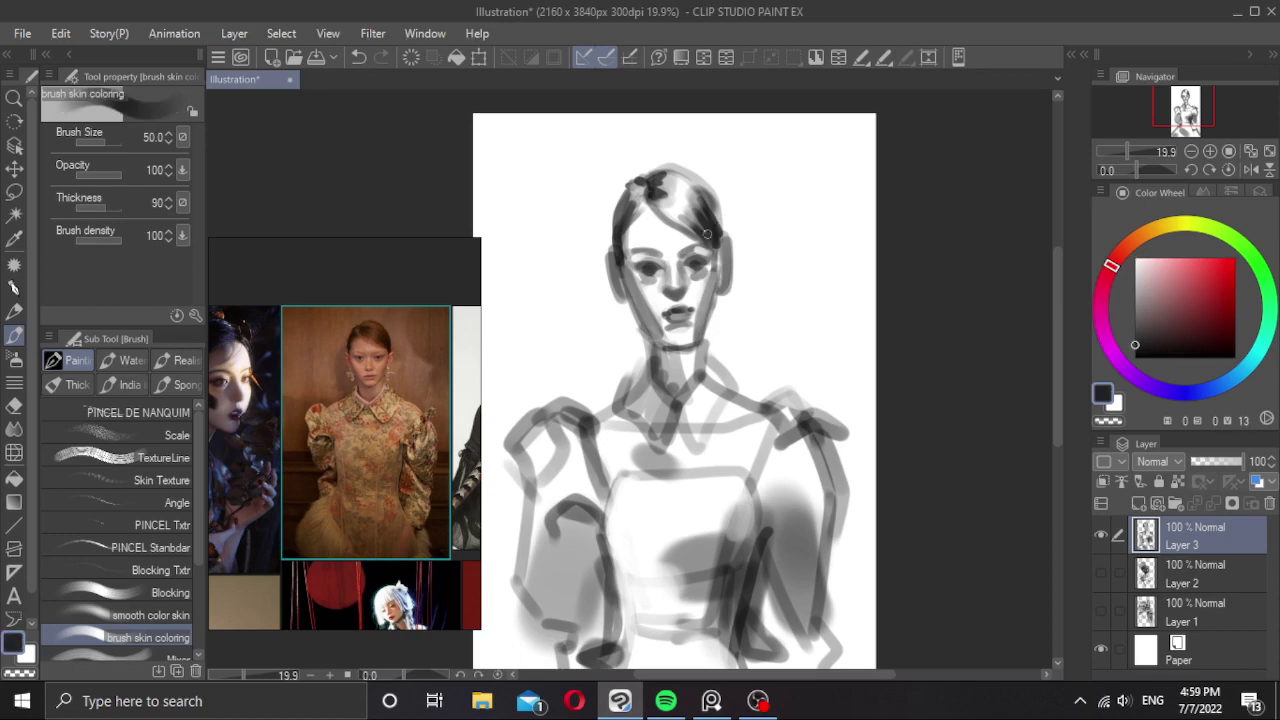
pyautogui.moveTo(645, 284); pyautogui.dragTo(625, 290)
pyautogui.hotkey('ctrl', 'z')
pyautogui.moveTo(668, 346)
pyautogui.mouseDown()
pyautogui.moveTo(690, 343)
pyautogui.moveTo(708, 314)
pyautogui.moveTo(665, 341)
pyautogui.mouseUp()
pyautogui.hotkey('ctrl', 'z')
pyautogui.hotkey('ctrl', 'z')
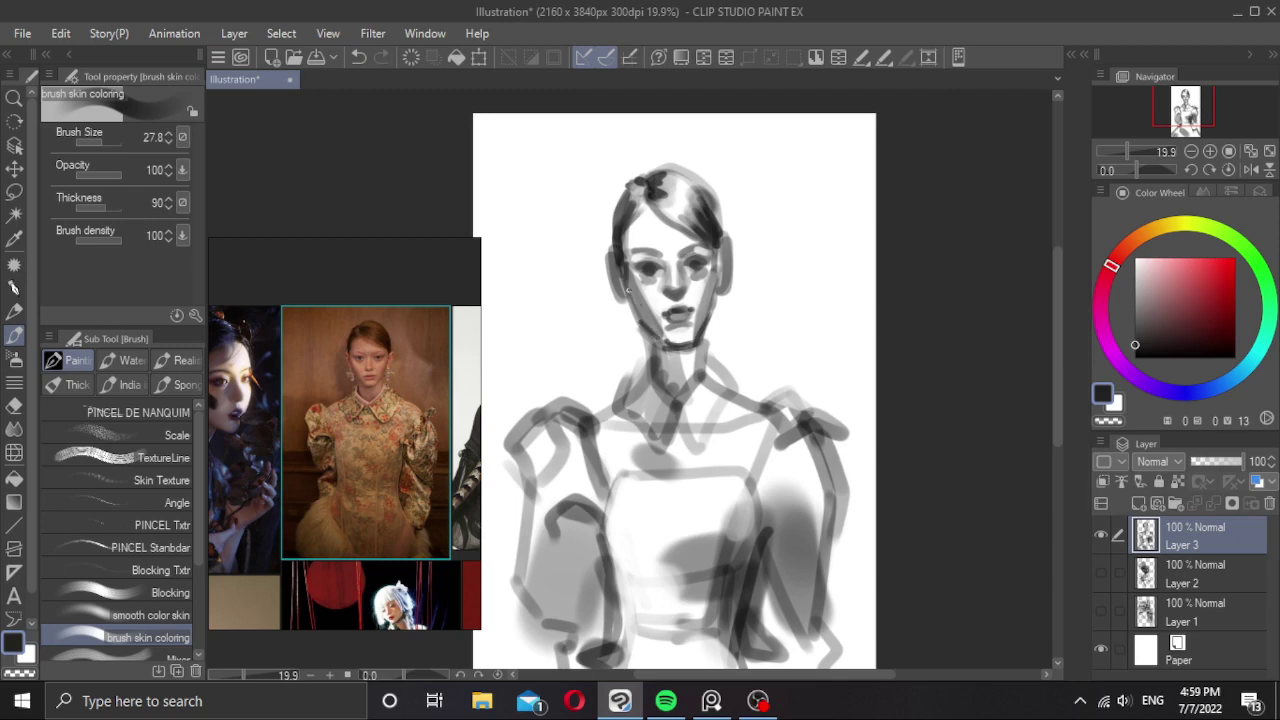
pyautogui.moveTo(628, 290); pyautogui.dragTo(648, 328)
pyautogui.moveTo(722, 279); pyautogui.dragTo(710, 313)
# Erase the excess shading outside both sides of the jaw with the transparent colour at brush size 27.8.
pyautogui.press('c')
pyautogui.moveTo(627, 301); pyautogui.dragTo(643, 333)
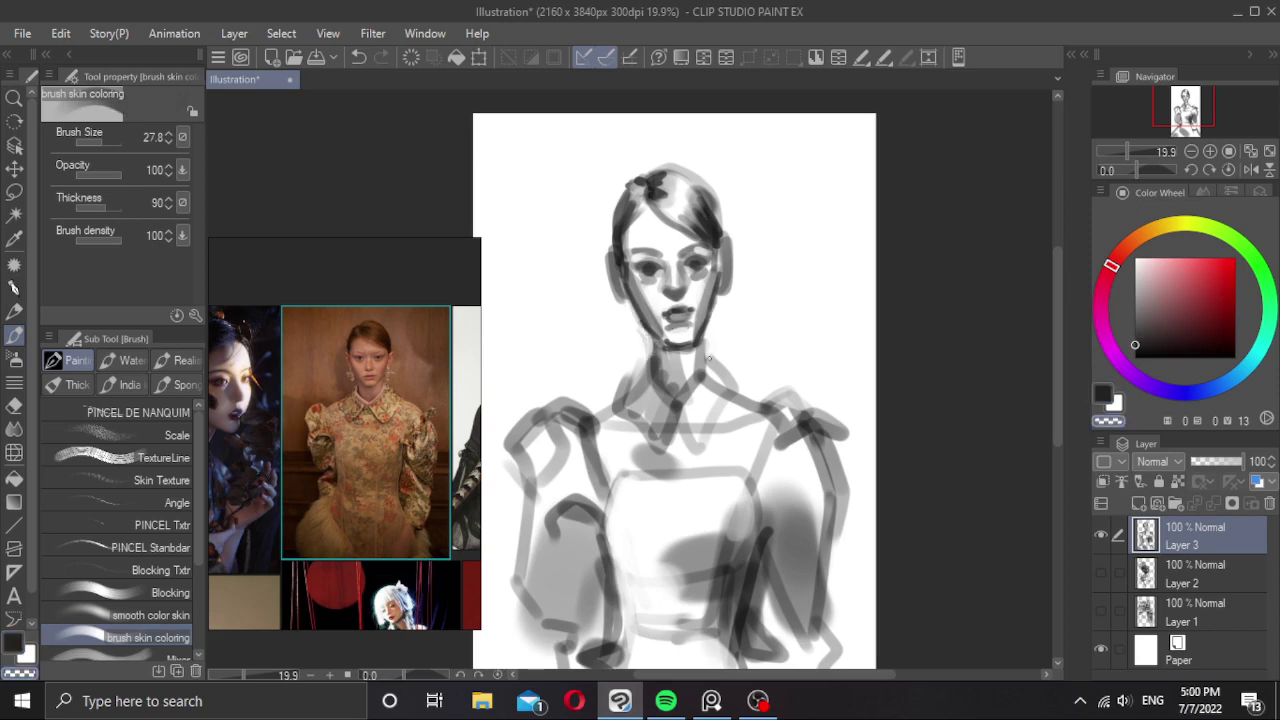
pyautogui.moveTo(716, 299); pyautogui.dragTo(709, 322)
# Clean up the lower cheeks inside the jaw line with sampled white at brush size 42.
pyautogui.keyDown('alt'); pyautogui.click(642, 352); pyautogui.keyUp('alt')
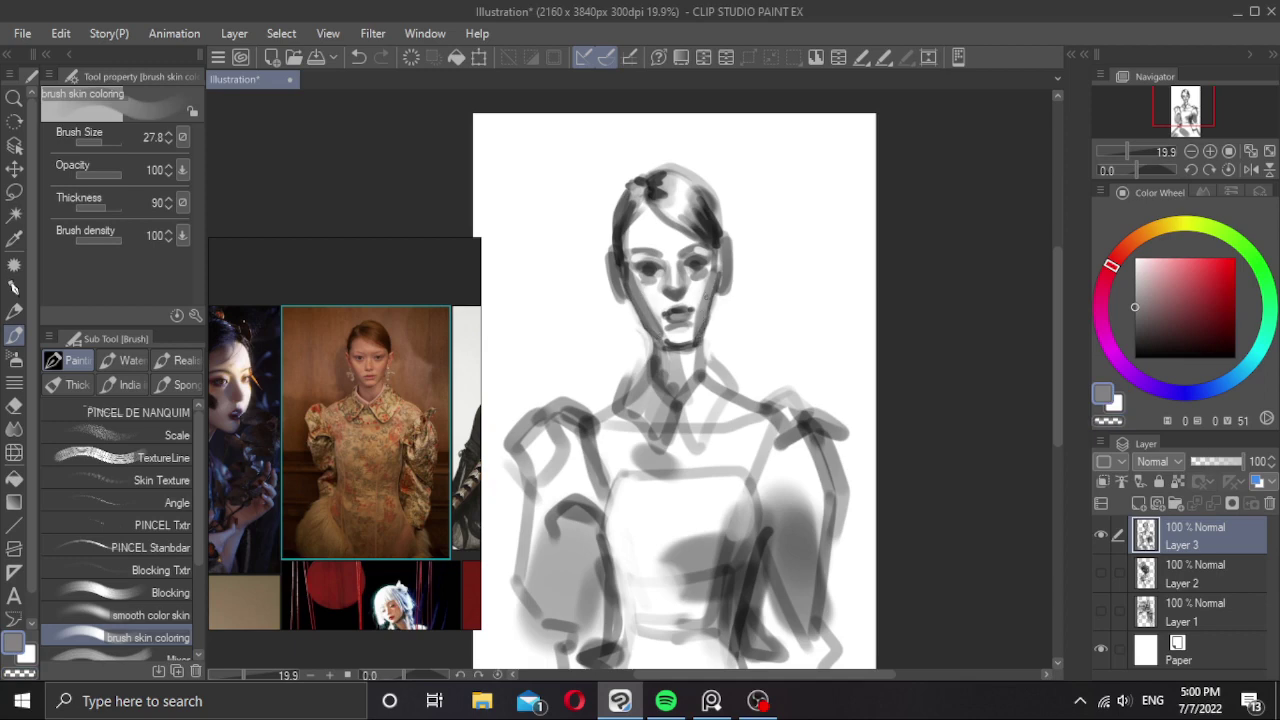
pyautogui.keyDown('alt'); pyautogui.click(656, 347); pyautogui.keyUp('alt')
pyautogui.press(']')
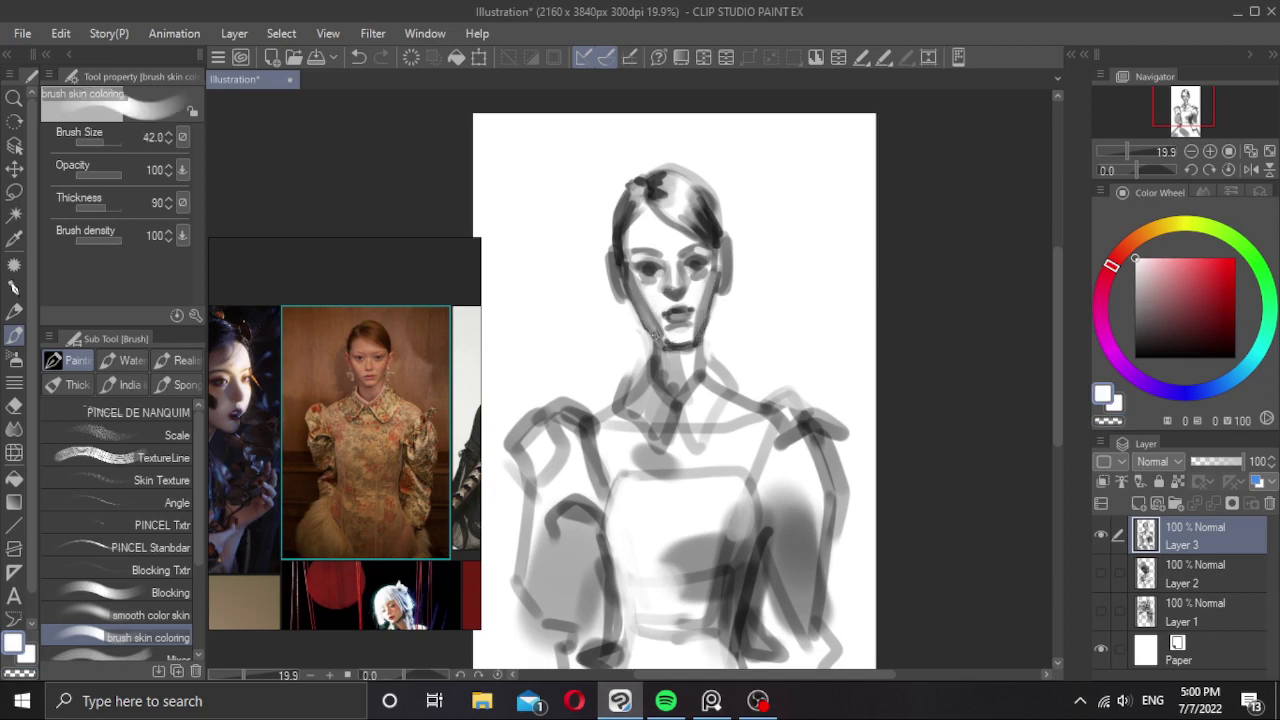
pyautogui.moveTo(710, 292); pyautogui.dragTo(698, 297)
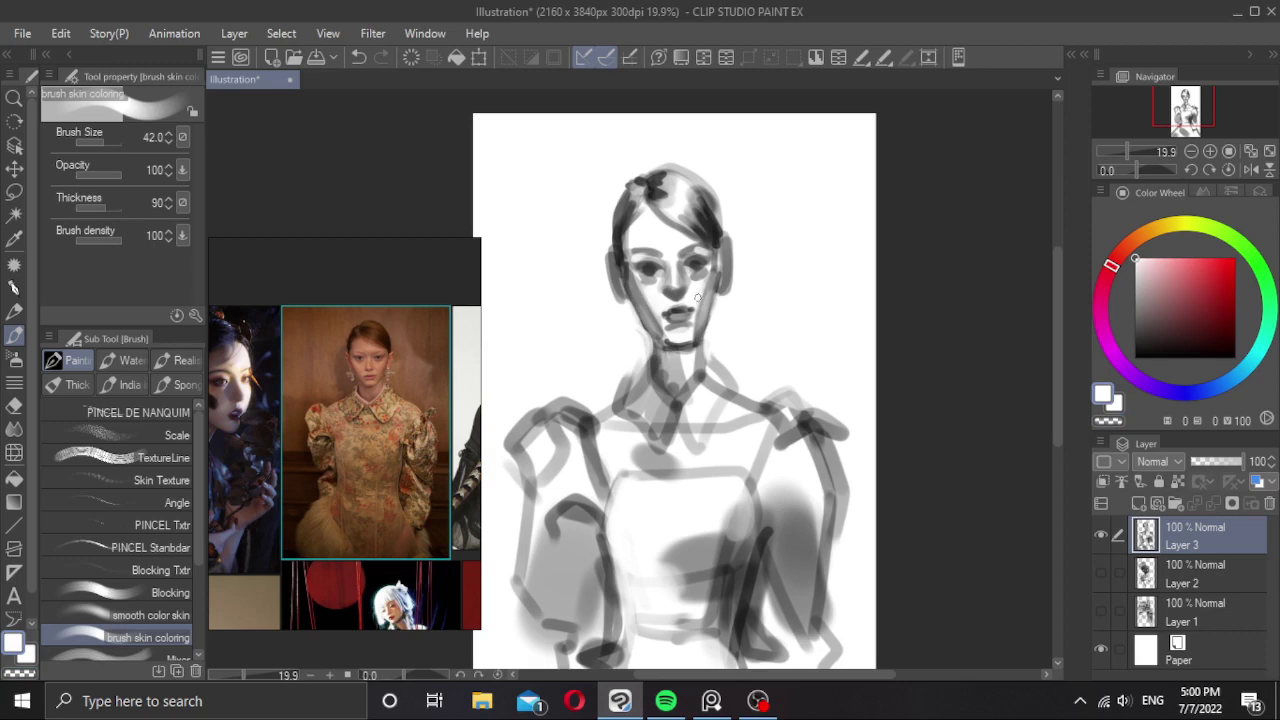
# Refine the shapes of both ears with tones sampled from the head, finishing in white at brush size 20.6.
pyautogui.keyDown('alt'); pyautogui.click(617, 245); pyautogui.keyUp('alt')
pyautogui.moveTo(619, 259)
pyautogui.mouseDown()
pyautogui.moveTo(607, 273)
pyautogui.moveTo(619, 286)
pyautogui.moveTo(608, 253)
pyautogui.mouseUp()
pyautogui.keyDown('alt'); pyautogui.click(637, 250); pyautogui.keyUp('alt')
pyautogui.moveTo(718, 247); pyautogui.dragTo(727, 263)
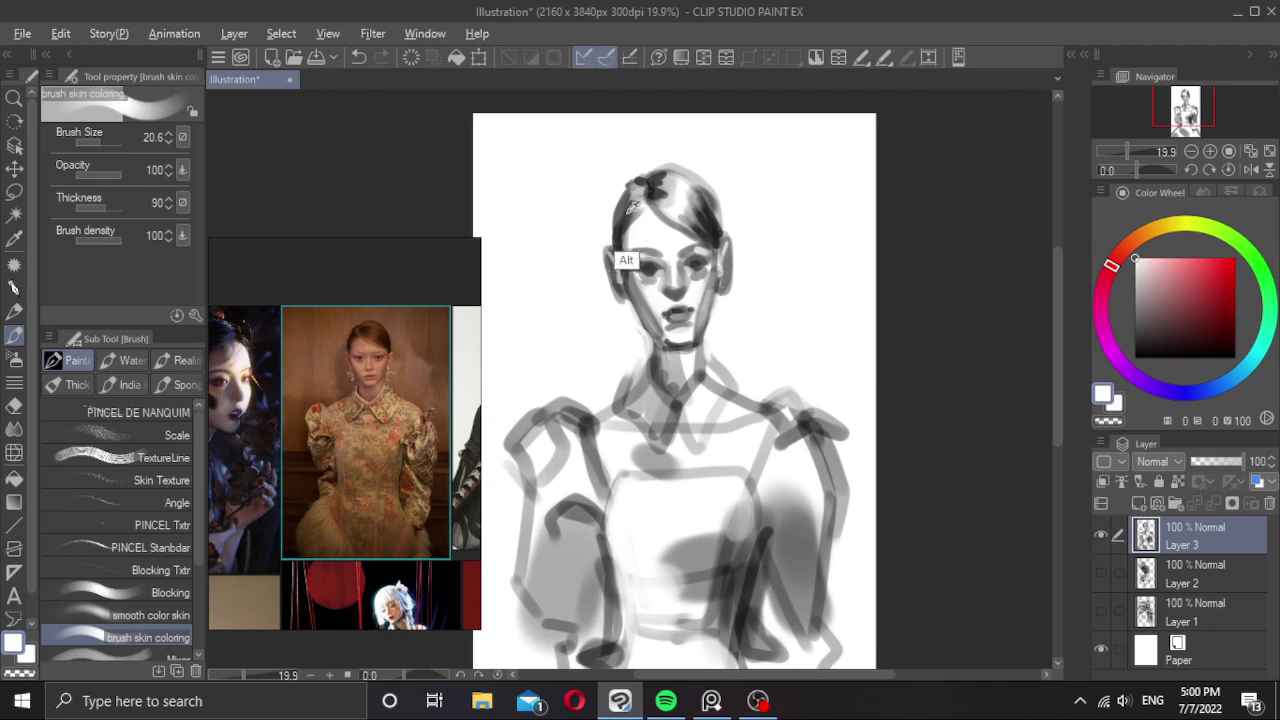
# Draw dangling earrings below both ears in sampled dark grey at brush size 20.6, and thicken them at 44.8.
pyautogui.keyDown('alt'); pyautogui.click(656, 316); pyautogui.keyUp('alt')
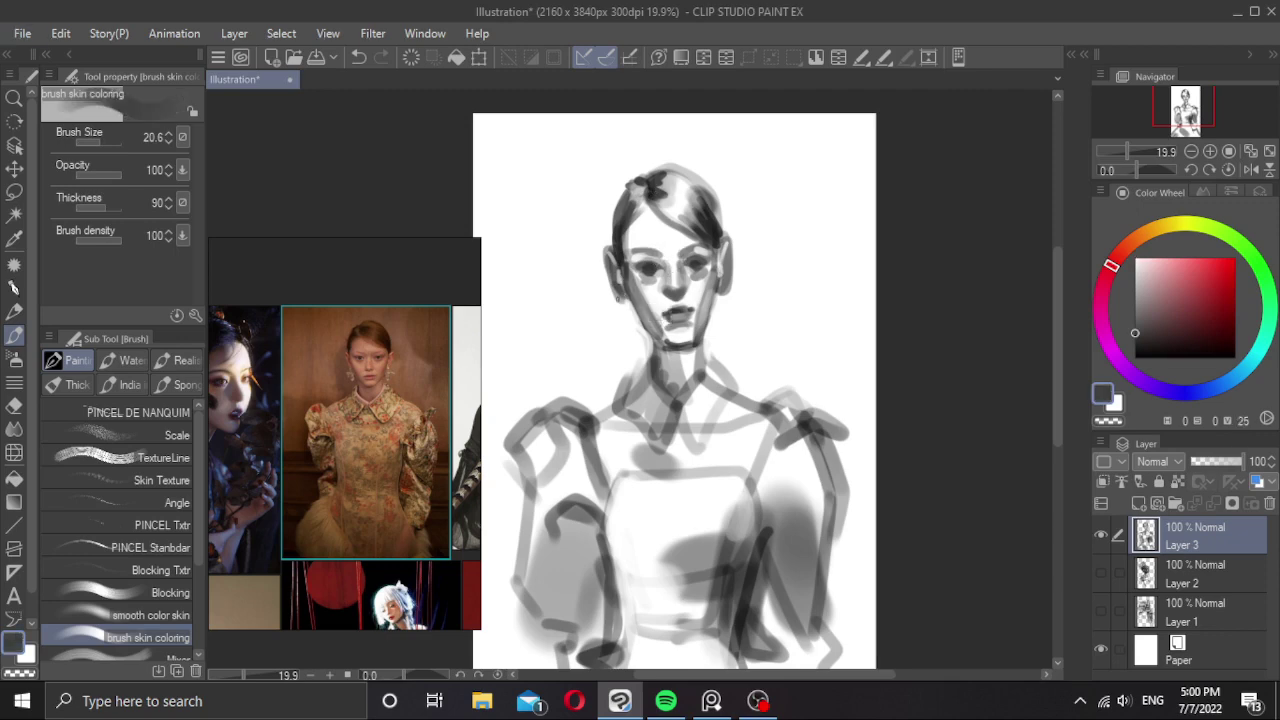
pyautogui.moveTo(619, 305); pyautogui.dragTo(624, 322)
pyautogui.moveTo(722, 297)
pyautogui.mouseDown()
pyautogui.moveTo(728, 317)
pyautogui.moveTo(736, 304)
pyautogui.moveTo(724, 322)
pyautogui.mouseUp()
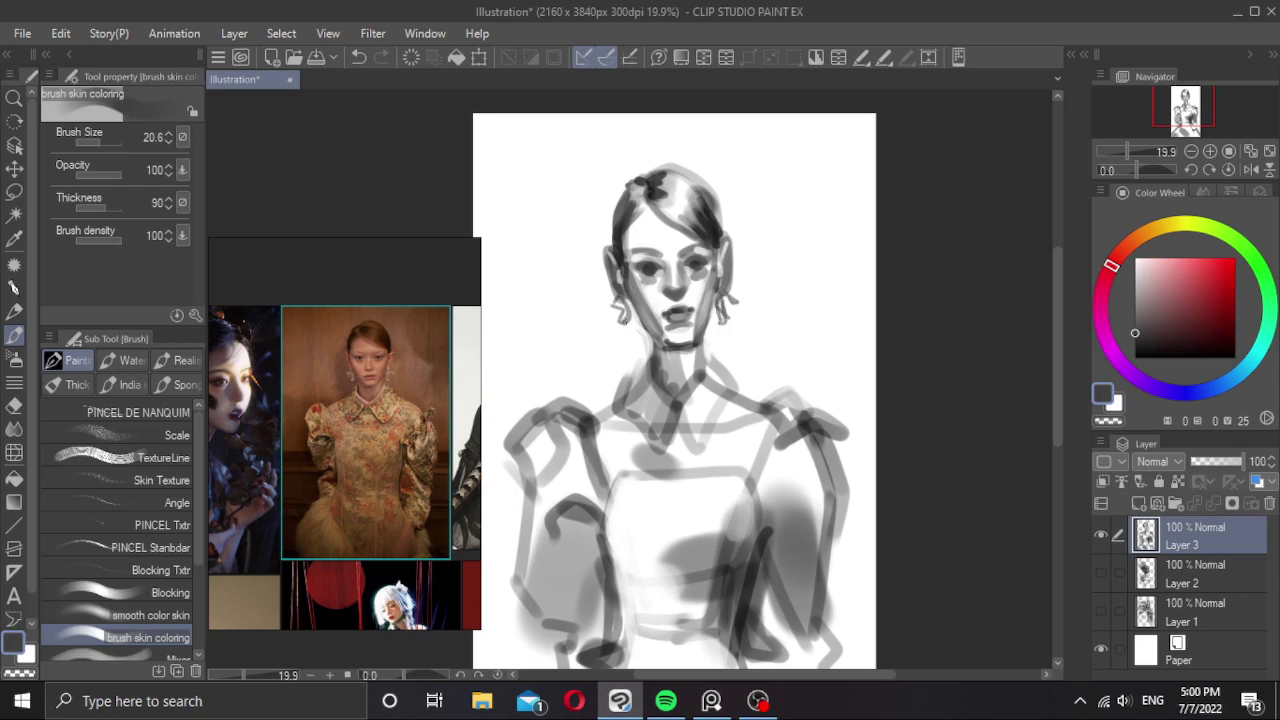
pyautogui.press(']')
pyautogui.press(']')
pyautogui.moveTo(618, 297); pyautogui.dragTo(624, 322)
pyautogui.moveTo(722, 298)
pyautogui.mouseDown()
pyautogui.moveTo(720, 320)
pyautogui.moveTo(732, 306)
pyautogui.mouseUp()
pyautogui.moveTo(627, 312); pyautogui.dragTo(628, 334)
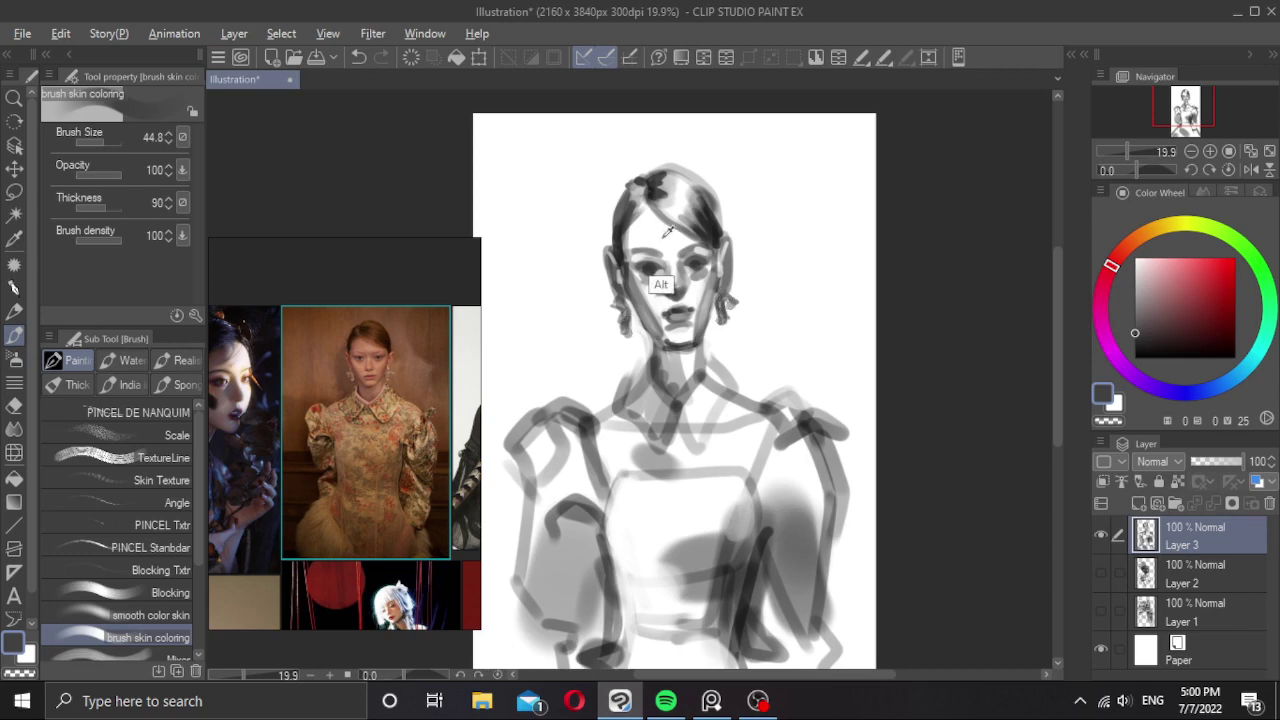
# Add highlights to the earrings with sampled white at brush size 32.7.
pyautogui.keyDown('alt'); pyautogui.click(666, 234); pyautogui.keyUp('alt')
pyautogui.press('[')
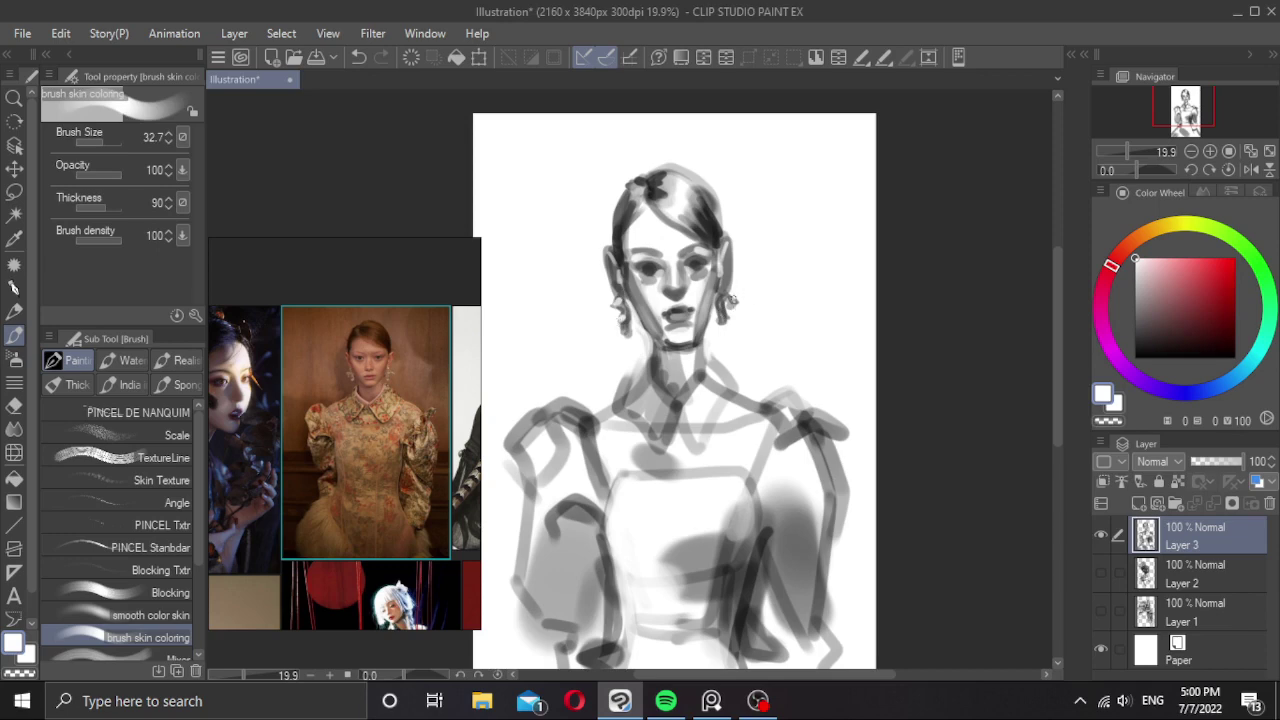
pyautogui.moveTo(733, 298); pyautogui.dragTo(724, 306)
# Mirror the canvas horizontally to check the face, and dab the transparent colour into the dark hair at the temple.
pyautogui.scroll(-5, 725, 305)
pyautogui.scroll(5, 715, 308)
pyautogui.press('h')
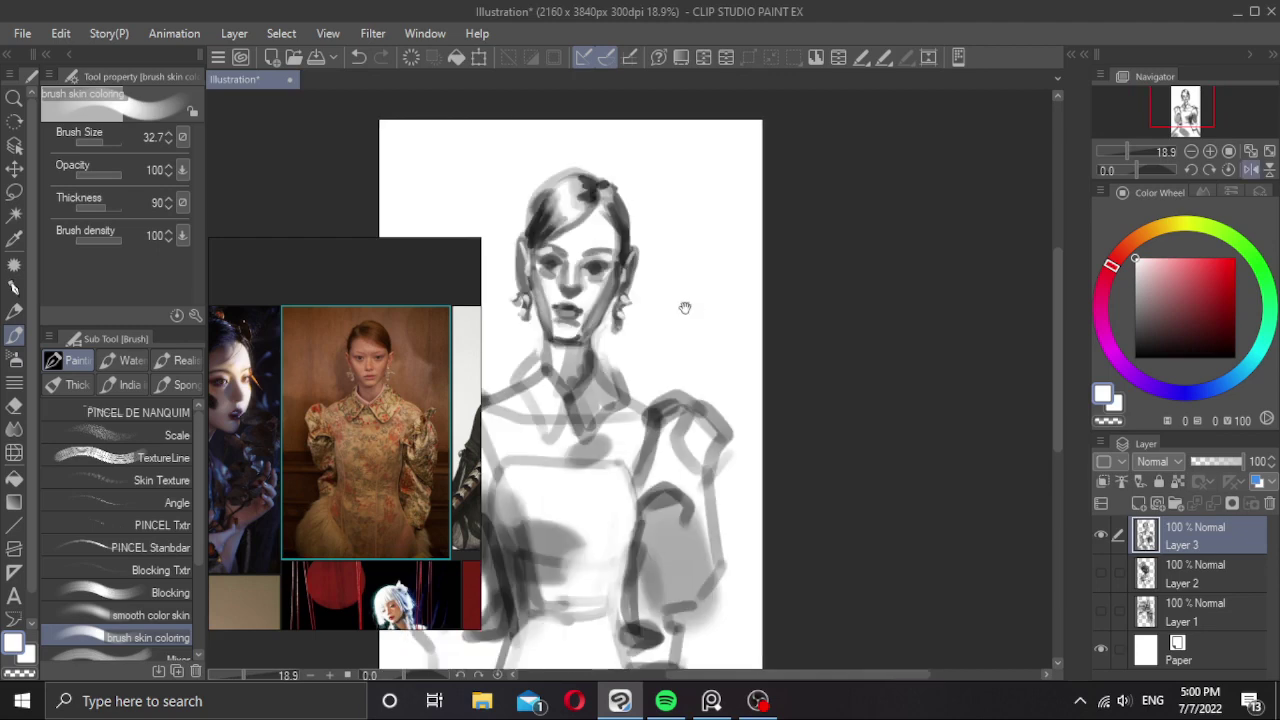
pyautogui.moveTo(685, 308); pyautogui.dragTo(786, 318)
pyautogui.scroll(2, 700, 312)
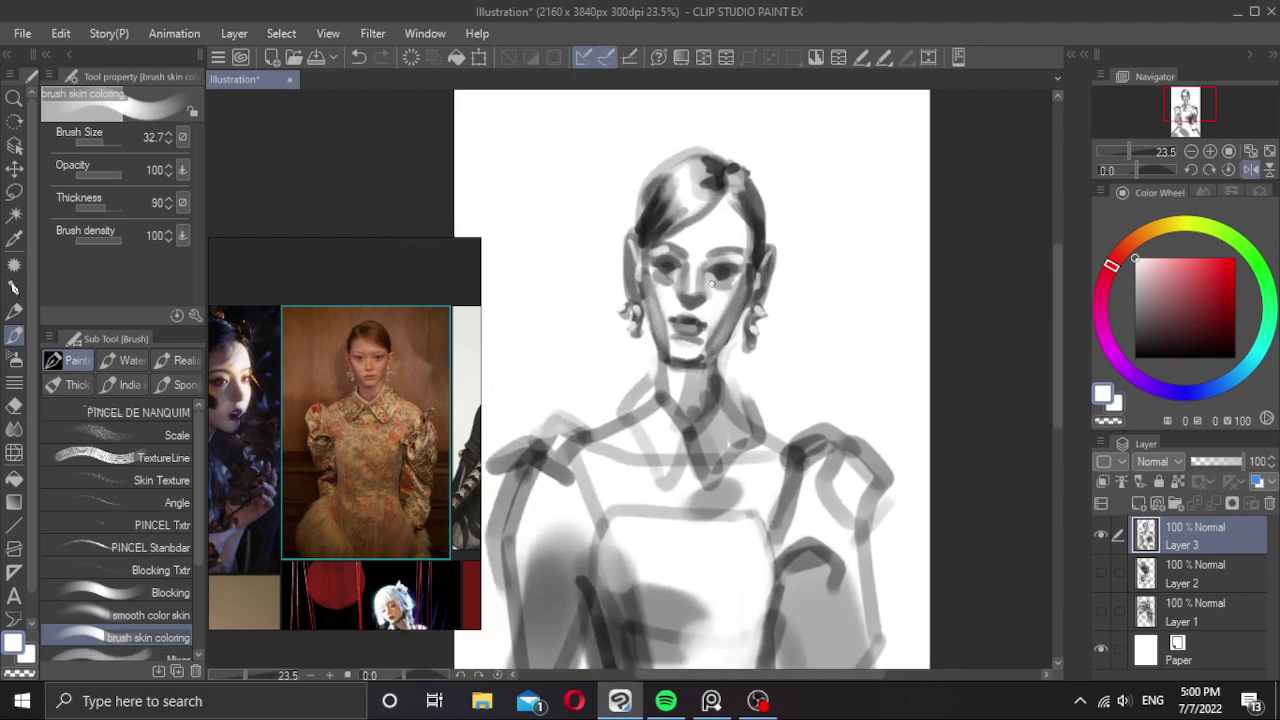
pyautogui.moveTo(712, 285); pyautogui.dragTo(726, 287)
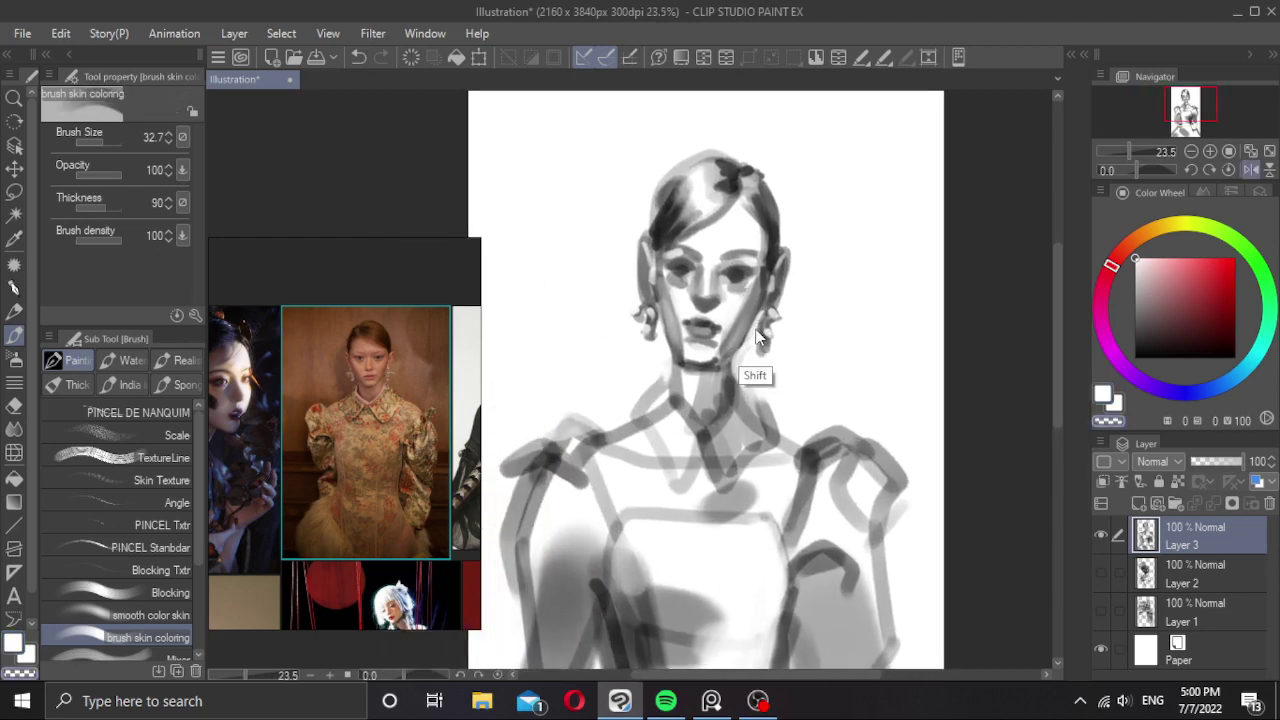
pyautogui.click(663, 223)
pyautogui.keyDown('alt'); pyautogui.click(654, 272); pyautogui.keyUp('alt')
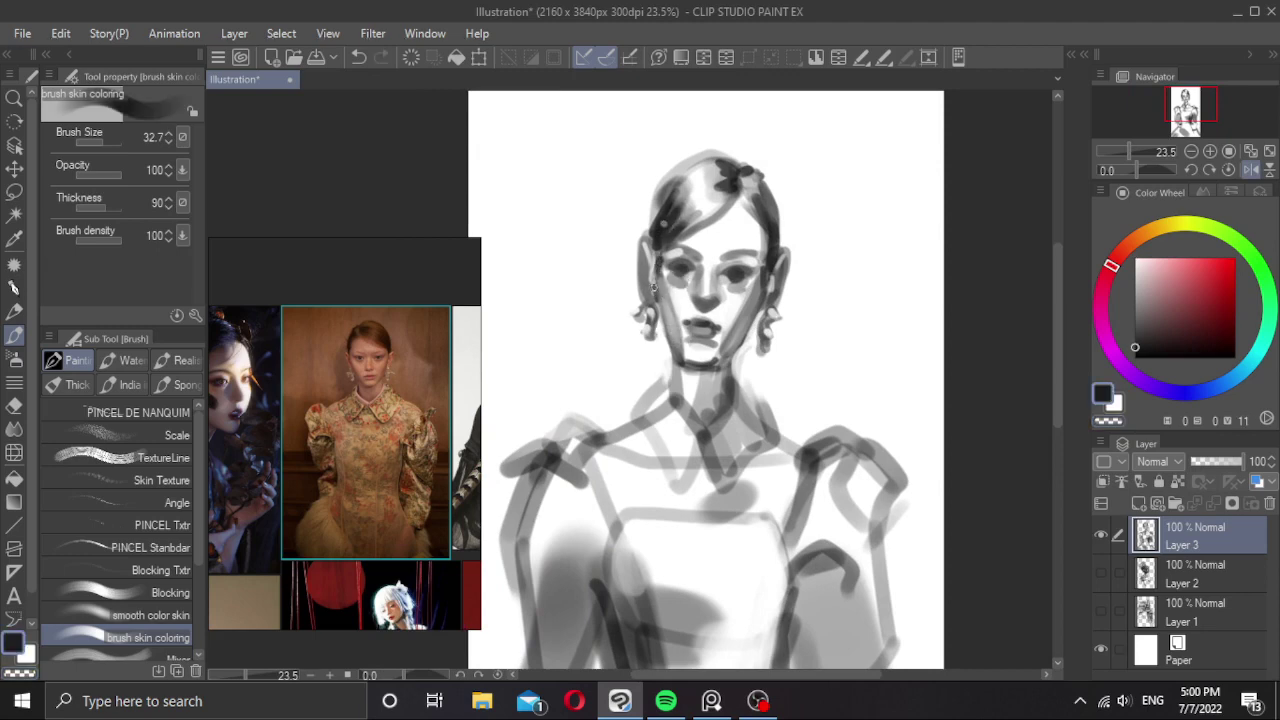
pyautogui.moveTo(653, 287); pyautogui.dragTo(665, 331)
pyautogui.hotkey('ctrl', 'z')
# Darken both eyebrows with a dark grey sampled from the eye at brush size 32.7.
pyautogui.keyDown('alt'); pyautogui.click(733, 273); pyautogui.keyUp('alt')
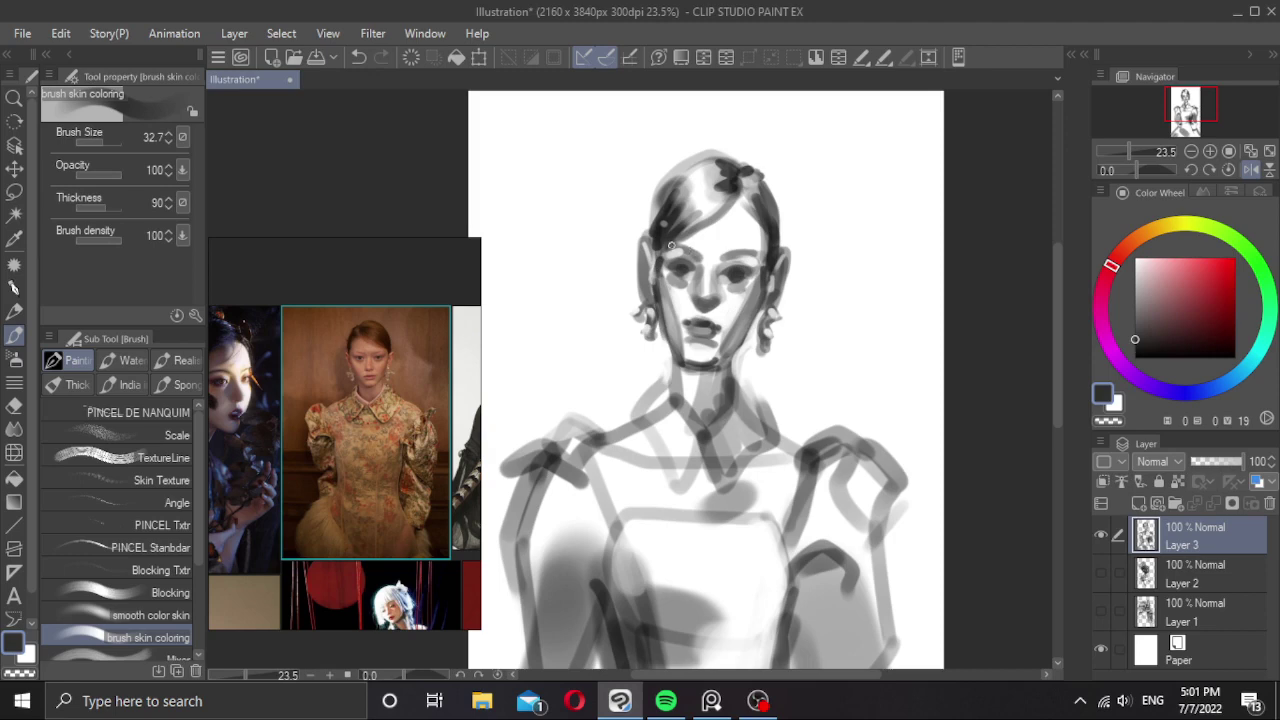
pyautogui.moveTo(671, 246)
pyautogui.mouseDown()
pyautogui.moveTo(759, 256)
pyautogui.moveTo(745, 253)
pyautogui.mouseUp()
pyautogui.hotkey('ctrl', 'z')
# Deepen and reshape both eyes with a sampled dark grey at brush size 32.7.
pyautogui.keyDown('alt'); pyautogui.click(688, 269); pyautogui.keyUp('alt')
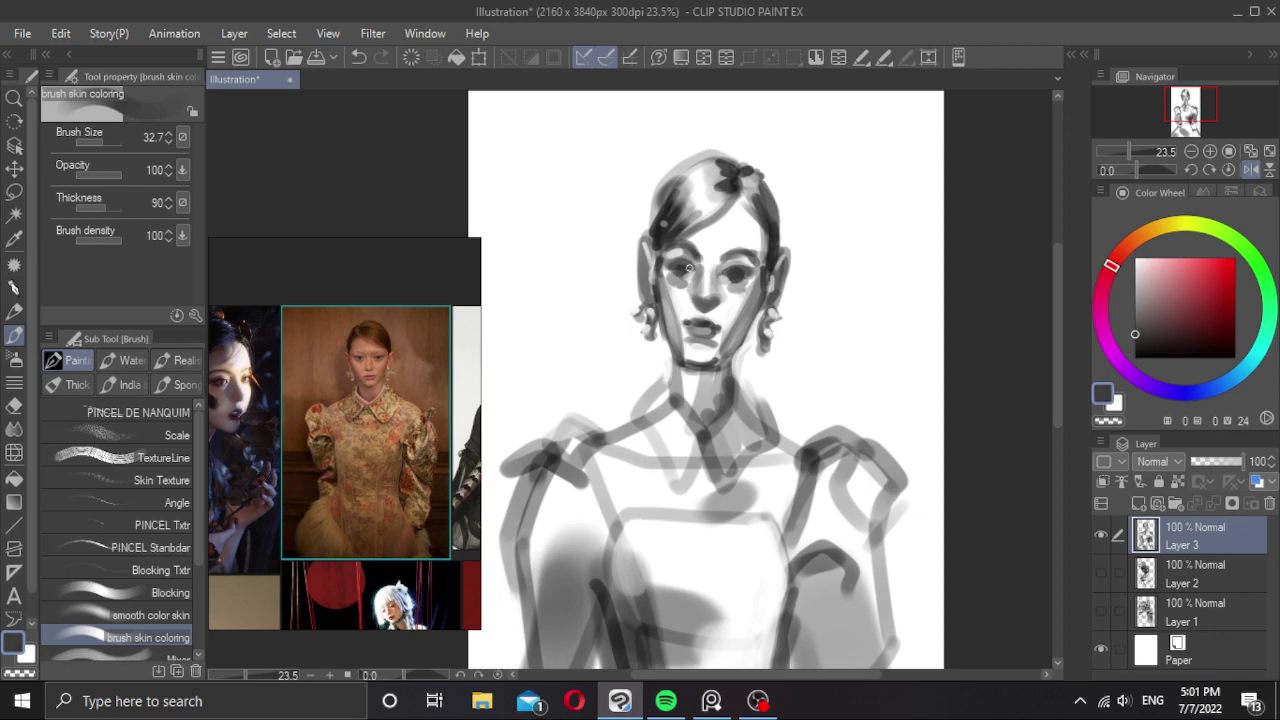
pyautogui.moveTo(689, 264); pyautogui.dragTo(671, 263)
pyautogui.hotkey('ctrl', 'z')
pyautogui.moveTo(677, 274); pyautogui.dragTo(749, 275)
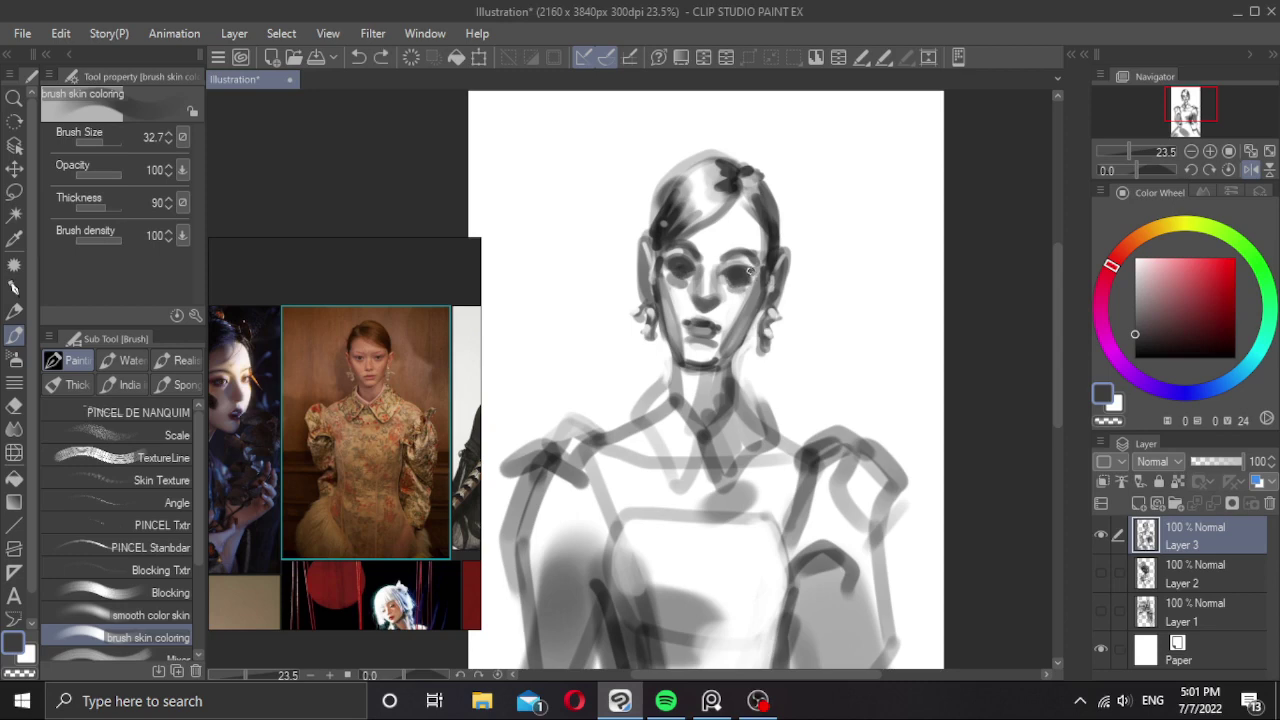
pyautogui.hotkey('ctrl', 'z')
pyautogui.moveTo(748, 282); pyautogui.dragTo(728, 278)
# Adjust the facial features with Liquify at brush size 96.5, and return the canvas to its unmirrored orientation.
pyautogui.press('j')
pyautogui.press('j')
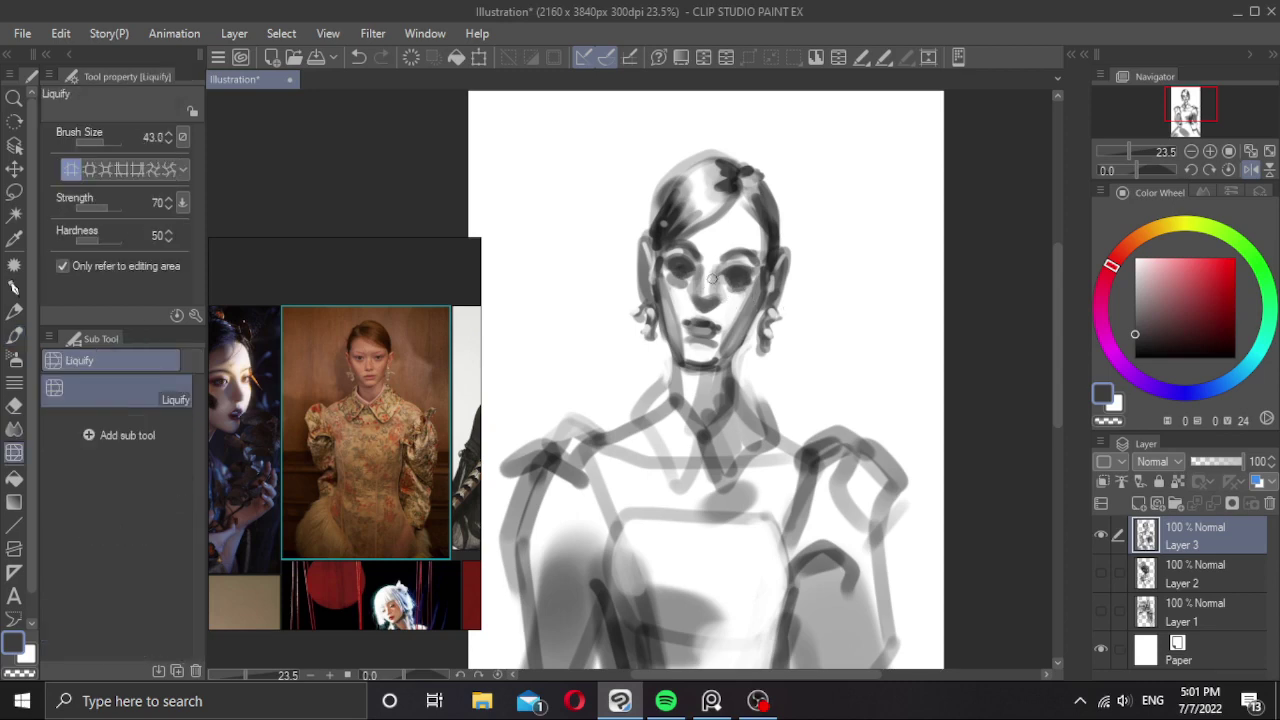
pyautogui.click(108, 143)
pyautogui.moveTo(724, 277)
pyautogui.mouseDown()
pyautogui.moveTo(700, 302)
pyautogui.moveTo(711, 375)
pyautogui.moveTo(723, 351)
pyautogui.moveTo(712, 274)
pyautogui.moveTo(727, 320)
pyautogui.moveTo(715, 272)
pyautogui.mouseUp()
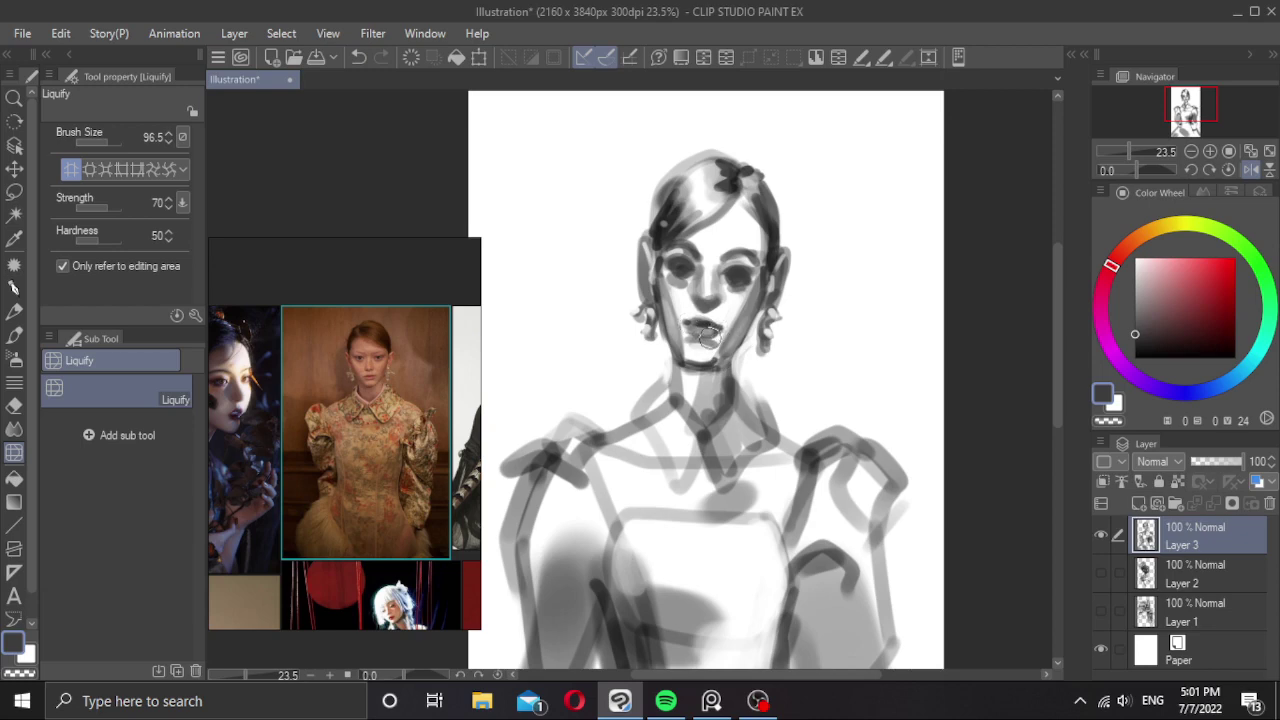
pyautogui.press('h')
pyautogui.hscroll(-1, 768, 388)
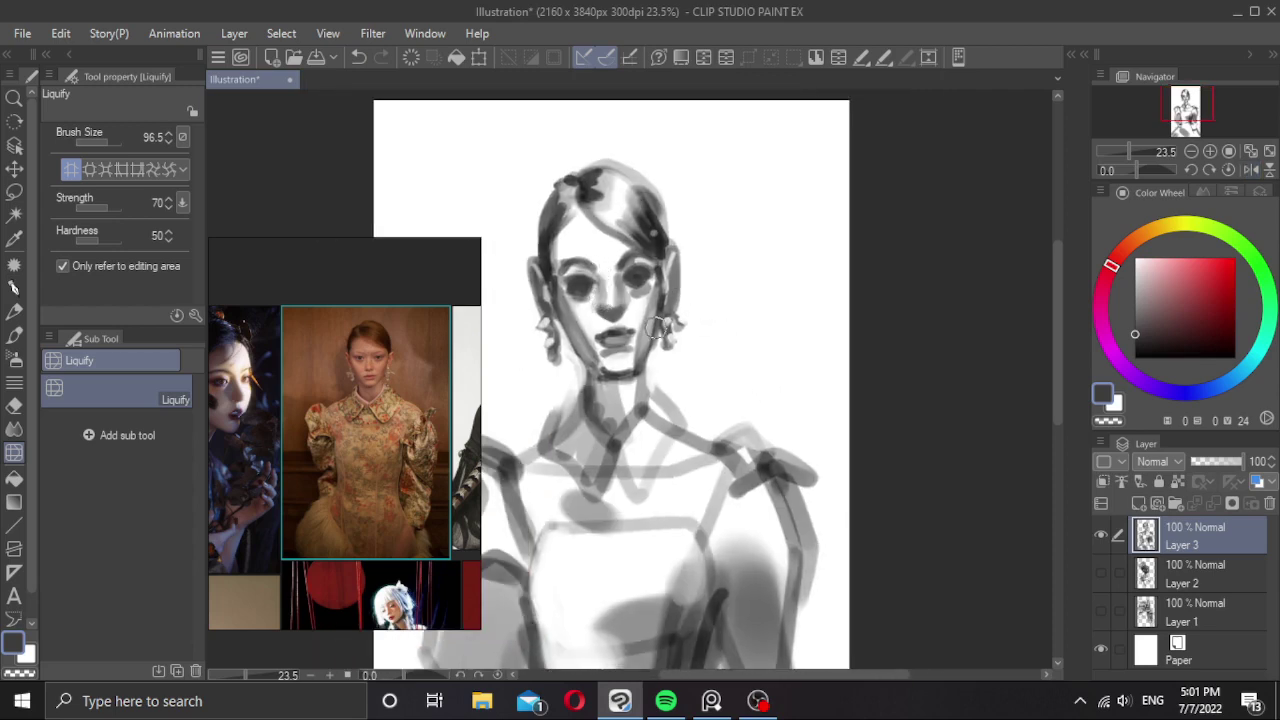
# Paint light grey details into the dark areas of both eyes at brush size 11.6.
pyautogui.press('b')
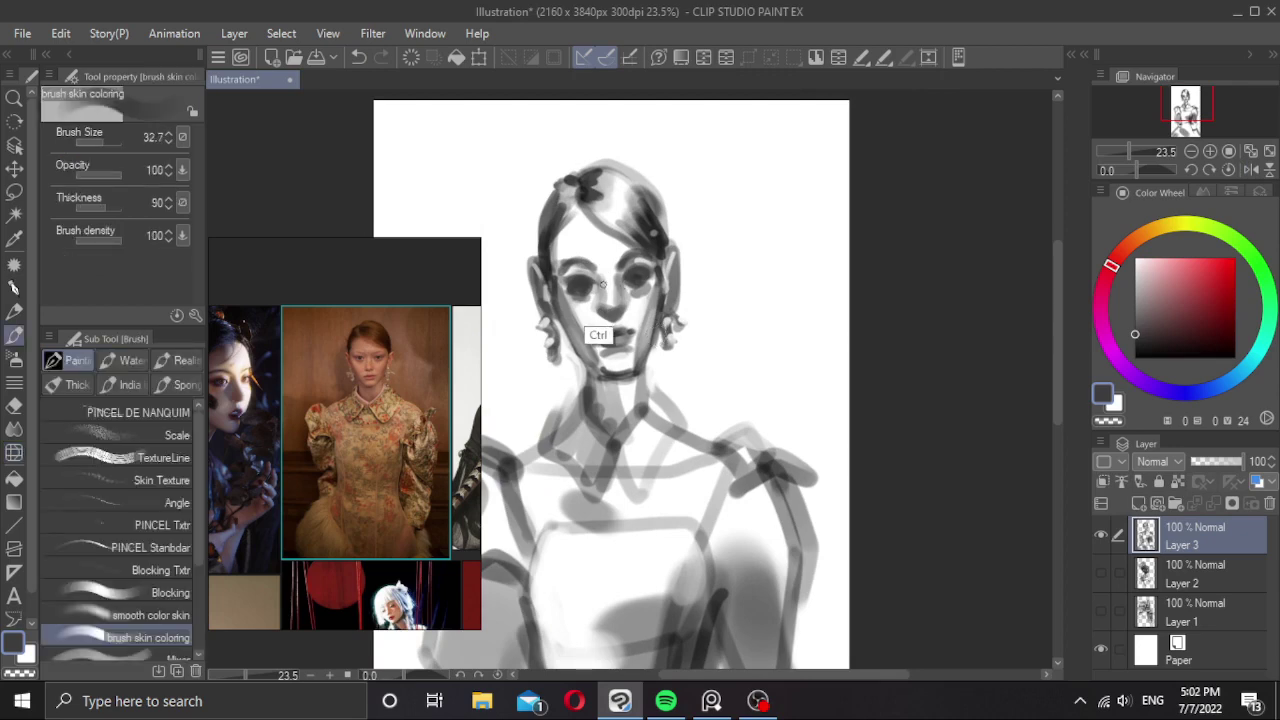
pyautogui.scroll(1, 614, 281)
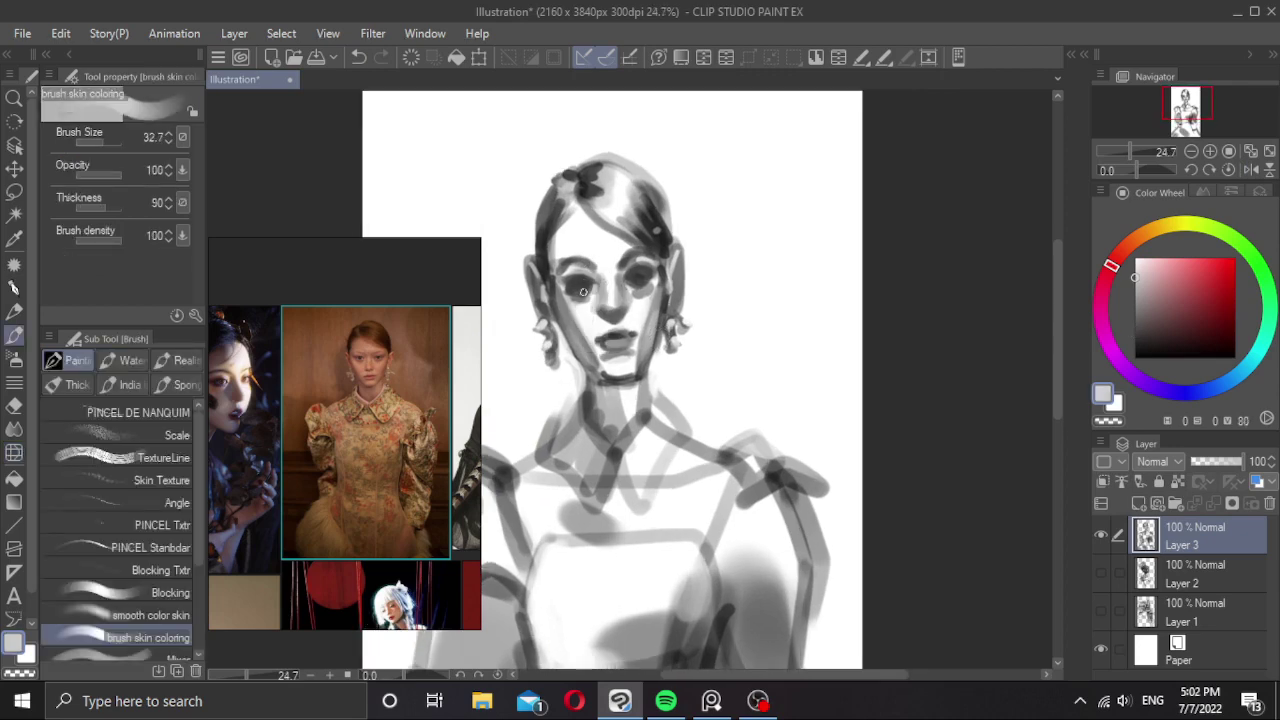
pyautogui.moveTo(571, 294)
pyautogui.mouseDown()
pyautogui.moveTo(588, 289)
pyautogui.moveTo(561, 279)
pyautogui.moveTo(573, 284)
pyautogui.mouseUp()
pyautogui.moveTo(570, 283); pyautogui.dragTo(580, 290)
pyautogui.hotkey('ctrl', 'z')
pyautogui.hotkey('ctrl', 'z')
pyautogui.moveTo(644, 271)
pyautogui.mouseDown()
pyautogui.moveTo(574, 292)
pyautogui.moveTo(597, 286)
pyautogui.mouseUp()
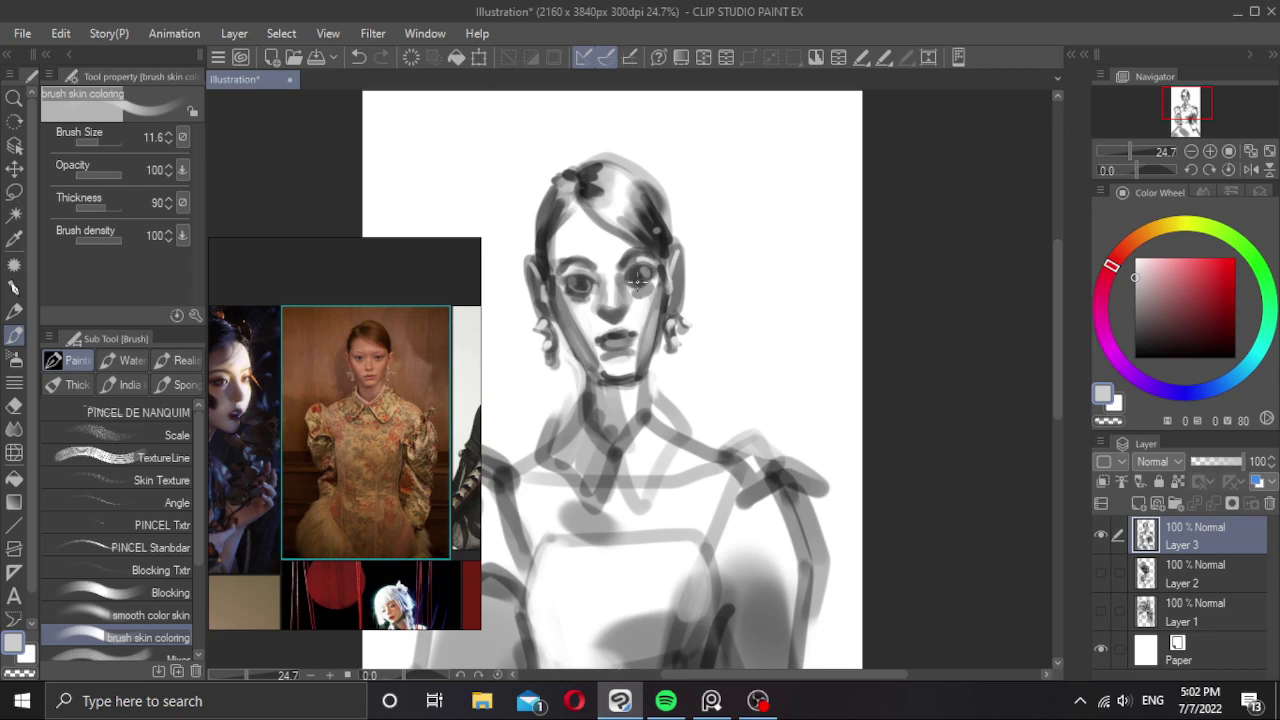
pyautogui.hotkey('ctrl', 'z')
pyautogui.moveTo(629, 272); pyautogui.dragTo(635, 284)
# Darken the pupil of the figure's eye nearest the reference photo with a sampled dark grey, raising the brush size to 25.4.
pyautogui.keyDown('alt'); pyautogui.click(580, 286); pyautogui.keyUp('alt')
pyautogui.keyDown('alt'); pyautogui.click(586, 292); pyautogui.keyUp('alt')
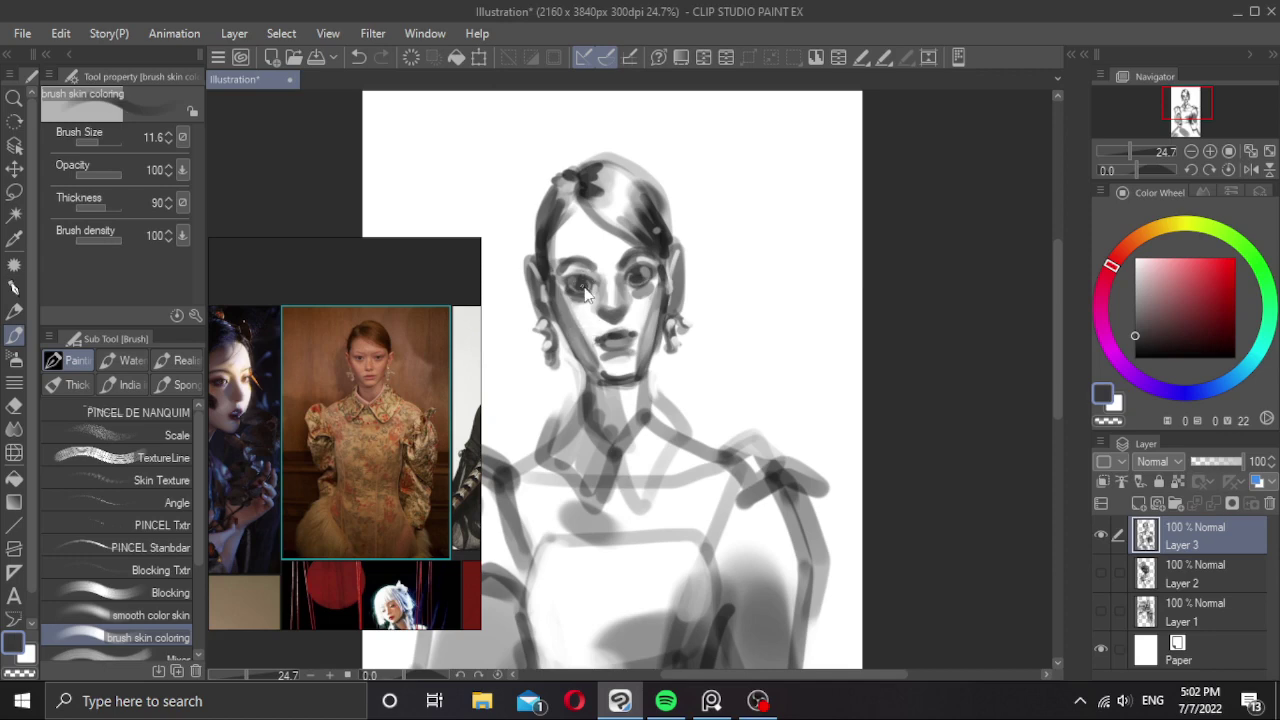
pyautogui.moveTo(583, 286)
pyautogui.mouseDown()
pyautogui.moveTo(616, 279)
pyautogui.moveTo(582, 283)
pyautogui.mouseUp()
pyautogui.keyDown('ctrl'); pyautogui.keyDown('alt'); pyautogui.click(585, 287); pyautogui.keyUp('alt'); pyautogui.keyUp('ctrl')
pyautogui.hotkey('ctrl', 'z')
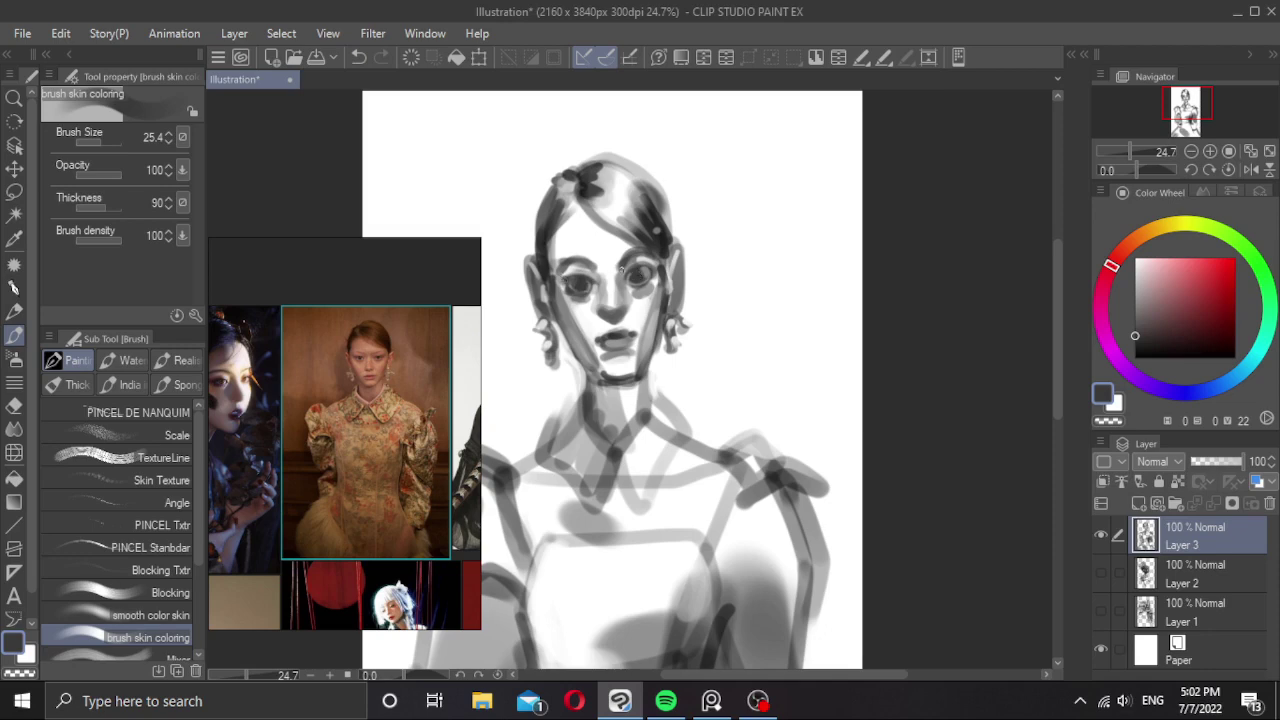
pyautogui.moveTo(571, 283); pyautogui.dragTo(563, 282)
pyautogui.hotkey('ctrl', 'z')
# Refine the lids and irises of both eyes with sampled light and dark greys at brush size 25.4.
pyautogui.keyDown('alt'); pyautogui.click(575, 268); pyautogui.keyUp('alt')
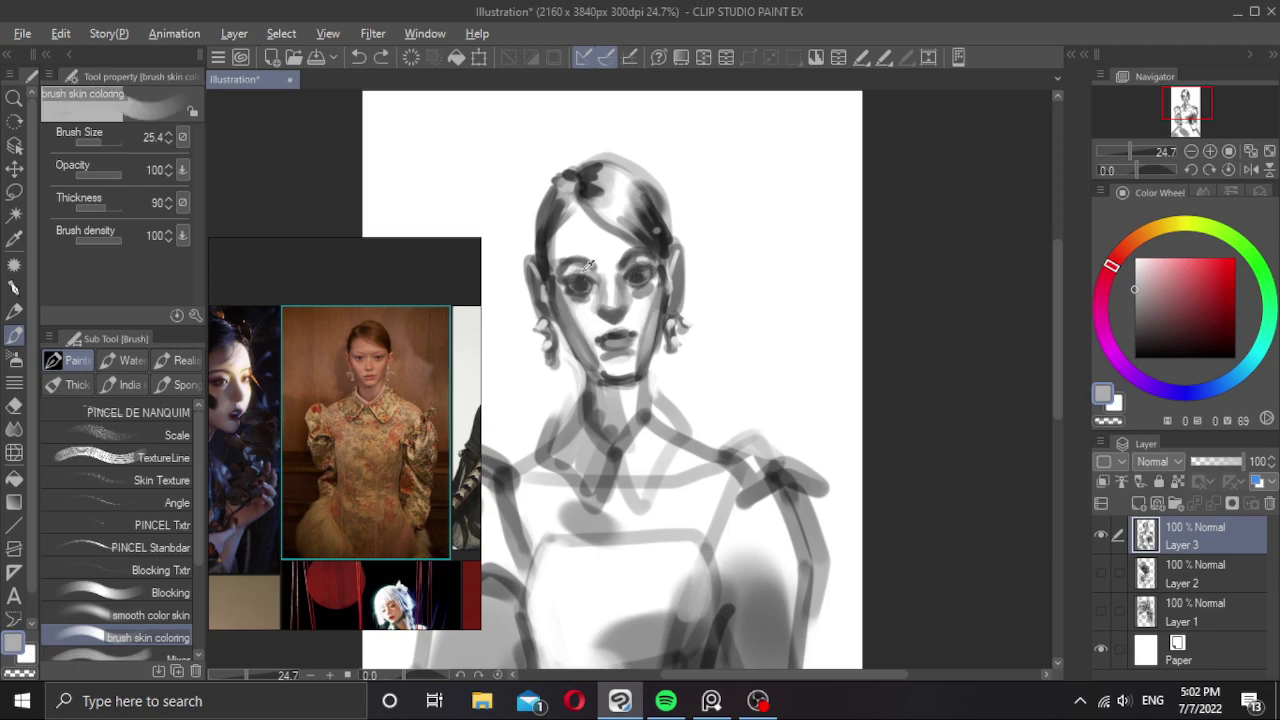
pyautogui.keyDown('alt'); pyautogui.click(577, 271); pyautogui.keyUp('alt')
pyautogui.moveTo(566, 278); pyautogui.dragTo(649, 266)
pyautogui.keyDown('alt'); pyautogui.click(642, 278); pyautogui.keyUp('alt')
pyautogui.hotkey('ctrl', 'z')
pyautogui.moveTo(576, 285); pyautogui.dragTo(584, 281)
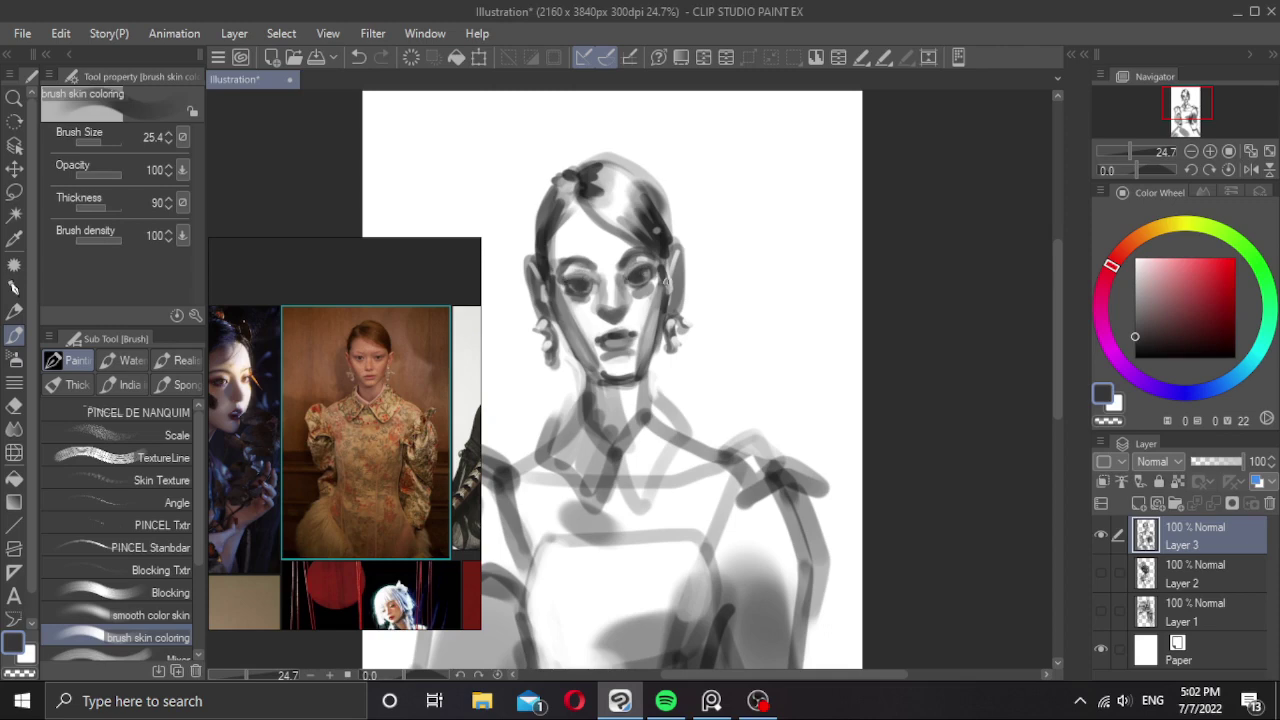
# Shade the nose and its bridge with a sampled light grey at brush size 70.4, and clean its edges with white.
pyautogui.scroll(-3, 664, 283)
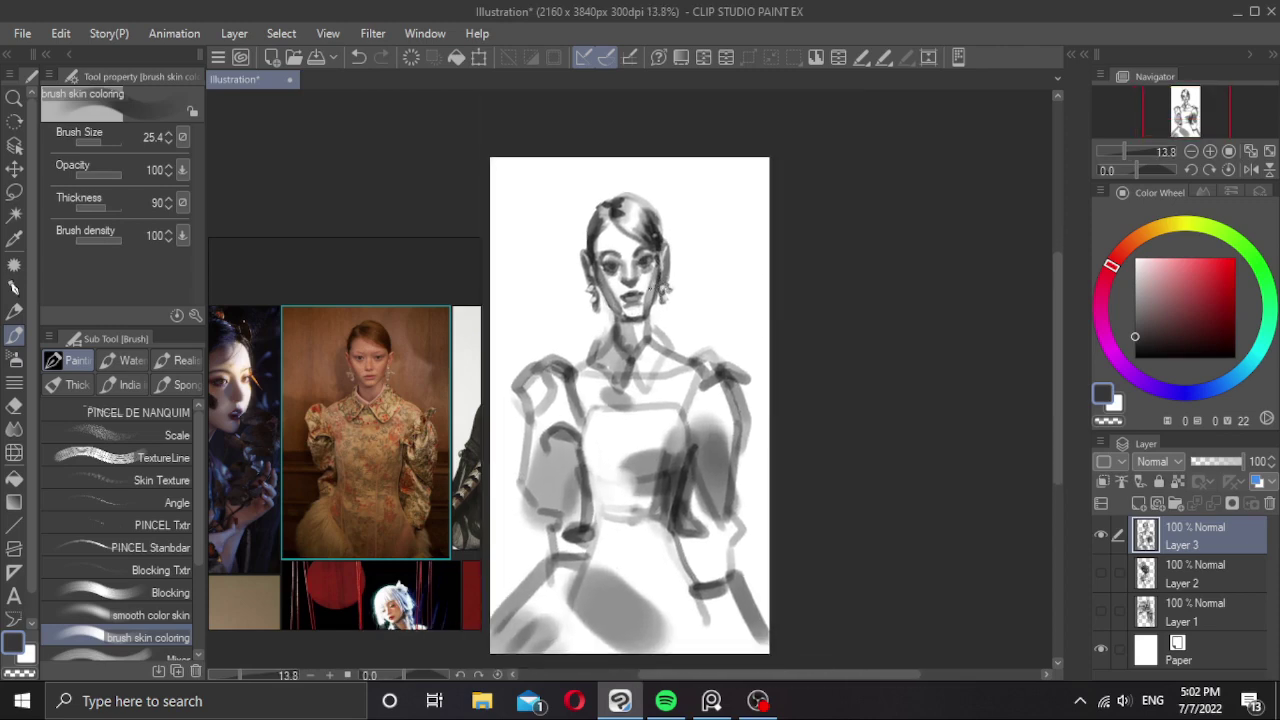
pyautogui.scroll(2, 647, 278)
pyautogui.scroll(1, 590, 263)
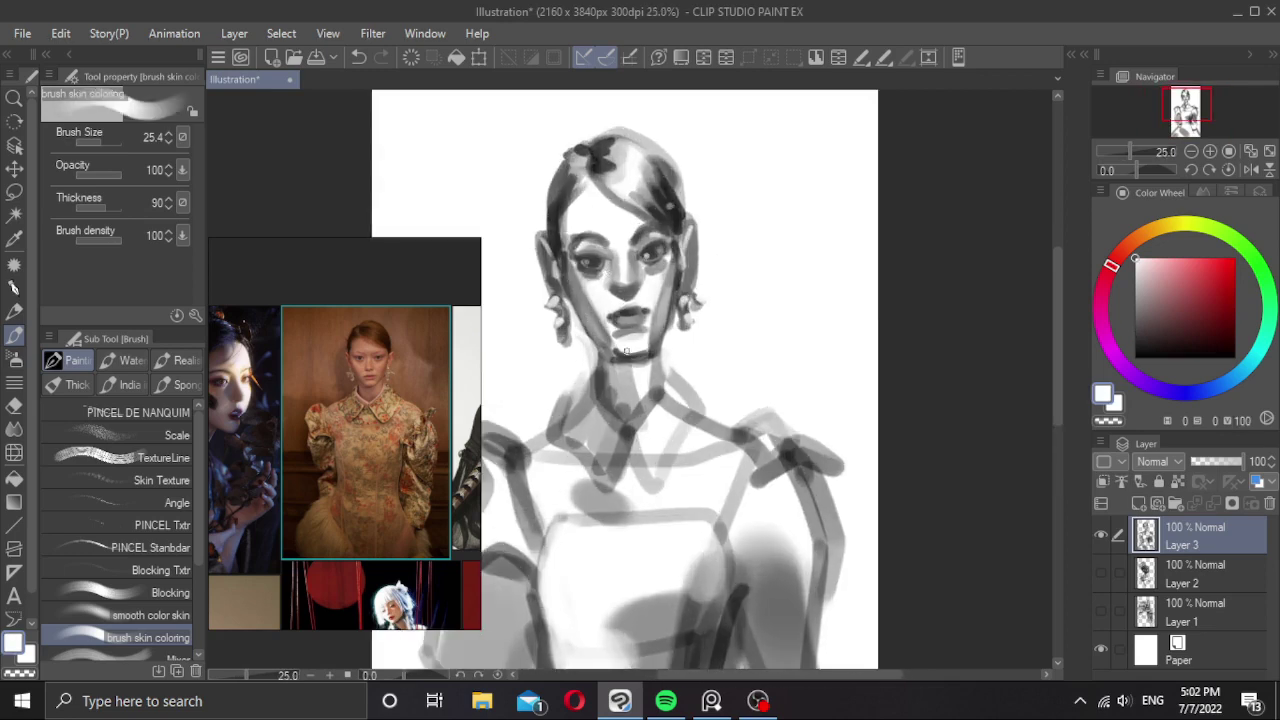
pyautogui.keyDown('alt'); pyautogui.click(619, 285); pyautogui.keyUp('alt')
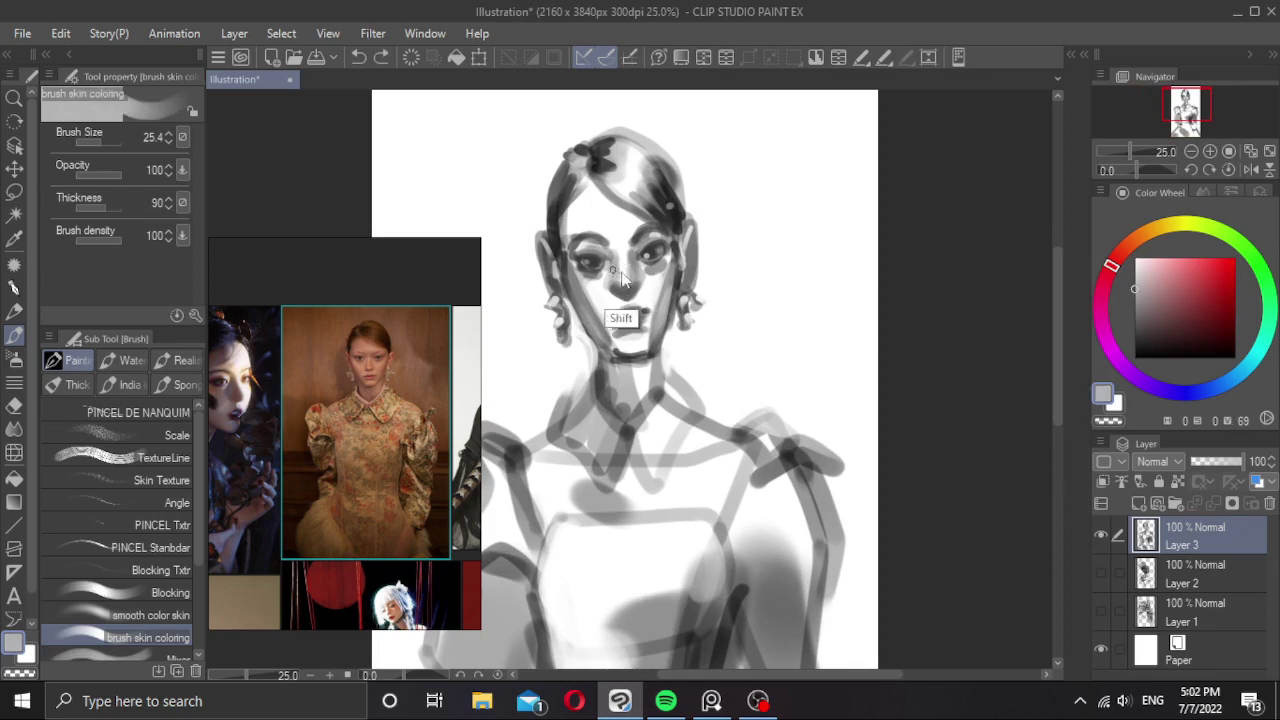
pyautogui.moveTo(624, 280); pyautogui.dragTo(630, 280)
pyautogui.moveTo(622, 283); pyautogui.dragTo(622, 253)
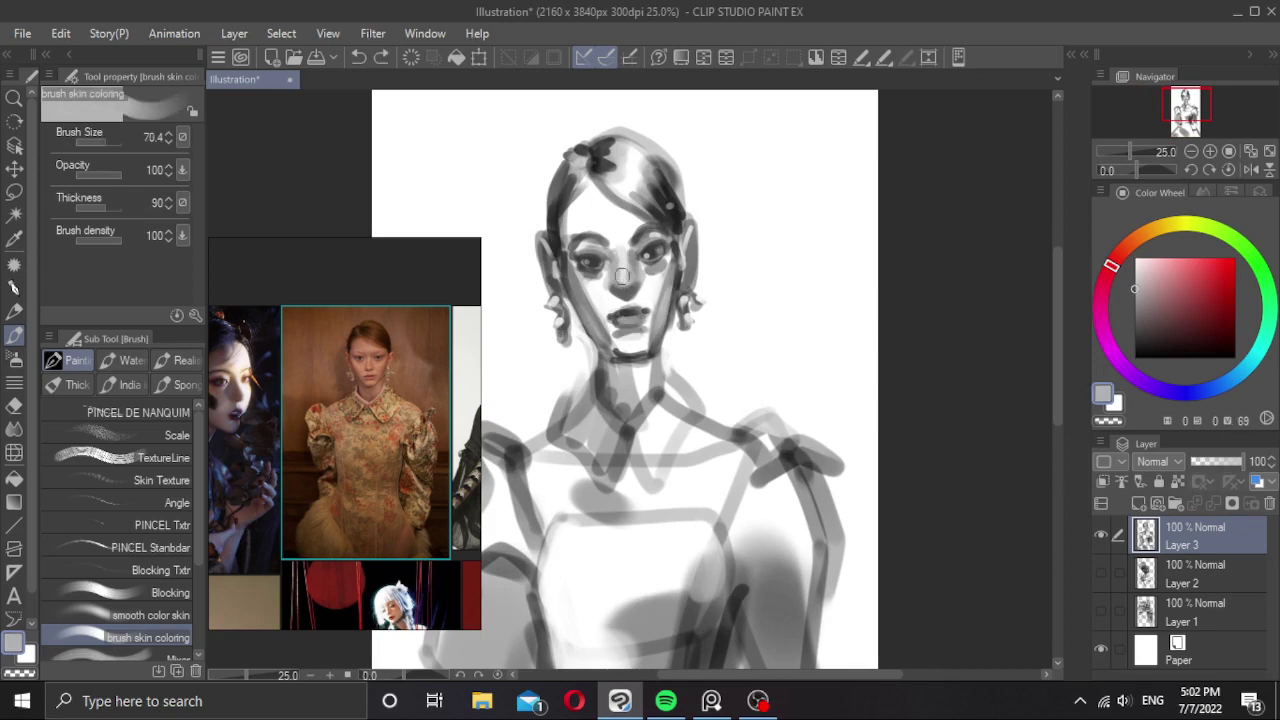
pyautogui.keyDown('alt'); pyautogui.click(608, 276); pyautogui.keyUp('alt')
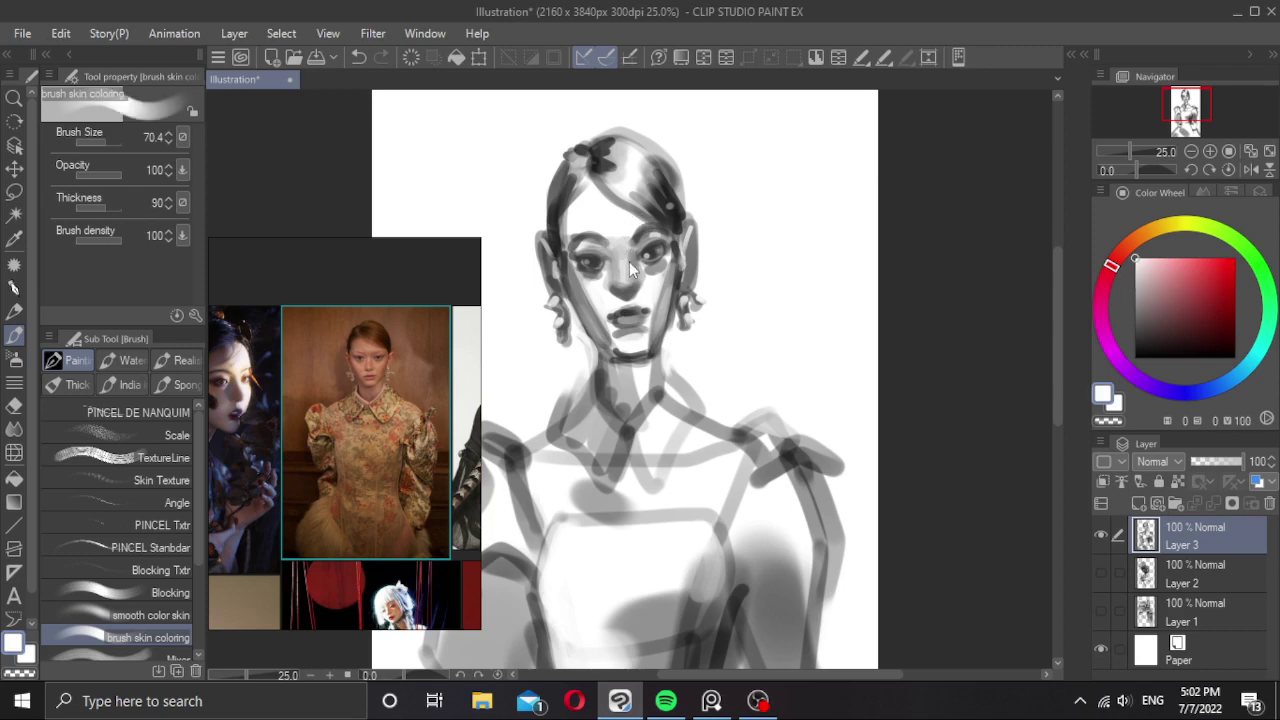
pyautogui.moveTo(630, 267); pyautogui.dragTo(625, 260)
# Deepen the dark accents of the eyes with sampled near-black greys at brush sizes 17.3 and 24.8.
pyautogui.keyDown('alt'); pyautogui.click(655, 258); pyautogui.keyUp('alt')
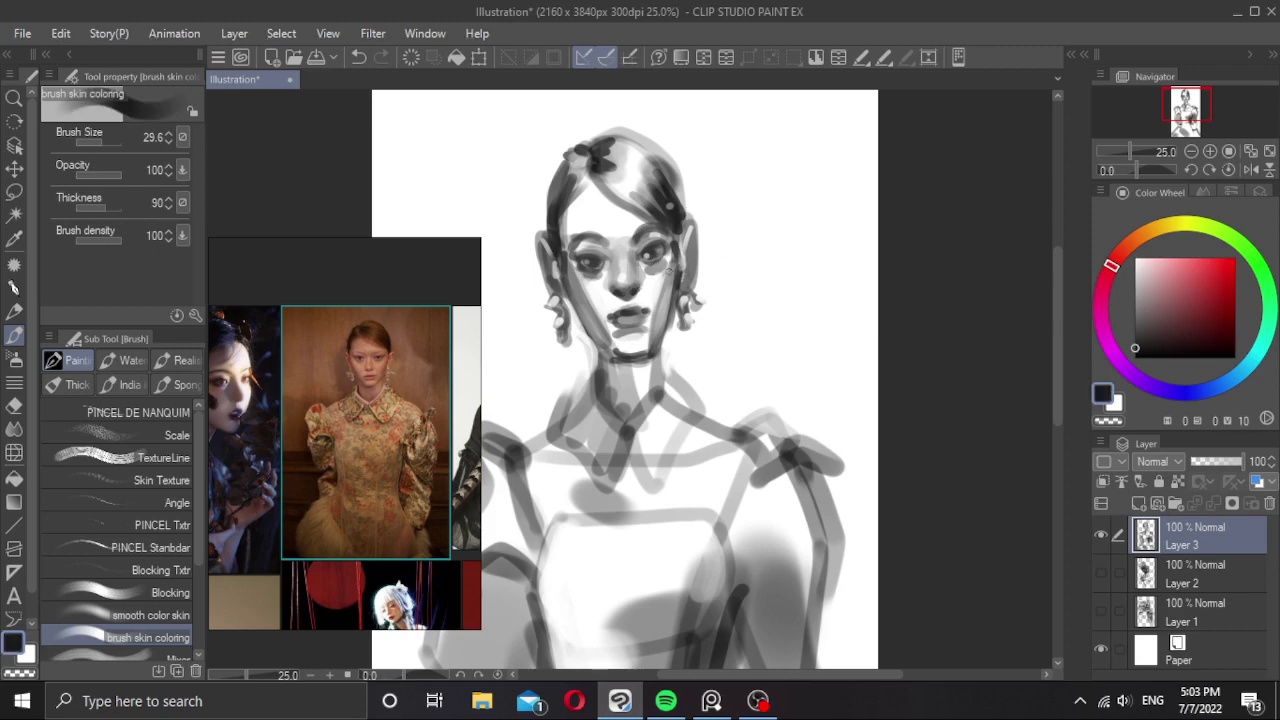
pyautogui.hotkey('ctrl', 'z')
pyautogui.moveTo(635, 273); pyautogui.dragTo(618, 296)
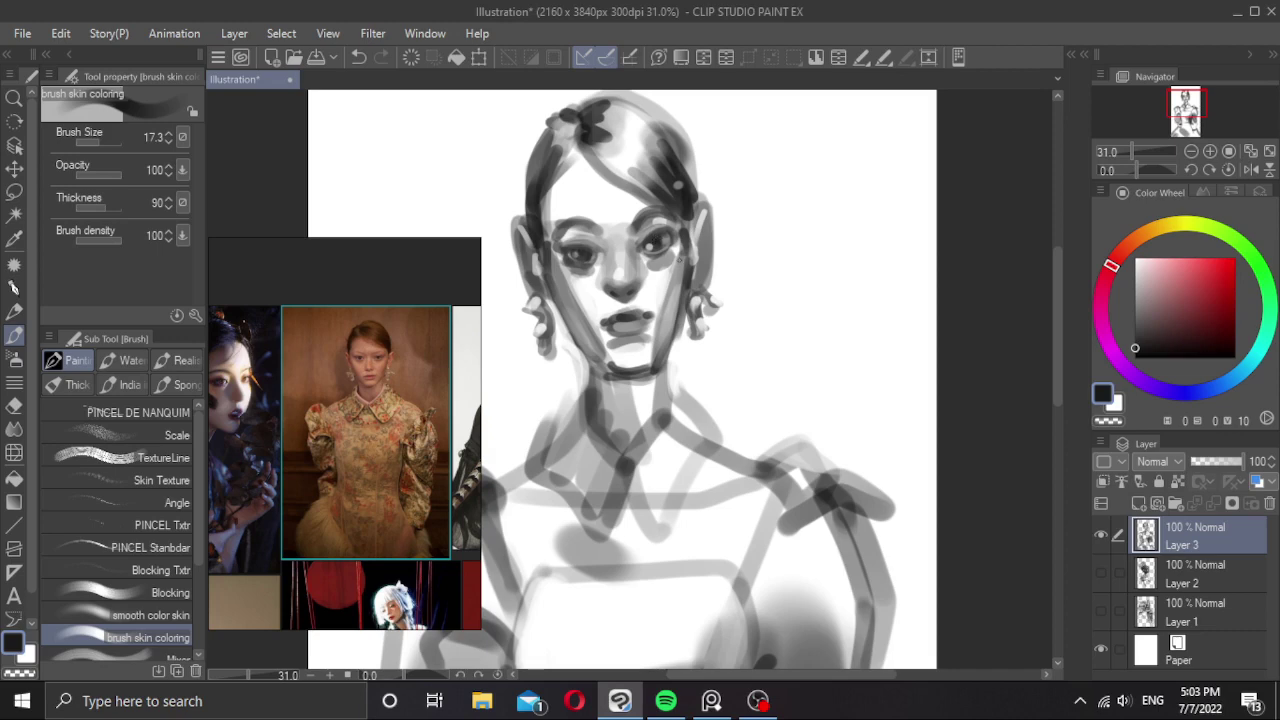
pyautogui.scroll(-1, 611, 242)
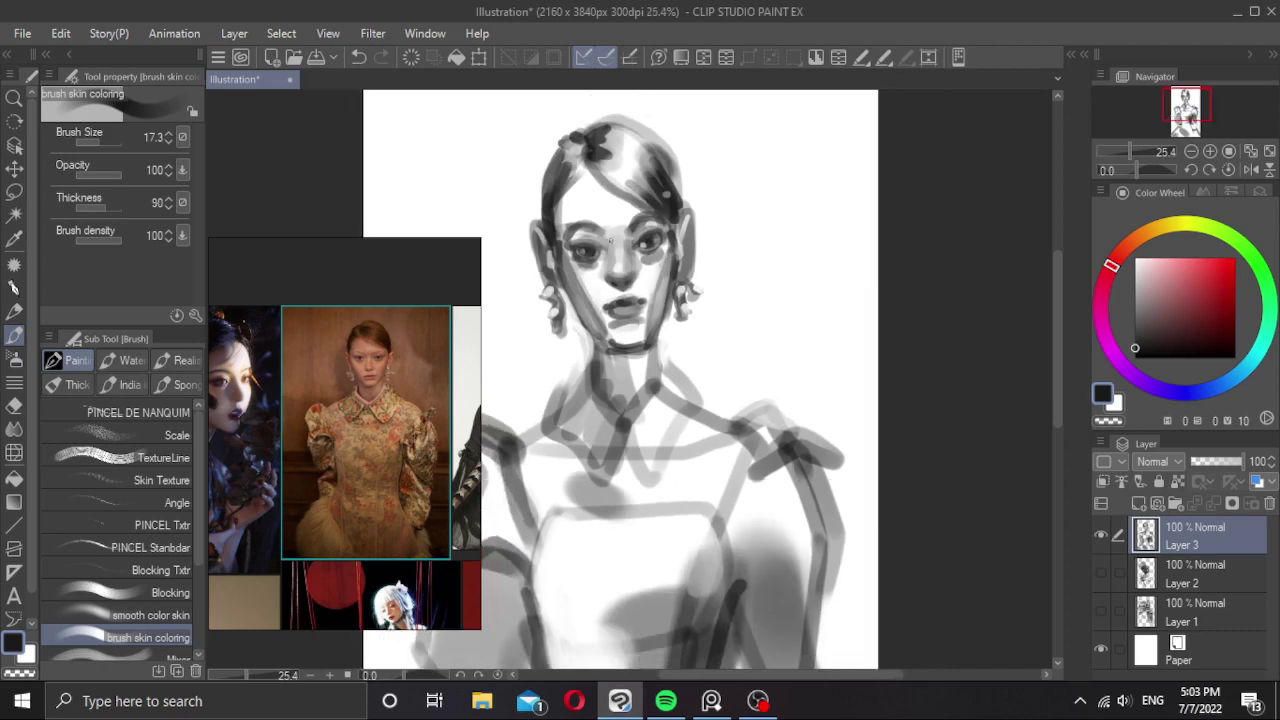
pyautogui.keyDown('alt'); pyautogui.click(606, 247); pyautogui.keyUp('alt')
pyautogui.press(']')
pyautogui.press(']')
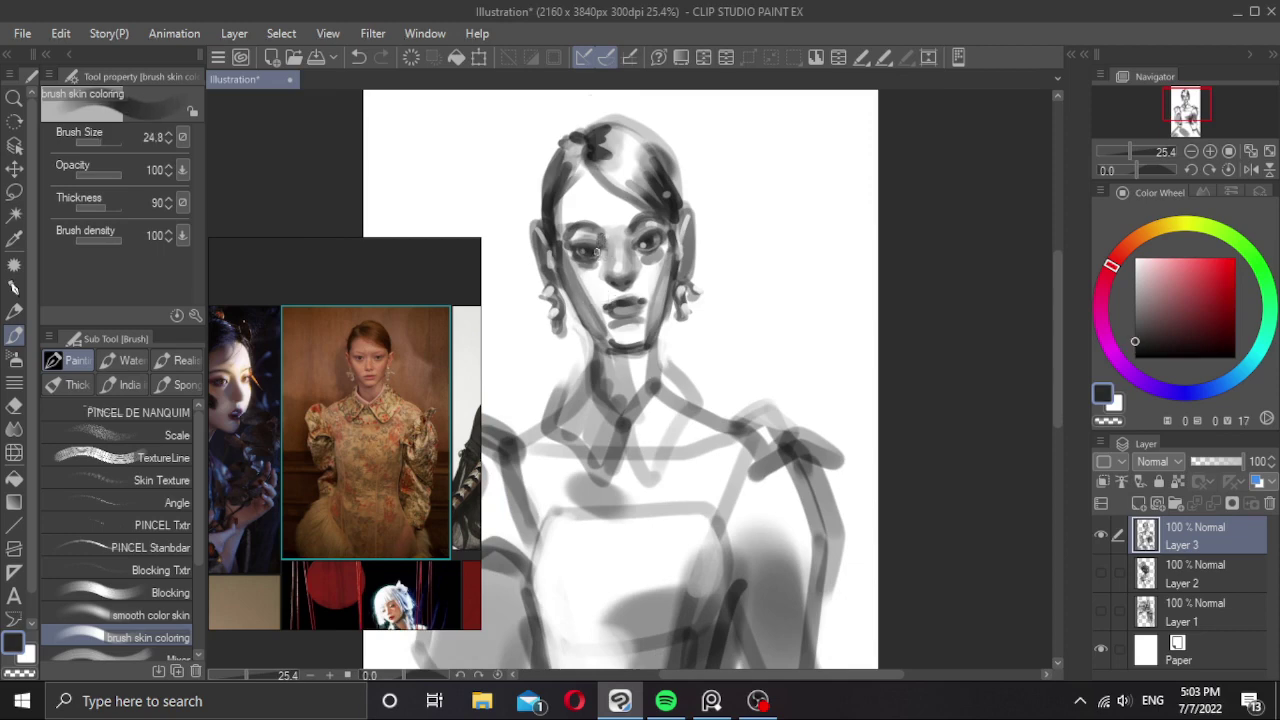
pyautogui.scroll(-2, 644, 243)
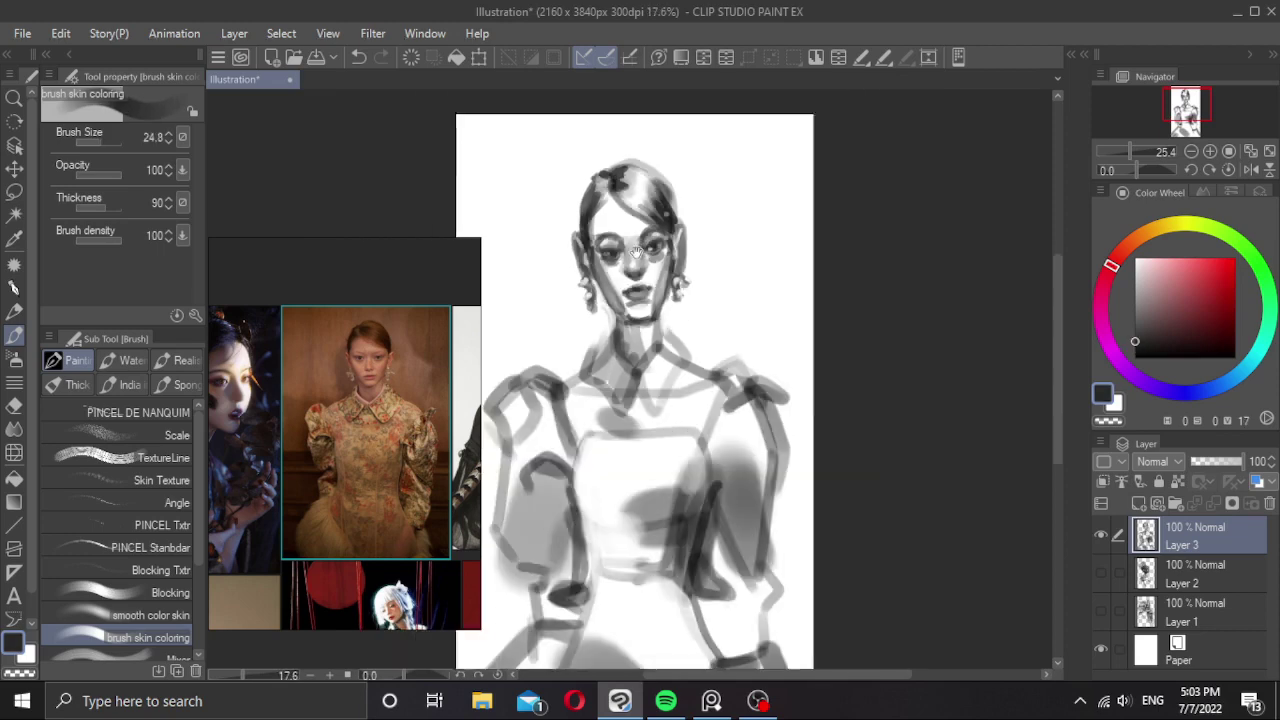
# Touch up the chin and neck with sampled white and dark grey at brush size 67.2, undoing the last jaw stroke.
pyautogui.scroll(1, 644, 286)
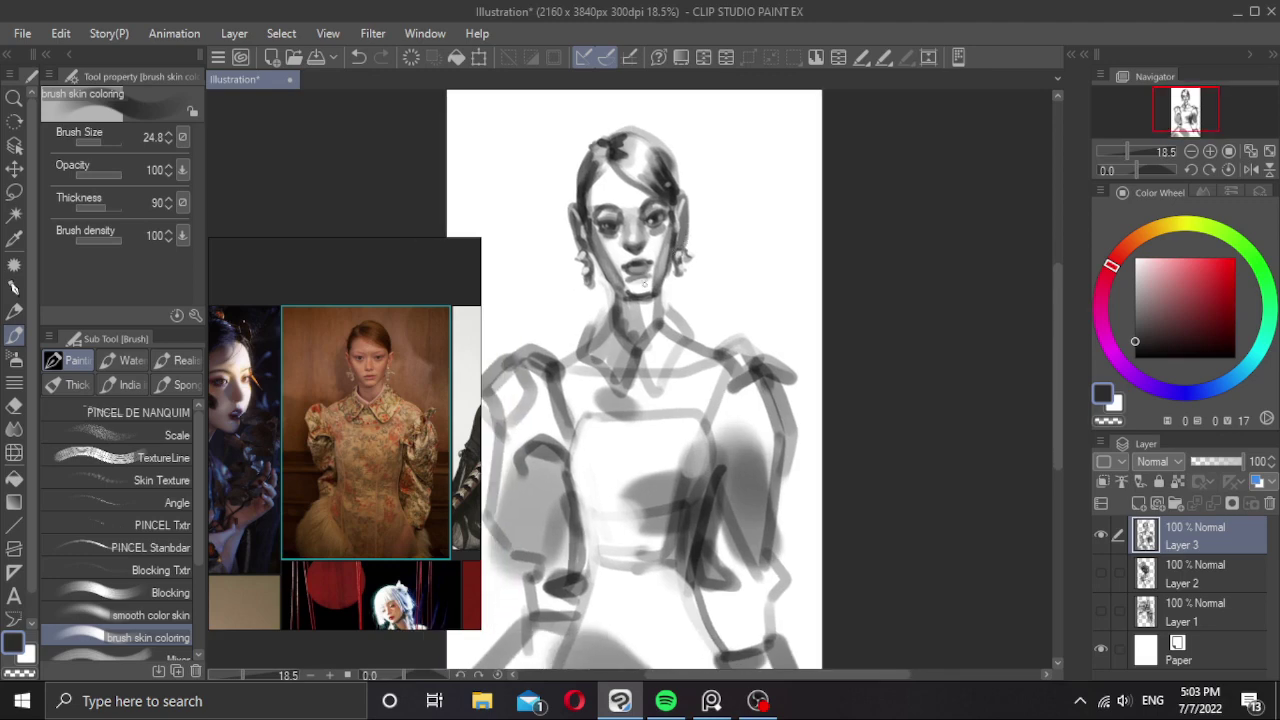
pyautogui.moveTo(644, 288); pyautogui.dragTo(627, 328)
pyautogui.keyDown('alt'); pyautogui.click(650, 308); pyautogui.keyUp('alt')
pyautogui.press(']')
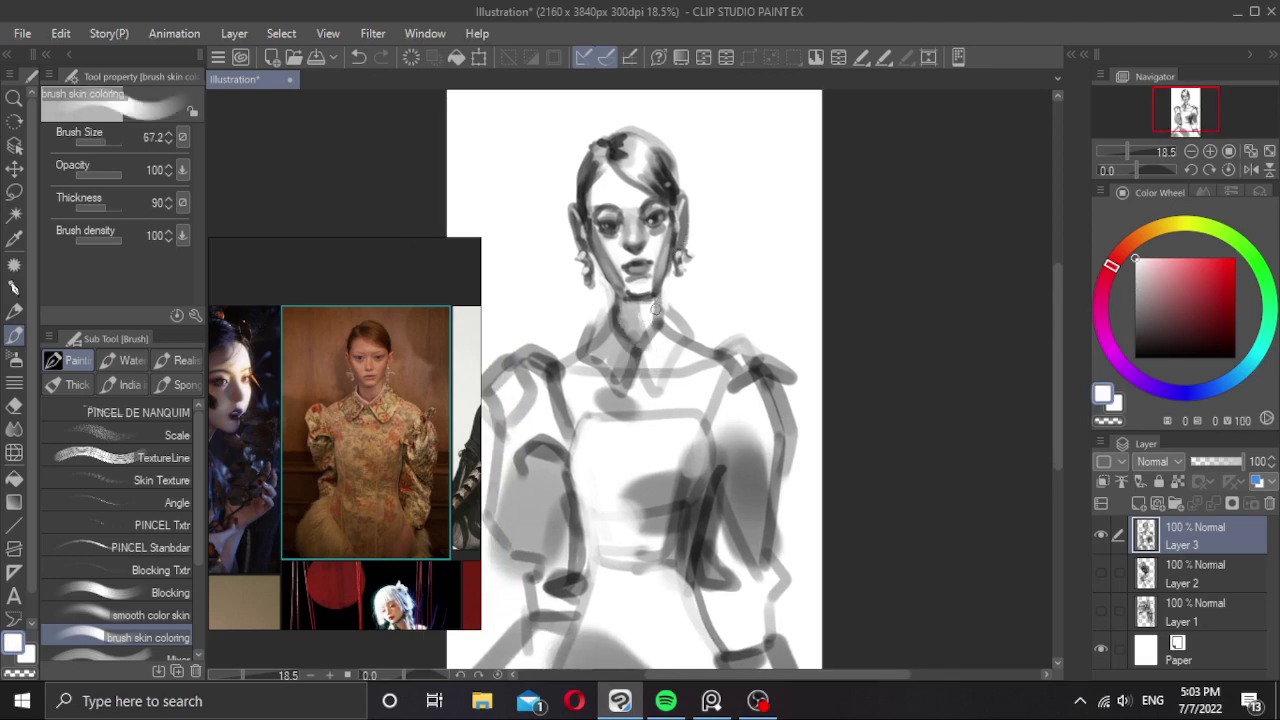
pyautogui.keyDown('alt'); pyautogui.click(612, 274); pyautogui.keyUp('alt')
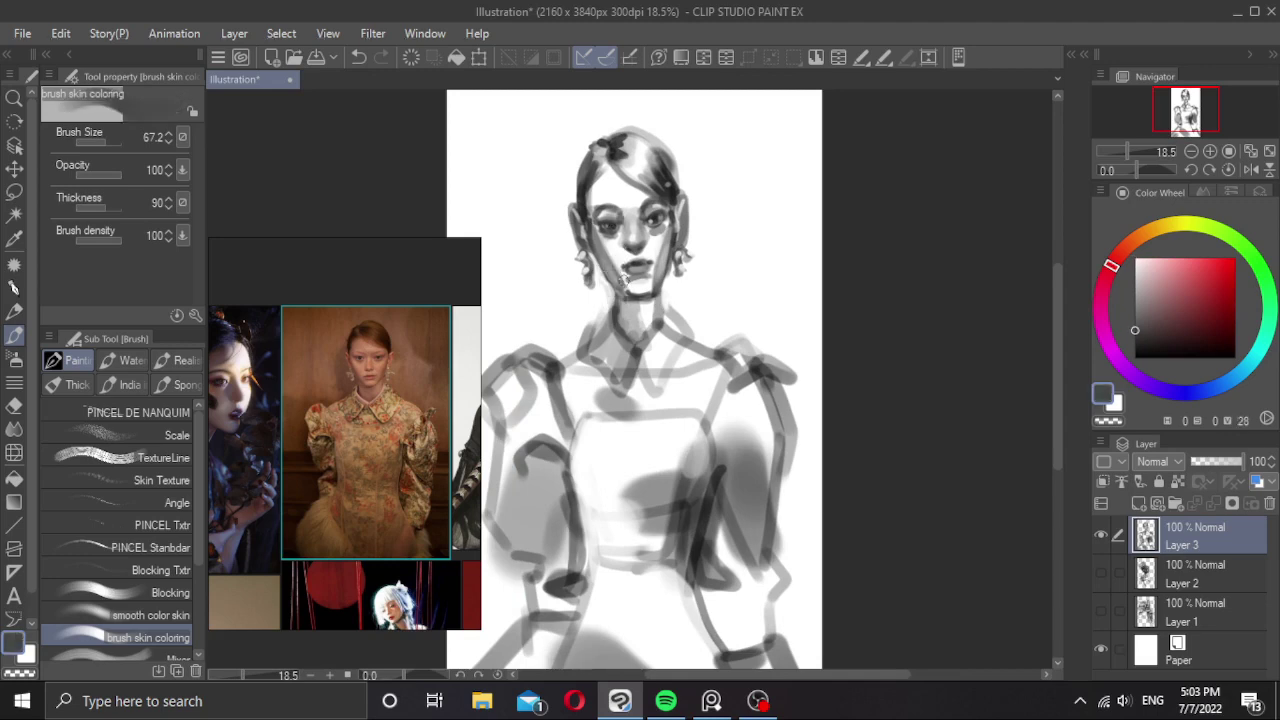
pyautogui.moveTo(618, 297); pyautogui.dragTo(634, 299)
pyautogui.hotkey('ctrl', 'z')
# Block in the dress from the bodice down to the skirt with a sampled mid grey and a much larger brush.
pyautogui.scroll(-2, 625, 310)
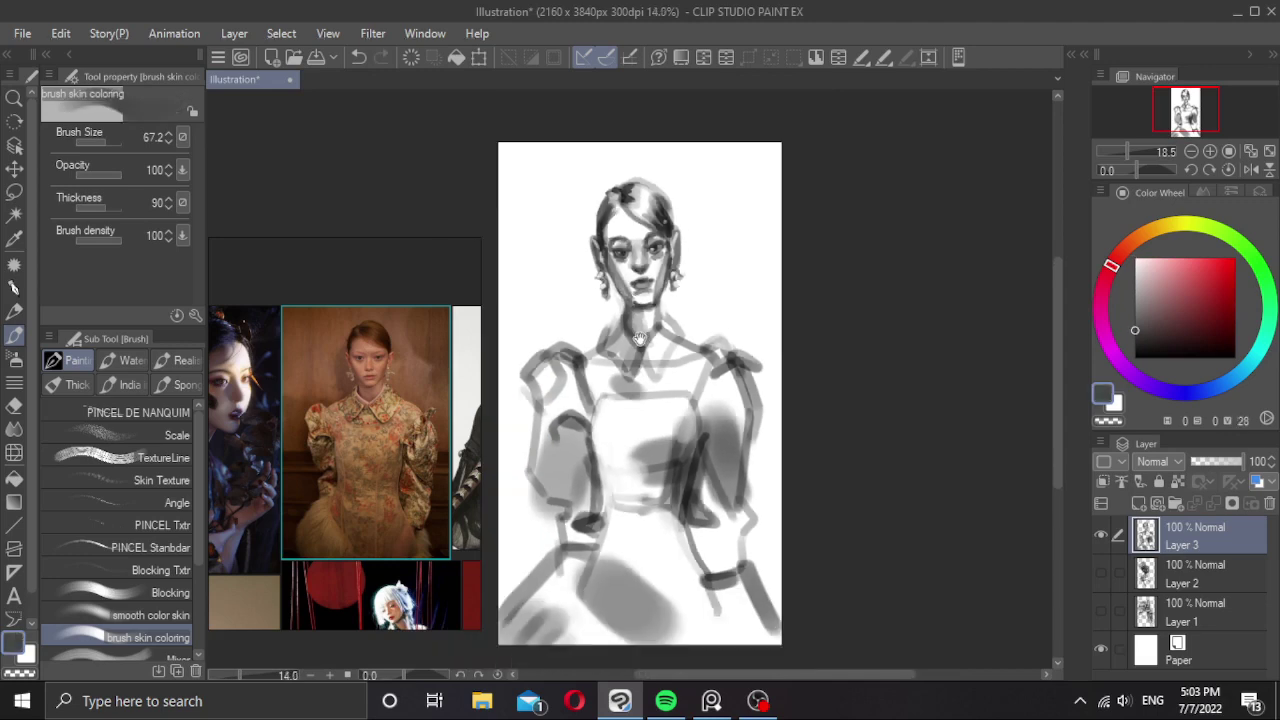
pyautogui.keyDown('alt'); pyautogui.click(620, 376); pyautogui.keyUp('alt')
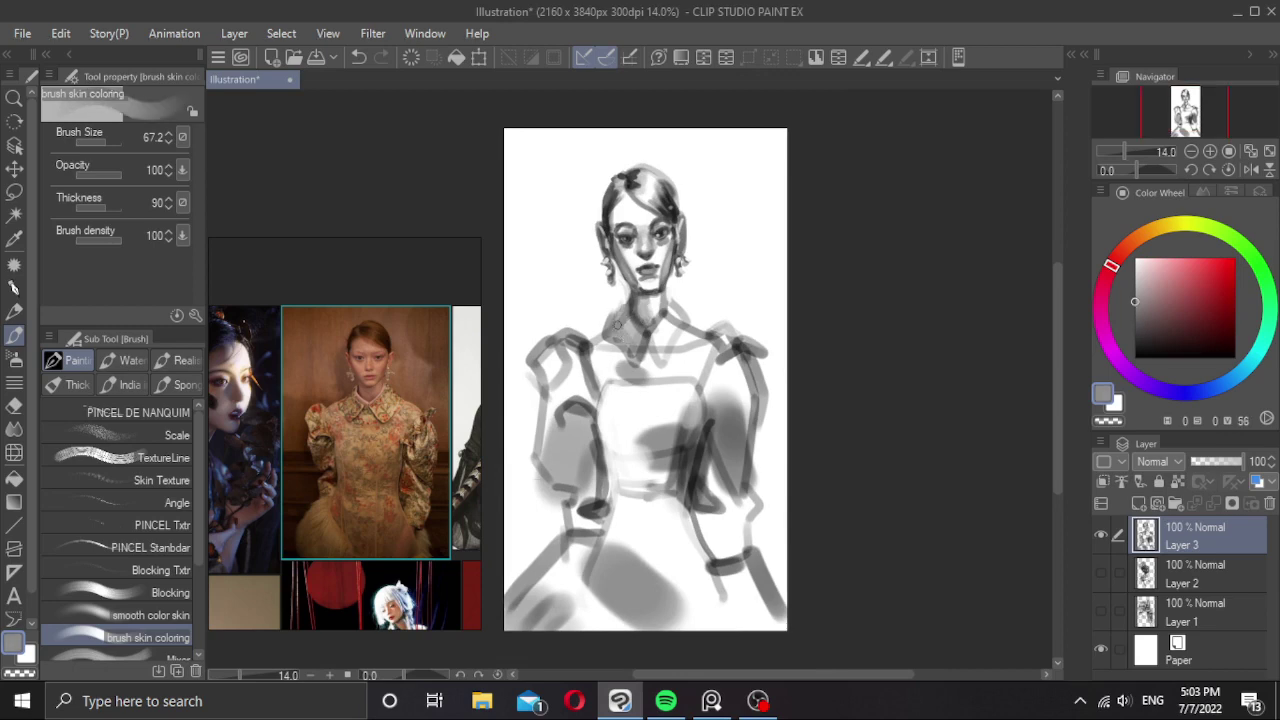
pyautogui.press(']')
pyautogui.press(']')
pyautogui.press(']')
pyautogui.press(']')
pyautogui.press(']')
pyautogui.press(']')
pyautogui.moveTo(611, 403)
pyautogui.mouseDown()
pyautogui.moveTo(642, 391)
pyautogui.moveTo(641, 413)
pyautogui.moveTo(690, 418)
pyautogui.moveTo(620, 457)
pyautogui.moveTo(613, 433)
pyautogui.moveTo(633, 480)
pyautogui.moveTo(662, 455)
pyautogui.moveTo(652, 427)
pyautogui.moveTo(668, 457)
pyautogui.moveTo(672, 426)
pyautogui.moveTo(654, 471)
pyautogui.moveTo(668, 457)
pyautogui.moveTo(658, 430)
pyautogui.moveTo(618, 447)
pyautogui.moveTo(631, 487)
pyautogui.moveTo(658, 455)
pyautogui.moveTo(626, 511)
pyautogui.moveTo(610, 497)
pyautogui.moveTo(604, 533)
pyautogui.moveTo(626, 507)
pyautogui.moveTo(665, 530)
pyautogui.moveTo(668, 502)
pyautogui.moveTo(677, 536)
pyautogui.mouseUp()
# Fill the skirt out to both sides with sampled greys at brush size 250.4.
pyautogui.scroll(-2, 660, 440)
pyautogui.keyDown('alt'); pyautogui.click(626, 418); pyautogui.keyUp('alt')
pyautogui.keyDown('alt'); pyautogui.click(662, 488); pyautogui.keyUp('alt')
pyautogui.keyDown('alt'); pyautogui.click(660, 495); pyautogui.keyUp('alt')
pyautogui.keyDown('alt'); pyautogui.click(629, 511); pyautogui.keyUp('alt')
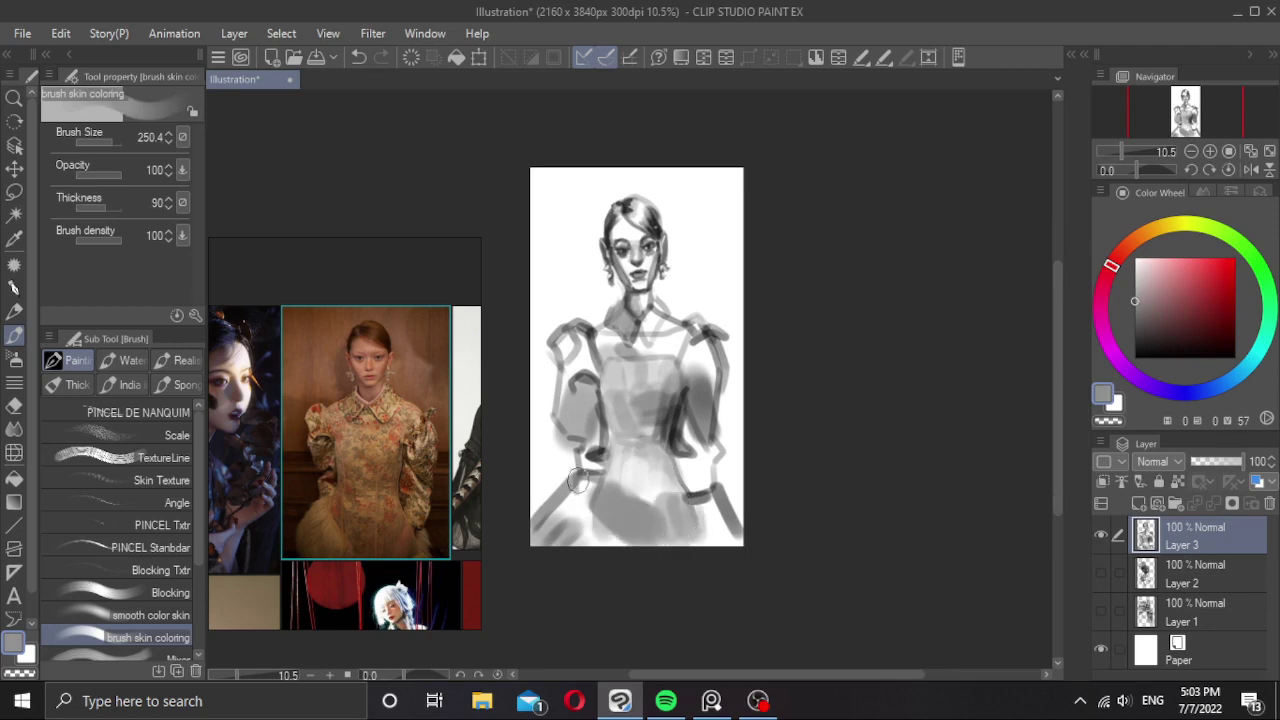
pyautogui.moveTo(567, 502)
pyautogui.mouseDown()
pyautogui.moveTo(545, 530)
pyautogui.moveTo(559, 549)
pyautogui.moveTo(604, 555)
pyautogui.mouseUp()
pyautogui.moveTo(712, 508)
pyautogui.mouseDown()
pyautogui.moveTo(718, 530)
pyautogui.moveTo(723, 521)
pyautogui.mouseUp()
# Shade the dress's upper chest and shoulders with mid grey at brush size 166.3, undoing the last stroke.
pyautogui.scroll(1, 597, 361)
pyautogui.press('[')
pyautogui.moveTo(577, 335)
pyautogui.mouseDown()
pyautogui.moveTo(651, 344)
pyautogui.moveTo(664, 321)
pyautogui.moveTo(668, 342)
pyautogui.moveTo(682, 328)
pyautogui.moveTo(697, 336)
pyautogui.moveTo(675, 323)
pyautogui.moveTo(670, 344)
pyautogui.moveTo(697, 327)
pyautogui.mouseUp()
pyautogui.hotkey('ctrl', 'z')
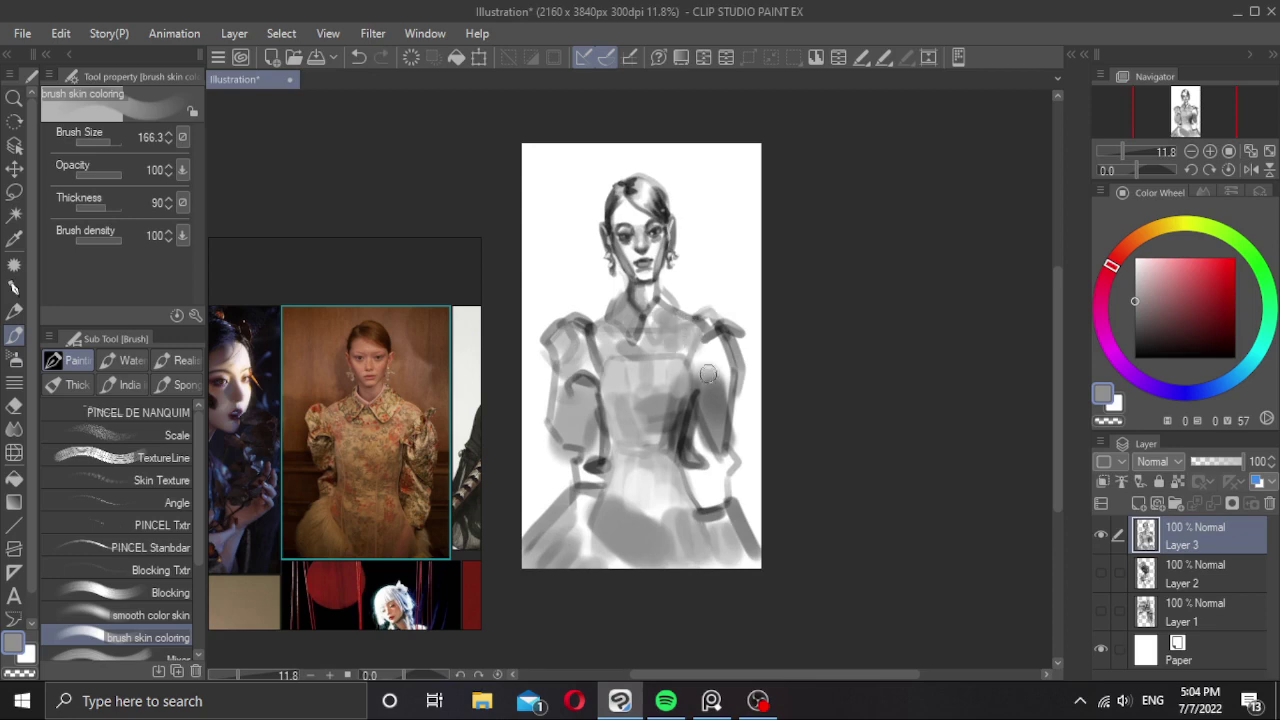
# Shade the puffed sleeve farther from the reference photo in mid and darker greys at brush sizes 166.3 and 254.7.
pyautogui.moveTo(710, 374)
pyautogui.mouseDown()
pyautogui.moveTo(711, 355)
pyautogui.moveTo(717, 390)
pyautogui.mouseUp()
pyautogui.keyDown('alt'); pyautogui.click(711, 383); pyautogui.keyUp('alt')
pyautogui.press(']')
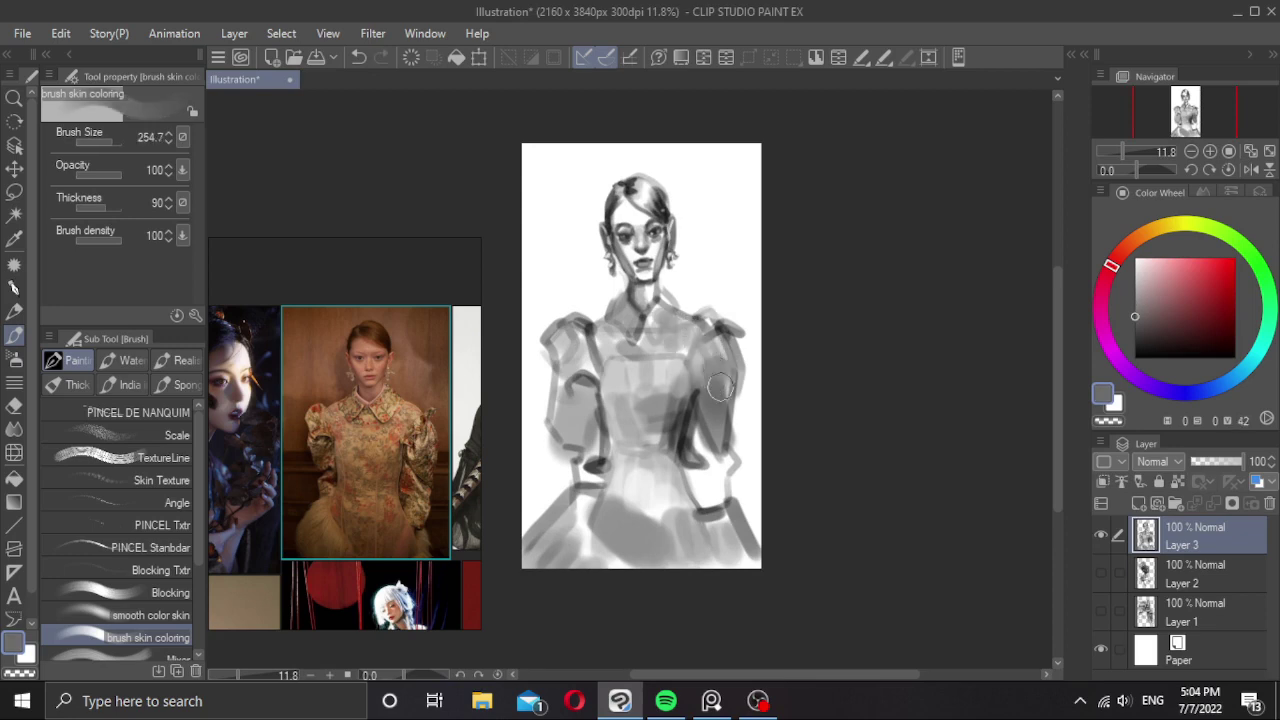
pyautogui.press(']')
# Paint the dress collar around the neck with sampled dark grey at brush size 140.4.
pyautogui.press('[')
pyautogui.press('[')
pyautogui.press('[')
pyautogui.moveTo(655, 326)
pyautogui.mouseDown()
pyautogui.moveTo(668, 294)
pyautogui.moveTo(661, 325)
pyautogui.mouseUp()
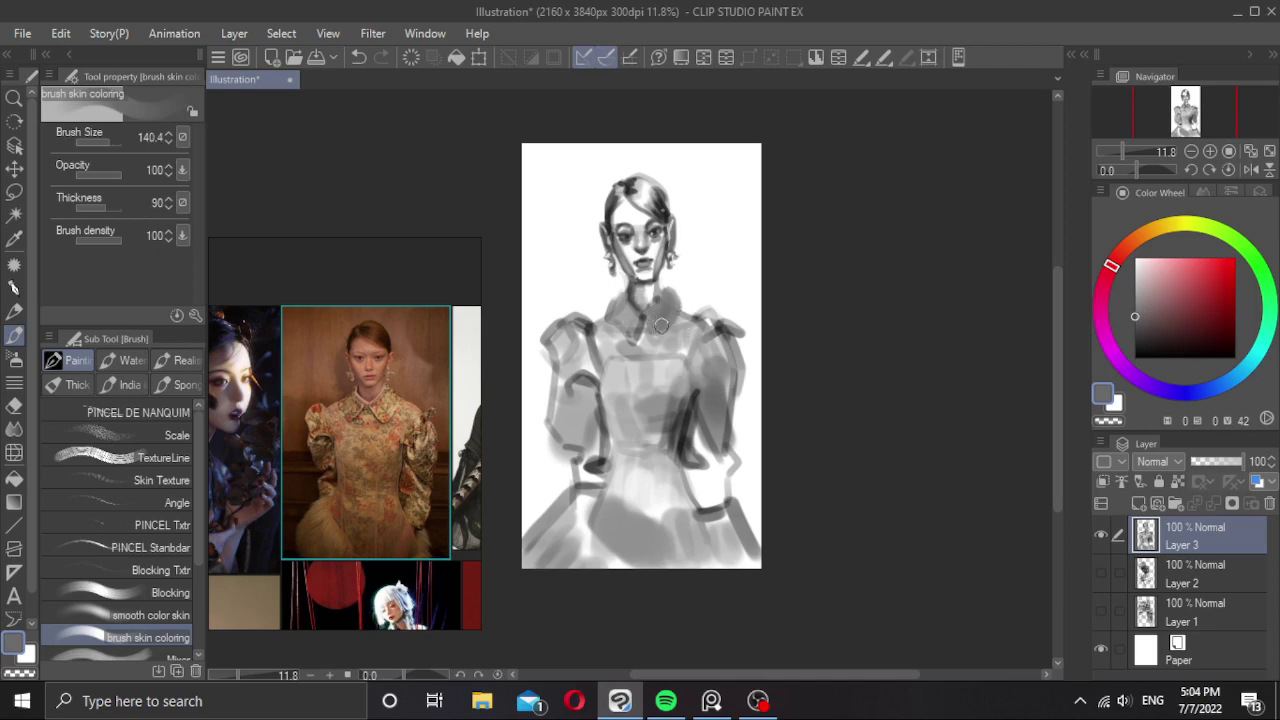
pyautogui.keyDown('alt'); pyautogui.click(632, 306); pyautogui.keyUp('alt')
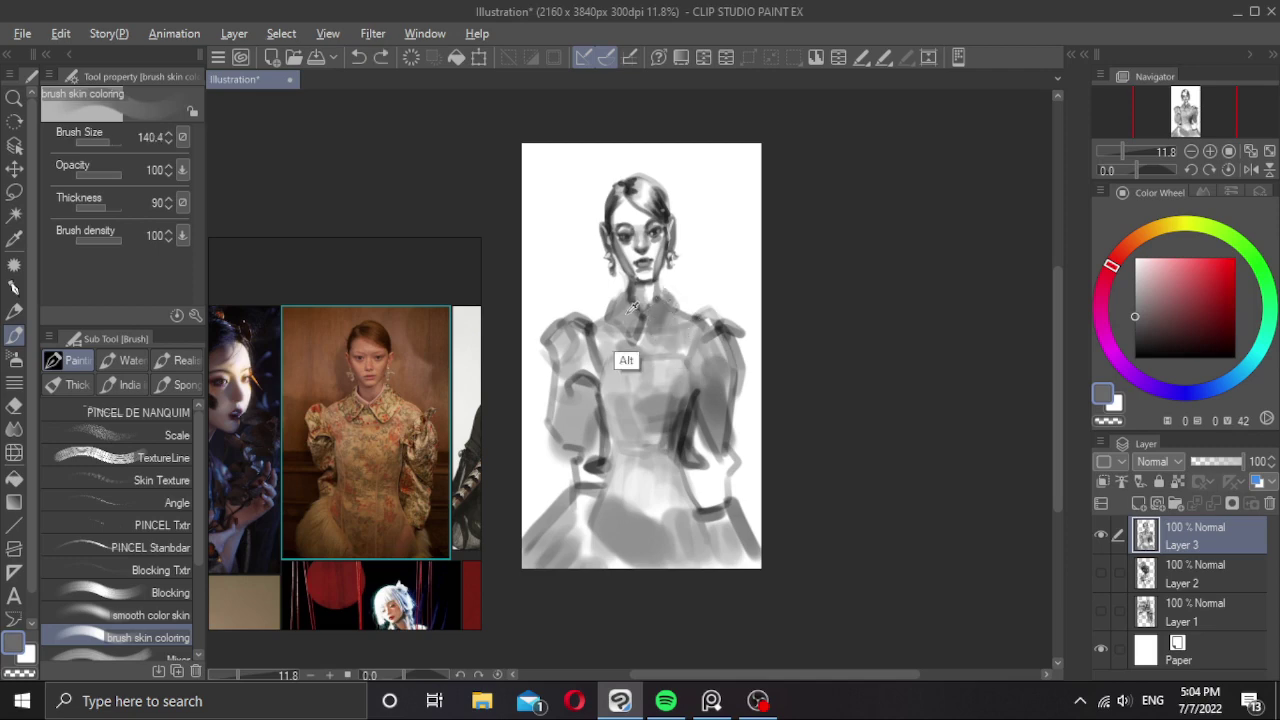
pyautogui.moveTo(659, 301)
pyautogui.mouseDown()
pyautogui.moveTo(655, 340)
pyautogui.moveTo(670, 305)
pyautogui.moveTo(655, 337)
pyautogui.moveTo(624, 317)
pyautogui.moveTo(655, 287)
pyautogui.mouseUp()
# Paint white pattern marks on the bodice with brush sizes 36.2 and 54.3.
pyautogui.keyDown('alt'); pyautogui.click(690, 449); pyautogui.keyUp('alt')
pyautogui.scroll(1, 691, 291)
pyautogui.keyDown('alt'); pyautogui.click(694, 267); pyautogui.keyUp('alt')
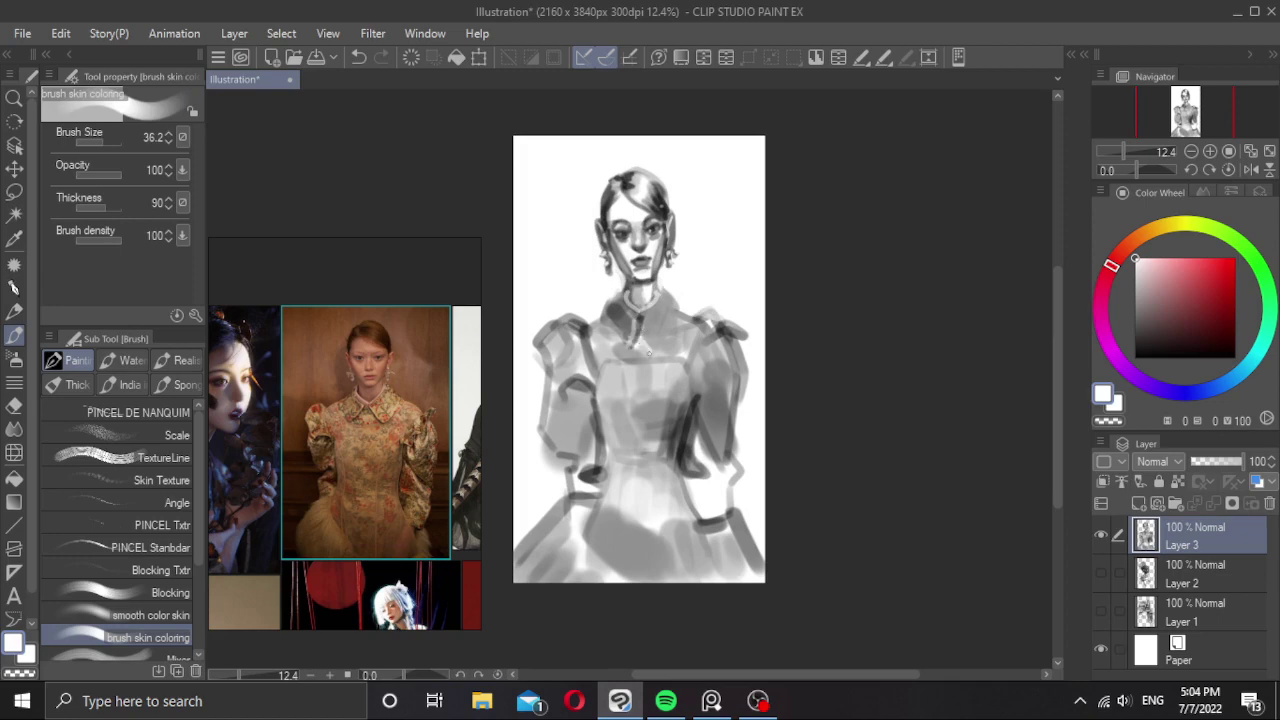
pyautogui.moveTo(648, 352)
pyautogui.mouseDown()
pyautogui.moveTo(619, 377)
pyautogui.moveTo(618, 397)
pyautogui.mouseUp()
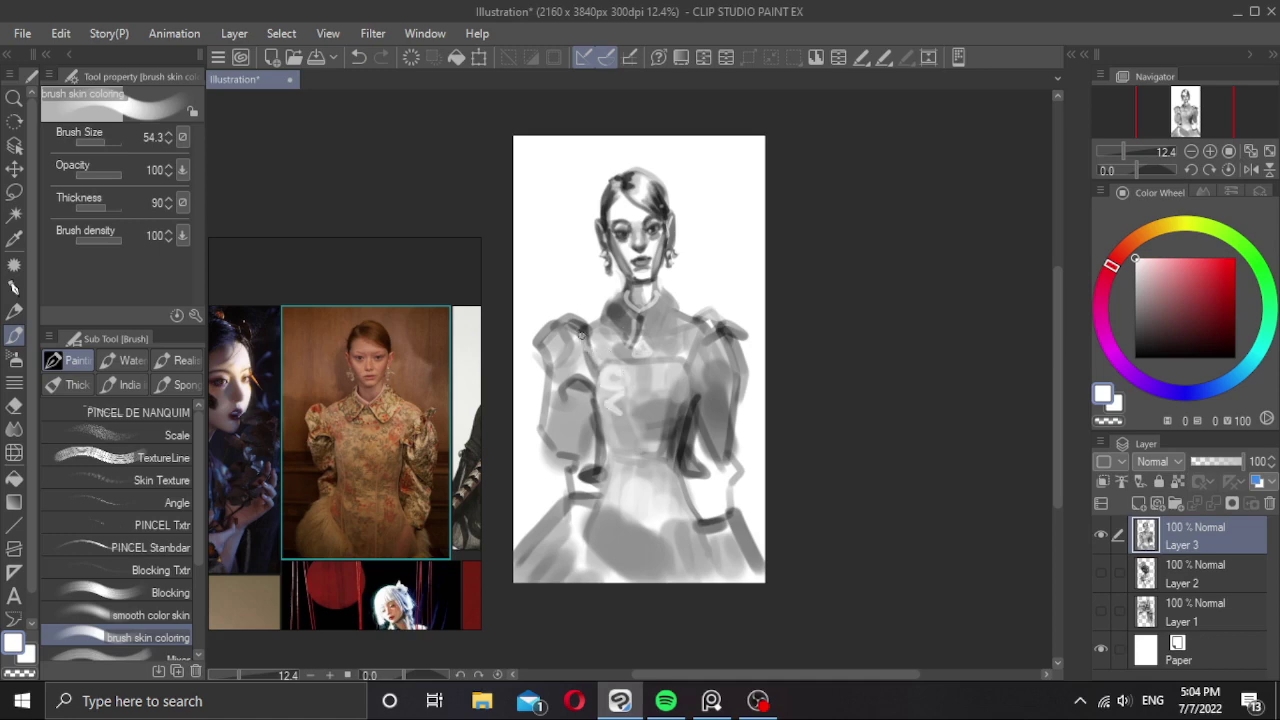
# Paint white highlights on the puffed shoulder and upper arm of the figure's left-hand sleeve.
pyautogui.moveTo(566, 338)
pyautogui.mouseDown()
pyautogui.moveTo(546, 344)
pyautogui.moveTo(575, 331)
pyautogui.mouseUp()
pyautogui.moveTo(575, 383); pyautogui.dragTo(556, 385)
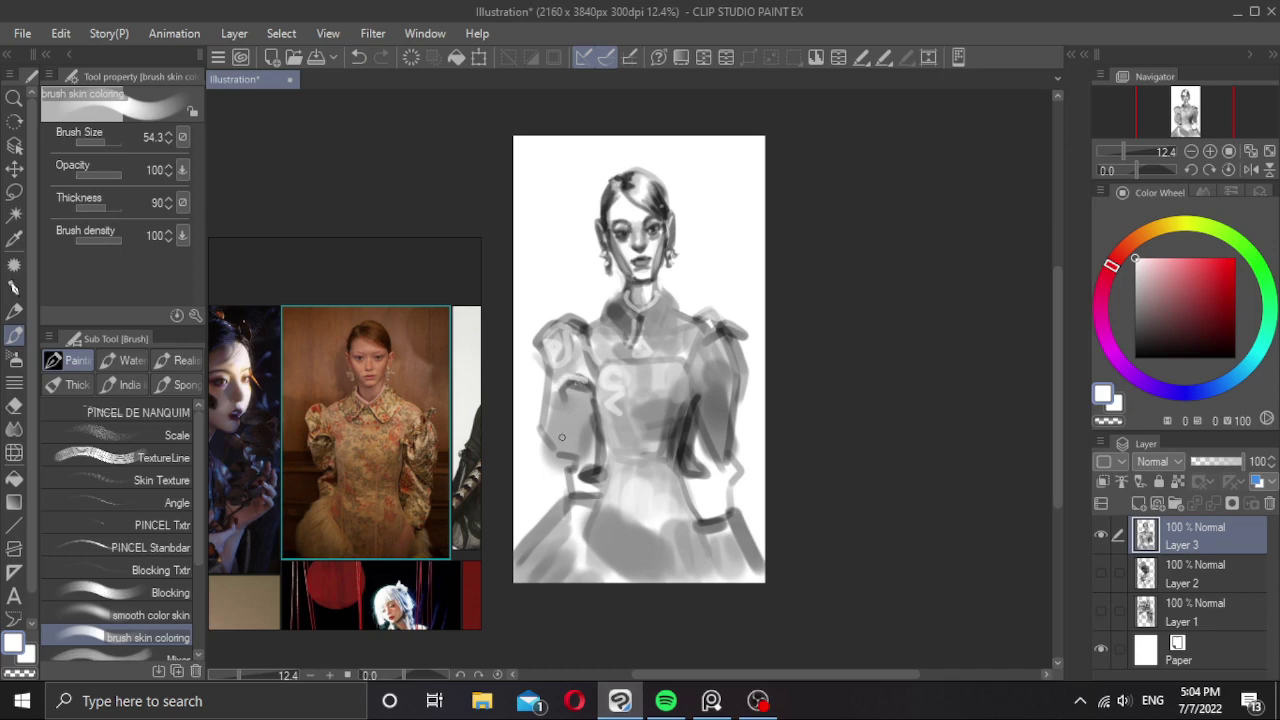
pyautogui.moveTo(557, 440); pyautogui.dragTo(583, 420)
# Darken the lower end of the left-hand sleeve with a sampled dark grey, undoing the last stroke.
pyautogui.keyDown('alt'); pyautogui.click(591, 470); pyautogui.keyUp('alt')
pyautogui.keyDown('ctrl'); pyautogui.keyDown('alt'); pyautogui.click(575, 454); pyautogui.keyUp('alt'); pyautogui.keyUp('ctrl')
pyautogui.moveTo(574, 436)
pyautogui.mouseDown()
pyautogui.moveTo(548, 451)
pyautogui.moveTo(570, 456)
pyautogui.moveTo(537, 450)
pyautogui.moveTo(576, 453)
pyautogui.mouseUp()
pyautogui.press('c')
pyautogui.keyDown('ctrl'); pyautogui.keyDown('alt'); pyautogui.click(537, 451); pyautogui.keyUp('alt'); pyautogui.keyUp('ctrl')
pyautogui.keyDown('alt'); pyautogui.click(686, 468); pyautogui.keyUp('alt')
pyautogui.hotkey('ctrl', 'z')
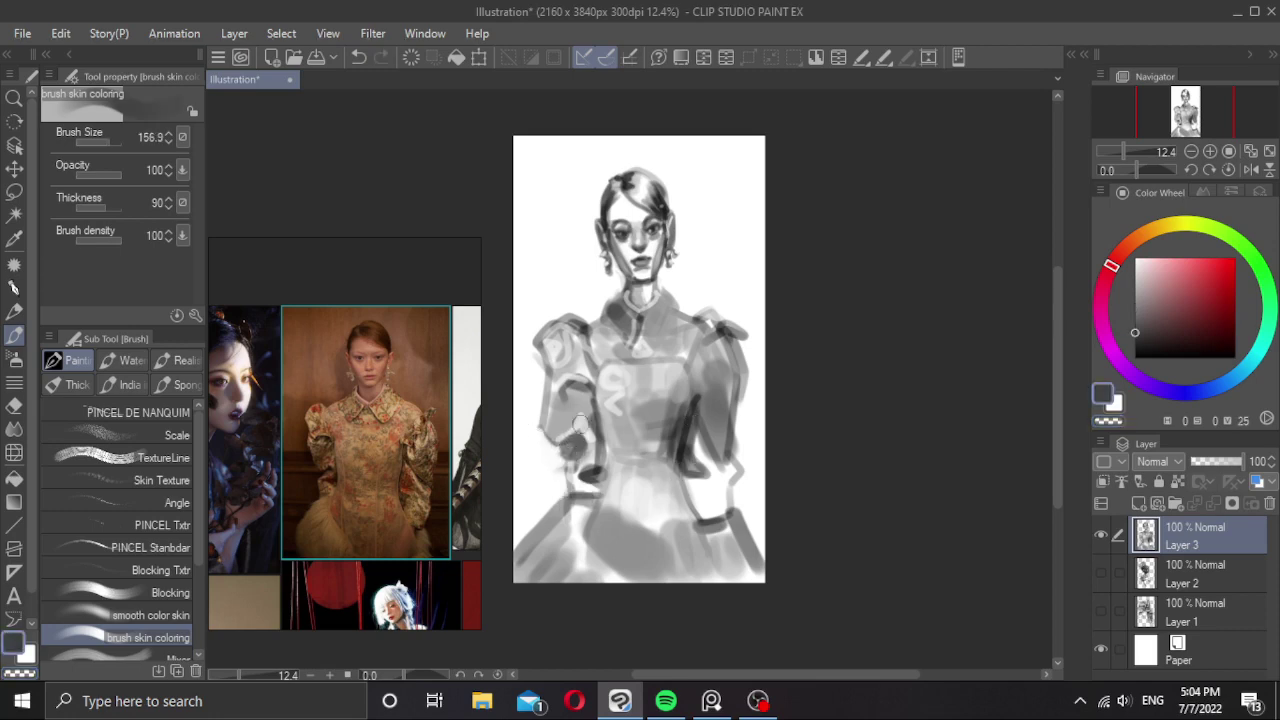
# Outline the dress collar and the adjoining right-hand shoulder edge in white, undoing the strokes that miss.
pyautogui.moveTo(647, 404); pyautogui.dragTo(620, 425)
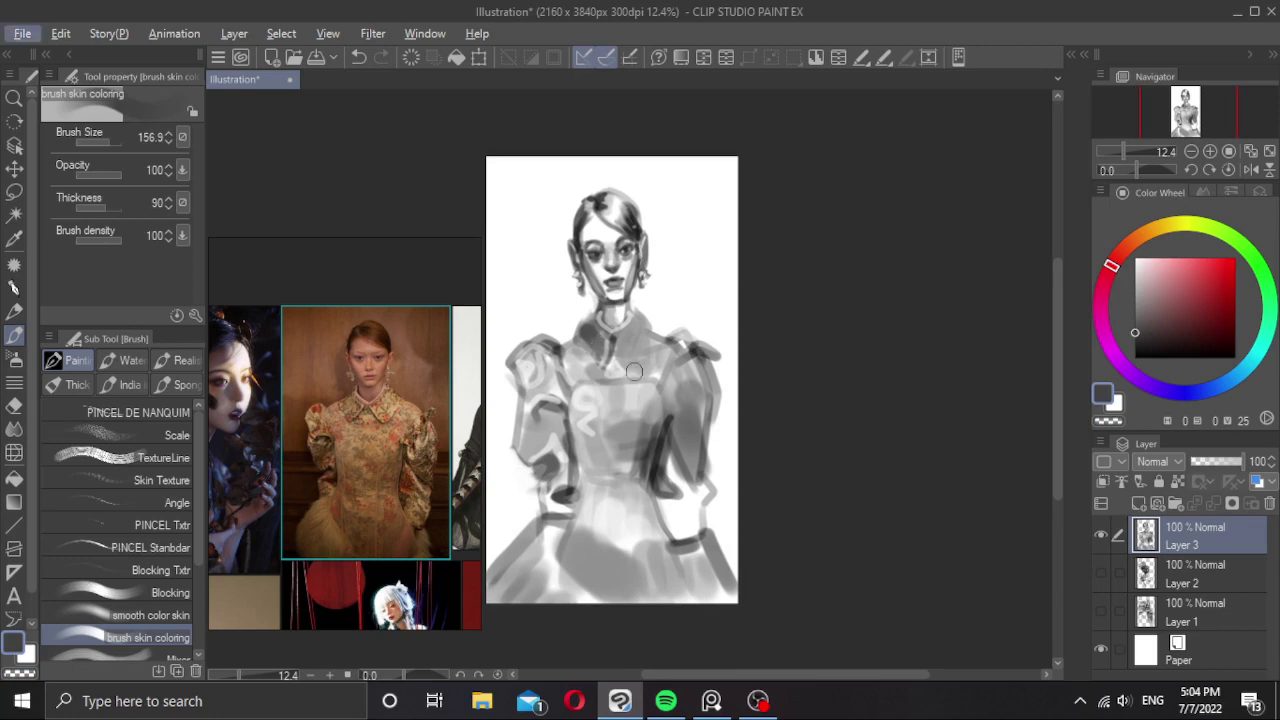
pyautogui.keyDown('ctrl'); pyautogui.keyDown('alt'); pyautogui.moveTo(634, 370); pyautogui.dragTo(638, 374); pyautogui.keyUp('alt'); pyautogui.keyUp('ctrl')
pyautogui.keyDown('alt'); pyautogui.click(669, 316); pyautogui.keyUp('alt')
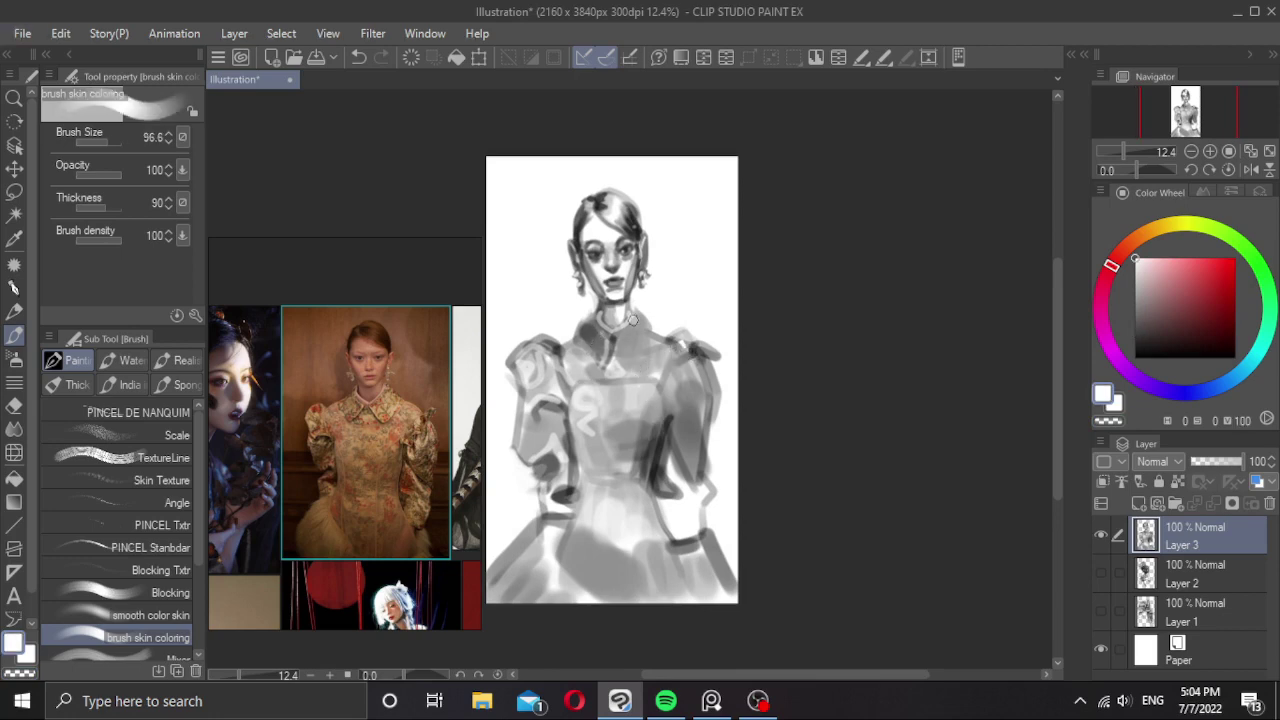
pyautogui.moveTo(633, 320); pyautogui.dragTo(617, 333)
pyautogui.hotkey('ctrl', 'z')
pyautogui.moveTo(651, 332); pyautogui.dragTo(637, 364)
pyautogui.hotkey('ctrl', 'z')
pyautogui.moveTo(623, 350); pyautogui.dragTo(626, 352)
pyautogui.moveTo(668, 349); pyautogui.dragTo(668, 349)
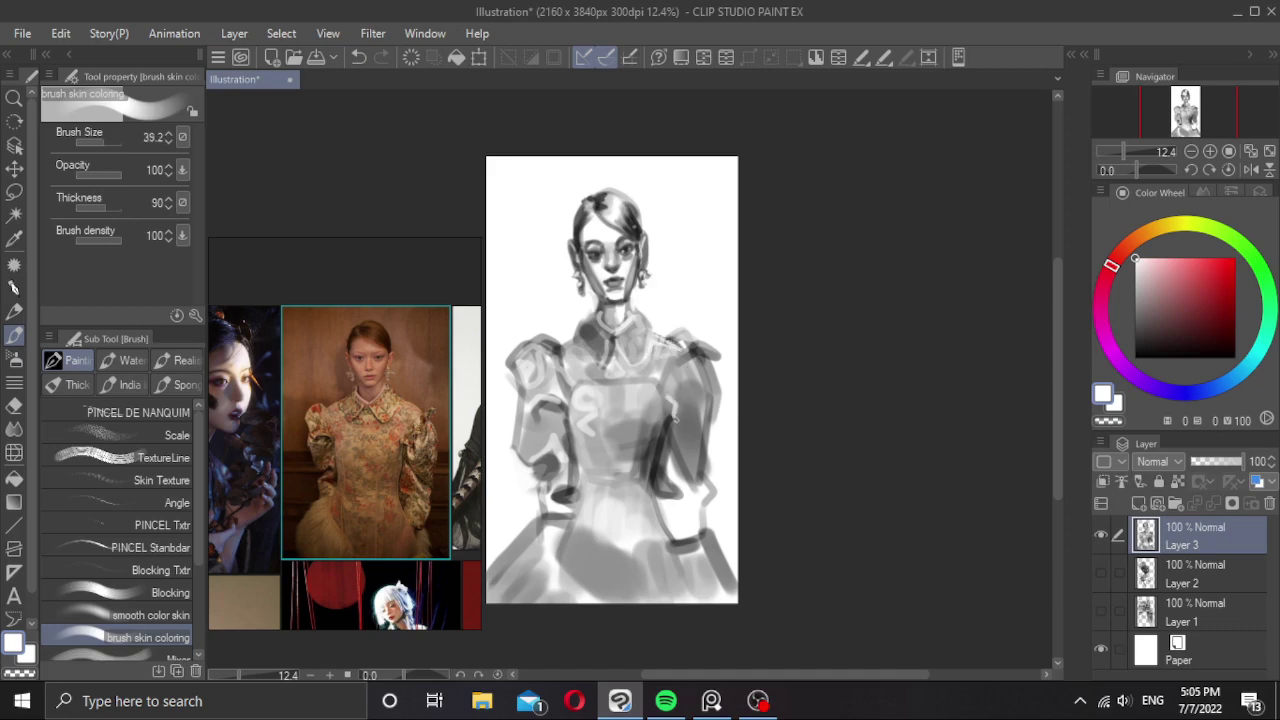
# Paint small white pattern highlights on the right-hand puffed sleeve with a 39.2 brush.
pyautogui.moveTo(674, 415)
pyautogui.mouseDown()
pyautogui.moveTo(682, 424)
pyautogui.moveTo(686, 390)
pyautogui.moveTo(683, 400)
pyautogui.mouseUp()
pyautogui.moveTo(686, 399); pyautogui.dragTo(692, 399)
pyautogui.moveTo(684, 374)
pyautogui.mouseDown()
pyautogui.moveTo(684, 398)
pyautogui.moveTo(695, 397)
pyautogui.mouseUp()
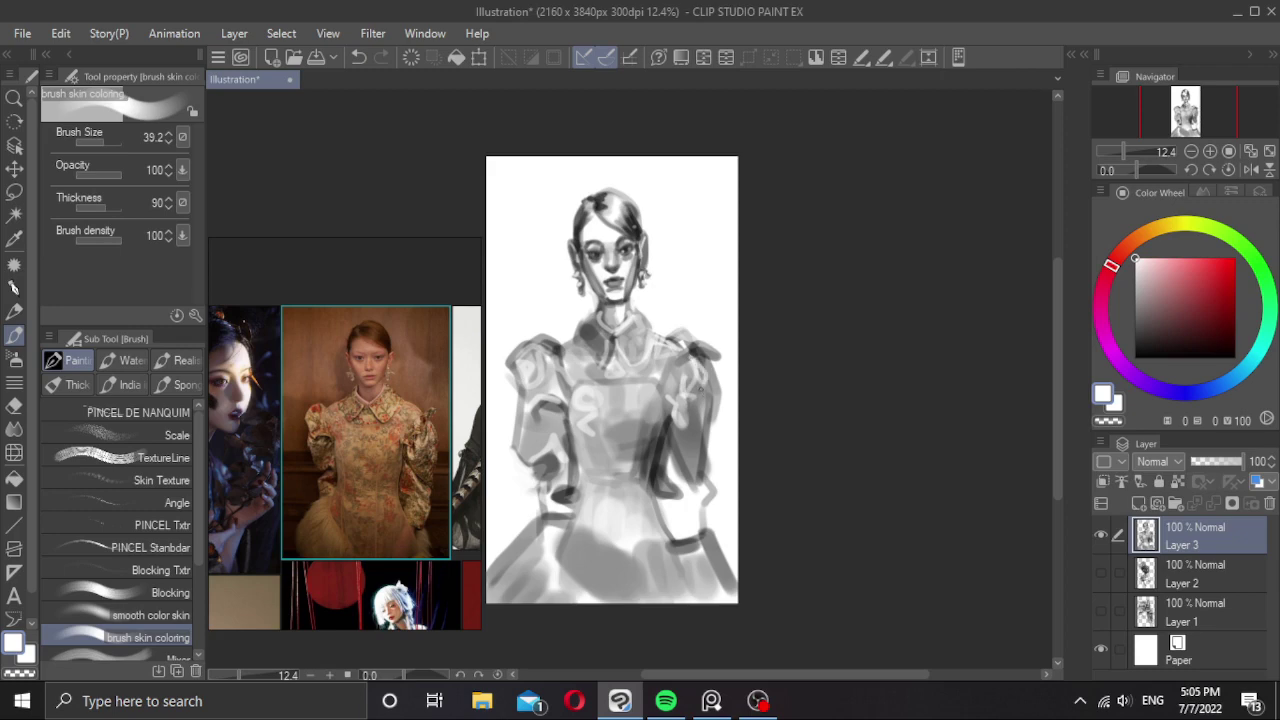
pyautogui.moveTo(672, 446)
pyautogui.mouseDown()
pyautogui.moveTo(681, 481)
pyautogui.moveTo(694, 476)
pyautogui.moveTo(675, 487)
pyautogui.moveTo(688, 500)
pyautogui.moveTo(693, 457)
pyautogui.moveTo(671, 447)
pyautogui.mouseUp()
# Paint a white band down the right-hand forearm and lighten the front of the skirt below the waist.
pyautogui.keyDown('alt'); pyautogui.click(686, 478); pyautogui.keyUp('alt')
pyautogui.keyDown('alt'); pyautogui.click(721, 499); pyautogui.keyUp('alt')
pyautogui.moveTo(671, 446); pyautogui.dragTo(697, 519)
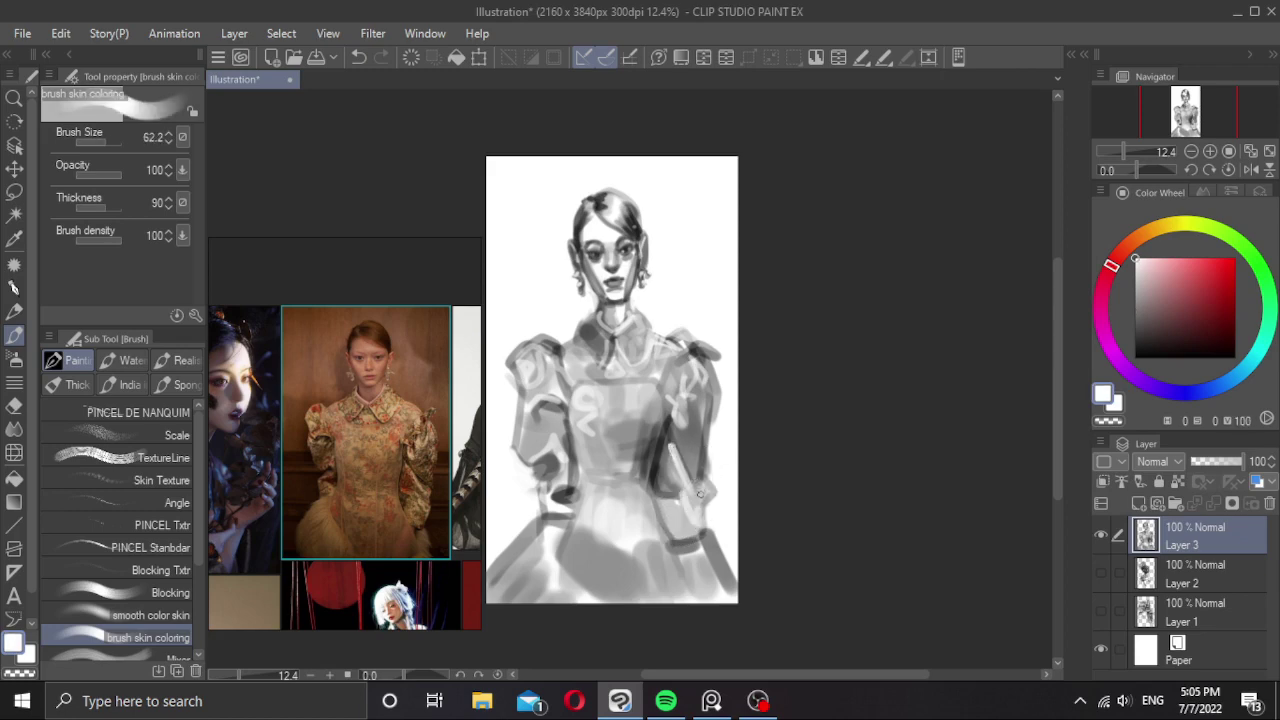
pyautogui.moveTo(608, 510)
pyautogui.keyDown('shift'); pyautogui.mouseDown()
pyautogui.moveTo(623, 513)
pyautogui.moveTo(614, 532)
pyautogui.moveTo(592, 524)
pyautogui.mouseUp(); pyautogui.keyUp('shift')
pyautogui.keyDown('alt'); pyautogui.click(600, 555); pyautogui.keyUp('alt')
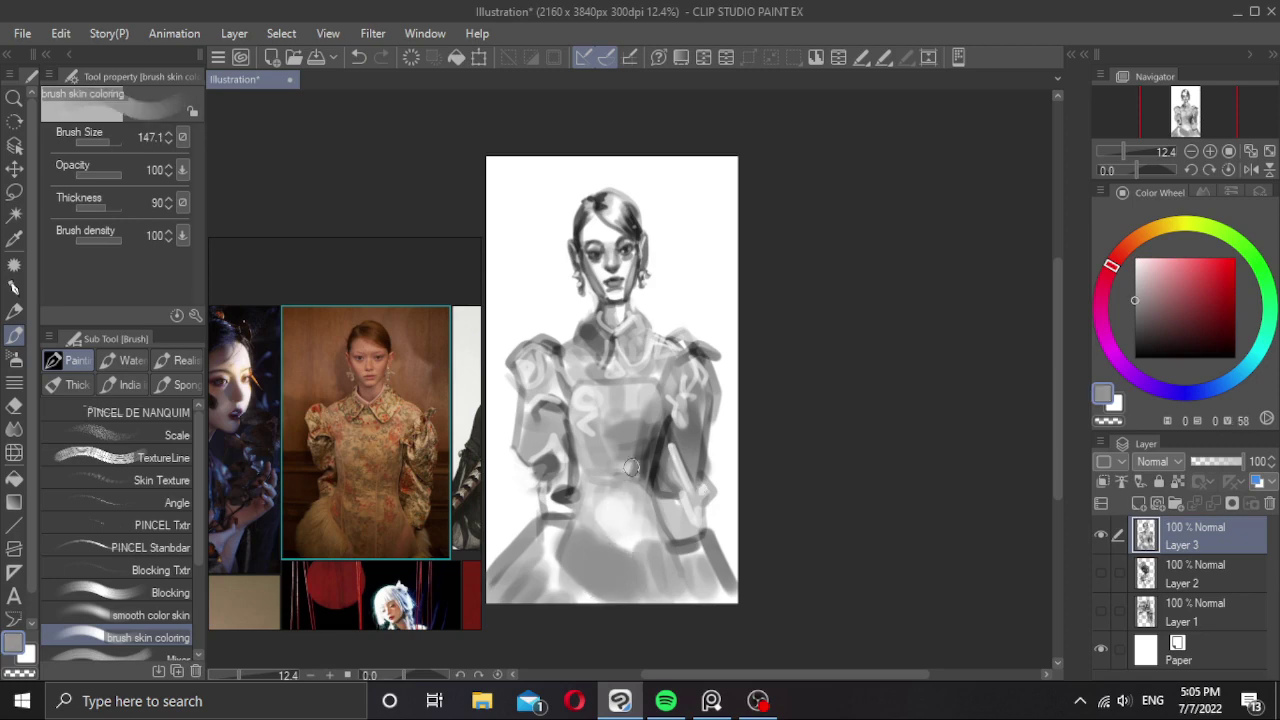
# Check the figure's proportions by flipping the canvas view horizontally and back.
pyautogui.scroll(-2, 655, 412)
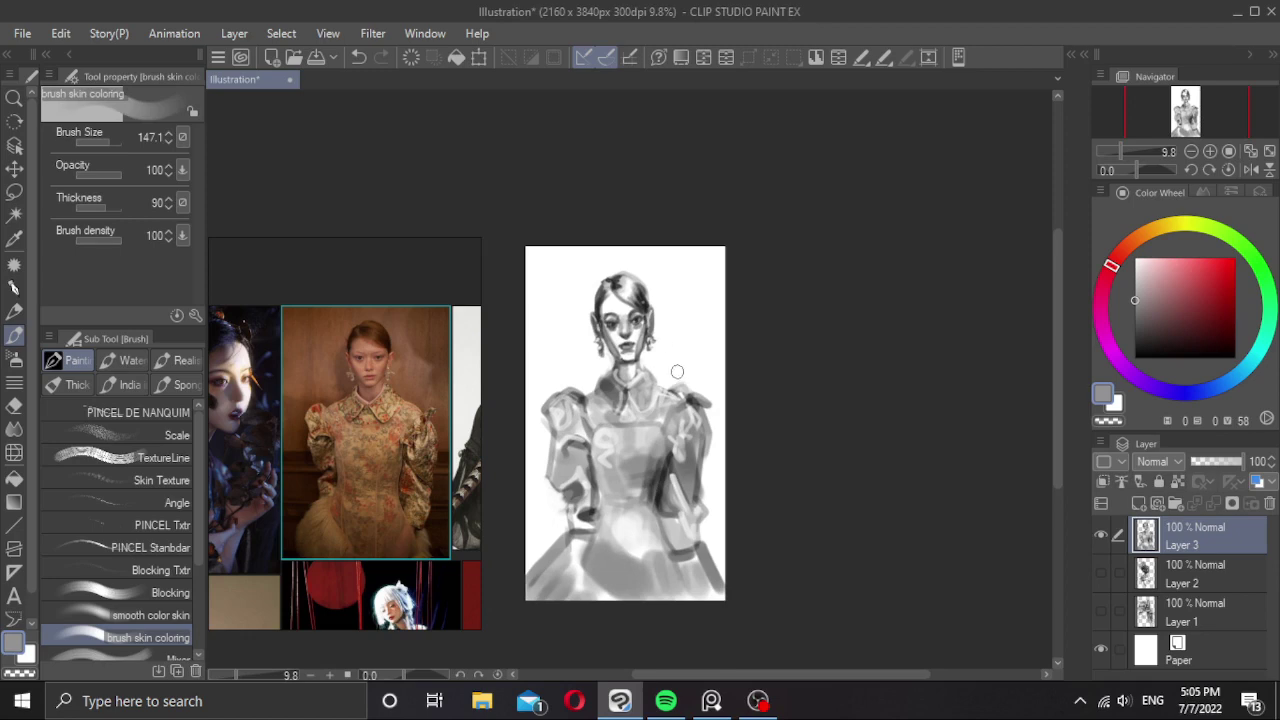
pyautogui.press('h')
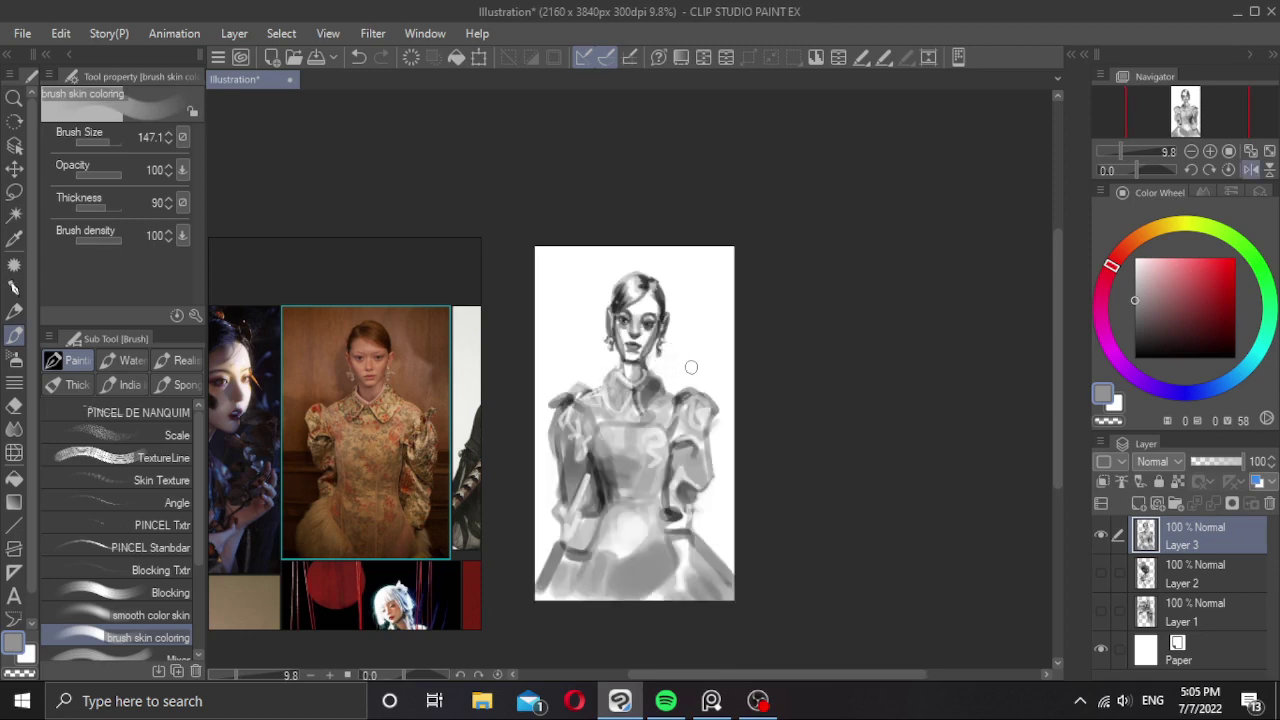
pyautogui.scroll(2, 644, 338)
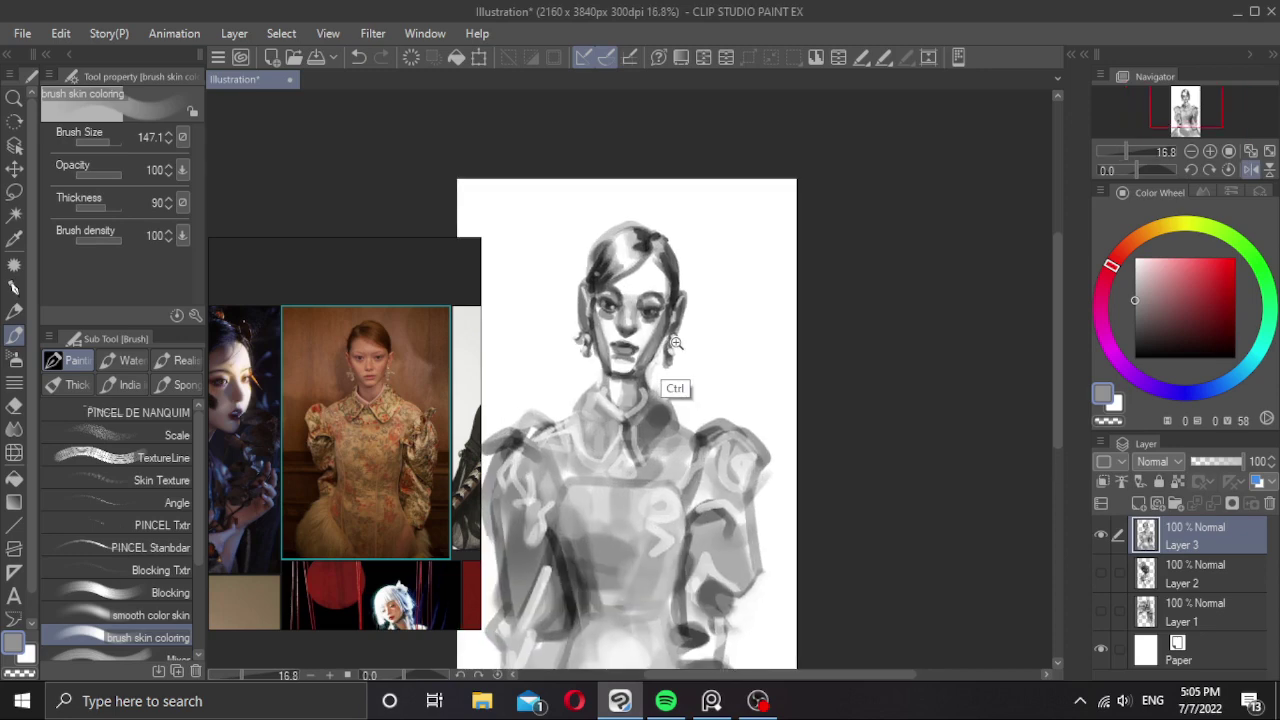
pyautogui.scroll(1, 675, 343)
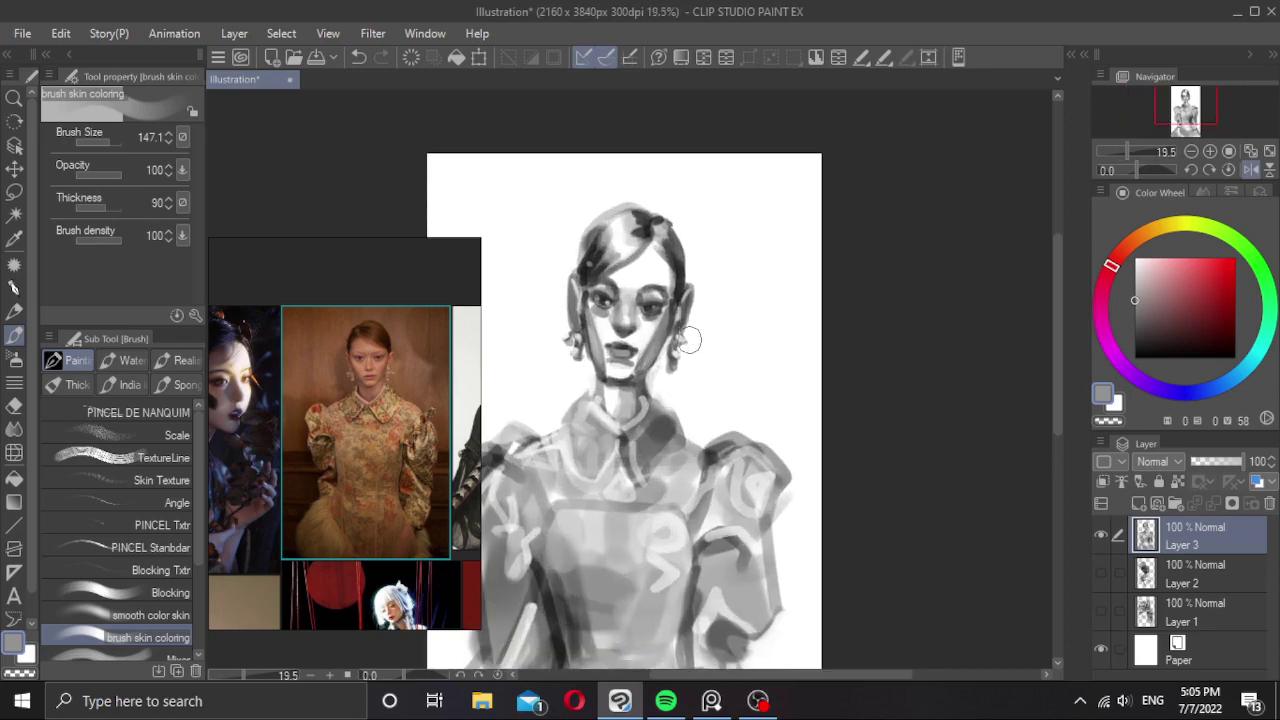
pyautogui.press('h')
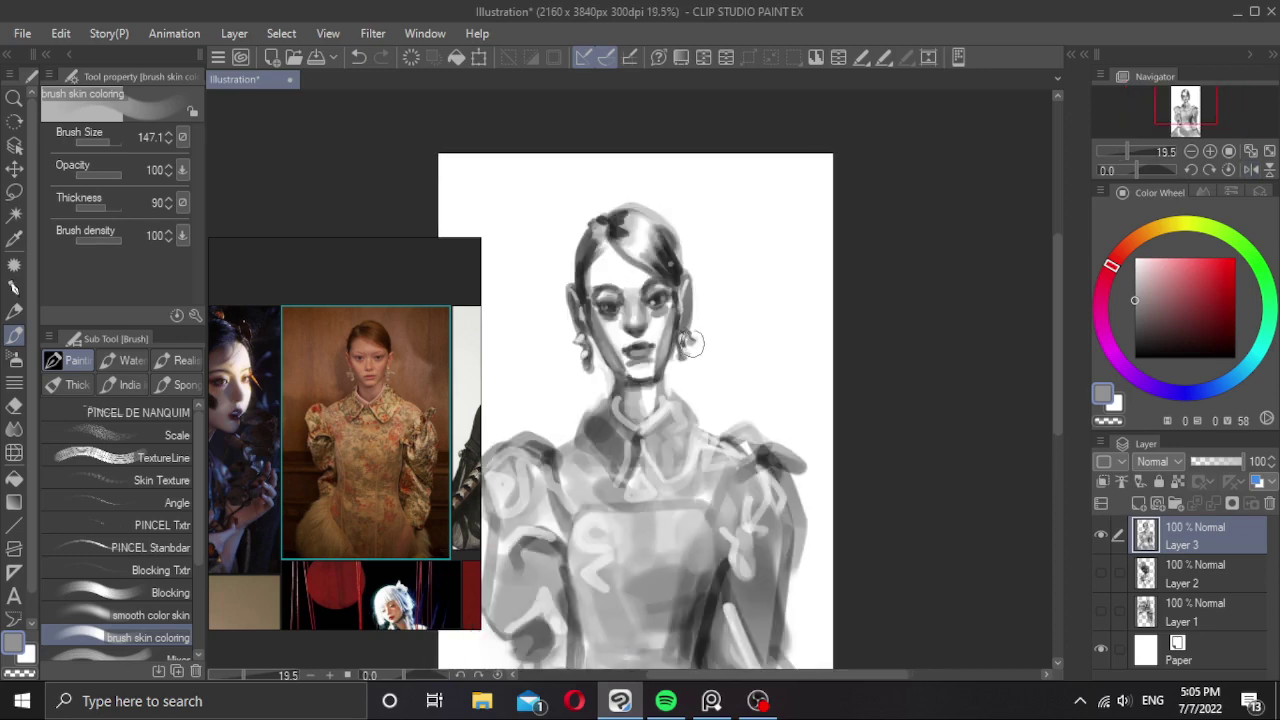
pyautogui.scroll(-3, 690, 347)
pyautogui.moveTo(716, 318); pyautogui.dragTo(701, 321)
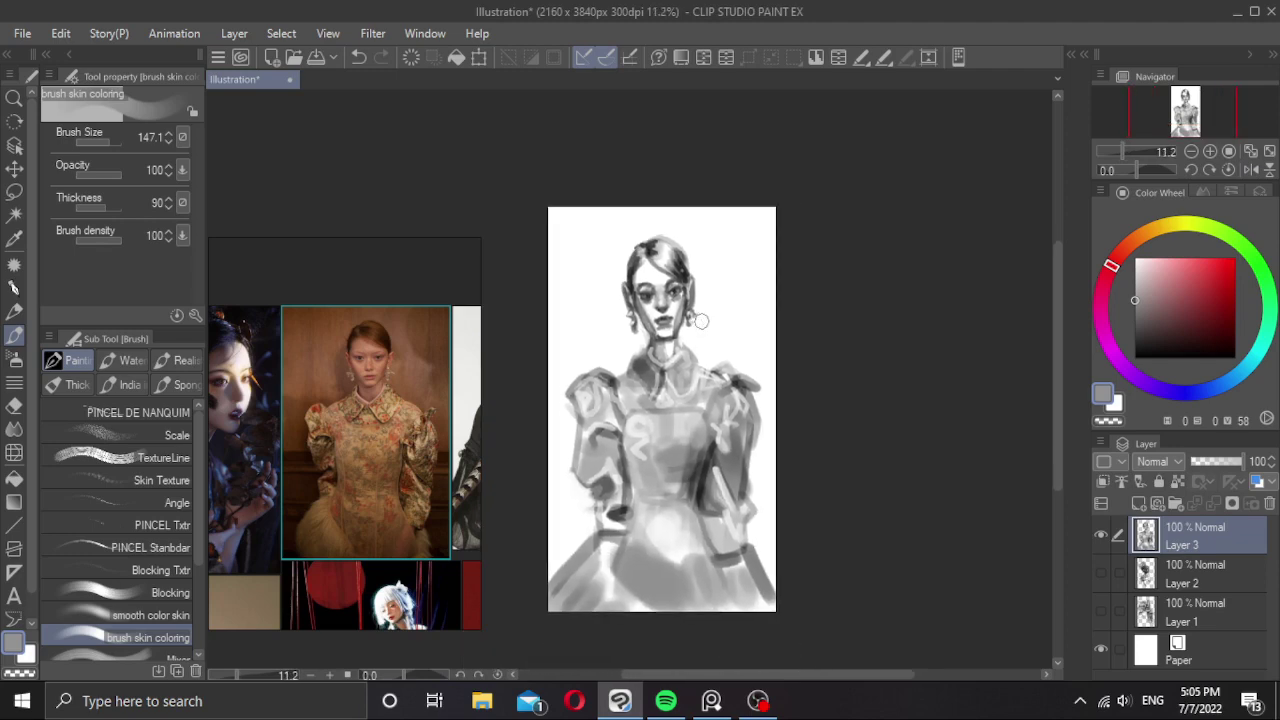
# Hide Layer 3 and add a new layer above it for the next sketch.
pyautogui.click(1101, 536)
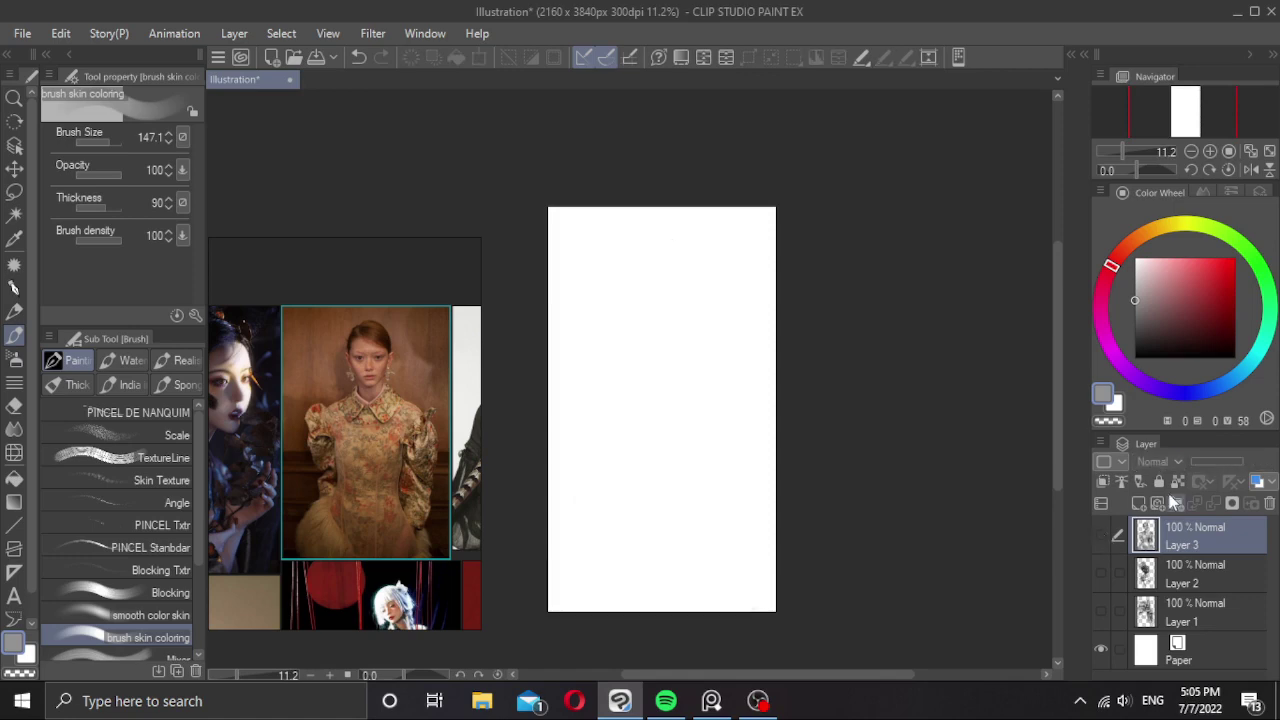
pyautogui.click(1138, 505)
# Browse the reference board and focus on the puppet sculpture with the pointed hat and wide white skirt.
pyautogui.scroll(-5, 400, 428)
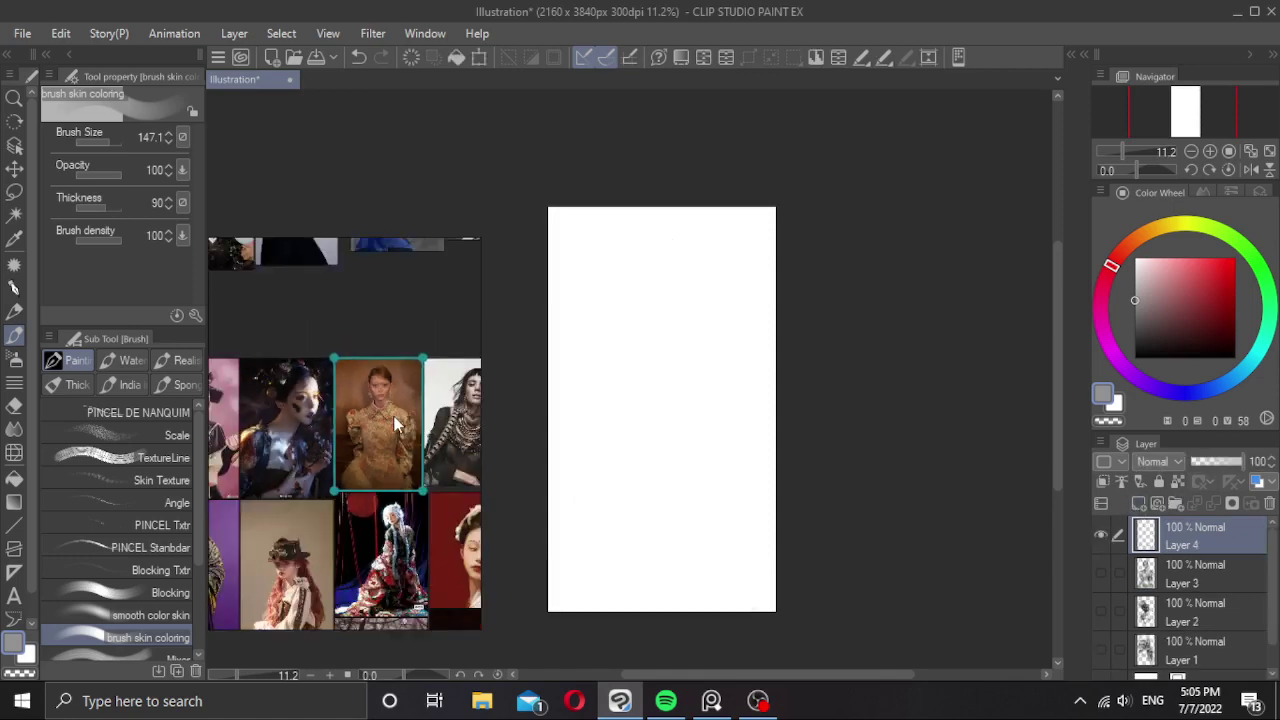
pyautogui.scroll(-5, 395, 425)
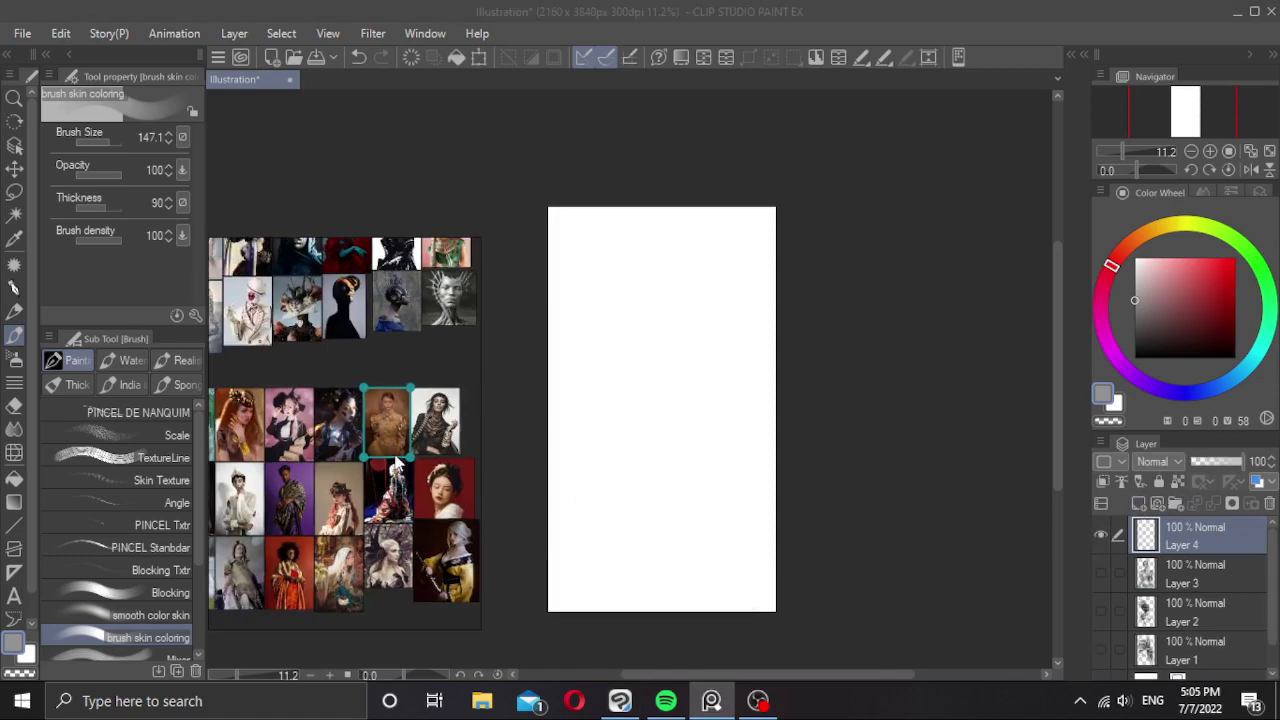
pyautogui.moveTo(262, 488); pyautogui.dragTo(340, 480)
pyautogui.scroll(-3, 340, 482)
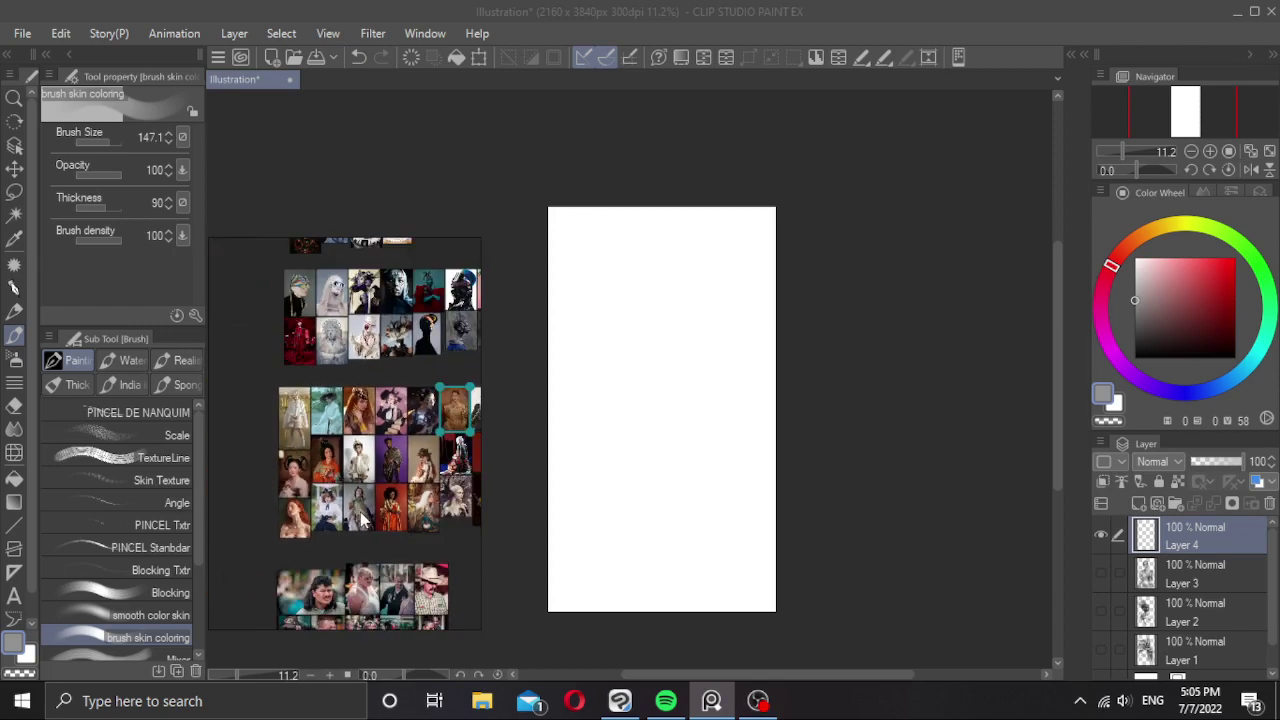
pyautogui.scroll(2, 365, 520)
pyautogui.moveTo(373, 363); pyautogui.dragTo(379, 499)
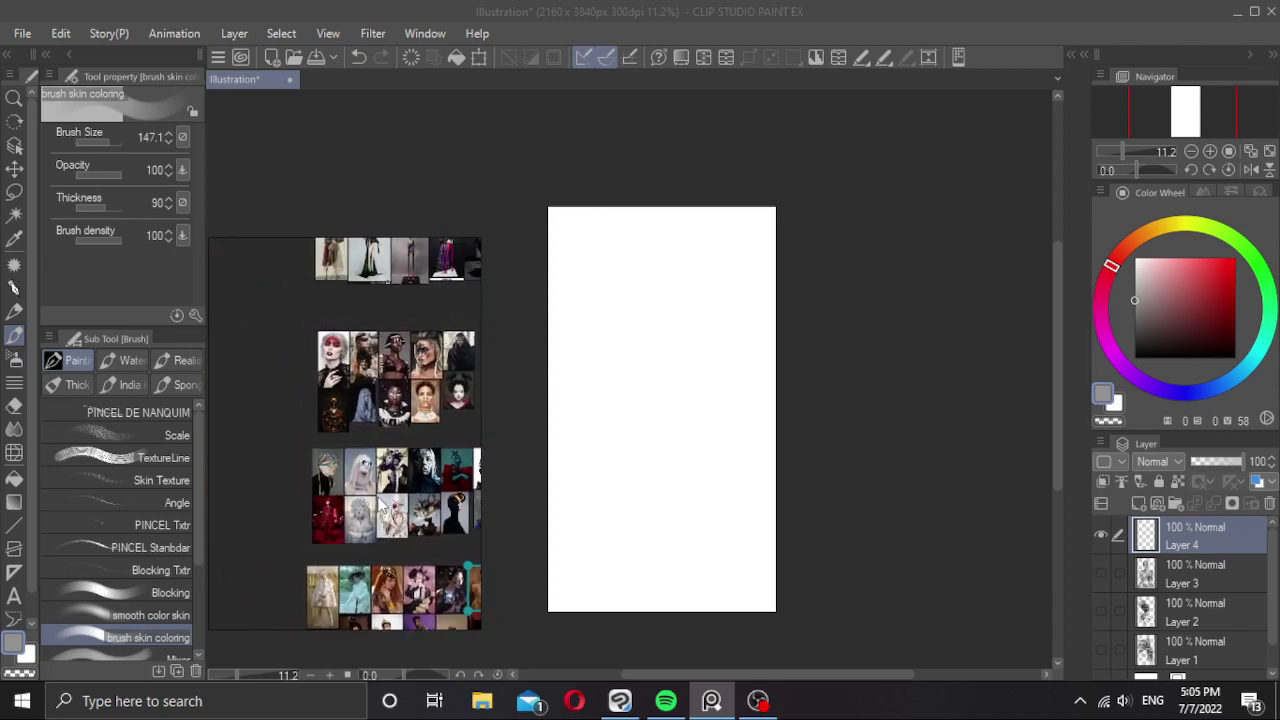
pyautogui.moveTo(371, 422); pyautogui.dragTo(330, 524)
pyautogui.moveTo(368, 452); pyautogui.dragTo(302, 462)
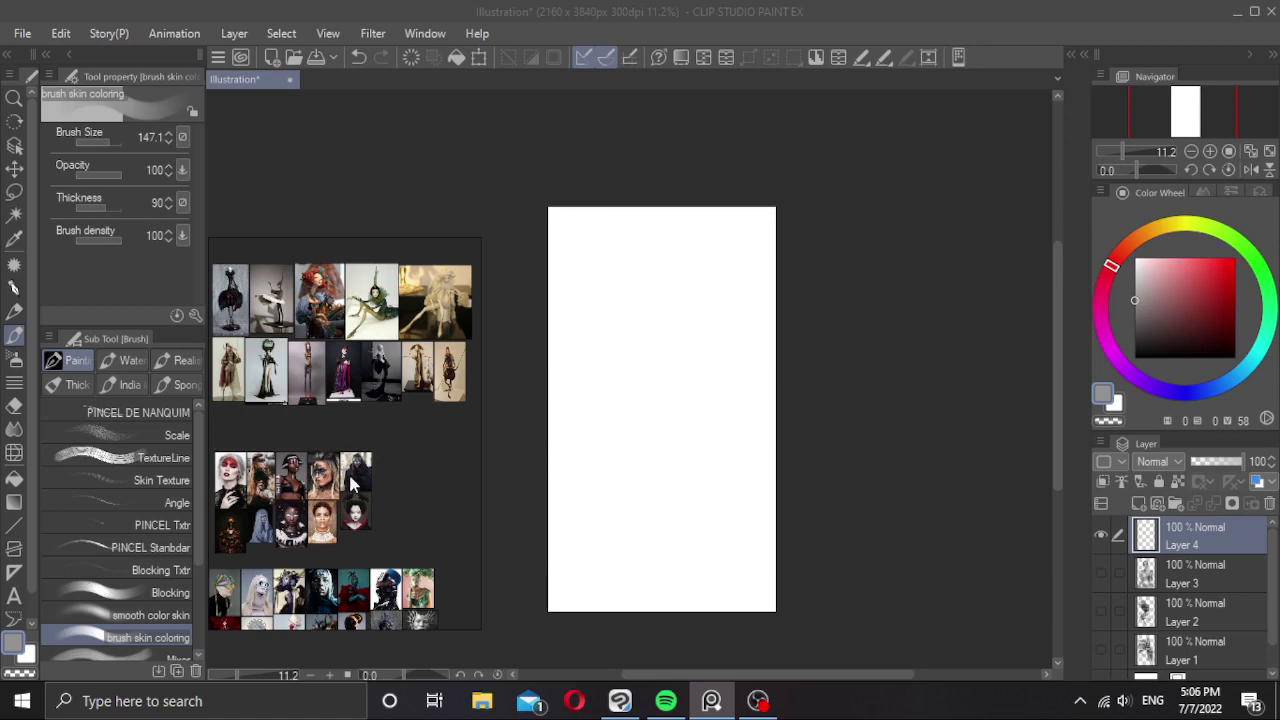
pyautogui.scroll(4, 263, 335)
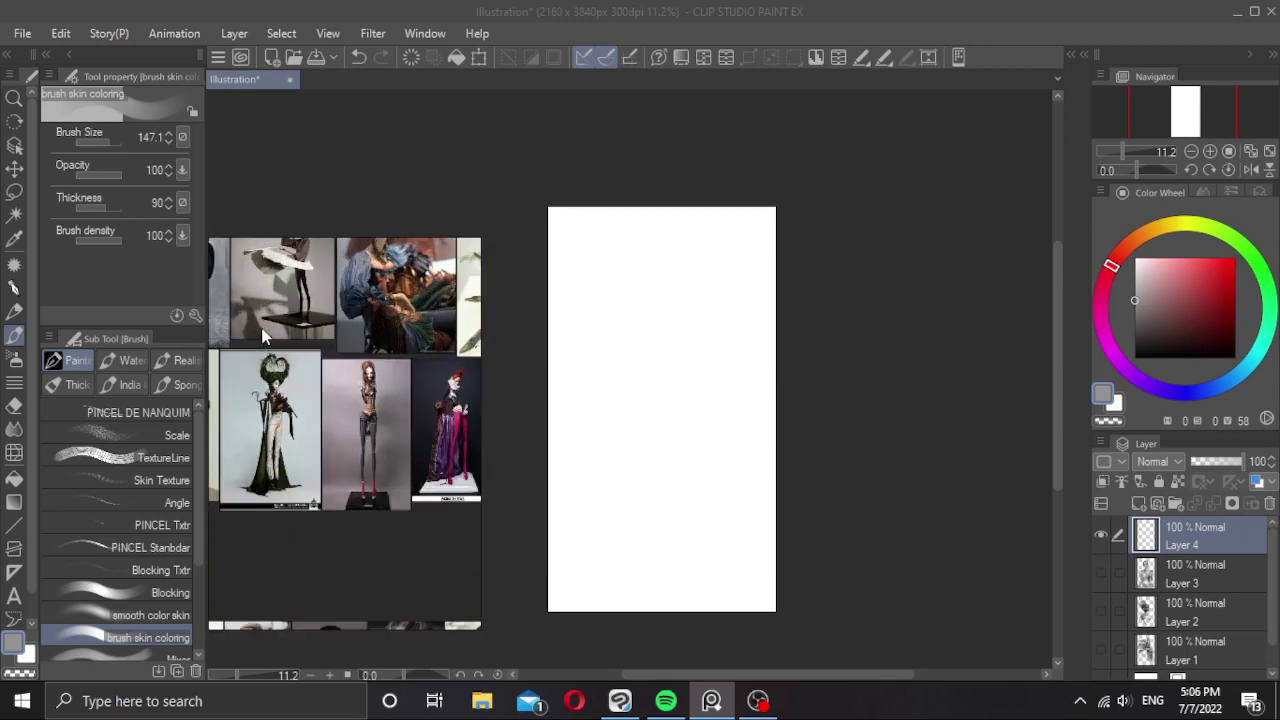
pyautogui.moveTo(262, 328); pyautogui.dragTo(321, 395)
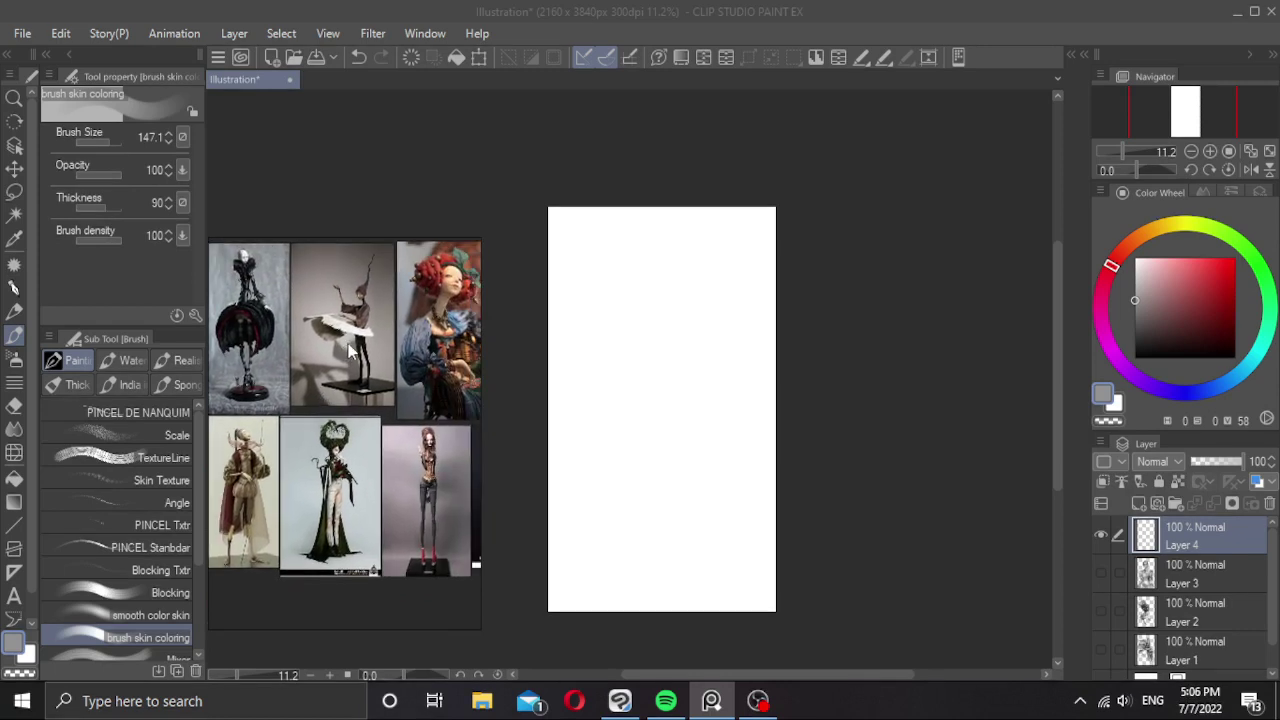
pyautogui.scroll(-2, 330, 362)
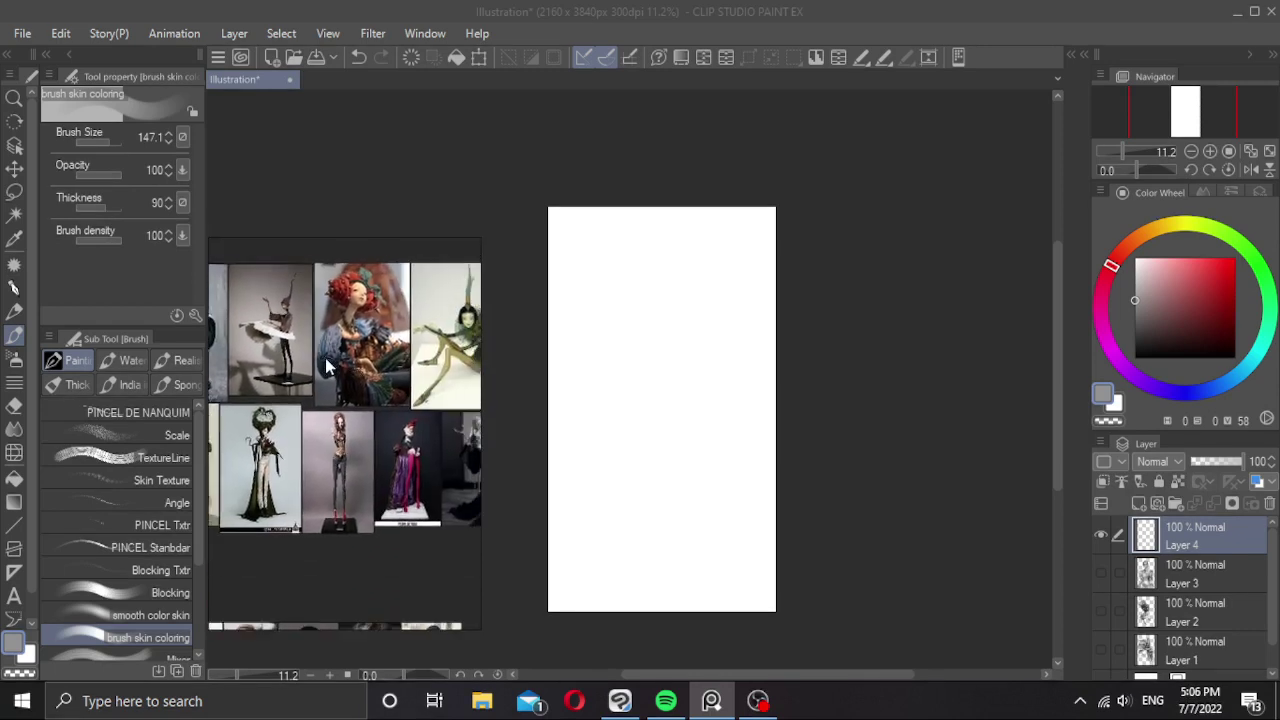
pyautogui.doubleClick(272, 344)
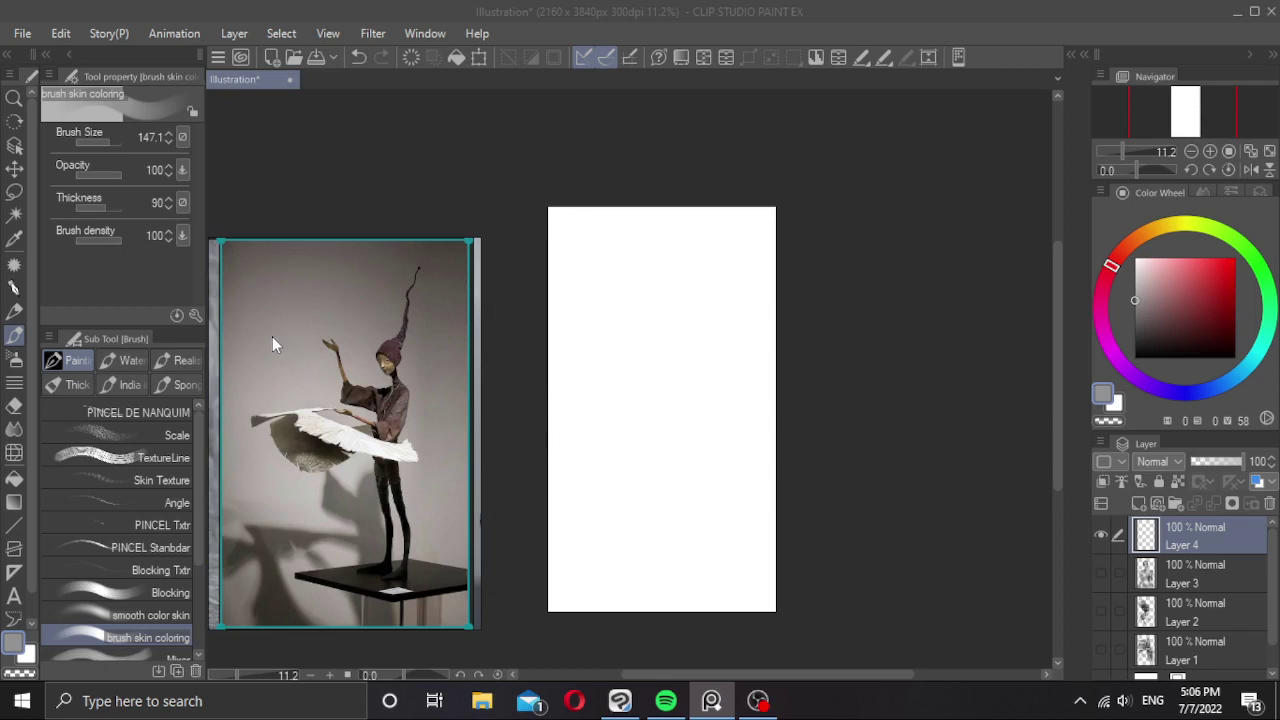
# Sketch the new figure's neck, shoulders, arms and tapering torso in black with the PINCEL DE NANQUIM brush.
pyautogui.click(152, 413)
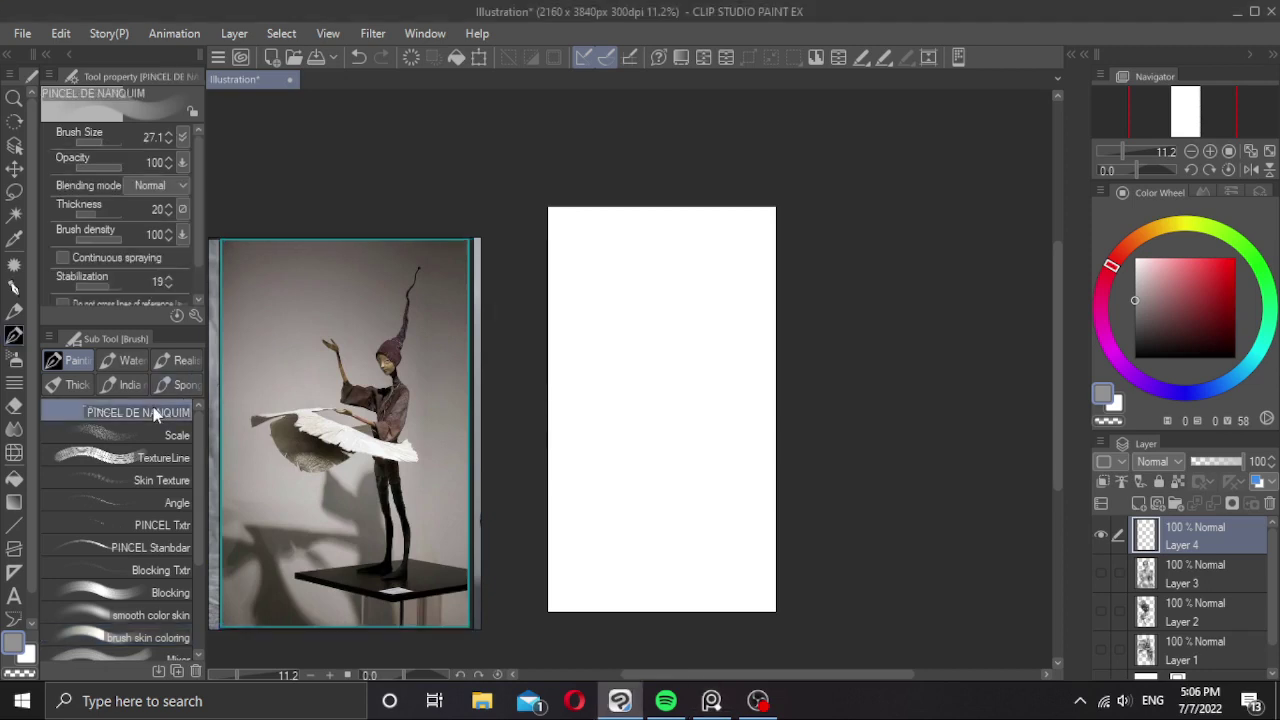
pyautogui.moveTo(1176, 320); pyautogui.dragTo(1130, 360)
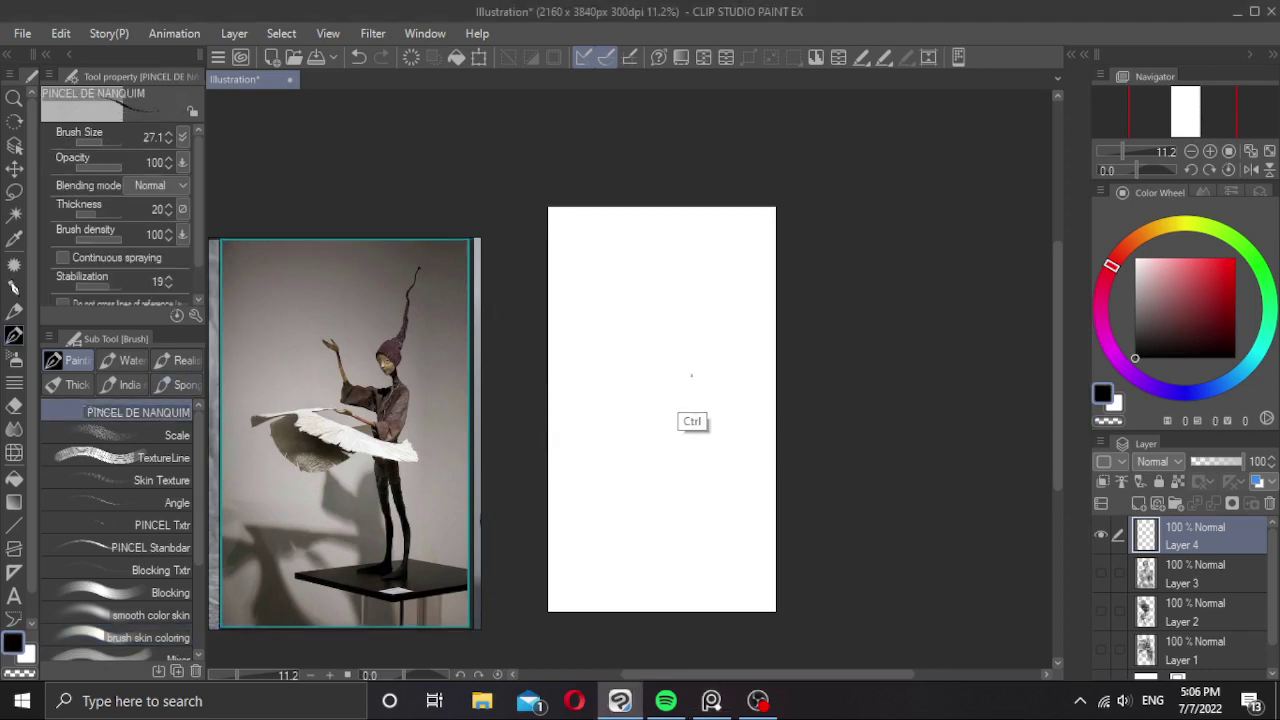
pyautogui.moveTo(691, 376); pyautogui.dragTo(705, 373)
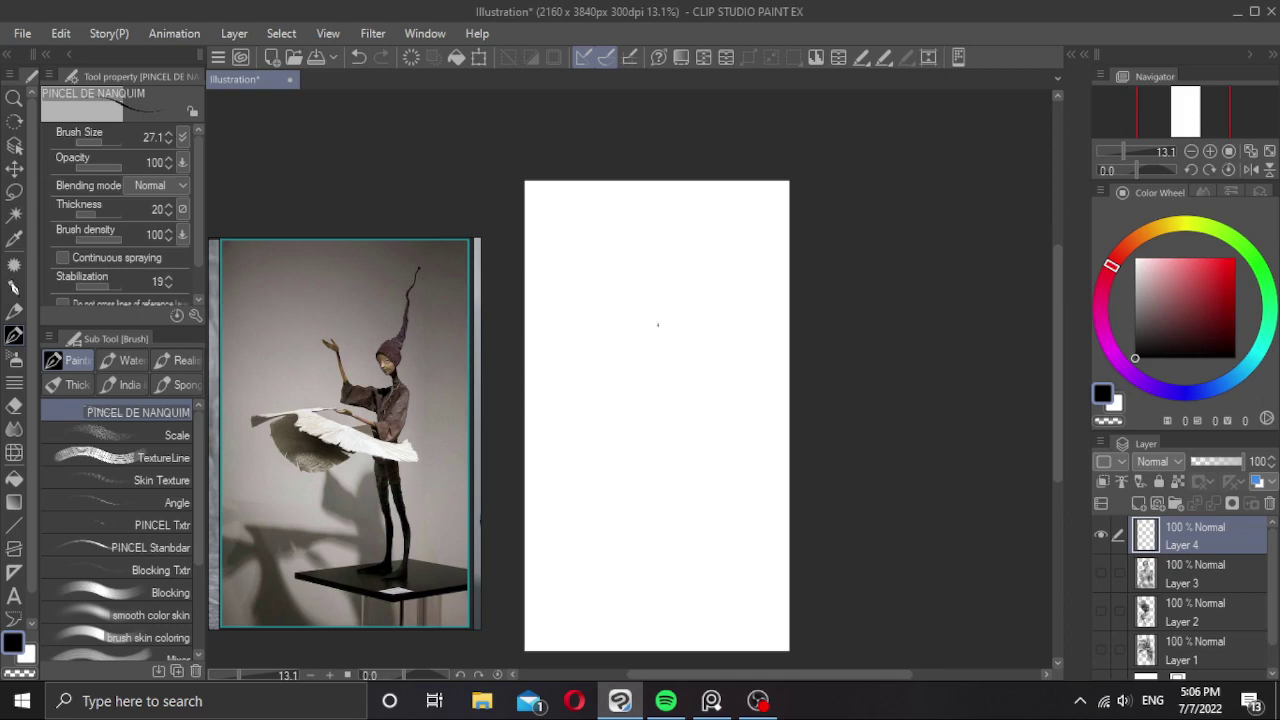
pyautogui.moveTo(601, 325)
pyautogui.mouseDown()
pyautogui.moveTo(626, 361)
pyautogui.moveTo(674, 327)
pyautogui.moveTo(705, 335)
pyautogui.moveTo(731, 369)
pyautogui.moveTo(706, 416)
pyautogui.mouseUp()
pyautogui.moveTo(690, 332)
pyautogui.mouseDown()
pyautogui.moveTo(664, 300)
pyautogui.moveTo(676, 332)
pyautogui.moveTo(702, 332)
pyautogui.moveTo(688, 329)
pyautogui.moveTo(698, 357)
pyautogui.moveTo(704, 345)
pyautogui.moveTo(702, 334)
pyautogui.moveTo(702, 365)
pyautogui.moveTo(673, 403)
pyautogui.mouseUp()
pyautogui.moveTo(664, 338); pyautogui.dragTo(665, 401)
pyautogui.moveTo(672, 392); pyautogui.dragTo(668, 406)
pyautogui.moveTo(712, 338); pyautogui.dragTo(672, 402)
pyautogui.moveTo(674, 326); pyautogui.dragTo(700, 346)
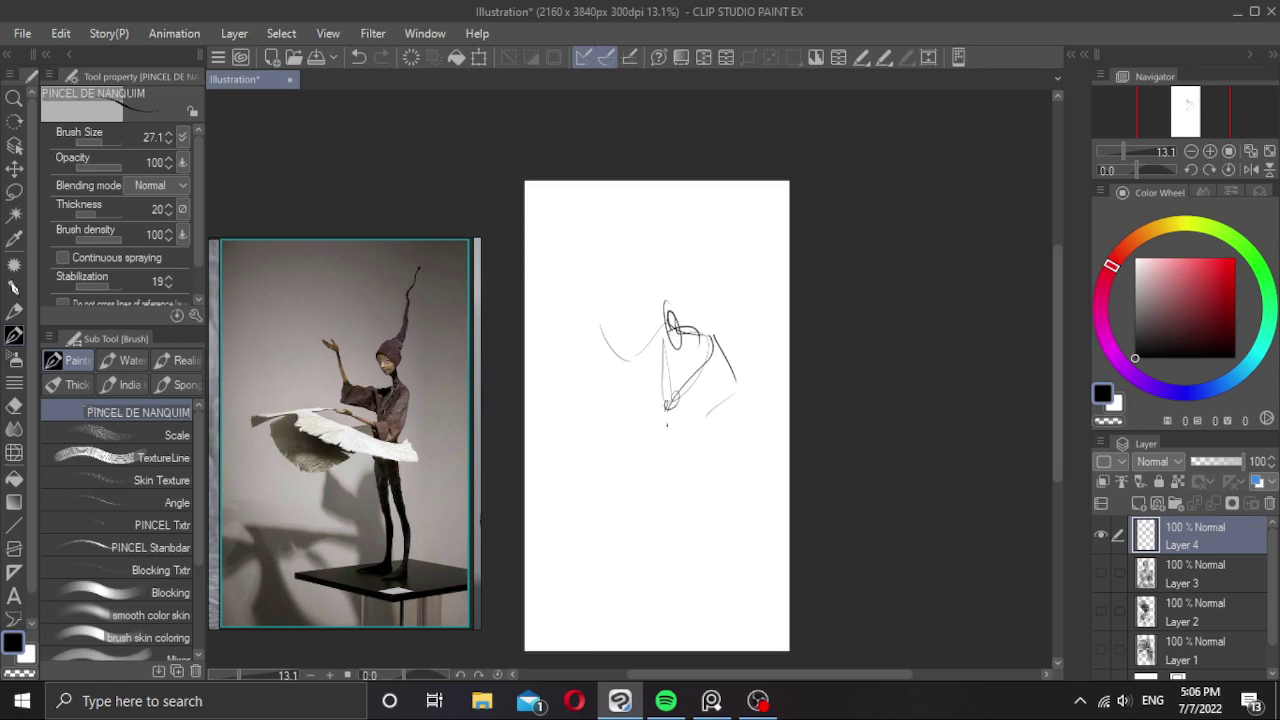
pyautogui.moveTo(664, 411)
pyautogui.mouseDown()
pyautogui.moveTo(660, 454)
pyautogui.moveTo(702, 456)
pyautogui.moveTo(660, 463)
pyautogui.moveTo(671, 414)
pyautogui.mouseUp()
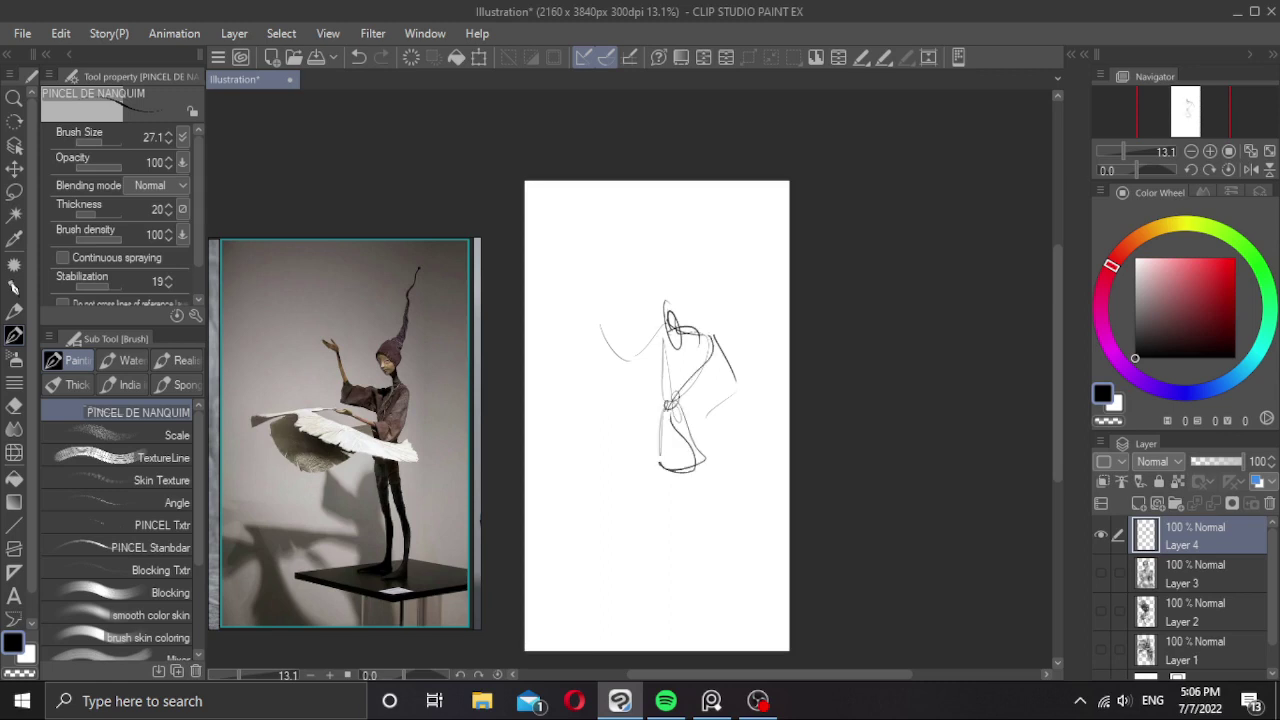
pyautogui.hotkey('ctrl', 'z')
pyautogui.hotkey('ctrl', 'z')
pyautogui.hotkey('ctrl', 'z')
pyautogui.hotkey('ctrl', 'z')
pyautogui.hotkey('ctrl', 'z')
pyautogui.hotkey('ctrl', 'z')
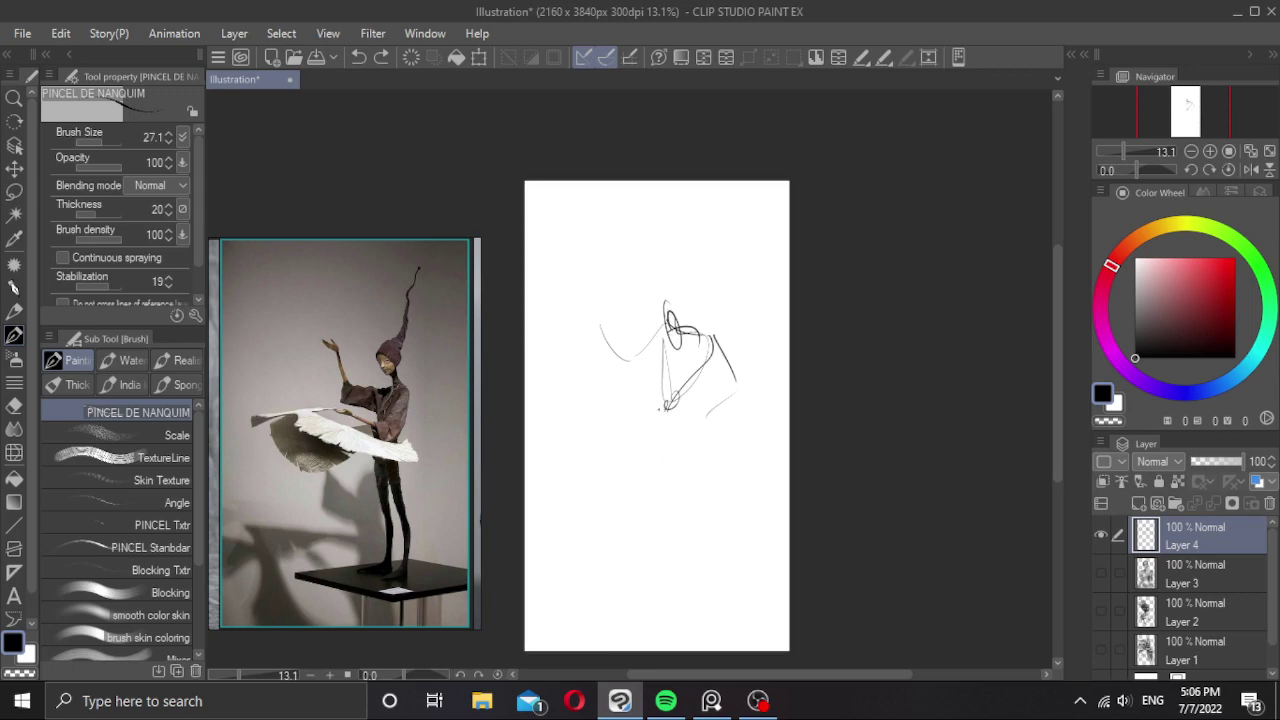
# Sketch a tilted pelvis below the waist, the leg form beneath it and a large rounded form extending left.
pyautogui.moveTo(659, 406)
pyautogui.mouseDown()
pyautogui.moveTo(629, 416)
pyautogui.moveTo(674, 417)
pyautogui.moveTo(659, 467)
pyautogui.moveTo(629, 422)
pyautogui.moveTo(645, 455)
pyautogui.mouseUp()
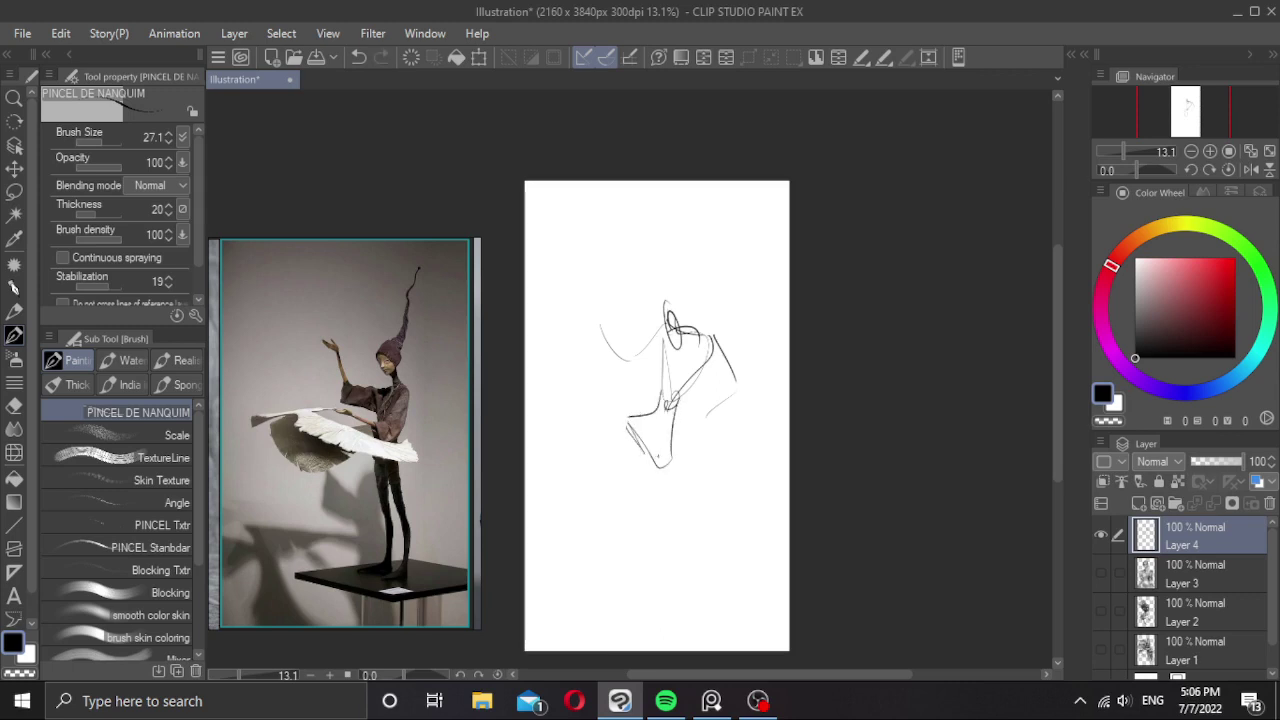
pyautogui.moveTo(628, 409)
pyautogui.mouseDown()
pyautogui.moveTo(626, 458)
pyautogui.moveTo(564, 395)
pyautogui.moveTo(583, 380)
pyautogui.moveTo(640, 419)
pyautogui.mouseUp()
pyautogui.hotkey('ctrl', 'z')
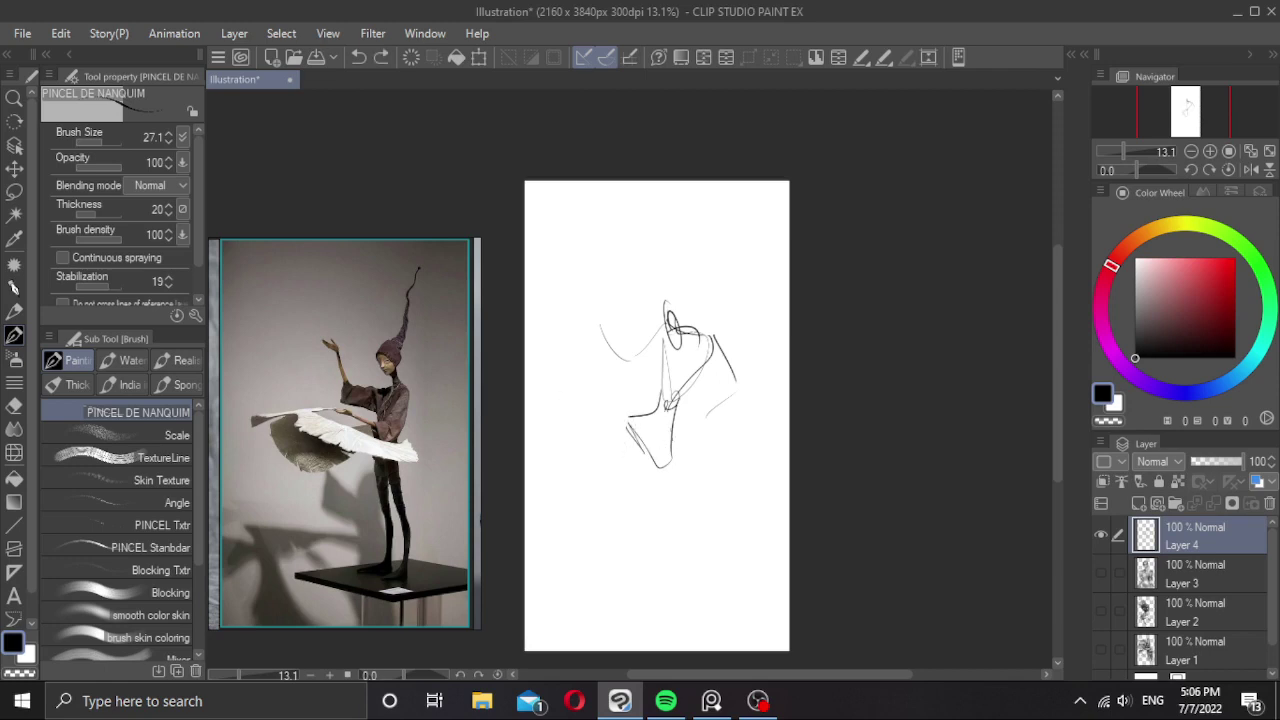
pyautogui.moveTo(670, 472)
pyautogui.mouseDown()
pyautogui.moveTo(588, 418)
pyautogui.moveTo(662, 440)
pyautogui.moveTo(622, 466)
pyautogui.moveTo(658, 437)
pyautogui.moveTo(672, 506)
pyautogui.moveTo(632, 432)
pyautogui.moveTo(668, 522)
pyautogui.moveTo(658, 433)
pyautogui.moveTo(622, 512)
pyautogui.moveTo(636, 462)
pyautogui.mouseUp()
pyautogui.hotkey('ctrl', 'z')
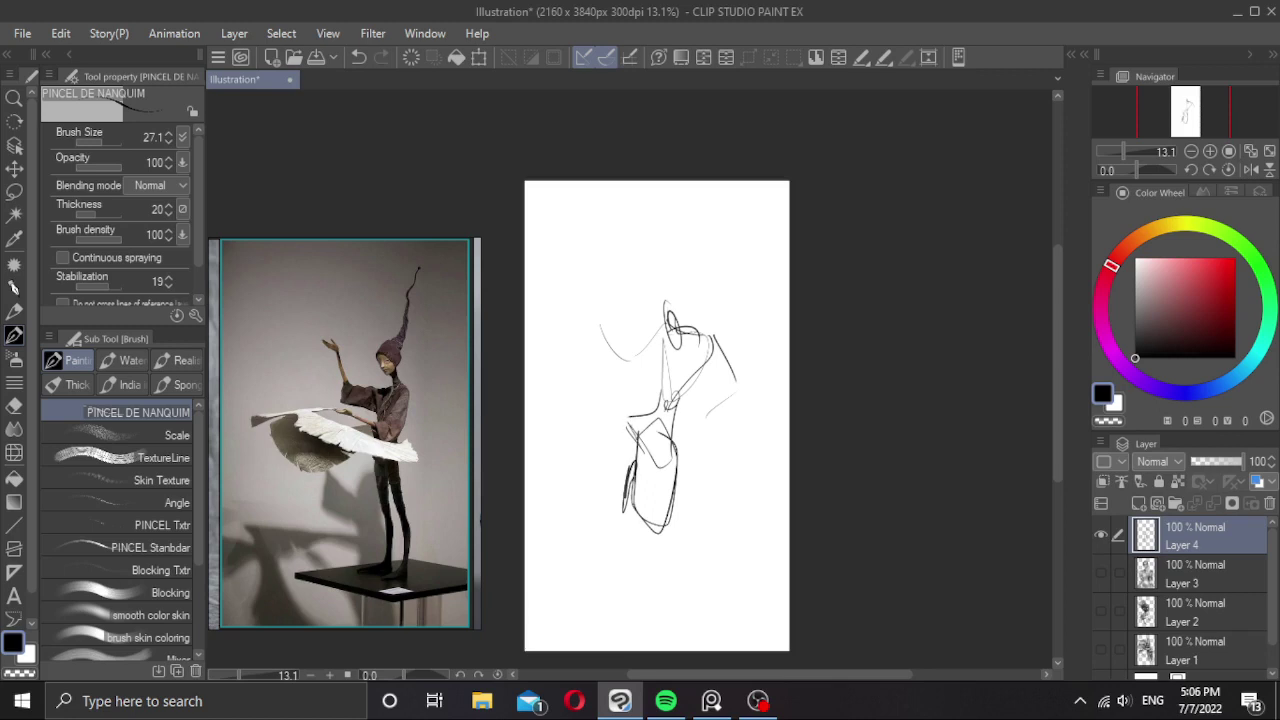
pyautogui.moveTo(642, 420)
pyautogui.mouseDown()
pyautogui.moveTo(596, 376)
pyautogui.moveTo(567, 390)
pyautogui.moveTo(574, 440)
pyautogui.moveTo(630, 432)
pyautogui.moveTo(645, 395)
pyautogui.moveTo(569, 386)
pyautogui.moveTo(572, 420)
pyautogui.moveTo(610, 458)
pyautogui.mouseUp()
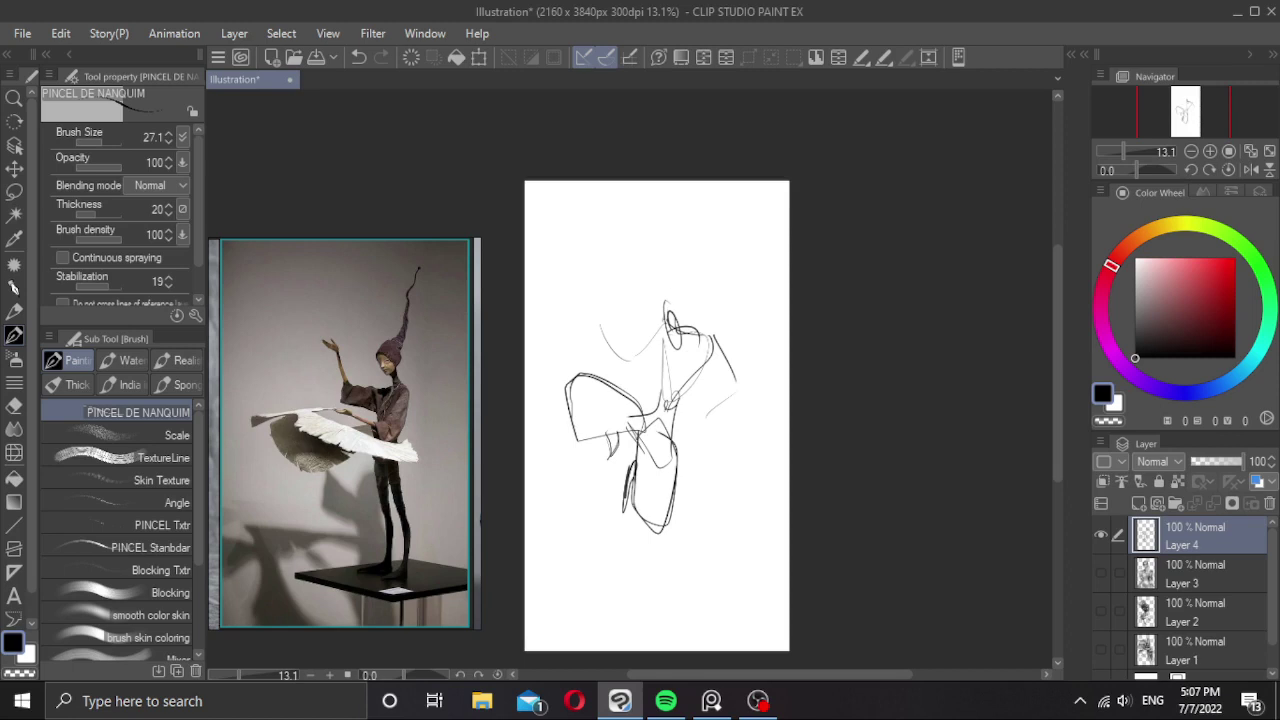
# Sketch the neck, tilted head and curling headpiece above the shoulders, undoing the strokes that miss.
pyautogui.moveTo(668, 314)
pyautogui.mouseDown()
pyautogui.moveTo(682, 328)
pyautogui.moveTo(662, 310)
pyautogui.moveTo(664, 290)
pyautogui.moveTo(684, 325)
pyautogui.moveTo(655, 303)
pyautogui.moveTo(677, 215)
pyautogui.moveTo(676, 296)
pyautogui.moveTo(686, 196)
pyautogui.moveTo(676, 270)
pyautogui.mouseUp()
pyautogui.hotkey('ctrl', 'z')
pyautogui.hotkey('ctrl', 'z')
pyautogui.hotkey('ctrl', 'z')
pyautogui.moveTo(674, 292)
pyautogui.mouseDown()
pyautogui.moveTo(694, 268)
pyautogui.moveTo(668, 258)
pyautogui.moveTo(692, 232)
pyautogui.moveTo(724, 228)
pyautogui.moveTo(710, 222)
pyautogui.moveTo(722, 228)
pyautogui.moveTo(658, 258)
pyautogui.moveTo(698, 296)
pyautogui.moveTo(668, 268)
pyautogui.moveTo(698, 262)
pyautogui.moveTo(676, 294)
pyautogui.moveTo(680, 238)
pyautogui.moveTo(660, 256)
pyautogui.moveTo(722, 222)
pyautogui.moveTo(700, 230)
pyautogui.moveTo(706, 244)
pyautogui.moveTo(703, 219)
pyautogui.moveTo(682, 235)
pyautogui.mouseUp()
pyautogui.hotkey('ctrl', 'z')
pyautogui.hotkey('ctrl', 'z')
pyautogui.hotkey('ctrl', 'z')
pyautogui.hotkey('ctrl', 'z')
pyautogui.moveTo(682, 235)
pyautogui.mouseDown()
pyautogui.moveTo(681, 247)
pyautogui.moveTo(658, 247)
pyautogui.moveTo(662, 280)
pyautogui.moveTo(704, 287)
pyautogui.moveTo(670, 290)
pyautogui.moveTo(657, 245)
pyautogui.mouseUp()
pyautogui.hotkey('ctrl', 'z')
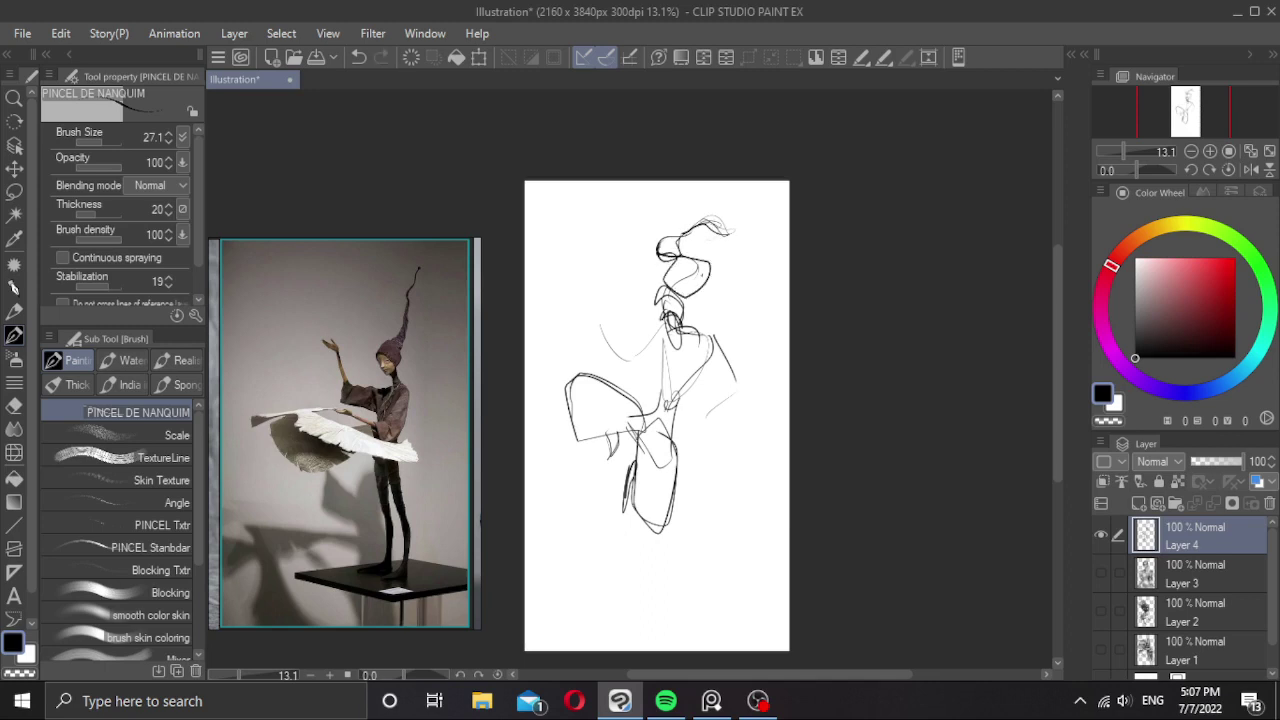
# Rework the looping lines at the base of the neck and erase part of the adjoining upper-arm stroke.
pyautogui.scroll(1, 686, 330)
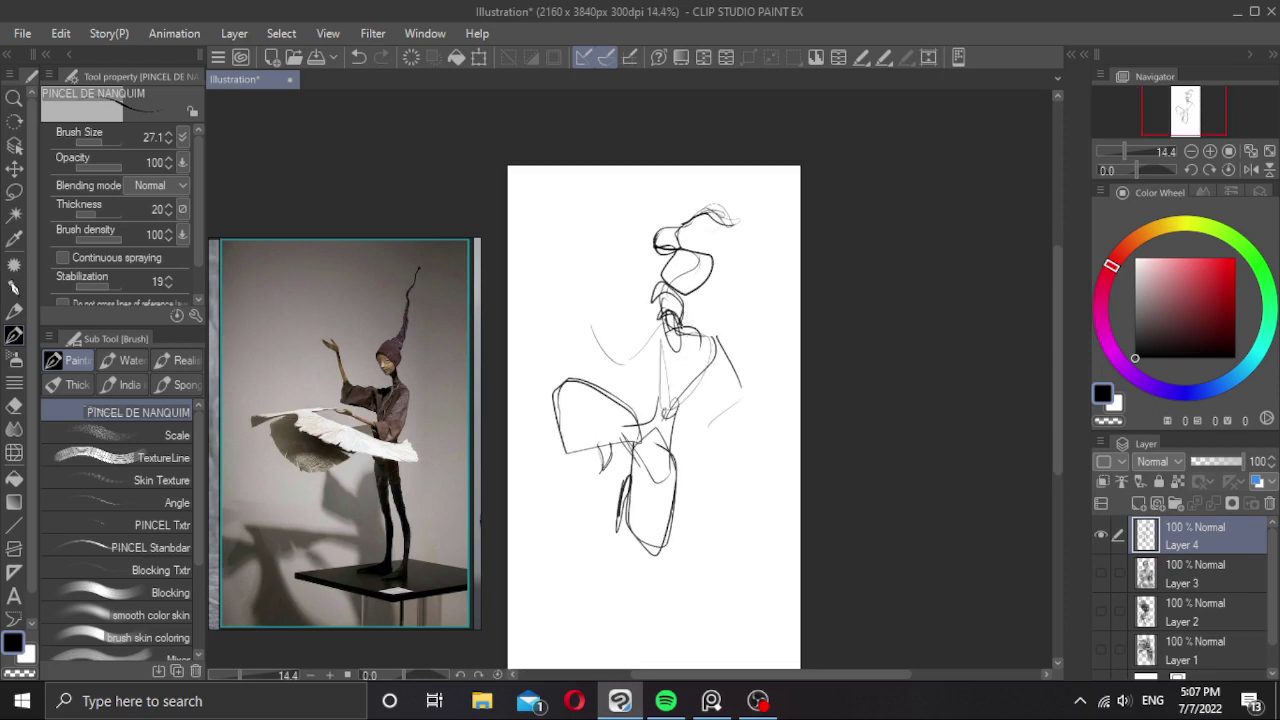
pyautogui.hotkey('ctrl', 'z')
pyautogui.moveTo(681, 315); pyautogui.dragTo(684, 333)
pyautogui.press('c')
pyautogui.moveTo(728, 352); pyautogui.dragTo(736, 382)
pyautogui.press('c')
# Draw a long arm hanging down from the shoulder on the straight-leg side, undoing the strokes that miss.
pyautogui.moveTo(712, 338)
pyautogui.mouseDown()
pyautogui.moveTo(700, 370)
pyautogui.moveTo(719, 360)
pyautogui.moveTo(735, 432)
pyautogui.mouseUp()
pyautogui.hotkey('ctrl', 'z')
pyautogui.hotkey('ctrl', 'z')
pyautogui.moveTo(721, 370)
pyautogui.mouseDown()
pyautogui.moveTo(720, 470)
pyautogui.moveTo(731, 365)
pyautogui.moveTo(746, 462)
pyautogui.mouseUp()
pyautogui.hotkey('ctrl', 'z')
pyautogui.hotkey('ctrl', 'z')
pyautogui.moveTo(735, 374); pyautogui.dragTo(742, 412)
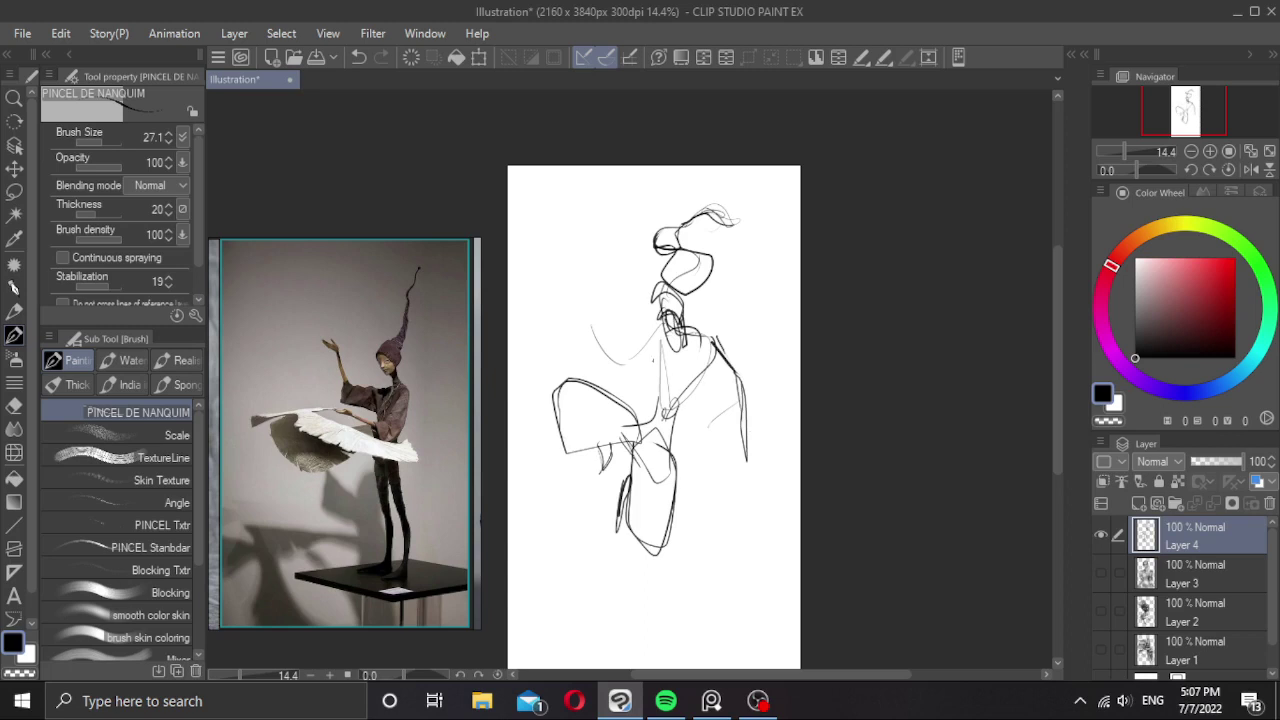
# Sketch the opposite arm reaching outward from the shoulder to a small pointed hand.
pyautogui.moveTo(617, 341)
pyautogui.mouseDown()
pyautogui.moveTo(660, 333)
pyautogui.moveTo(578, 354)
pyautogui.moveTo(622, 333)
pyautogui.mouseUp()
pyautogui.hotkey('ctrl', 'z')
pyautogui.hotkey('ctrl', 'z')
pyautogui.moveTo(606, 346); pyautogui.dragTo(582, 360)
pyautogui.moveTo(745, 460)
pyautogui.mouseDown()
pyautogui.moveTo(745, 496)
pyautogui.moveTo(751, 443)
pyautogui.moveTo(640, 433)
pyautogui.moveTo(586, 412)
pyautogui.moveTo(586, 454)
pyautogui.moveTo(597, 412)
pyautogui.mouseUp()
pyautogui.hotkey('ctrl', 'z')
pyautogui.hotkey('ctrl', 'z')
# Try thick hatching strokes across the raised thigh and undo them back to the first few marks.
pyautogui.moveTo(618, 405); pyautogui.dragTo(611, 422)
pyautogui.moveTo(636, 415); pyautogui.dragTo(595, 431)
pyautogui.moveTo(595, 410); pyautogui.dragTo(621, 438)
pyautogui.moveTo(615, 423); pyautogui.dragTo(633, 435)
pyautogui.hotkey('ctrl', 'z')
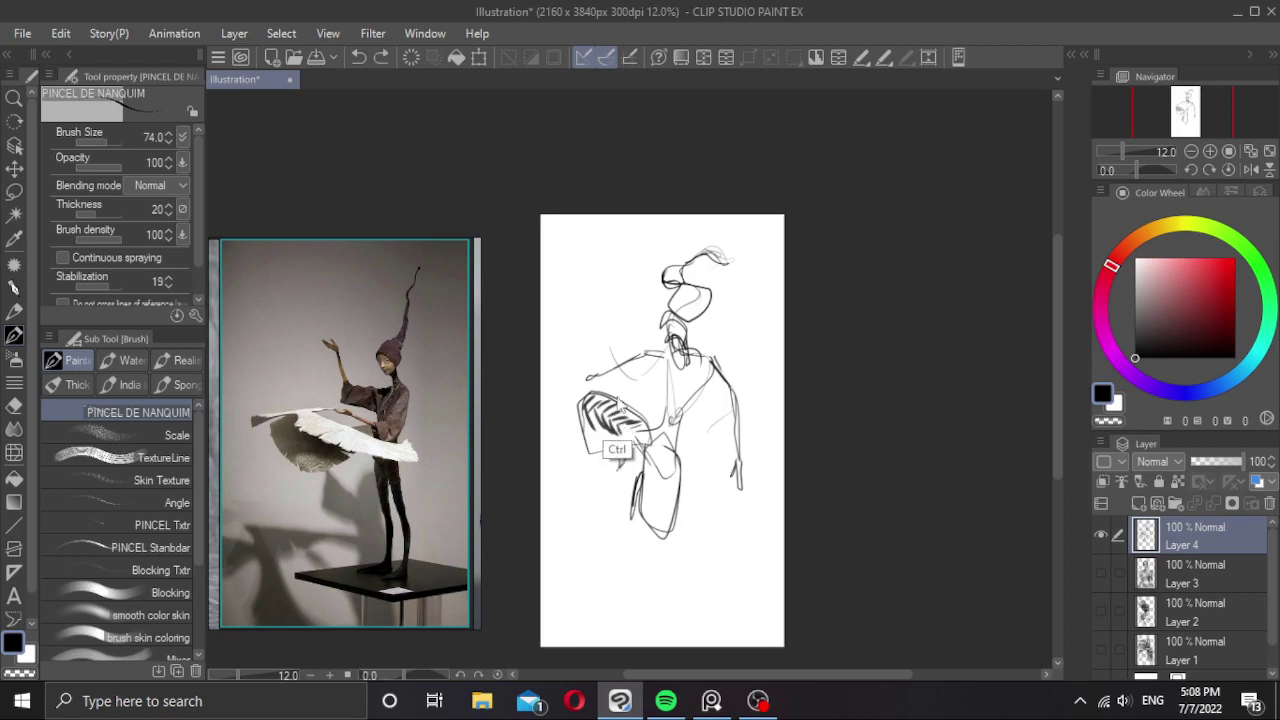
pyautogui.hotkey('ctrl', 'z')
pyautogui.hotkey('ctrl', 'z')
pyautogui.hotkey('ctrl', 'z')
pyautogui.hotkey('ctrl', 'z')
pyautogui.hotkey('ctrl', 'z')
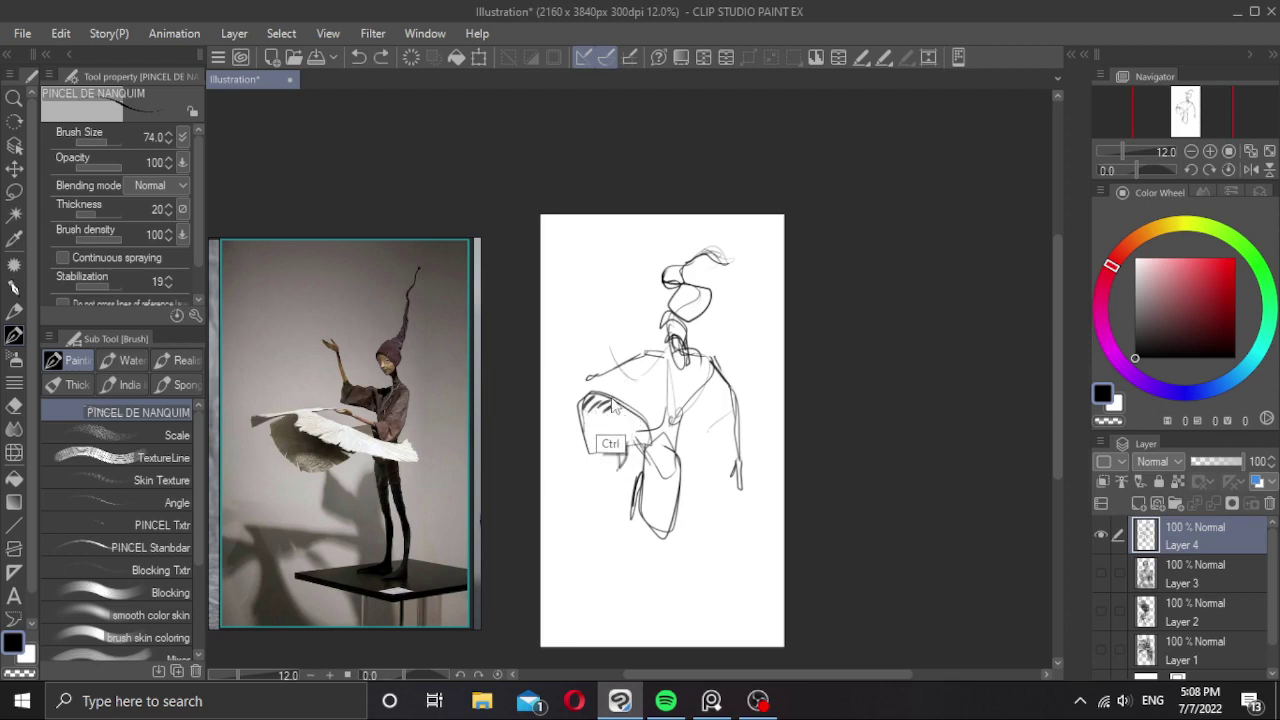
pyautogui.hotkey('ctrl', 'z')
pyautogui.hotkey('ctrl', 'z')
pyautogui.hotkey('ctrl', 'z')
pyautogui.hotkey('ctrl', 'z')
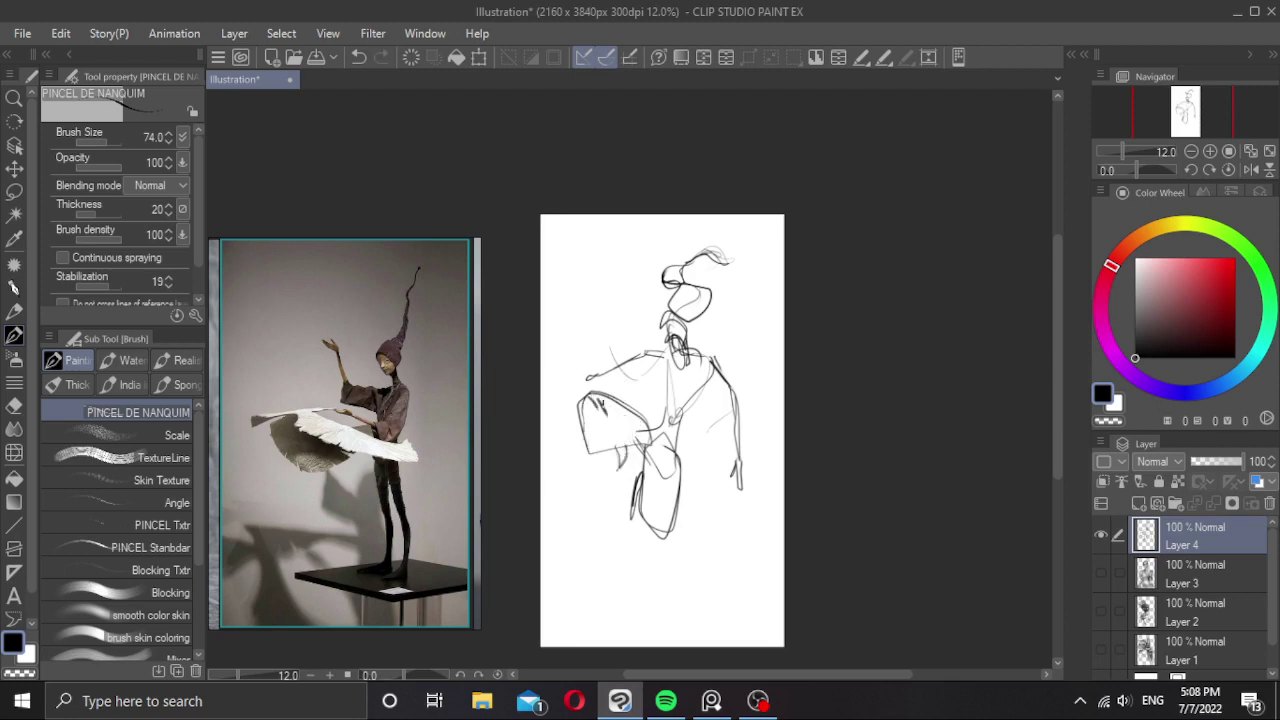
# Hatch the raised thigh and the lower leg with thick curved black strokes at brush size 74.
pyautogui.moveTo(604, 397)
pyautogui.mouseDown()
pyautogui.moveTo(645, 442)
pyautogui.moveTo(599, 423)
pyautogui.moveTo(627, 454)
pyautogui.moveTo(623, 429)
pyautogui.mouseUp()
pyautogui.moveTo(623, 417)
pyautogui.mouseDown()
pyautogui.moveTo(648, 444)
pyautogui.moveTo(640, 524)
pyautogui.moveTo(652, 526)
pyautogui.mouseUp()
pyautogui.moveTo(674, 484)
pyautogui.mouseDown()
pyautogui.moveTo(660, 514)
pyautogui.moveTo(660, 502)
pyautogui.mouseUp()
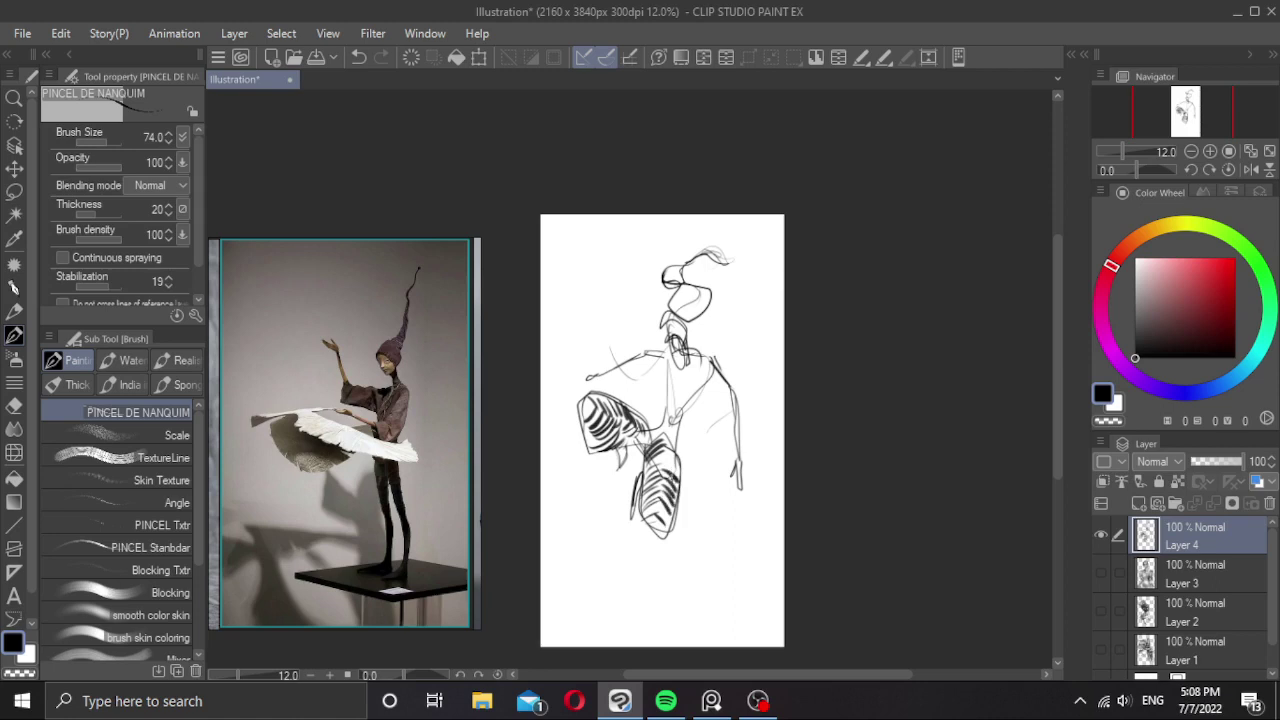
pyautogui.moveTo(680, 458); pyautogui.dragTo(662, 484)
pyautogui.moveTo(680, 440); pyautogui.dragTo(666, 462)
pyautogui.scroll(1, 667, 419)
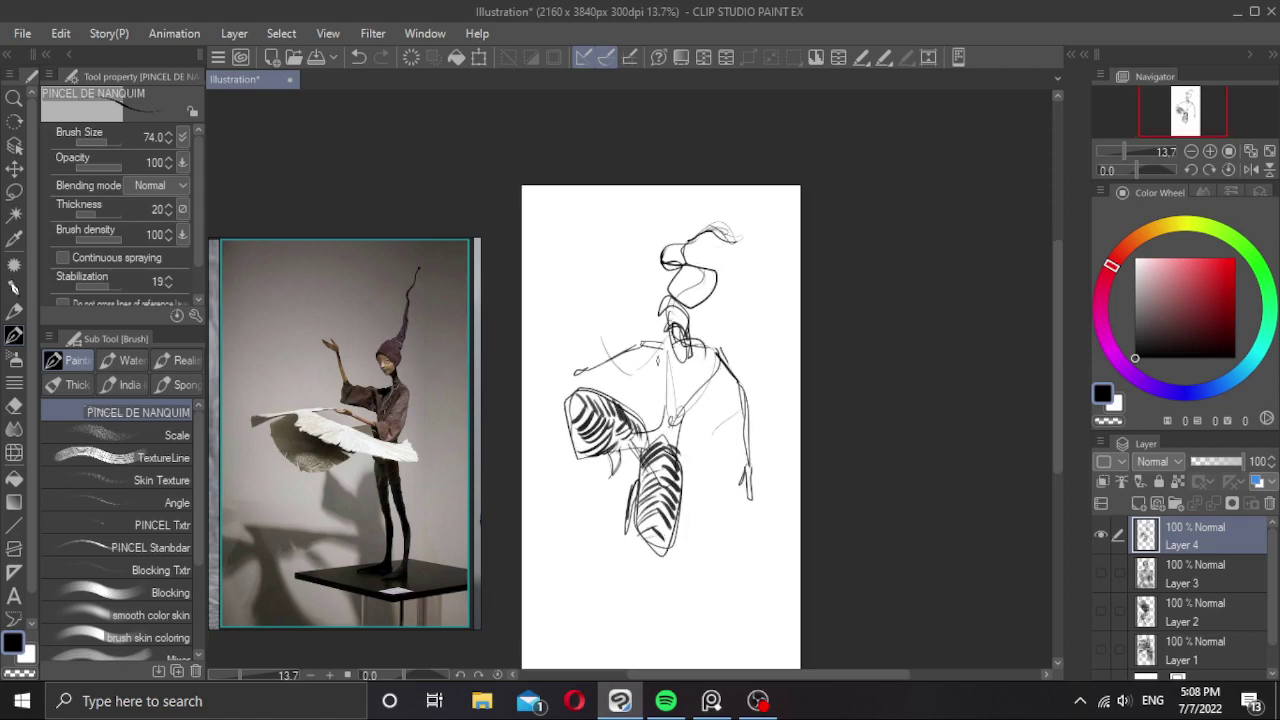
# Add dark cuffs at both wrists and outline a flared sleeve on the outstretched arm.
pyautogui.moveTo(613, 375); pyautogui.dragTo(619, 297)
pyautogui.hotkey('ctrl', 'z')
pyautogui.moveTo(592, 376); pyautogui.dragTo(596, 370)
pyautogui.moveTo(742, 448); pyautogui.dragTo(754, 459)
pyautogui.moveTo(594, 364)
pyautogui.mouseDown()
pyautogui.moveTo(601, 340)
pyautogui.moveTo(614, 328)
pyautogui.moveTo(621, 348)
pyautogui.moveTo(623, 336)
pyautogui.mouseUp()
pyautogui.hotkey('ctrl', 'z')
pyautogui.moveTo(641, 347)
pyautogui.mouseDown()
pyautogui.moveTo(663, 363)
pyautogui.moveTo(652, 338)
pyautogui.moveTo(668, 339)
pyautogui.moveTo(633, 346)
pyautogui.moveTo(658, 336)
pyautogui.moveTo(664, 385)
pyautogui.mouseUp()
pyautogui.hotkey('ctrl', 'z')
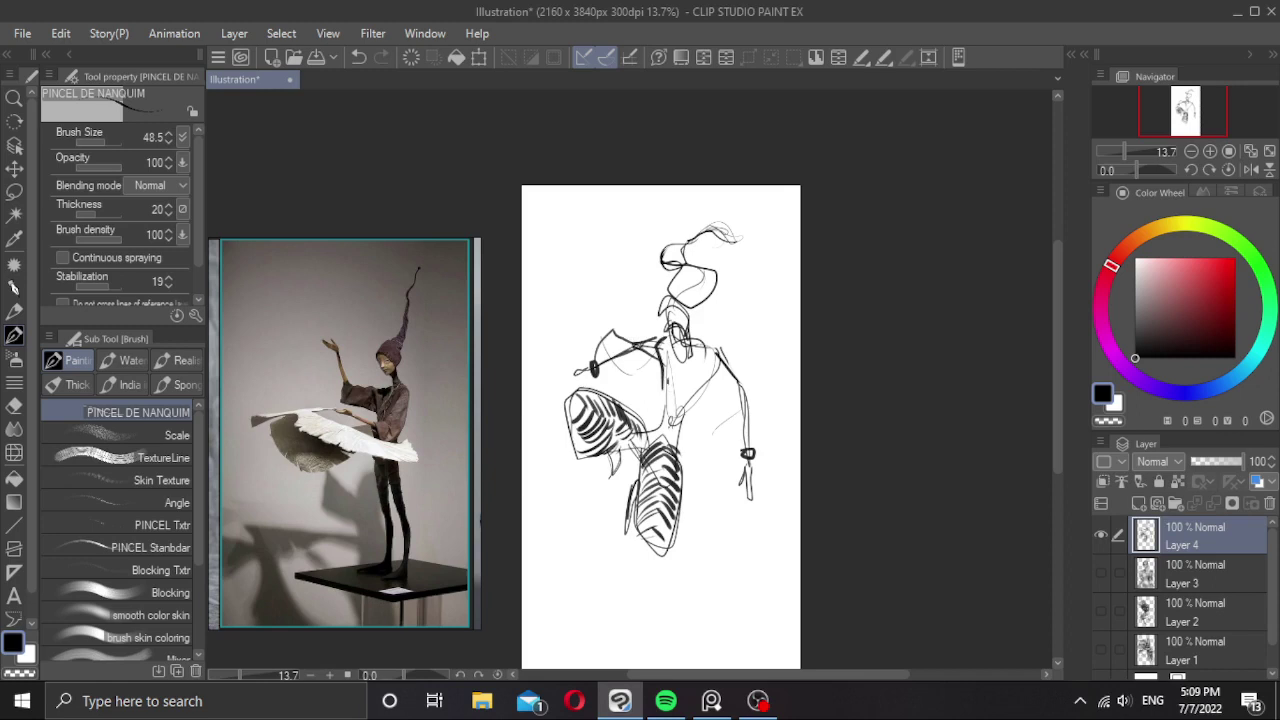
# Outline the side of the torso and a wide flaring sleeve over the hanging arm at brush size 48.5.
pyautogui.moveTo(663, 389)
pyautogui.mouseDown()
pyautogui.moveTo(682, 402)
pyautogui.moveTo(717, 377)
pyautogui.moveTo(714, 391)
pyautogui.moveTo(743, 407)
pyautogui.mouseUp()
pyautogui.hotkey('ctrl', 'z')
pyautogui.moveTo(716, 346)
pyautogui.mouseDown()
pyautogui.moveTo(750, 410)
pyautogui.moveTo(785, 428)
pyautogui.mouseUp()
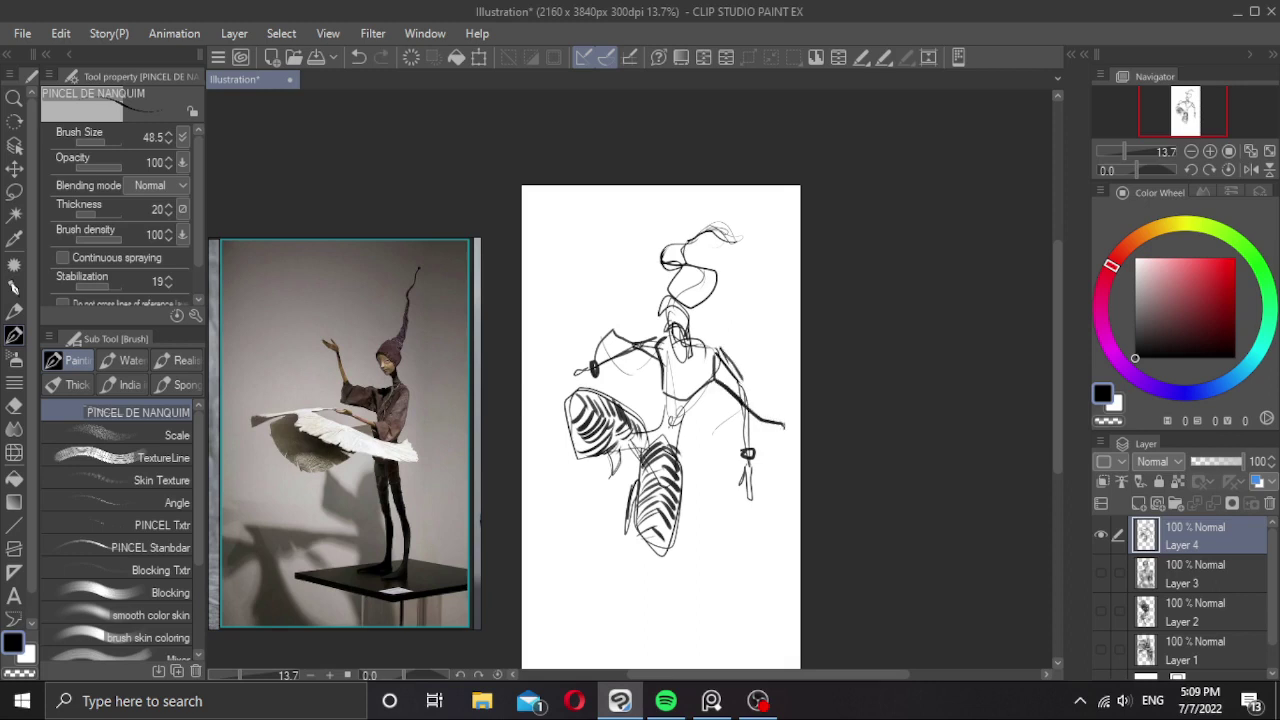
pyautogui.moveTo(740, 390)
pyautogui.mouseDown()
pyautogui.moveTo(745, 449)
pyautogui.moveTo(763, 392)
pyautogui.moveTo(749, 410)
pyautogui.moveTo(782, 420)
pyautogui.moveTo(774, 441)
pyautogui.moveTo(788, 424)
pyautogui.mouseUp()
pyautogui.moveTo(736, 368); pyautogui.dragTo(760, 394)
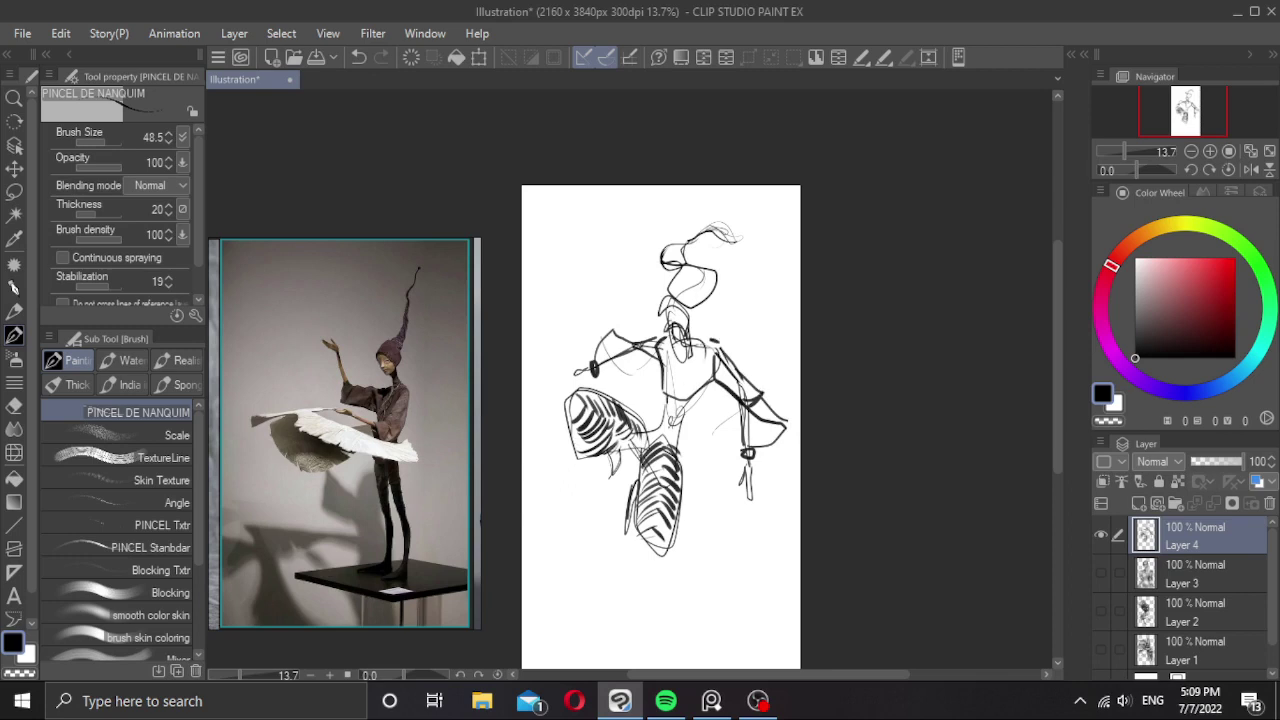
# Draw a banded belt around the narrow waist with bold black lines, undoing the strokes that miss.
pyautogui.moveTo(666, 398); pyautogui.dragTo(688, 396)
pyautogui.moveTo(662, 420); pyautogui.dragTo(684, 434)
pyautogui.hotkey('ctrl', 'z')
pyautogui.moveTo(682, 406); pyautogui.dragTo(684, 456)
pyautogui.hotkey('ctrl', 'z')
pyautogui.hotkey('ctrl', 'z')
pyautogui.hotkey('ctrl', 'z')
pyautogui.hotkey('ctrl', 'z')
pyautogui.moveTo(660, 420); pyautogui.dragTo(684, 425)
pyautogui.hotkey('ctrl', 'z')
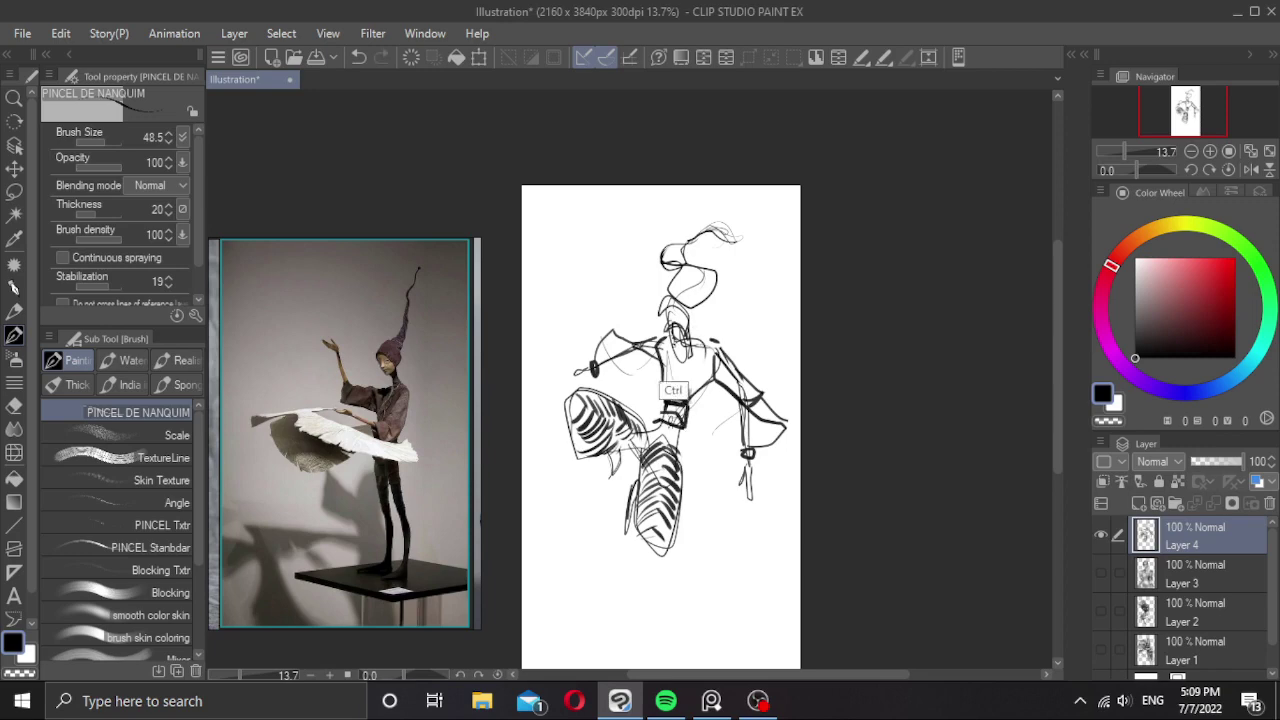
pyautogui.hotkey('ctrl', '+')
pyautogui.moveTo(670, 322)
pyautogui.mouseDown()
pyautogui.moveTo(681, 350)
pyautogui.moveTo(676, 334)
pyautogui.mouseUp()
pyautogui.hotkey('ctrl', 'z')
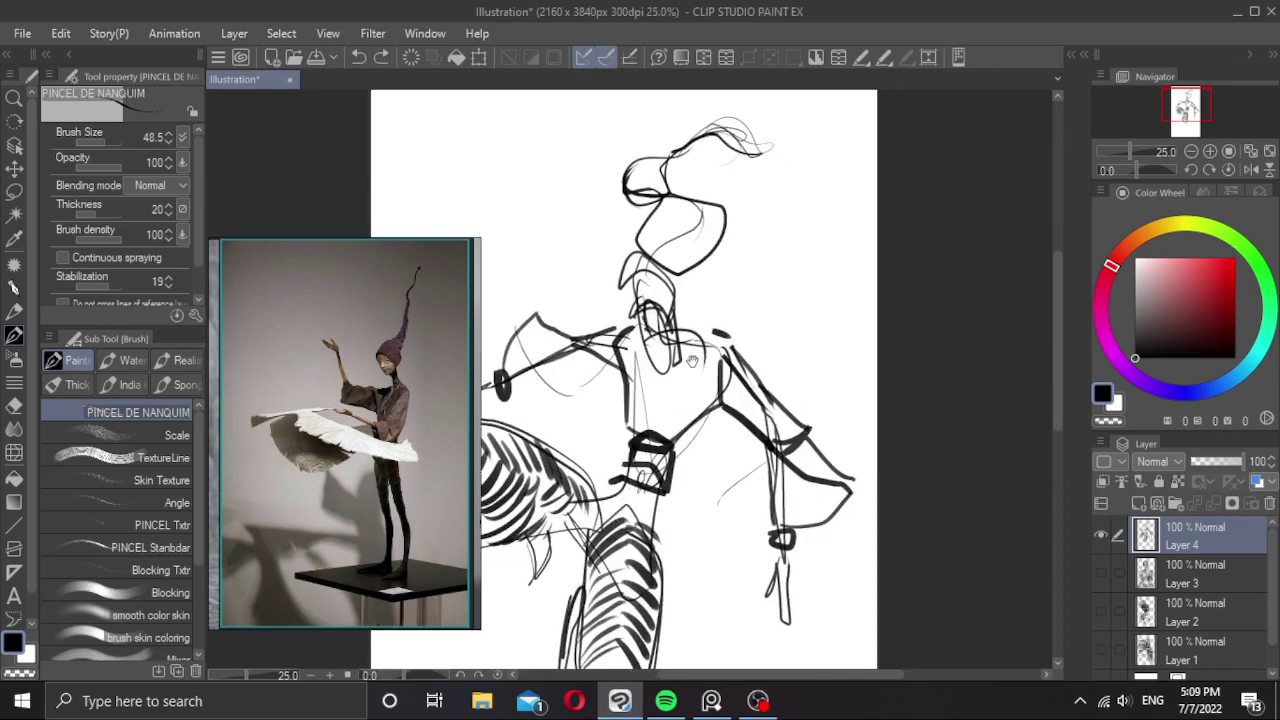
pyautogui.scroll(-2, 700, 320)
pyautogui.scroll(1, 640, 341)
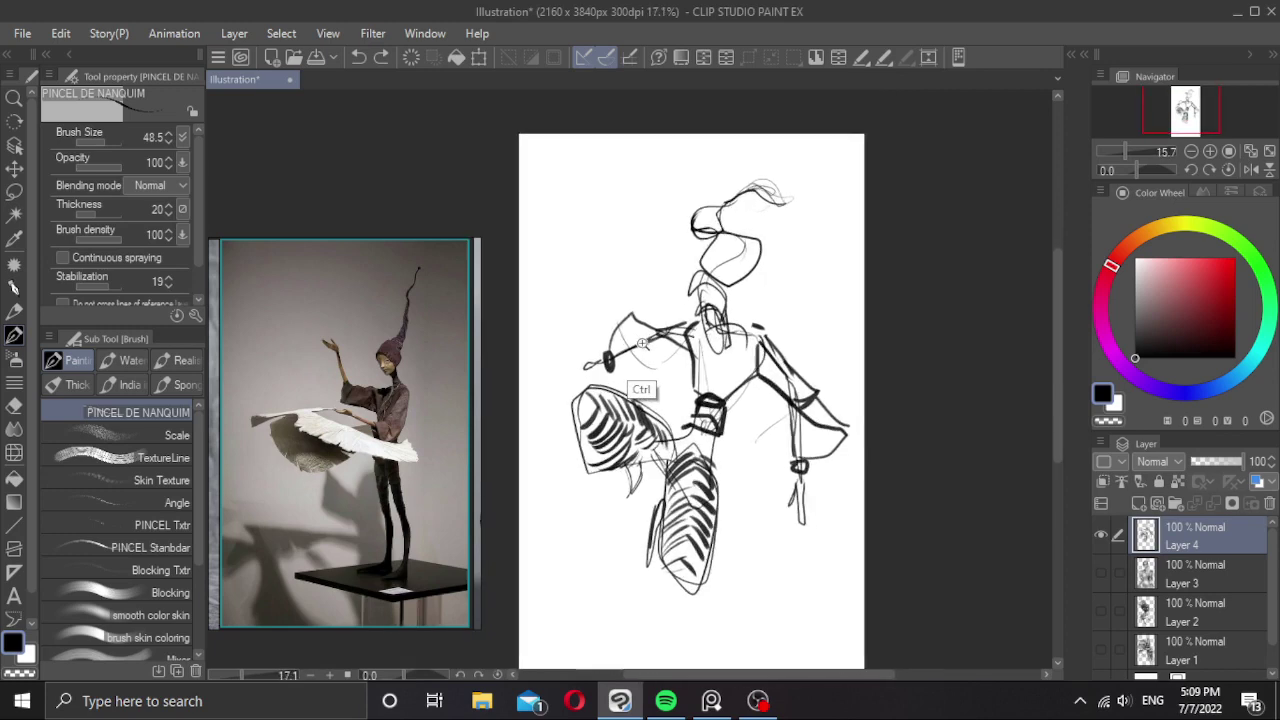
pyautogui.moveTo(741, 379); pyautogui.dragTo(714, 377)
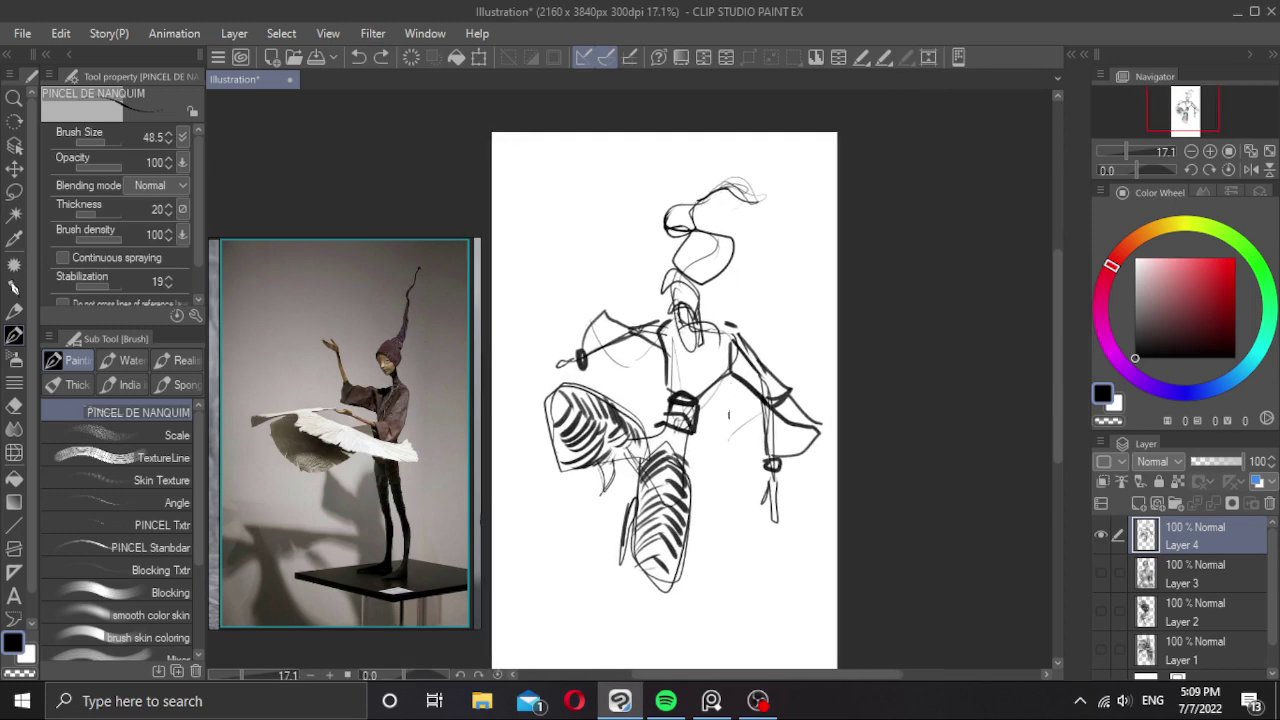
pyautogui.scroll(-2, 683, 437)
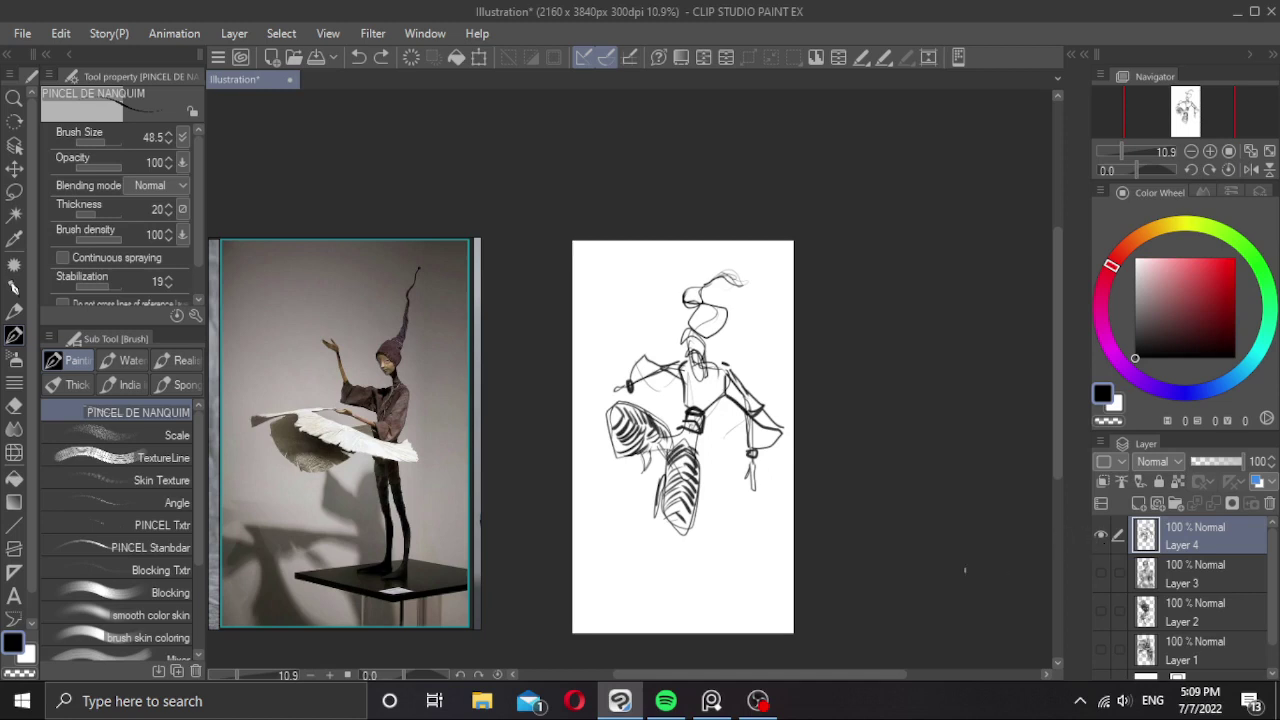
# Fill the oval at the base of the neck with mid grey using the brush skin coloring brush.
pyautogui.click(148, 637)
pyautogui.moveTo(694, 391); pyautogui.dragTo(714, 391)
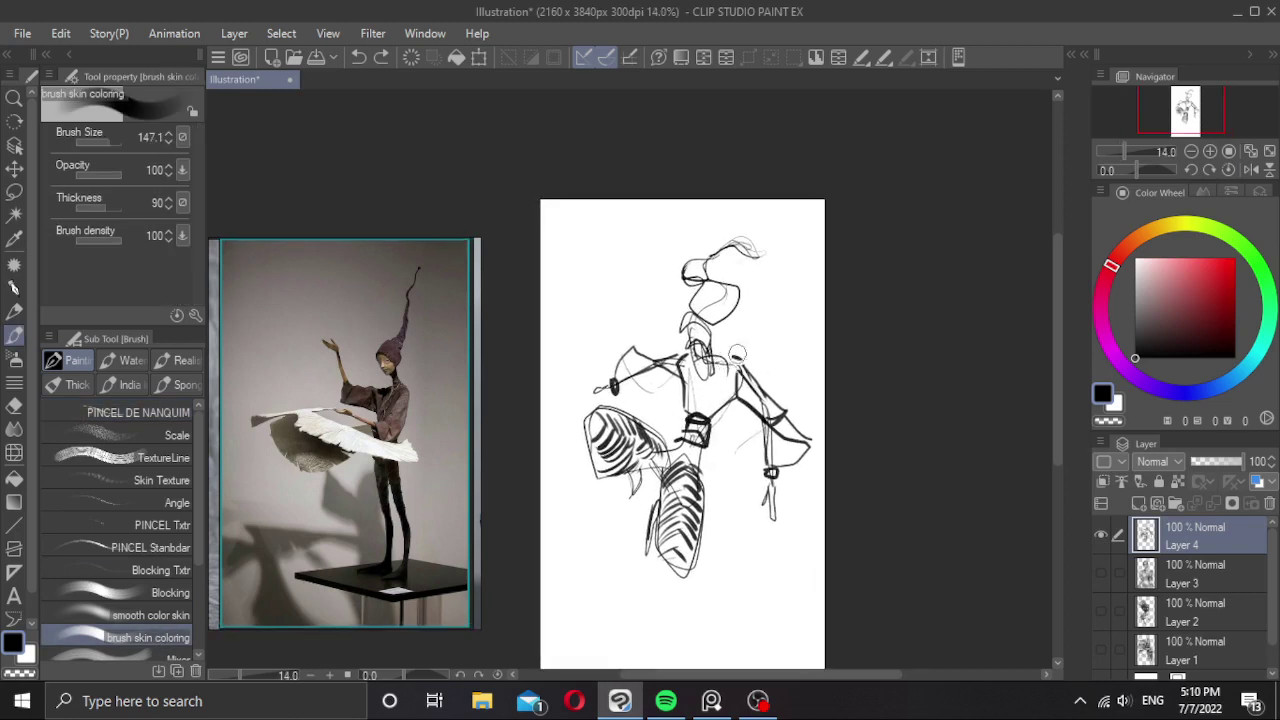
pyautogui.click(1133, 302)
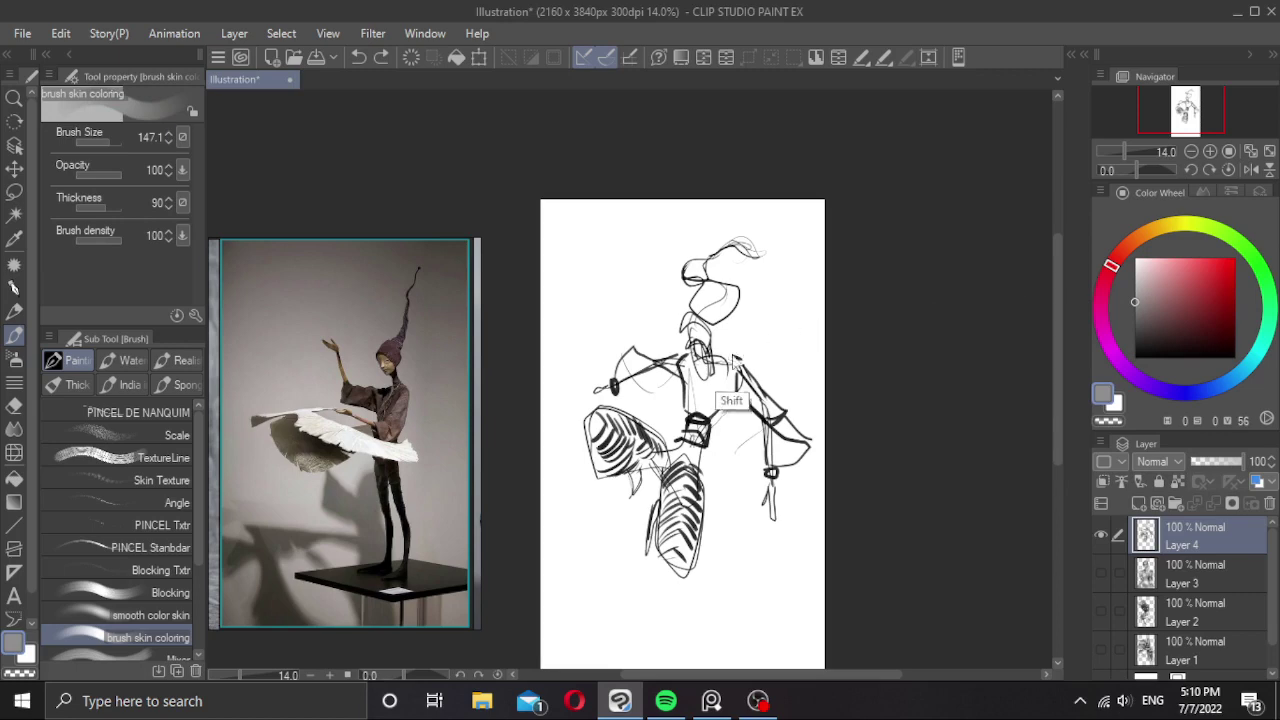
pyautogui.moveTo(730, 361); pyautogui.dragTo(704, 373)
# Sample a dark grey from the drawing and shade both legs, the sleeves and the torso.
pyautogui.keyDown('alt'); pyautogui.click(694, 471); pyautogui.keyUp('alt')
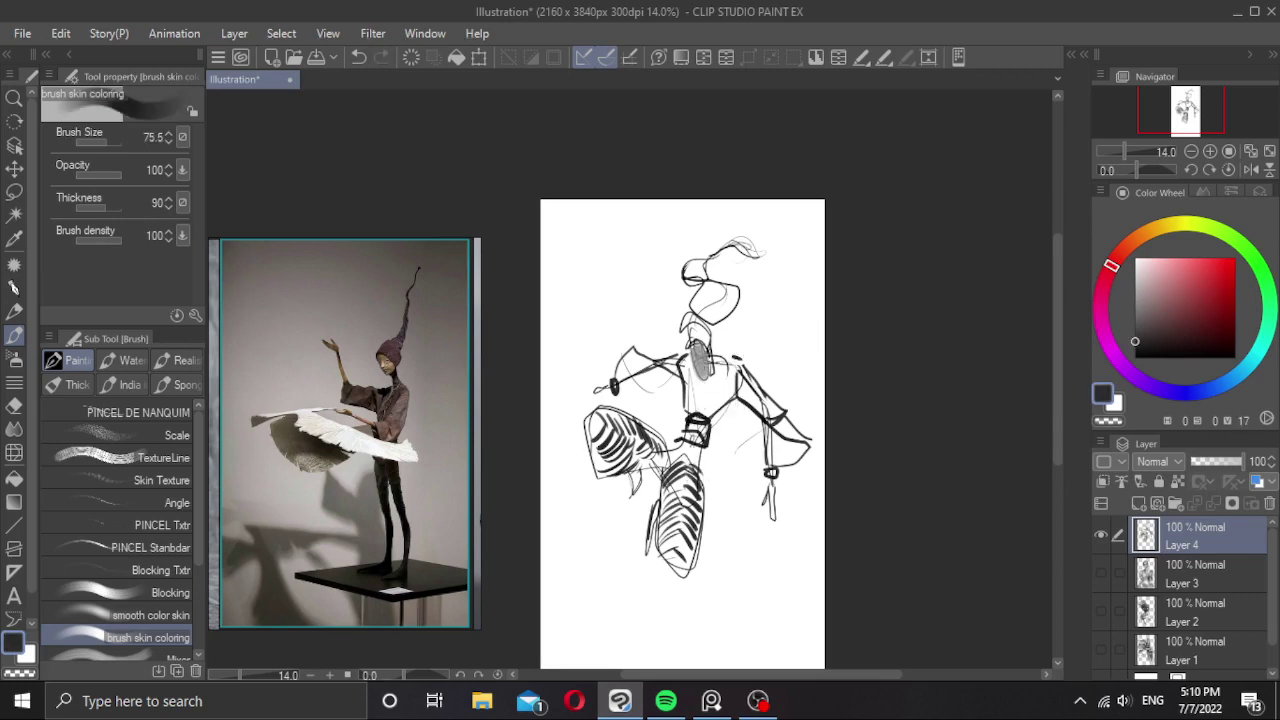
pyautogui.moveTo(669, 527); pyautogui.dragTo(682, 527)
pyautogui.moveTo(680, 469); pyautogui.dragTo(680, 566)
pyautogui.moveTo(600, 428)
pyautogui.mouseDown()
pyautogui.moveTo(612, 468)
pyautogui.moveTo(652, 450)
pyautogui.moveTo(598, 418)
pyautogui.moveTo(648, 452)
pyautogui.moveTo(600, 420)
pyautogui.moveTo(630, 466)
pyautogui.moveTo(662, 452)
pyautogui.mouseUp()
pyautogui.moveTo(651, 379)
pyautogui.mouseDown()
pyautogui.moveTo(678, 360)
pyautogui.moveTo(705, 408)
pyautogui.moveTo(703, 388)
pyautogui.moveTo(716, 383)
pyautogui.moveTo(703, 388)
pyautogui.moveTo(713, 406)
pyautogui.moveTo(735, 358)
pyautogui.moveTo(753, 403)
pyautogui.moveTo(748, 386)
pyautogui.moveTo(794, 447)
pyautogui.mouseUp()
pyautogui.moveTo(718, 369); pyautogui.dragTo(704, 389)
# Strengthen the collar and crossing lapel lines on the torso in black at brush size 35, undoing stray marks.
pyautogui.click(1135, 356)
pyautogui.press('shift')
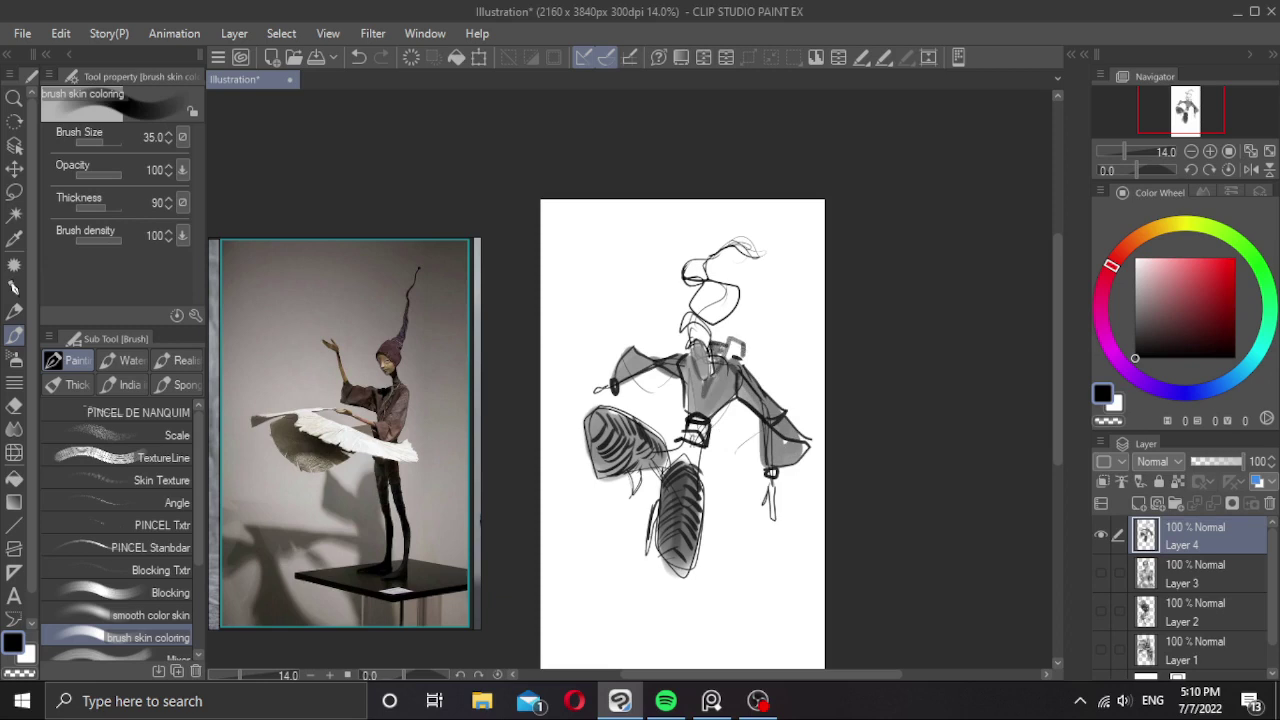
pyautogui.scroll(1, 697, 389)
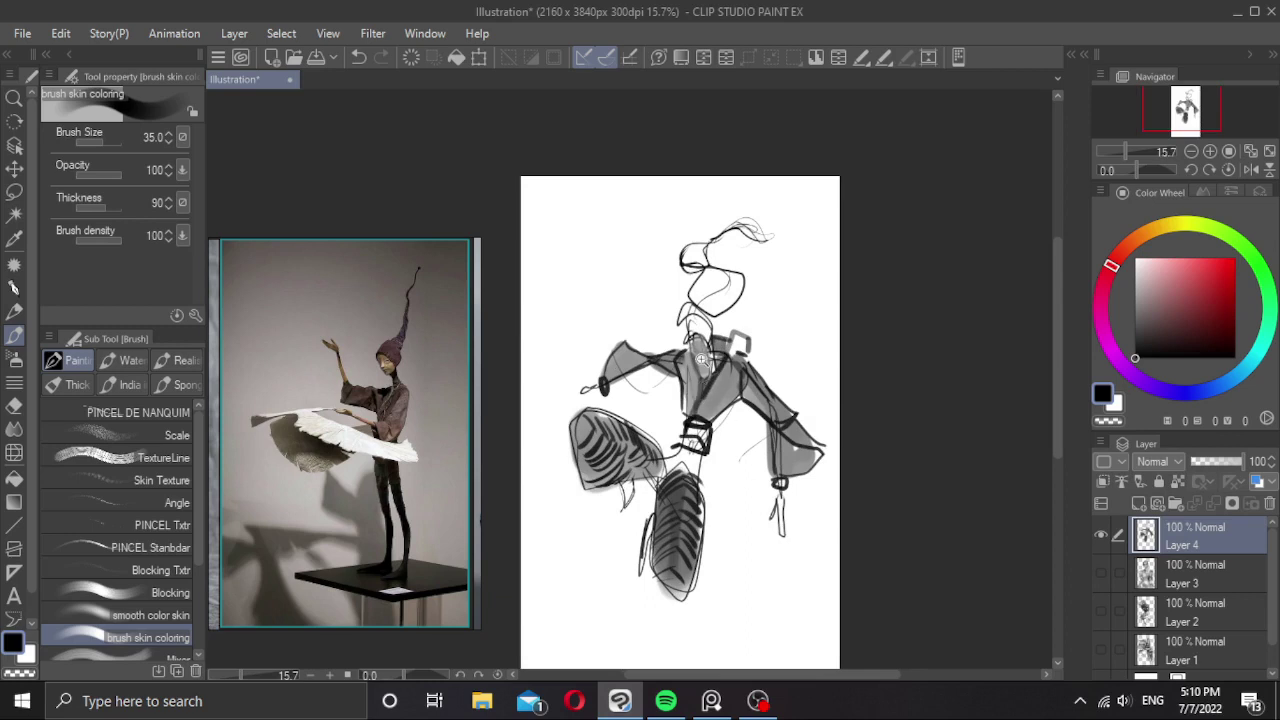
pyautogui.click(702, 358)
pyautogui.hotkey('ctrl', 'z')
pyautogui.scroll(1, 703, 362)
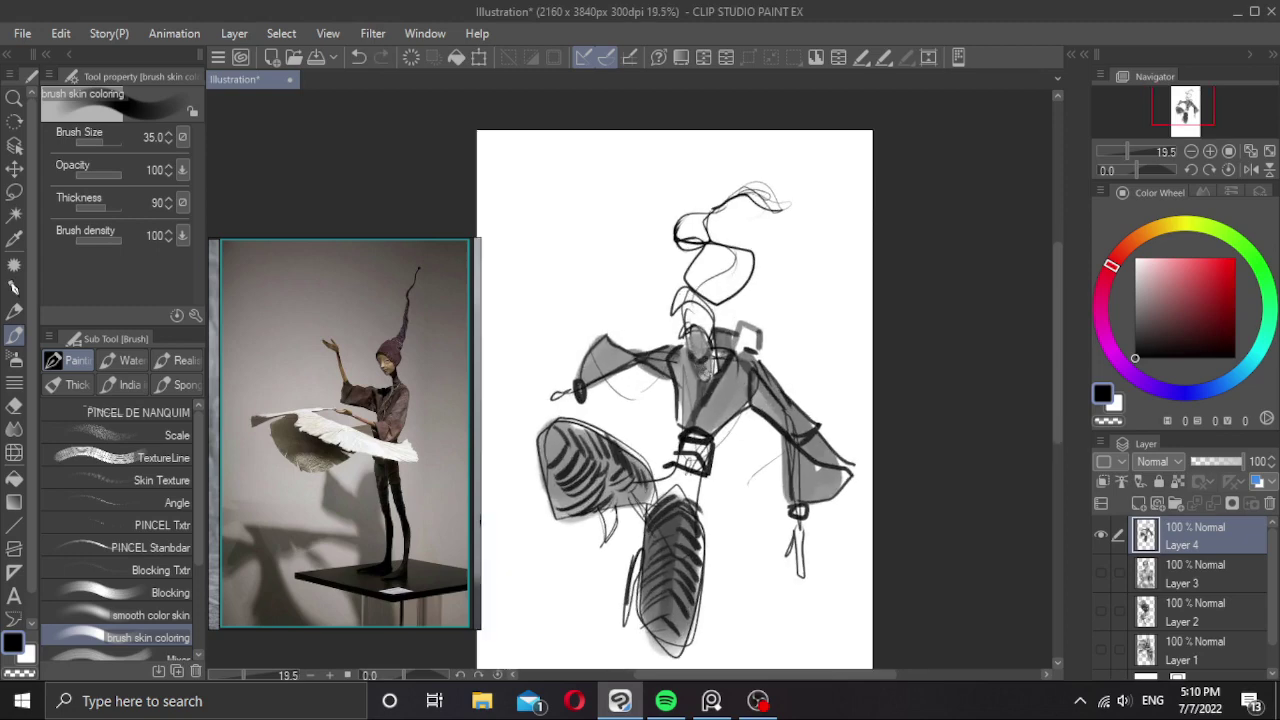
pyautogui.hotkey('ctrl', 'z')
# Shade the neck, head and curling headpiece with soft grey strokes at brush size 62.8.
pyautogui.moveTo(698, 340)
pyautogui.mouseDown()
pyautogui.moveTo(704, 379)
pyautogui.moveTo(705, 324)
pyautogui.mouseUp()
pyautogui.moveTo(692, 325)
pyautogui.mouseDown()
pyautogui.moveTo(706, 270)
pyautogui.moveTo(733, 264)
pyautogui.moveTo(735, 283)
pyautogui.moveTo(707, 292)
pyautogui.moveTo(719, 268)
pyautogui.moveTo(681, 268)
pyautogui.moveTo(711, 290)
pyautogui.moveTo(706, 263)
pyautogui.moveTo(690, 236)
pyautogui.mouseUp()
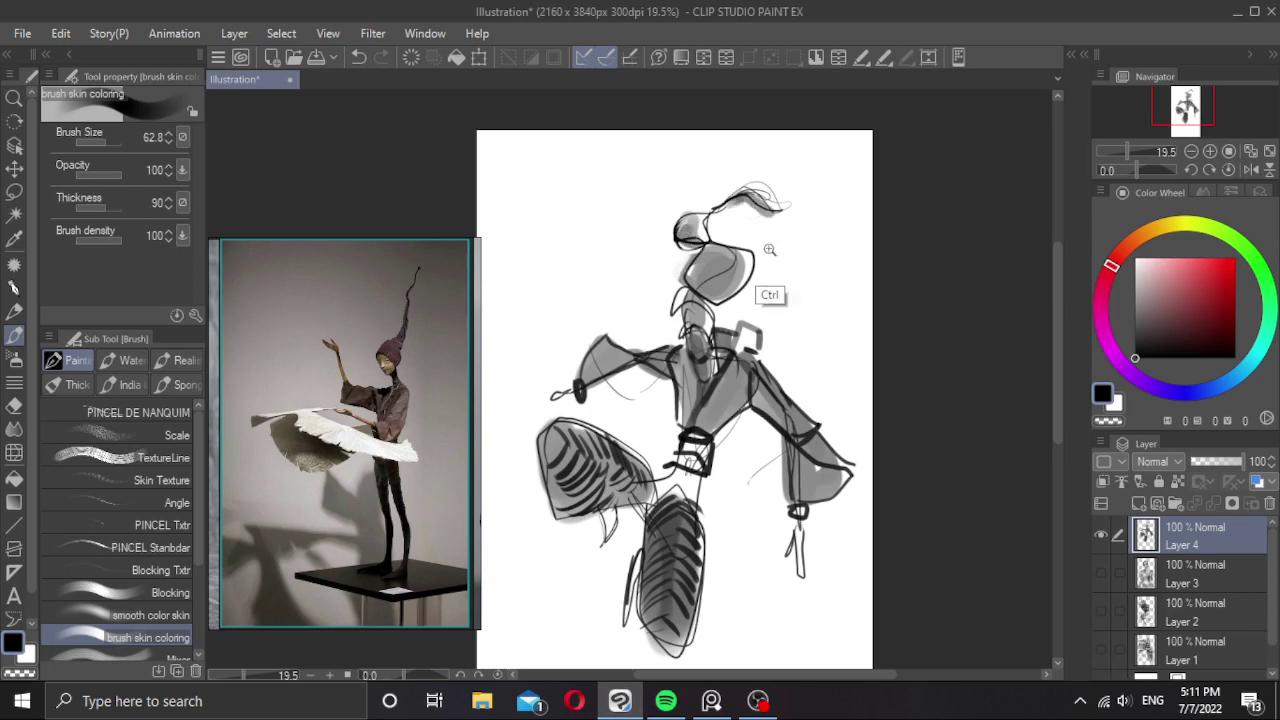
# Darken both sleeves and the torso with shadow strokes, leaving lighter patches in the folds.
pyautogui.scroll(-1, 766, 290)
pyautogui.scroll(2, 712, 332)
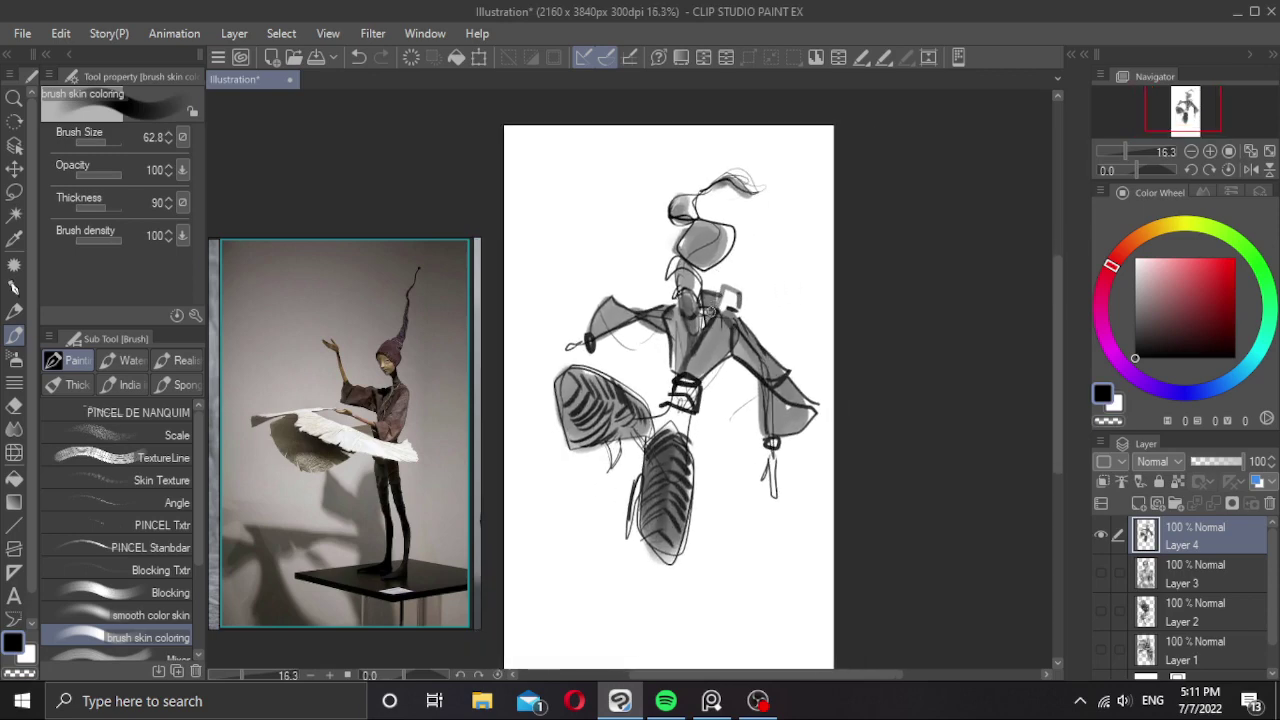
pyautogui.scroll(2, 712, 332)
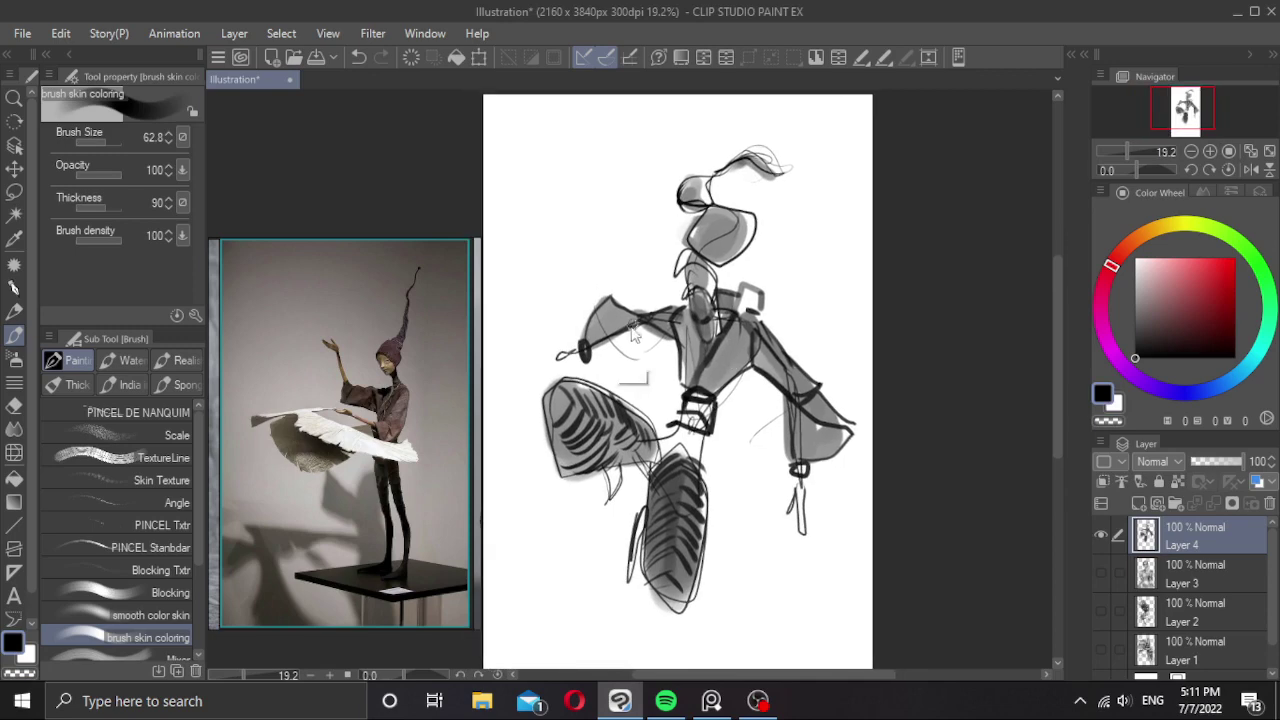
pyautogui.moveTo(590, 340)
pyautogui.mouseDown()
pyautogui.moveTo(617, 325)
pyautogui.moveTo(594, 338)
pyautogui.moveTo(635, 318)
pyautogui.moveTo(649, 329)
pyautogui.moveTo(624, 320)
pyautogui.moveTo(640, 315)
pyautogui.moveTo(613, 322)
pyautogui.moveTo(708, 346)
pyautogui.moveTo(693, 364)
pyautogui.moveTo(681, 332)
pyautogui.moveTo(687, 380)
pyautogui.moveTo(765, 357)
pyautogui.moveTo(802, 399)
pyautogui.moveTo(810, 392)
pyautogui.moveTo(821, 426)
pyautogui.moveTo(798, 402)
pyautogui.moveTo(793, 455)
pyautogui.moveTo(797, 408)
pyautogui.moveTo(832, 447)
pyautogui.moveTo(807, 436)
pyautogui.moveTo(824, 444)
pyautogui.moveTo(752, 333)
pyautogui.moveTo(715, 373)
pyautogui.mouseUp()
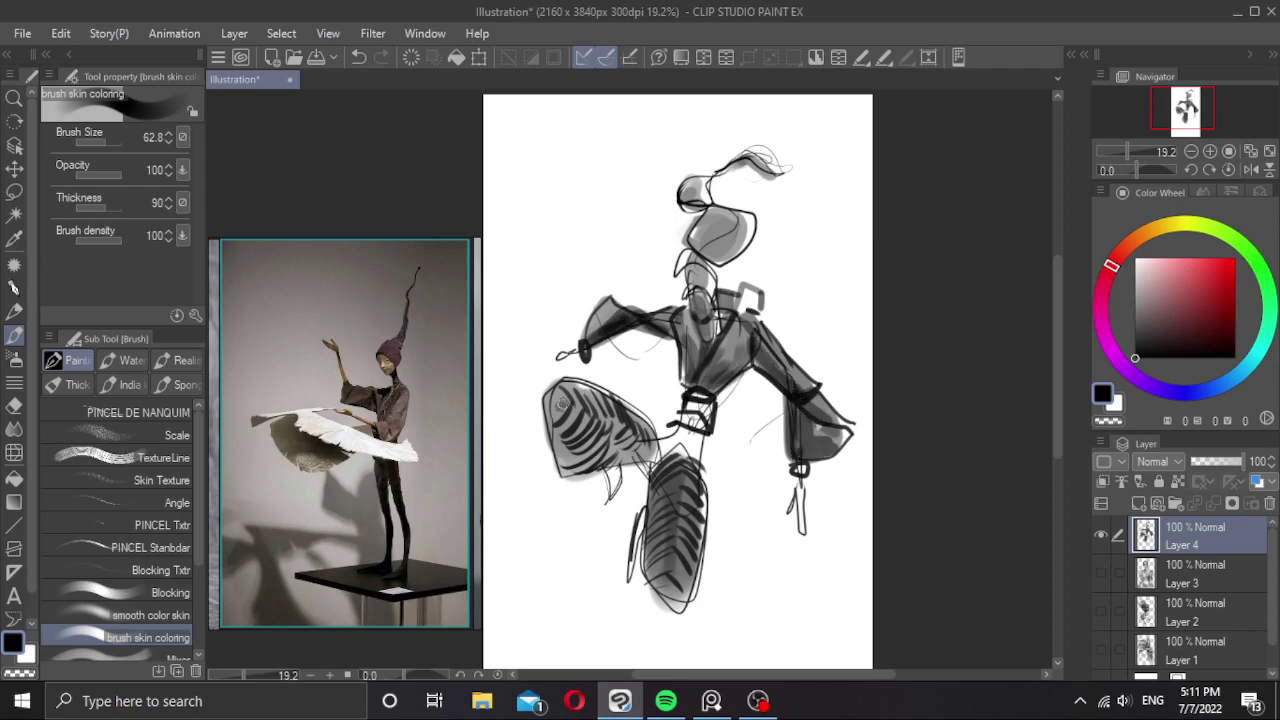
# Darken the raised thigh, pelvis and lower leg with broad shadow strokes, adjusting the brush size to 96.2.
pyautogui.moveTo(562, 404)
pyautogui.mouseDown()
pyautogui.moveTo(629, 435)
pyautogui.moveTo(569, 398)
pyautogui.moveTo(616, 454)
pyautogui.moveTo(565, 402)
pyautogui.moveTo(561, 457)
pyautogui.moveTo(557, 398)
pyautogui.moveTo(576, 466)
pyautogui.moveTo(568, 437)
pyautogui.moveTo(592, 461)
pyautogui.moveTo(574, 417)
pyautogui.moveTo(596, 464)
pyautogui.moveTo(597, 445)
pyautogui.moveTo(623, 464)
pyautogui.moveTo(685, 431)
pyautogui.moveTo(658, 429)
pyautogui.moveTo(668, 450)
pyautogui.moveTo(694, 437)
pyautogui.moveTo(705, 450)
pyautogui.moveTo(692, 519)
pyautogui.mouseUp()
pyautogui.hotkey('ctrl', 'z')
pyautogui.press('[')
pyautogui.press('[')
# Erase the rough hand on the hanging arm and repaint it with spread fingers at brush size 35.9.
pyautogui.scroll(-2, 711, 490)
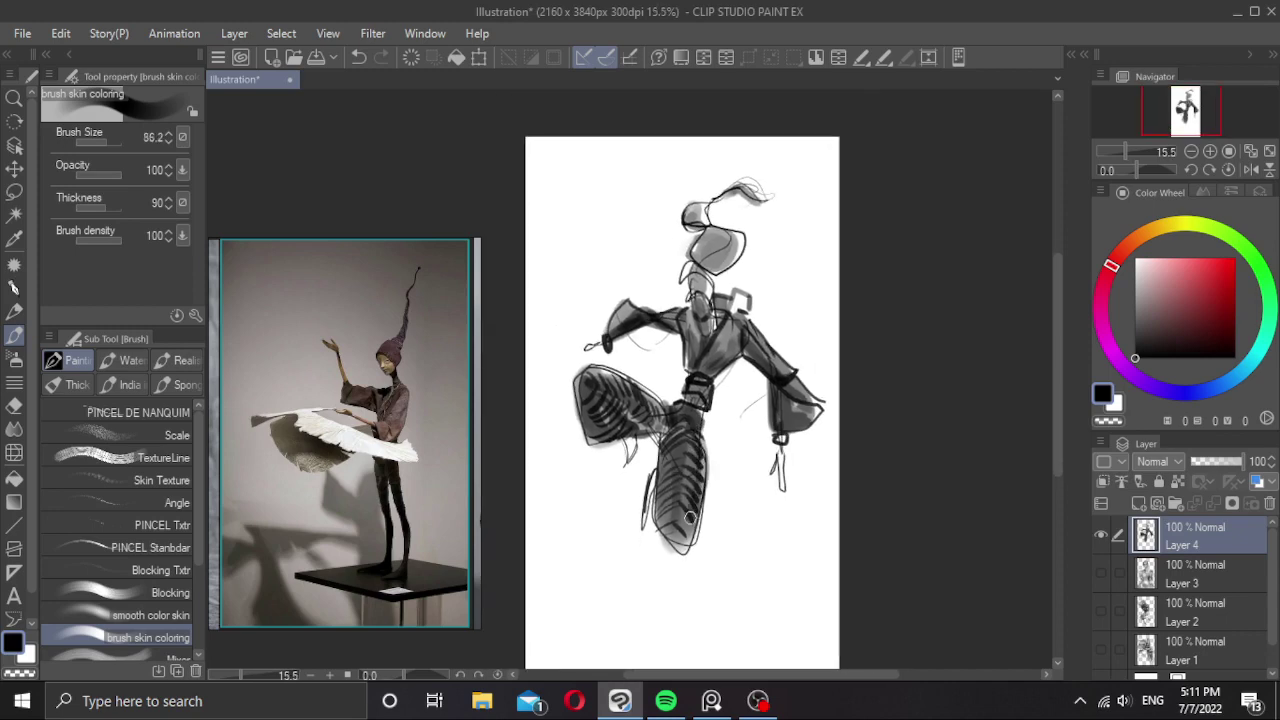
pyautogui.moveTo(749, 417); pyautogui.dragTo(726, 424)
pyautogui.moveTo(770, 466)
pyautogui.mouseDown()
pyautogui.moveTo(750, 478)
pyautogui.moveTo(759, 493)
pyautogui.mouseUp()
pyautogui.press('c')
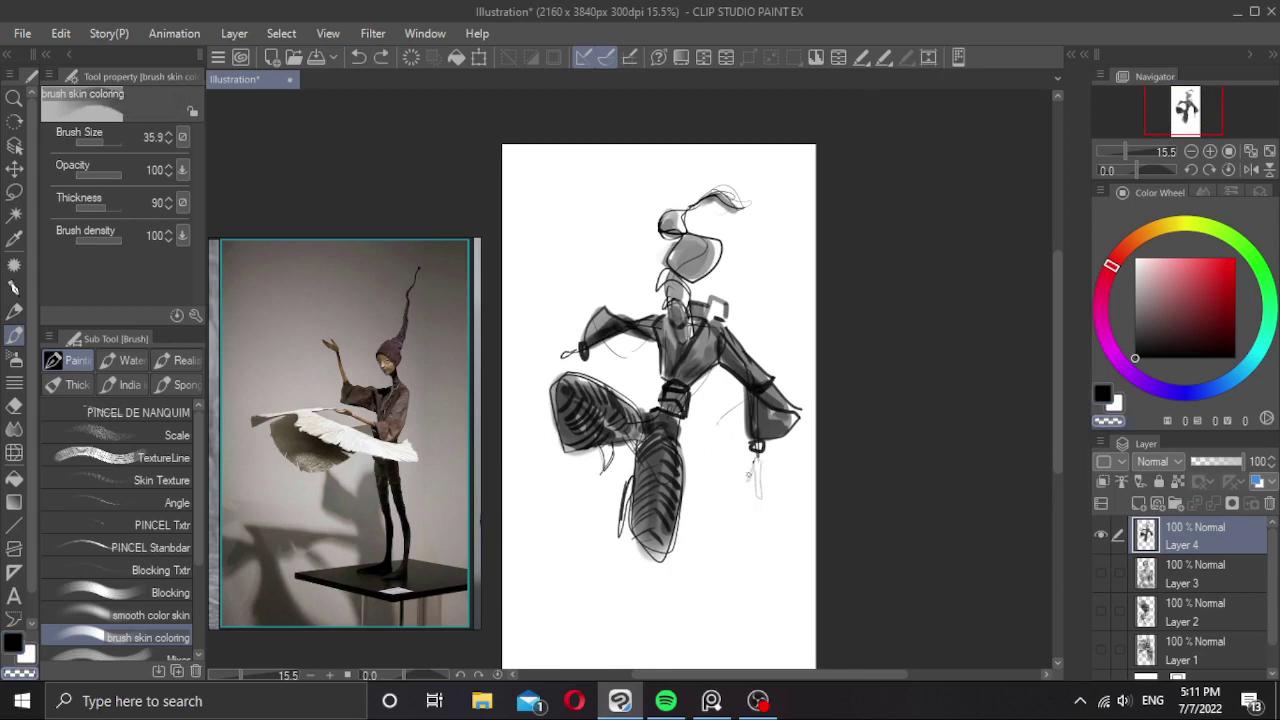
pyautogui.press('c')
pyautogui.moveTo(752, 448); pyautogui.dragTo(750, 462)
pyautogui.hotkey('ctrl', 'z')
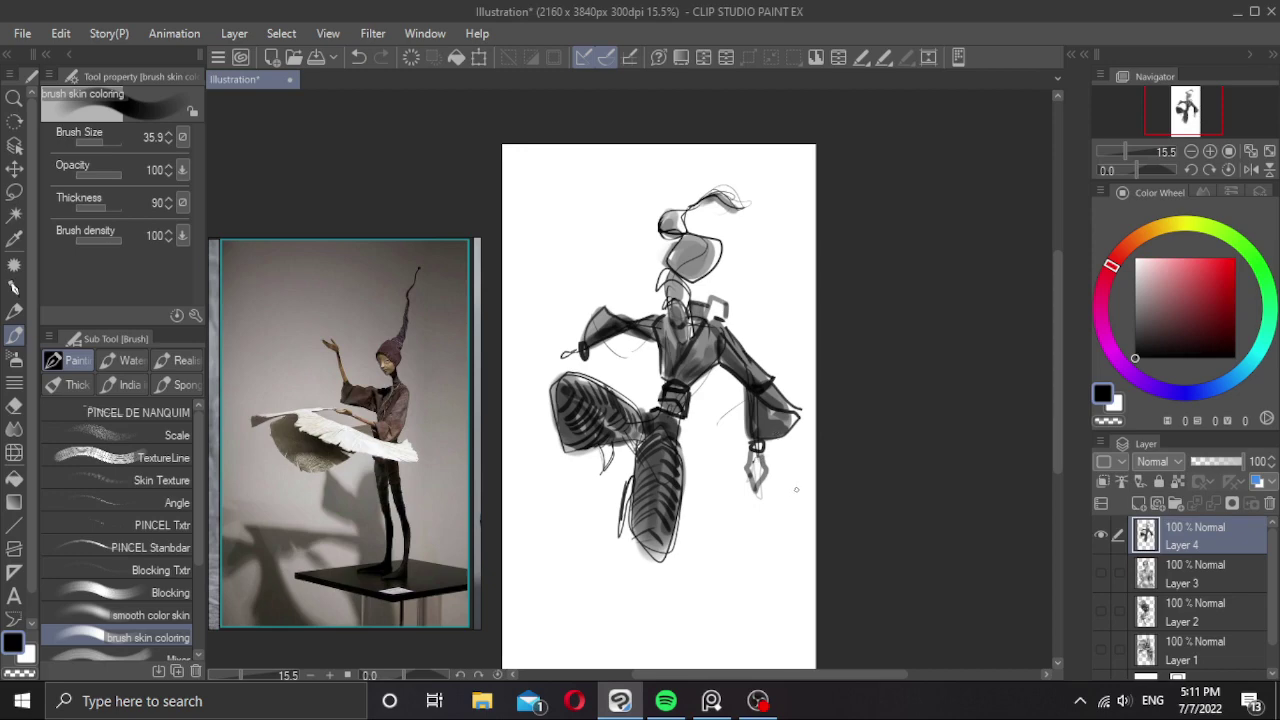
pyautogui.hotkey('ctrl', 'z')
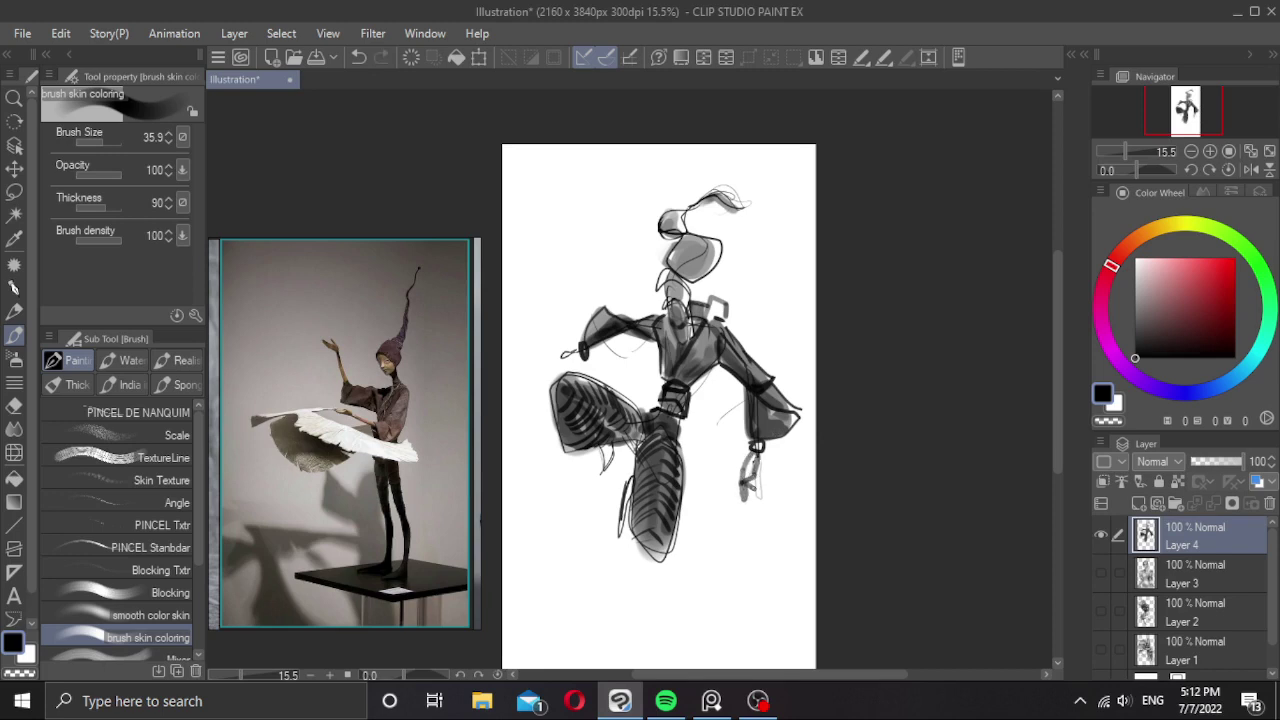
pyautogui.hotkey('ctrl', 'z')
# Erase the rough hand on the outstretched arm and paint a small grey hand with fingers.
pyautogui.moveTo(668, 368); pyautogui.dragTo(685, 379)
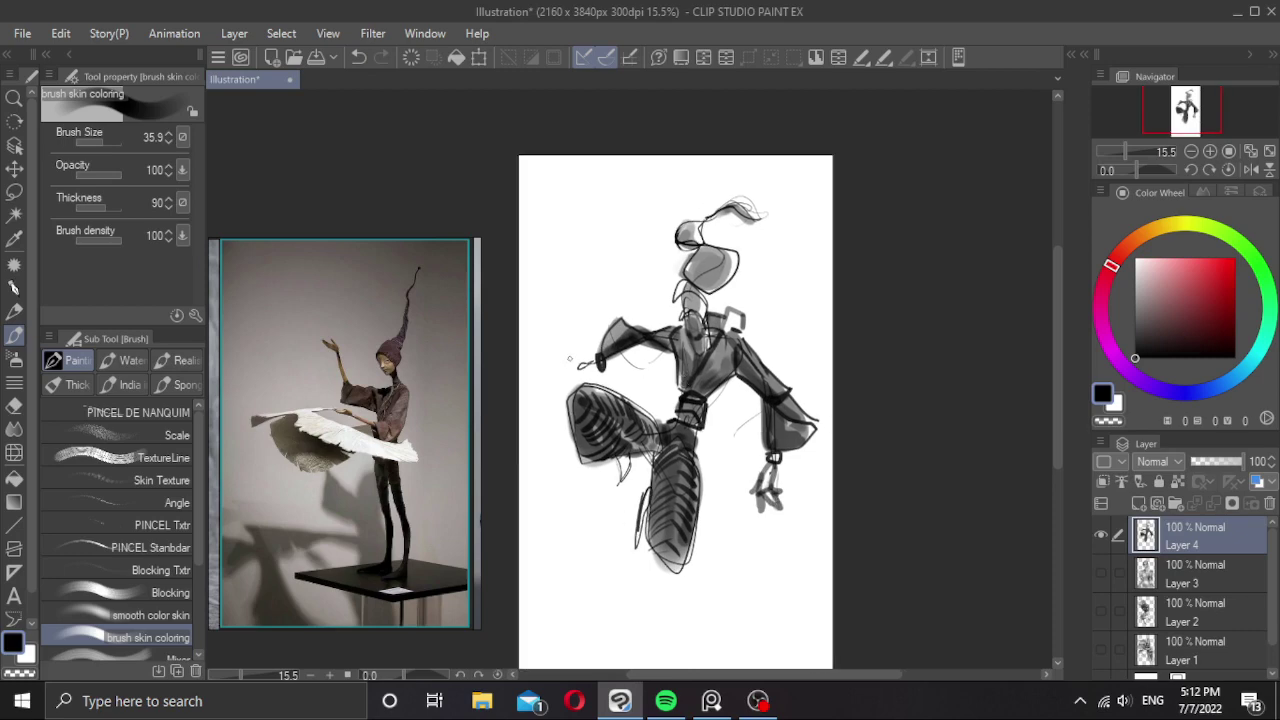
pyautogui.press('c')
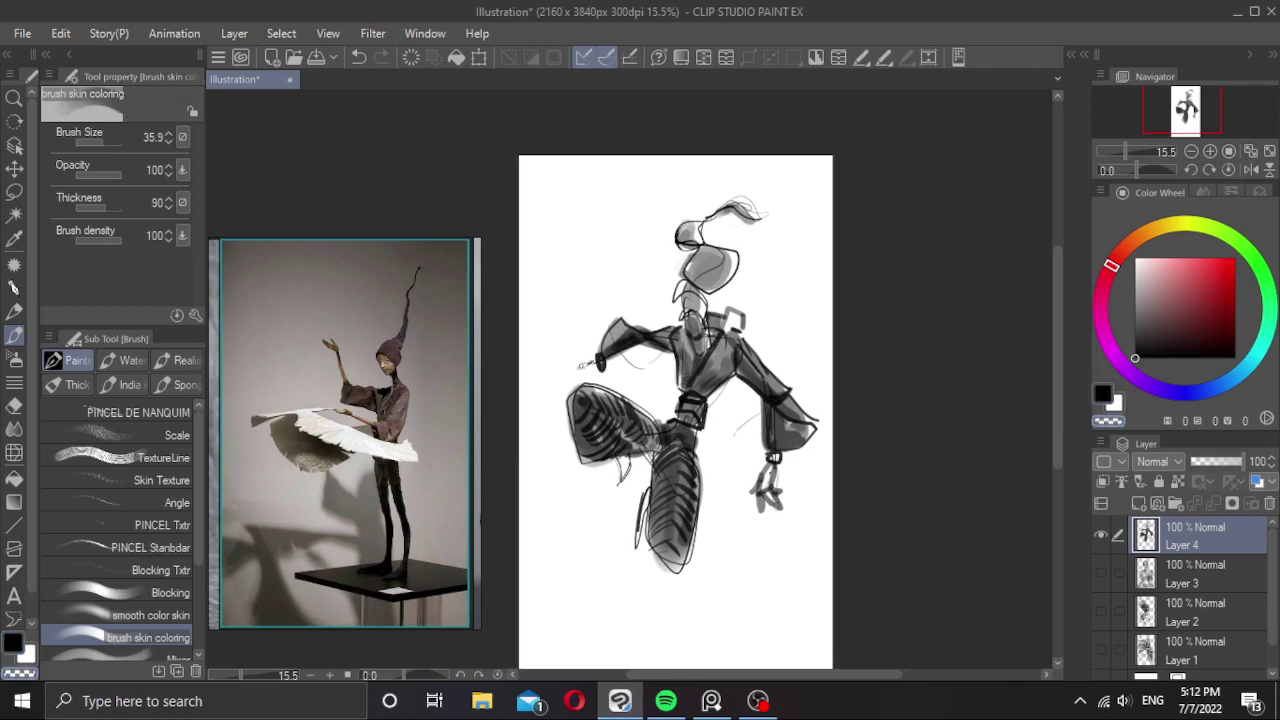
pyautogui.press('c')
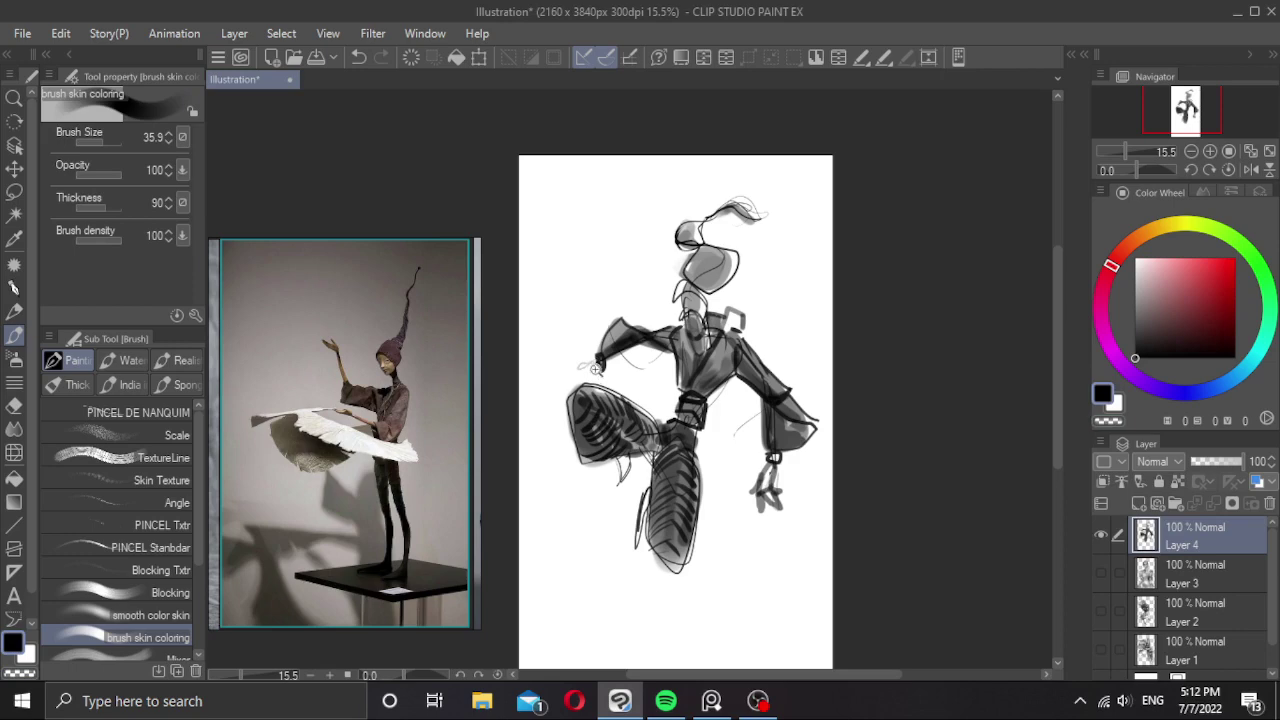
pyautogui.scroll(2, 597, 368)
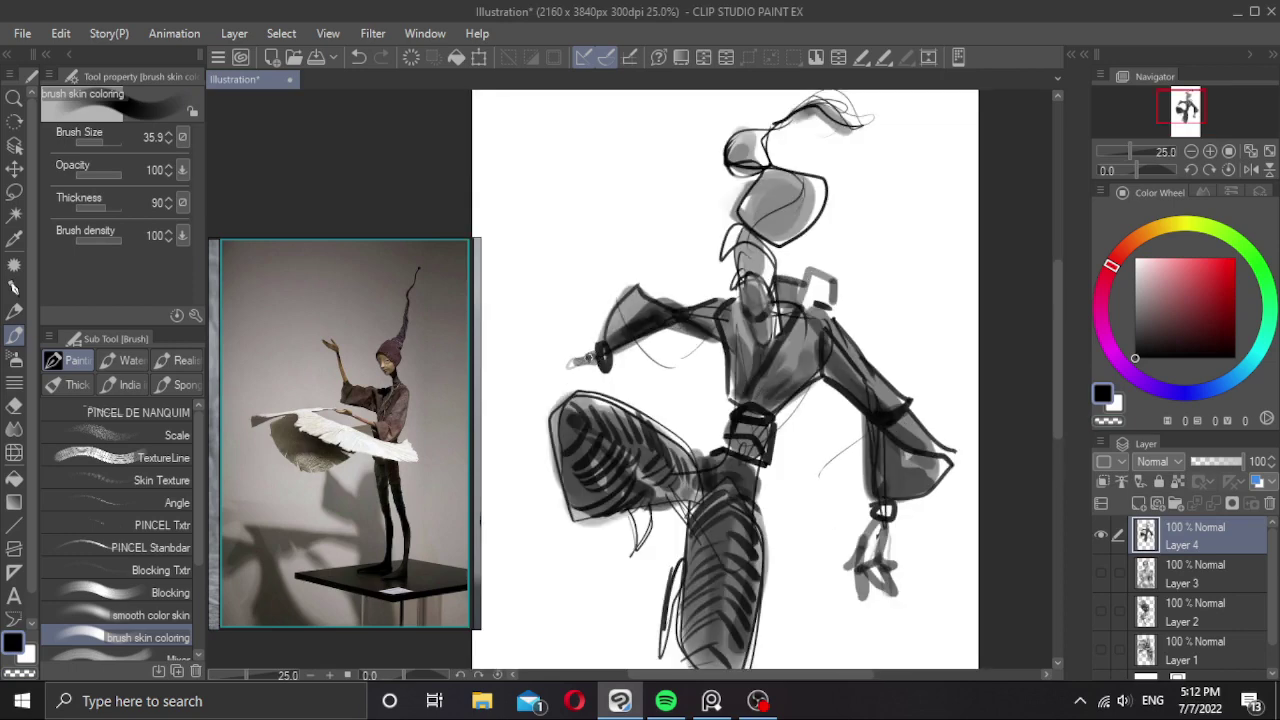
pyautogui.moveTo(588, 357); pyautogui.dragTo(575, 374)
pyautogui.scroll(-1, 592, 362)
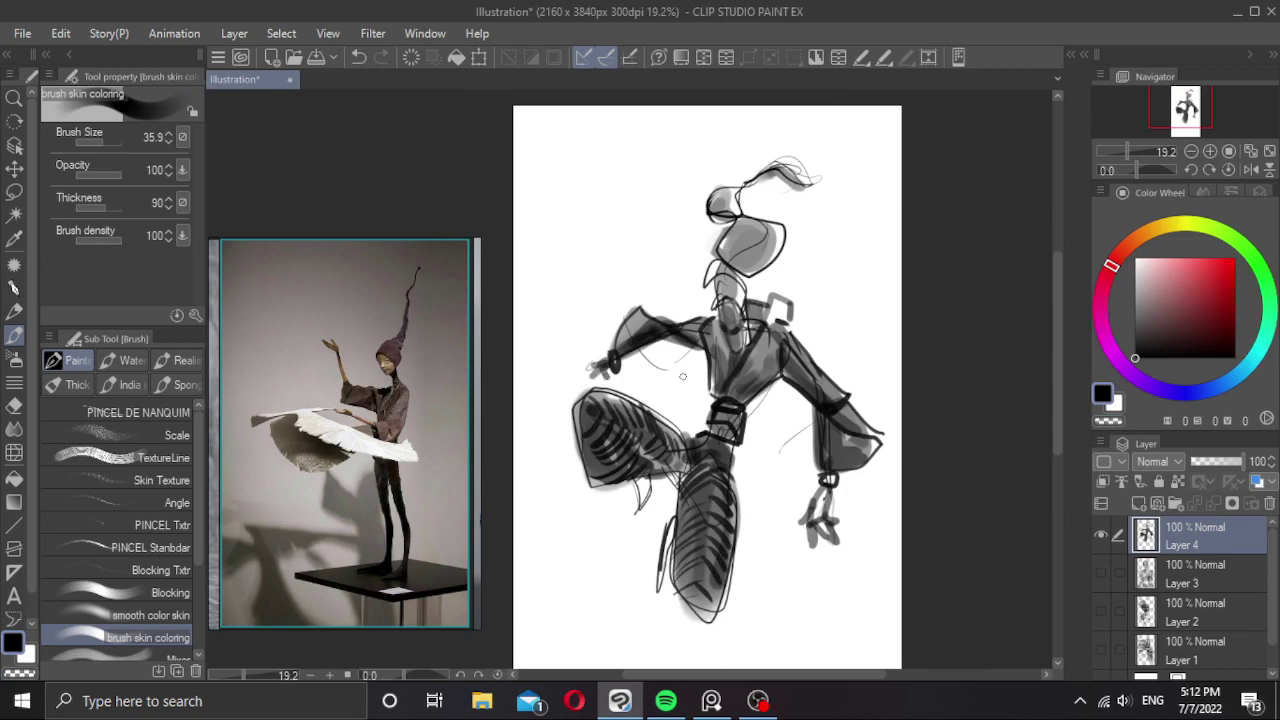
pyautogui.moveTo(695, 382)
pyautogui.mouseDown()
pyautogui.moveTo(672, 388)
pyautogui.moveTo(717, 376)
pyautogui.mouseUp()
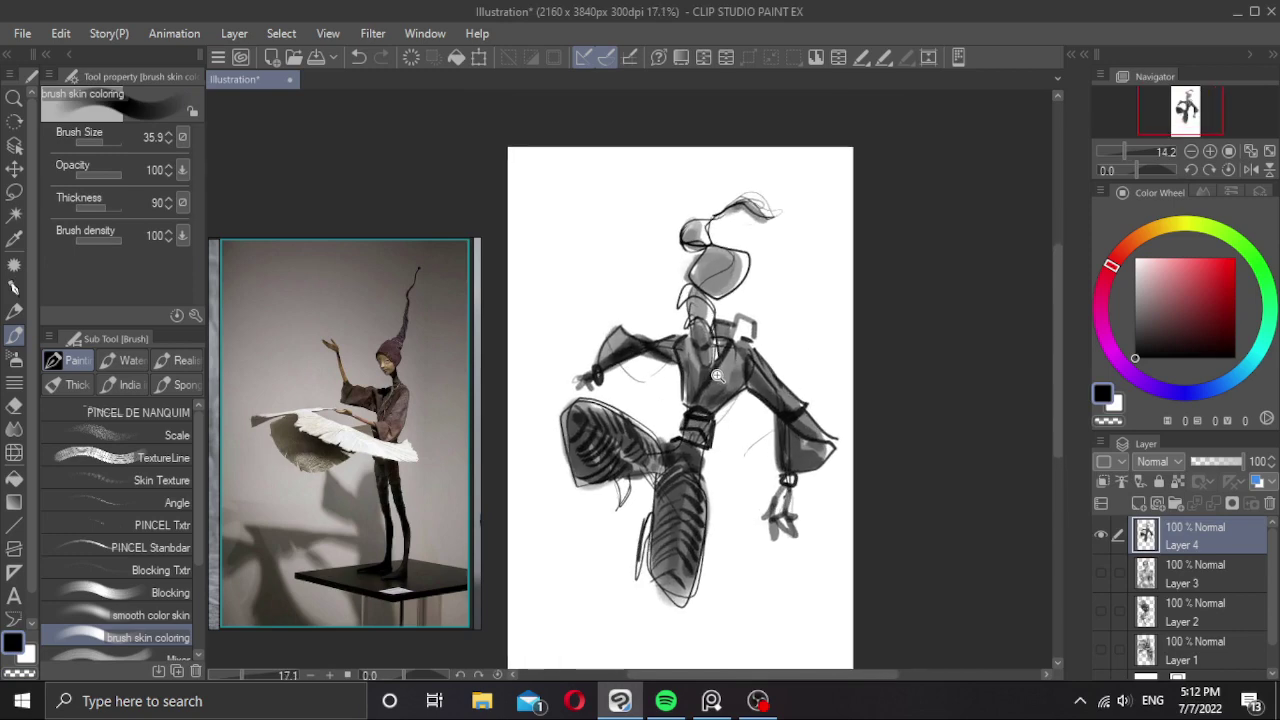
# Add a short dark stroke on the shoulder and rough in the face's shadow with the brush at size 15.4.
pyautogui.scroll(2, 717, 375)
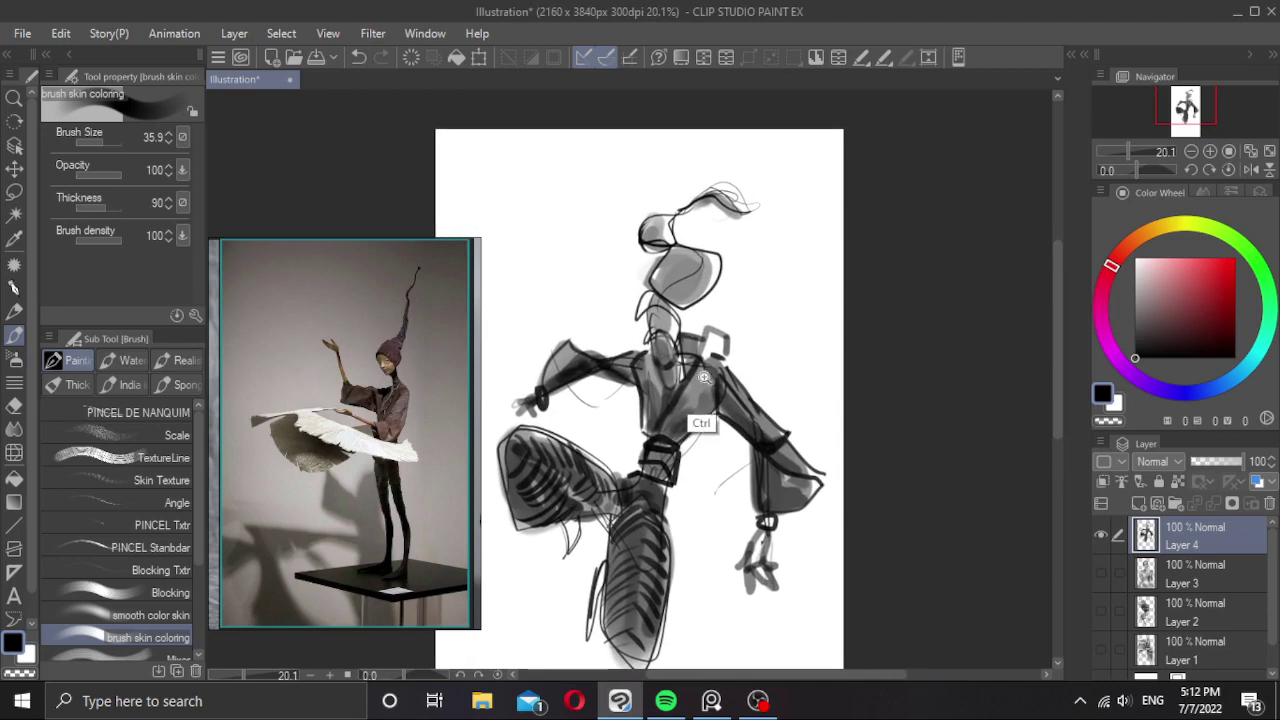
pyautogui.scroll(3, 704, 377)
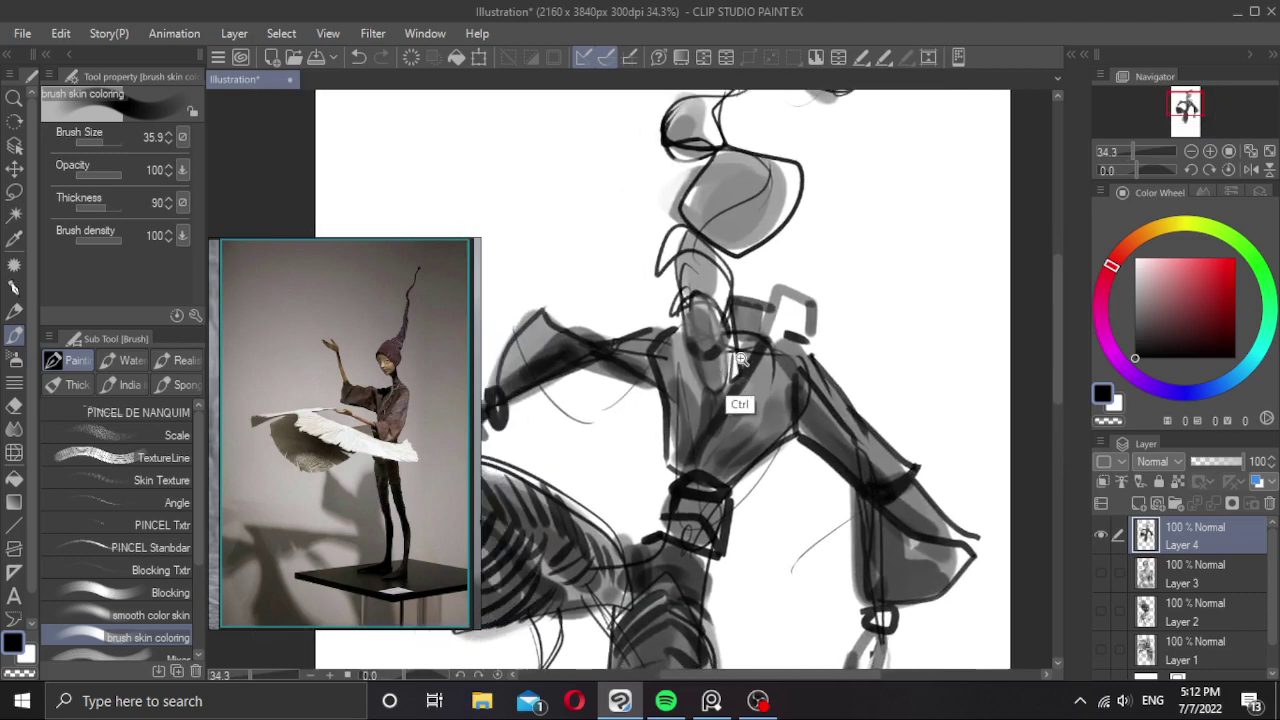
pyautogui.moveTo(741, 358); pyautogui.dragTo(755, 358)
pyautogui.keyDown('alt'); pyautogui.click(714, 348); pyautogui.keyUp('alt')
pyautogui.moveTo(686, 311)
pyautogui.mouseDown()
pyautogui.moveTo(698, 378)
pyautogui.moveTo(702, 345)
pyautogui.moveTo(702, 372)
pyautogui.moveTo(680, 316)
pyautogui.moveTo(700, 313)
pyautogui.moveTo(684, 348)
pyautogui.moveTo(719, 324)
pyautogui.moveTo(701, 352)
pyautogui.mouseUp()
pyautogui.keyDown('alt'); pyautogui.click(768, 360); pyautogui.keyUp('alt')
pyautogui.hotkey('ctrl', 'z')
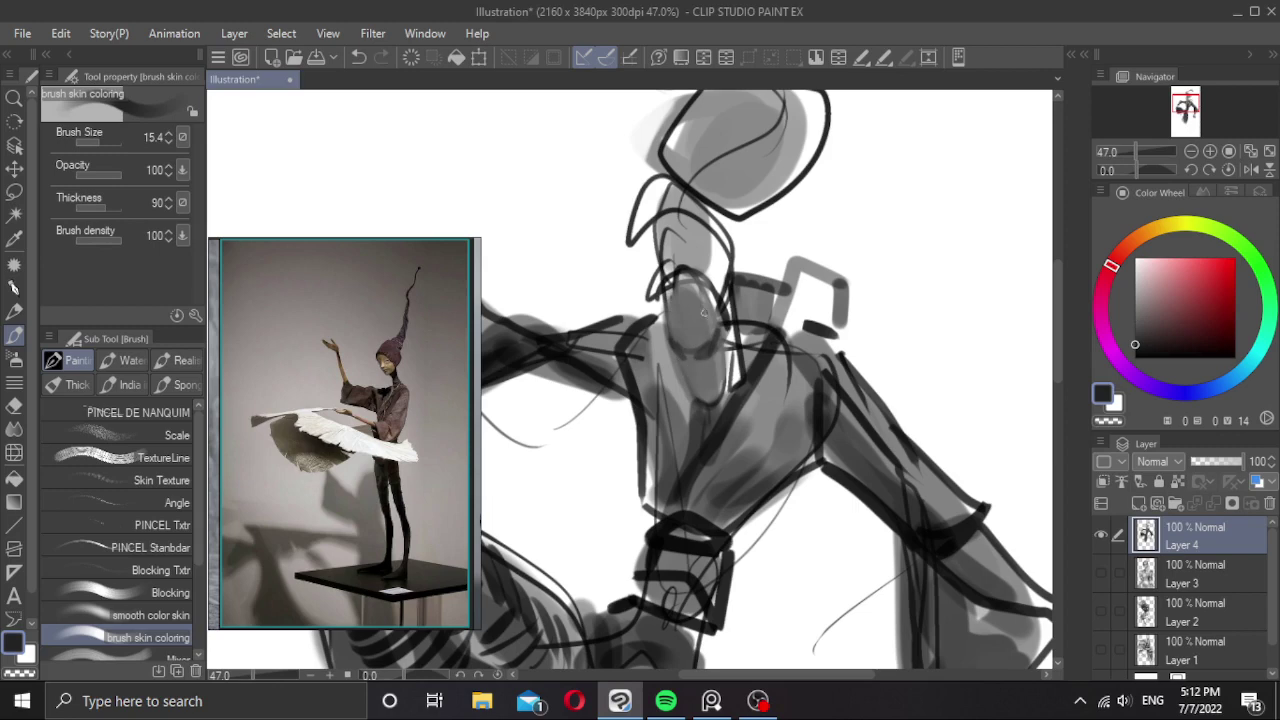
# Refine the side of the face and the chin with thin dark strokes, undoing the misplaced ones.
pyautogui.moveTo(704, 290); pyautogui.dragTo(715, 328)
pyautogui.hotkey('ctrl', 'z')
pyautogui.hotkey('ctrl', 'z')
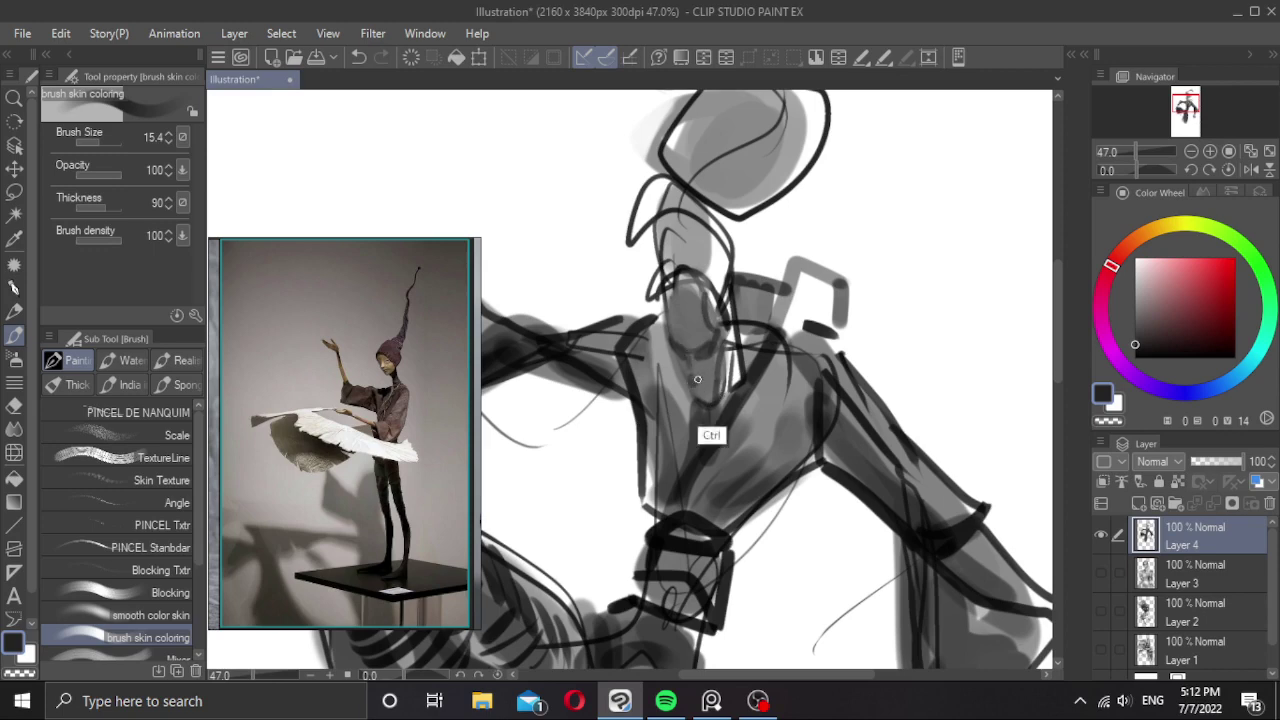
pyautogui.moveTo(688, 356); pyautogui.dragTo(698, 380)
pyautogui.hotkey('ctrl', 'z')
# Erase small light patches below the chin and beside the face using transparent colour at brush size 15.4.
pyautogui.press('c')
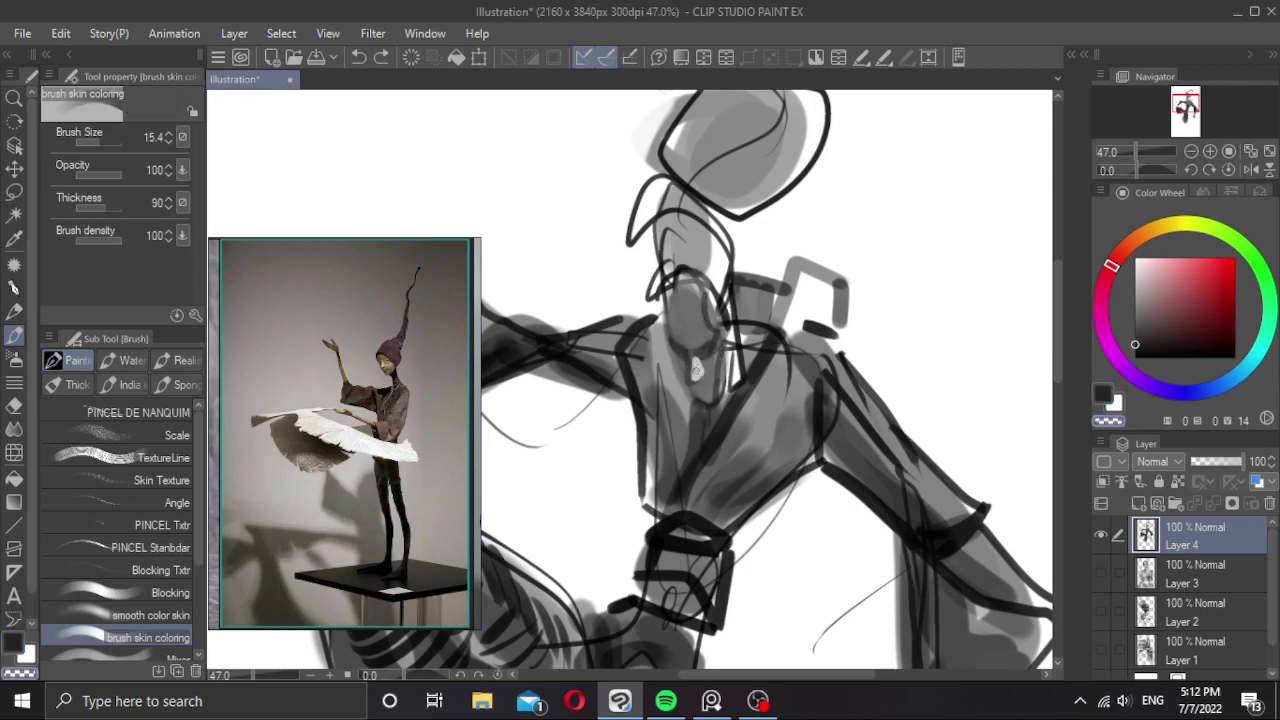
pyautogui.moveTo(709, 308)
pyautogui.mouseDown()
pyautogui.moveTo(729, 341)
pyautogui.moveTo(723, 395)
pyautogui.moveTo(733, 378)
pyautogui.moveTo(709, 403)
pyautogui.moveTo(741, 343)
pyautogui.moveTo(731, 324)
pyautogui.moveTo(746, 317)
pyautogui.moveTo(737, 346)
pyautogui.mouseUp()
pyautogui.hotkey('ctrl', 'z')
pyautogui.press('c')
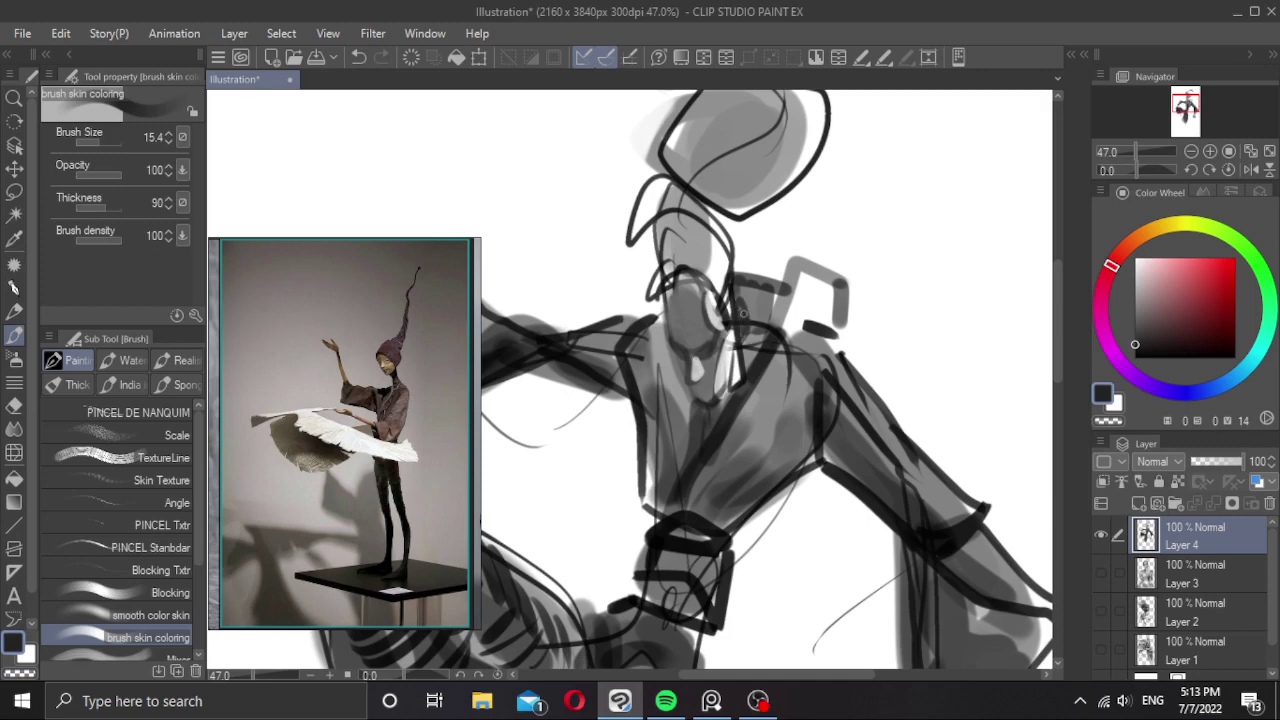
pyautogui.press('c')
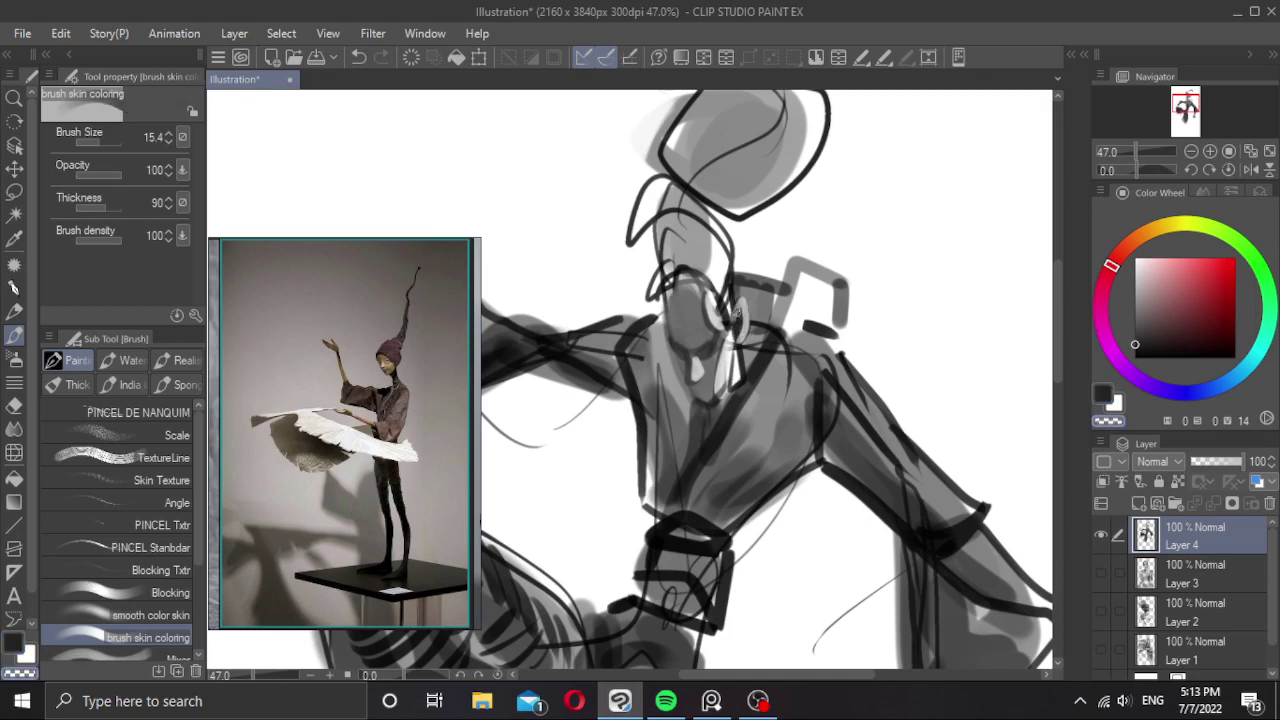
pyautogui.moveTo(740, 298); pyautogui.dragTo(745, 335)
pyautogui.scroll(-2, 738, 302)
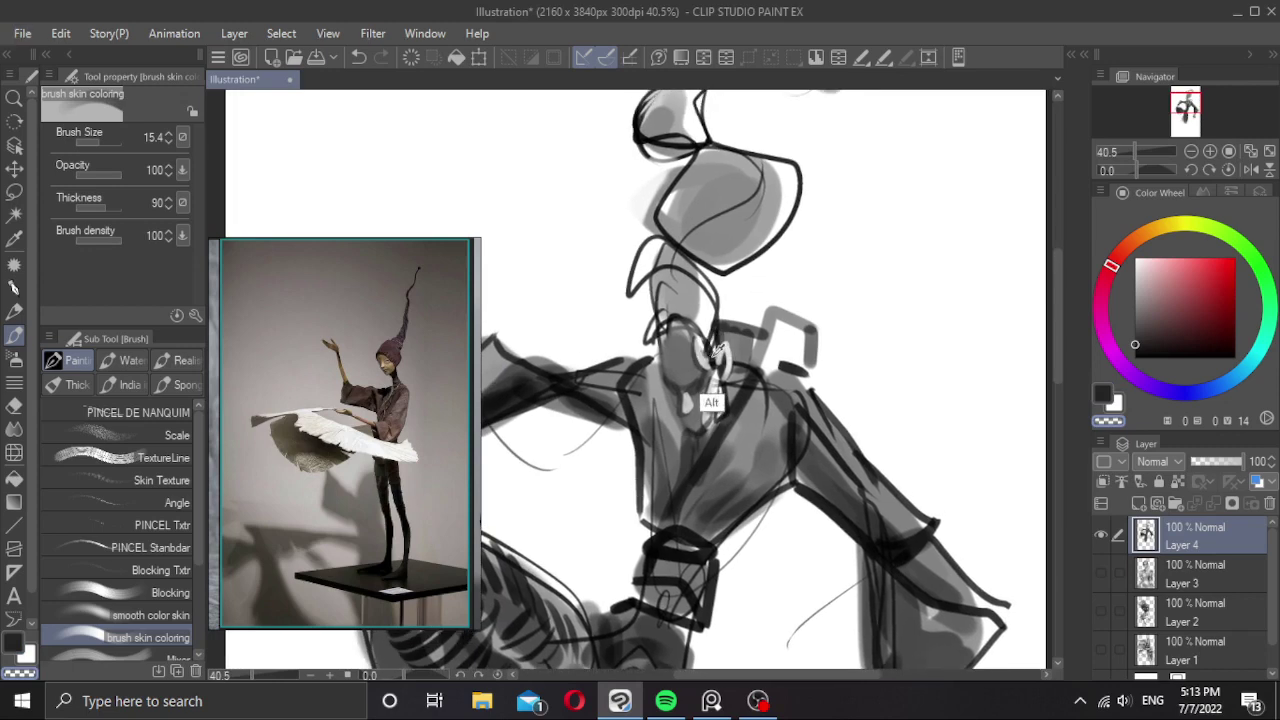
# Paint a pair of long dark grey horns curving upward from both sides of the head.
pyautogui.keyDown('alt'); pyautogui.click(712, 405); pyautogui.keyUp('alt')
pyautogui.moveTo(711, 356)
pyautogui.mouseDown()
pyautogui.moveTo(715, 295)
pyautogui.moveTo(724, 330)
pyautogui.moveTo(683, 298)
pyautogui.moveTo(675, 326)
pyautogui.moveTo(604, 221)
pyautogui.moveTo(618, 281)
pyautogui.moveTo(604, 273)
pyautogui.moveTo(634, 322)
pyautogui.moveTo(608, 229)
pyautogui.mouseUp()
pyautogui.hotkey('ctrl', 'z')
pyautogui.moveTo(648, 313); pyautogui.dragTo(606, 228)
pyautogui.moveTo(606, 228)
pyautogui.mouseDown()
pyautogui.moveTo(646, 316)
pyautogui.moveTo(696, 283)
pyautogui.moveTo(706, 312)
pyautogui.moveTo(679, 322)
pyautogui.moveTo(786, 236)
pyautogui.moveTo(688, 330)
pyautogui.moveTo(746, 297)
pyautogui.moveTo(739, 311)
pyautogui.moveTo(700, 322)
pyautogui.mouseUp()
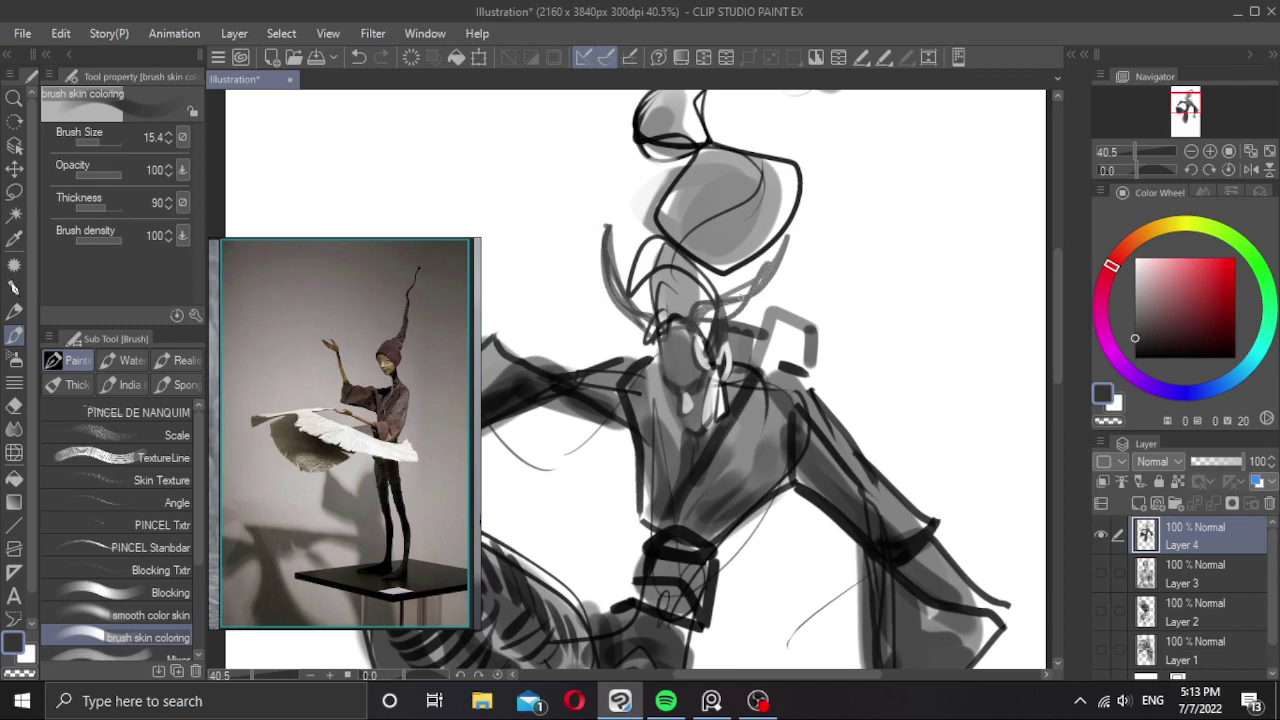
pyautogui.moveTo(775, 247); pyautogui.dragTo(721, 311)
# Blend mid-grey over the top of the head and the round ball above it at brush size 59.1.
pyautogui.keyDown('alt'); pyautogui.click(669, 309); pyautogui.keyUp('alt')
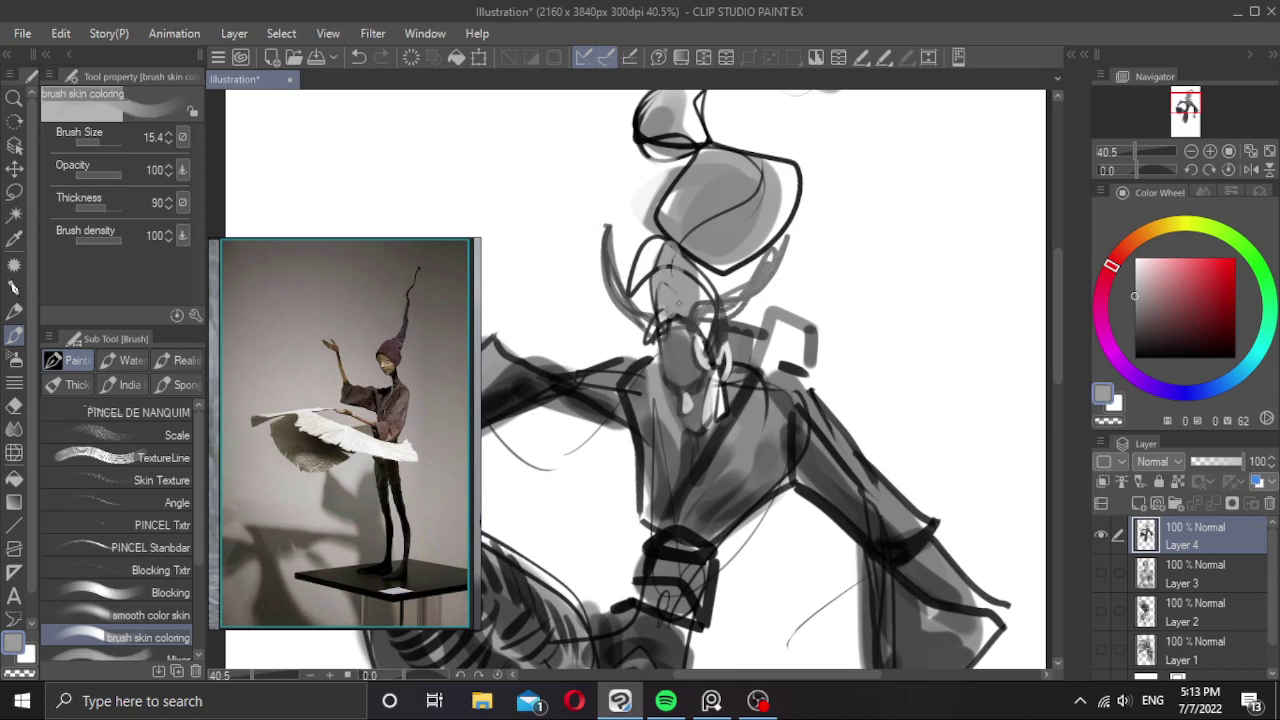
pyautogui.moveTo(679, 258)
pyautogui.mouseDown()
pyautogui.moveTo(704, 217)
pyautogui.moveTo(691, 254)
pyautogui.mouseUp()
pyautogui.moveTo(690, 248); pyautogui.dragTo(752, 178)
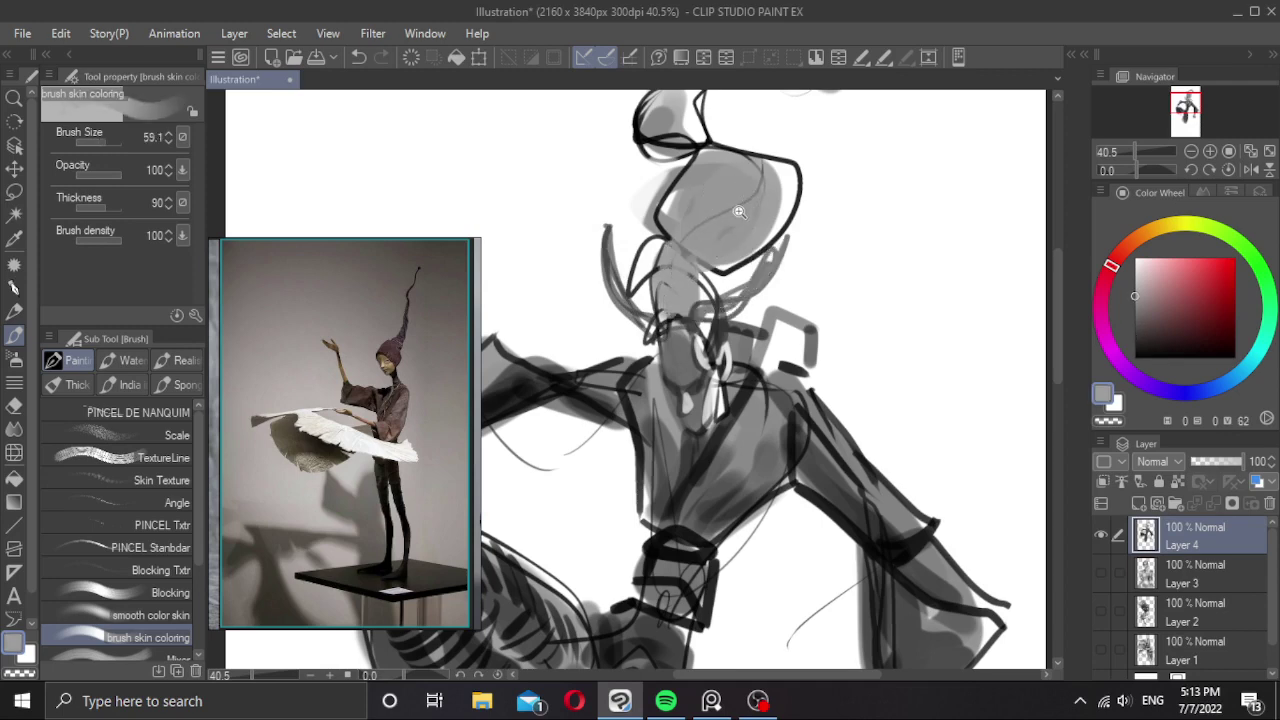
pyautogui.scroll(-2, 745, 208)
pyautogui.scroll(1, 741, 271)
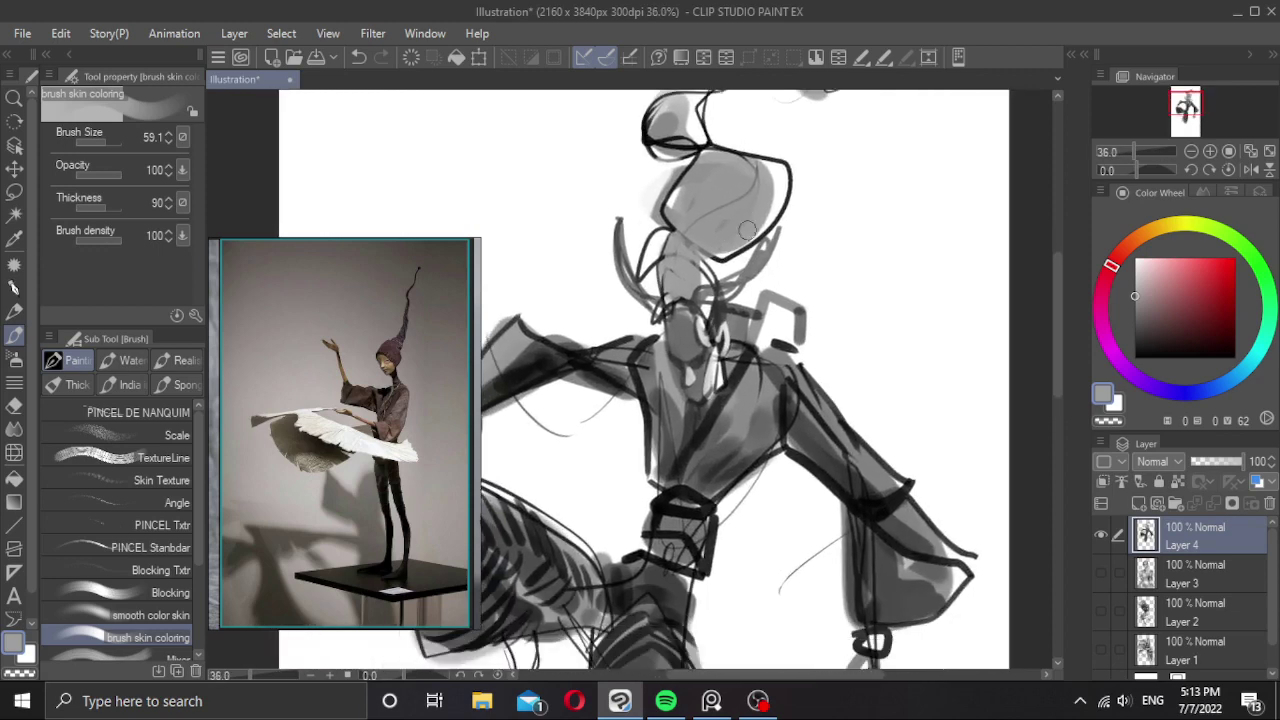
# Reinforce the horns with black strokes at brush size 22.7, stretching one tip higher.
pyautogui.click(1159, 320)
pyautogui.moveTo(1159, 320); pyautogui.dragTo(1135, 358)
pyautogui.moveTo(649, 288); pyautogui.dragTo(600, 160)
pyautogui.hotkey('ctrl', 'z')
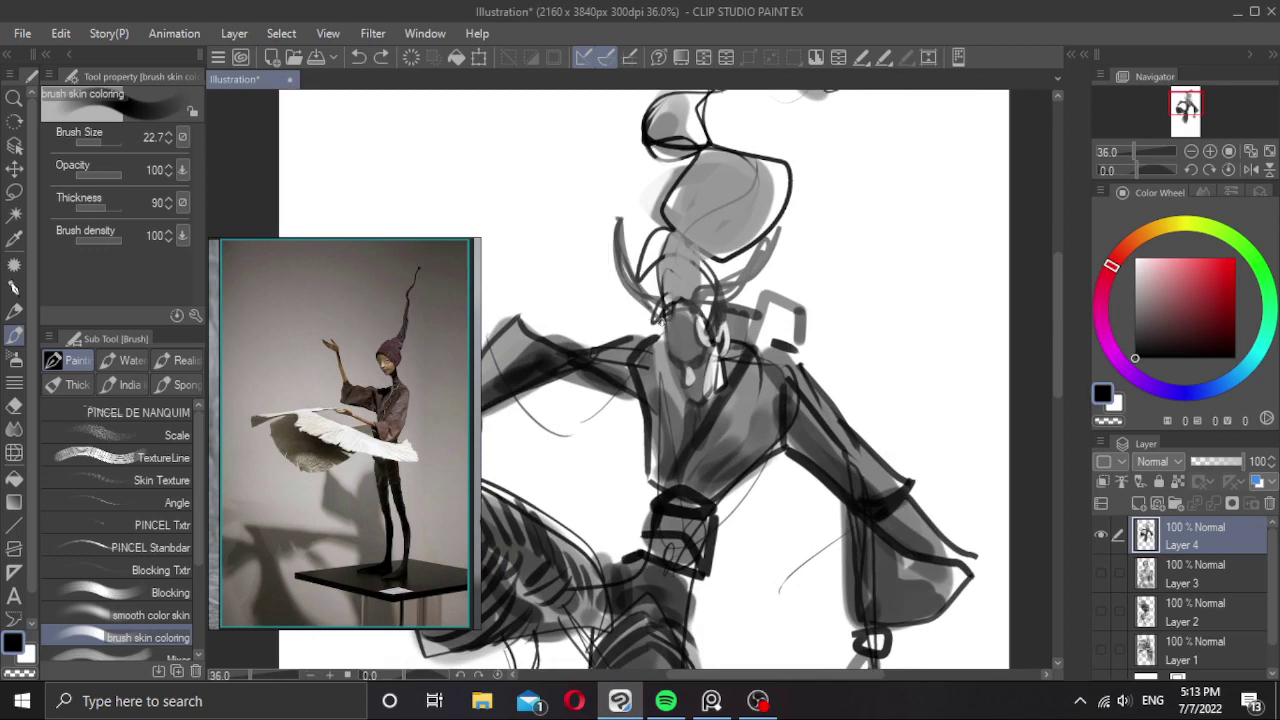
pyautogui.moveTo(662, 326)
pyautogui.mouseDown()
pyautogui.moveTo(598, 168)
pyautogui.moveTo(650, 312)
pyautogui.moveTo(606, 196)
pyautogui.mouseUp()
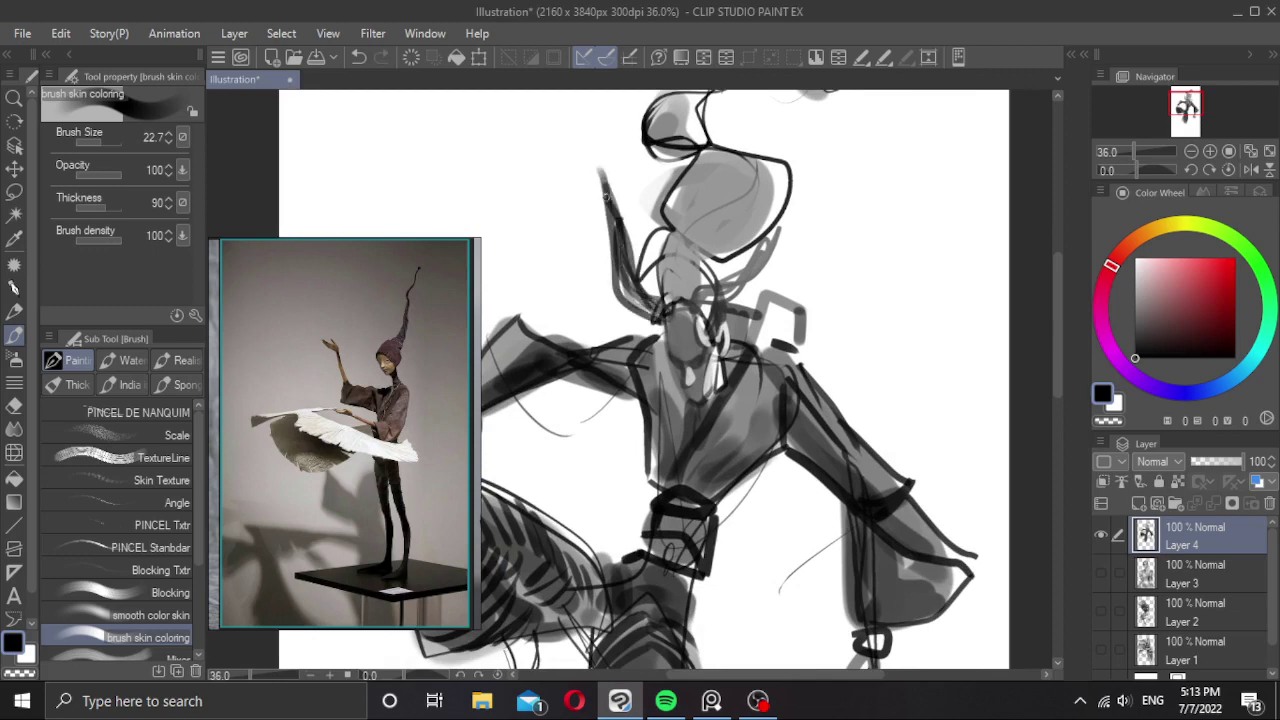
pyautogui.moveTo(704, 310)
pyautogui.mouseDown()
pyautogui.moveTo(778, 231)
pyautogui.moveTo(797, 230)
pyautogui.moveTo(742, 279)
pyautogui.mouseUp()
# Darken the base of the horns and draw dark contours around the crown of the head.
pyautogui.scroll(1, 692, 297)
pyautogui.moveTo(655, 298)
pyautogui.mouseDown()
pyautogui.moveTo(670, 212)
pyautogui.moveTo(654, 294)
pyautogui.mouseUp()
pyautogui.moveTo(670, 298)
pyautogui.mouseDown()
pyautogui.moveTo(679, 240)
pyautogui.moveTo(698, 283)
pyautogui.moveTo(670, 296)
pyautogui.moveTo(693, 228)
pyautogui.moveTo(664, 300)
pyautogui.mouseUp()
pyautogui.hotkey('ctrl', 'z')
pyautogui.hotkey('ctrl', 'z')
pyautogui.moveTo(672, 304)
pyautogui.mouseDown()
pyautogui.moveTo(688, 229)
pyautogui.moveTo(690, 292)
pyautogui.mouseUp()
pyautogui.moveTo(696, 228); pyautogui.dragTo(715, 272)
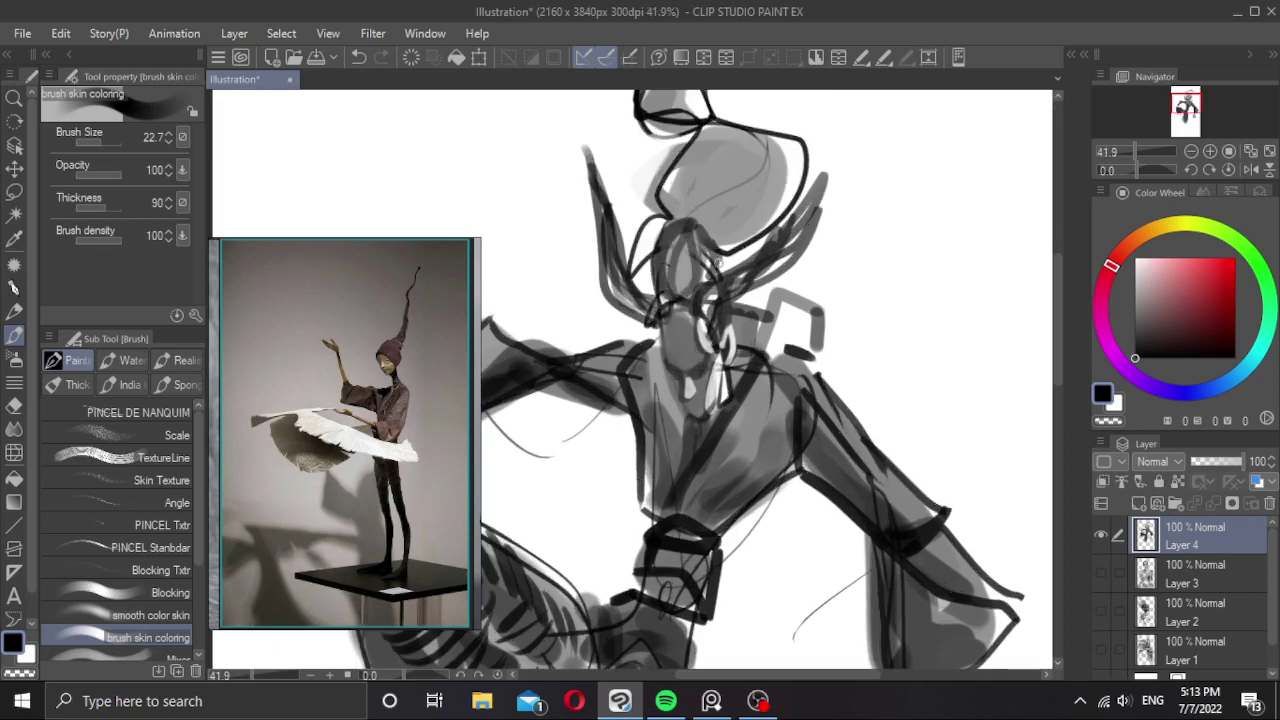
# Add dark strokes across the cap and build a black knot where it meets the round ball.
pyautogui.moveTo(648, 302)
pyautogui.mouseDown()
pyautogui.moveTo(665, 221)
pyautogui.moveTo(699, 228)
pyautogui.moveTo(688, 232)
pyautogui.mouseUp()
pyautogui.hotkey('ctrl', 'z')
pyautogui.moveTo(693, 214)
pyautogui.mouseDown()
pyautogui.moveTo(721, 191)
pyautogui.moveTo(703, 222)
pyautogui.mouseUp()
pyautogui.moveTo(738, 197); pyautogui.dragTo(725, 215)
pyautogui.moveTo(702, 242); pyautogui.dragTo(725, 242)
pyautogui.moveTo(722, 212)
pyautogui.mouseDown()
pyautogui.moveTo(706, 186)
pyautogui.moveTo(724, 234)
pyautogui.moveTo(732, 218)
pyautogui.moveTo(682, 240)
pyautogui.mouseUp()
pyautogui.moveTo(678, 300)
pyautogui.mouseDown()
pyautogui.moveTo(667, 271)
pyautogui.moveTo(679, 290)
pyautogui.moveTo(701, 267)
pyautogui.moveTo(676, 238)
pyautogui.mouseUp()
# Paint a sampled white highlight on the cap, then sample black and darken the lower part of the ball.
pyautogui.keyDown('alt'); pyautogui.click(797, 156); pyautogui.keyUp('alt')
pyautogui.moveTo(678, 227)
pyautogui.mouseDown()
pyautogui.moveTo(652, 245)
pyautogui.moveTo(675, 241)
pyautogui.moveTo(709, 250)
pyautogui.mouseUp()
pyautogui.moveTo(741, 133); pyautogui.dragTo(768, 148)
pyautogui.moveTo(773, 143)
pyautogui.mouseDown()
pyautogui.moveTo(758, 218)
pyautogui.moveTo(739, 189)
pyautogui.moveTo(767, 140)
pyautogui.moveTo(764, 215)
pyautogui.moveTo(748, 172)
pyautogui.moveTo(771, 160)
pyautogui.moveTo(756, 217)
pyautogui.moveTo(776, 196)
pyautogui.moveTo(727, 190)
pyautogui.mouseUp()
pyautogui.hotkey('ctrl', 'z')
pyautogui.keyDown('alt'); pyautogui.click(686, 280); pyautogui.keyUp('alt')
pyautogui.moveTo(714, 126); pyautogui.dragTo(652, 216)
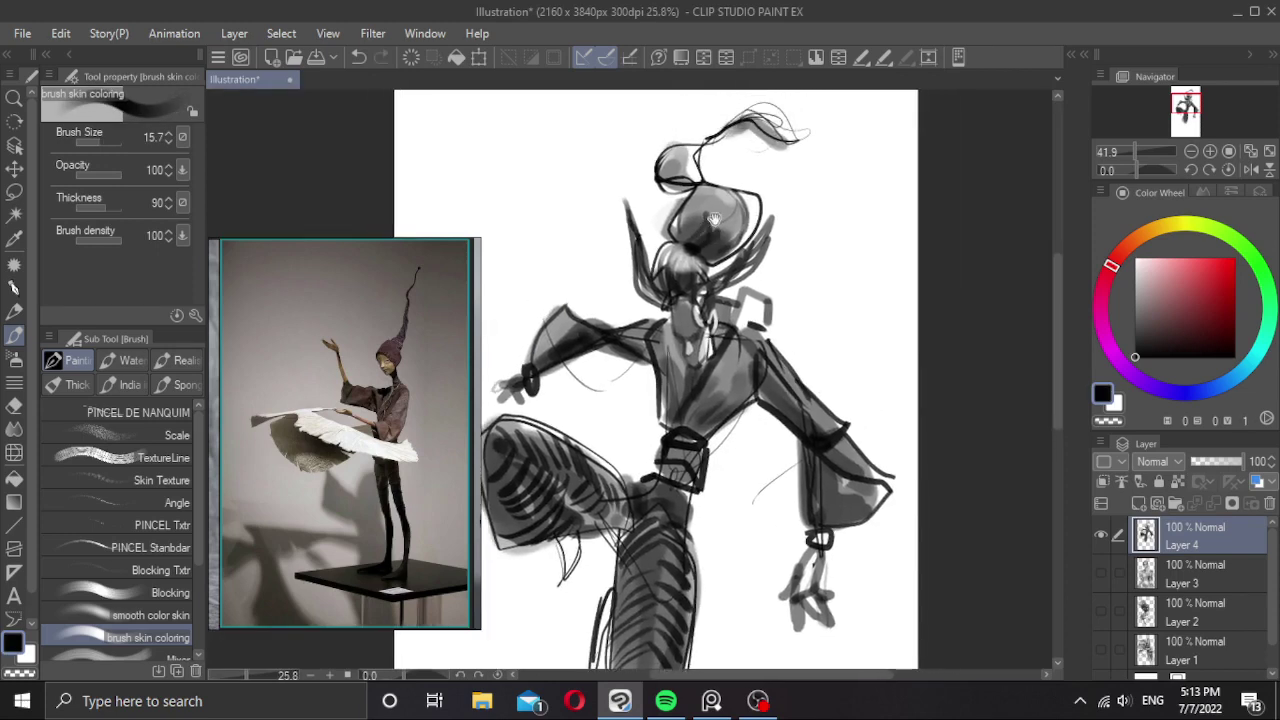
# Shade the side of the round ball with dark curved strokes at brush size 15.7.
pyautogui.moveTo(756, 197)
pyautogui.mouseDown()
pyautogui.moveTo(724, 250)
pyautogui.moveTo(695, 227)
pyautogui.mouseUp()
pyautogui.scroll(2, 723, 249)
pyautogui.press('x')
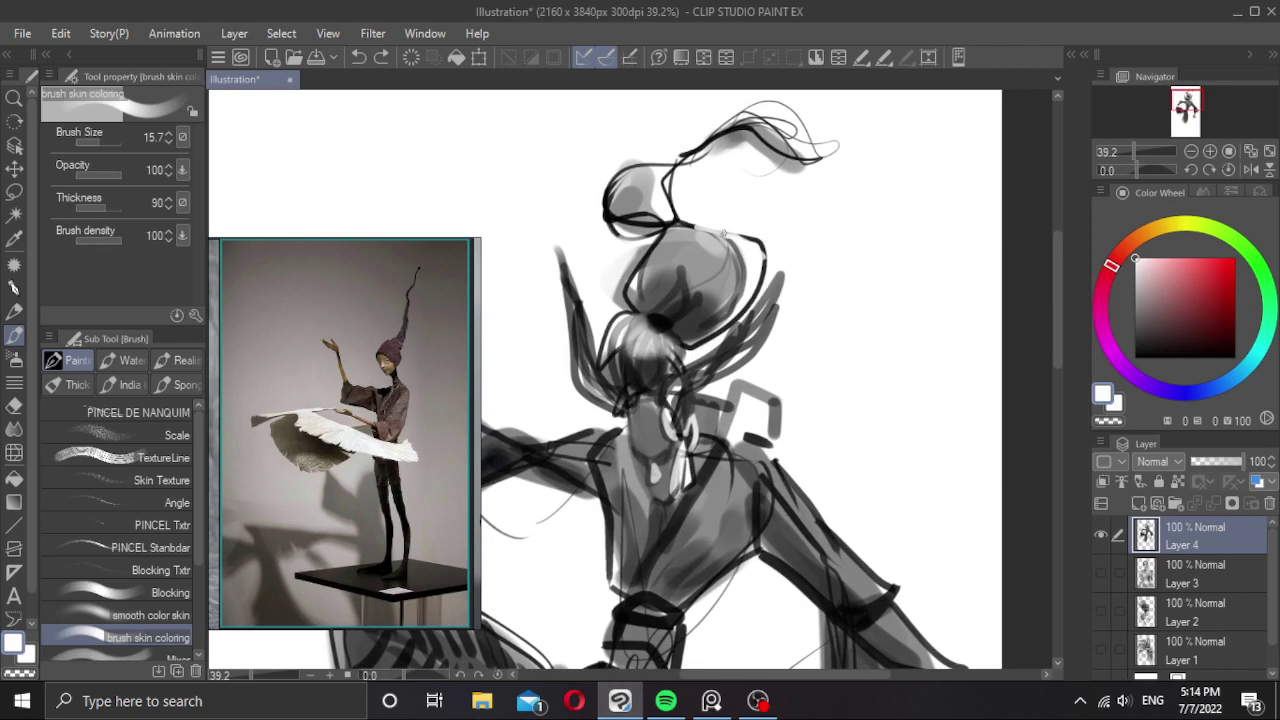
pyautogui.press('x')
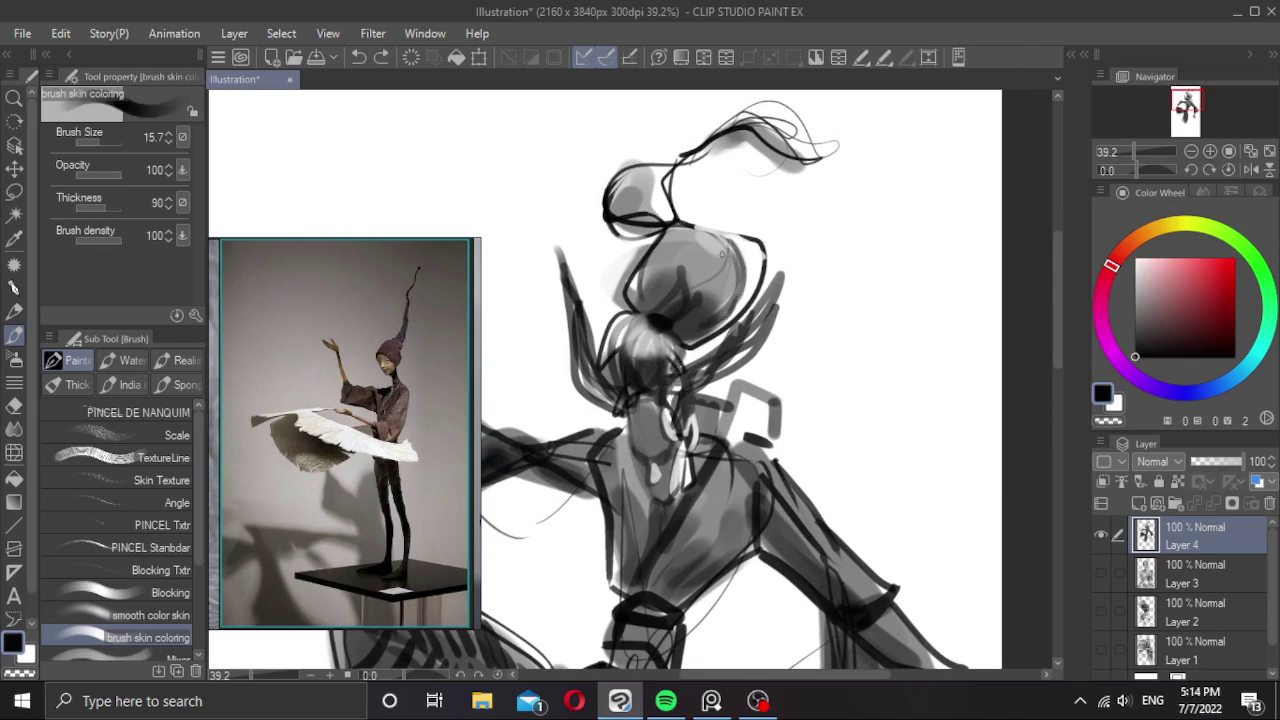
pyautogui.moveTo(721, 254); pyautogui.dragTo(690, 345)
pyautogui.moveTo(735, 246); pyautogui.dragTo(694, 333)
# Redraw the outline of the small upper ball and shade it with dark curved strokes leading into the plume.
pyautogui.moveTo(741, 288)
pyautogui.mouseDown()
pyautogui.moveTo(714, 326)
pyautogui.moveTo(734, 230)
pyautogui.moveTo(713, 233)
pyautogui.moveTo(754, 240)
pyautogui.moveTo(681, 192)
pyautogui.moveTo(703, 180)
pyautogui.moveTo(652, 219)
pyautogui.moveTo(657, 164)
pyautogui.mouseUp()
pyautogui.hotkey('ctrl', 'z')
pyautogui.moveTo(652, 216)
pyautogui.mouseDown()
pyautogui.moveTo(653, 182)
pyautogui.moveTo(651, 217)
pyautogui.moveTo(647, 165)
pyautogui.moveTo(623, 208)
pyautogui.mouseUp()
pyautogui.hotkey('ctrl', 'z')
pyautogui.moveTo(652, 162)
pyautogui.mouseDown()
pyautogui.moveTo(626, 207)
pyautogui.moveTo(658, 210)
pyautogui.moveTo(648, 166)
pyautogui.mouseUp()
pyautogui.moveTo(648, 166)
pyautogui.mouseDown()
pyautogui.moveTo(683, 157)
pyautogui.moveTo(677, 221)
pyautogui.moveTo(692, 154)
pyautogui.moveTo(687, 215)
pyautogui.mouseUp()
pyautogui.moveTo(654, 200); pyautogui.dragTo(736, 144)
# Extend the plume with curling strands at its tip and darken its body with flowing strokes.
pyautogui.moveTo(690, 167)
pyautogui.mouseDown()
pyautogui.moveTo(731, 148)
pyautogui.moveTo(806, 172)
pyautogui.mouseUp()
pyautogui.moveTo(818, 150)
pyautogui.mouseDown()
pyautogui.moveTo(804, 172)
pyautogui.moveTo(814, 166)
pyautogui.mouseUp()
pyautogui.moveTo(842, 150); pyautogui.dragTo(800, 186)
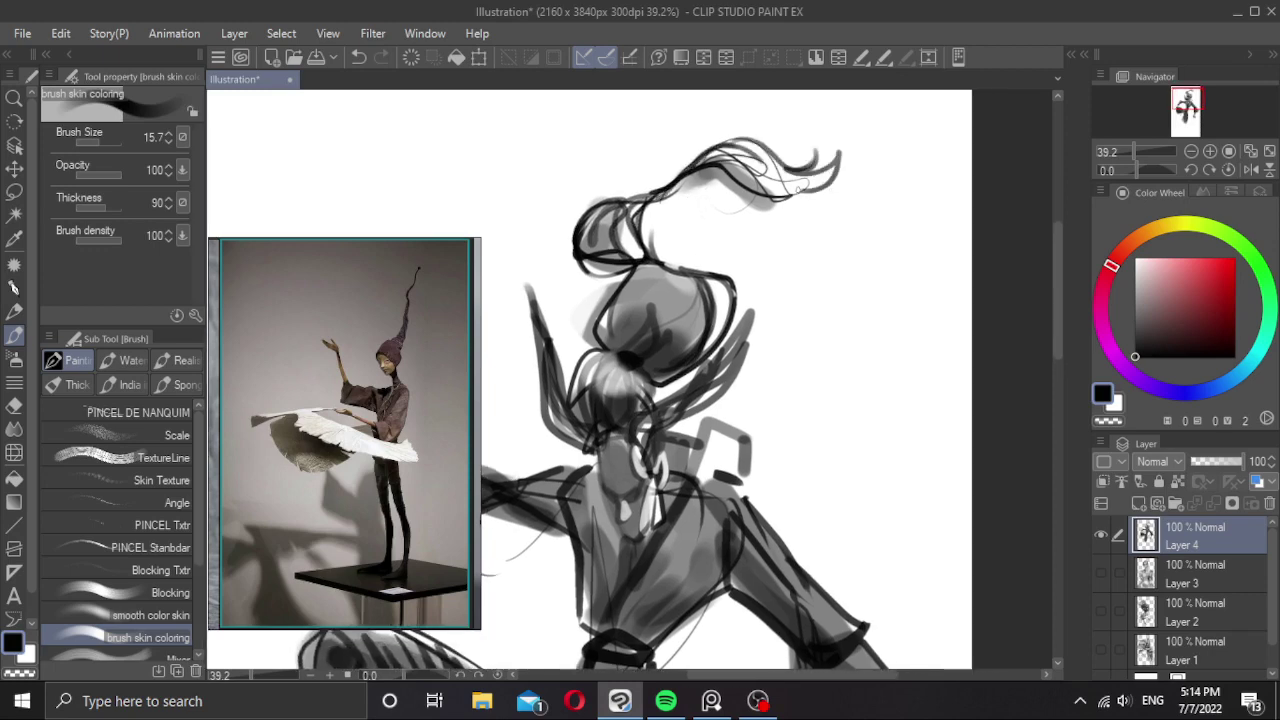
pyautogui.press(']')
pyautogui.press(']')
pyautogui.moveTo(724, 156)
pyautogui.mouseDown()
pyautogui.moveTo(803, 188)
pyautogui.moveTo(797, 178)
pyautogui.mouseUp()
# Carve light streaks into the plume and the small ball using transparent colour at brush size 11.9.
pyautogui.press('c')
pyautogui.moveTo(825, 180)
pyautogui.mouseDown()
pyautogui.moveTo(788, 169)
pyautogui.moveTo(782, 195)
pyautogui.mouseUp()
pyautogui.moveTo(820, 182)
pyautogui.mouseDown()
pyautogui.moveTo(769, 151)
pyautogui.moveTo(723, 153)
pyautogui.moveTo(786, 174)
pyautogui.mouseUp()
pyautogui.moveTo(718, 144); pyautogui.dragTo(787, 178)
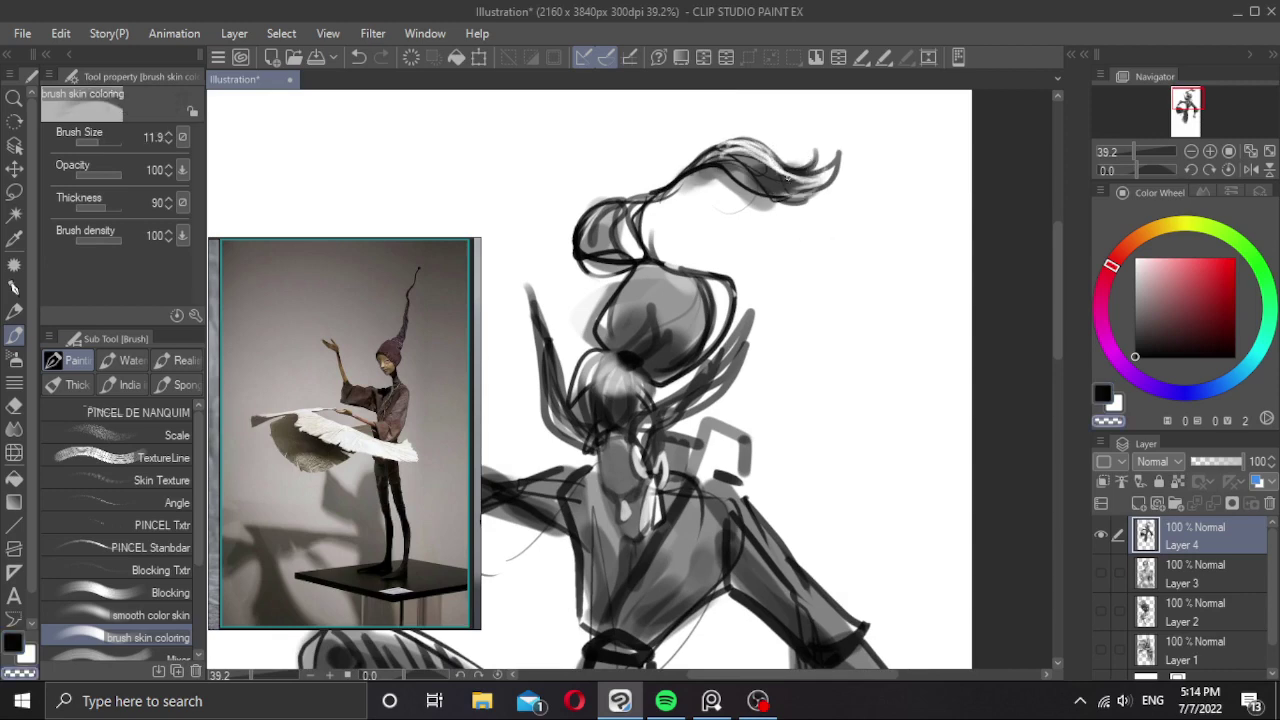
pyautogui.moveTo(623, 232); pyautogui.dragTo(636, 202)
pyautogui.moveTo(819, 190)
pyautogui.mouseDown()
pyautogui.moveTo(760, 187)
pyautogui.moveTo(770, 190)
pyautogui.mouseUp()
# Erase highlights along the top of the round ball and clean its edge at brush size 21.5.
pyautogui.moveTo(750, 236); pyautogui.dragTo(679, 274)
pyautogui.moveTo(665, 277); pyautogui.dragTo(672, 277)
pyautogui.moveTo(666, 265)
pyautogui.mouseDown()
pyautogui.moveTo(657, 279)
pyautogui.moveTo(681, 281)
pyautogui.mouseUp()
pyautogui.moveTo(688, 269)
pyautogui.mouseDown()
pyautogui.moveTo(724, 307)
pyautogui.moveTo(690, 271)
pyautogui.mouseUp()
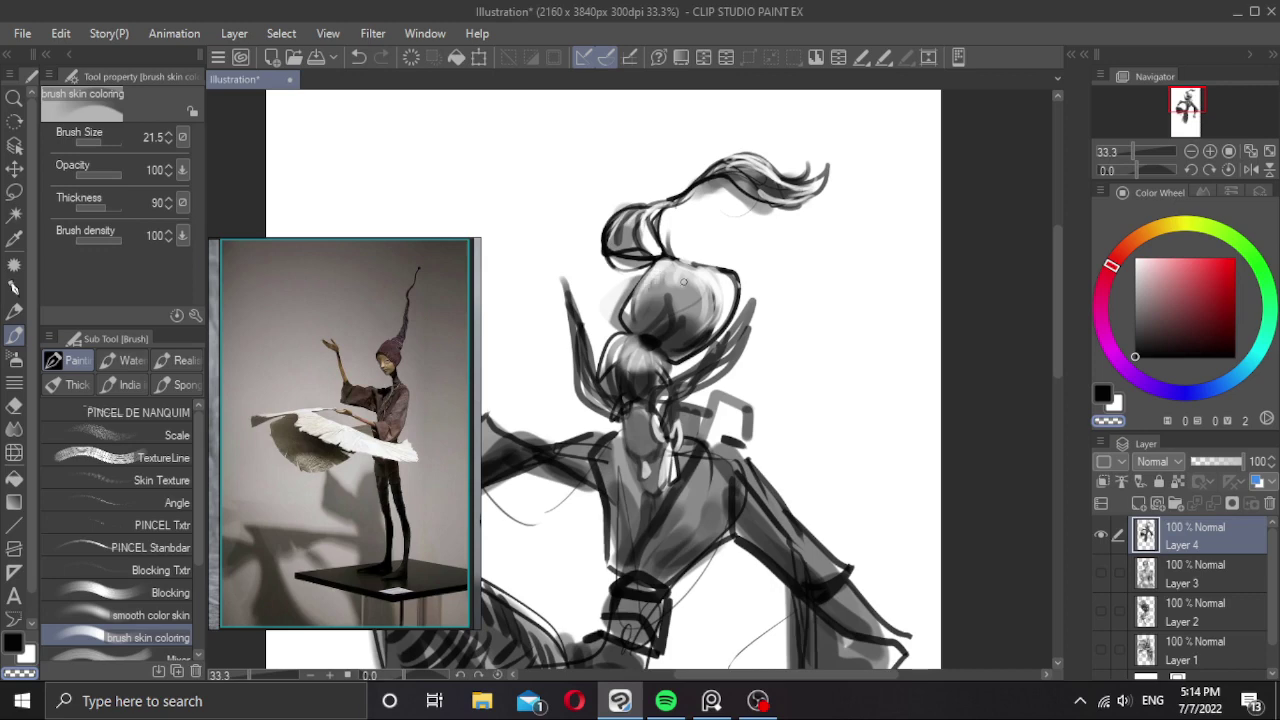
# Darken the cap with sampled dark grey at brush size 37, leaving a soft highlight near the knot.
pyautogui.scroll(-4, 684, 284)
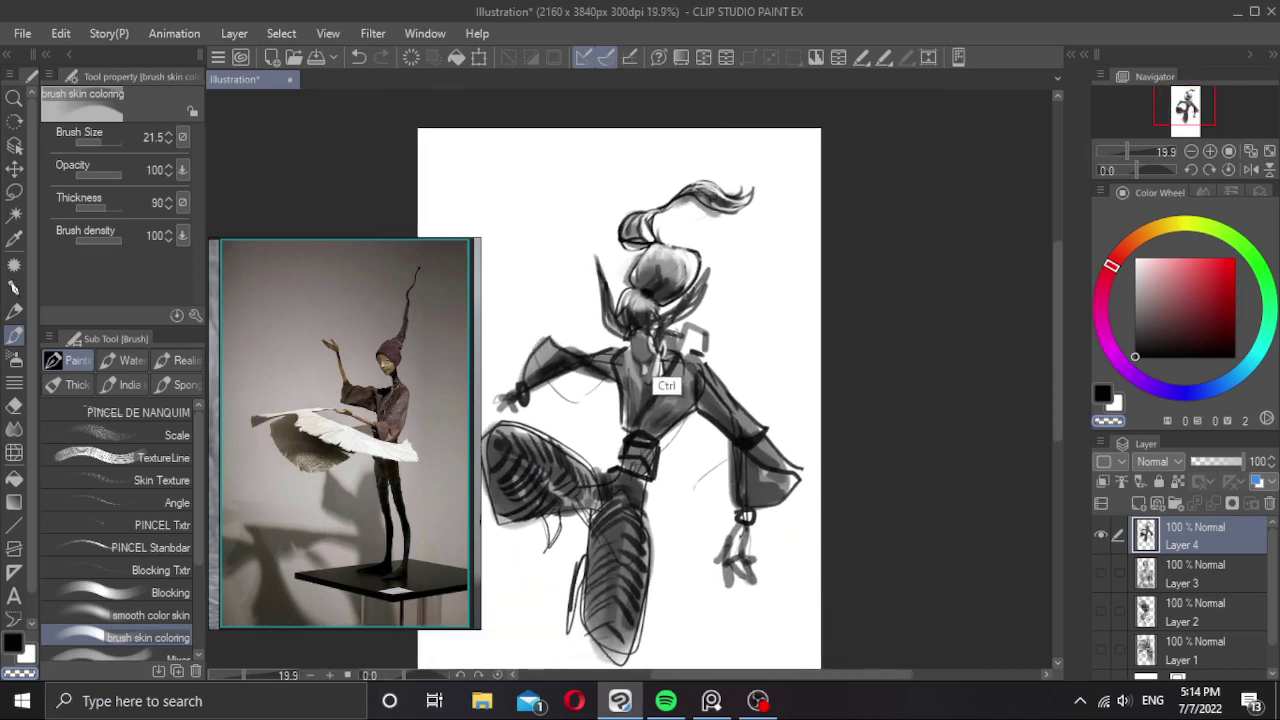
pyautogui.scroll(3, 666, 384)
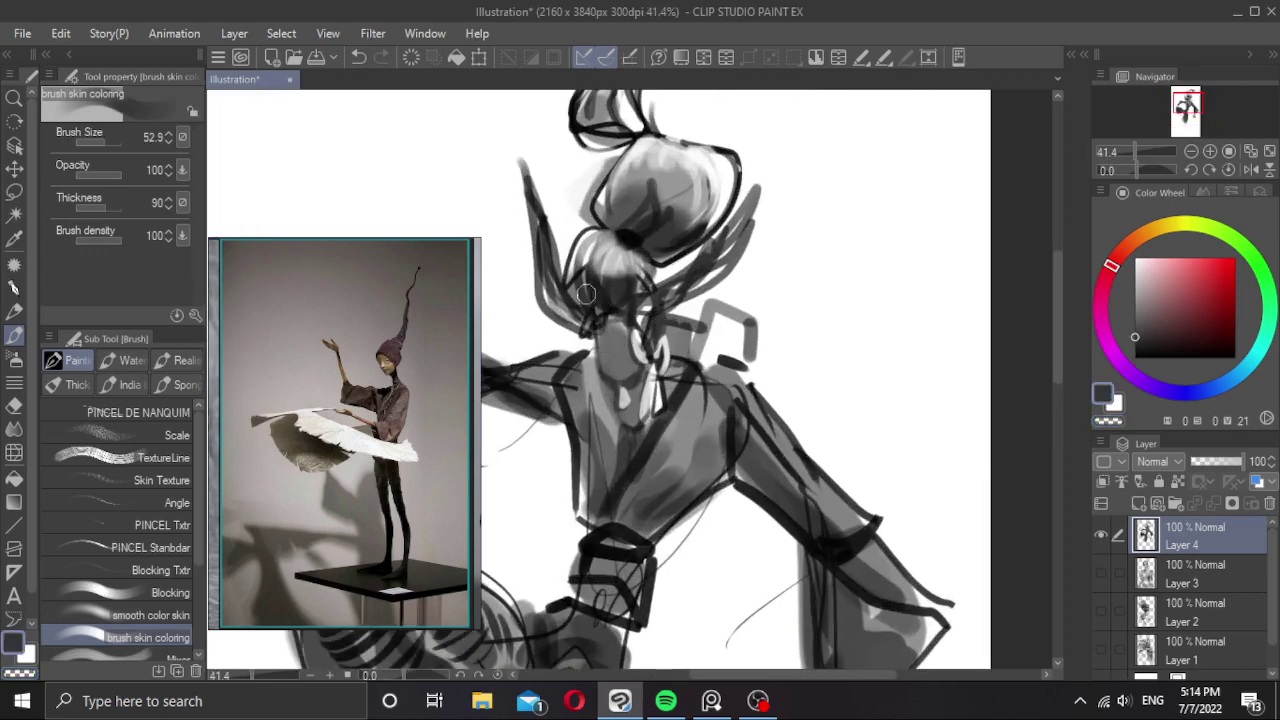
pyautogui.moveTo(586, 294)
pyautogui.mouseDown()
pyautogui.moveTo(592, 242)
pyautogui.moveTo(642, 272)
pyautogui.moveTo(630, 288)
pyautogui.moveTo(586, 256)
pyautogui.moveTo(615, 241)
pyautogui.moveTo(626, 253)
pyautogui.mouseUp()
pyautogui.hotkey('ctrl', 'z')
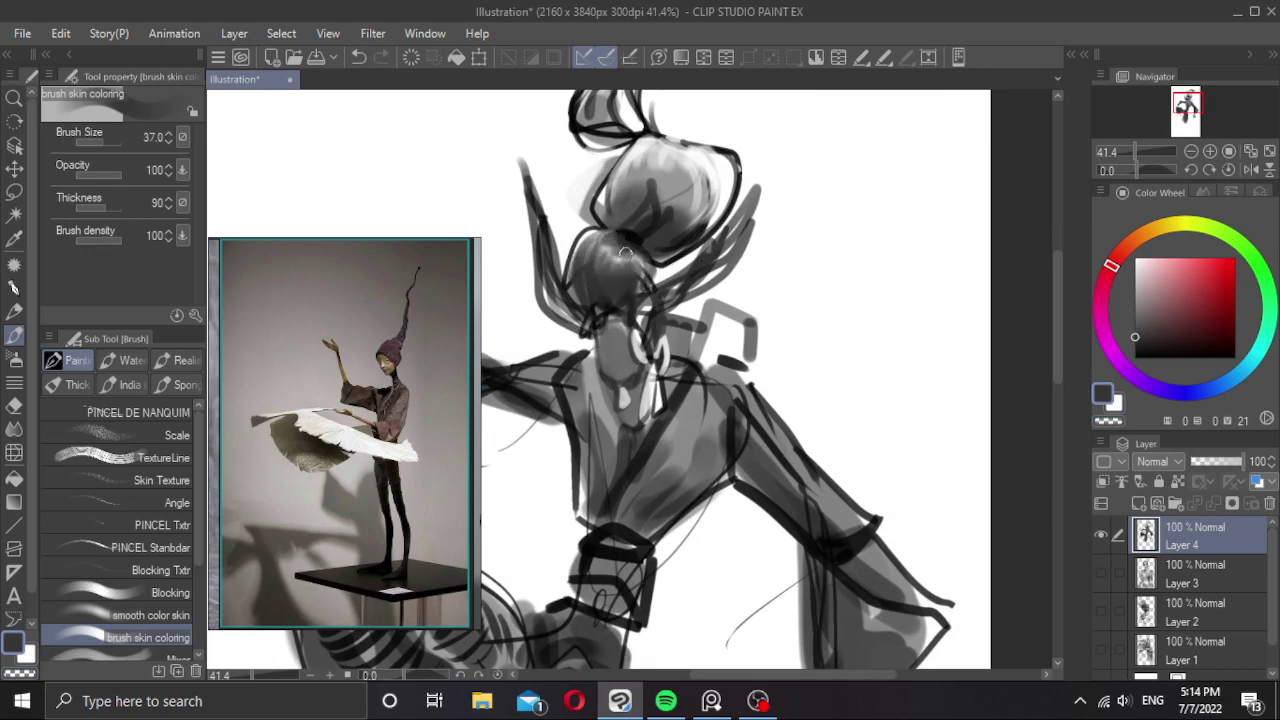
pyautogui.keyDown('alt'); pyautogui.click(641, 256); pyautogui.keyUp('alt')
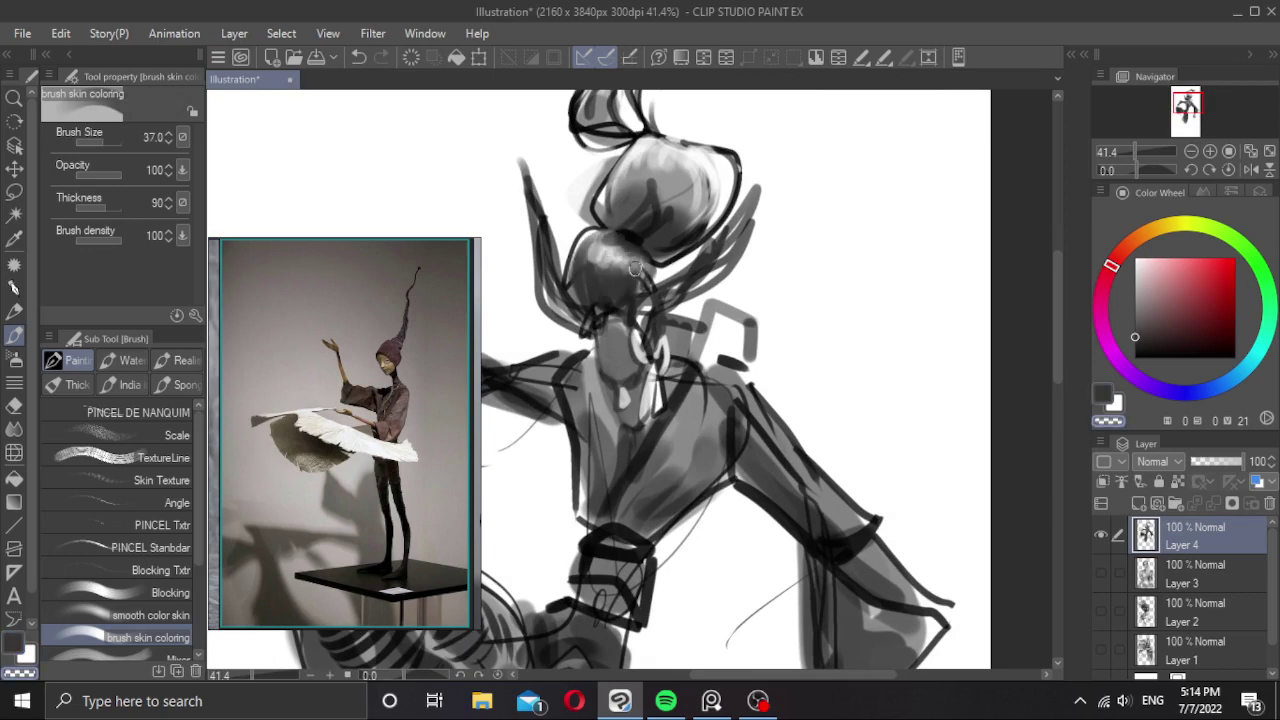
pyautogui.keyDown('alt'); pyautogui.click(600, 258); pyautogui.keyUp('alt')
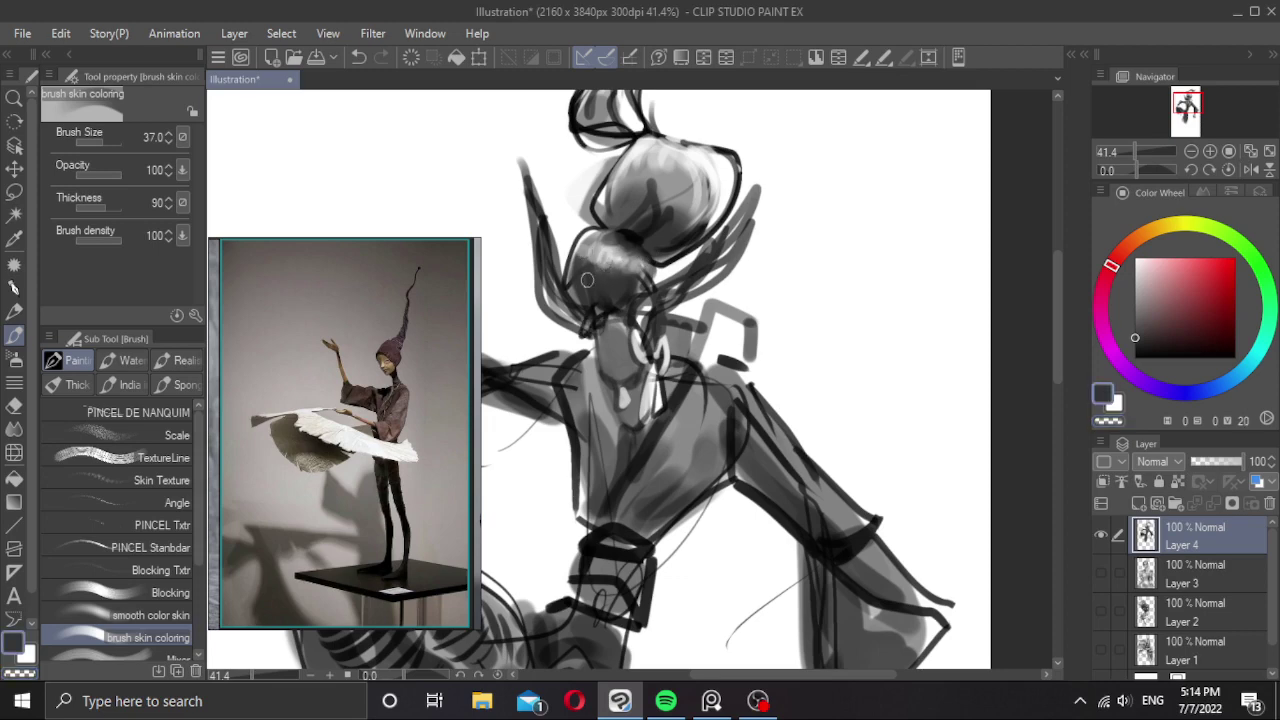
pyautogui.moveTo(631, 281)
pyautogui.mouseDown()
pyautogui.moveTo(650, 258)
pyautogui.moveTo(616, 275)
pyautogui.moveTo(652, 279)
pyautogui.mouseUp()
pyautogui.press(']')
pyautogui.press(']')
pyautogui.scroll(-5, 652, 283)
pyautogui.scroll(3, 650, 297)
# Erase the cap's outer side and the grey around the knot using transparent colour at brush size 25.4.
pyautogui.press('c')
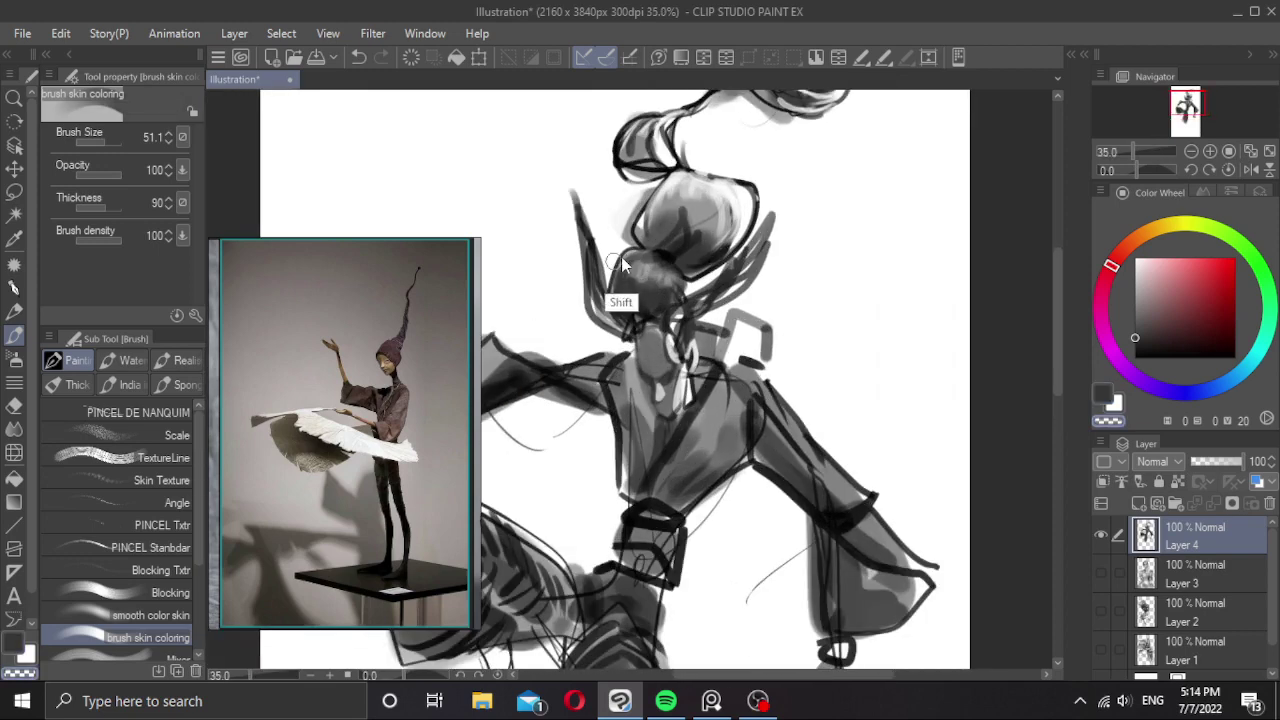
pyautogui.press('[')
pyautogui.press('[')
pyautogui.press('[')
pyautogui.hotkey('ctrl', 'z')
pyautogui.press('[')
pyautogui.press('[')
pyautogui.press('[')
pyautogui.press('[')
pyautogui.press('[')
pyautogui.press('[')
pyautogui.press('[')
pyautogui.press('[')
pyautogui.press('[')
pyautogui.press('[')
pyautogui.press('[')
pyautogui.press('[')
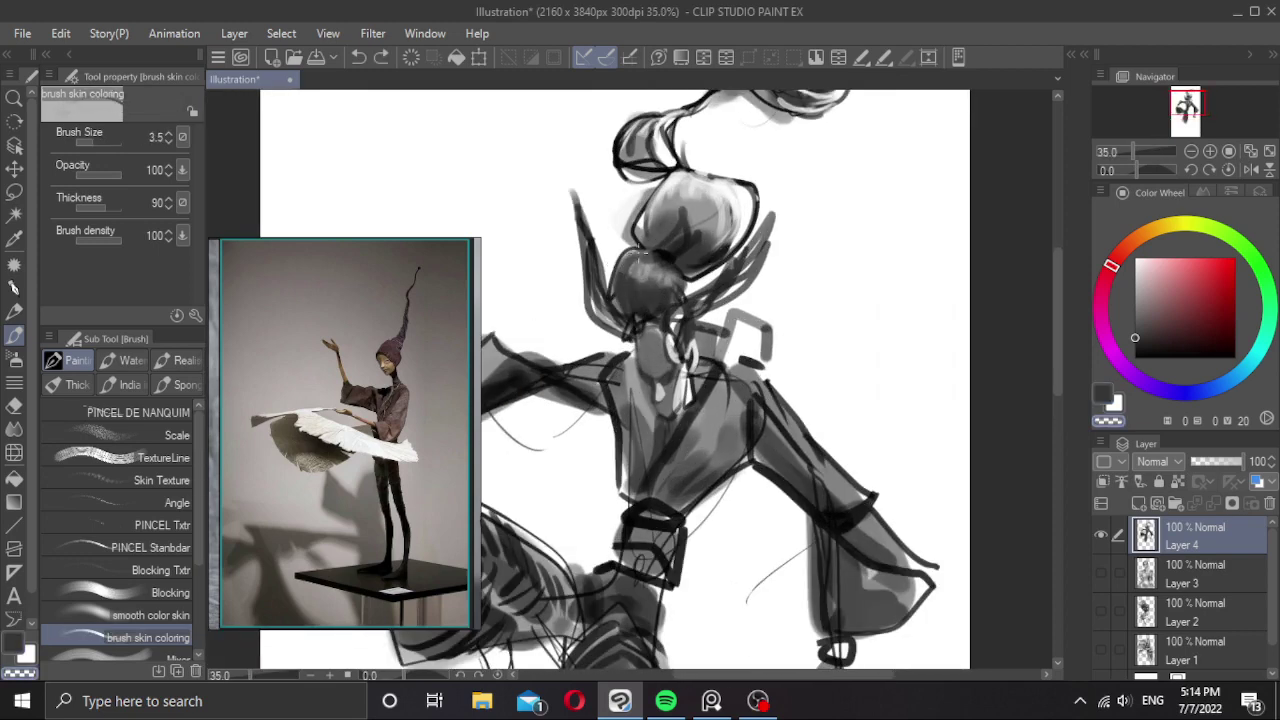
pyautogui.press(']')
pyautogui.press(']')
pyautogui.press(']')
pyautogui.press(']')
pyautogui.press(']')
pyautogui.press(']')
pyautogui.press(']')
pyautogui.press(']')
pyautogui.press(']')
pyautogui.moveTo(643, 194)
pyautogui.mouseDown()
pyautogui.moveTo(629, 236)
pyautogui.moveTo(648, 248)
pyautogui.mouseUp()
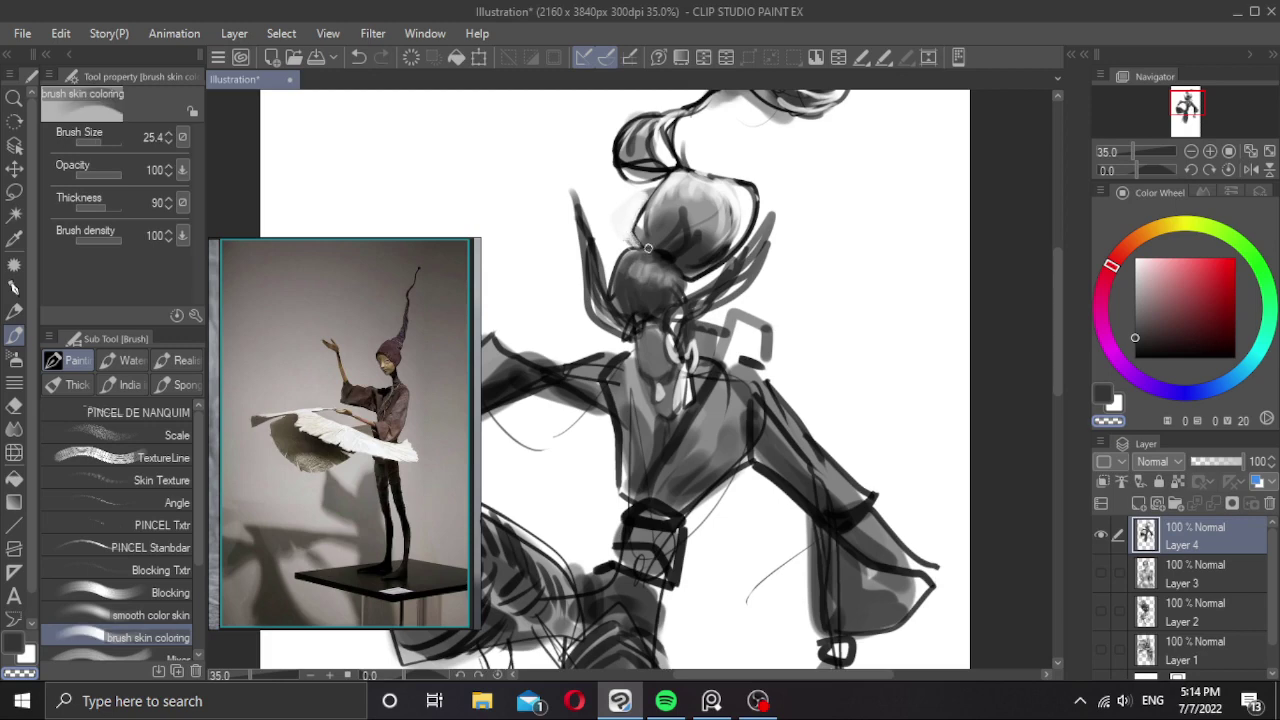
pyautogui.moveTo(620, 304)
pyautogui.mouseDown()
pyautogui.moveTo(614, 276)
pyautogui.moveTo(625, 308)
pyautogui.mouseUp()
pyautogui.hotkey('ctrl', 'z')
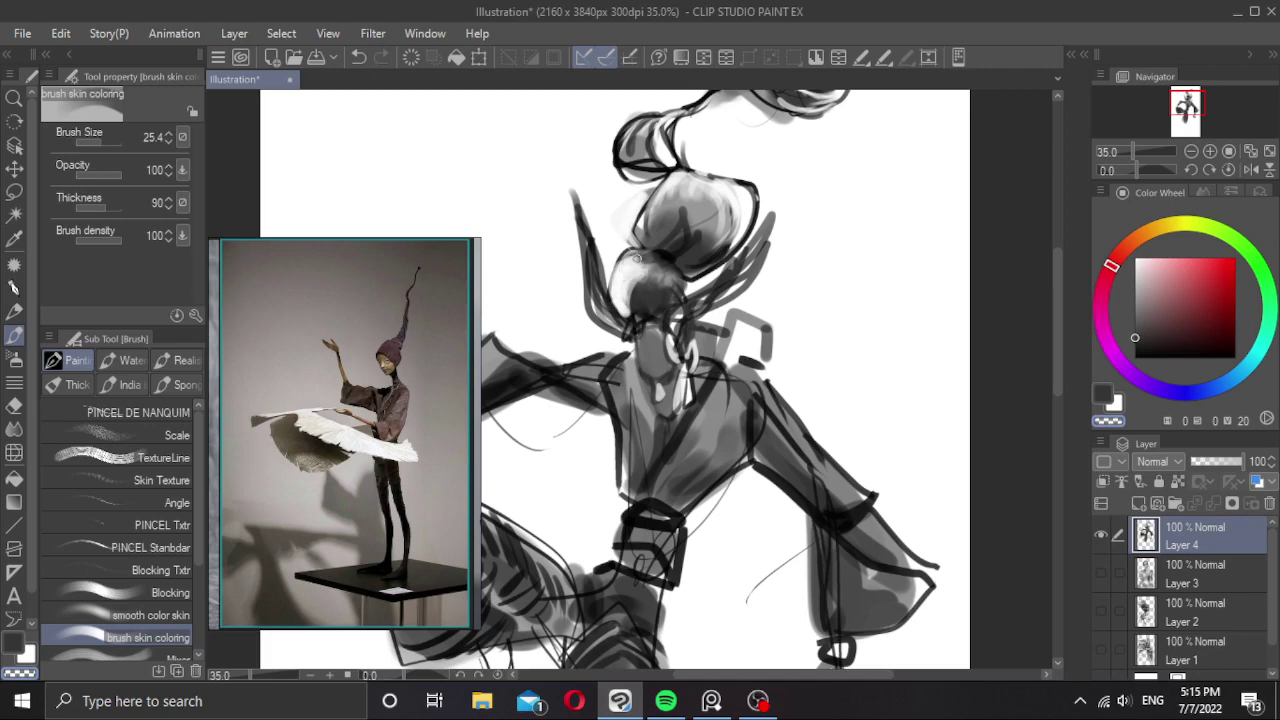
pyautogui.moveTo(623, 271); pyautogui.dragTo(667, 269)
# Redraw the cap as a smaller rounded shape with sampled dark tones at brush size 15.8.
pyautogui.keyDown('alt'); pyautogui.click(671, 248); pyautogui.keyUp('alt')
pyautogui.moveTo(630, 314); pyautogui.dragTo(682, 266)
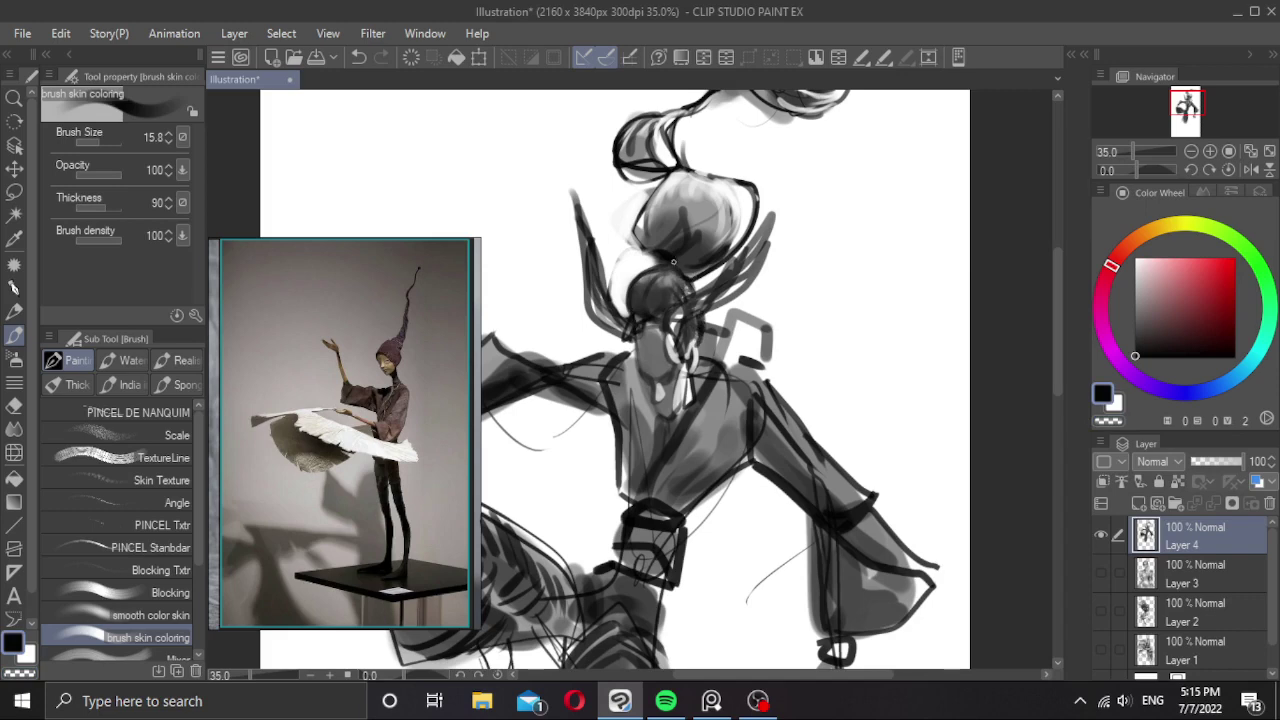
pyautogui.moveTo(674, 262)
pyautogui.mouseDown()
pyautogui.moveTo(702, 294)
pyautogui.moveTo(630, 300)
pyautogui.moveTo(664, 270)
pyautogui.moveTo(642, 284)
pyautogui.moveTo(691, 278)
pyautogui.mouseUp()
pyautogui.hotkey('ctrl', 'z')
pyautogui.press('c')
pyautogui.keyDown('alt'); pyautogui.click(656, 299); pyautogui.keyUp('alt')
pyautogui.keyDown('alt'); pyautogui.click(673, 263); pyautogui.keyUp('alt')
# Strengthen the round ball's outer contour and the dark strands beside the face in near-black.
pyautogui.scroll(-2, 697, 261)
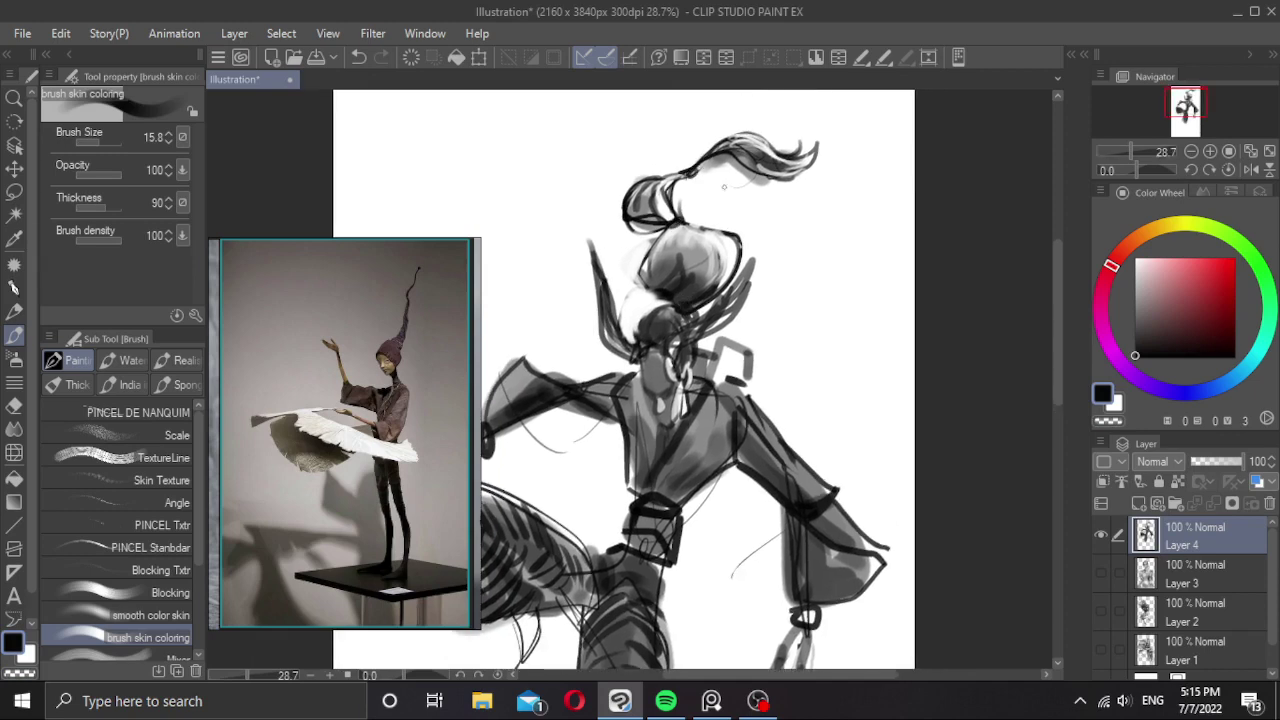
pyautogui.moveTo(733, 211); pyautogui.dragTo(725, 285)
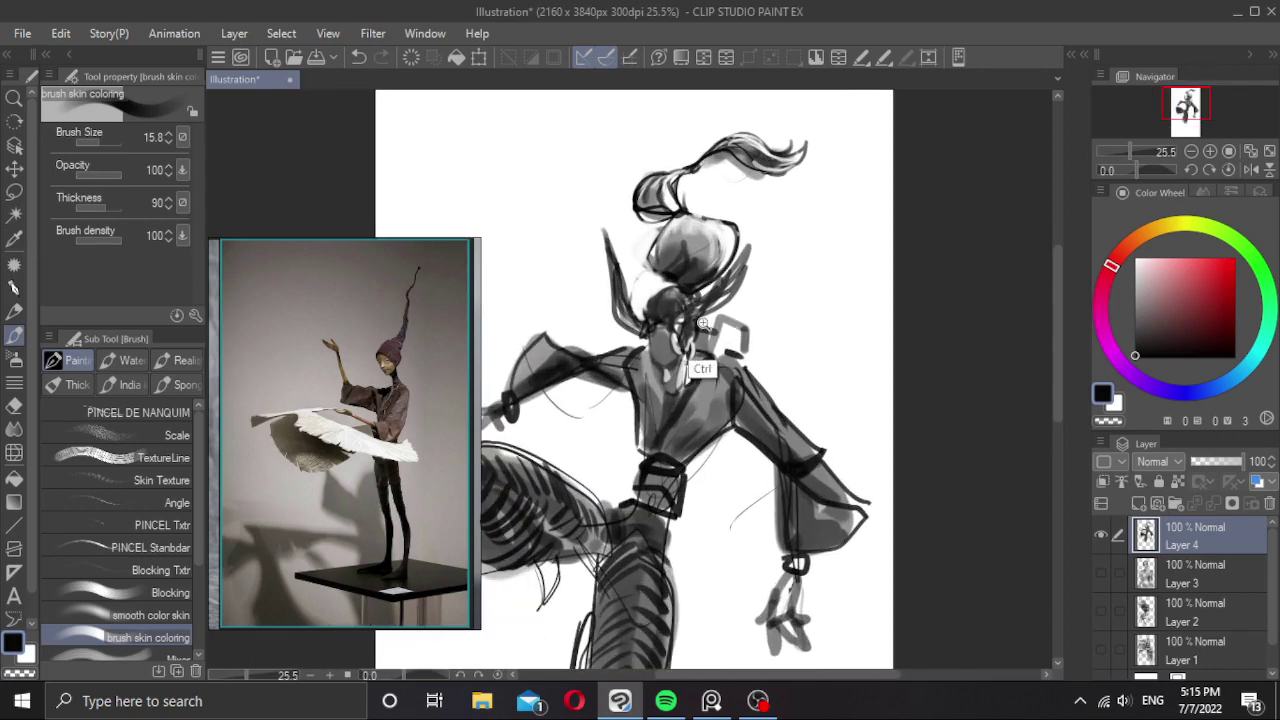
pyautogui.scroll(3, 703, 323)
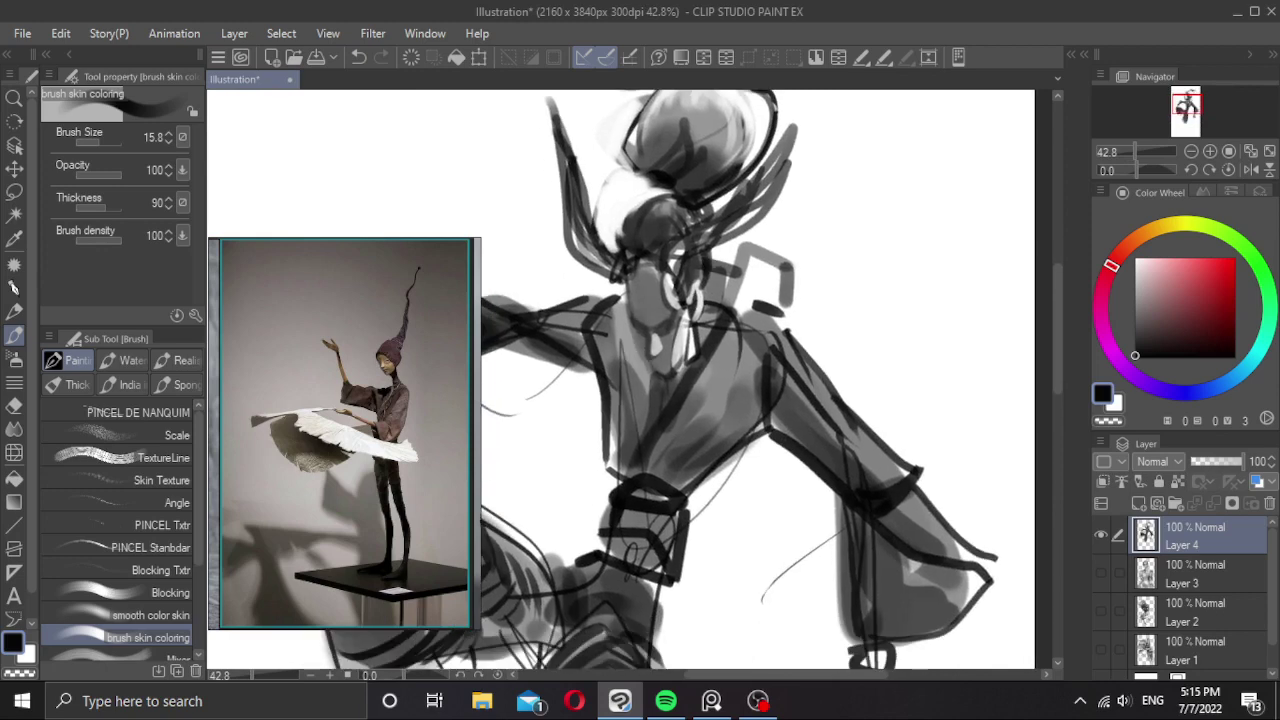
pyautogui.scroll(1, 698, 318)
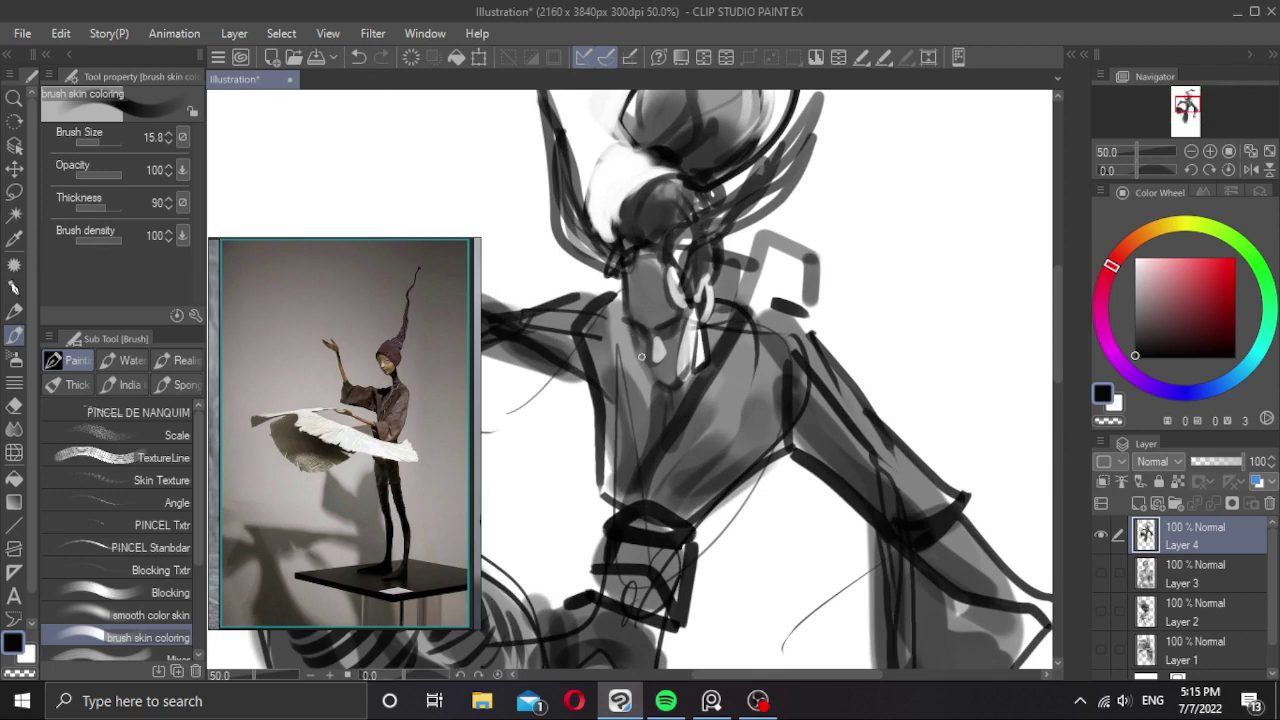
# Draw the mouth below the nose in near-black at brush size 8.9.
pyautogui.moveTo(637, 351); pyautogui.dragTo(663, 381)
pyautogui.hotkey('ctrl', 'z')
pyautogui.scroll(1, 668, 370)
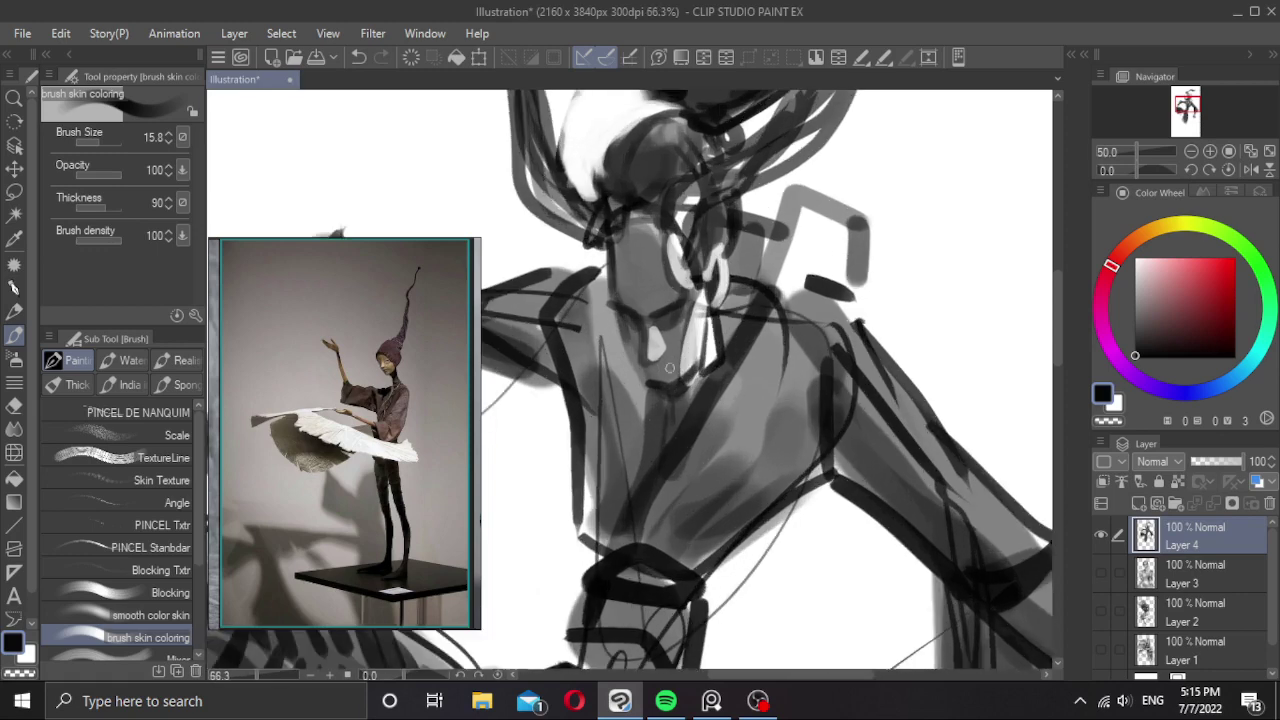
pyautogui.moveTo(668, 370); pyautogui.dragTo(646, 361)
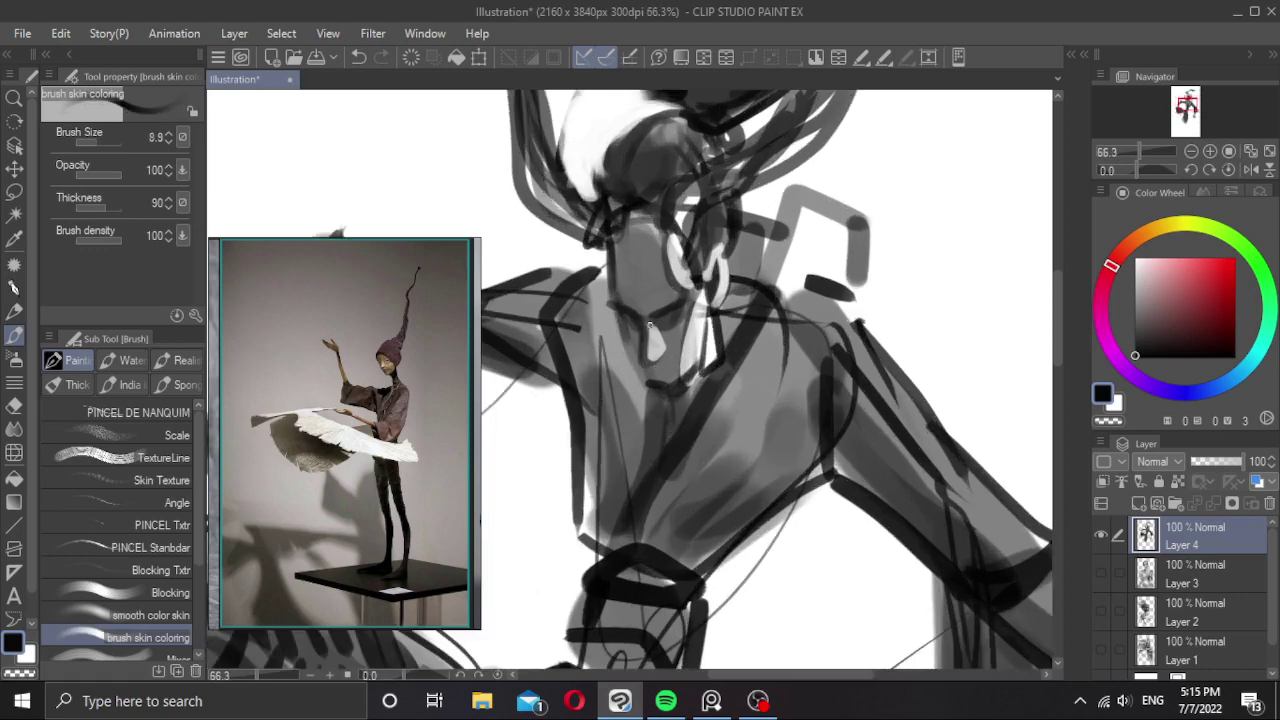
pyautogui.hotkey('ctrl', 'z')
pyautogui.hotkey('ctrl', 'z')
pyautogui.moveTo(651, 366); pyautogui.dragTo(675, 366)
# Shape the lips and chin with sampled light, mid and dark greys at brush size 8.9.
pyautogui.keyDown('alt'); pyautogui.click(670, 368); pyautogui.keyUp('alt')
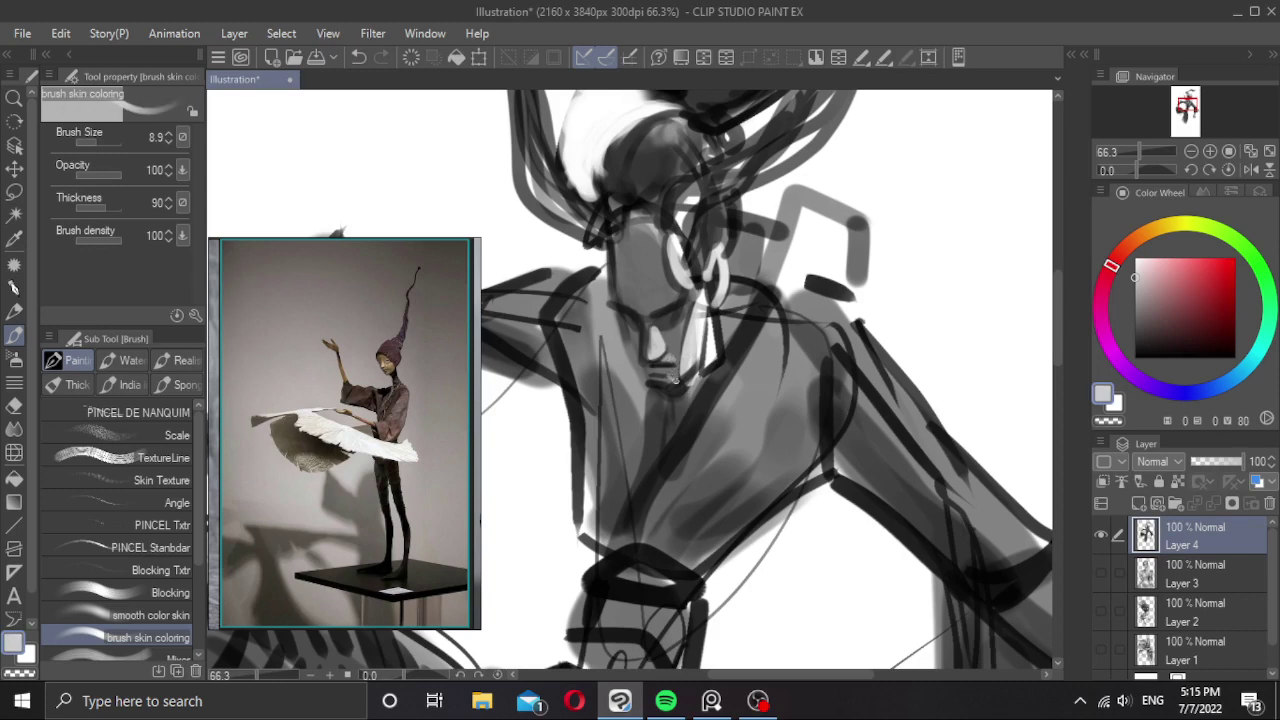
pyautogui.hotkey('ctrl', 'z')
pyautogui.keyDown('alt'); pyautogui.click(668, 388); pyautogui.keyUp('alt')
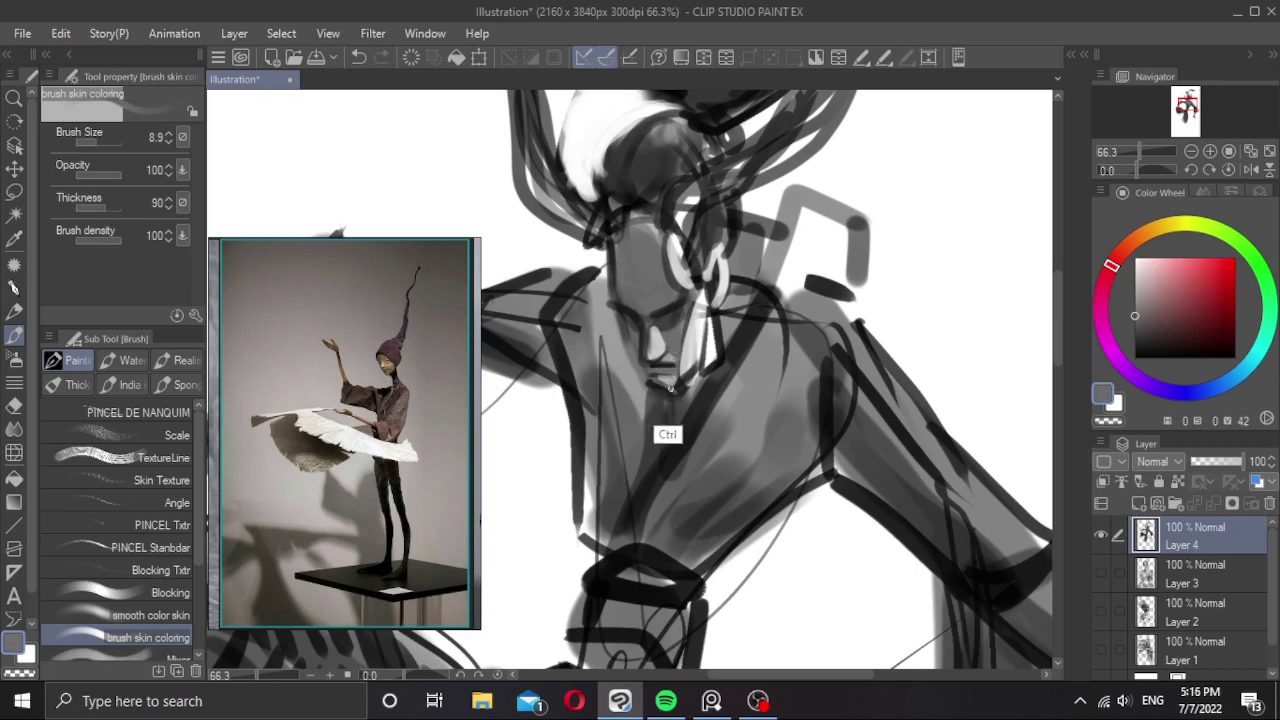
pyautogui.hotkey('ctrl', 'z')
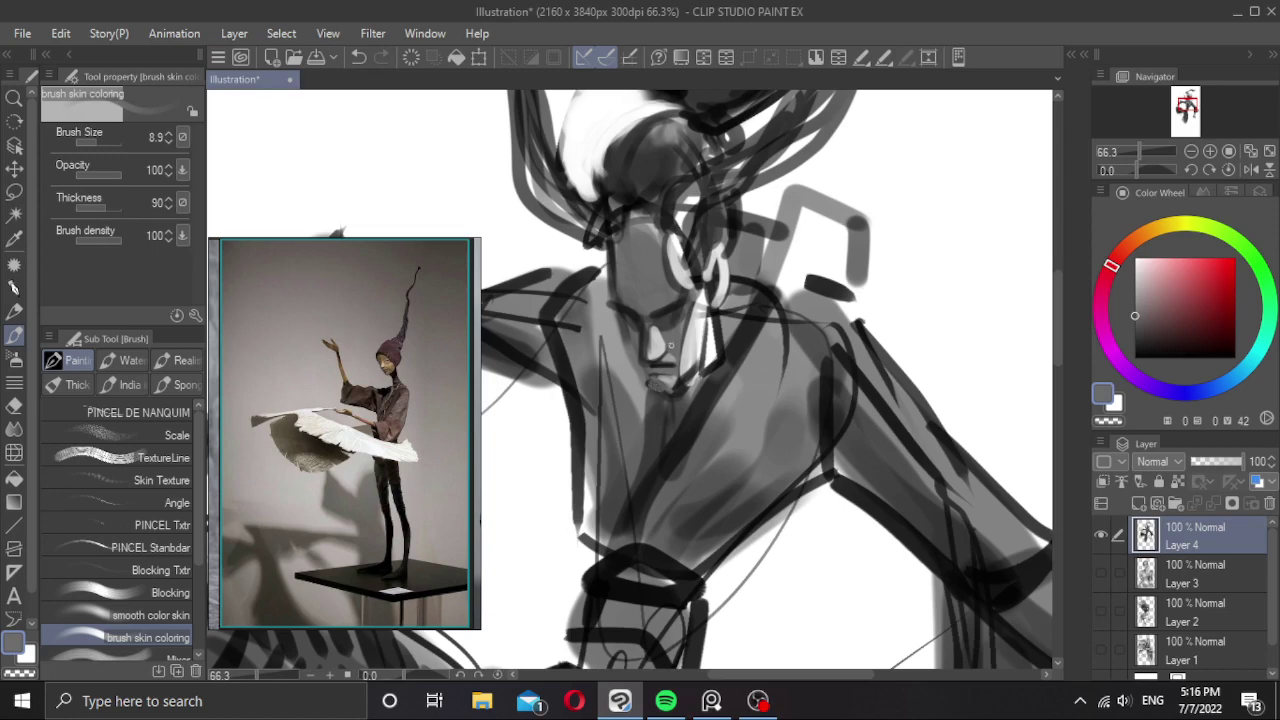
pyautogui.keyDown('alt'); pyautogui.click(667, 358); pyautogui.keyUp('alt')
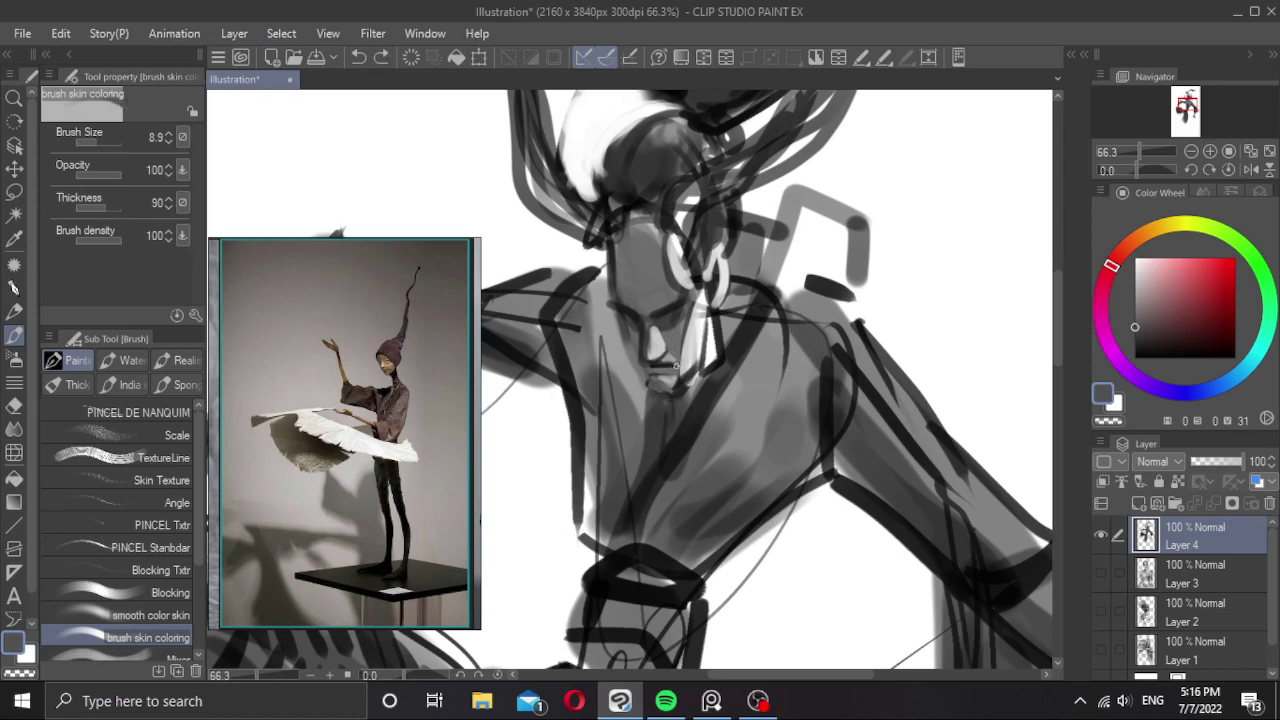
pyautogui.hotkey('ctrl', 'z')
# Brighten the lit cheek and jaw edge with sampled greys and white at brush size 13.9.
pyautogui.keyDown('alt'); pyautogui.click(678, 346); pyautogui.keyUp('alt')
pyautogui.moveTo(687, 336); pyautogui.dragTo(683, 371)
pyautogui.hotkey('ctrl', 'z')
pyautogui.press(']')
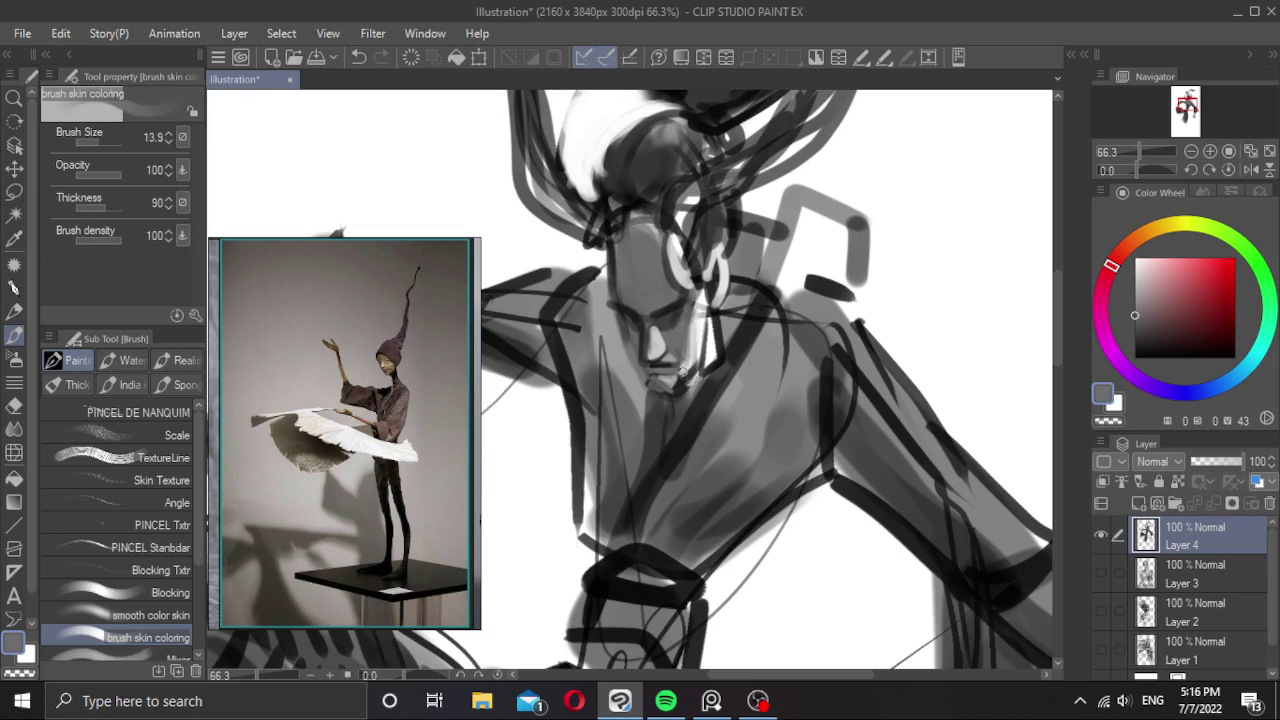
pyautogui.keyDown('alt'); pyautogui.click(694, 394); pyautogui.keyUp('alt')
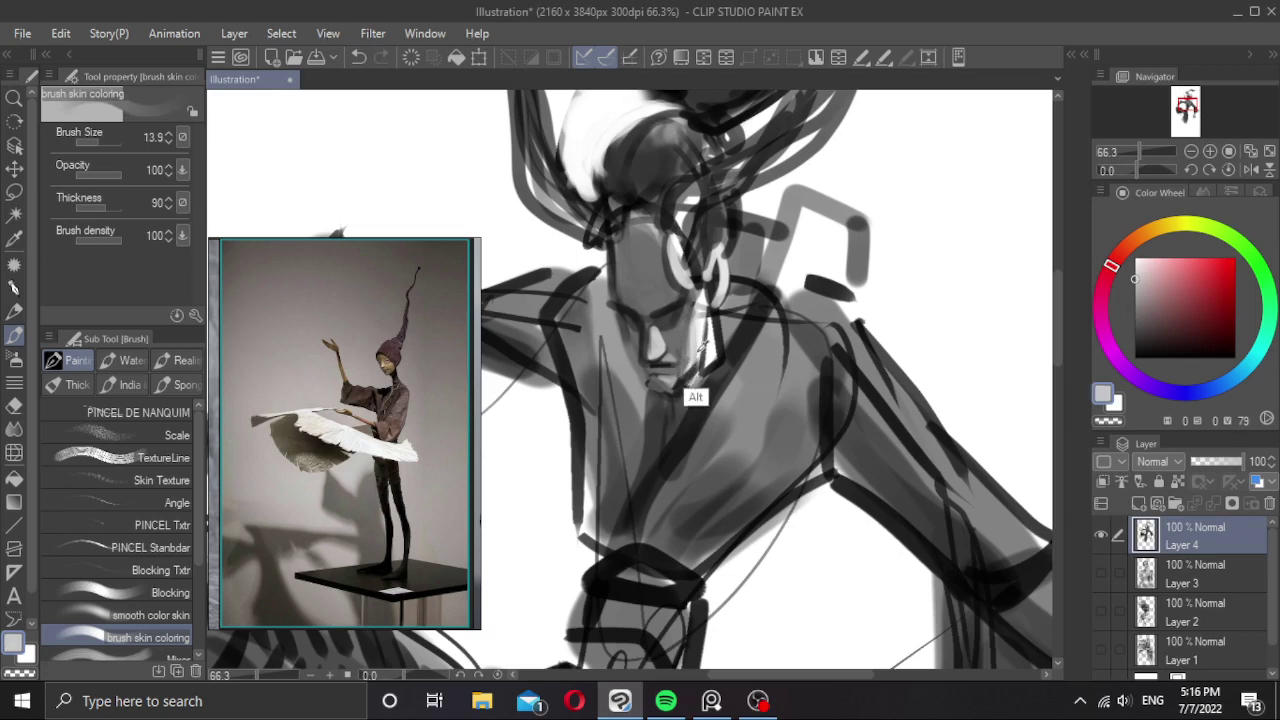
pyautogui.moveTo(706, 316); pyautogui.dragTo(698, 376)
pyautogui.hotkey('ctrl', 'z')
pyautogui.keyDown('alt'); pyautogui.click(838, 236); pyautogui.keyUp('alt')
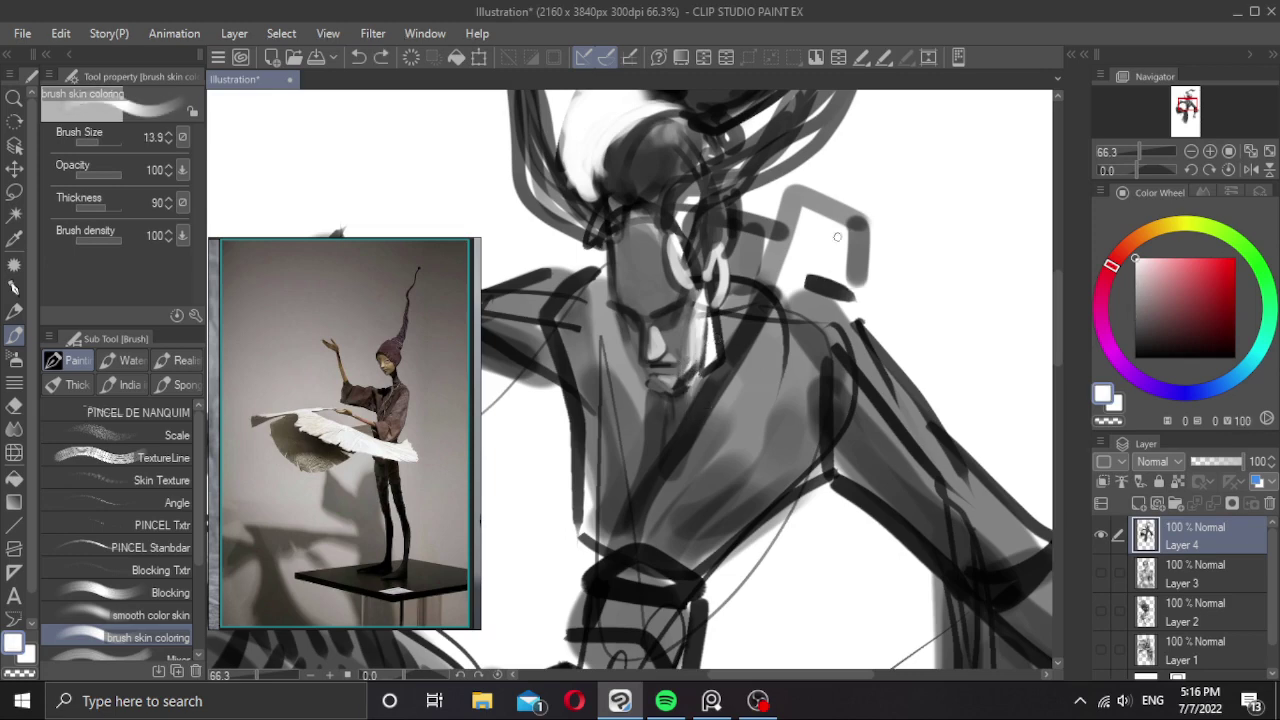
pyautogui.moveTo(705, 308)
pyautogui.mouseDown()
pyautogui.moveTo(694, 377)
pyautogui.moveTo(702, 345)
pyautogui.moveTo(694, 371)
pyautogui.moveTo(671, 381)
pyautogui.moveTo(684, 388)
pyautogui.moveTo(702, 357)
pyautogui.mouseUp()
pyautogui.hotkey('ctrl', 'z')
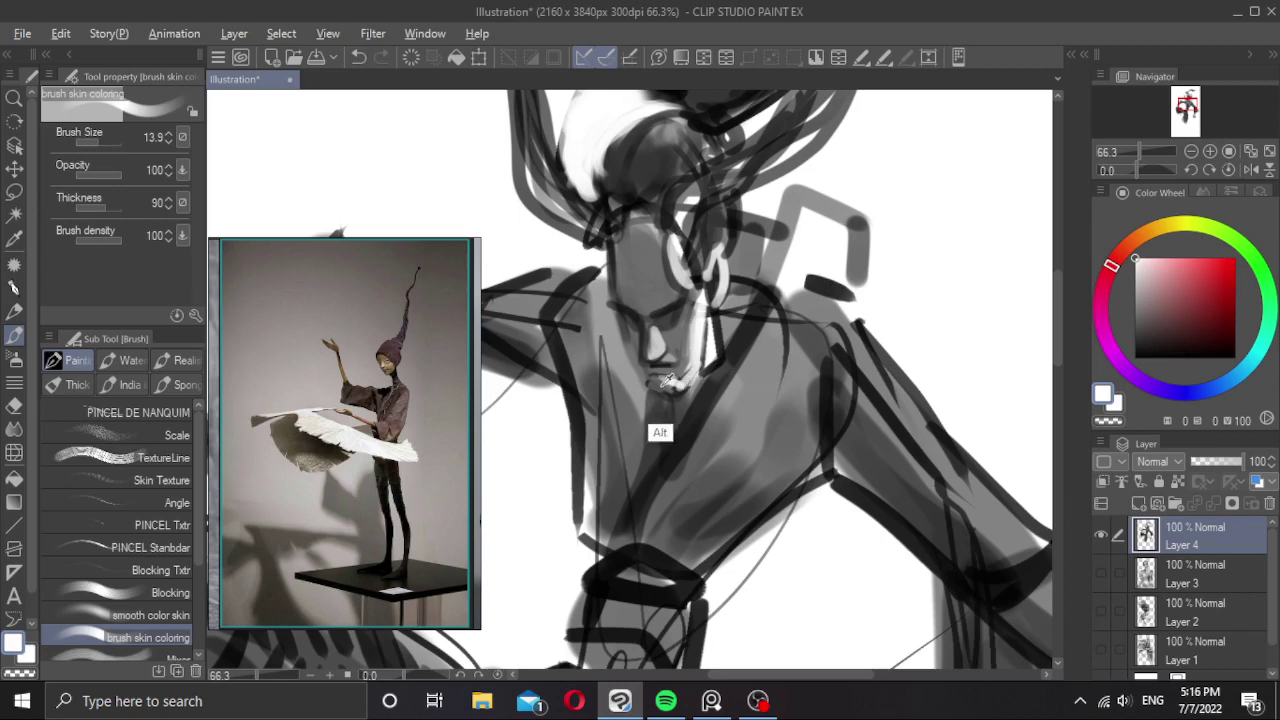
# Outline the chin and the shadowed side of the face in near-black at brush size 12.6.
pyautogui.keyDown('alt'); pyautogui.click(660, 430); pyautogui.keyUp('alt')
pyautogui.scroll(-5, 683, 354)
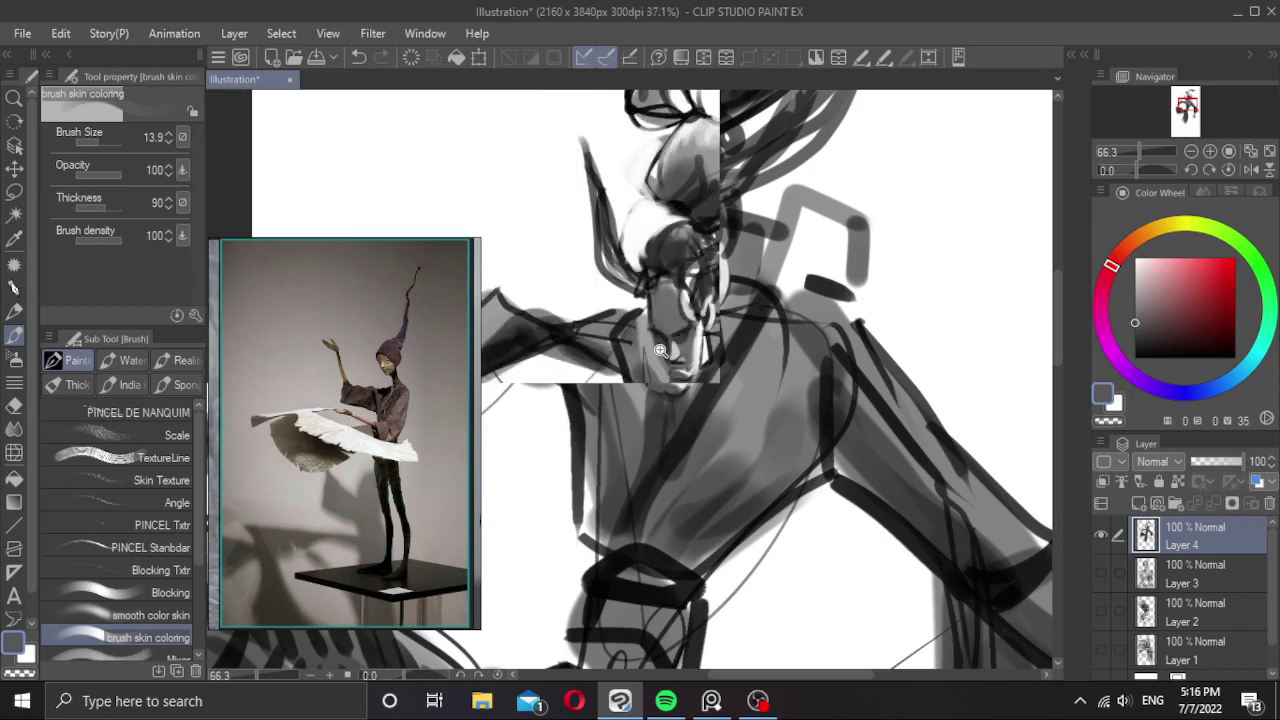
pyautogui.scroll(3, 714, 361)
pyautogui.moveTo(1160, 298); pyautogui.dragTo(1130, 362)
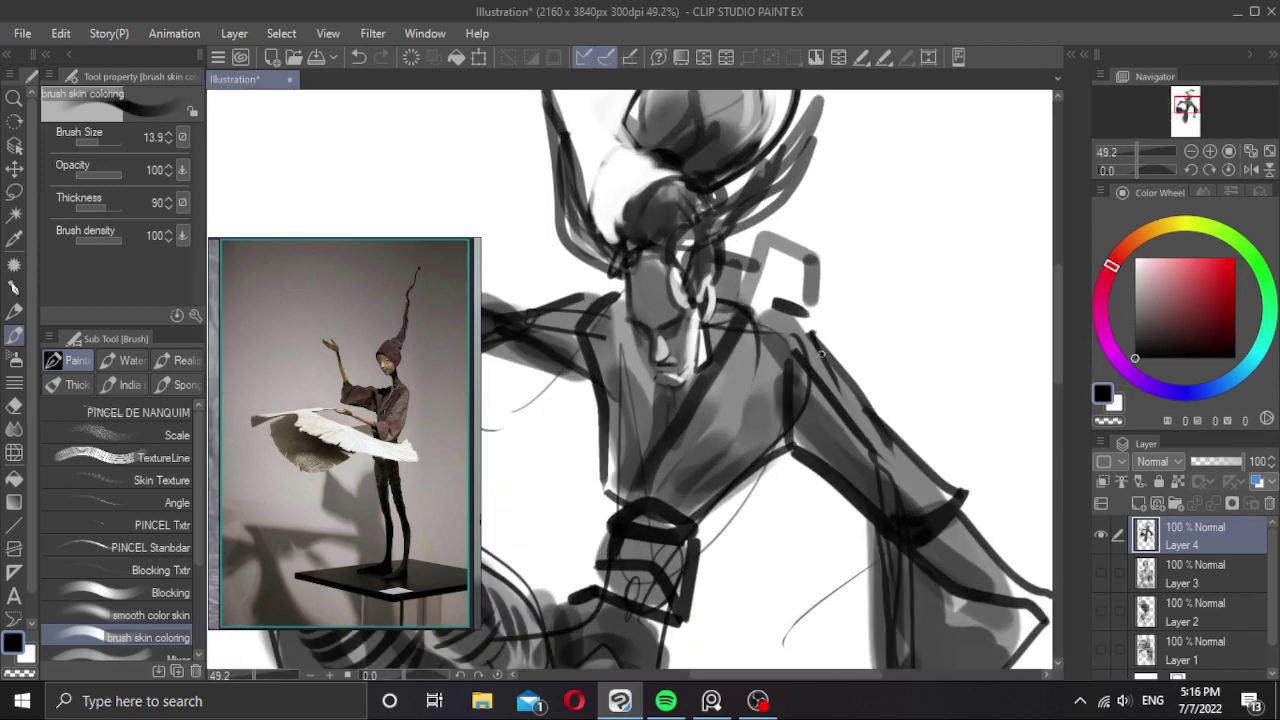
pyautogui.press('[')
pyautogui.moveTo(631, 346); pyautogui.dragTo(638, 343)
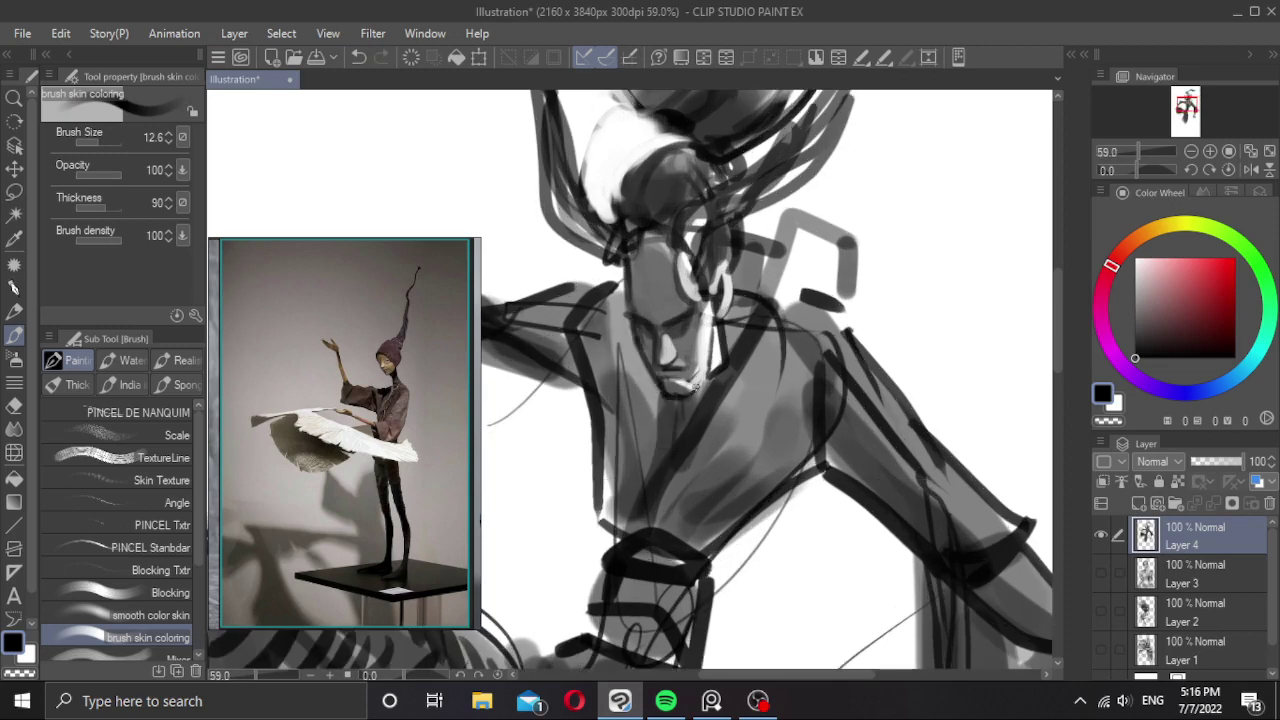
pyautogui.moveTo(683, 396); pyautogui.dragTo(703, 372)
pyautogui.hotkey('ctrl', 'z')
pyautogui.hotkey('ctrl', 'z')
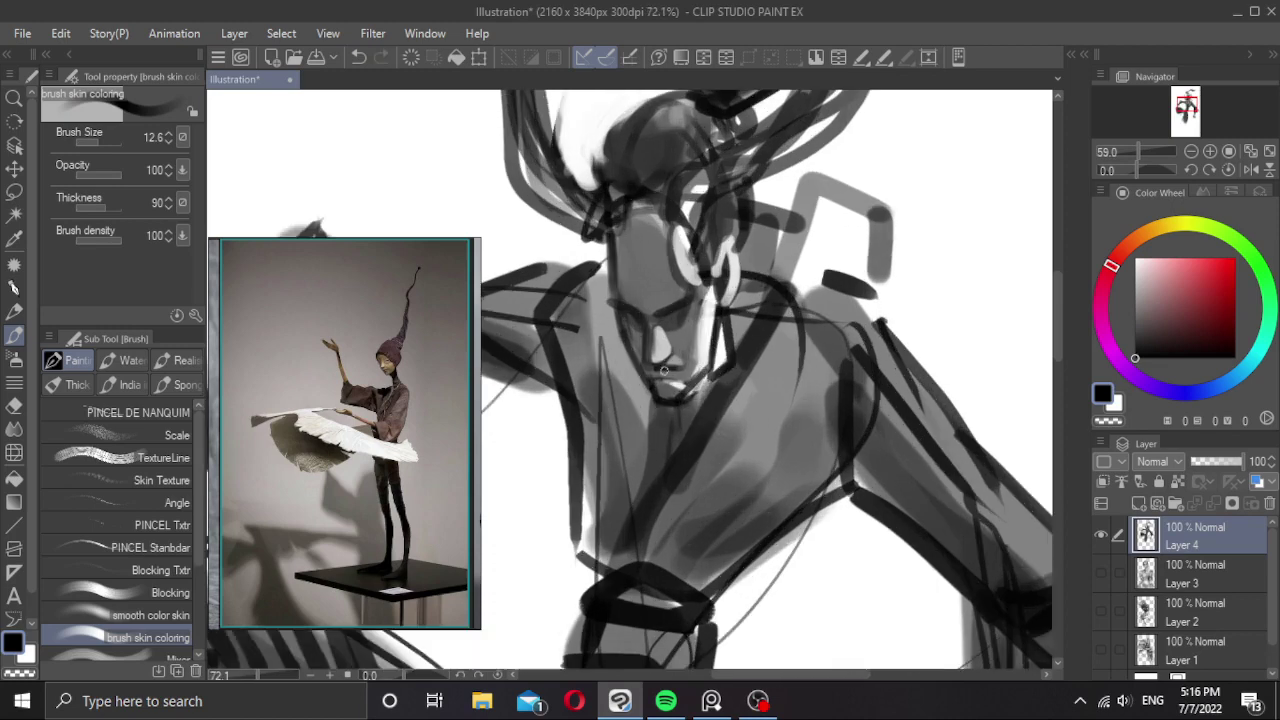
# Darken the eye sockets in near-black, reducing the brush size to 7.2.
pyautogui.scroll(1, 700, 373)
pyautogui.moveTo(624, 310)
pyautogui.mouseDown()
pyautogui.moveTo(641, 323)
pyautogui.moveTo(694, 299)
pyautogui.moveTo(662, 375)
pyautogui.moveTo(675, 368)
pyautogui.mouseUp()
pyautogui.press(']')
pyautogui.press('[')
pyautogui.press('[')
pyautogui.hotkey('ctrl', 'z')
pyautogui.press('c')
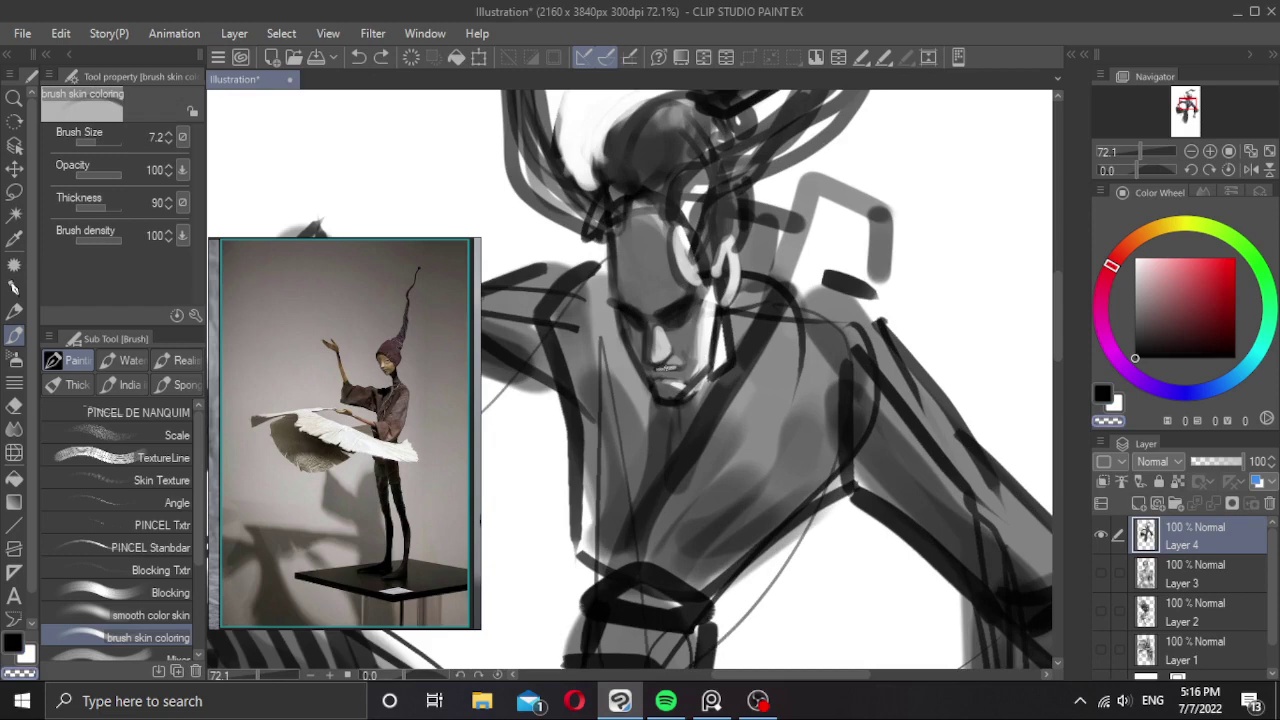
pyautogui.hotkey('ctrl', 'z')
pyautogui.press('c')
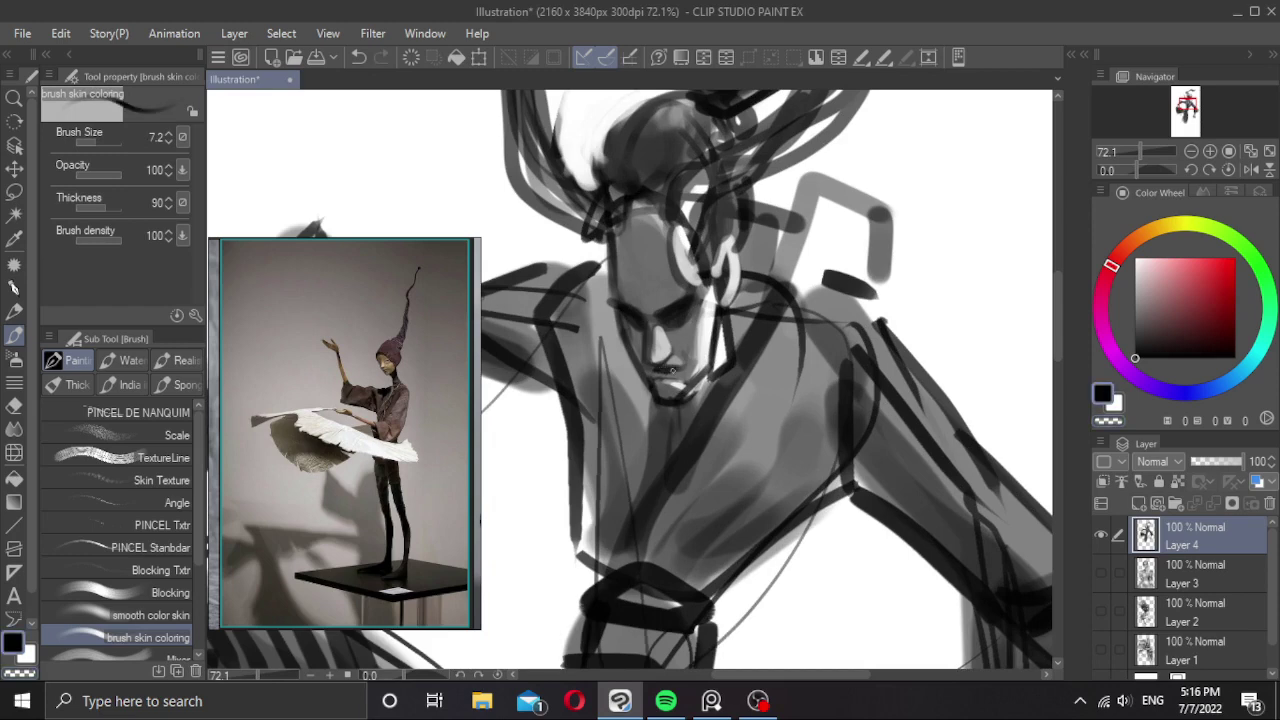
# Redraw the dark line between the lips and the corner of the mouth with a fine near-black brush.
pyautogui.hotkey('ctrl', 'z')
pyautogui.hotkey('ctrl', 'z')
pyautogui.hotkey('ctrl', 'z')
pyautogui.press(']')
pyautogui.hotkey('ctrl', 'z')
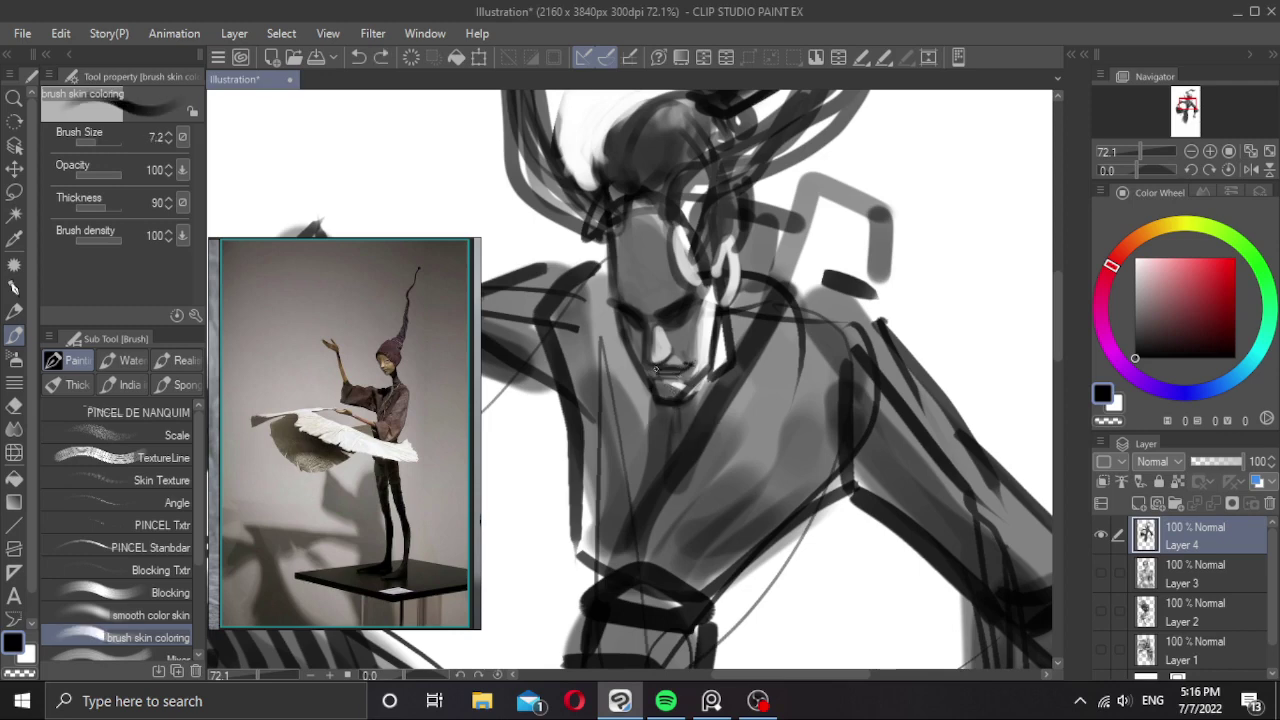
pyautogui.press('[')
pyautogui.moveTo(656, 373)
pyautogui.mouseDown()
pyautogui.moveTo(678, 367)
pyautogui.moveTo(657, 386)
pyautogui.mouseUp()
pyautogui.hotkey('ctrl', 'z')
# Darken the face's shadowed contour at brush size 22.3 and the area around the ear and lit cheek at size 12.5.
pyautogui.press(']')
pyautogui.press(']')
pyautogui.press(']')
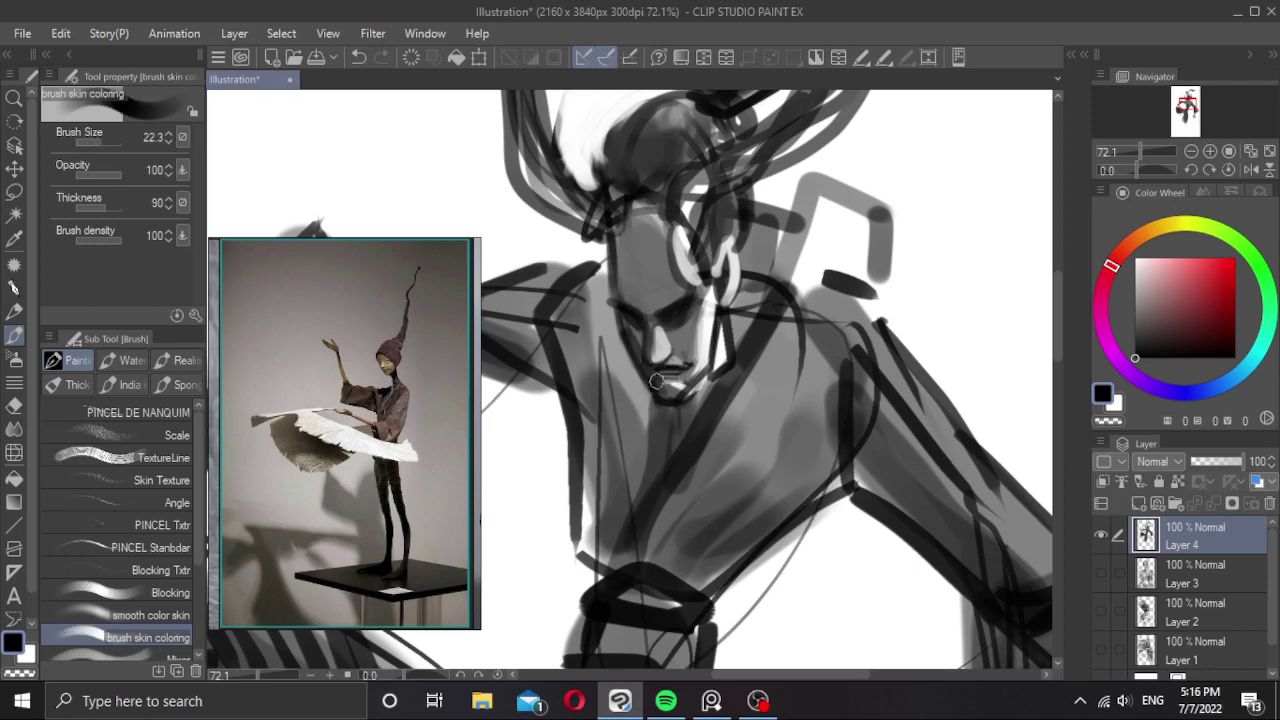
pyautogui.hotkey('ctrl', 'z')
pyautogui.moveTo(629, 339); pyautogui.dragTo(658, 398)
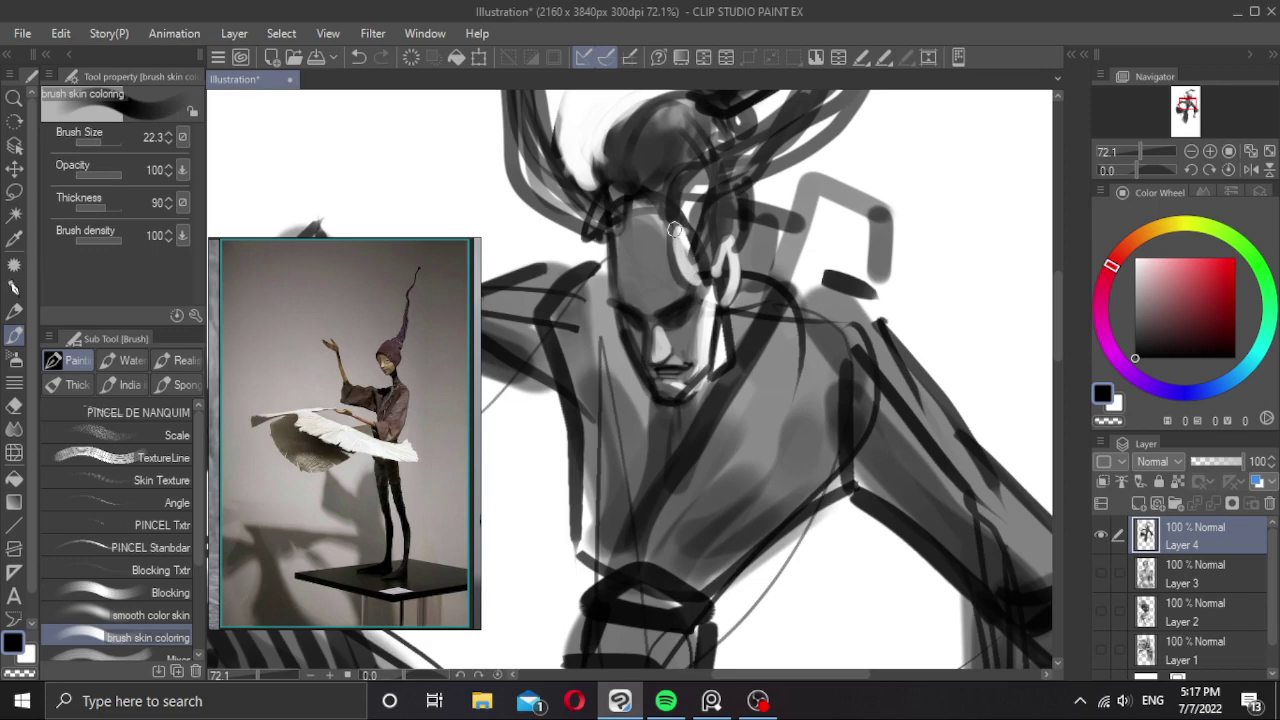
pyautogui.moveTo(676, 230)
pyautogui.mouseDown()
pyautogui.moveTo(719, 293)
pyautogui.moveTo(701, 343)
pyautogui.moveTo(700, 310)
pyautogui.moveTo(698, 374)
pyautogui.mouseUp()
pyautogui.hotkey('ctrl', 'z')
pyautogui.press('[')
pyautogui.press('[')
pyautogui.moveTo(703, 307); pyautogui.dragTo(699, 380)
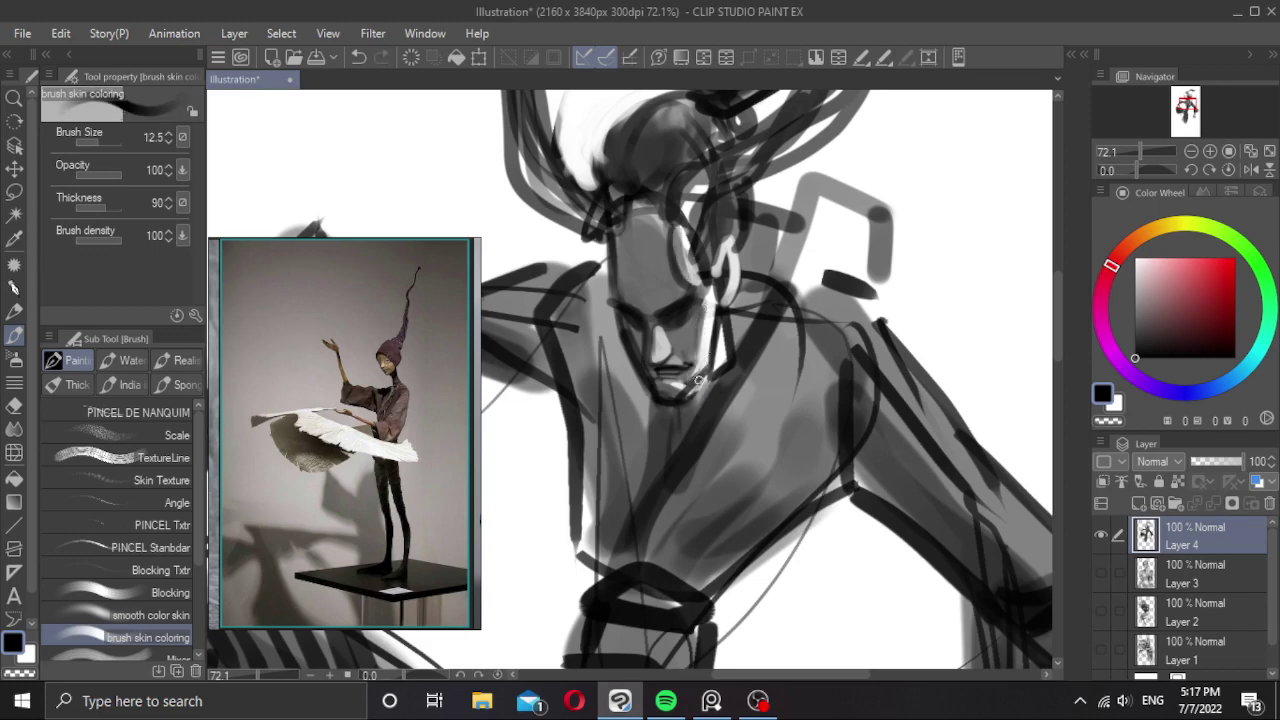
# Add fine white highlights around the eyes and beside the cheek at brush size 2.4.
pyautogui.press('x')
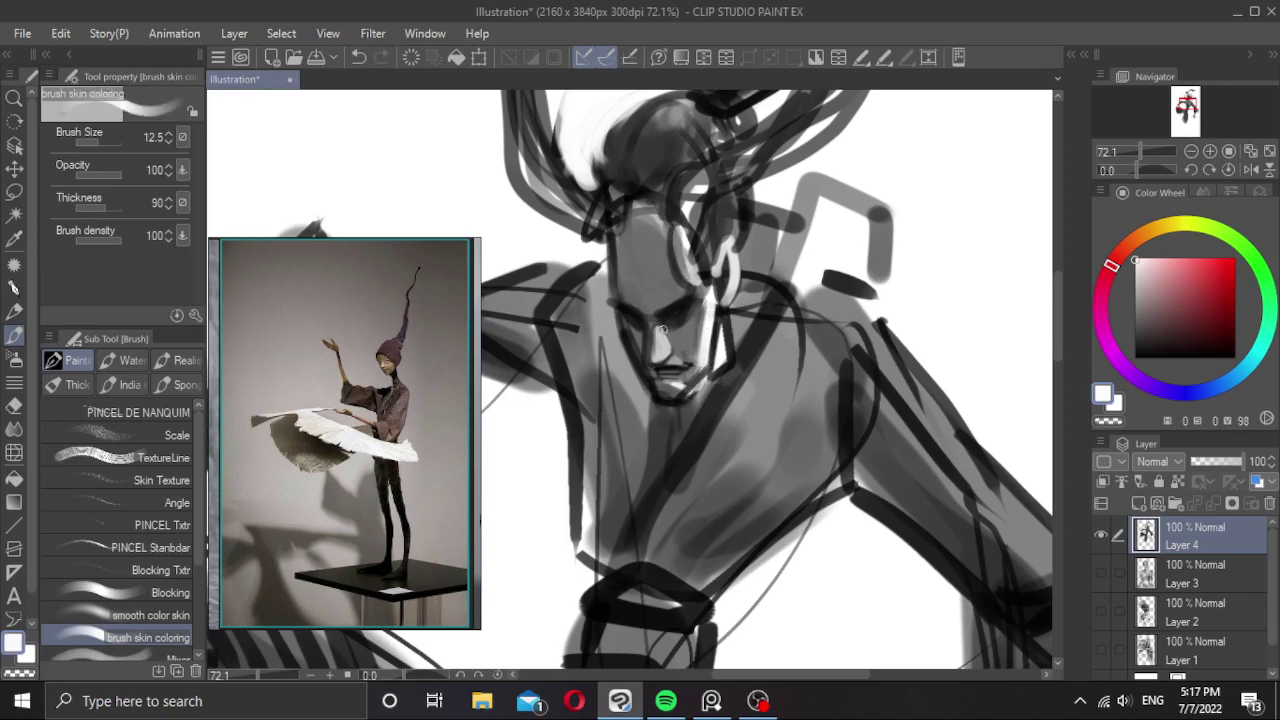
pyautogui.press('[')
pyautogui.moveTo(680, 316); pyautogui.dragTo(675, 315)
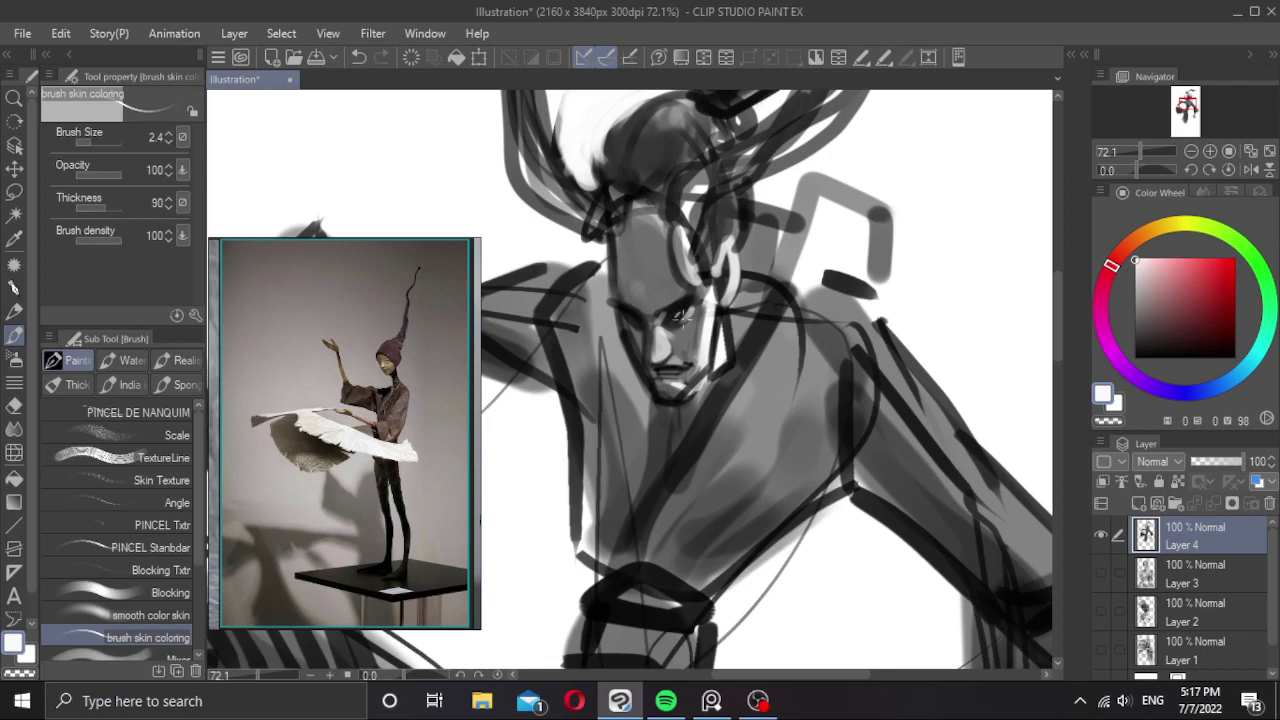
pyautogui.click(638, 320)
pyautogui.moveTo(718, 353)
pyautogui.mouseDown()
pyautogui.moveTo(678, 336)
pyautogui.moveTo(713, 346)
pyautogui.mouseUp()
# Rework the raised collar and the shoulder beside the neck with sampled greys and white at brush size 21.9.
pyautogui.scroll(-4, 715, 343)
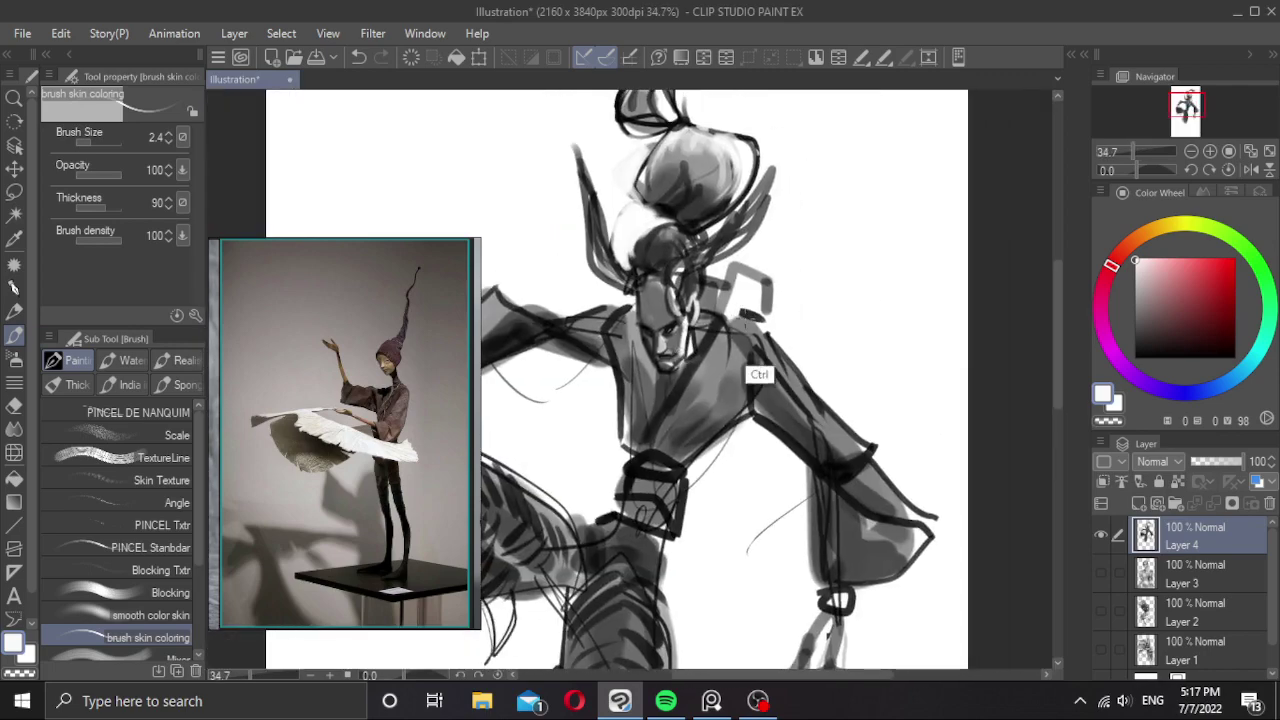
pyautogui.scroll(2, 745, 318)
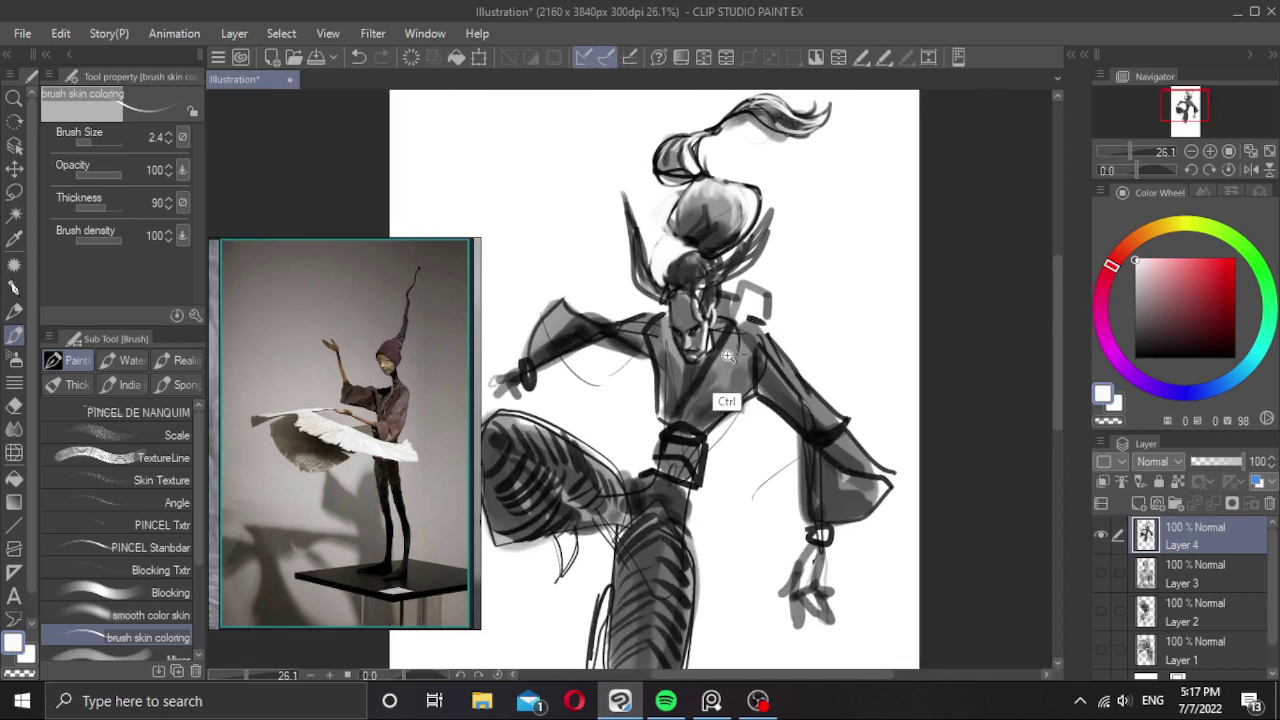
pyautogui.moveTo(752, 338)
pyautogui.mouseDown()
pyautogui.moveTo(751, 291)
pyautogui.moveTo(740, 322)
pyautogui.moveTo(769, 324)
pyautogui.moveTo(732, 335)
pyautogui.moveTo(766, 324)
pyautogui.moveTo(710, 399)
pyautogui.moveTo(746, 339)
pyautogui.moveTo(705, 389)
pyautogui.moveTo(751, 364)
pyautogui.moveTo(728, 355)
pyautogui.moveTo(703, 389)
pyautogui.moveTo(704, 415)
pyautogui.moveTo(758, 353)
pyautogui.moveTo(741, 351)
pyautogui.moveTo(758, 334)
pyautogui.moveTo(730, 367)
pyautogui.mouseUp()
pyautogui.keyDown('alt'); pyautogui.click(732, 358); pyautogui.keyUp('alt')
pyautogui.keyDown('alt'); pyautogui.click(733, 321); pyautogui.keyUp('alt')
pyautogui.keyDown('alt'); pyautogui.click(812, 361); pyautogui.keyUp('alt')
pyautogui.moveTo(740, 343)
pyautogui.mouseDown()
pyautogui.moveTo(729, 363)
pyautogui.moveTo(770, 342)
pyautogui.moveTo(750, 336)
pyautogui.mouseUp()
pyautogui.press('[')
pyautogui.moveTo(745, 331)
pyautogui.mouseDown()
pyautogui.moveTo(880, 478)
pyautogui.moveTo(877, 449)
pyautogui.moveTo(903, 457)
pyautogui.mouseUp()
pyautogui.hotkey('ctrl', 'z')
pyautogui.scroll(-3, 825, 355)
pyautogui.scroll(2, 812, 350)
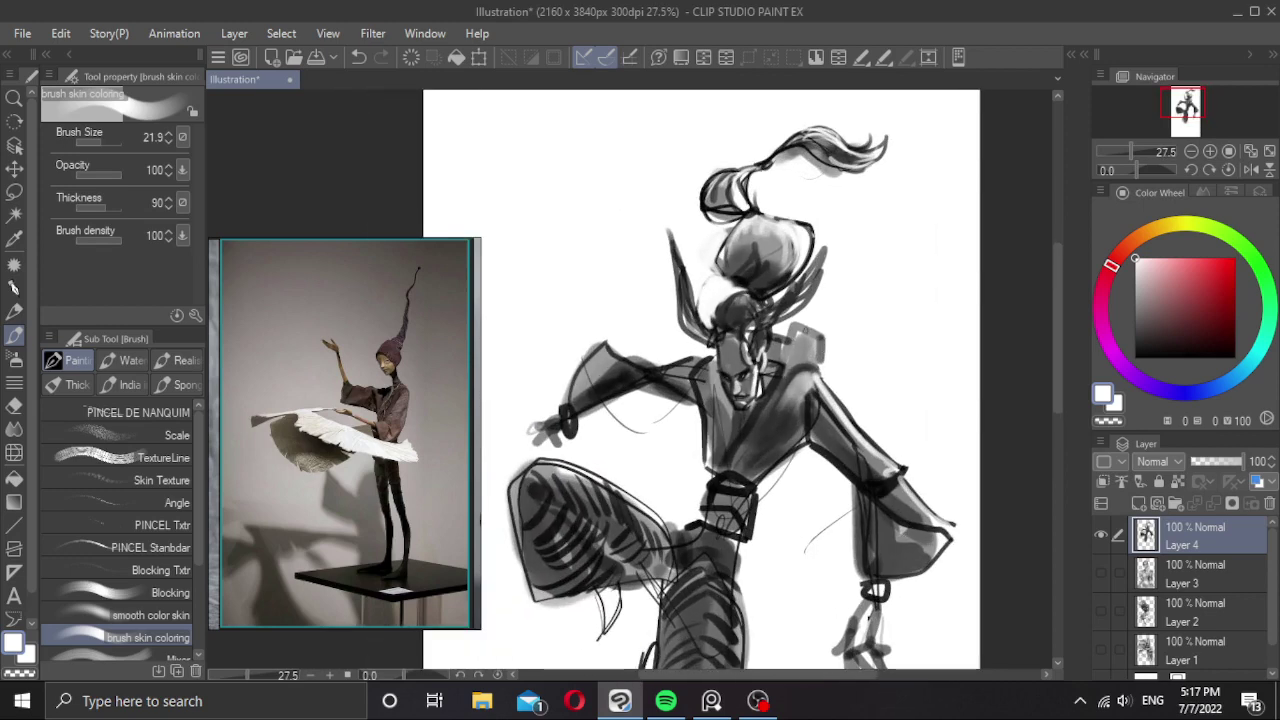
# Refine the collar's edges with sampled dark grey, mid grey and white.
pyautogui.keyDown('alt'); pyautogui.click(786, 430); pyautogui.keyUp('alt')
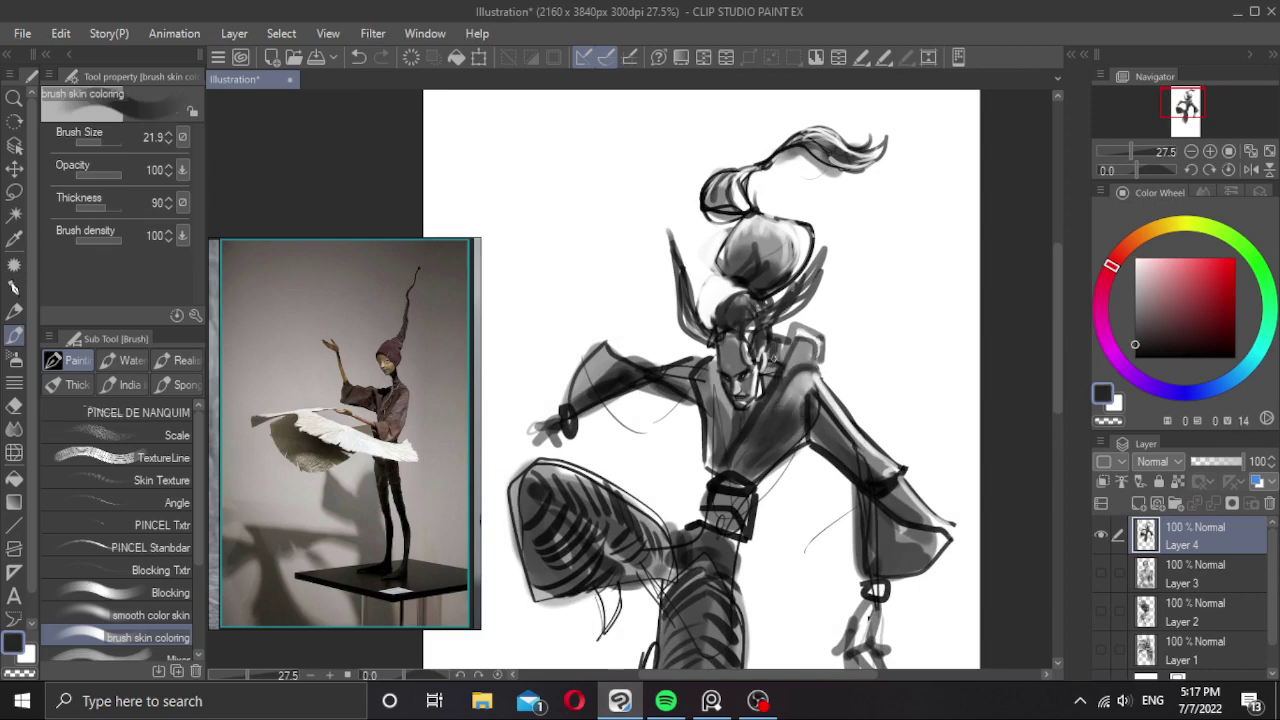
pyautogui.keyDown('alt'); pyautogui.click(815, 327); pyautogui.keyUp('alt')
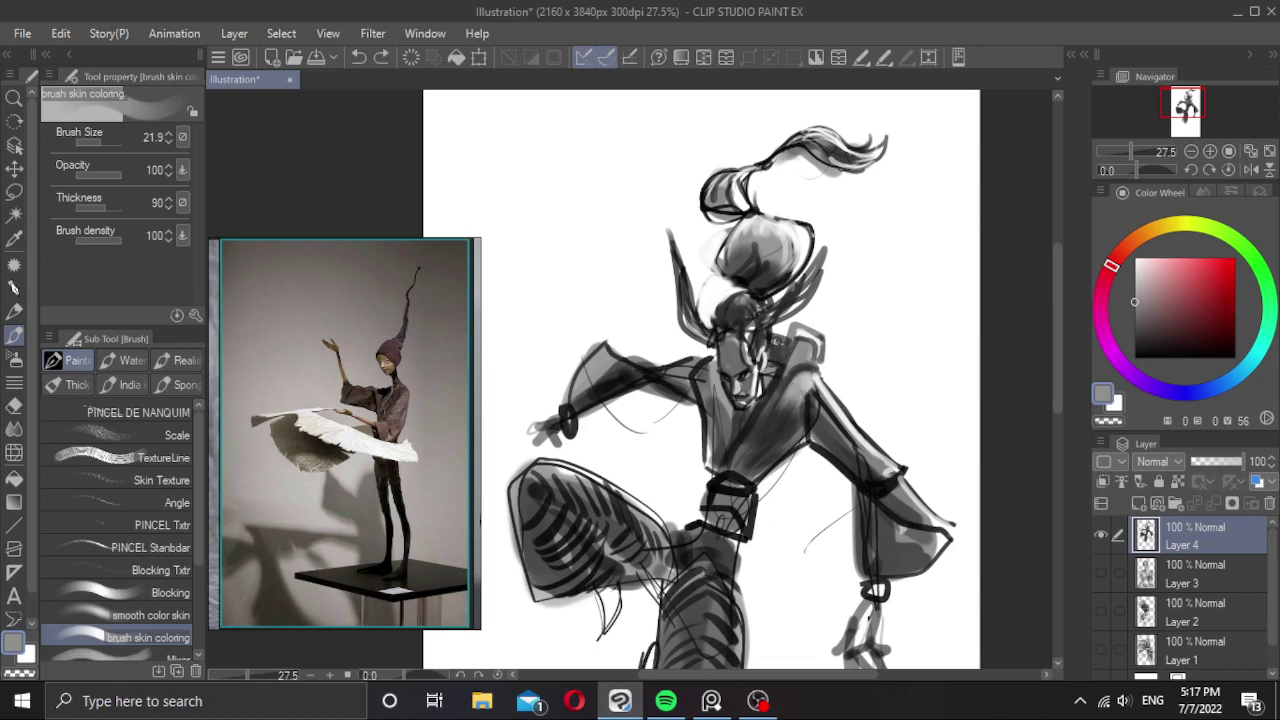
pyautogui.keyDown('alt'); pyautogui.click(845, 324); pyautogui.keyUp('alt')
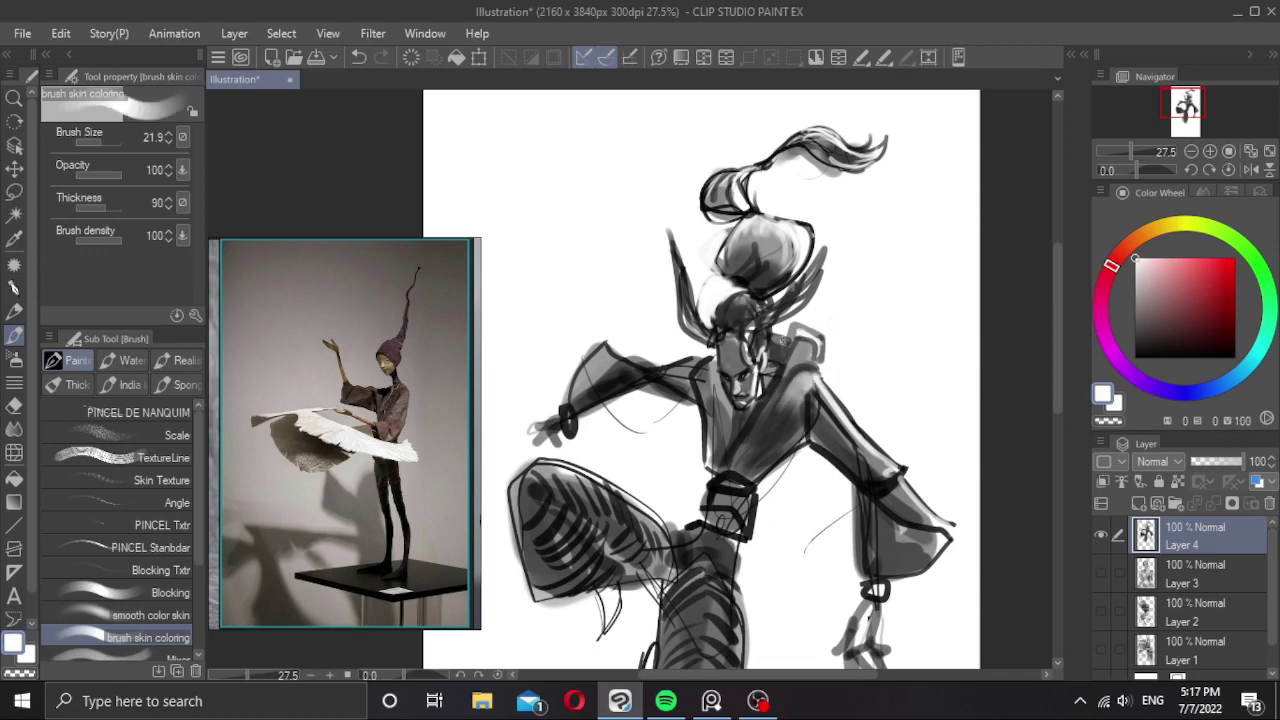
# Clean up the upper edge of the outstretched arm and shoulder in white at brush size 21.9.
pyautogui.moveTo(808, 361)
pyautogui.keyDown('ctrl'); pyautogui.mouseDown()
pyautogui.moveTo(760, 375)
pyautogui.moveTo(796, 393)
pyautogui.moveTo(741, 347)
pyautogui.moveTo(777, 343)
pyautogui.mouseUp(); pyautogui.keyUp('ctrl')
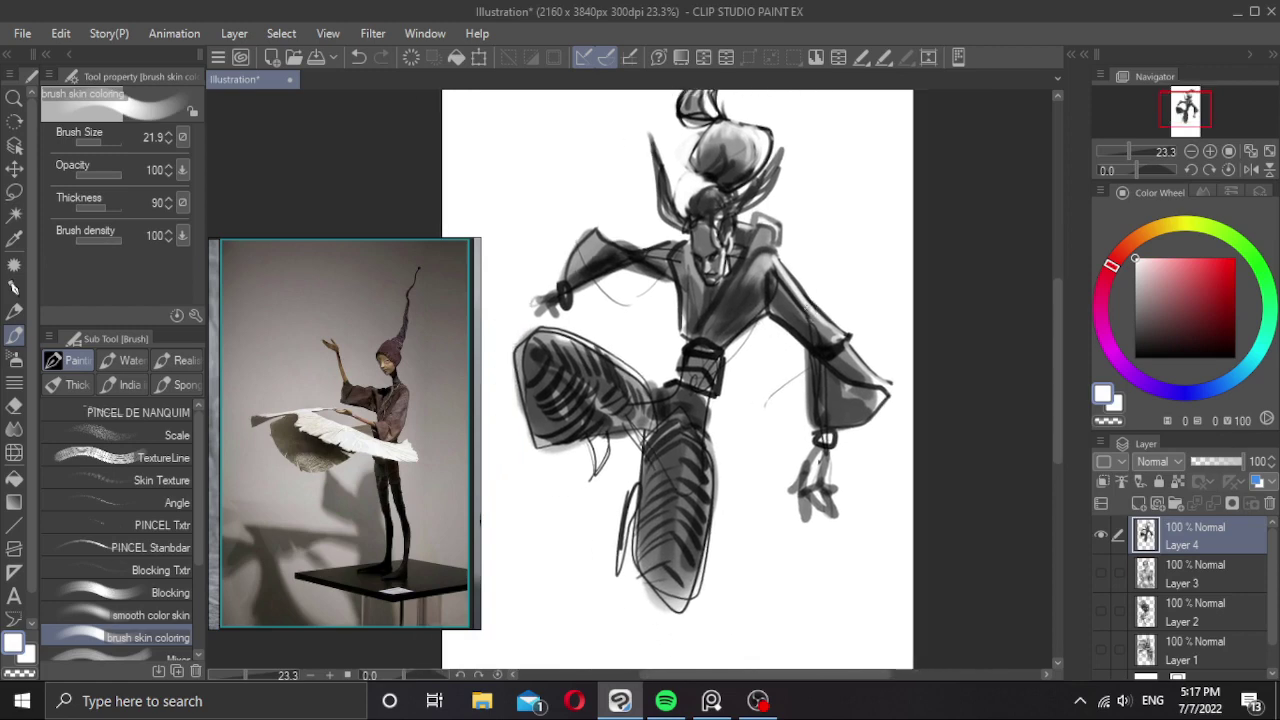
pyautogui.moveTo(655, 257); pyautogui.dragTo(686, 240)
pyautogui.moveTo(603, 238)
pyautogui.mouseDown()
pyautogui.moveTo(650, 250)
pyautogui.moveTo(636, 250)
pyautogui.mouseUp()
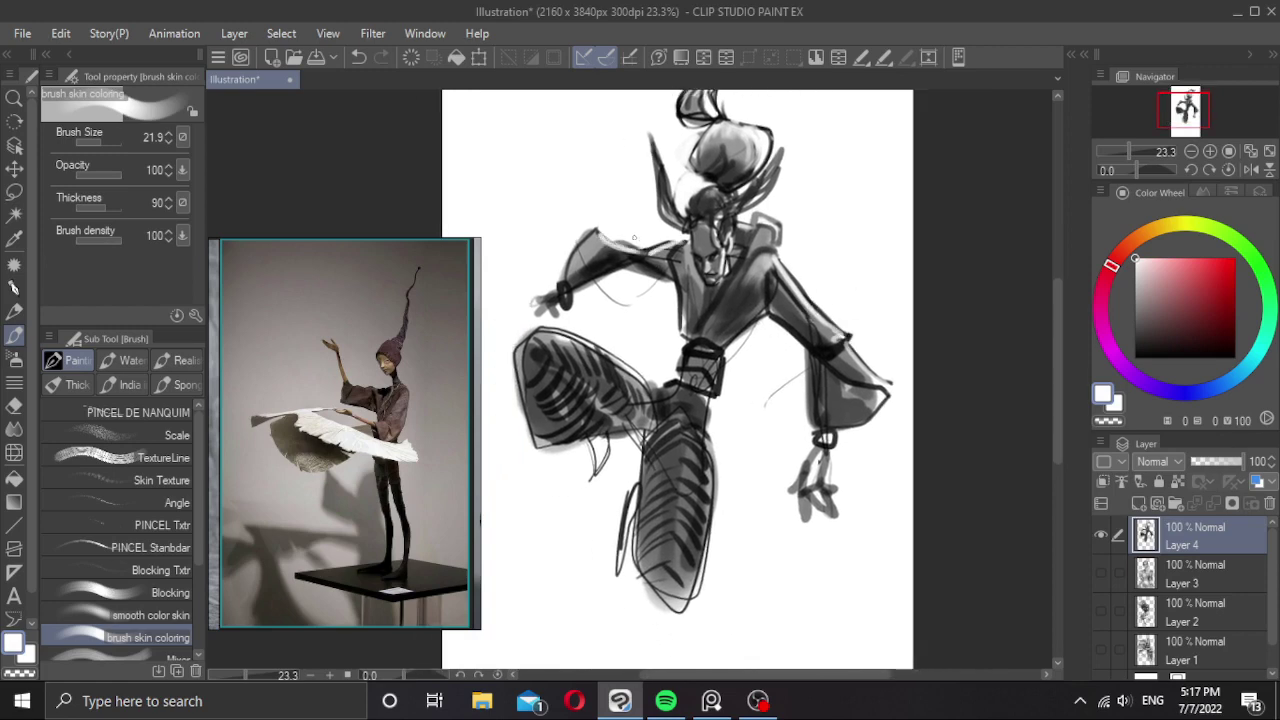
pyautogui.press('c')
# Paint light strokes along the standing leg's outer edge and the raised leg's upper edge at brush size 21.9.
pyautogui.scroll(-3, 695, 293)
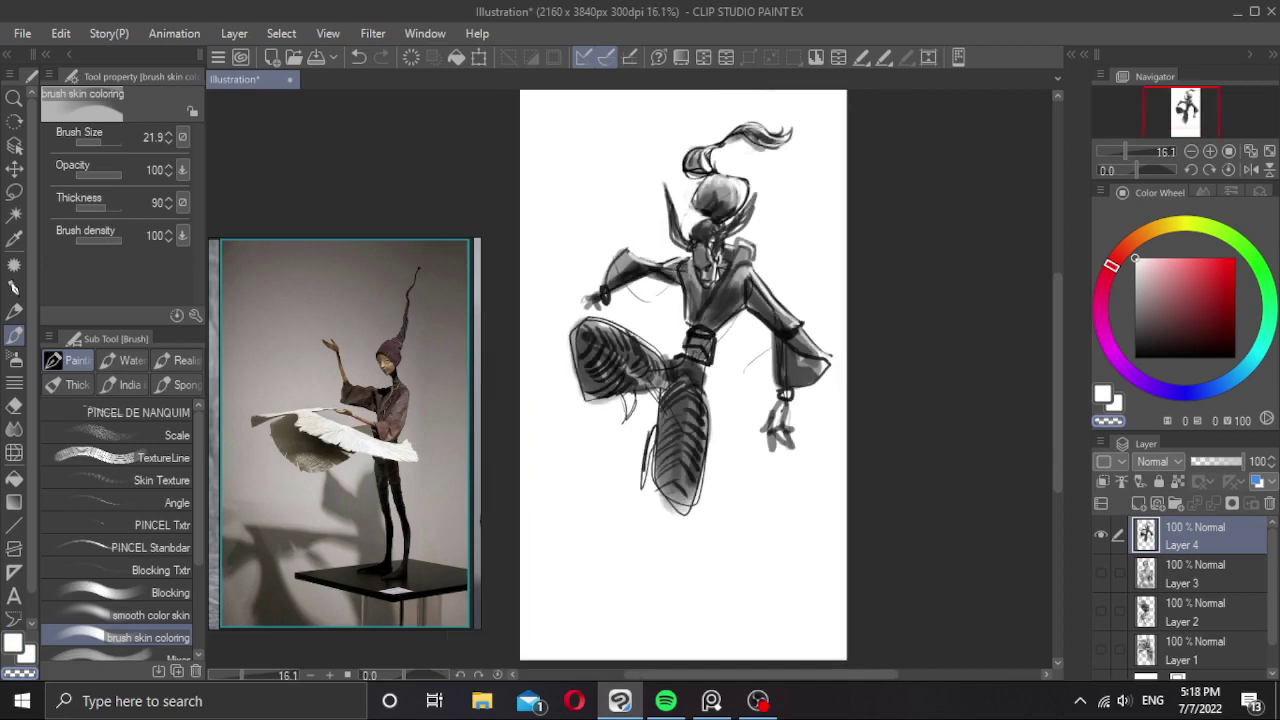
pyautogui.scroll(2, 680, 271)
pyautogui.scroll(-1, 698, 397)
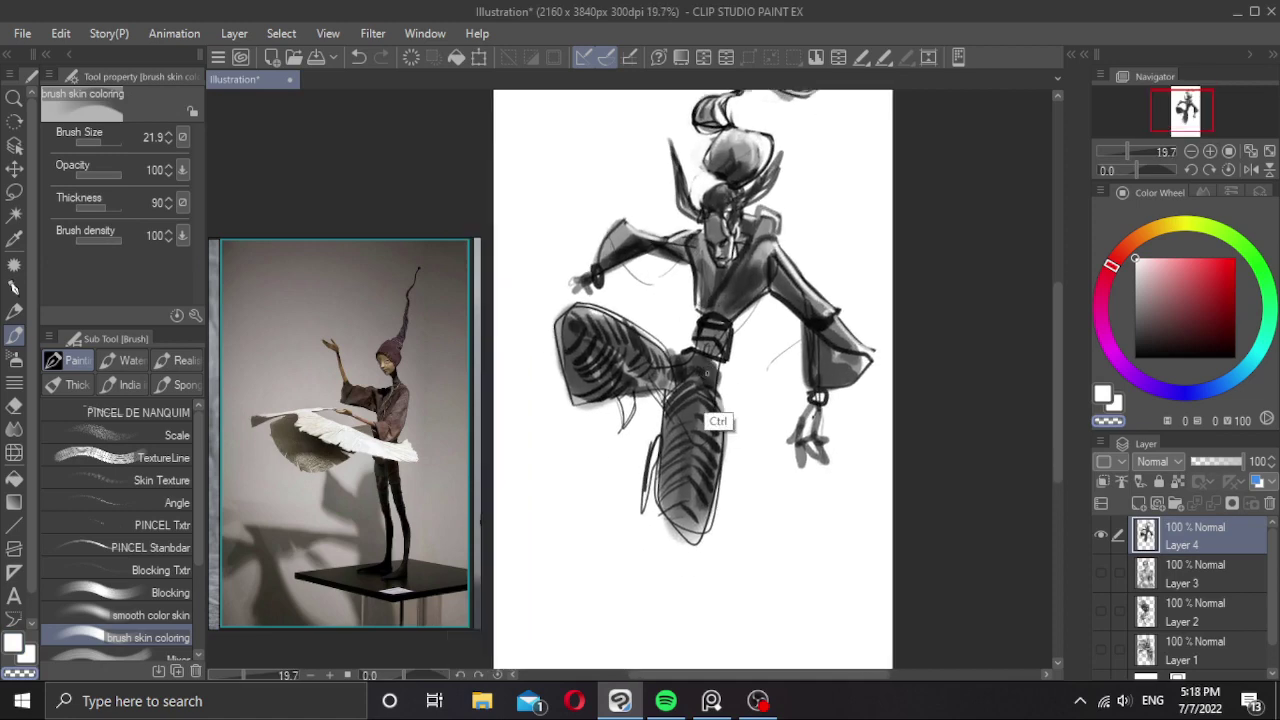
pyautogui.scroll(1, 730, 412)
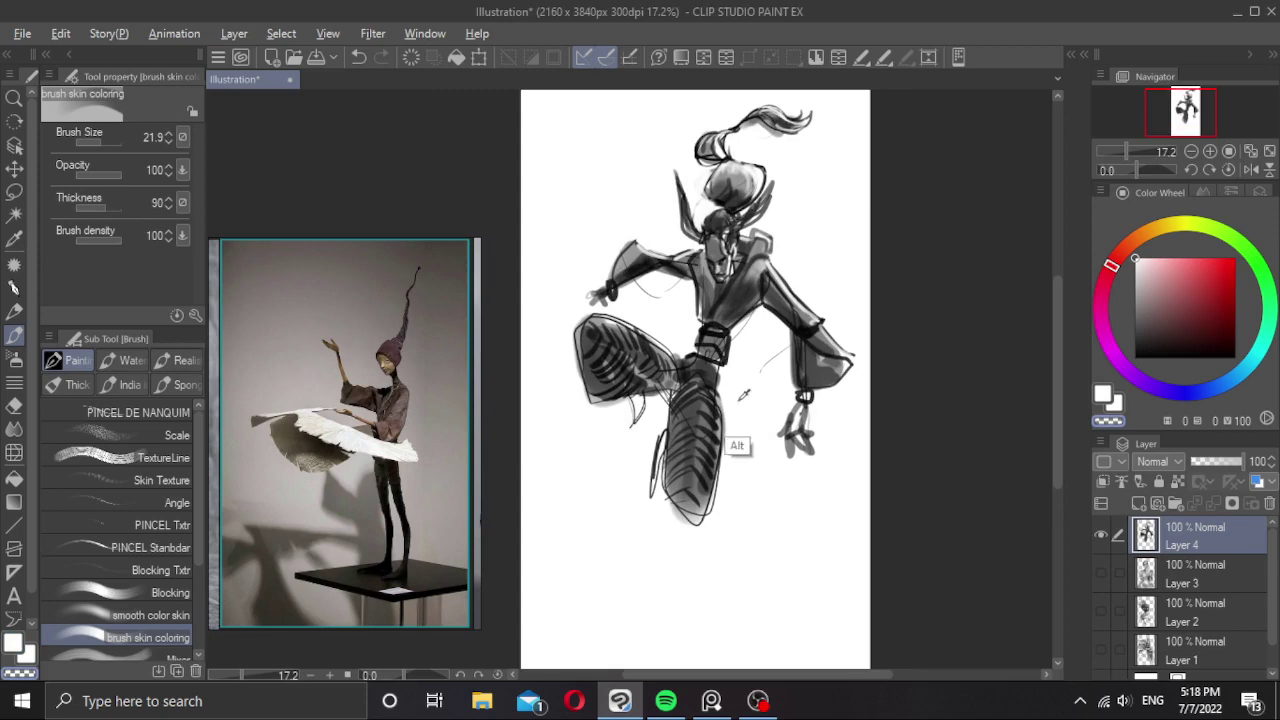
pyautogui.moveTo(706, 474)
pyautogui.mouseDown()
pyautogui.moveTo(716, 410)
pyautogui.moveTo(712, 496)
pyautogui.mouseUp()
pyautogui.moveTo(700, 414)
pyautogui.mouseDown()
pyautogui.moveTo(706, 378)
pyautogui.moveTo(716, 418)
pyautogui.mouseUp()
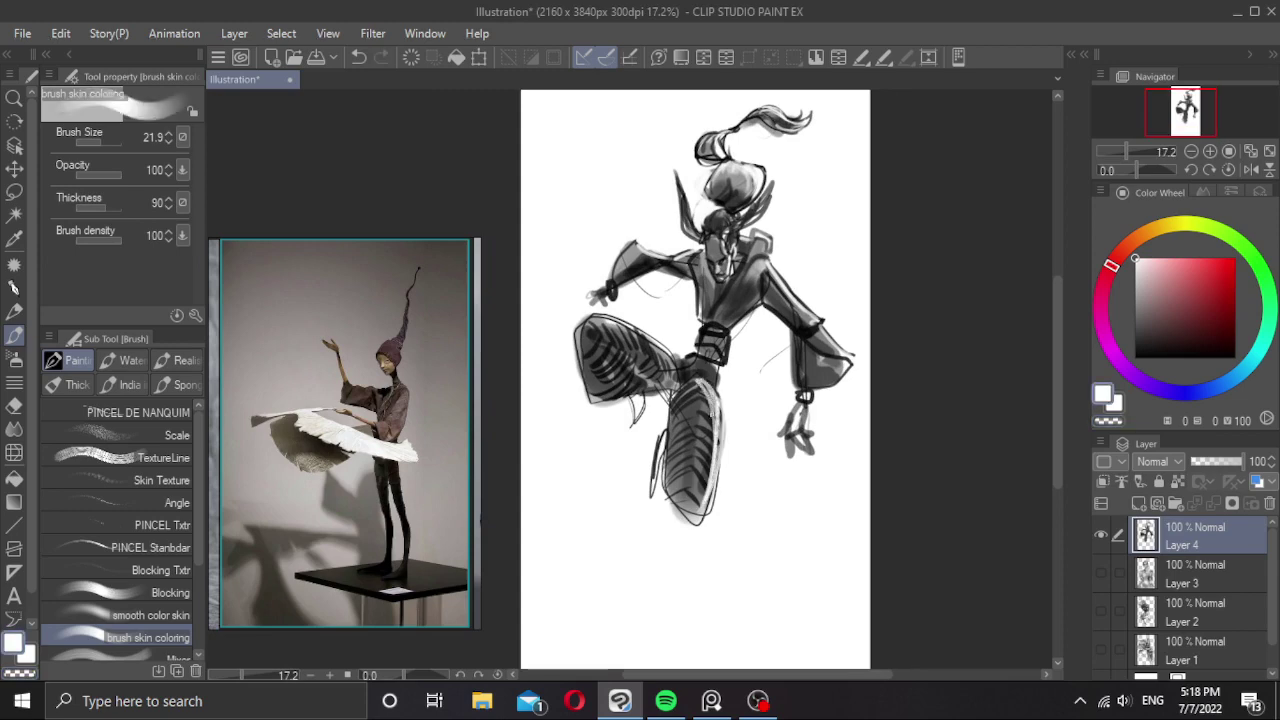
pyautogui.moveTo(612, 325); pyautogui.dragTo(670, 362)
pyautogui.moveTo(606, 324); pyautogui.dragTo(670, 372)
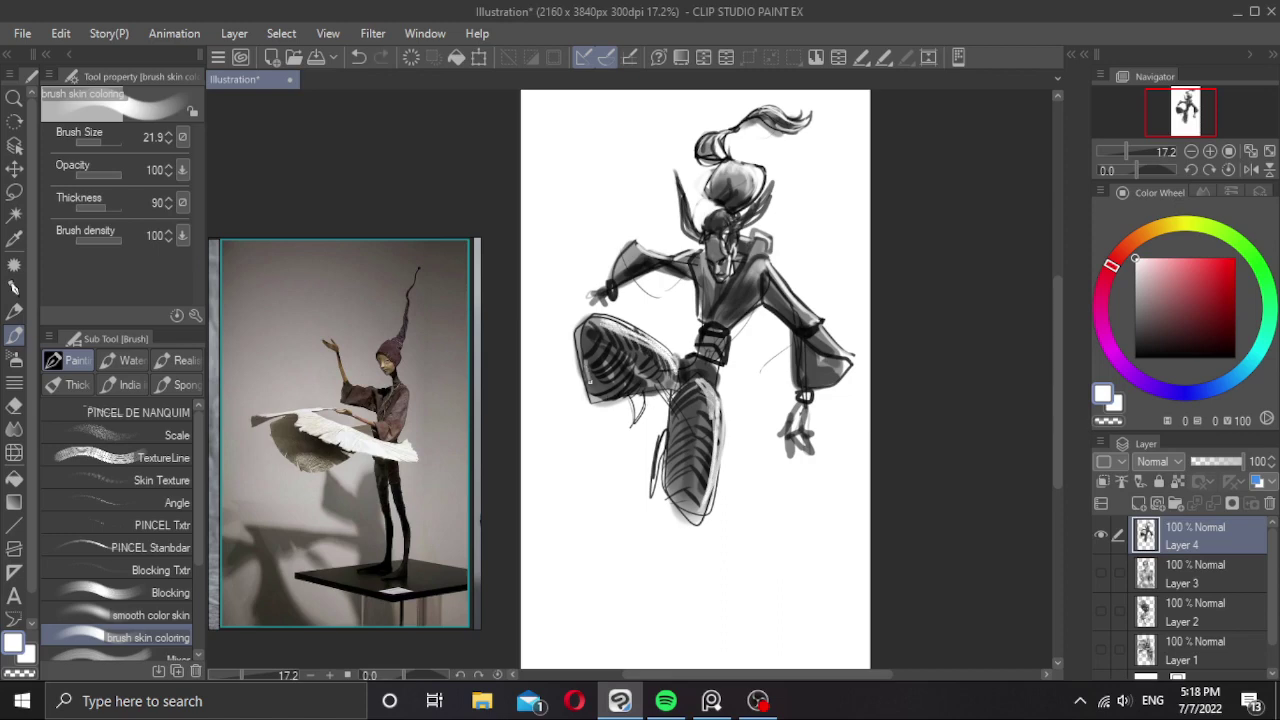
pyautogui.moveTo(672, 390); pyautogui.dragTo(674, 434)
pyautogui.hotkey('ctrl', 'z')
pyautogui.moveTo(716, 373); pyautogui.dragTo(721, 473)
pyautogui.hotkey('ctrl', 'z')
pyautogui.keyDown('alt'); pyautogui.click(720, 358); pyautogui.keyUp('alt')
pyautogui.hotkey('ctrl', 'z')
pyautogui.keyDown('alt'); pyautogui.click(721, 359); pyautogui.keyUp('alt')
pyautogui.keyDown('alt'); pyautogui.click(721, 359); pyautogui.keyUp('alt')
pyautogui.moveTo(769, 410); pyautogui.dragTo(693, 449)
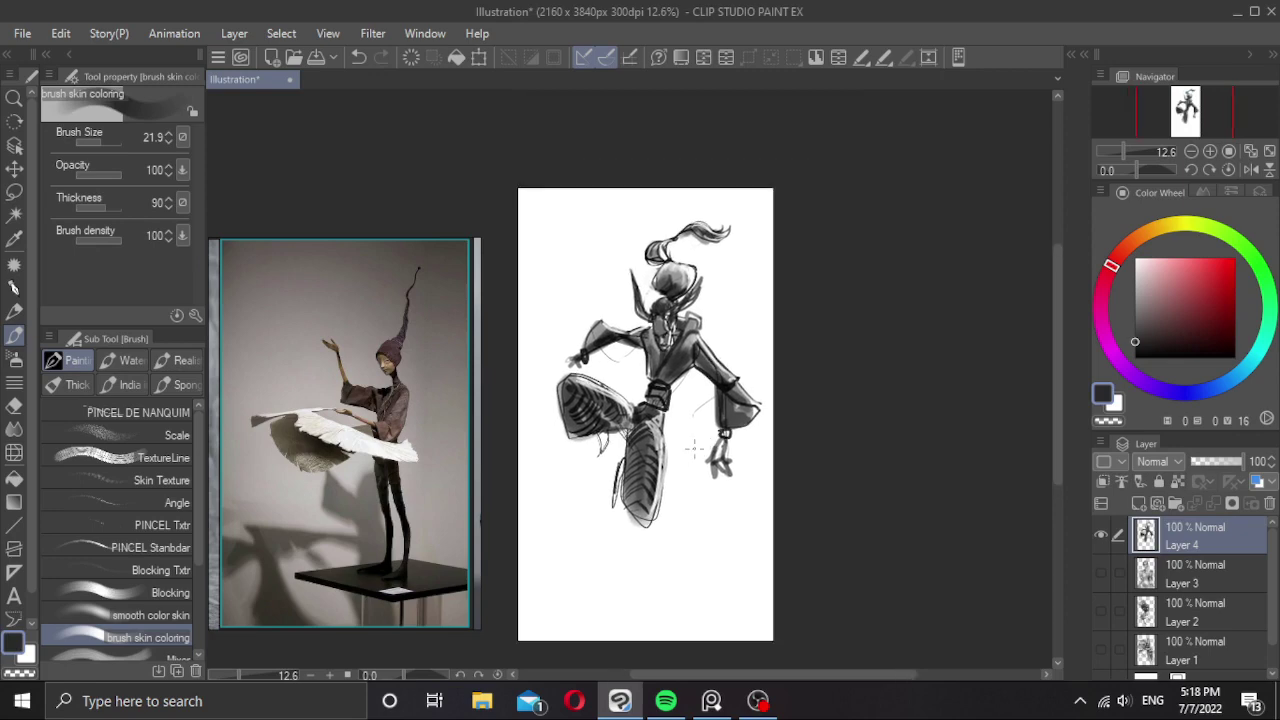
pyautogui.scroll(2, 604, 366)
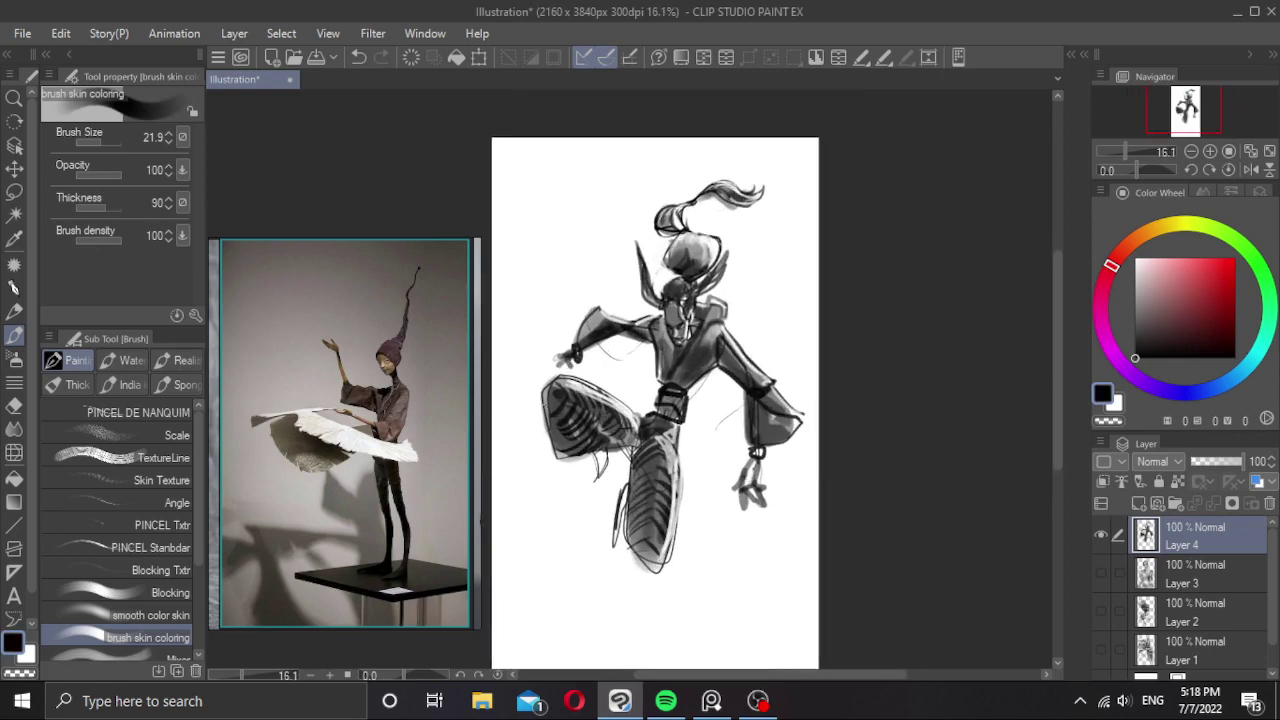
pyautogui.moveTo(546, 457); pyautogui.dragTo(664, 390)
pyautogui.keyDown('alt'); pyautogui.click(635, 367); pyautogui.keyUp('alt')
pyautogui.hotkey('ctrl', 'z')
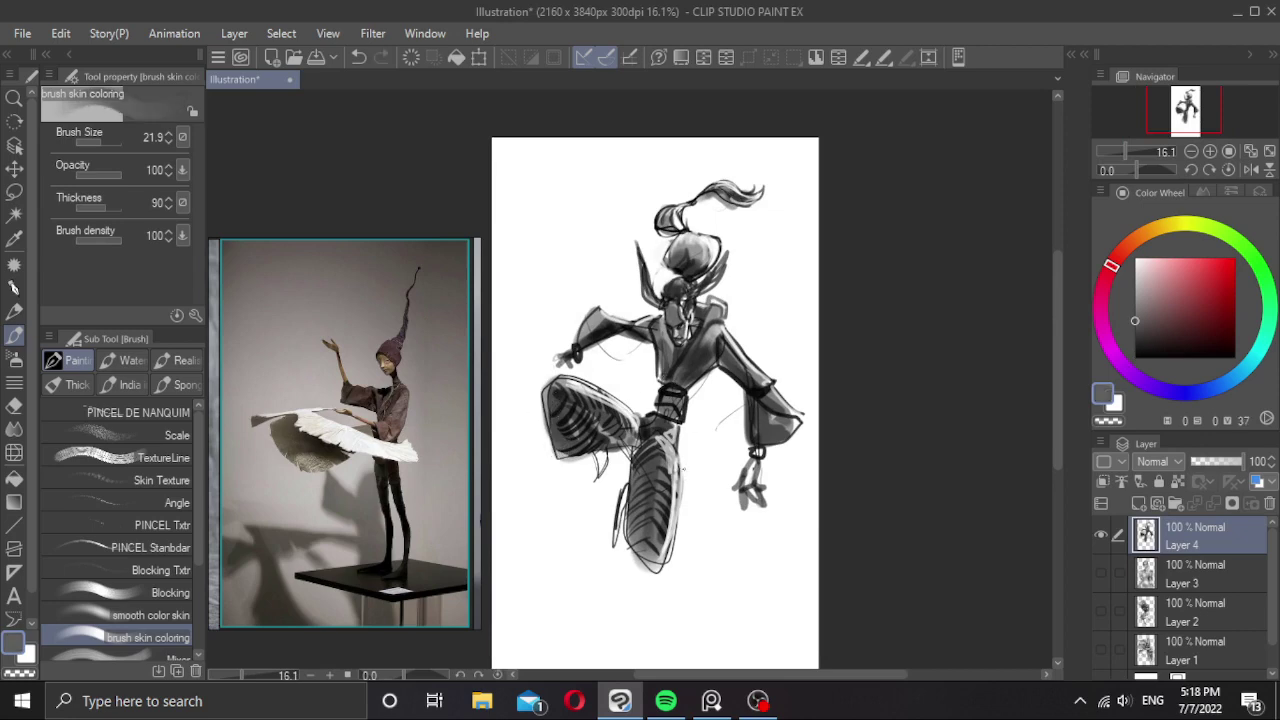
# Try out curved motion lines beside and below the raised leg in a sampled dark grey at brush size 21.9.
pyautogui.moveTo(566, 423)
pyautogui.mouseDown()
pyautogui.moveTo(544, 515)
pyautogui.moveTo(586, 467)
pyautogui.moveTo(579, 516)
pyautogui.mouseUp()
pyautogui.hotkey('ctrl', 'z')
pyautogui.keyDown('alt'); pyautogui.click(552, 452); pyautogui.keyUp('alt')
pyautogui.moveTo(568, 456); pyautogui.dragTo(586, 508)
pyautogui.moveTo(543, 398); pyautogui.dragTo(561, 518)
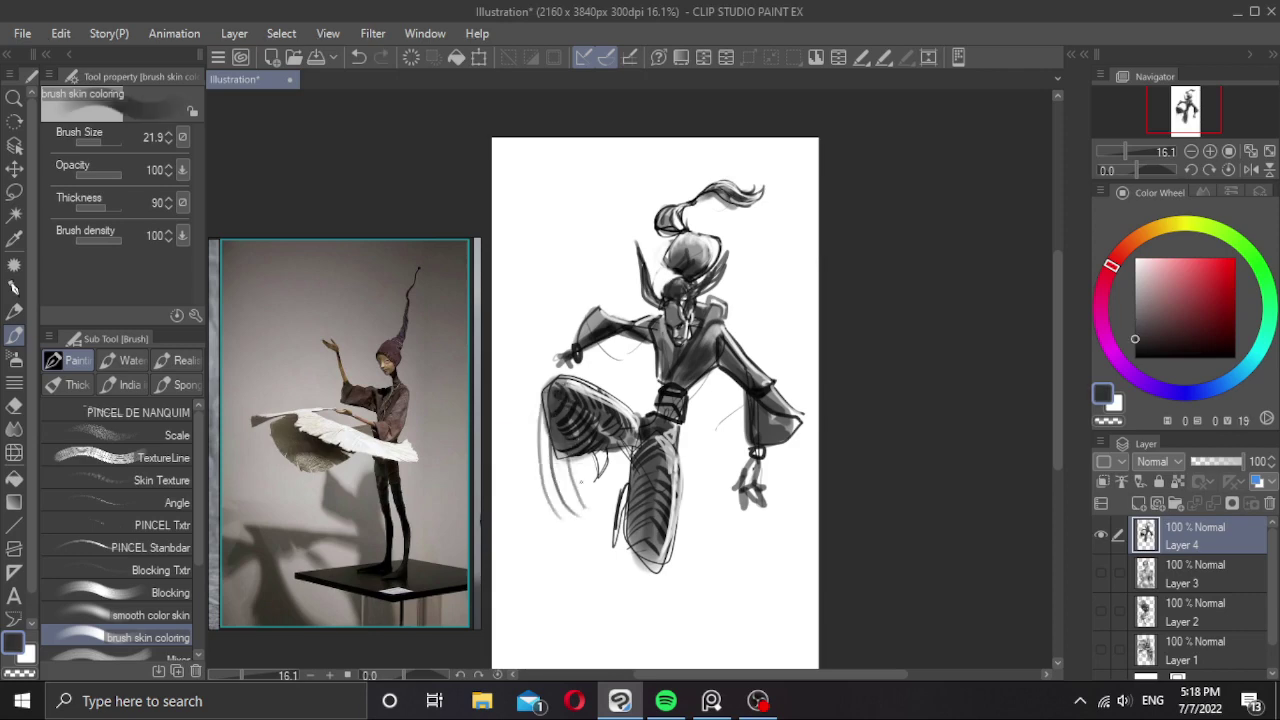
pyautogui.hotkey('ctrl', 'z')
pyautogui.hotkey('ctrl', 'z')
pyautogui.hotkey('ctrl', 'z')
pyautogui.moveTo(553, 445); pyautogui.dragTo(581, 525)
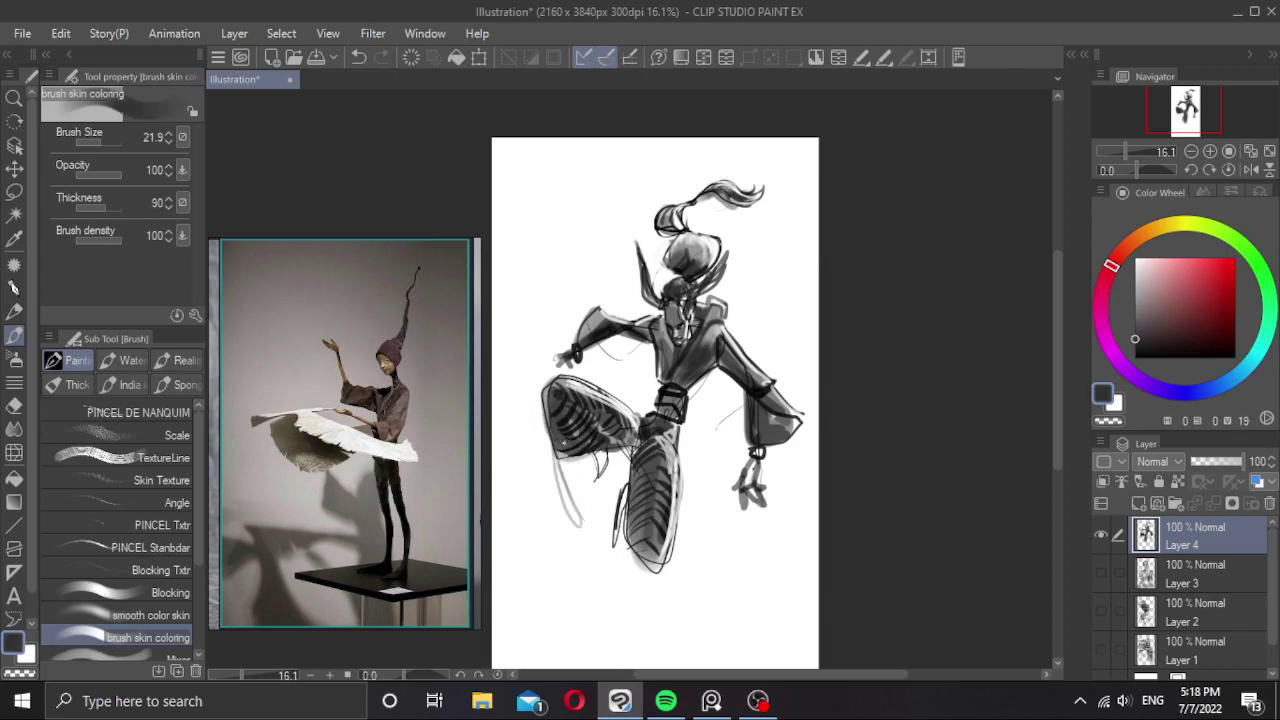
pyautogui.moveTo(567, 456); pyautogui.dragTo(585, 498)
pyautogui.hotkey('ctrl', 'z')
pyautogui.moveTo(535, 427); pyautogui.dragTo(562, 546)
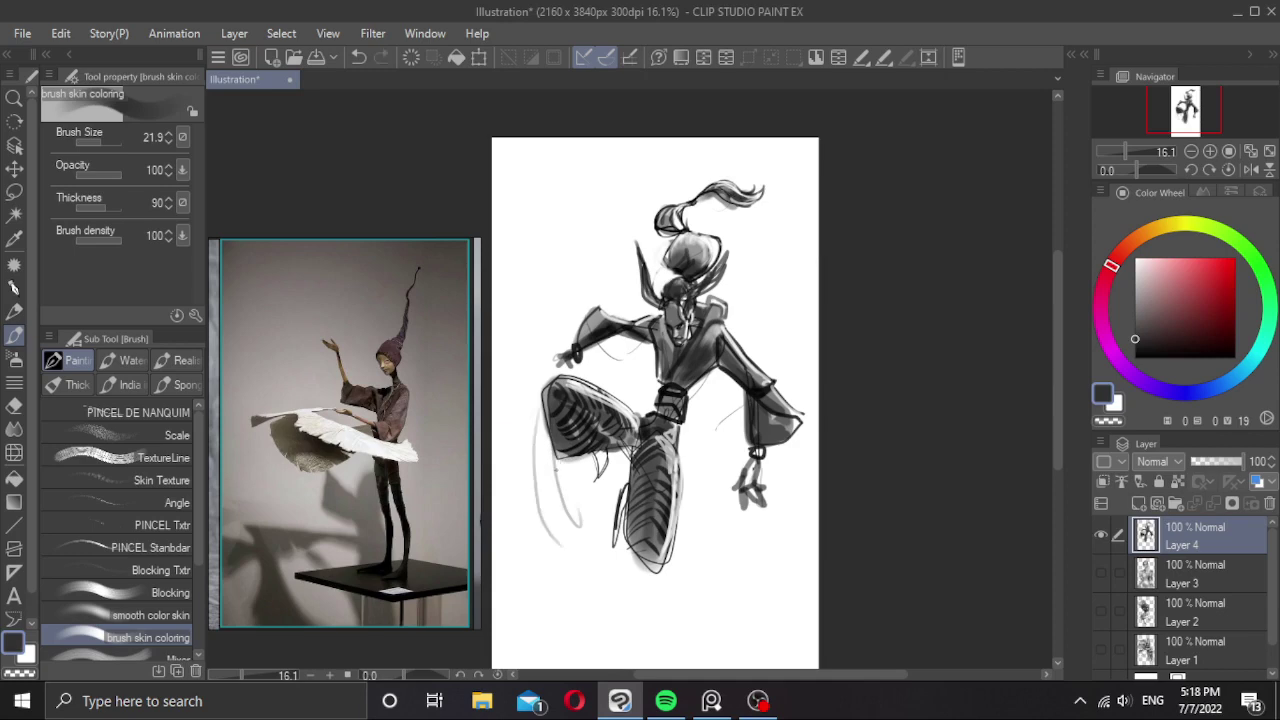
pyautogui.hotkey('ctrl', 'z')
pyautogui.moveTo(547, 386); pyautogui.dragTo(557, 496)
pyautogui.hotkey('ctrl', 'z')
pyautogui.hotkey('ctrl', 'z')
# Sketch curved motion lines beside the raised leg and around both arms in dark grey at brush size 21.9.
pyautogui.moveTo(577, 364); pyautogui.dragTo(571, 551)
pyautogui.moveTo(541, 409); pyautogui.dragTo(559, 535)
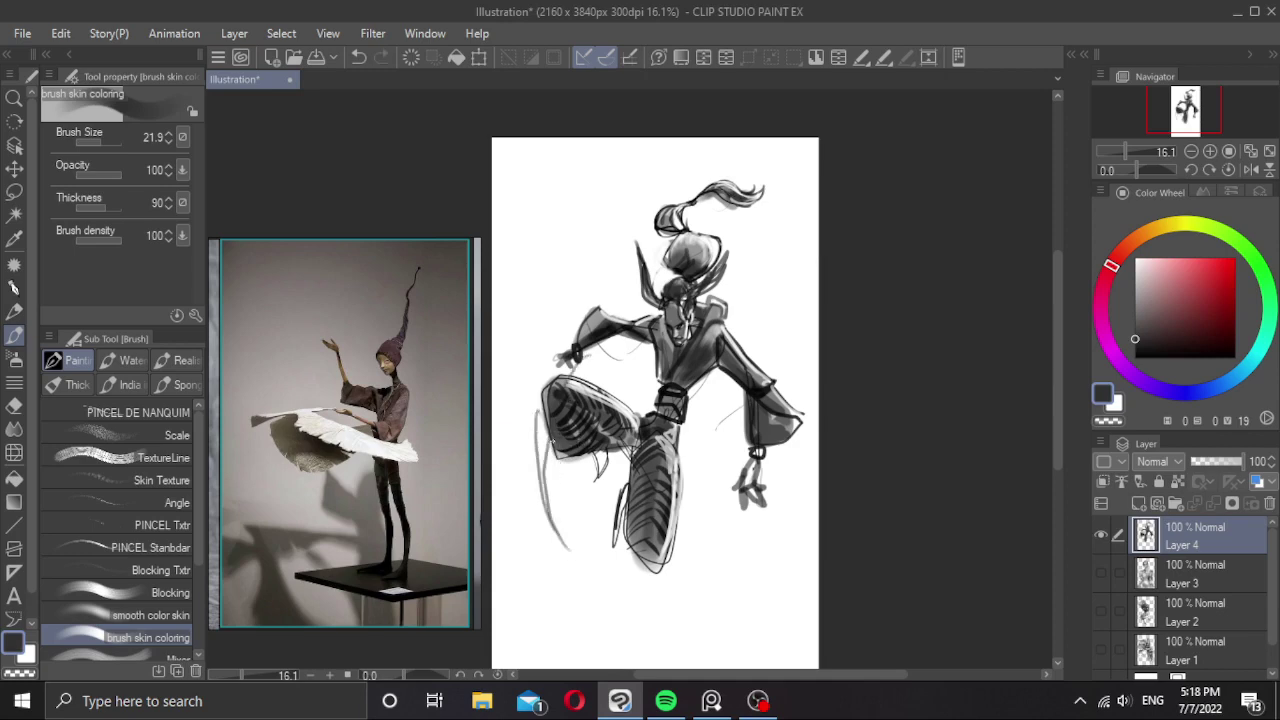
pyautogui.hotkey('ctrl', 'z')
pyautogui.moveTo(538, 422); pyautogui.dragTo(529, 466)
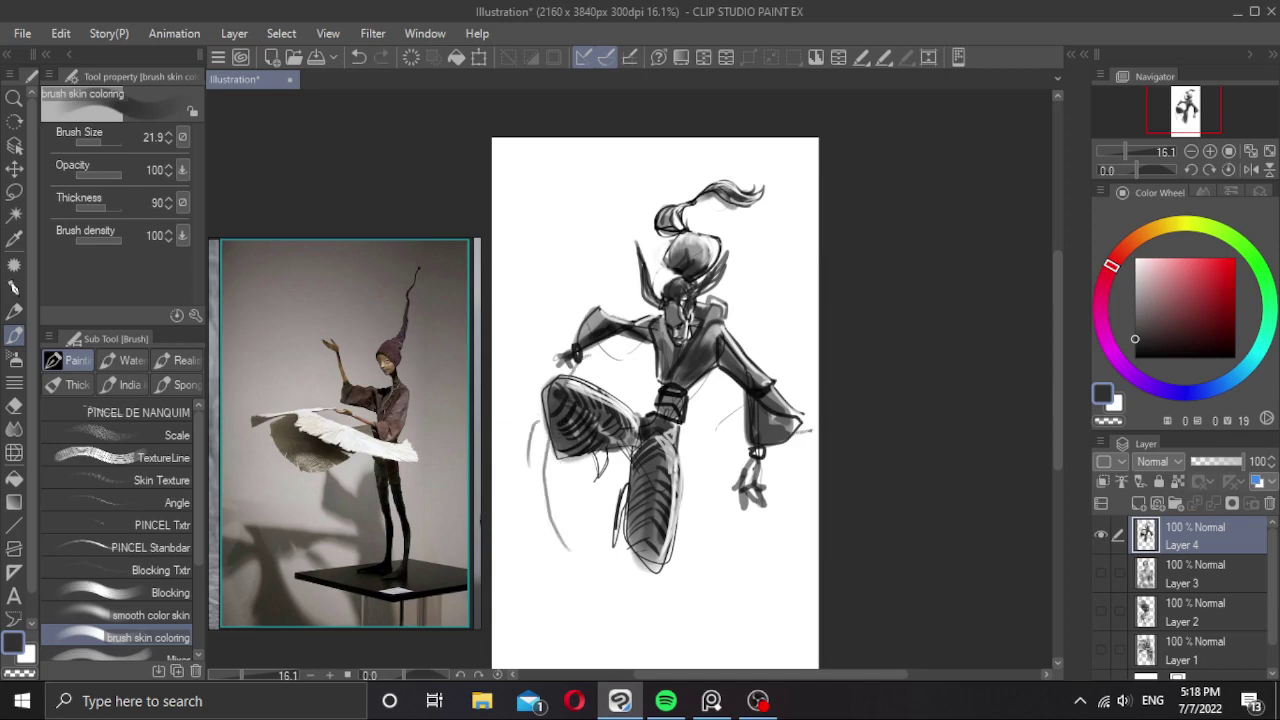
pyautogui.moveTo(768, 450); pyautogui.dragTo(816, 430)
pyautogui.moveTo(610, 260); pyautogui.dragTo(574, 340)
pyautogui.moveTo(606, 296); pyautogui.dragTo(588, 326)
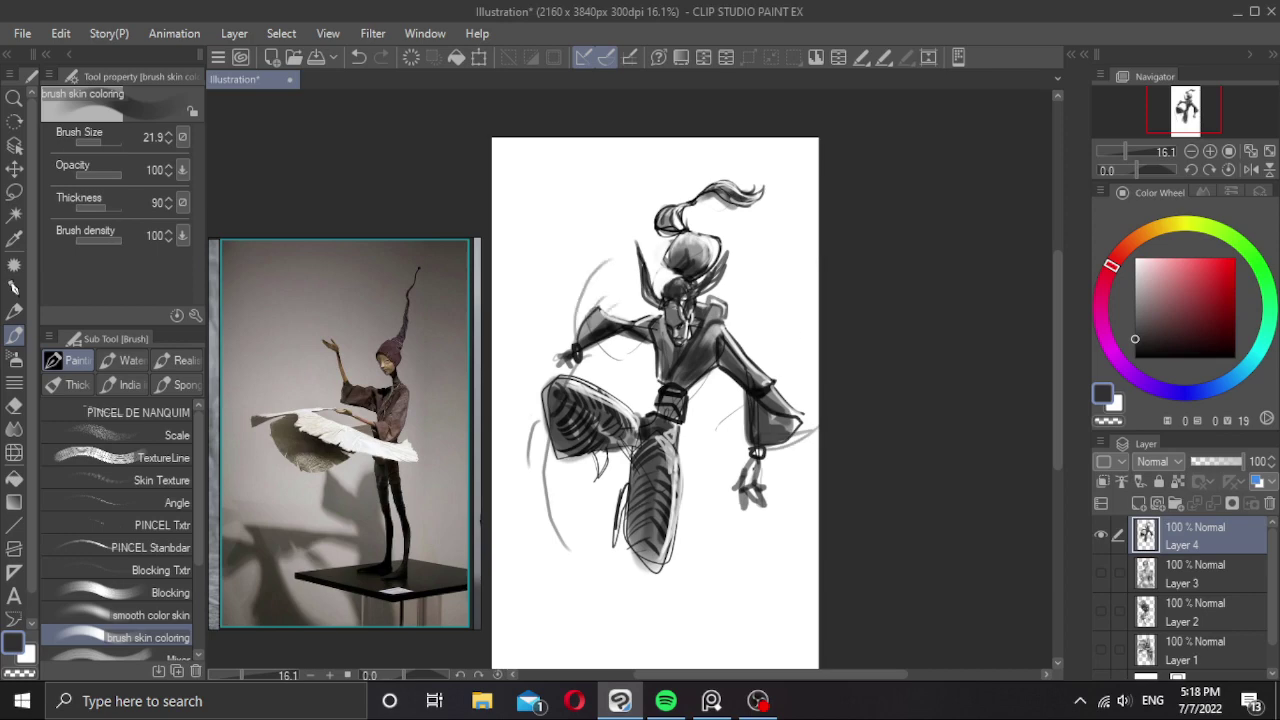
pyautogui.moveTo(796, 290); pyautogui.dragTo(798, 372)
# Hide Layer 4 with the finished puppet figure and add a new empty layer above it.
pyautogui.scroll(-1, 790, 370)
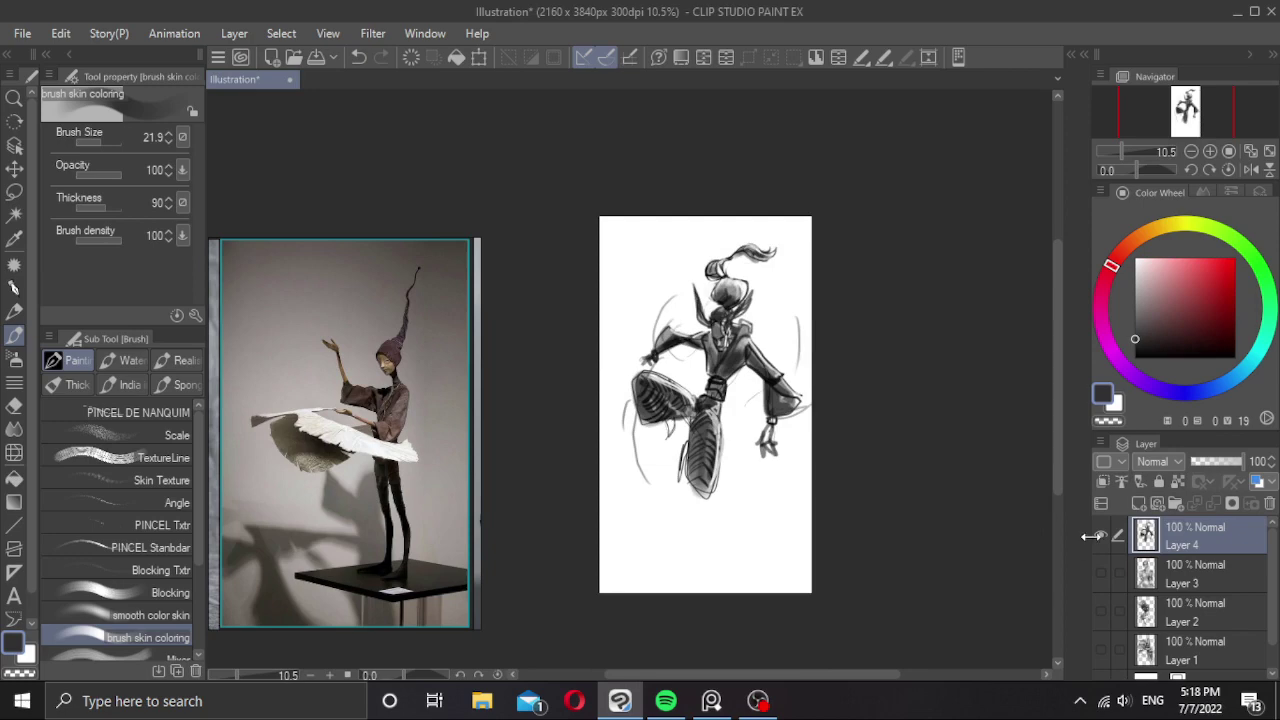
pyautogui.click(1102, 535)
pyautogui.click(1137, 503)
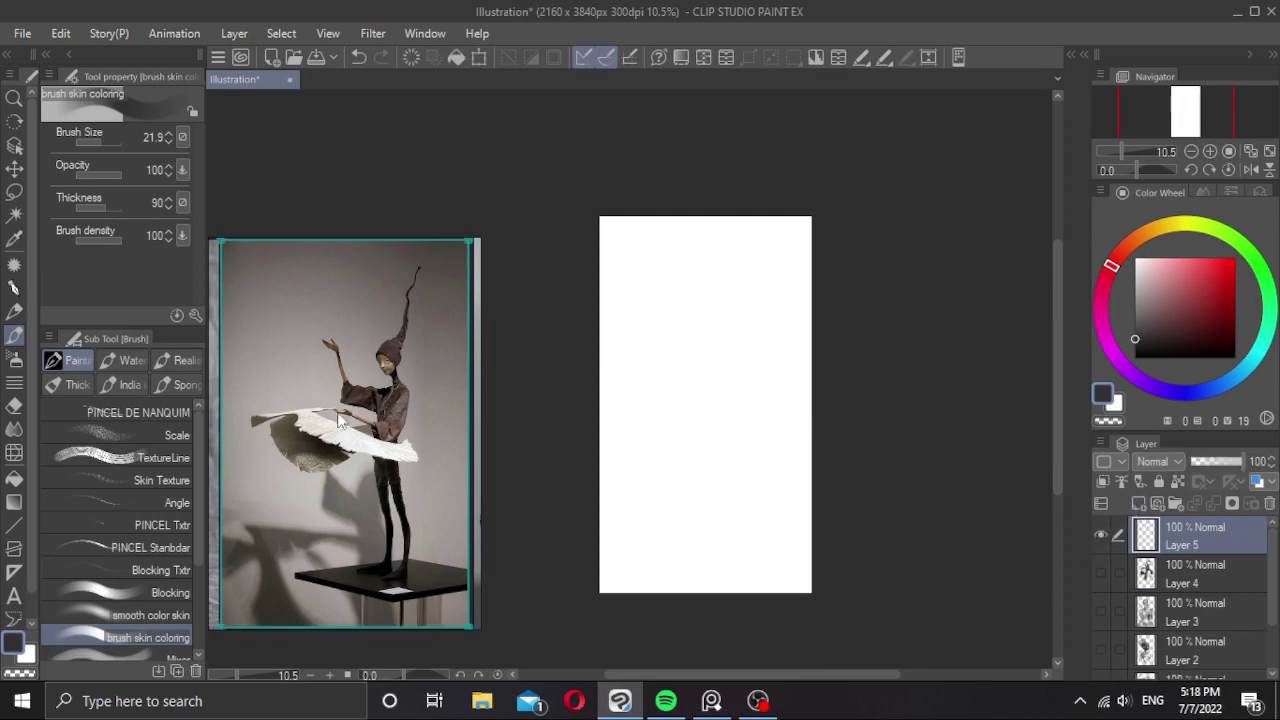
# Browse the reference board to the outfit photos and enlarge the walking figure in the olive parka and cap.
pyautogui.scroll(-4, 270, 436)
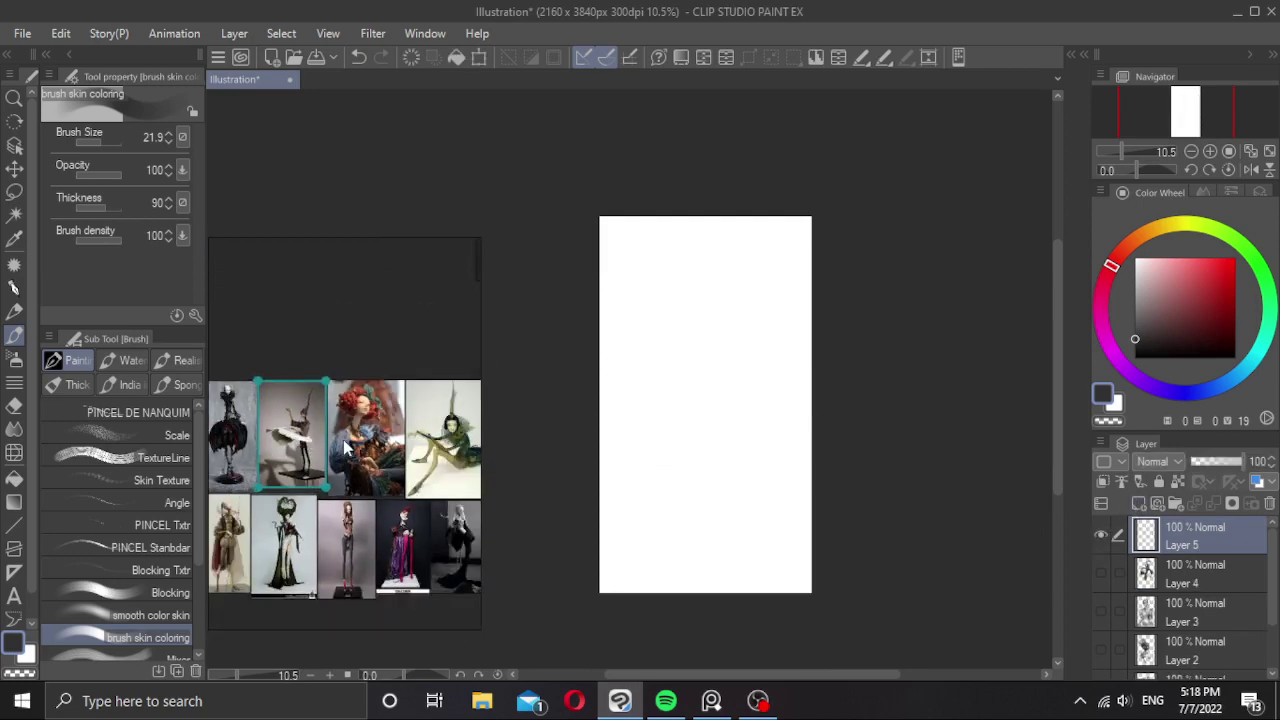
pyautogui.scroll(-2, 346, 446)
pyautogui.moveTo(371, 490); pyautogui.dragTo(240, 476)
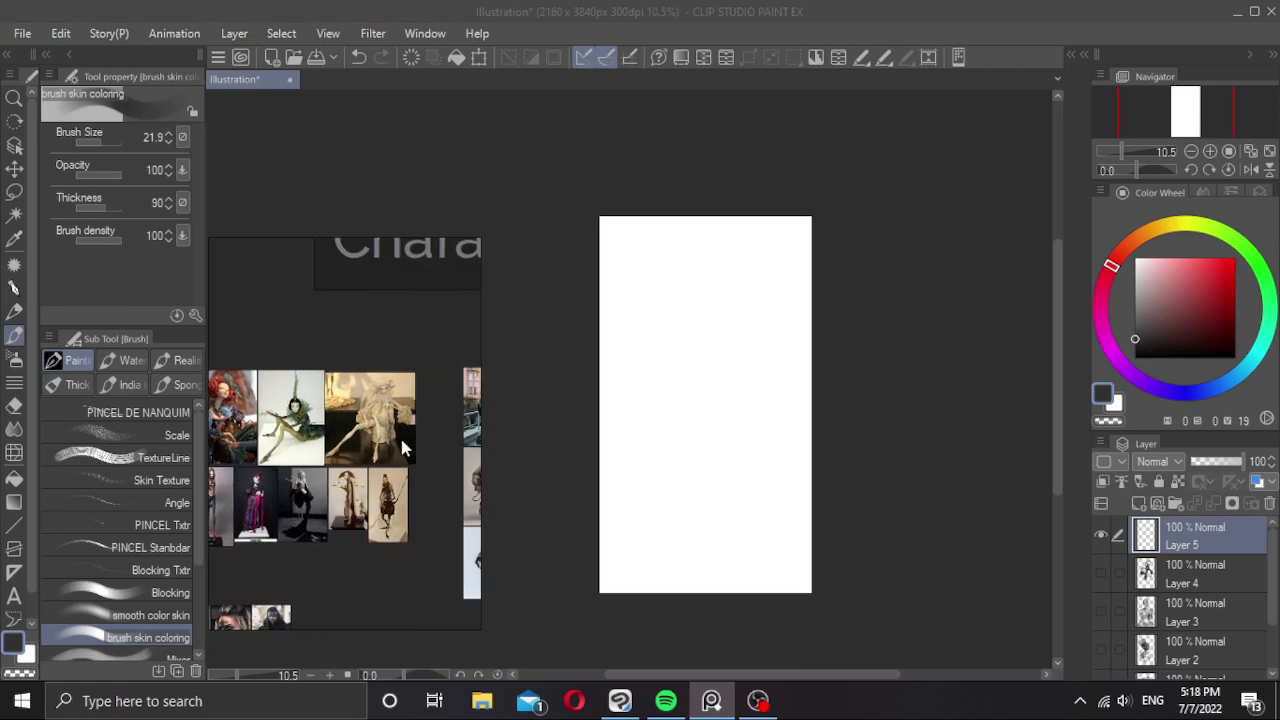
pyautogui.scroll(-1, 399, 434)
pyautogui.moveTo(399, 434); pyautogui.dragTo(320, 452)
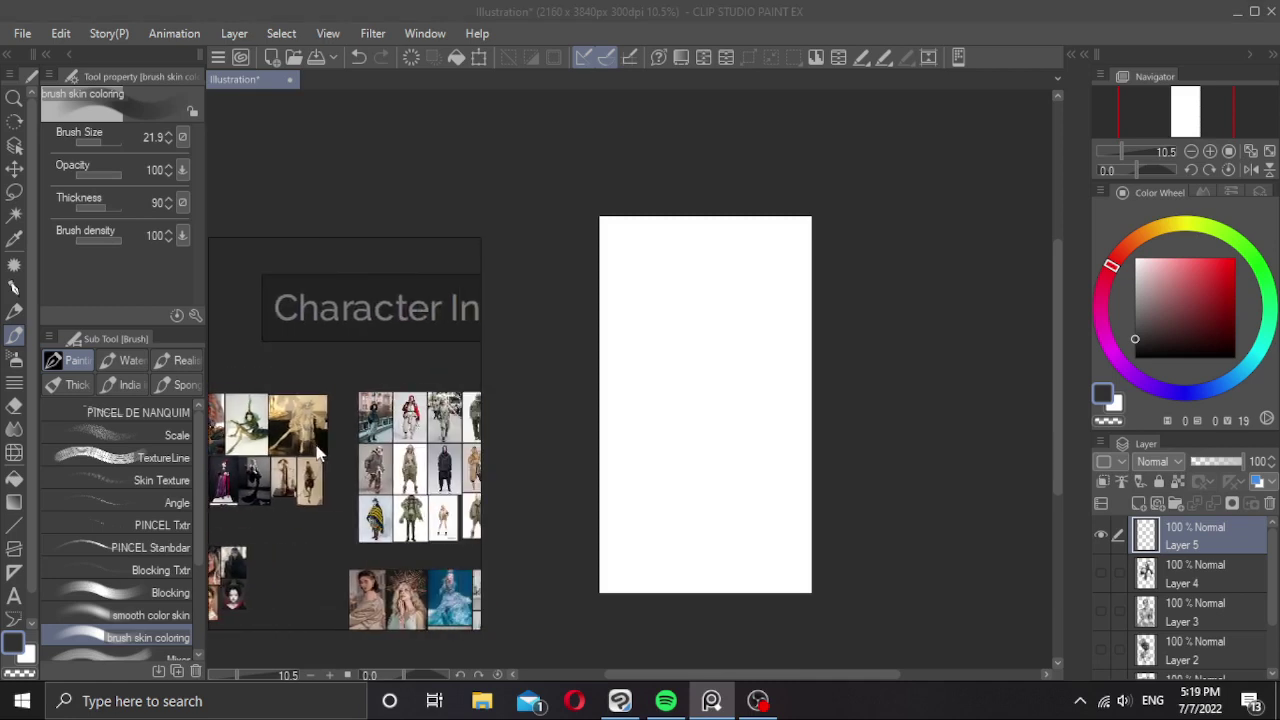
pyautogui.click(385, 490)
pyautogui.doubleClick(380, 490)
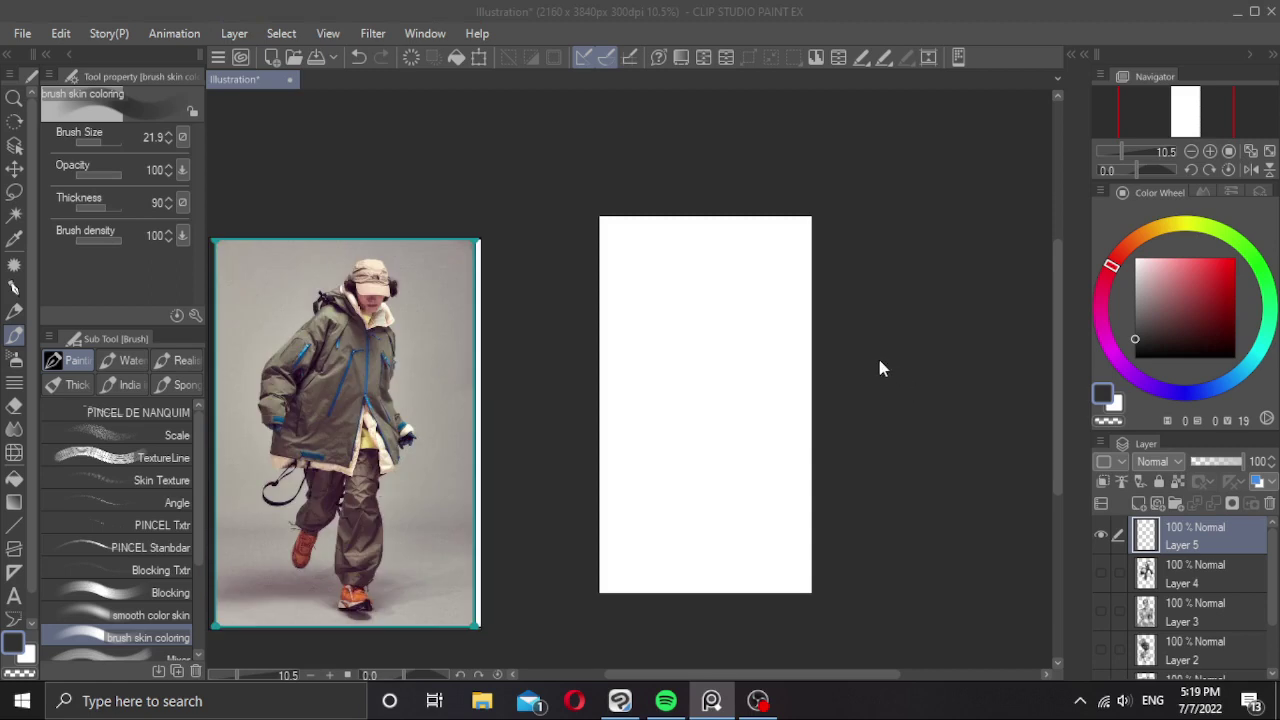
# Block in the coat's near side, hem and front opening with straight black lines at brush size 21.9.
pyautogui.scroll(2, 791, 374)
pyautogui.keyDown('alt'); pyautogui.click(1031, 372); pyautogui.keyUp('alt')
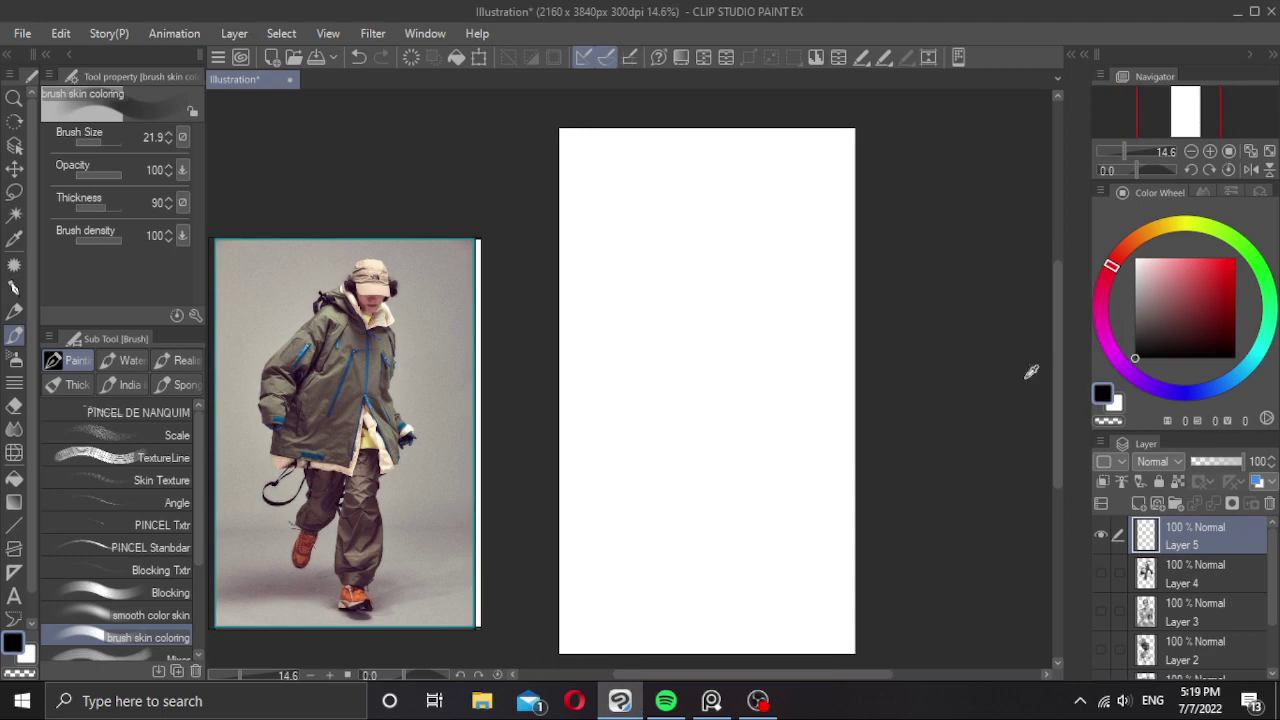
pyautogui.scroll(1, 721, 343)
pyautogui.scroll(-3, 715, 350)
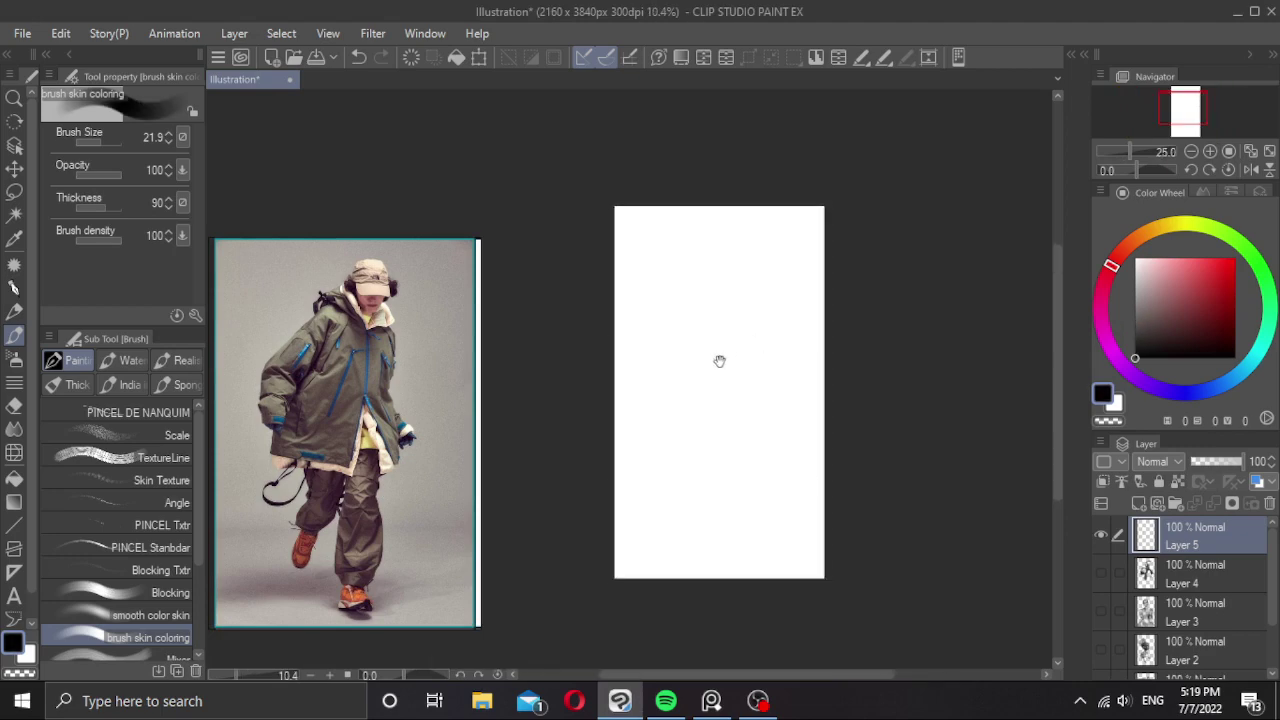
pyautogui.scroll(1, 697, 356)
pyautogui.moveTo(693, 291)
pyautogui.mouseDown()
pyautogui.moveTo(622, 372)
pyautogui.moveTo(627, 415)
pyautogui.moveTo(670, 442)
pyautogui.mouseUp()
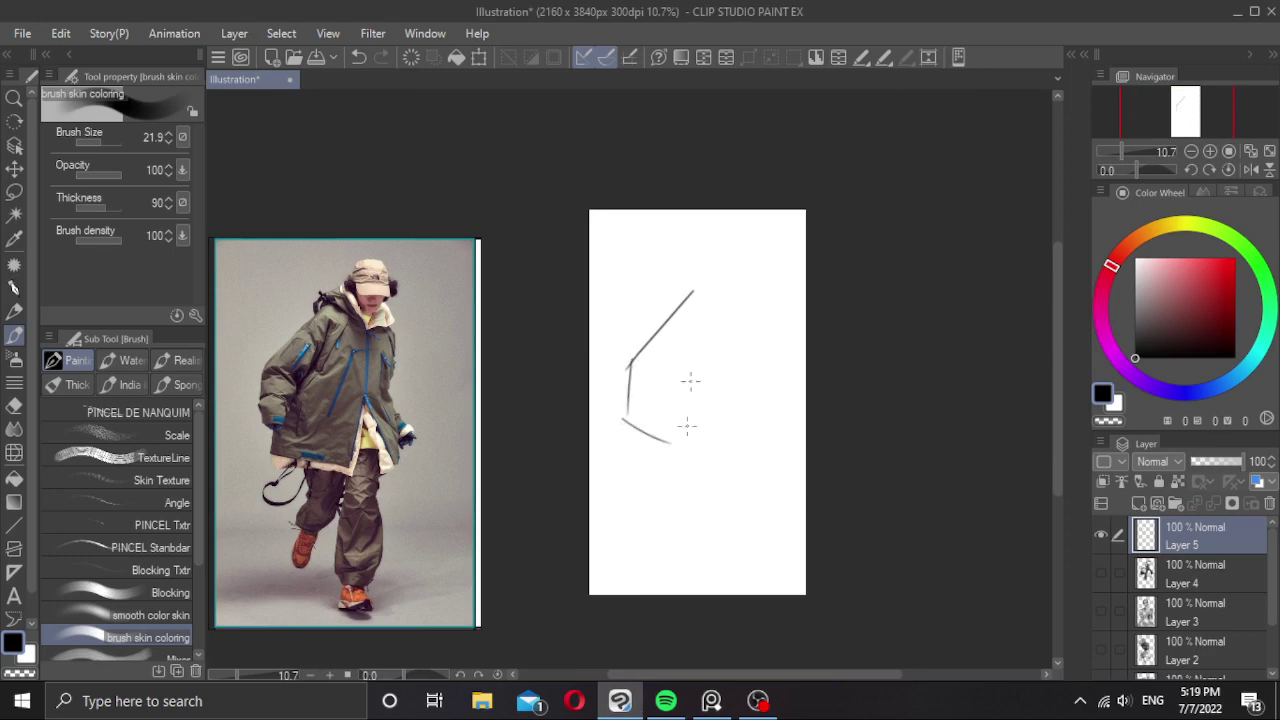
pyautogui.moveTo(694, 292)
pyautogui.mouseDown()
pyautogui.moveTo(714, 336)
pyautogui.moveTo(674, 446)
pyautogui.mouseUp()
pyautogui.moveTo(703, 382); pyautogui.dragTo(725, 448)
# Sketch the coat's far side with its flared hem, plus the pointed collar and the head above it.
pyautogui.moveTo(740, 331); pyautogui.dragTo(742, 384)
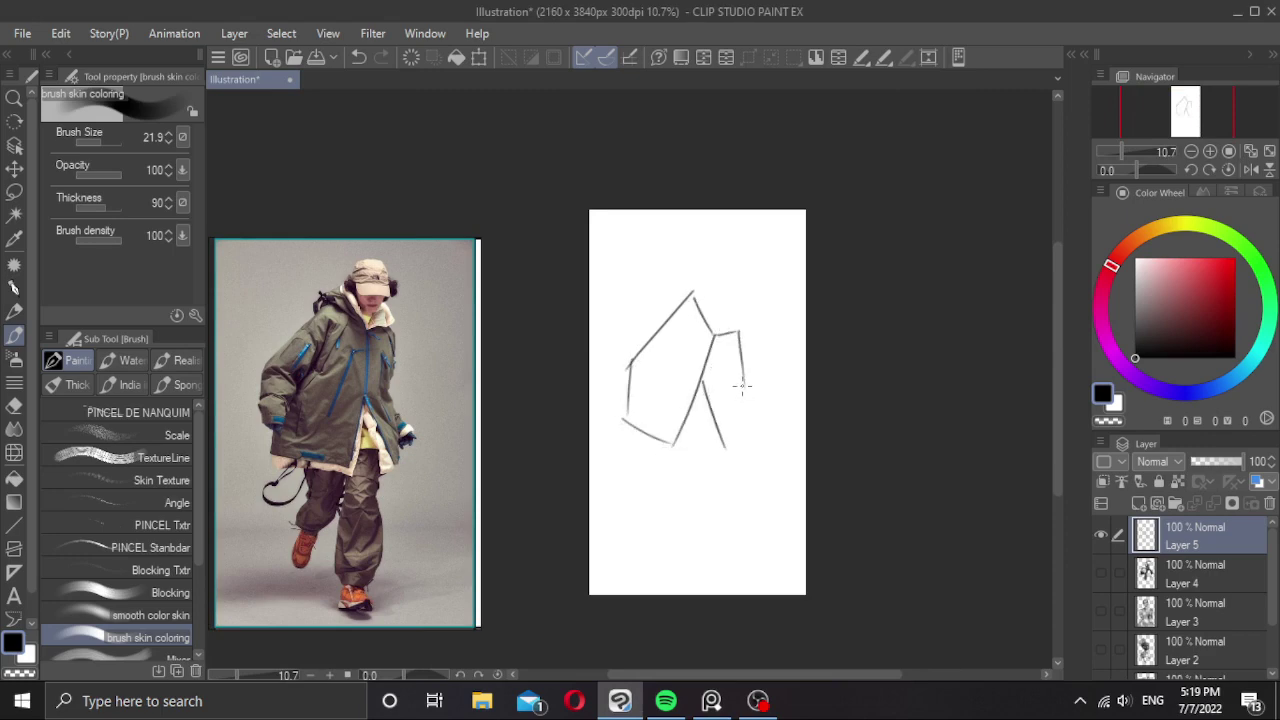
pyautogui.hotkey('ctrl', 'z')
pyautogui.moveTo(738, 329); pyautogui.dragTo(736, 448)
pyautogui.moveTo(738, 390); pyautogui.dragTo(761, 440)
pyautogui.moveTo(706, 325)
pyautogui.mouseDown()
pyautogui.moveTo(678, 293)
pyautogui.moveTo(698, 287)
pyautogui.moveTo(709, 327)
pyautogui.moveTo(747, 326)
pyautogui.mouseUp()
pyautogui.hotkey('ctrl', 'z')
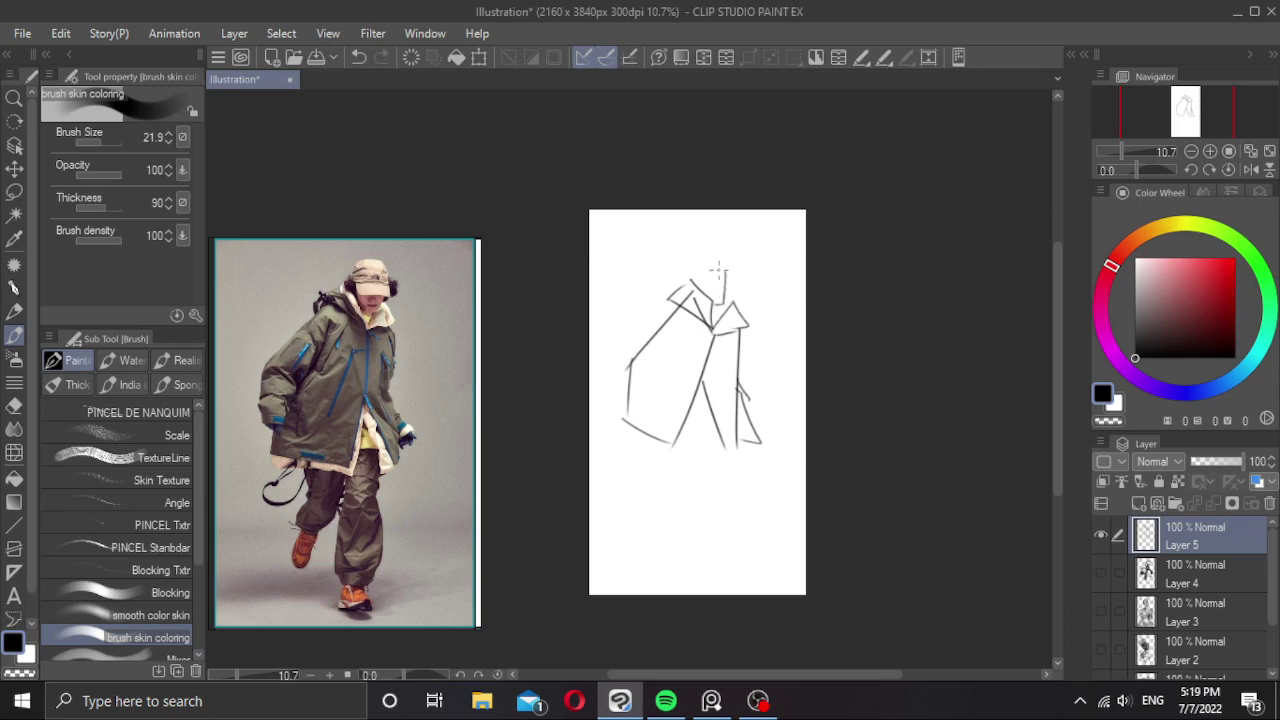
pyautogui.hotkey('ctrl', 'z')
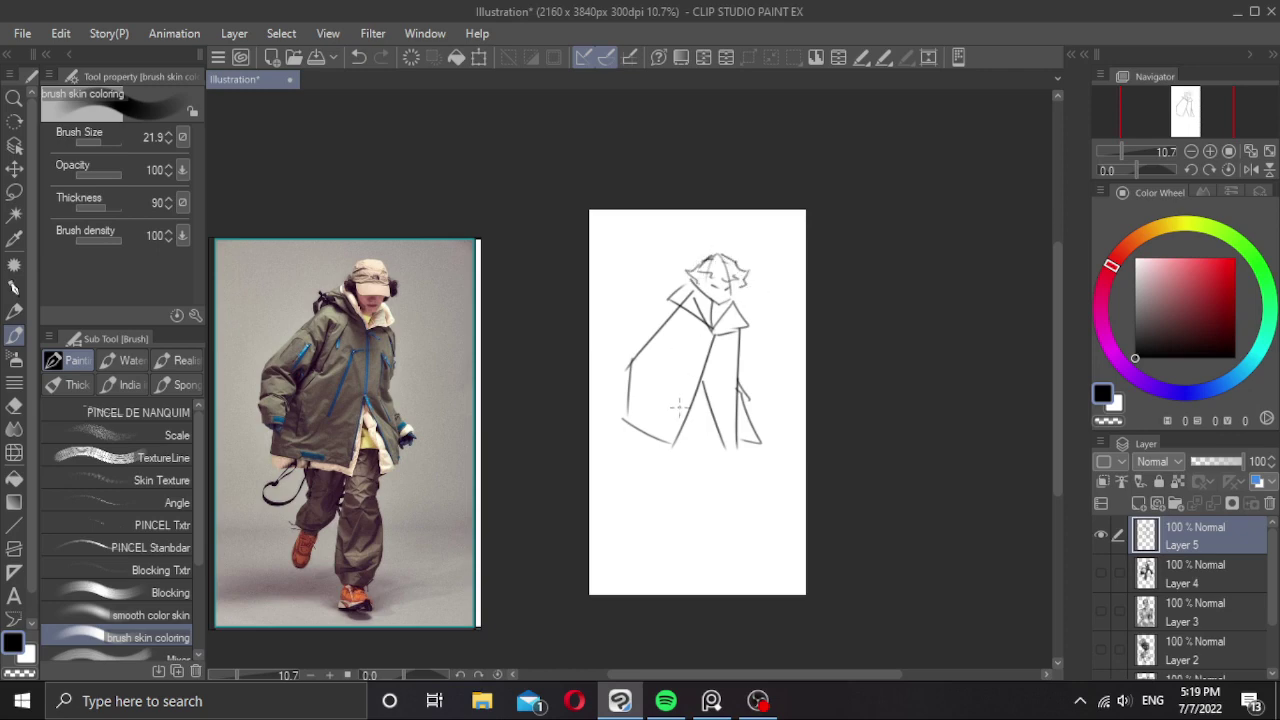
# Sketch the near sleeve with its cuff and add crossing fold lines at the coat's lower opening.
pyautogui.moveTo(681, 328)
pyautogui.mouseDown()
pyautogui.moveTo(655, 377)
pyautogui.moveTo(618, 382)
pyautogui.moveTo(655, 391)
pyautogui.mouseUp()
pyautogui.moveTo(654, 392)
pyautogui.mouseDown()
pyautogui.moveTo(618, 389)
pyautogui.moveTo(650, 367)
pyautogui.moveTo(669, 320)
pyautogui.moveTo(633, 349)
pyautogui.mouseUp()
pyautogui.moveTo(692, 420); pyautogui.dragTo(729, 404)
pyautogui.hotkey('ctrl', 'z')
pyautogui.moveTo(680, 445); pyautogui.dragTo(724, 406)
pyautogui.moveTo(688, 443)
pyautogui.mouseDown()
pyautogui.moveTo(708, 420)
pyautogui.moveTo(699, 455)
pyautogui.mouseUp()
# Sketch the standing leg's baggy trouser outline from the coat hem down to the ankle.
pyautogui.moveTo(716, 410); pyautogui.dragTo(733, 518)
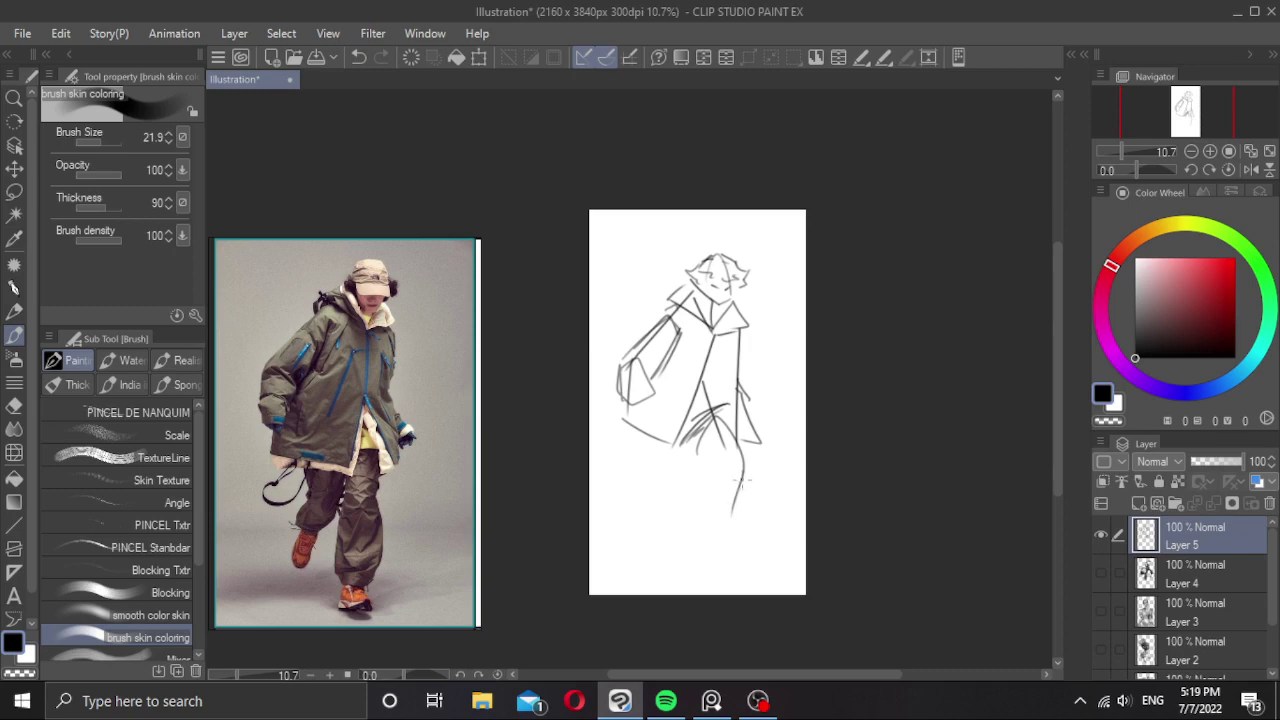
pyautogui.moveTo(740, 474); pyautogui.dragTo(720, 549)
pyautogui.moveTo(725, 499); pyautogui.dragTo(720, 522)
pyautogui.keyDown('ctrl'); pyautogui.keyDown('alt'); pyautogui.moveTo(697, 474); pyautogui.dragTo(701, 474); pyautogui.keyUp('alt'); pyautogui.keyUp('ctrl')
pyautogui.moveTo(697, 449); pyautogui.dragTo(714, 540)
pyautogui.hotkey('ctrl', 'z')
pyautogui.press('[')
pyautogui.press('[')
pyautogui.press('[')
pyautogui.press('[')
pyautogui.moveTo(697, 449)
pyautogui.mouseDown()
pyautogui.moveTo(705, 528)
pyautogui.moveTo(701, 496)
pyautogui.moveTo(689, 527)
pyautogui.mouseUp()
pyautogui.press(']')
pyautogui.moveTo(682, 536)
pyautogui.mouseDown()
pyautogui.moveTo(713, 551)
pyautogui.moveTo(733, 502)
pyautogui.moveTo(727, 549)
pyautogui.mouseUp()
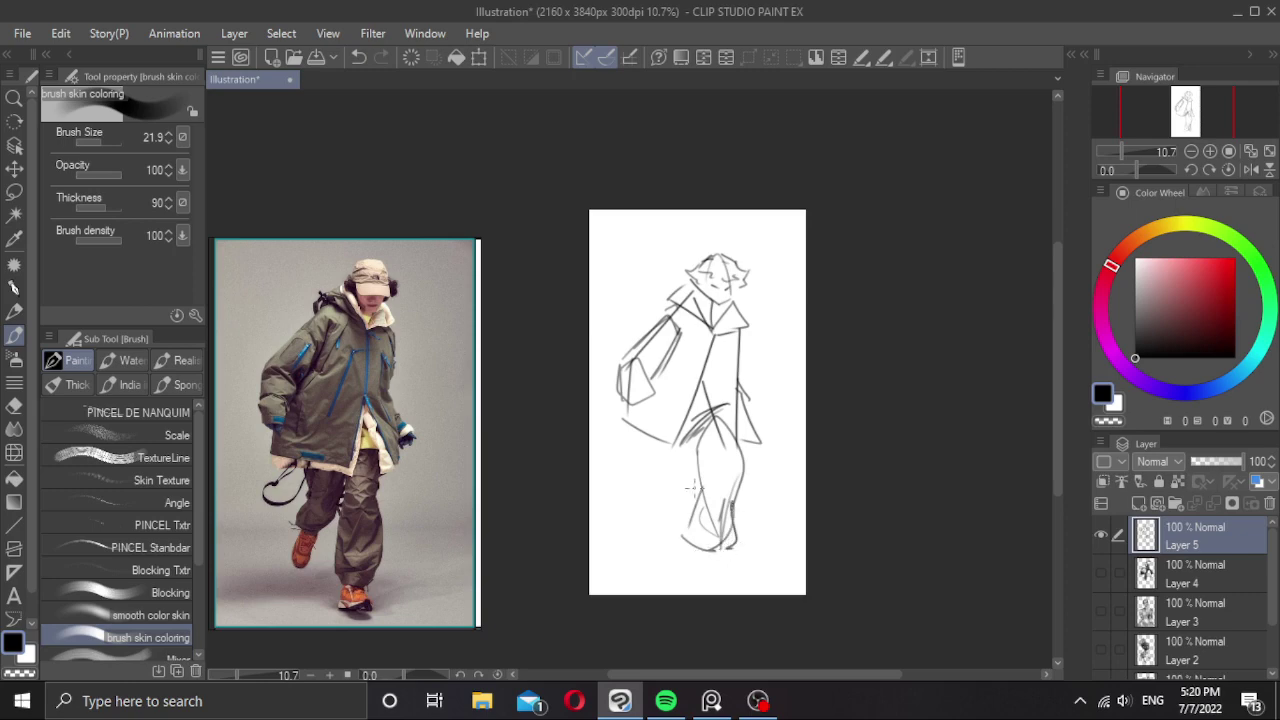
# Sketch the raised back leg with its foot, and add the standing leg's shoe.
pyautogui.moveTo(698, 420)
pyautogui.mouseDown()
pyautogui.moveTo(664, 470)
pyautogui.moveTo(650, 438)
pyautogui.moveTo(648, 490)
pyautogui.moveTo(638, 482)
pyautogui.mouseUp()
pyautogui.moveTo(640, 472)
pyautogui.mouseDown()
pyautogui.moveTo(656, 490)
pyautogui.moveTo(641, 503)
pyautogui.mouseUp()
pyautogui.hotkey('ctrl', 'z')
pyautogui.hotkey('ctrl', 'z')
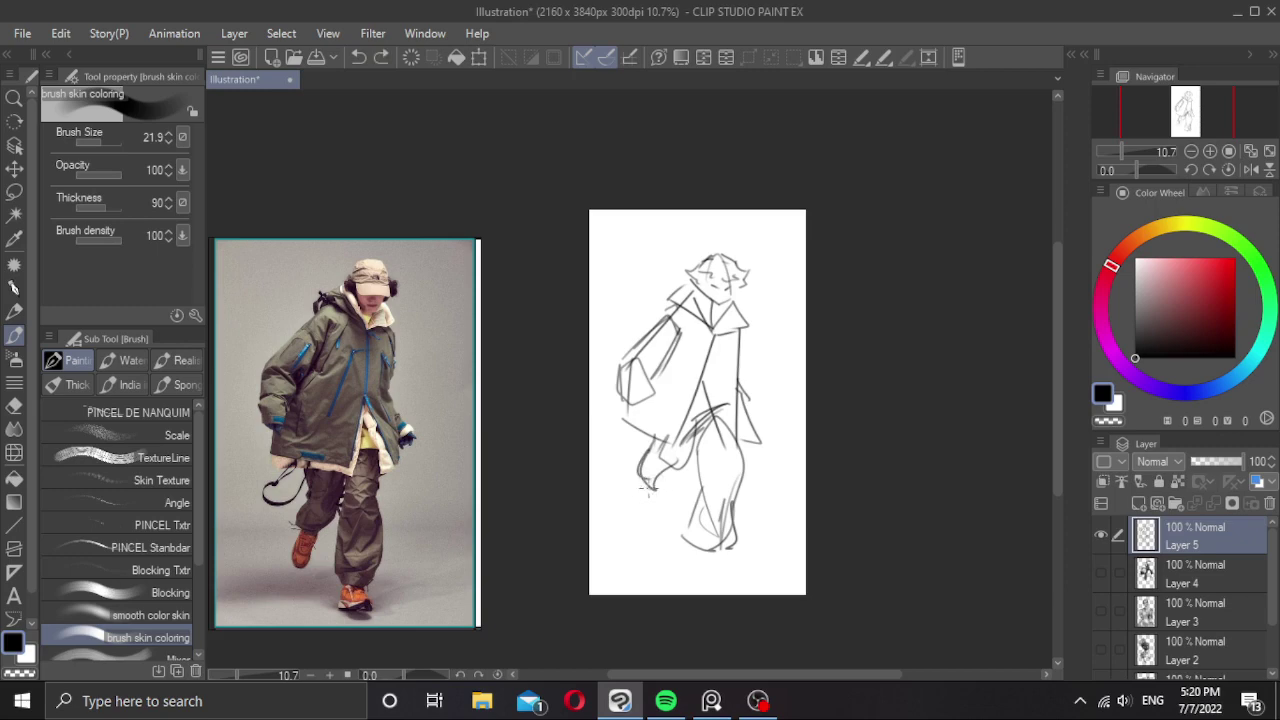
pyautogui.moveTo(660, 475); pyautogui.dragTo(650, 510)
pyautogui.hotkey('ctrl', 'z')
pyautogui.hotkey('ctrl', 'z')
pyautogui.hotkey('ctrl', 'z')
pyautogui.moveTo(649, 486)
pyautogui.mouseDown()
pyautogui.moveTo(634, 510)
pyautogui.moveTo(632, 496)
pyautogui.mouseUp()
pyautogui.moveTo(700, 554); pyautogui.dragTo(738, 568)
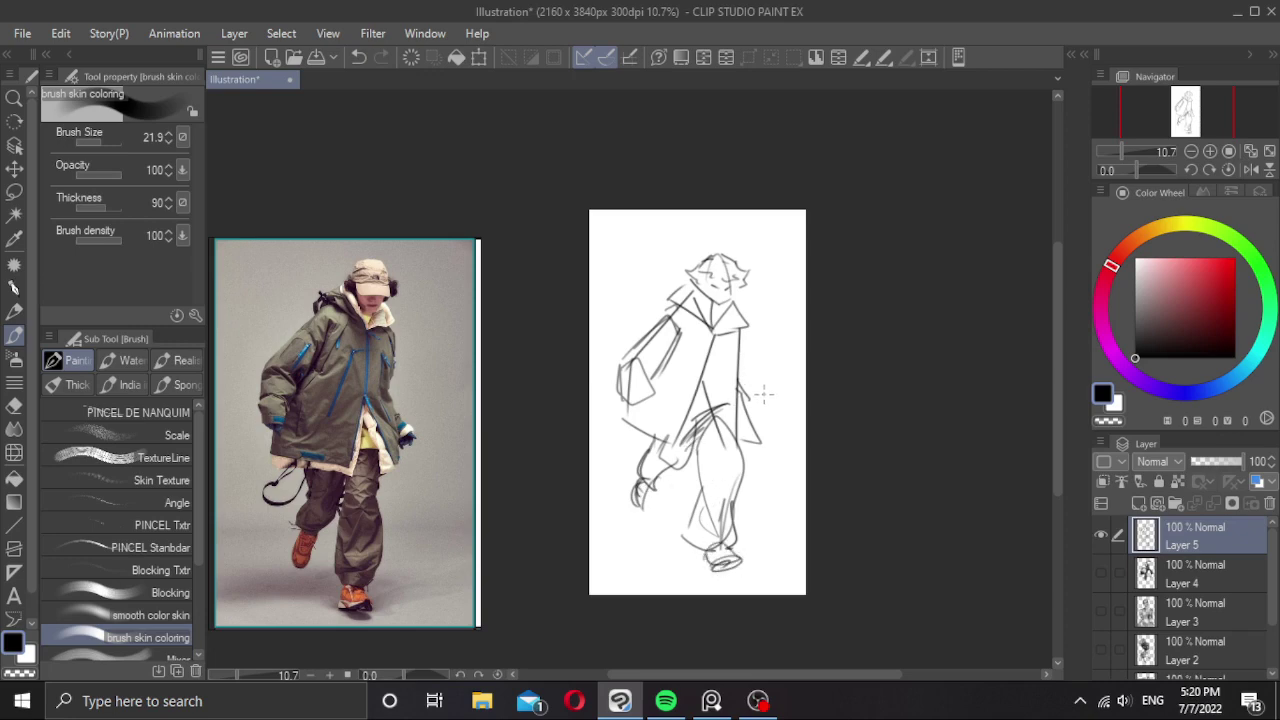
# Sketch the far arm's end beside the coat and shade the head, collar and near sleeve in grey tones.
pyautogui.moveTo(742, 380); pyautogui.dragTo(753, 402)
pyautogui.moveTo(692, 366)
pyautogui.mouseDown()
pyautogui.moveTo(650, 376)
pyautogui.moveTo(630, 420)
pyautogui.moveTo(622, 360)
pyautogui.moveTo(652, 376)
pyautogui.moveTo(690, 325)
pyautogui.moveTo(697, 302)
pyautogui.moveTo(678, 300)
pyautogui.moveTo(721, 325)
pyautogui.moveTo(692, 287)
pyautogui.moveTo(712, 262)
pyautogui.moveTo(721, 276)
pyautogui.moveTo(722, 262)
pyautogui.moveTo(738, 266)
pyautogui.moveTo(742, 286)
pyautogui.moveTo(738, 272)
pyautogui.moveTo(704, 292)
pyautogui.moveTo(726, 298)
pyautogui.mouseUp()
pyautogui.press('[')
pyautogui.press('[')
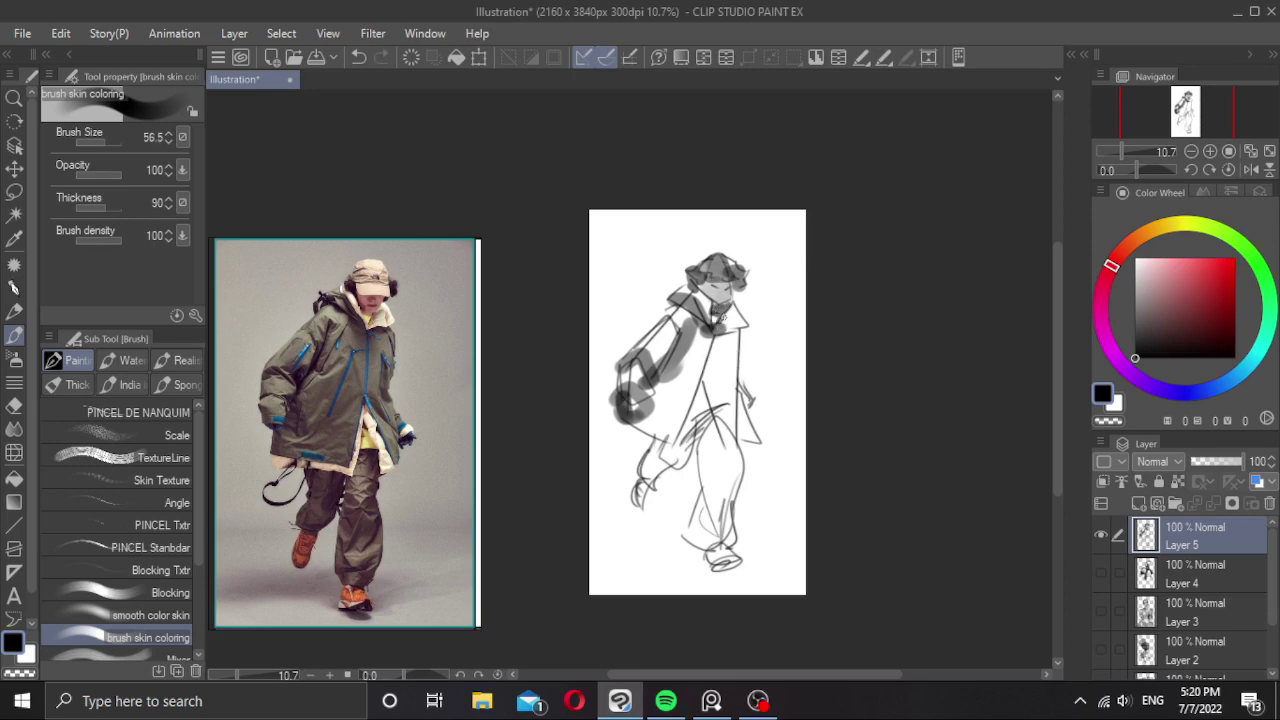
# Shade the coat's chest and body with broad translucent black strokes, enlarging the brush to about 246.6.
pyautogui.moveTo(716, 333)
pyautogui.mouseDown()
pyautogui.moveTo(744, 328)
pyautogui.moveTo(711, 358)
pyautogui.mouseUp()
pyautogui.press(']')
pyautogui.press('[')
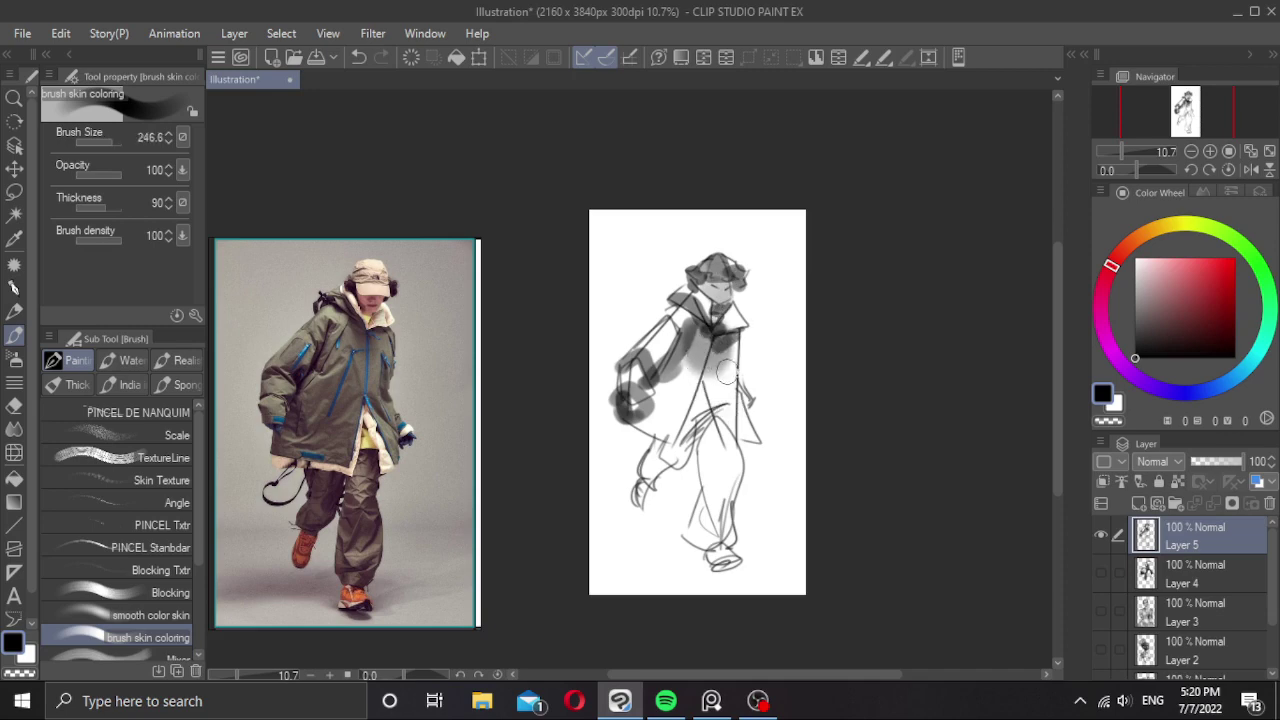
pyautogui.press(']')
pyautogui.moveTo(655, 406)
pyautogui.mouseDown()
pyautogui.moveTo(682, 387)
pyautogui.moveTo(692, 402)
pyautogui.moveTo(645, 423)
pyautogui.moveTo(665, 428)
pyautogui.moveTo(720, 388)
pyautogui.moveTo(704, 388)
pyautogui.moveTo(696, 409)
pyautogui.moveTo(730, 349)
pyautogui.moveTo(718, 387)
pyautogui.moveTo(667, 355)
pyautogui.moveTo(626, 372)
pyautogui.moveTo(644, 382)
pyautogui.moveTo(633, 354)
pyautogui.moveTo(665, 322)
pyautogui.moveTo(653, 345)
pyautogui.moveTo(685, 316)
pyautogui.mouseUp()
# Shade the far hand and darken the near fist with a smaller brush, down to size 120.9.
pyautogui.press('[')
pyautogui.press('[')
pyautogui.press('[')
pyautogui.moveTo(727, 402)
pyautogui.mouseDown()
pyautogui.moveTo(754, 430)
pyautogui.moveTo(752, 414)
pyautogui.mouseUp()
pyautogui.press('[')
pyautogui.press('[')
pyautogui.moveTo(625, 416); pyautogui.dragTo(635, 418)
pyautogui.moveTo(760, 426)
pyautogui.mouseDown()
pyautogui.moveTo(758, 404)
pyautogui.moveTo(756, 424)
pyautogui.mouseUp()
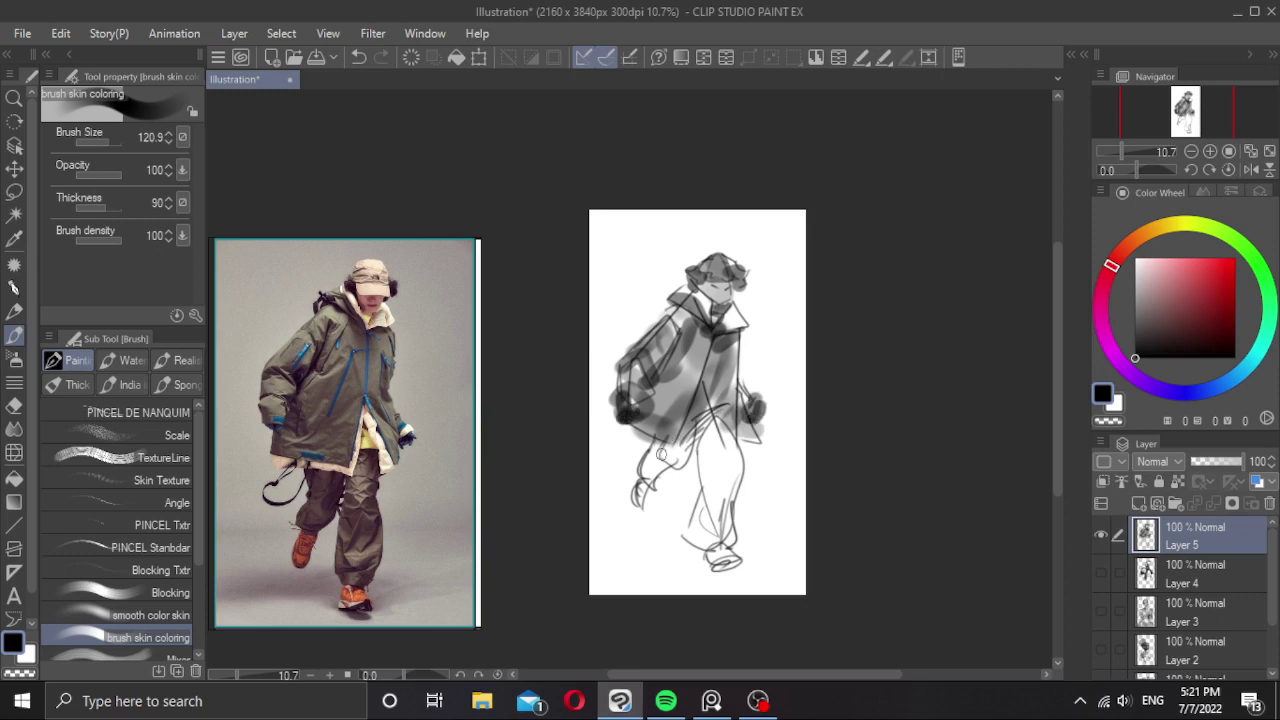
# Shade the raised back leg and the standing leg's inner side at about brush size 146.4.
pyautogui.press(']')
pyautogui.press(']')
pyautogui.press(']')
pyautogui.press('[')
pyautogui.moveTo(654, 441)
pyautogui.mouseDown()
pyautogui.moveTo(647, 479)
pyautogui.moveTo(698, 428)
pyautogui.moveTo(678, 448)
pyautogui.moveTo(712, 506)
pyautogui.mouseUp()
pyautogui.press('[')
pyautogui.moveTo(706, 430)
pyautogui.mouseDown()
pyautogui.moveTo(716, 520)
pyautogui.moveTo(698, 538)
pyautogui.moveTo(697, 510)
pyautogui.moveTo(740, 452)
pyautogui.moveTo(726, 520)
pyautogui.mouseUp()
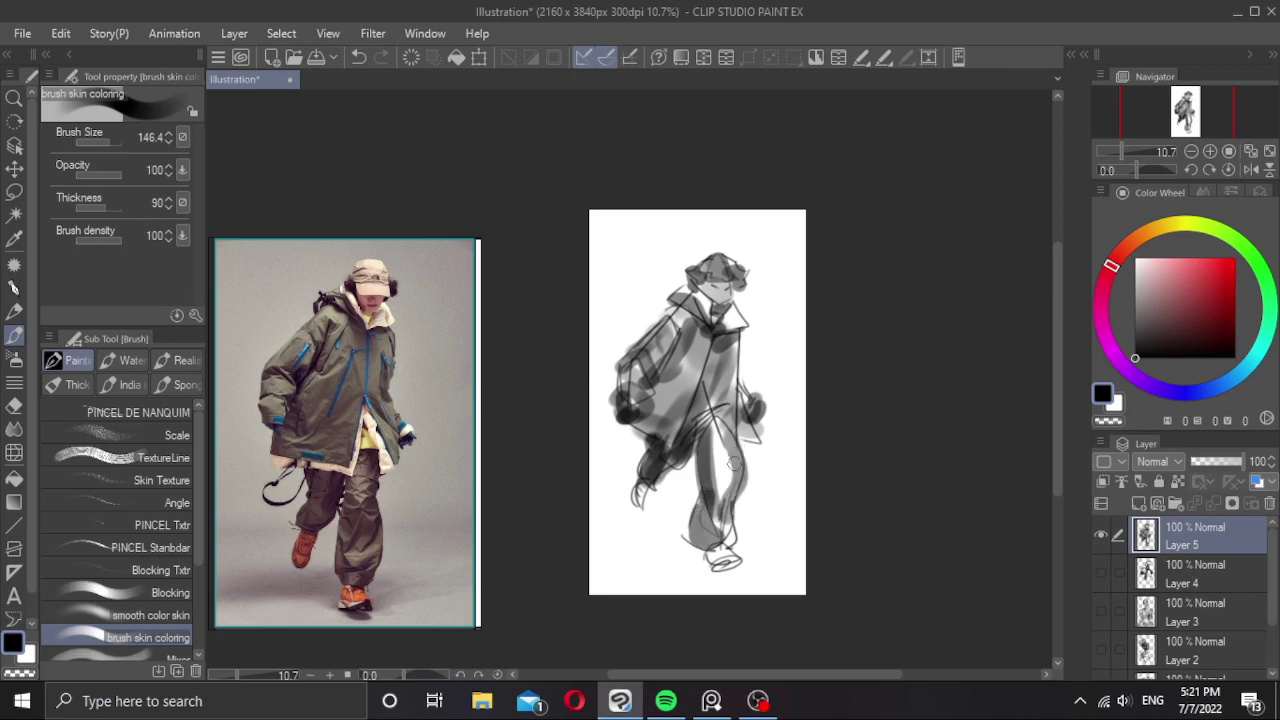
# Fill out the standing leg's trouser shading with broader strokes, enlarging the brush to 255.5.
pyautogui.moveTo(734, 466); pyautogui.dragTo(717, 537)
pyautogui.press(']')
pyautogui.press(']')
pyautogui.moveTo(708, 438)
pyautogui.mouseDown()
pyautogui.moveTo(720, 485)
pyautogui.moveTo(710, 538)
pyautogui.moveTo(739, 449)
pyautogui.mouseUp()
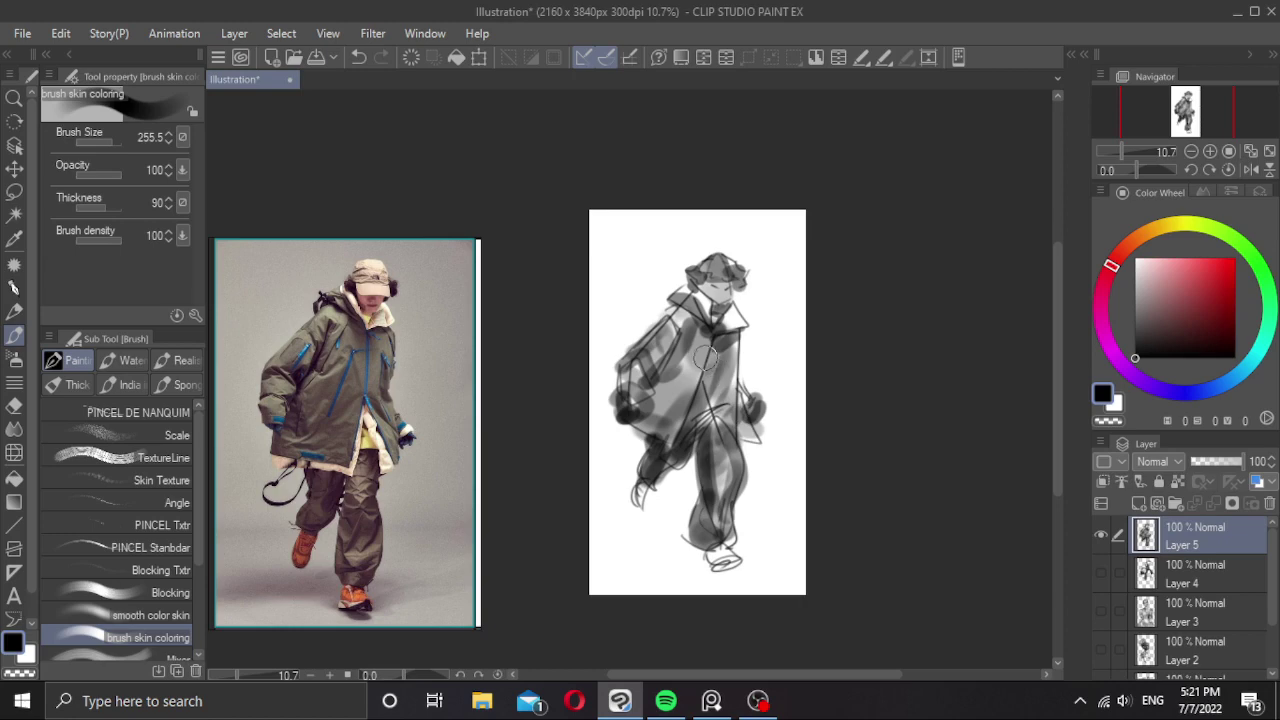
# Define the near sleeve's contour, folds and cuff with dark strokes at brush size 51.9.
pyautogui.moveTo(693, 360)
pyautogui.mouseDown()
pyautogui.moveTo(676, 364)
pyautogui.moveTo(685, 336)
pyautogui.moveTo(662, 374)
pyautogui.moveTo(671, 389)
pyautogui.mouseUp()
pyautogui.hotkey('ctrl', 'z')
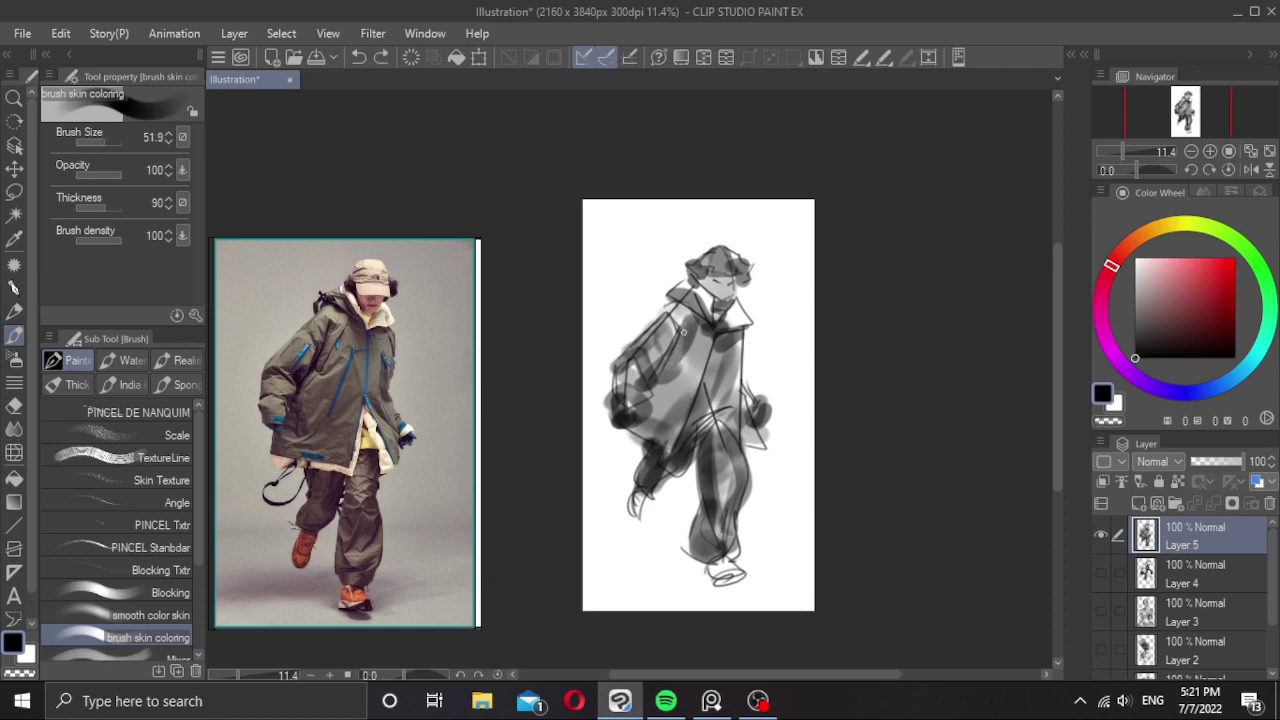
pyautogui.moveTo(688, 326)
pyautogui.mouseDown()
pyautogui.moveTo(644, 387)
pyautogui.moveTo(674, 337)
pyautogui.moveTo(674, 351)
pyautogui.moveTo(645, 332)
pyautogui.moveTo(661, 329)
pyautogui.moveTo(652, 381)
pyautogui.moveTo(662, 358)
pyautogui.moveTo(653, 380)
pyautogui.moveTo(625, 357)
pyautogui.moveTo(644, 383)
pyautogui.moveTo(615, 374)
pyautogui.moveTo(645, 400)
pyautogui.mouseUp()
pyautogui.hotkey('ctrl', 'z')
pyautogui.moveTo(650, 395)
pyautogui.mouseDown()
pyautogui.moveTo(606, 403)
pyautogui.moveTo(619, 389)
pyautogui.moveTo(648, 418)
pyautogui.mouseUp()
pyautogui.moveTo(646, 420)
pyautogui.mouseDown()
pyautogui.moveTo(612, 427)
pyautogui.moveTo(624, 409)
pyautogui.moveTo(643, 421)
pyautogui.moveTo(609, 356)
pyautogui.moveTo(644, 368)
pyautogui.moveTo(622, 341)
pyautogui.moveTo(679, 301)
pyautogui.mouseUp()
pyautogui.hotkey('ctrl', 'z')
pyautogui.hotkey('ctrl', 'z')
pyautogui.hotkey('ctrl', 'z')
pyautogui.moveTo(606, 354); pyautogui.dragTo(677, 302)
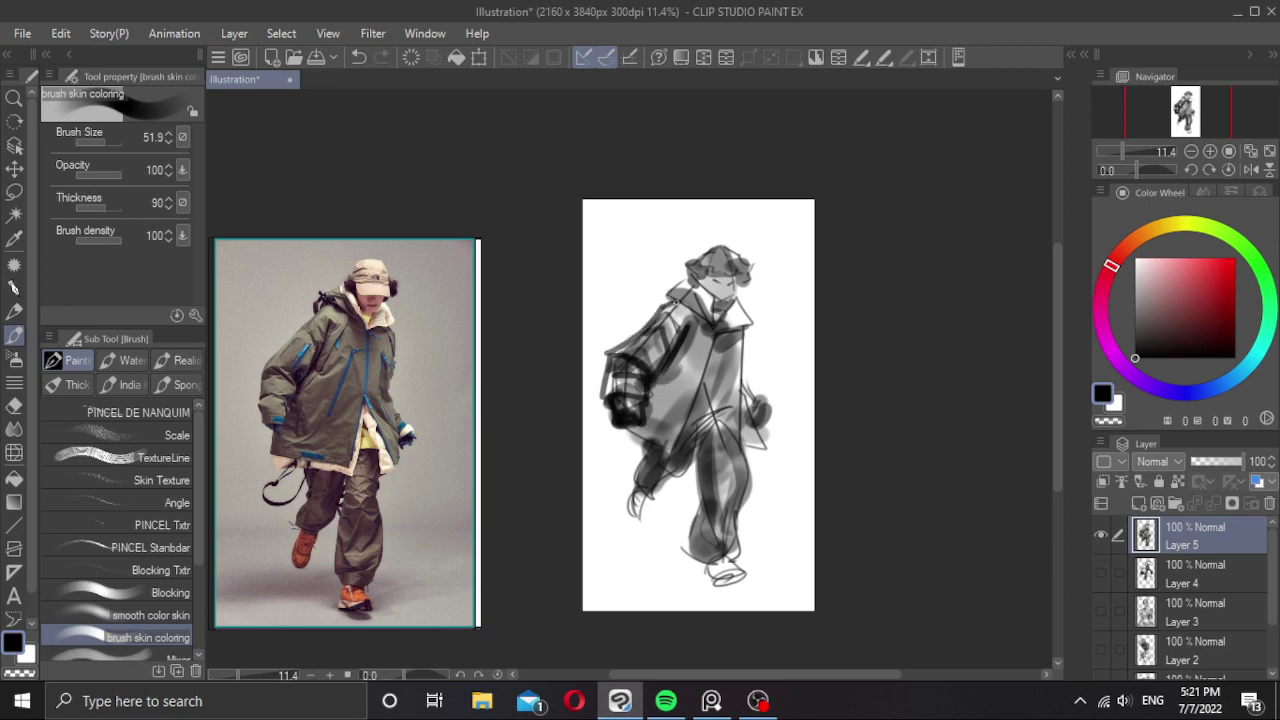
# Darken the coat's far edge below the collar with vertical strokes at brush size 51.9.
pyautogui.moveTo(747, 328); pyautogui.dragTo(743, 381)
pyautogui.hotkey('ctrl', 'z')
pyautogui.moveTo(743, 335); pyautogui.dragTo(742, 404)
pyautogui.moveTo(732, 356); pyautogui.dragTo(734, 389)
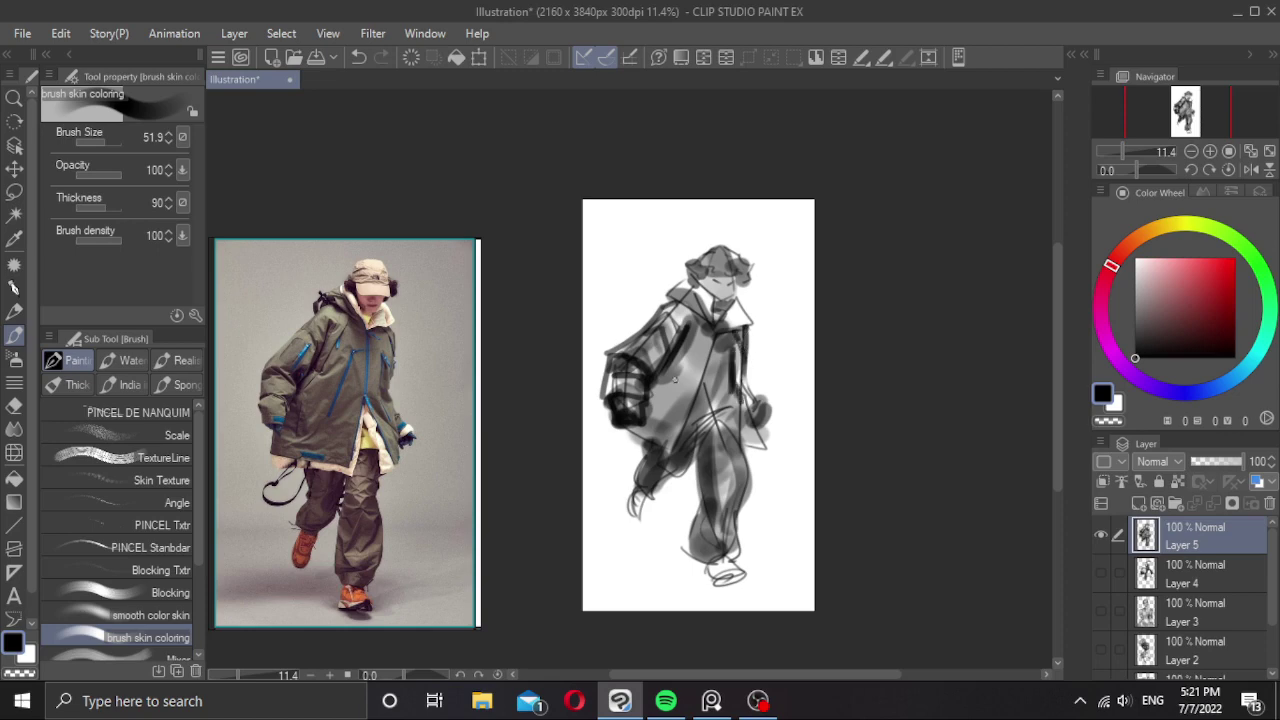
# Reinforce the coat's folds, hem and lower opening, and the standing leg's outer contour, with dark strokes at brush size 51.9.
pyautogui.moveTo(648, 396)
pyautogui.mouseDown()
pyautogui.moveTo(664, 420)
pyautogui.moveTo(650, 415)
pyautogui.moveTo(624, 450)
pyautogui.moveTo(686, 465)
pyautogui.moveTo(715, 369)
pyautogui.moveTo(746, 450)
pyautogui.mouseUp()
pyautogui.hotkey('ctrl', 'z')
pyautogui.moveTo(704, 402); pyautogui.dragTo(726, 441)
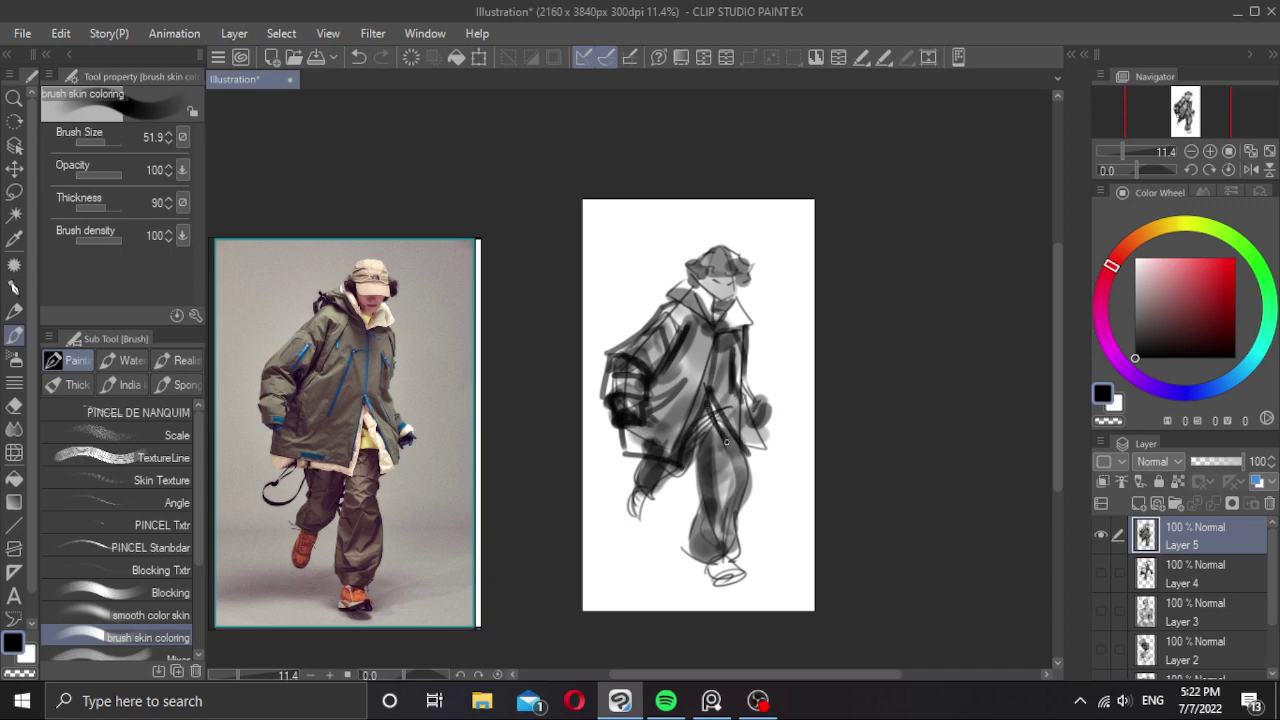
pyautogui.hotkey('ctrl', 'z')
pyautogui.moveTo(756, 458)
pyautogui.mouseDown()
pyautogui.moveTo(728, 412)
pyautogui.moveTo(758, 446)
pyautogui.moveTo(736, 397)
pyautogui.moveTo(748, 462)
pyautogui.moveTo(716, 417)
pyautogui.moveTo(684, 530)
pyautogui.moveTo(737, 515)
pyautogui.mouseUp()
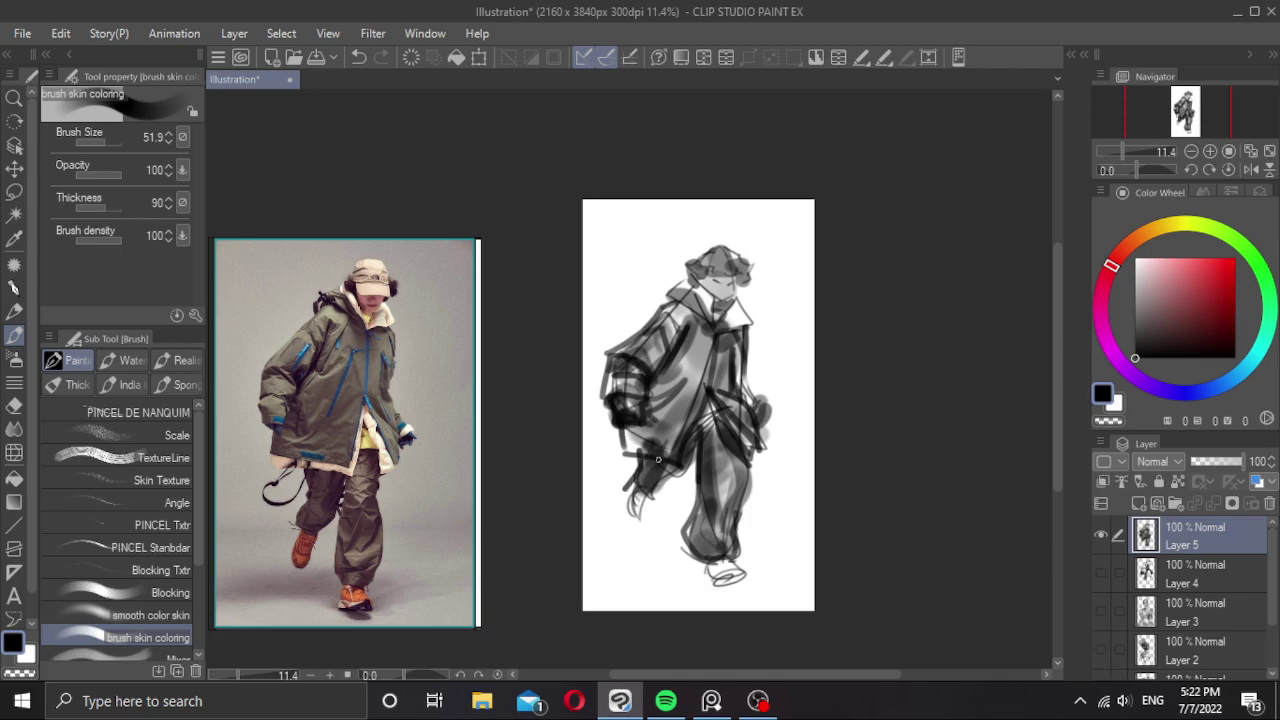
# Define the raised leg's contour and folds in black at brush size 51.9, and deepen the coat front's shading at size 230.1.
pyautogui.moveTo(627, 484)
pyautogui.mouseDown()
pyautogui.moveTo(638, 512)
pyautogui.moveTo(677, 477)
pyautogui.moveTo(647, 538)
pyautogui.moveTo(631, 507)
pyautogui.moveTo(643, 530)
pyautogui.moveTo(650, 516)
pyautogui.mouseUp()
pyautogui.moveTo(647, 508)
pyautogui.mouseDown()
pyautogui.moveTo(650, 483)
pyautogui.moveTo(651, 503)
pyautogui.mouseUp()
pyautogui.moveTo(640, 515); pyautogui.dragTo(672, 478)
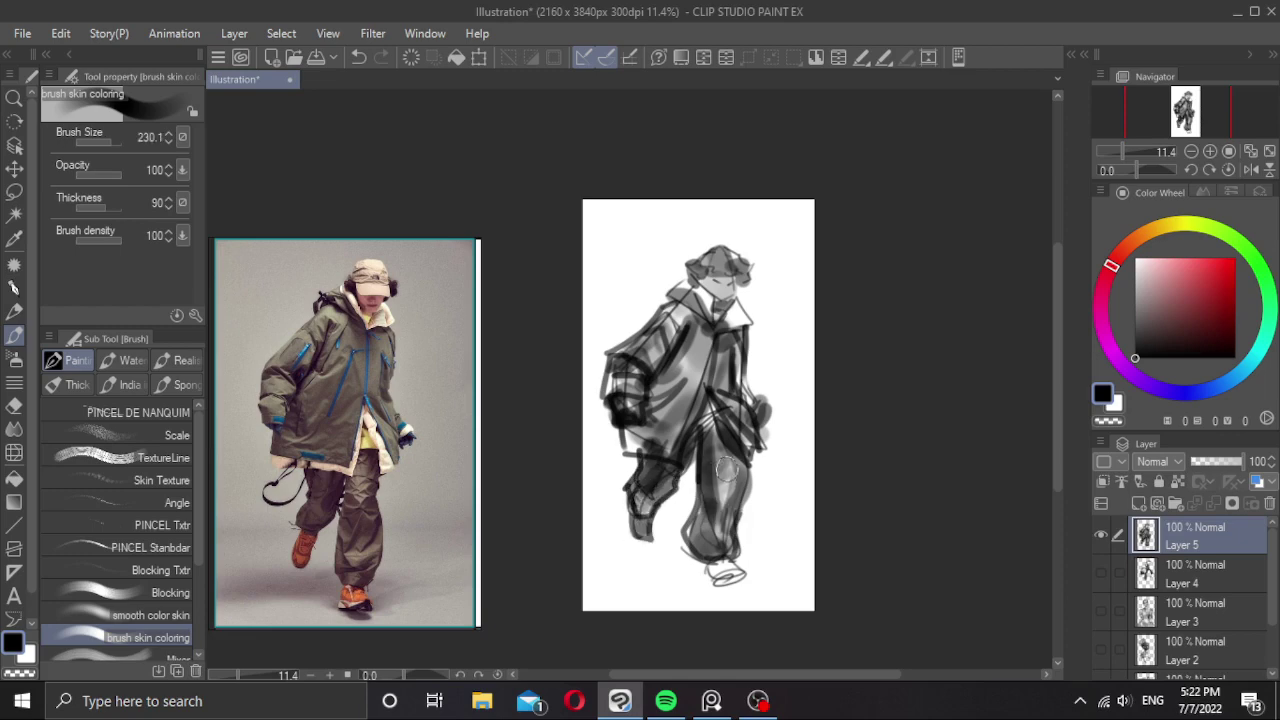
pyautogui.moveTo(706, 351); pyautogui.dragTo(700, 369)
pyautogui.moveTo(705, 406); pyautogui.dragTo(695, 406)
pyautogui.press('c')
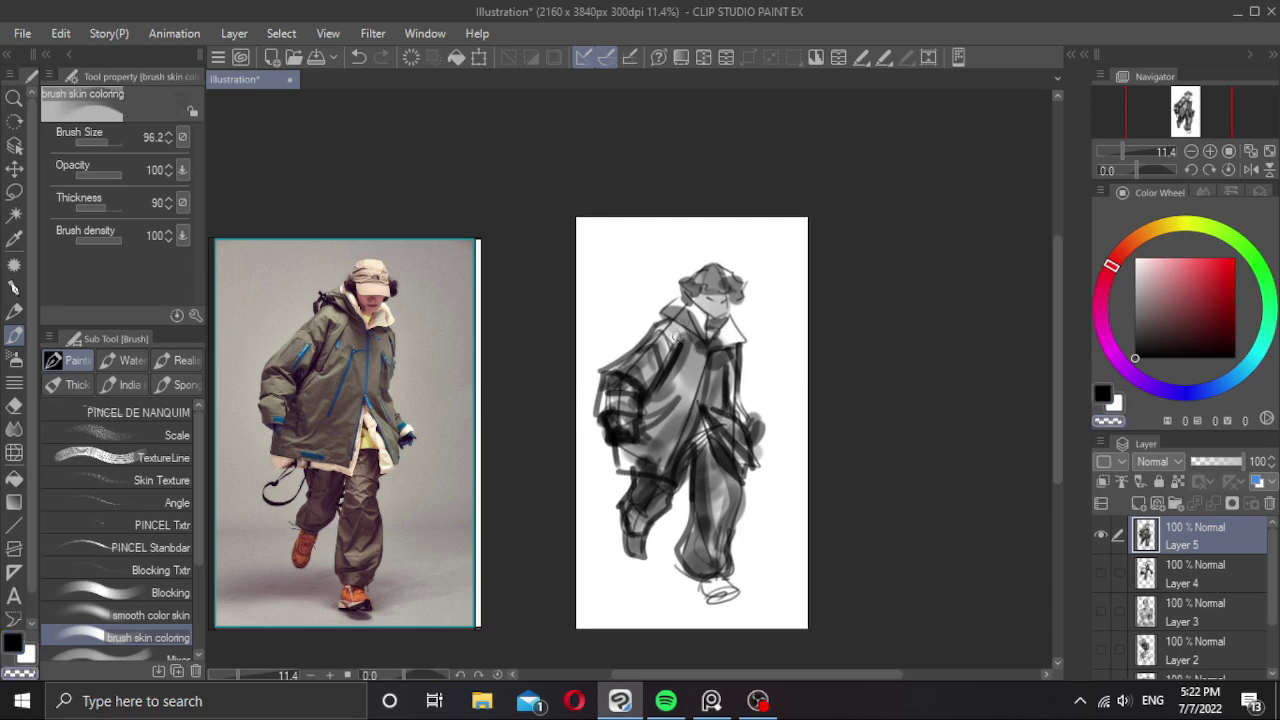
pyautogui.moveTo(677, 336); pyautogui.dragTo(678, 340)
pyautogui.hotkey('ctrl', 'z')
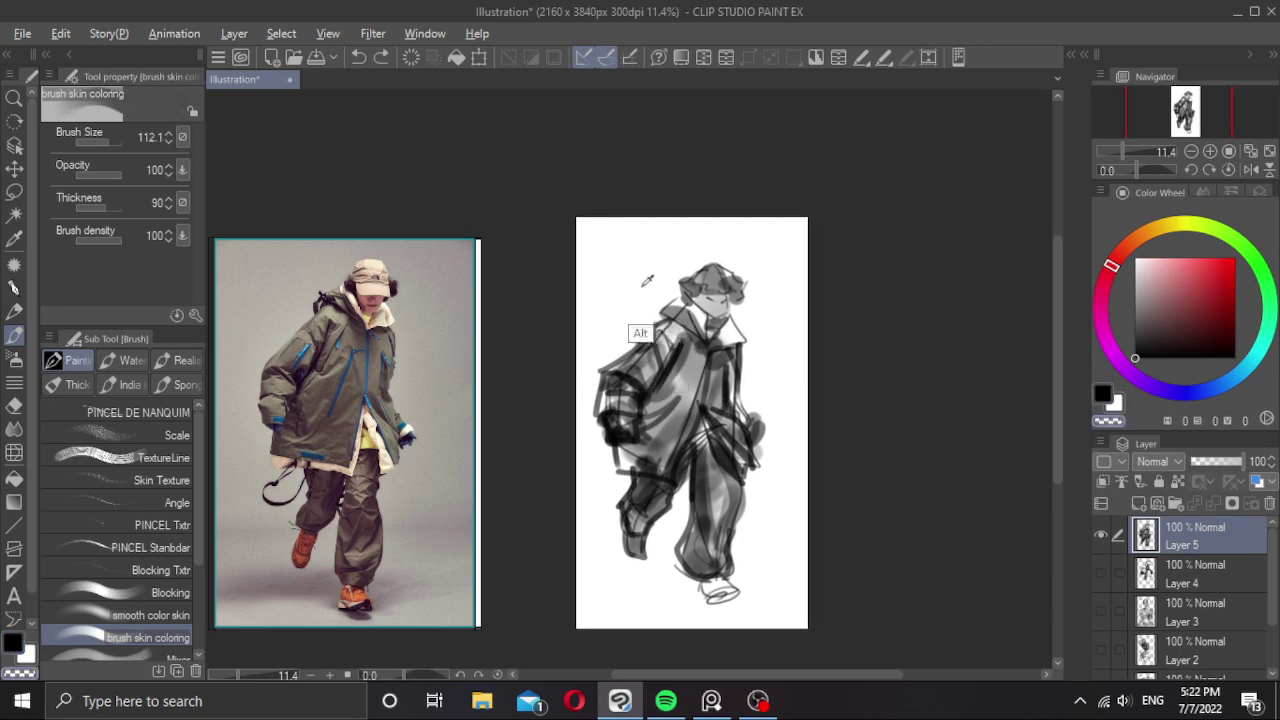
# Sample the background white and paint highlights along the near sleeve's folds and onto its cuff.
pyautogui.keyDown('alt'); pyautogui.click(647, 281); pyautogui.keyUp('alt')
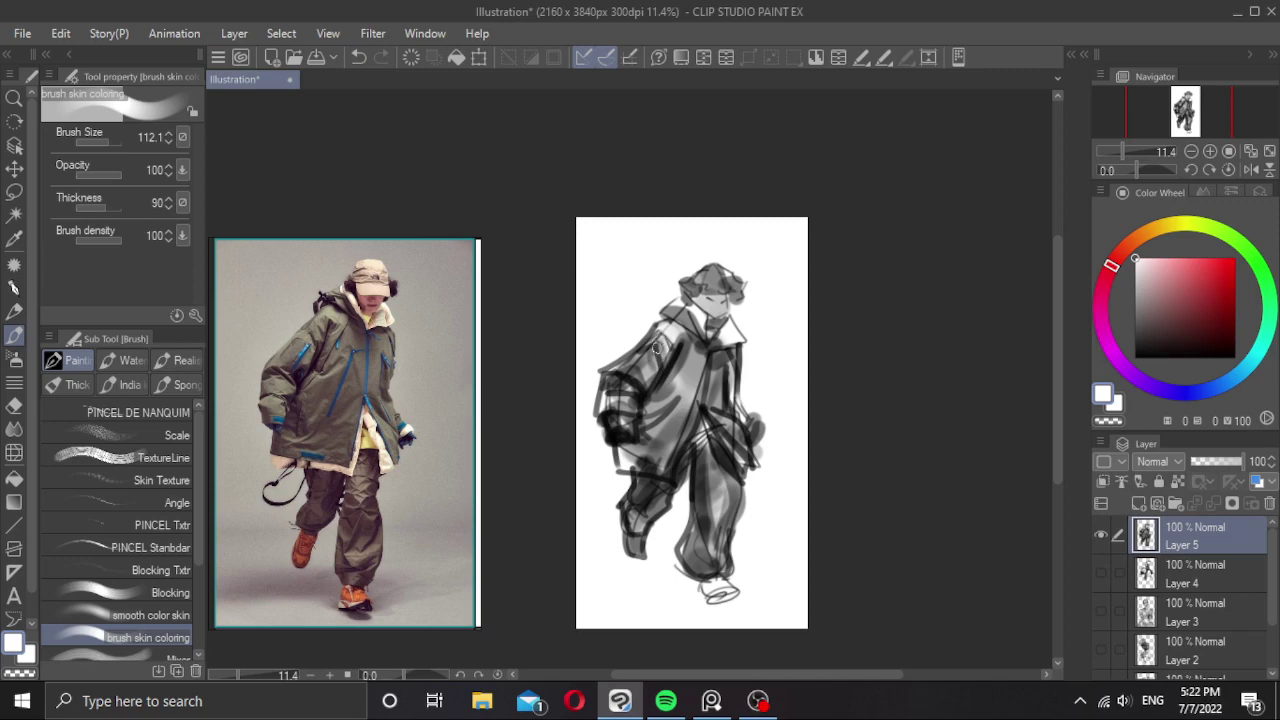
pyautogui.moveTo(658, 349)
pyautogui.mouseDown()
pyautogui.moveTo(625, 367)
pyautogui.moveTo(655, 377)
pyautogui.moveTo(629, 380)
pyautogui.mouseUp()
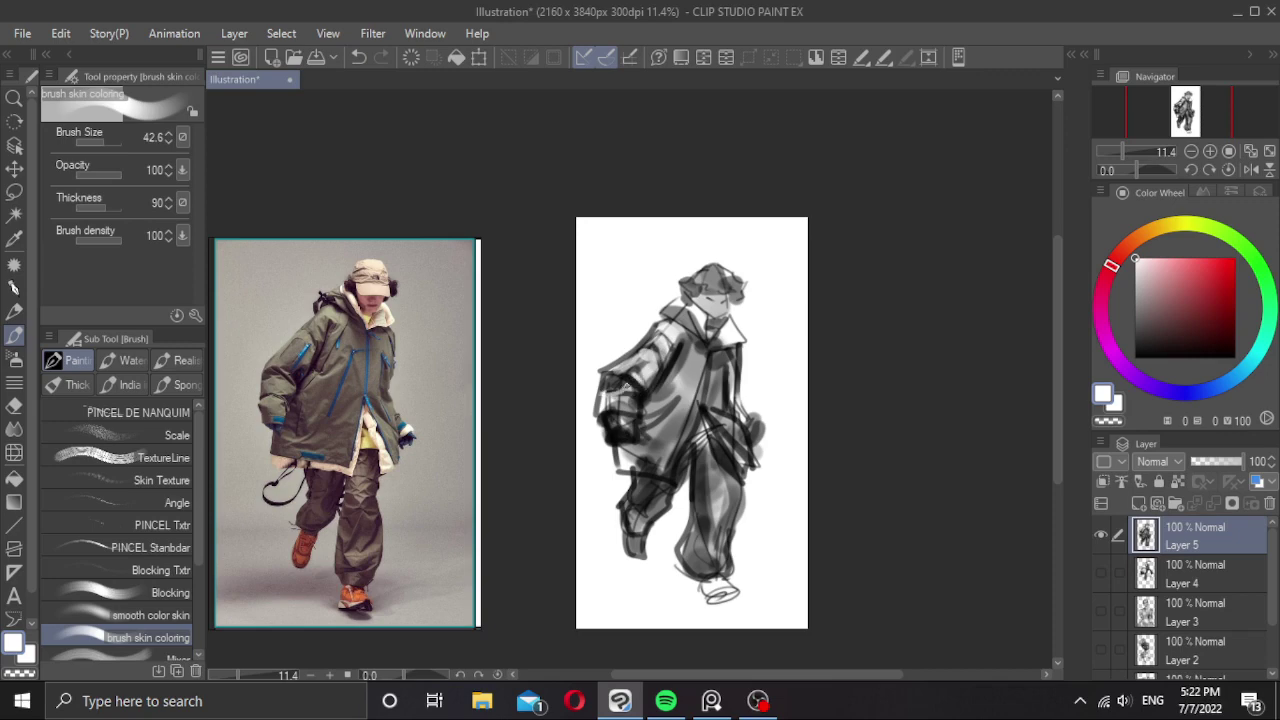
pyautogui.press(']')
pyautogui.press(']')
pyautogui.press(']')
pyautogui.press(']')
pyautogui.press(']')
pyautogui.press('[')
pyautogui.press('[')
pyautogui.press('[')
pyautogui.moveTo(618, 404)
pyautogui.mouseDown()
pyautogui.moveTo(632, 406)
pyautogui.moveTo(627, 423)
pyautogui.mouseUp()
# Lighten the coat's near front panel with broad white strokes at brush size 123.6.
pyautogui.press(']')
pyautogui.press(']')
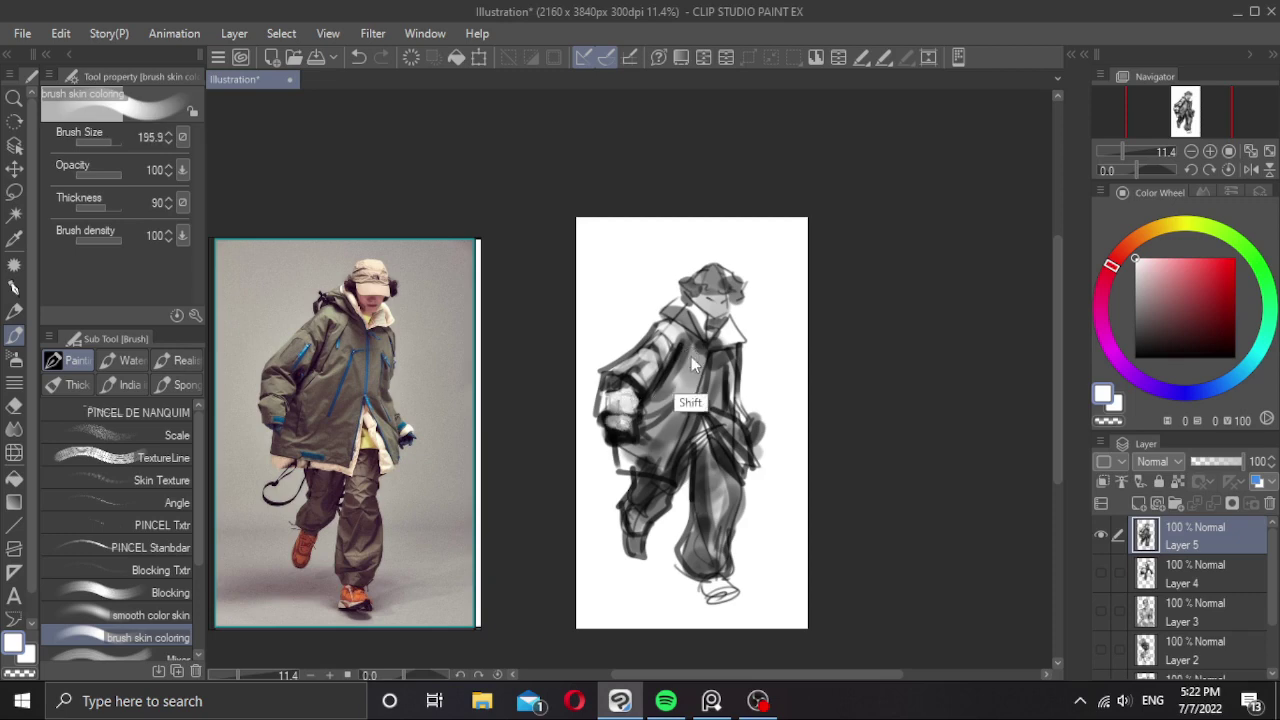
pyautogui.press('[')
pyautogui.moveTo(681, 332); pyautogui.dragTo(682, 391)
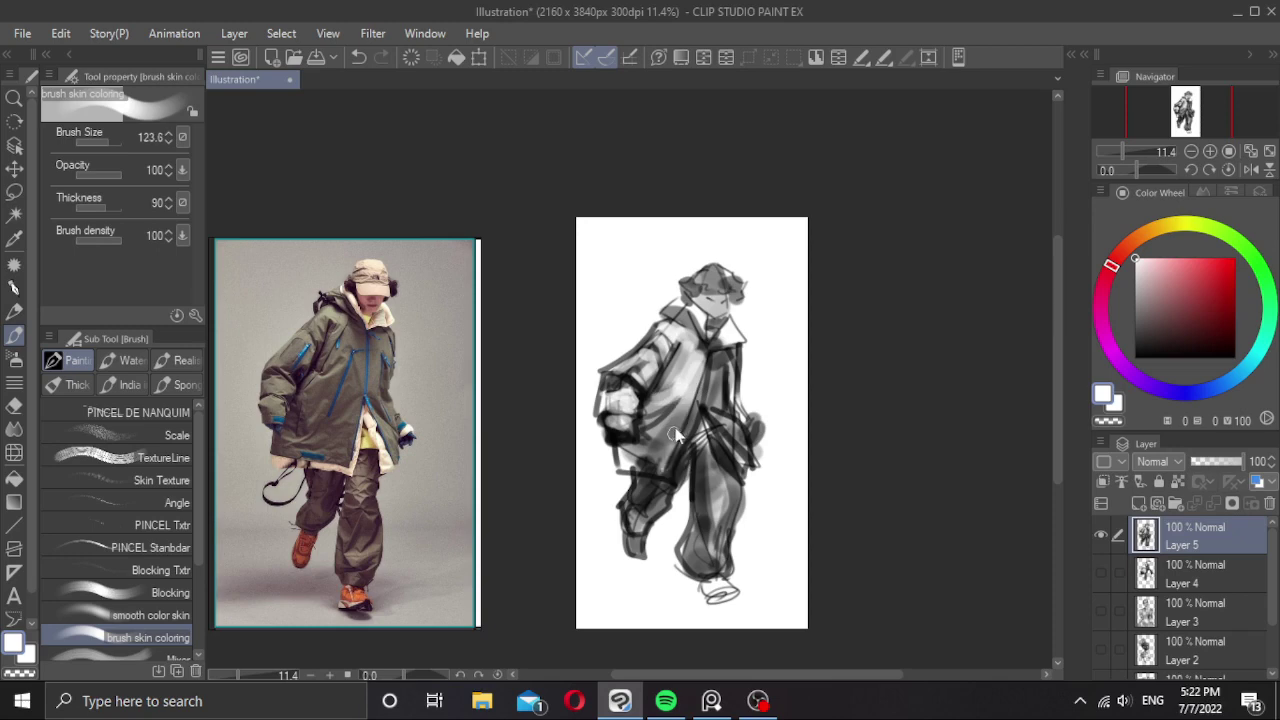
pyautogui.moveTo(661, 441); pyautogui.dragTo(664, 449)
pyautogui.moveTo(711, 366)
pyautogui.mouseDown()
pyautogui.moveTo(713, 400)
pyautogui.moveTo(739, 362)
pyautogui.moveTo(738, 379)
pyautogui.moveTo(736, 348)
pyautogui.mouseUp()
pyautogui.hotkey('ctrl', 'z')
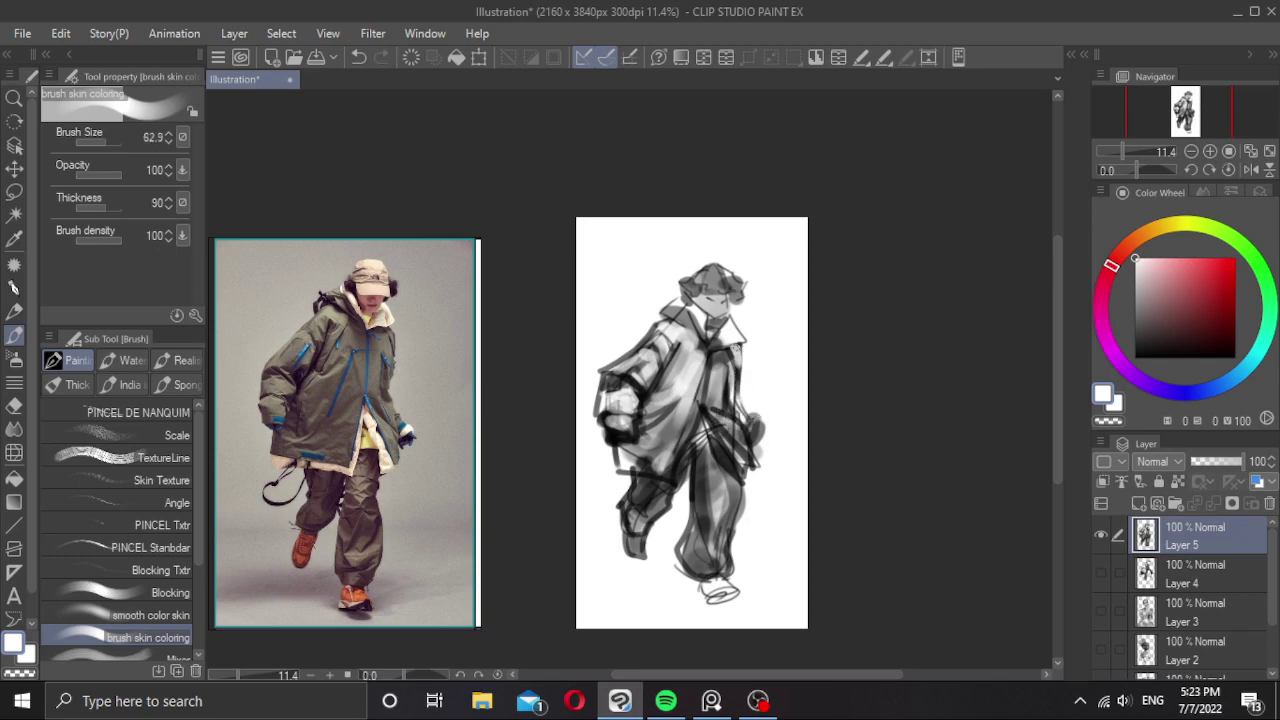
# Paint the coat's pale lining along the hem and lower front opening in white at brush size 62.9.
pyautogui.moveTo(757, 424); pyautogui.dragTo(756, 429)
pyautogui.moveTo(632, 462)
pyautogui.mouseDown()
pyautogui.moveTo(668, 473)
pyautogui.moveTo(682, 435)
pyautogui.moveTo(665, 475)
pyautogui.moveTo(715, 443)
pyautogui.moveTo(742, 473)
pyautogui.moveTo(711, 424)
pyautogui.moveTo(740, 470)
pyautogui.mouseUp()
pyautogui.hotkey('ctrl', 'z')
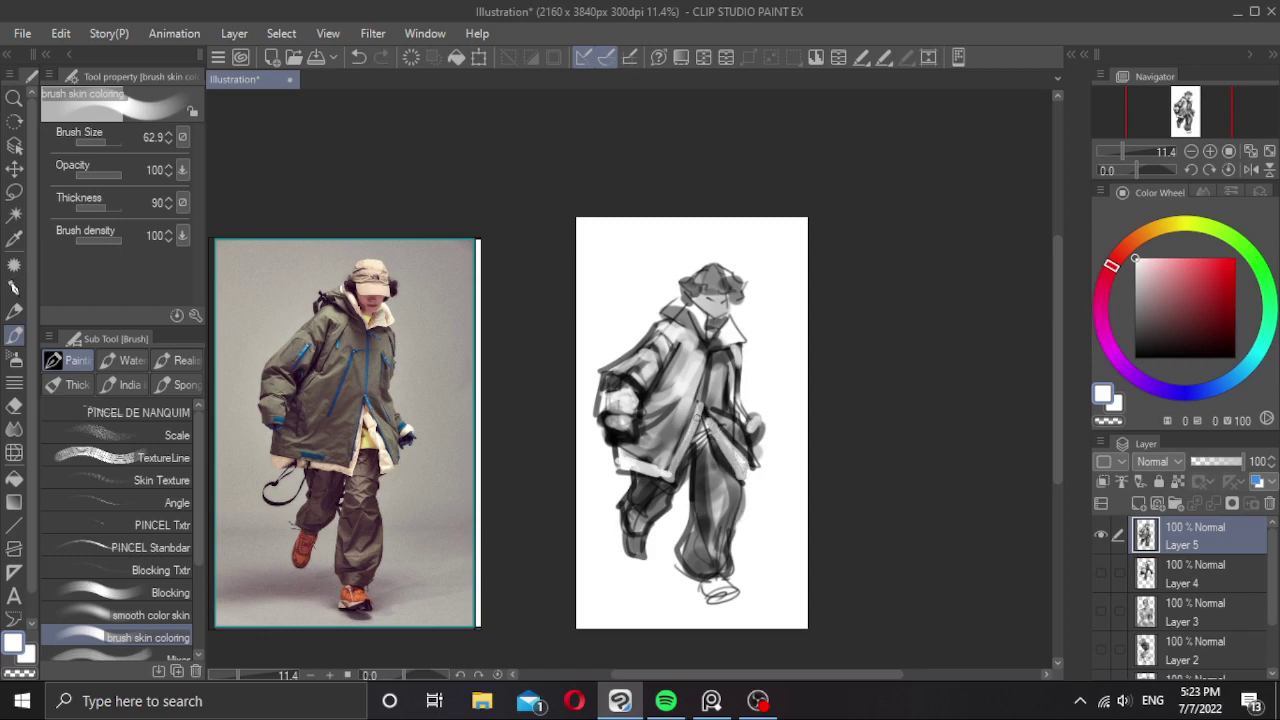
pyautogui.moveTo(698, 411)
pyautogui.mouseDown()
pyautogui.moveTo(687, 436)
pyautogui.moveTo(727, 445)
pyautogui.mouseUp()
# Highlight the standing leg's trouser from knee to hem in white, and outline its shoe in black at brush size 57.1.
pyautogui.moveTo(704, 478)
pyautogui.mouseDown()
pyautogui.moveTo(718, 462)
pyautogui.moveTo(706, 466)
pyautogui.moveTo(726, 483)
pyautogui.mouseUp()
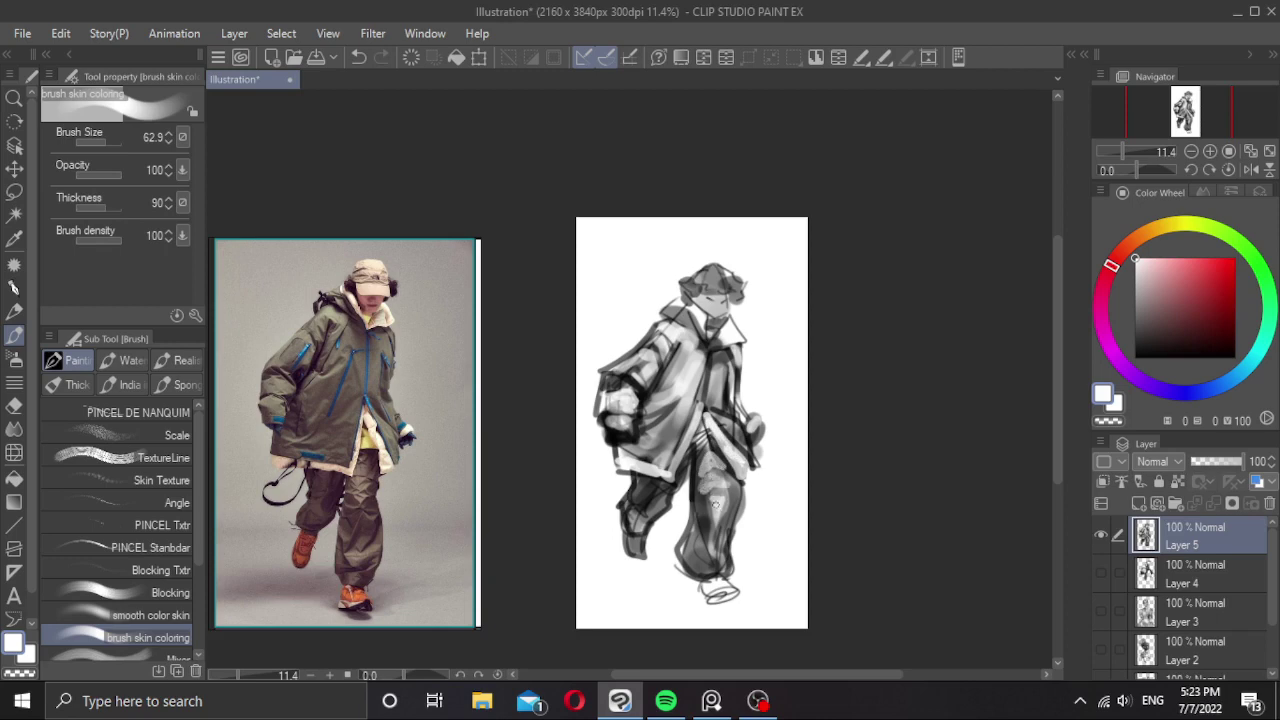
pyautogui.moveTo(727, 534)
pyautogui.mouseDown()
pyautogui.moveTo(711, 526)
pyautogui.moveTo(726, 536)
pyautogui.mouseUp()
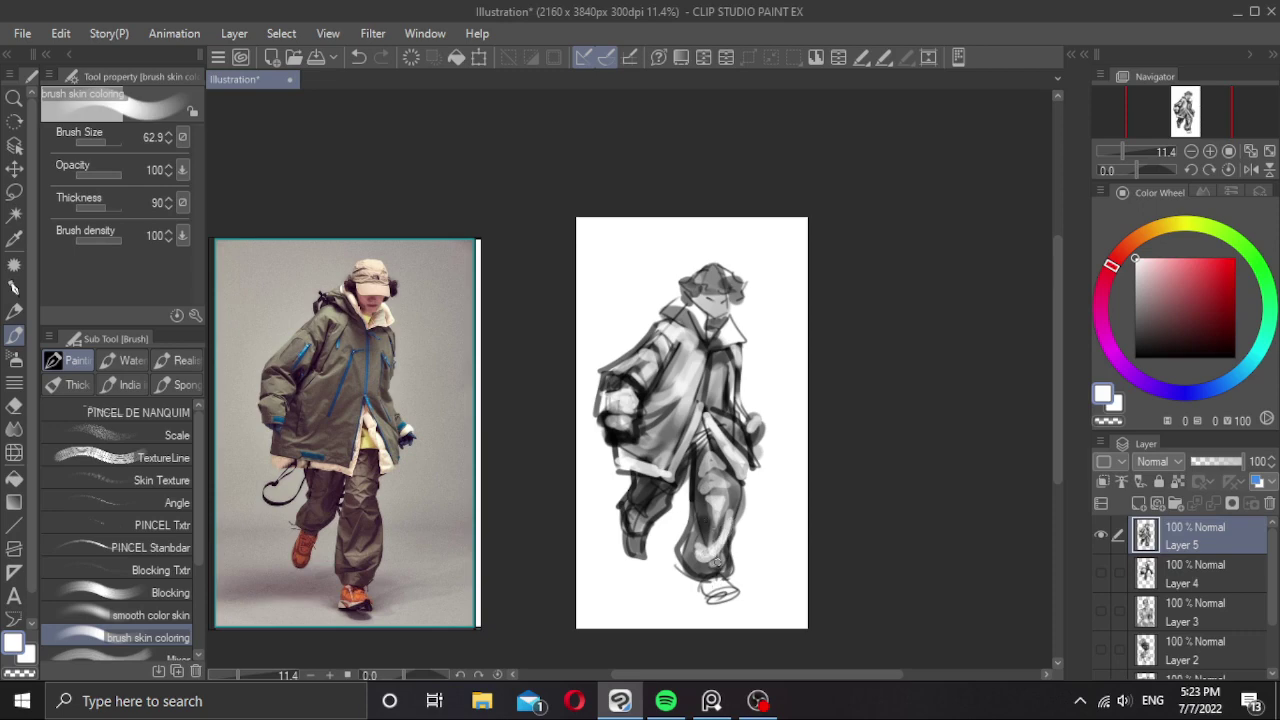
pyautogui.press('[')
pyautogui.moveTo(708, 572); pyautogui.dragTo(720, 571)
pyautogui.press('x')
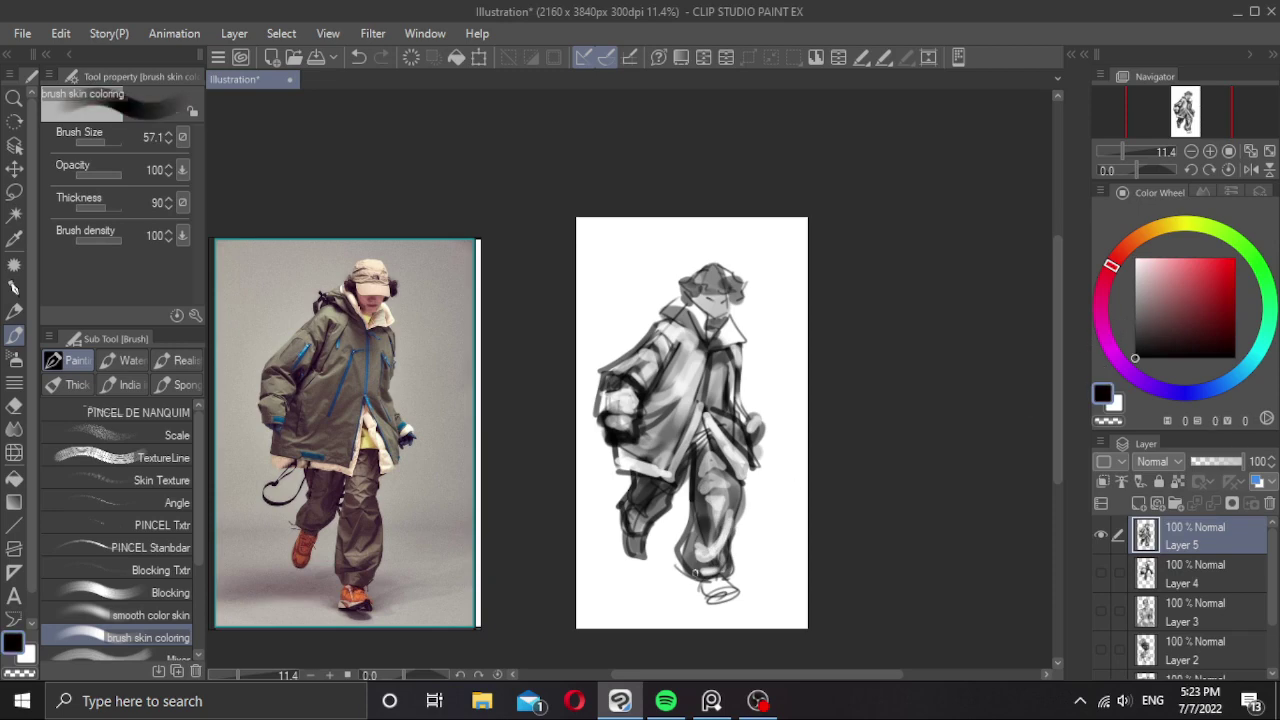
pyautogui.moveTo(693, 592); pyautogui.dragTo(738, 588)
# Redraw the jaw and darken the hairline and side hair in black at brush size 26.6.
pyautogui.moveTo(735, 311); pyautogui.dragTo(728, 338)
pyautogui.scroll(2, 727, 338)
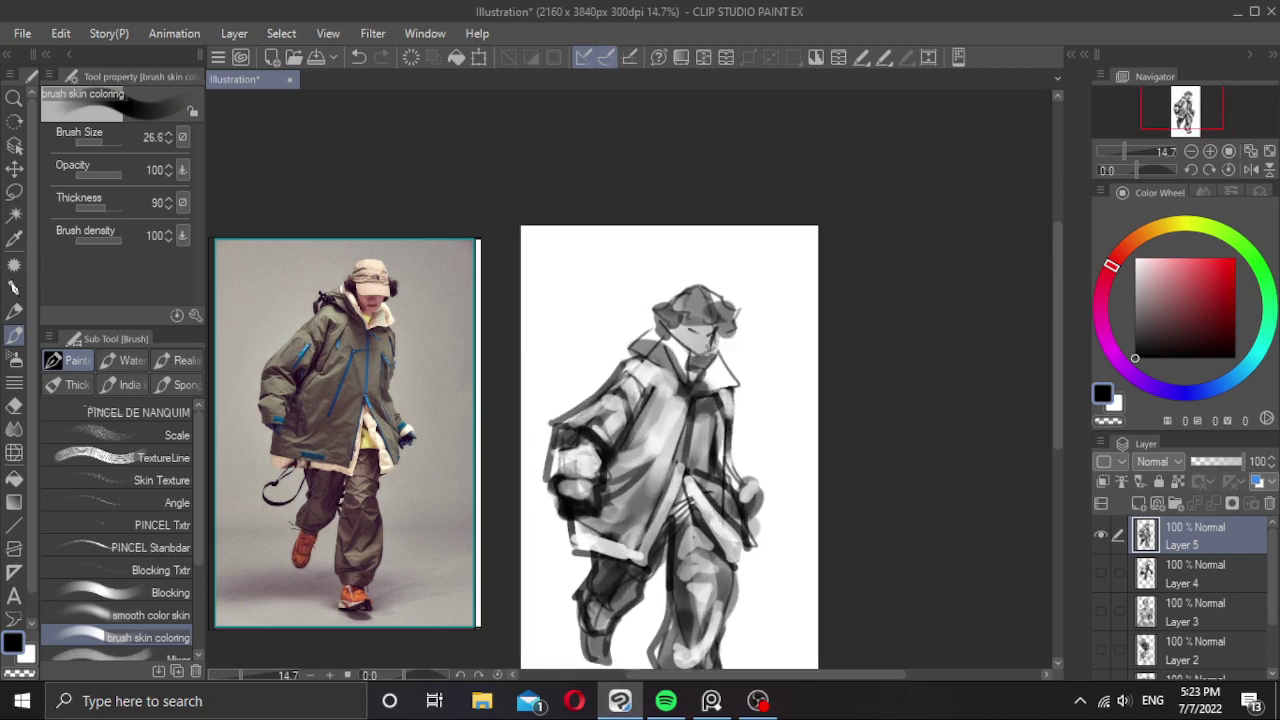
pyautogui.hotkey('ctrl', 'z')
pyautogui.moveTo(714, 335); pyautogui.dragTo(711, 346)
pyautogui.hotkey('ctrl', 'z')
pyautogui.moveTo(684, 327); pyautogui.dragTo(695, 346)
pyautogui.moveTo(676, 295); pyautogui.dragTo(720, 296)
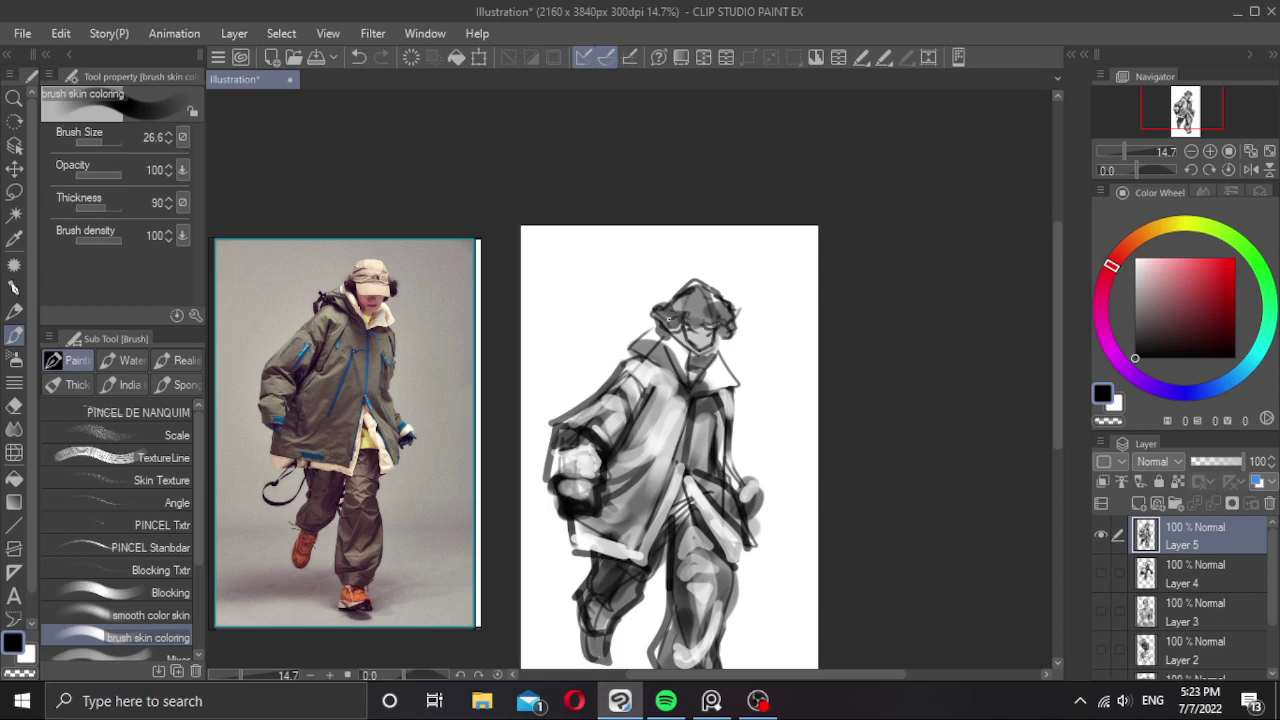
pyautogui.moveTo(671, 319)
pyautogui.mouseDown()
pyautogui.moveTo(732, 323)
pyautogui.moveTo(686, 306)
pyautogui.moveTo(698, 296)
pyautogui.moveTo(728, 313)
pyautogui.moveTo(690, 296)
pyautogui.moveTo(712, 297)
pyautogui.moveTo(718, 307)
pyautogui.moveTo(680, 311)
pyautogui.moveTo(715, 305)
pyautogui.mouseUp()
# Lighten the crown of the hair and trim its far side with transparent colour, ending at brush size 77.5.
pyautogui.press('c')
pyautogui.scroll(-3, 748, 329)
pyautogui.scroll(4, 745, 302)
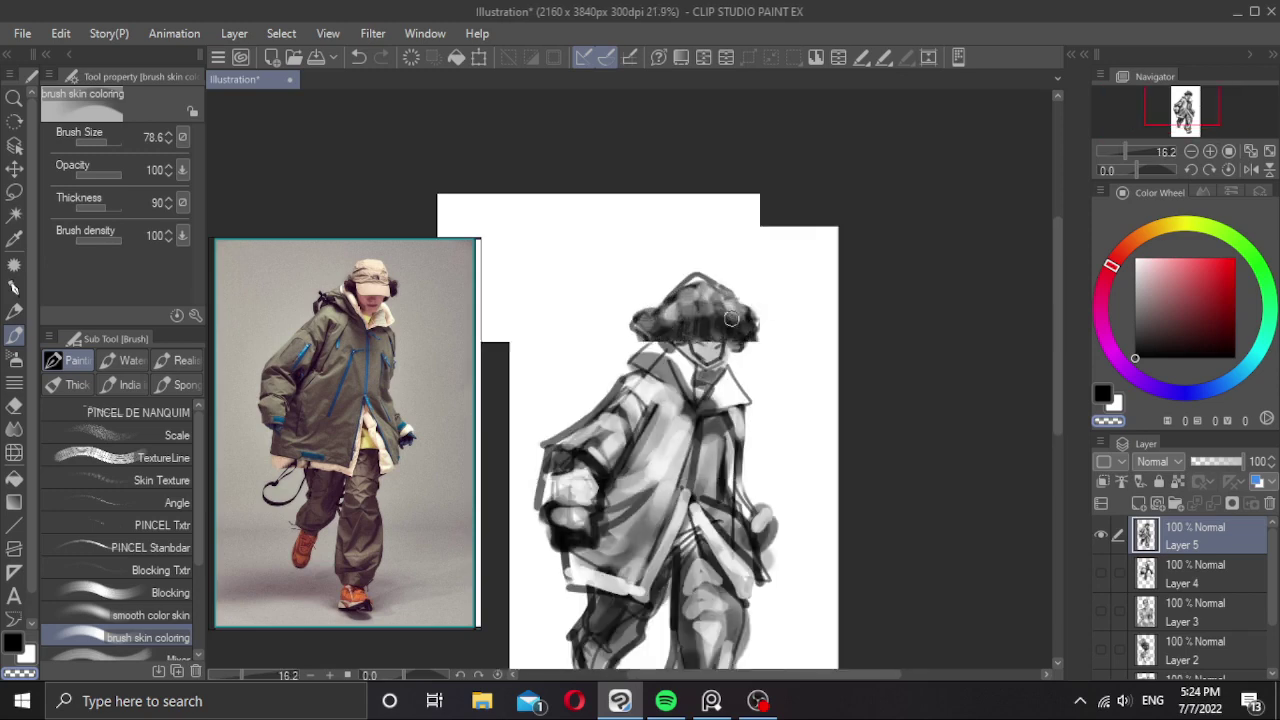
pyautogui.hotkey('ctrl', 'z')
pyautogui.hotkey('ctrl', 'z')
pyautogui.hotkey('ctrl', 'z')
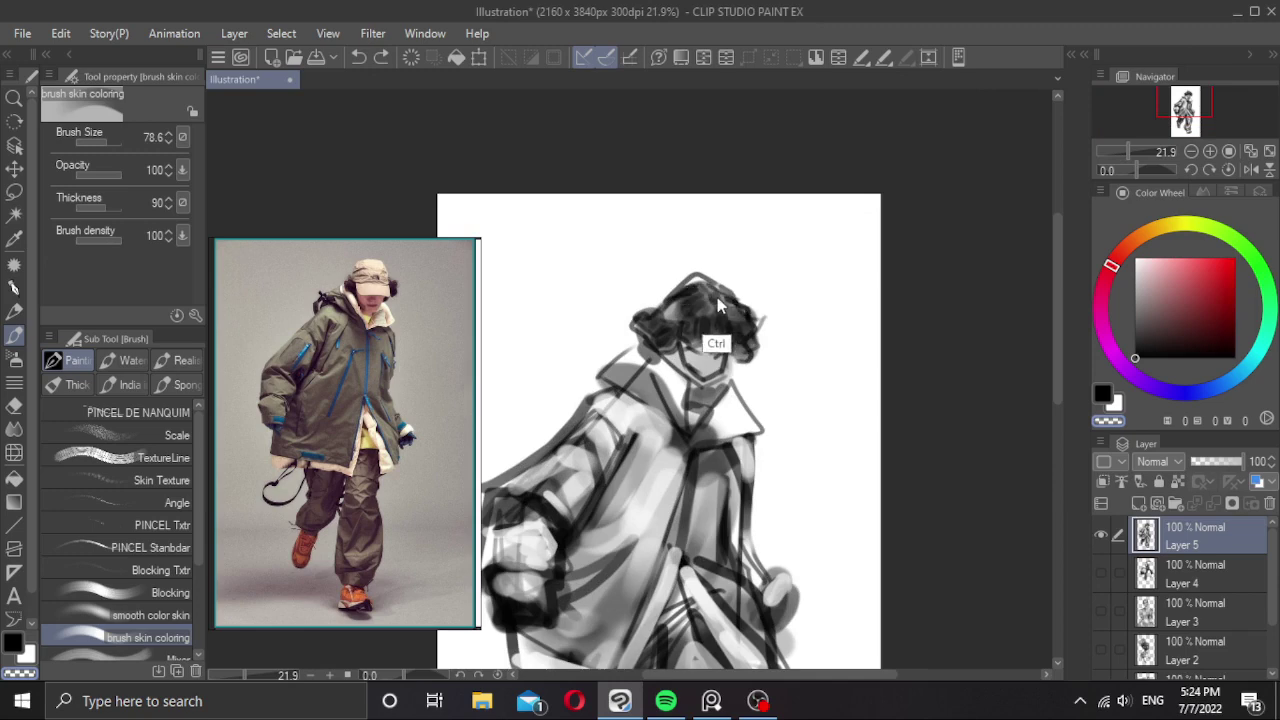
pyautogui.press(']')
pyautogui.press(']')
pyautogui.press(']')
pyautogui.press(']')
pyautogui.press(']')
pyautogui.press(']')
pyautogui.moveTo(695, 300)
pyautogui.mouseDown()
pyautogui.moveTo(675, 320)
pyautogui.moveTo(720, 308)
pyautogui.moveTo(647, 325)
pyautogui.mouseUp()
pyautogui.press('[')
pyautogui.press('[')
pyautogui.press('[')
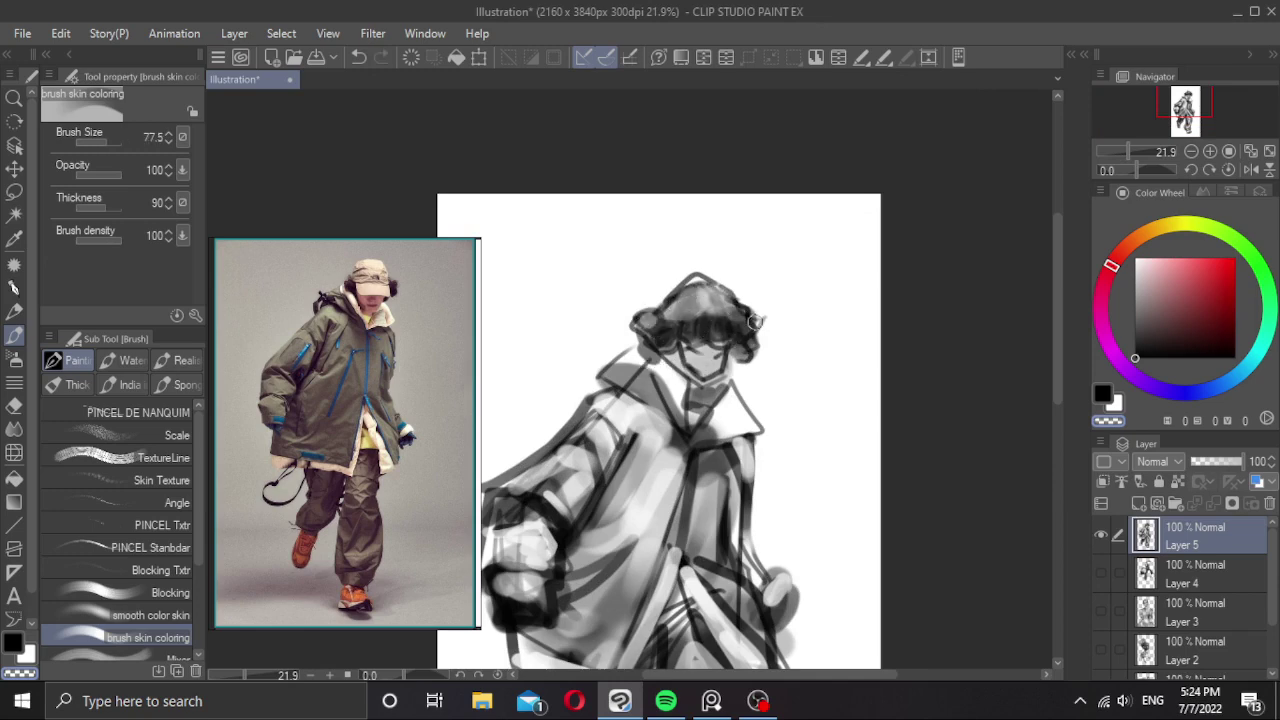
pyautogui.moveTo(752, 320); pyautogui.dragTo(746, 313)
# Shade the crown and side of the hair darker using a tone sampled from the head.
pyautogui.keyDown('alt'); pyautogui.click(667, 335); pyautogui.keyUp('alt')
pyautogui.moveTo(650, 329)
pyautogui.mouseDown()
pyautogui.moveTo(718, 307)
pyautogui.moveTo(705, 296)
pyautogui.moveTo(719, 304)
pyautogui.mouseUp()
pyautogui.press(']')
pyautogui.press(']')
pyautogui.press(']')
pyautogui.press(']')
pyautogui.press(']')
pyautogui.hotkey('ctrl', 'z')
pyautogui.press('[')
pyautogui.hotkey('ctrl', 'z')
pyautogui.press('[')
pyautogui.press('[')
pyautogui.press('[')
pyautogui.press('[')
pyautogui.press('[')
pyautogui.press('[')
# Lift a highlight on the crown in white and erase the hair's pointed outline with transparent colour at brush size 61.6.
pyautogui.press('x')
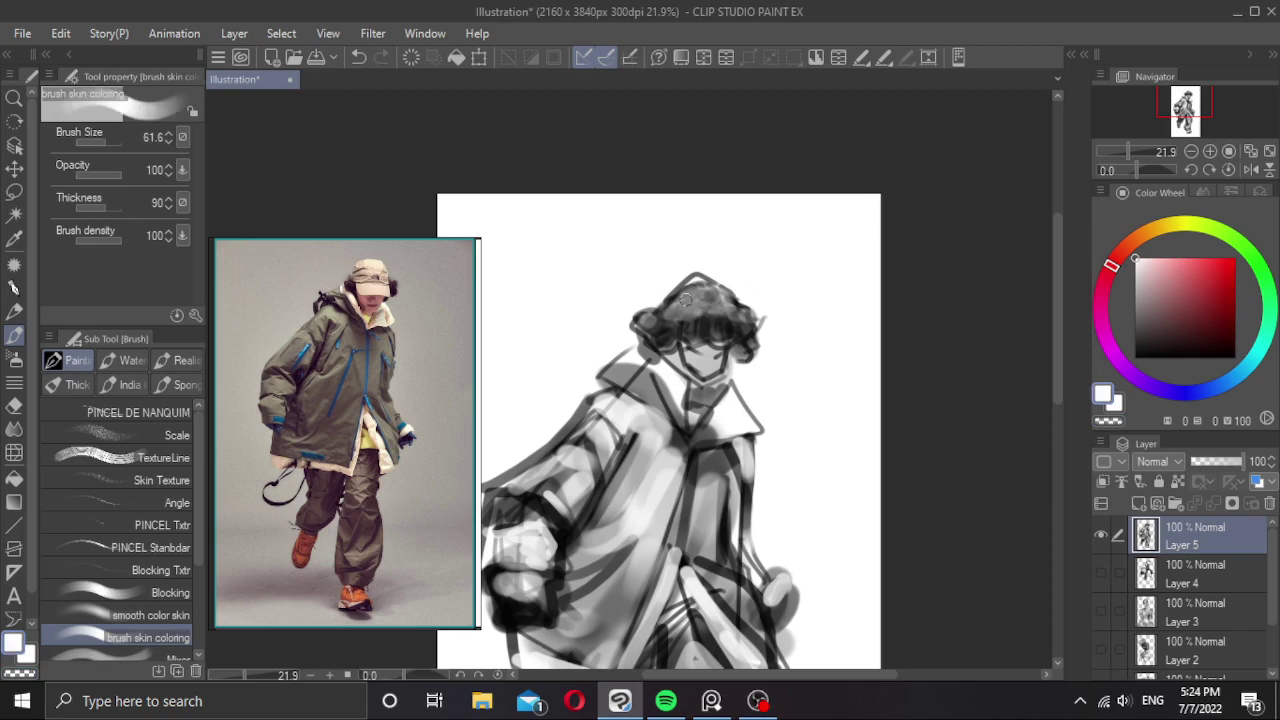
pyautogui.press('c')
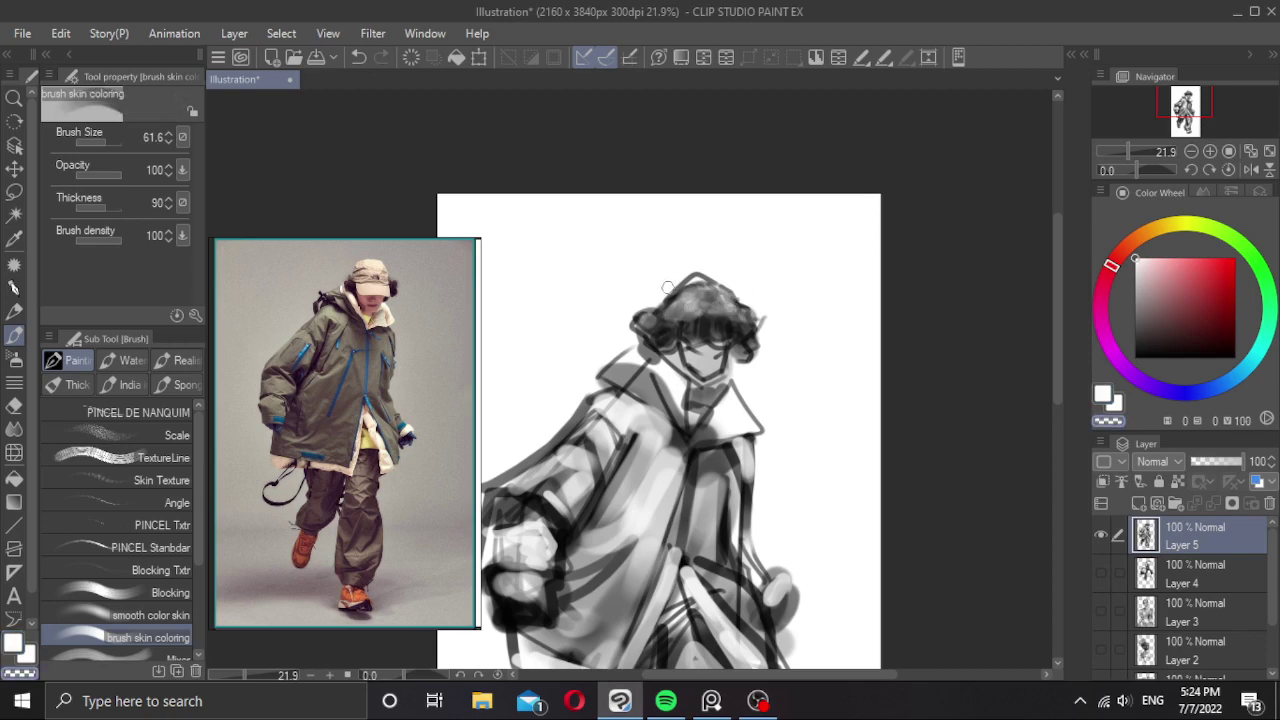
pyautogui.moveTo(669, 289)
pyautogui.mouseDown()
pyautogui.moveTo(718, 278)
pyautogui.moveTo(688, 283)
pyautogui.moveTo(675, 305)
pyautogui.moveTo(702, 297)
pyautogui.moveTo(682, 282)
pyautogui.moveTo(640, 310)
pyautogui.mouseUp()
pyautogui.hotkey('ctrl', 'z')
pyautogui.hotkey('ctrl', 'z')
# Draw loose curls around the hair's silhouette and over the crown with a sampled dark tone at brush size 18.5.
pyautogui.keyDown('alt'); pyautogui.click(703, 330); pyautogui.keyUp('alt')
pyautogui.press('[')
pyautogui.hotkey('ctrl', 'z')
pyautogui.moveTo(666, 296); pyautogui.dragTo(648, 306)
pyautogui.moveTo(670, 296)
pyautogui.mouseDown()
pyautogui.moveTo(738, 287)
pyautogui.moveTo(761, 318)
pyautogui.moveTo(760, 354)
pyautogui.mouseUp()
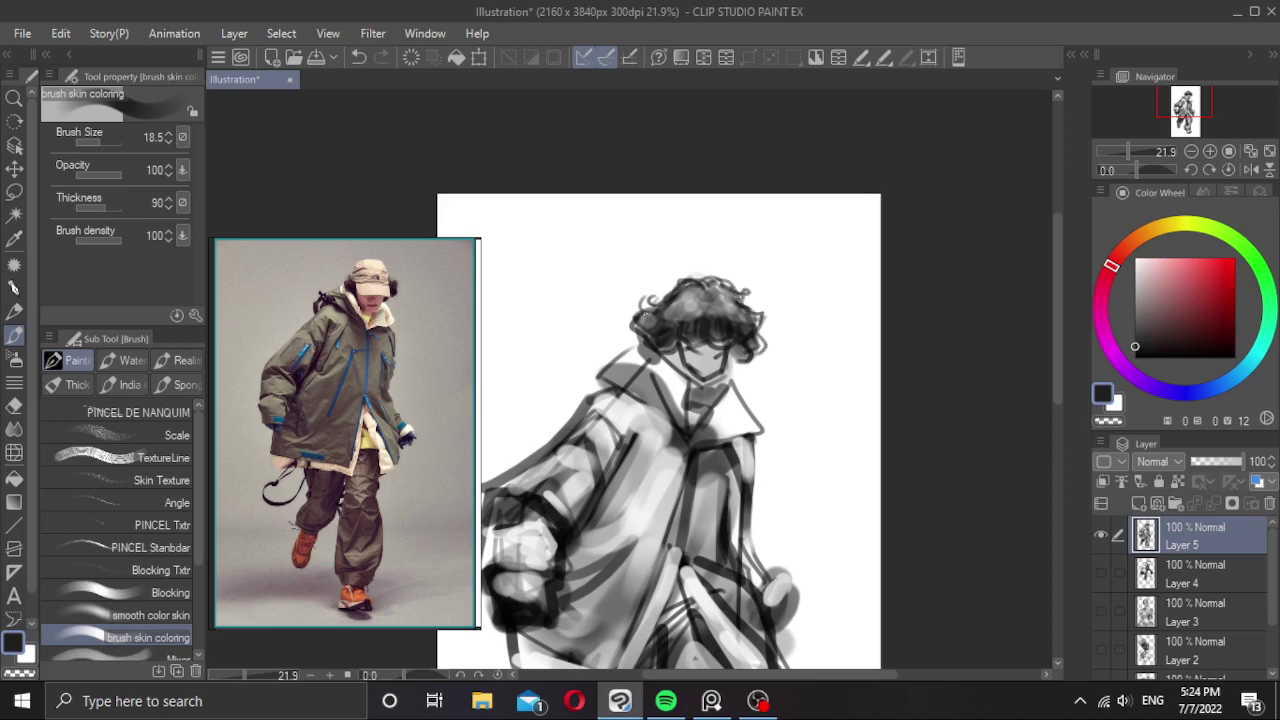
pyautogui.moveTo(690, 298)
pyautogui.mouseDown()
pyautogui.moveTo(667, 331)
pyautogui.moveTo(706, 316)
pyautogui.mouseUp()
# Rework the face's shading with sampled light and dark greys at brush size 23.9.
pyautogui.scroll(1, 706, 328)
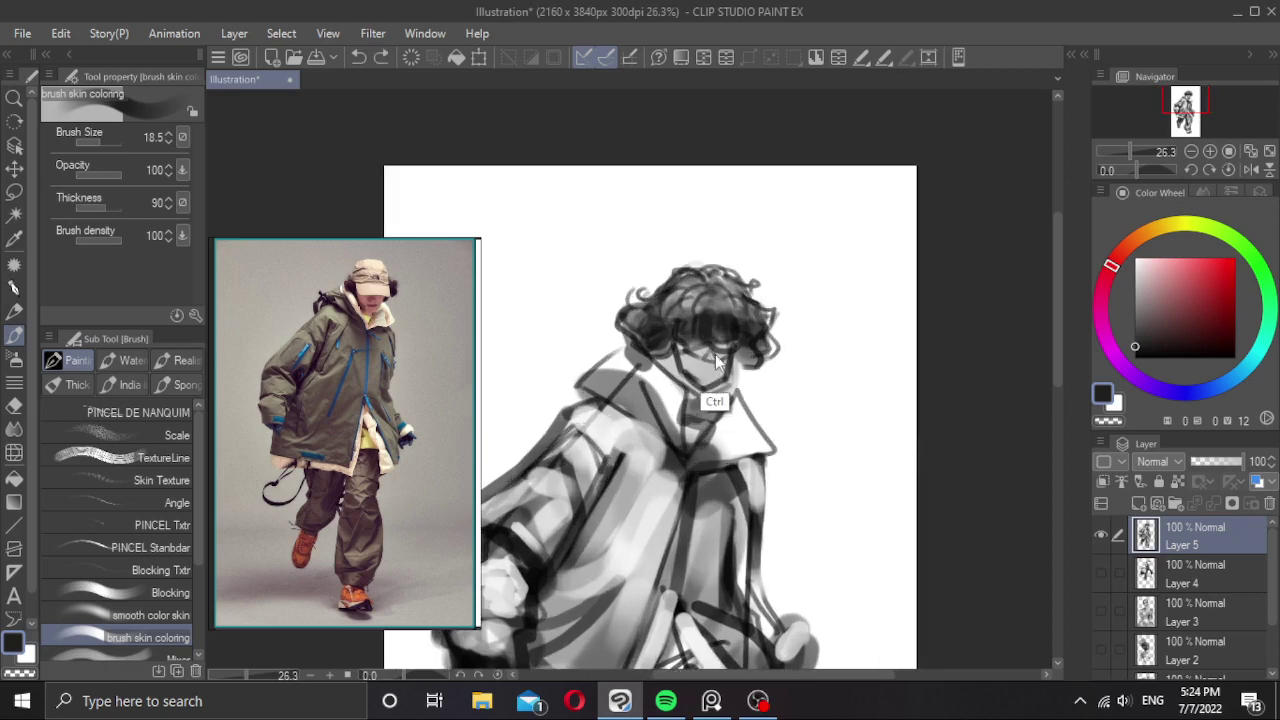
pyautogui.press(']')
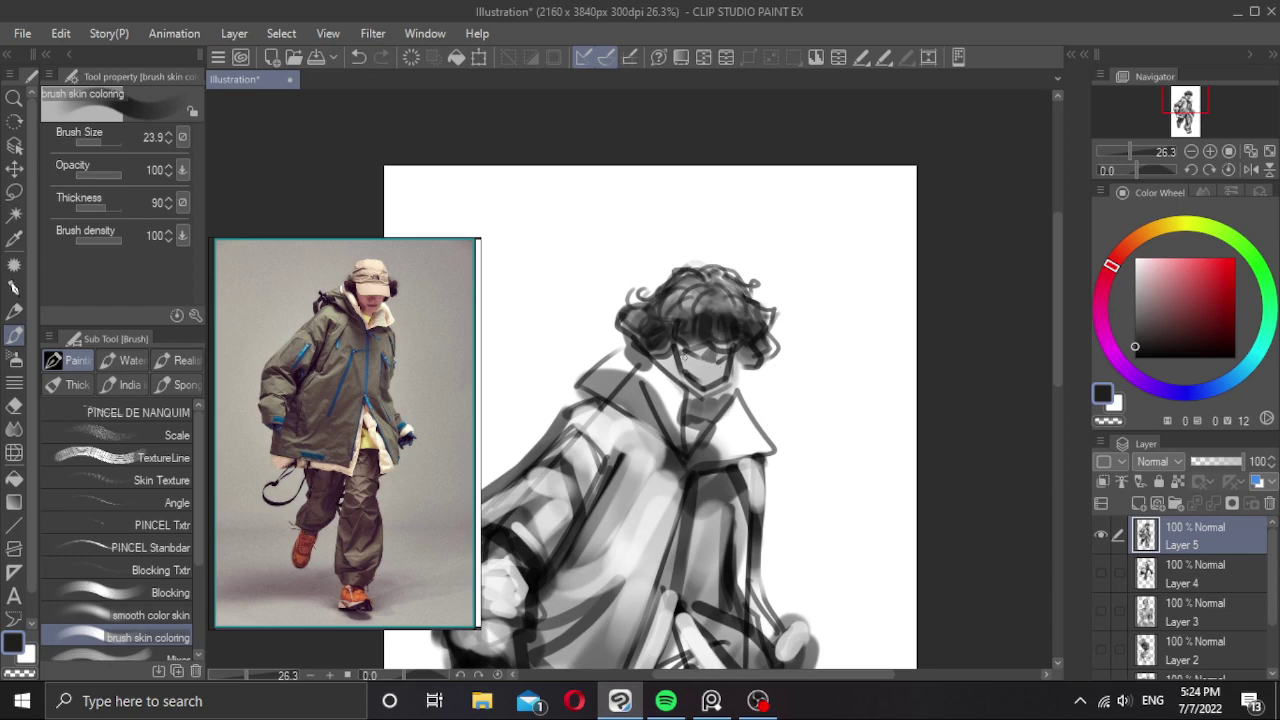
pyautogui.moveTo(694, 370); pyautogui.dragTo(690, 365)
pyautogui.keyDown('alt'); pyautogui.click(700, 366); pyautogui.keyUp('alt')
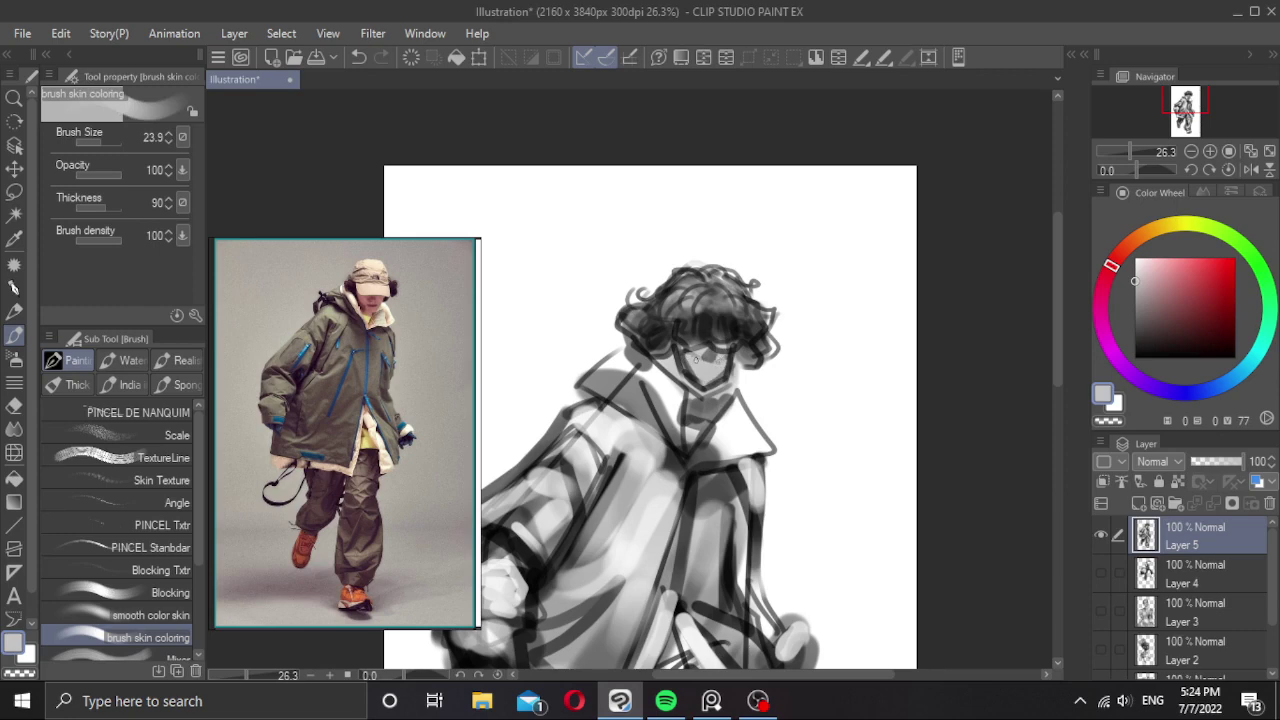
pyautogui.keyDown('alt'); pyautogui.click(700, 387); pyautogui.keyUp('alt')
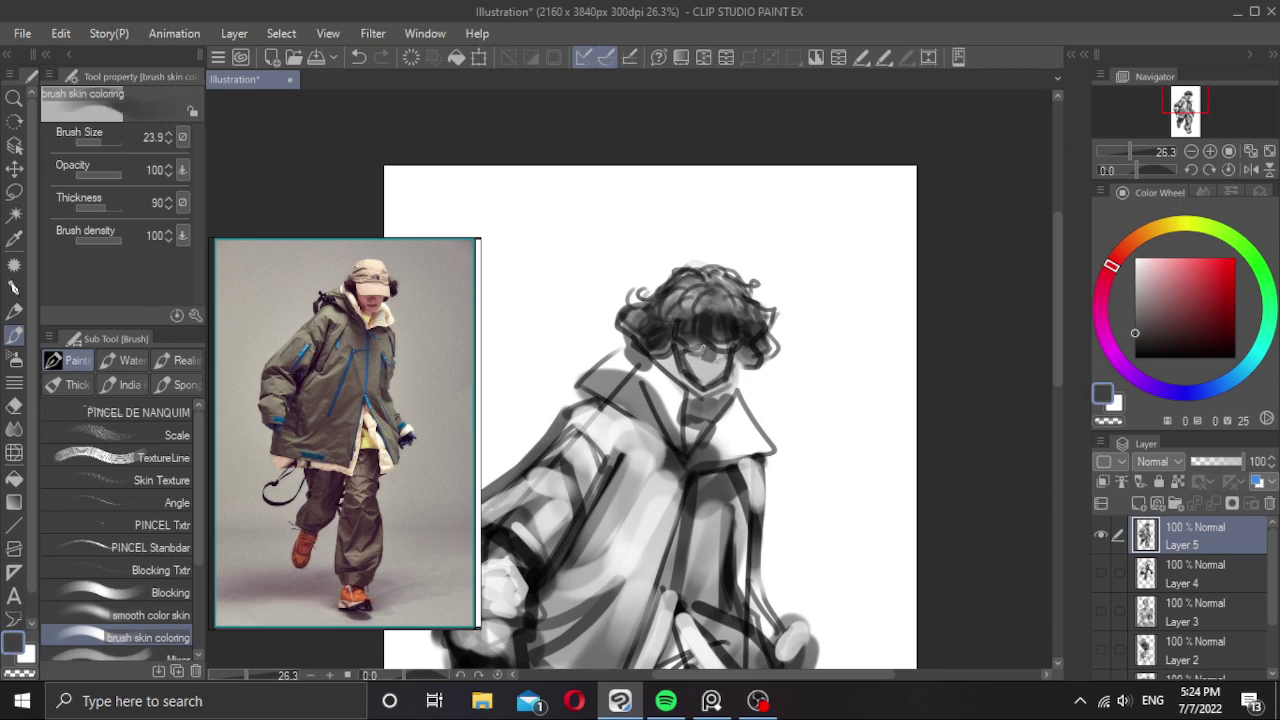
pyautogui.moveTo(703, 348); pyautogui.dragTo(695, 349)
pyautogui.hotkey('ctrl', 'z')
# Choose black and darken the eye line beneath the fringe at brush size 23.9.
pyautogui.press('alt')
pyautogui.moveTo(1163, 314); pyautogui.dragTo(1046, 365)
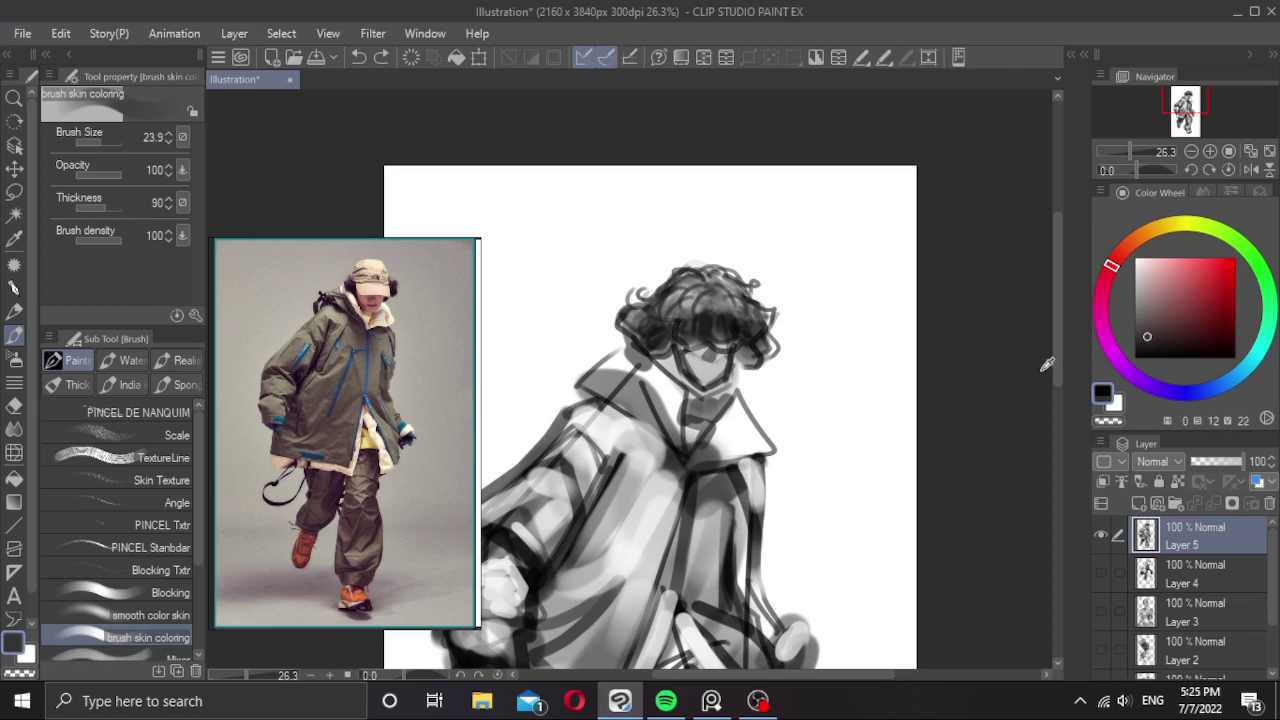
pyautogui.moveTo(688, 345); pyautogui.dragTo(723, 349)
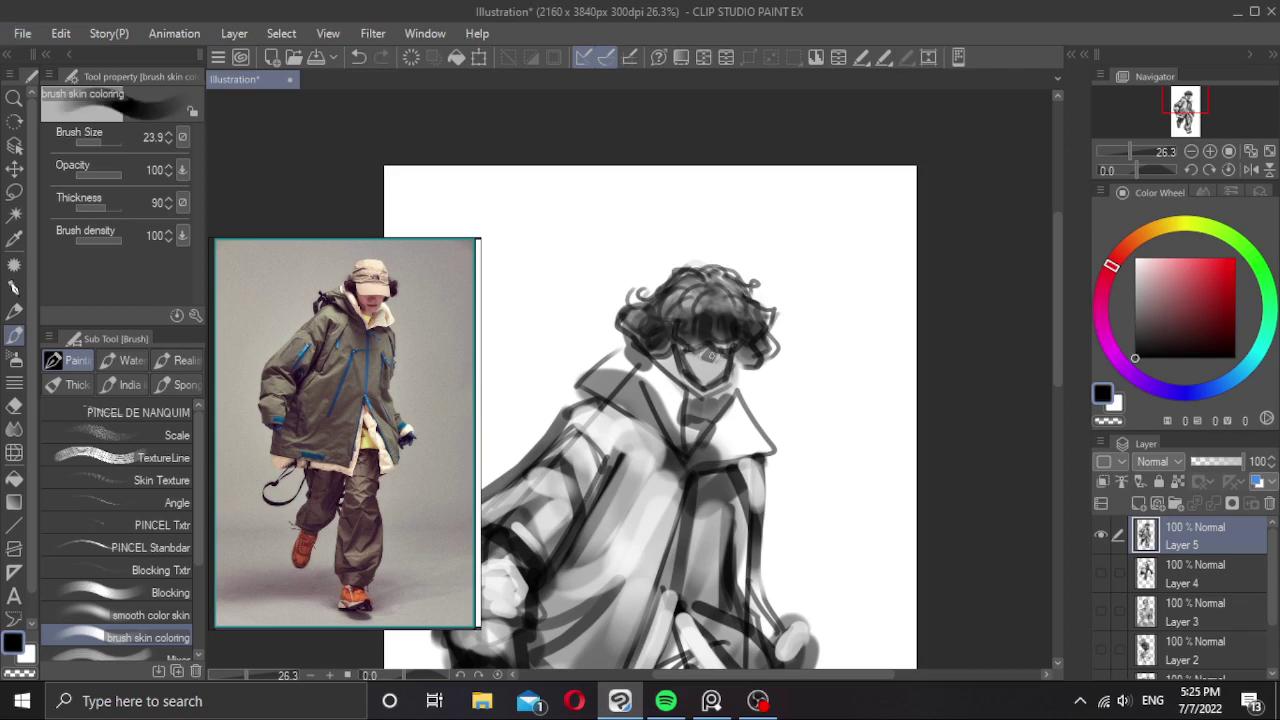
# Draw the slanted mouth and small facial features in black, reducing the brush size to 13.3.
pyautogui.scroll(1, 714, 354)
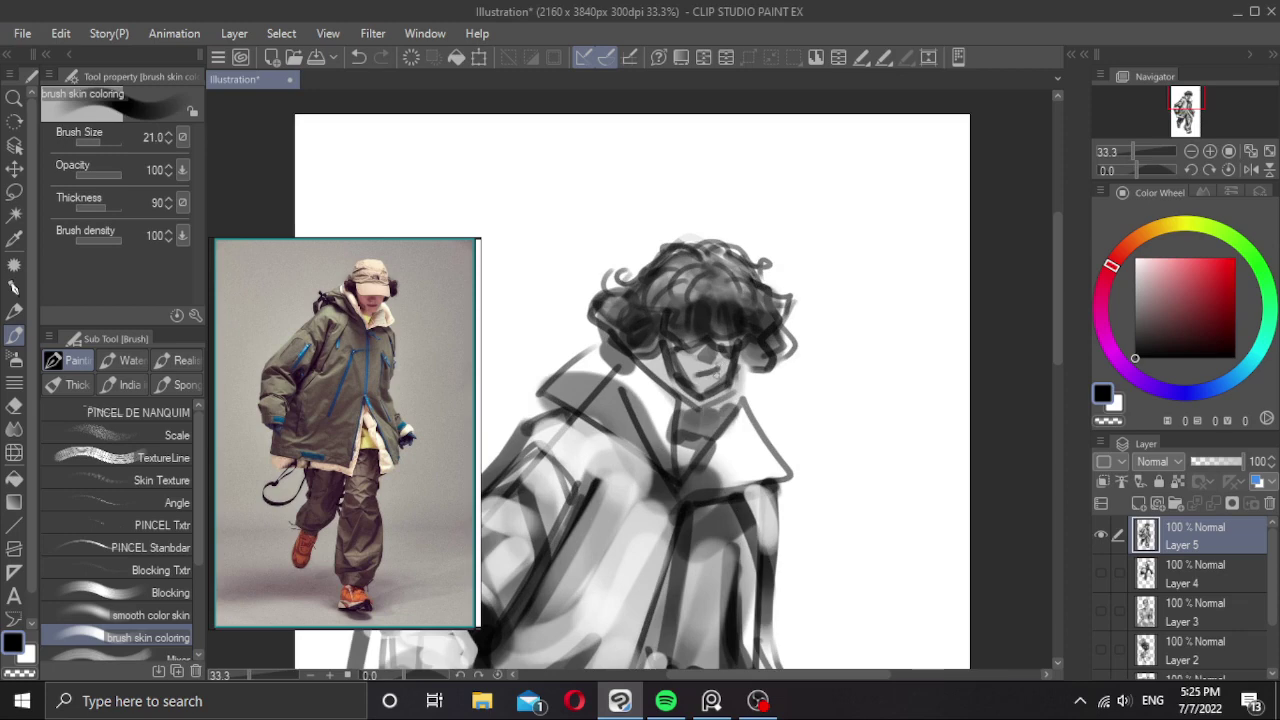
pyautogui.hotkey('ctrl', 'z')
pyautogui.press('[')
pyautogui.press('[')
pyautogui.press('[')
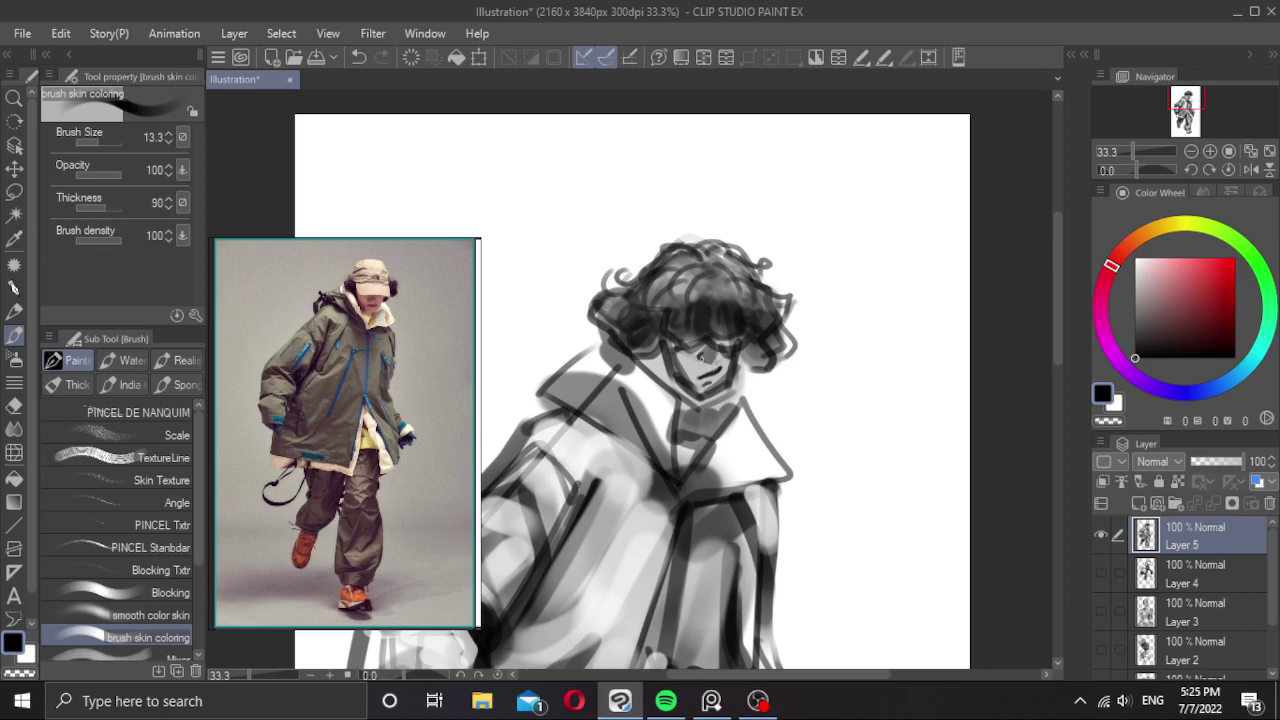
pyautogui.hotkey('ctrl', 'z')
# Deepen the shadow beside the near sleeve on the coat front with a sampled near-black tone at brush size 147.2.
pyautogui.scroll(-3, 740, 337)
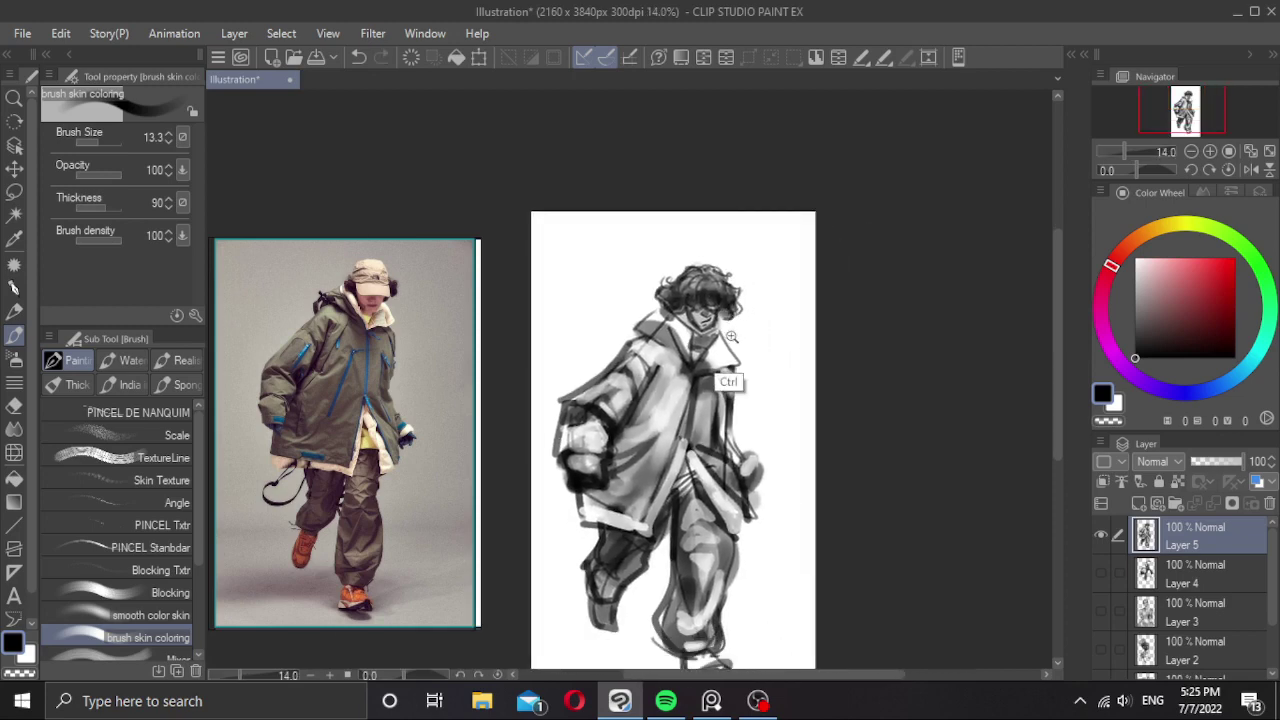
pyautogui.moveTo(732, 337); pyautogui.dragTo(745, 337)
pyautogui.moveTo(690, 392)
pyautogui.mouseDown()
pyautogui.moveTo(684, 352)
pyautogui.moveTo(675, 358)
pyautogui.moveTo(686, 332)
pyautogui.mouseUp()
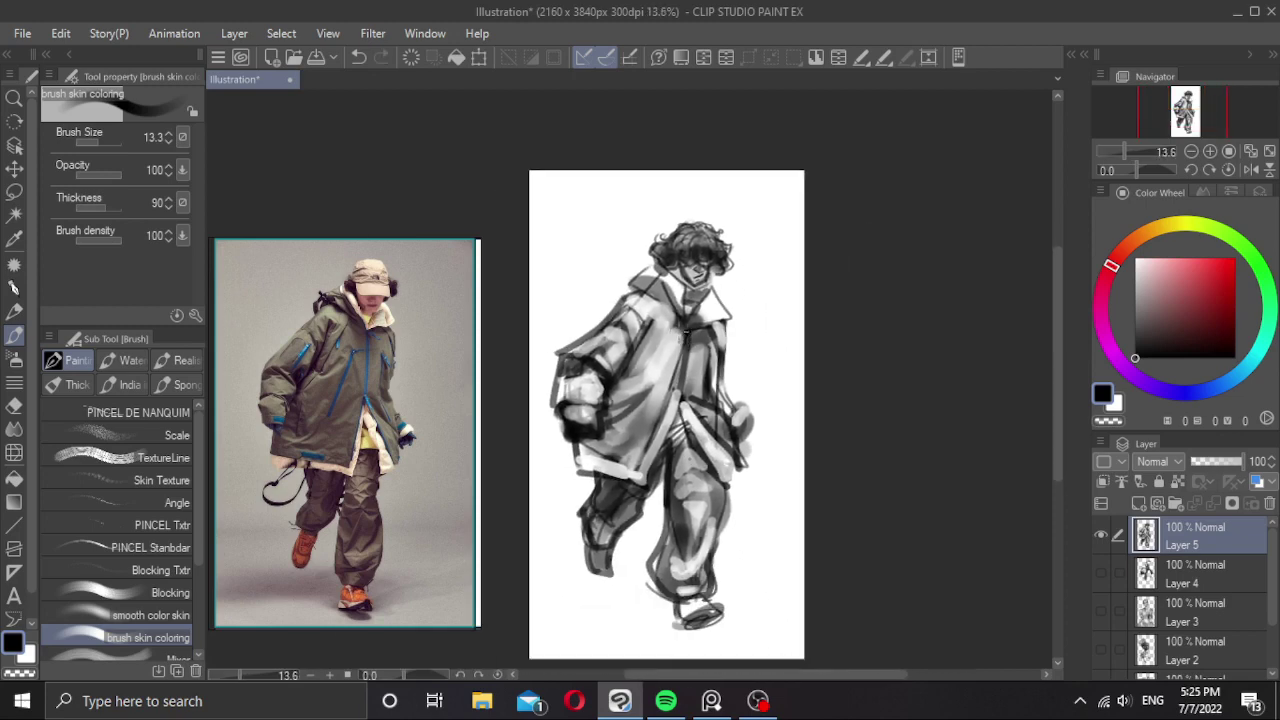
pyautogui.keyDown('alt'); pyautogui.click(629, 365); pyautogui.keyUp('alt')
pyautogui.moveTo(629, 364); pyautogui.dragTo(654, 321)
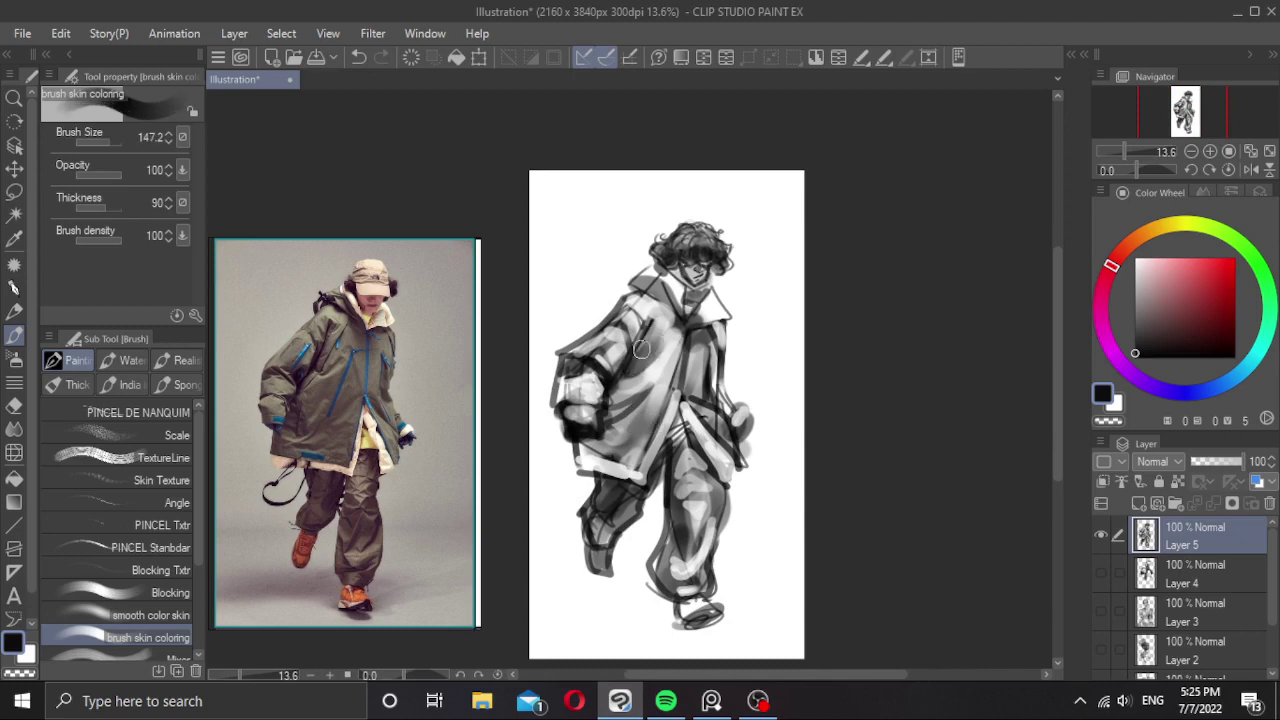
# Blend the coat front beside the near sleeve with sampled greys and a near-white tone at brush size 147.2.
pyautogui.keyDown('alt'); pyautogui.click(673, 370); pyautogui.keyUp('alt')
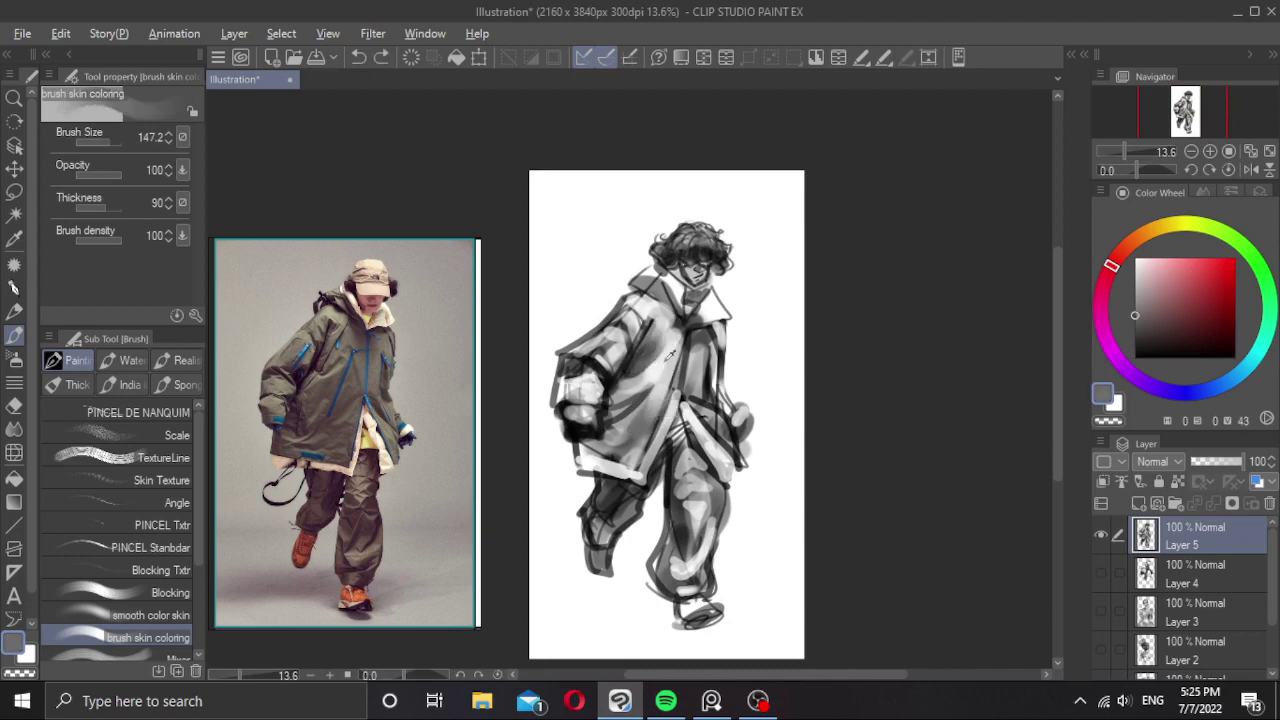
pyautogui.keyDown('alt'); pyautogui.click(660, 340); pyautogui.keyUp('alt')
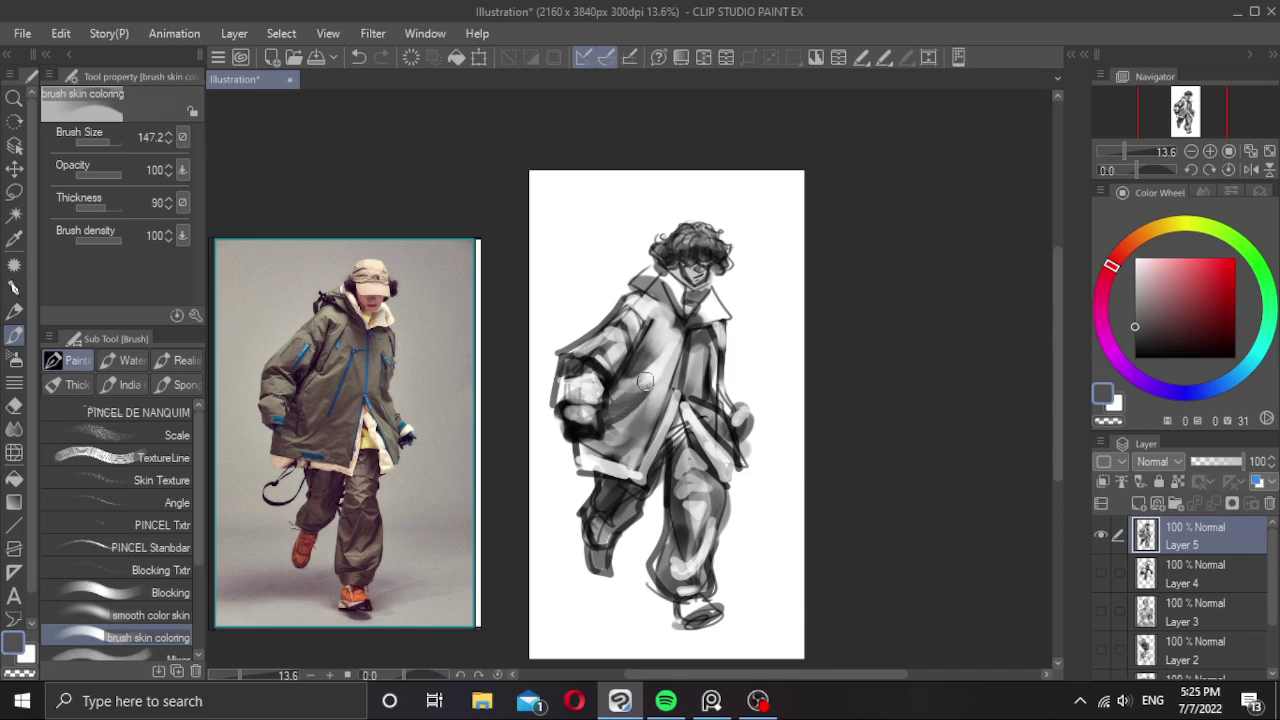
pyautogui.keyDown('alt'); pyautogui.click(660, 368); pyautogui.keyUp('alt')
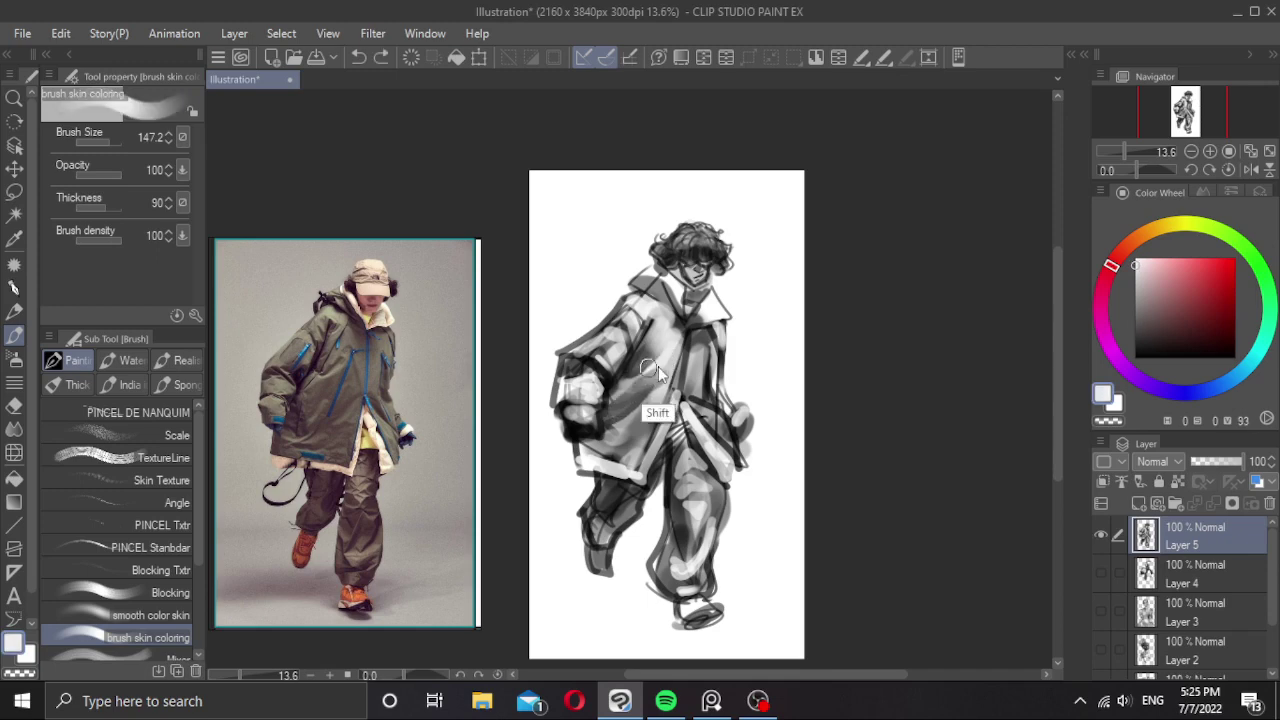
pyautogui.moveTo(658, 368)
pyautogui.mouseDown()
pyautogui.moveTo(626, 389)
pyautogui.moveTo(673, 350)
pyautogui.moveTo(651, 415)
pyautogui.moveTo(652, 392)
pyautogui.moveTo(614, 432)
pyautogui.mouseUp()
pyautogui.keyDown('alt'); pyautogui.click(638, 398); pyautogui.keyUp('alt')
pyautogui.hotkey('ctrl', 'z')
# Paint light fold highlights down the coat front with a sampled near-white, starting at brush size 124.
pyautogui.keyDown('alt'); pyautogui.click(656, 368); pyautogui.keyUp('alt')
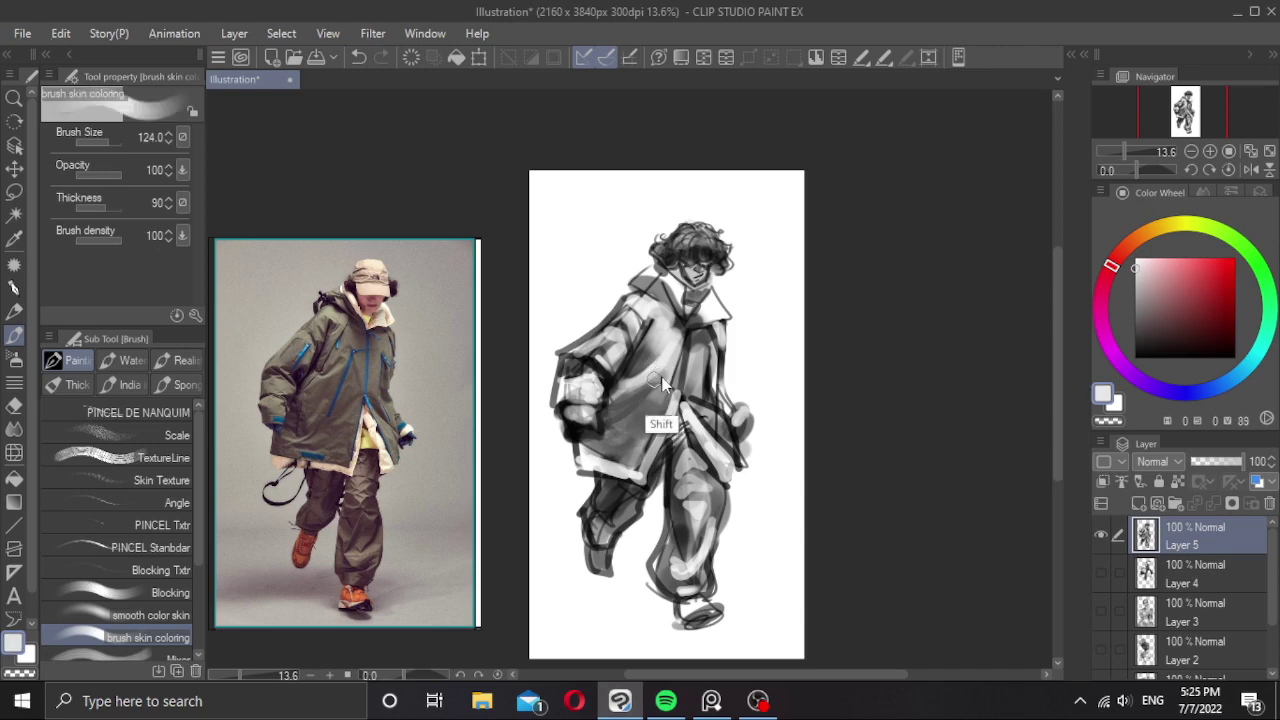
pyautogui.moveTo(661, 378)
pyautogui.mouseDown()
pyautogui.moveTo(640, 412)
pyautogui.moveTo(631, 399)
pyautogui.moveTo(620, 427)
pyautogui.moveTo(632, 435)
pyautogui.mouseUp()
pyautogui.hotkey('ctrl', 'z')
pyautogui.moveTo(627, 433)
pyautogui.mouseDown()
pyautogui.moveTo(599, 441)
pyautogui.moveTo(633, 441)
pyautogui.mouseUp()
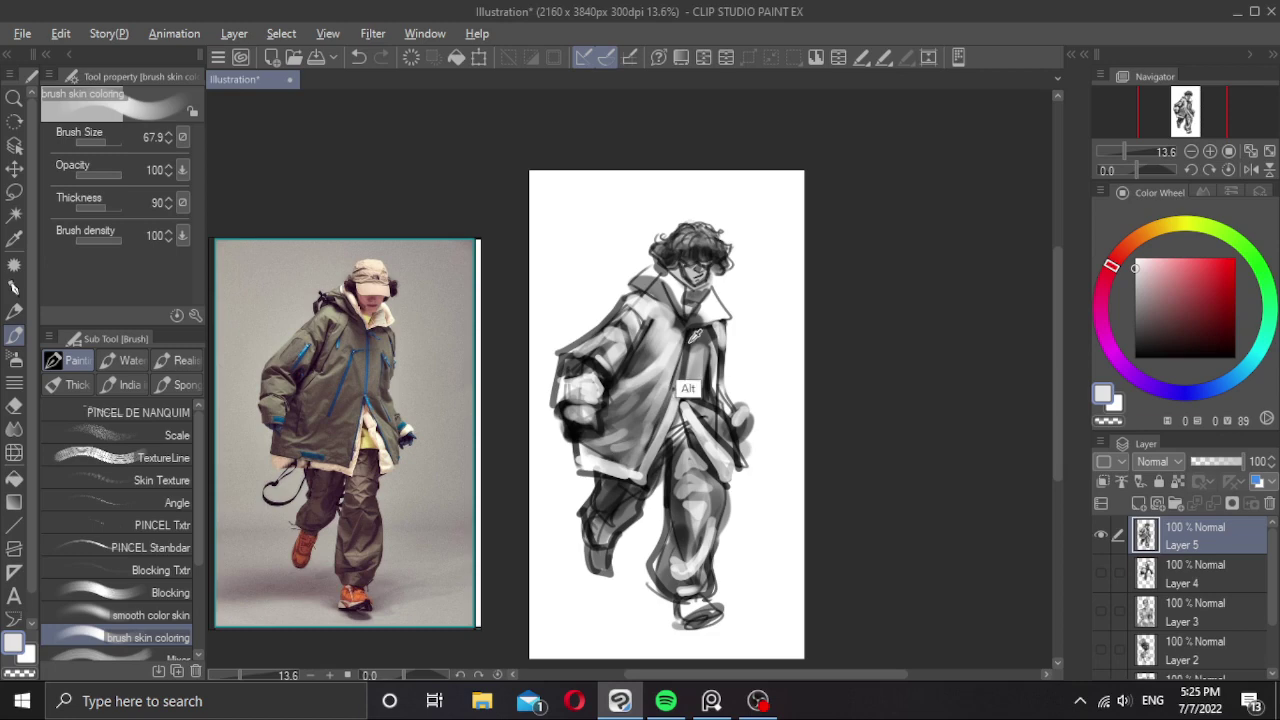
# Deepen the coat's far front panel and the fold by the near sleeve with sampled dark greys at brush size 54.
pyautogui.keyDown('alt'); pyautogui.click(697, 343); pyautogui.keyUp('alt')
pyautogui.moveTo(697, 343); pyautogui.dragTo(695, 399)
pyautogui.keyDown('alt'); pyautogui.click(669, 347); pyautogui.keyUp('alt')
pyautogui.keyDown('alt'); pyautogui.click(643, 350); pyautogui.keyUp('alt')
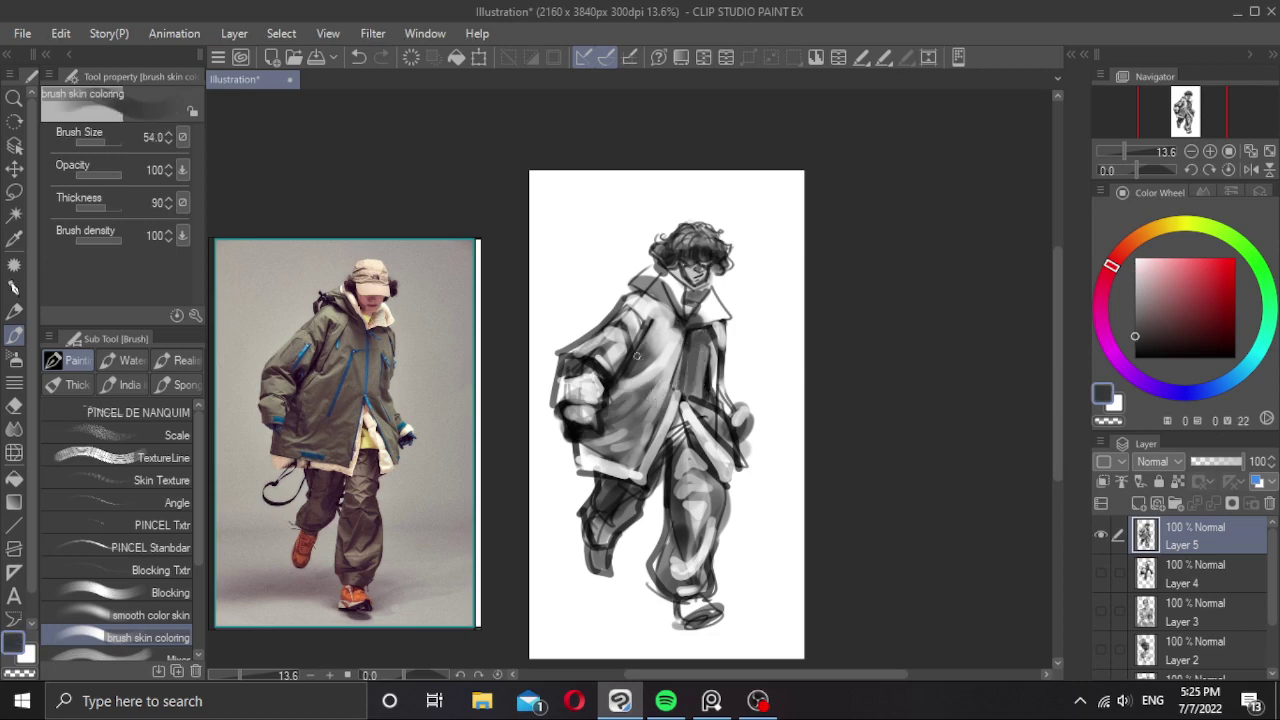
pyautogui.keyDown('alt'); pyautogui.click(628, 392); pyautogui.keyUp('alt')
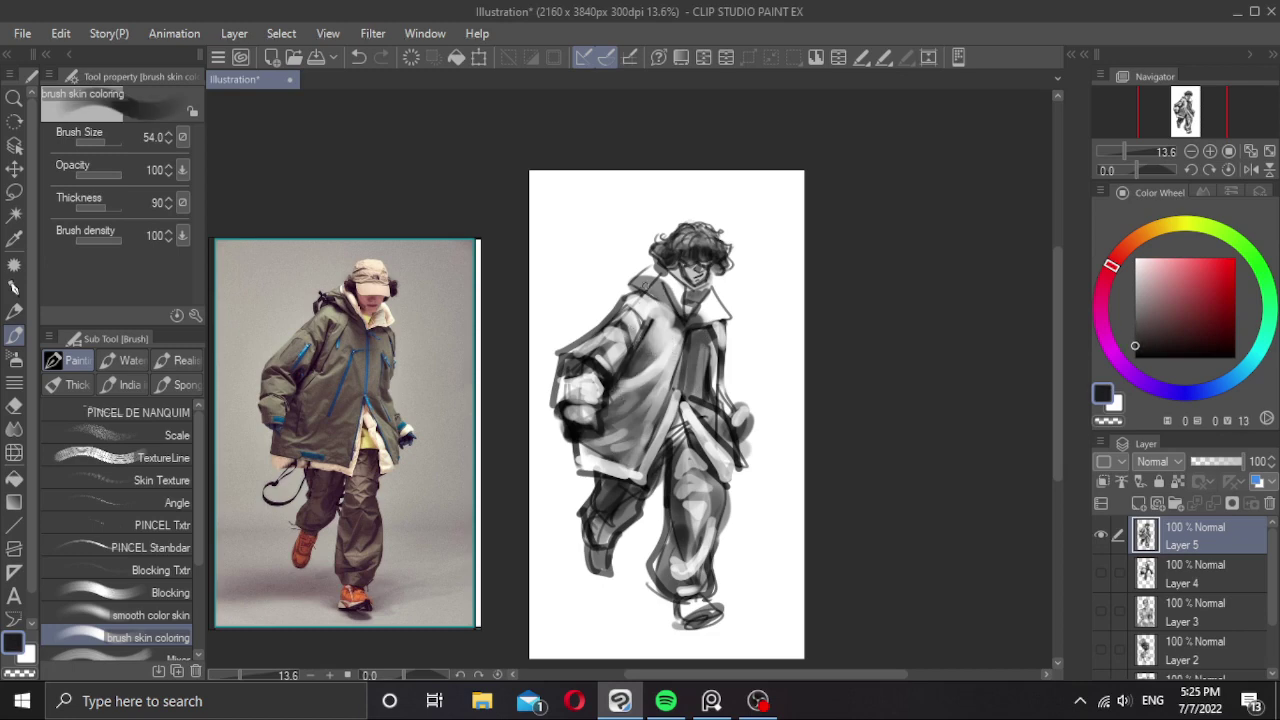
# Darken the hood around the neck with near-black at brush size 54, extending it out behind the near shoulder.
pyautogui.moveTo(656, 294)
pyautogui.mouseDown()
pyautogui.moveTo(636, 286)
pyautogui.moveTo(670, 310)
pyautogui.moveTo(656, 299)
pyautogui.mouseUp()
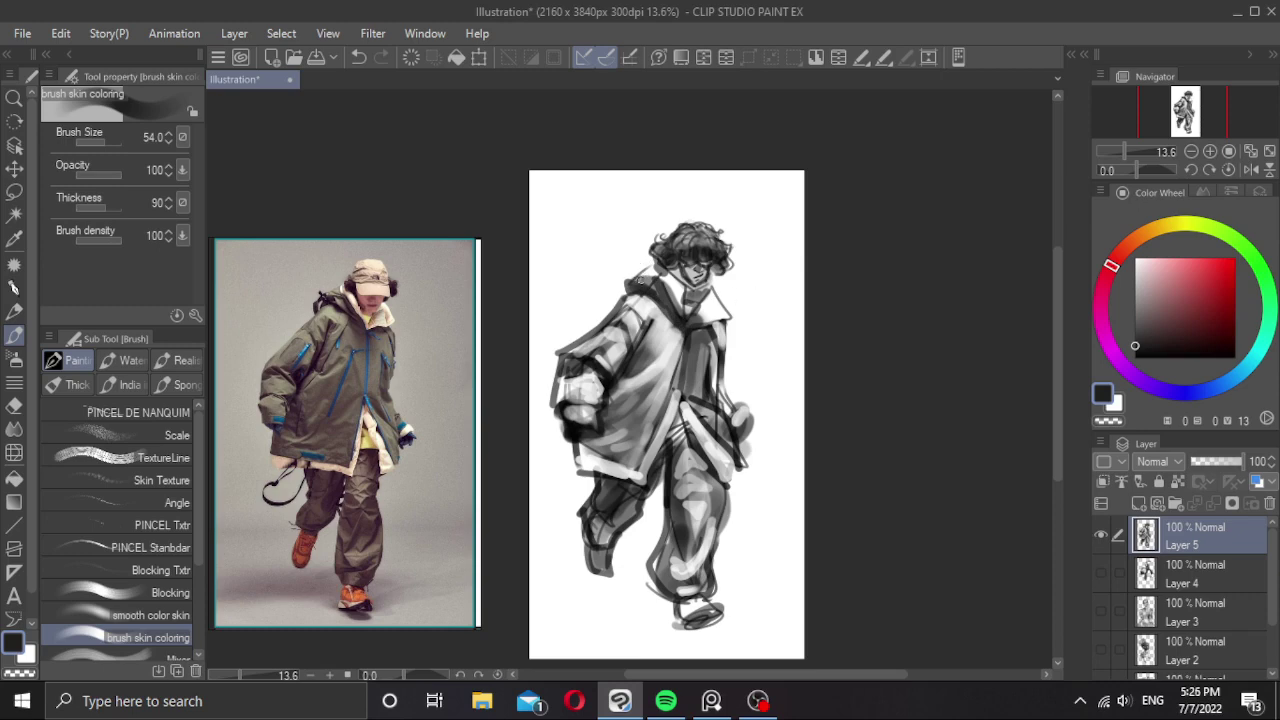
pyautogui.moveTo(647, 275)
pyautogui.mouseDown()
pyautogui.moveTo(620, 267)
pyautogui.moveTo(664, 287)
pyautogui.moveTo(648, 263)
pyautogui.mouseUp()
pyautogui.click(724, 296)
# Rework the white collar and neck shadow with white and sampled dark grey, reducing the brush size to 11.9.
pyautogui.press('x')
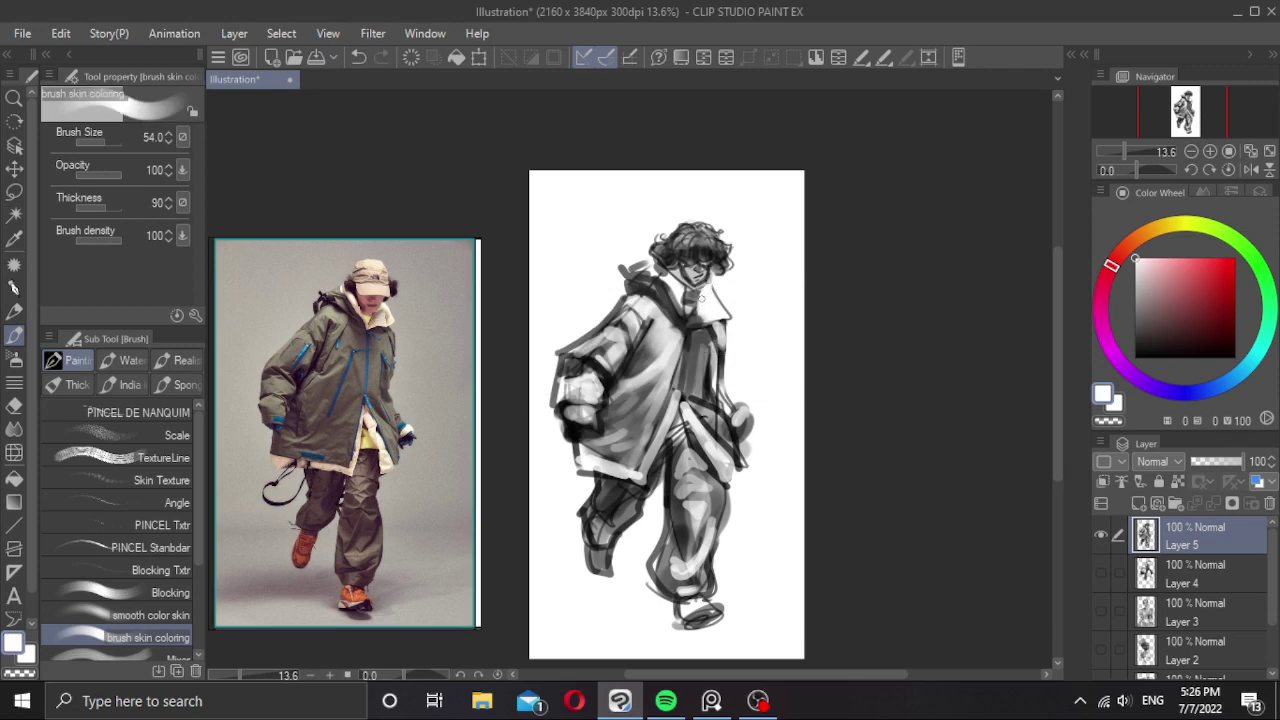
pyautogui.keyDown('alt'); pyautogui.click(693, 293); pyautogui.keyUp('alt')
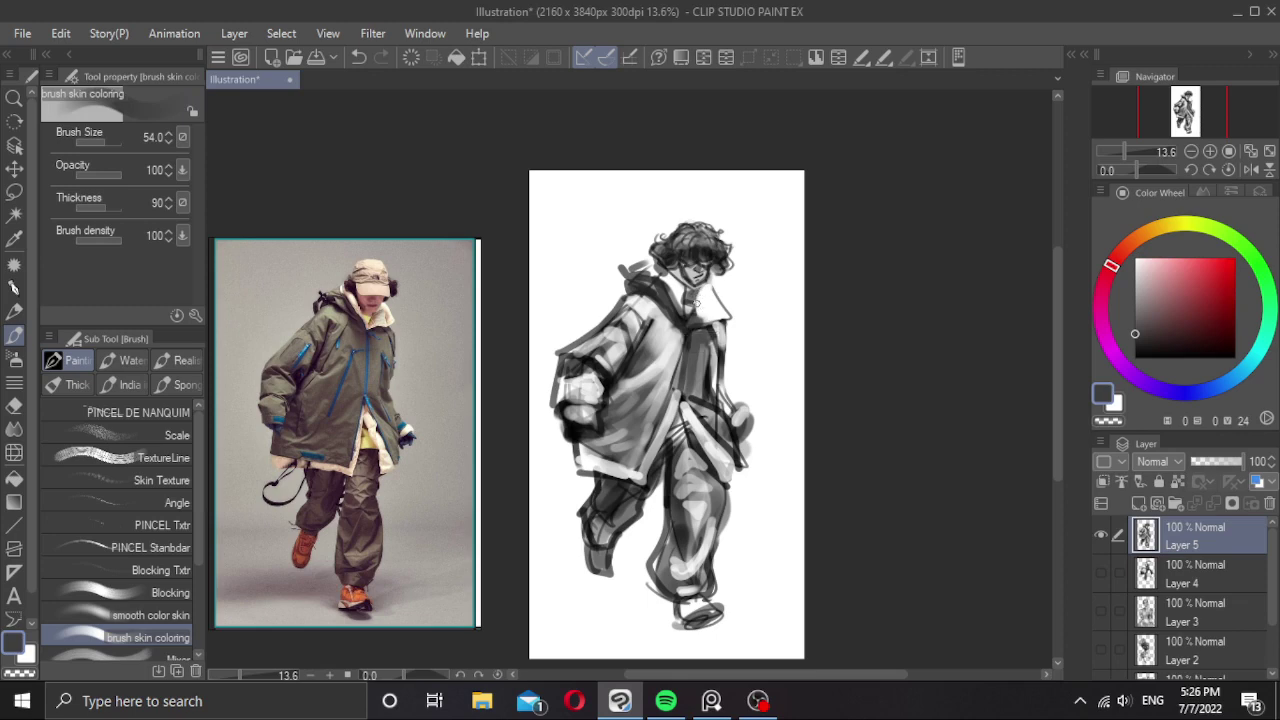
pyautogui.moveTo(708, 299); pyautogui.dragTo(707, 296)
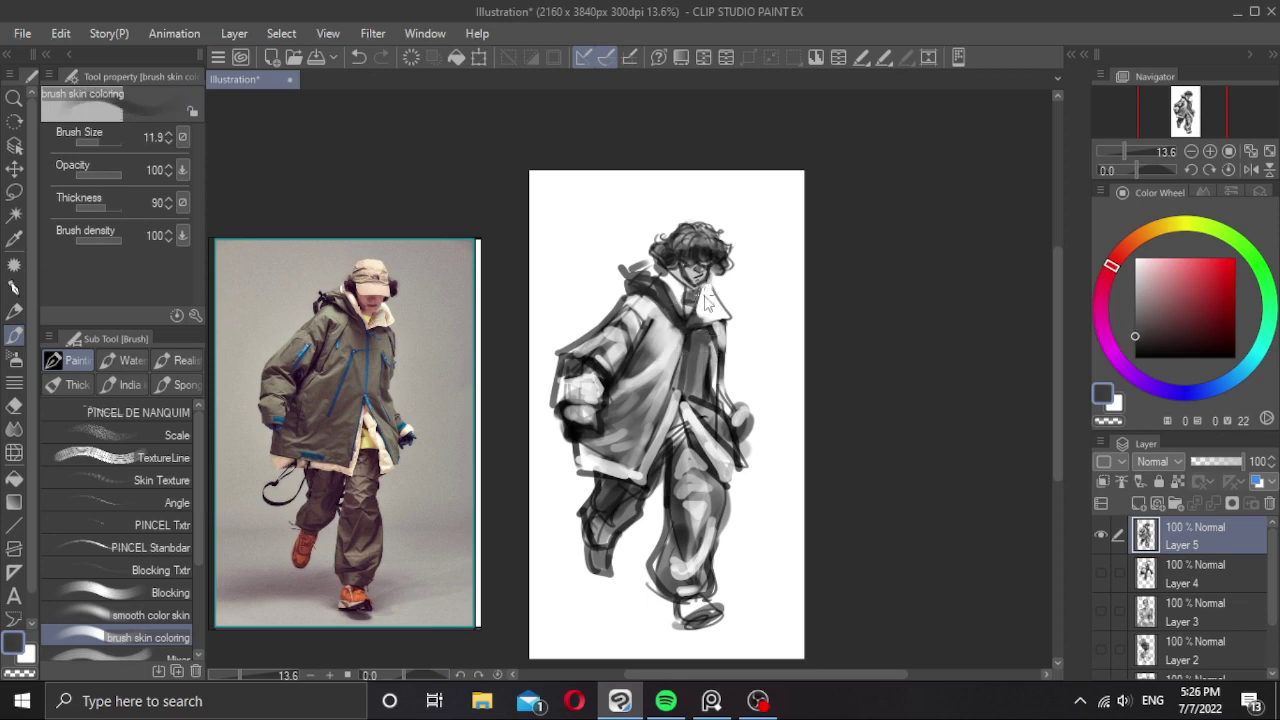
pyautogui.moveTo(711, 284)
pyautogui.mouseDown()
pyautogui.moveTo(724, 300)
pyautogui.moveTo(699, 341)
pyautogui.moveTo(763, 338)
pyautogui.mouseUp()
# Choose black and redraw the outer edge of the far collar flap at brush size 11.9.
pyautogui.press('c')
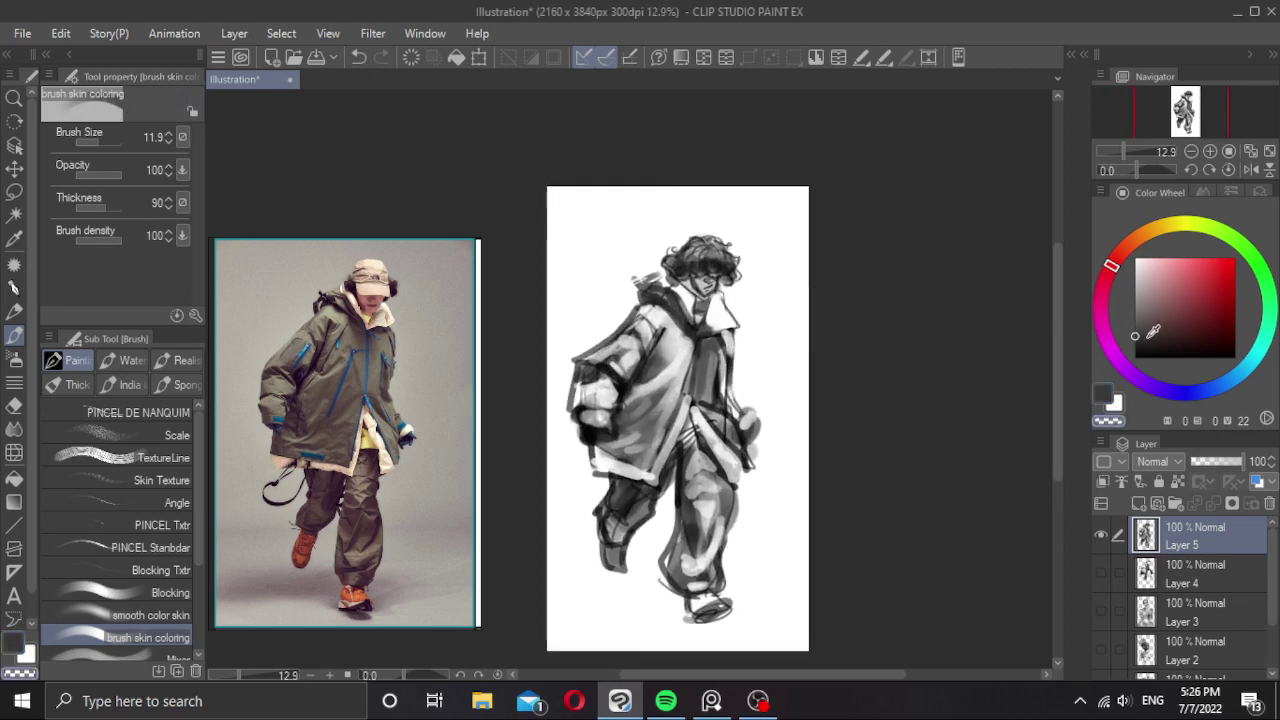
pyautogui.moveTo(1151, 335); pyautogui.dragTo(1134, 359)
pyautogui.scroll(1, 734, 300)
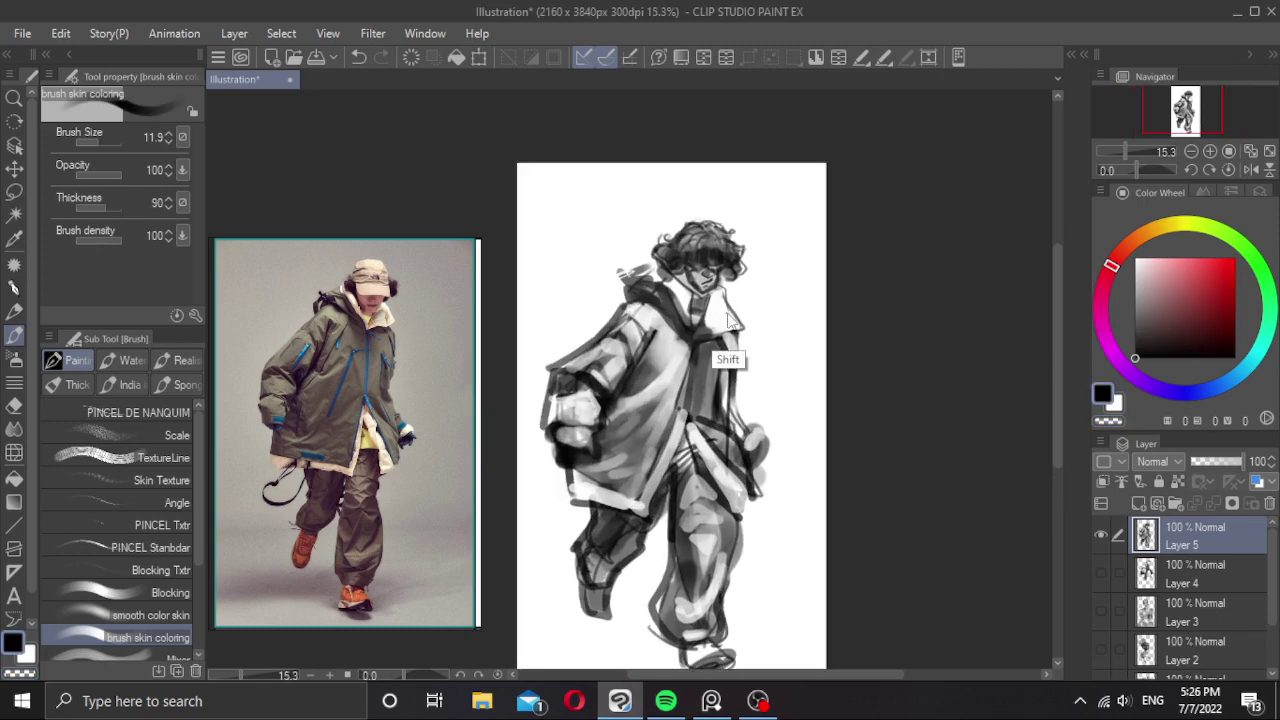
pyautogui.hotkey('ctrl', 'z')
pyautogui.moveTo(738, 298)
pyautogui.mouseDown()
pyautogui.moveTo(747, 318)
pyautogui.moveTo(733, 334)
pyautogui.mouseUp()
pyautogui.press(']')
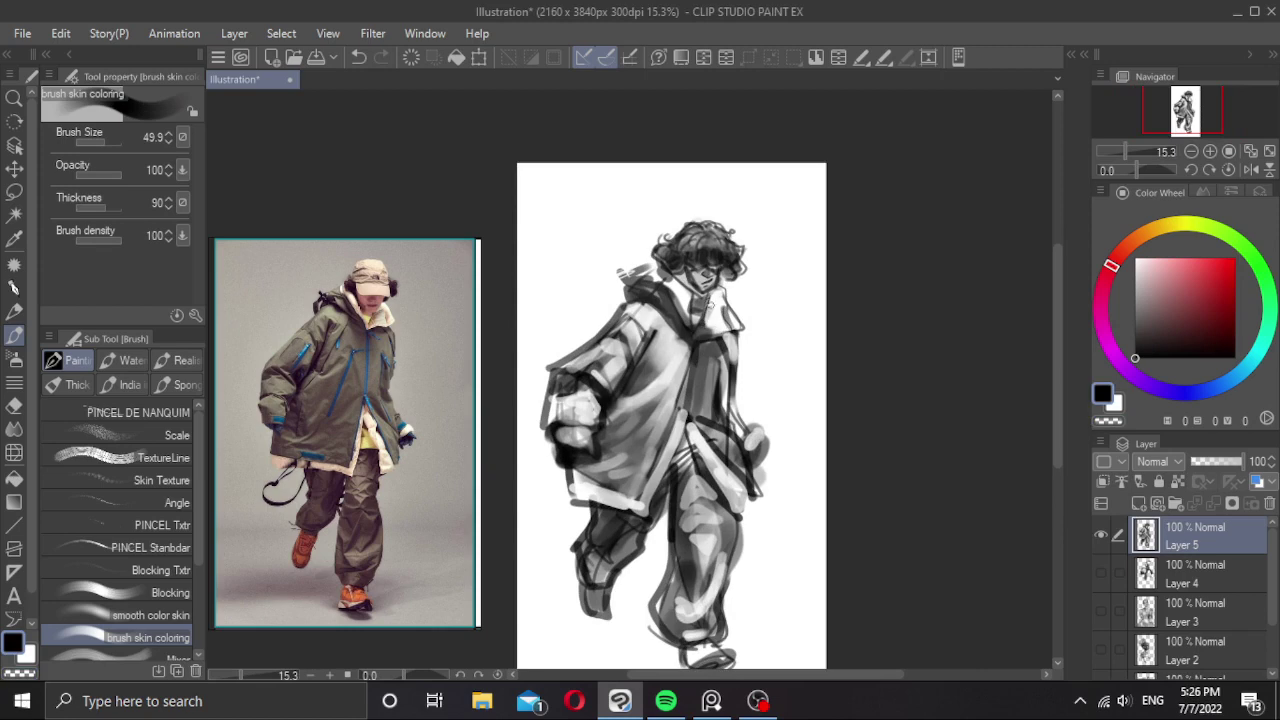
# Erase the dark overlap between the near collar and hood with the transparent colour at brush size 49.9.
pyautogui.press('c')
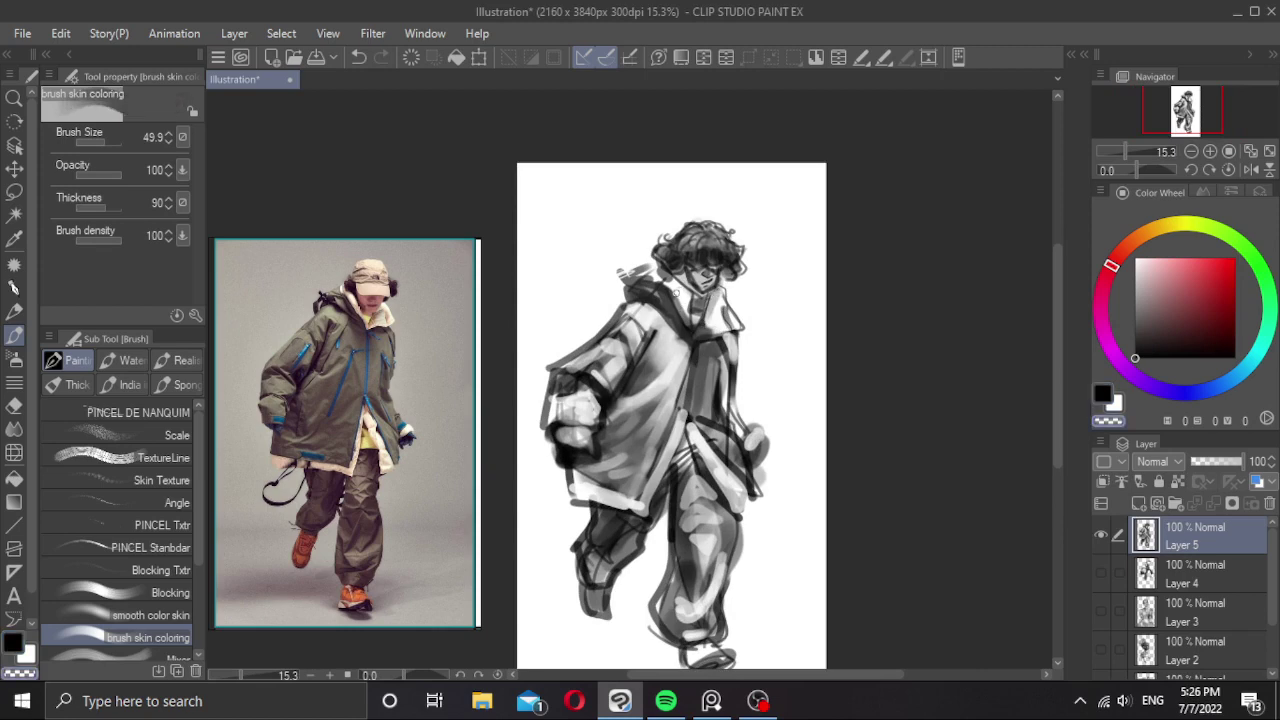
pyautogui.moveTo(679, 296)
pyautogui.mouseDown()
pyautogui.moveTo(687, 319)
pyautogui.moveTo(663, 275)
pyautogui.moveTo(673, 287)
pyautogui.moveTo(648, 275)
pyautogui.moveTo(658, 264)
pyautogui.mouseUp()
pyautogui.hotkey('ctrl', 'z')
pyautogui.press('c')
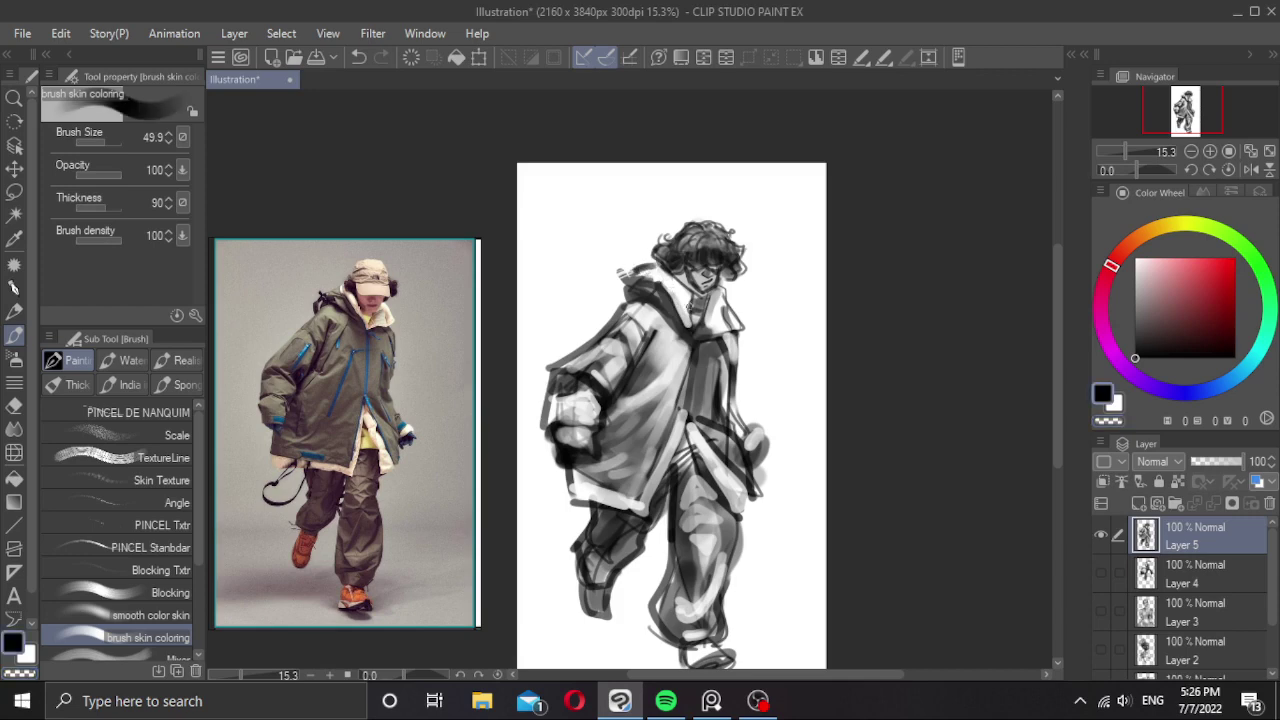
# Clean up the neck opening with the transparent colour and redraw the inner collar lines in dark tone at brush size 21.8.
pyautogui.press('c')
pyautogui.moveTo(696, 310); pyautogui.dragTo(709, 303)
pyautogui.press('c')
pyautogui.press('[')
pyautogui.press('[')
pyautogui.press('[')
pyautogui.hotkey('ctrl', 'z')
pyautogui.moveTo(709, 307); pyautogui.dragTo(709, 331)
pyautogui.press('x')
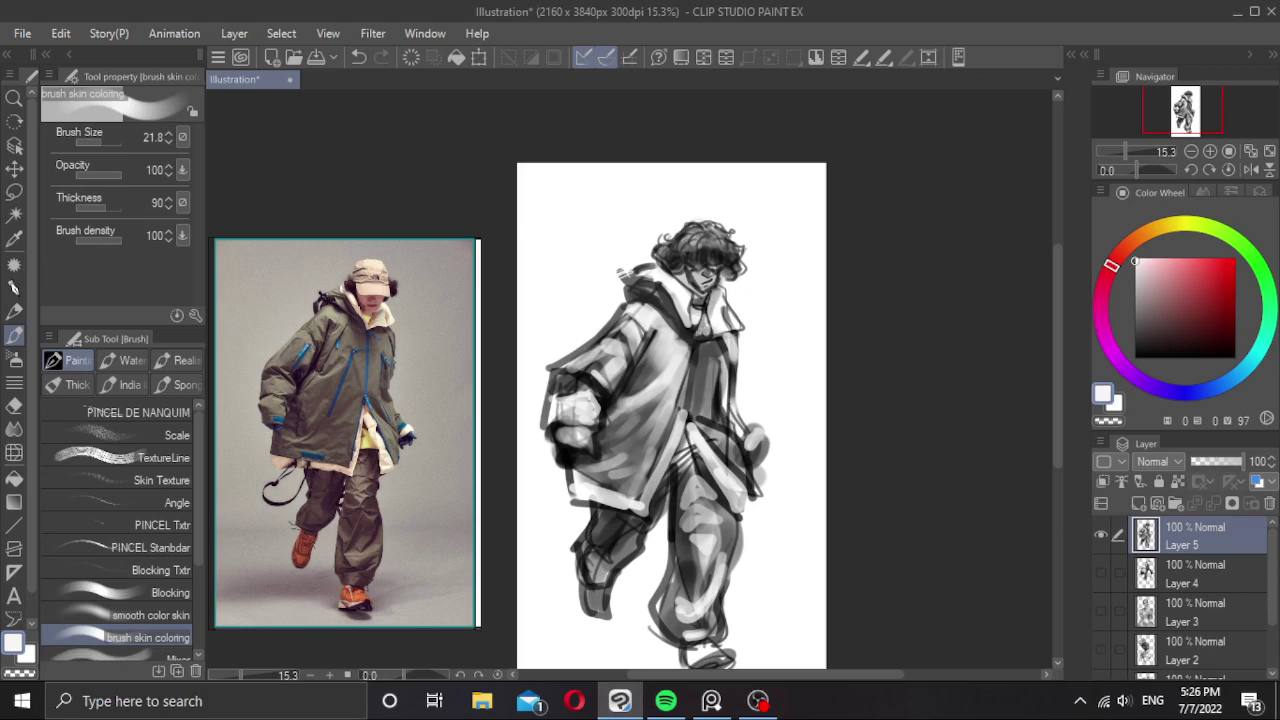
pyautogui.press('x')
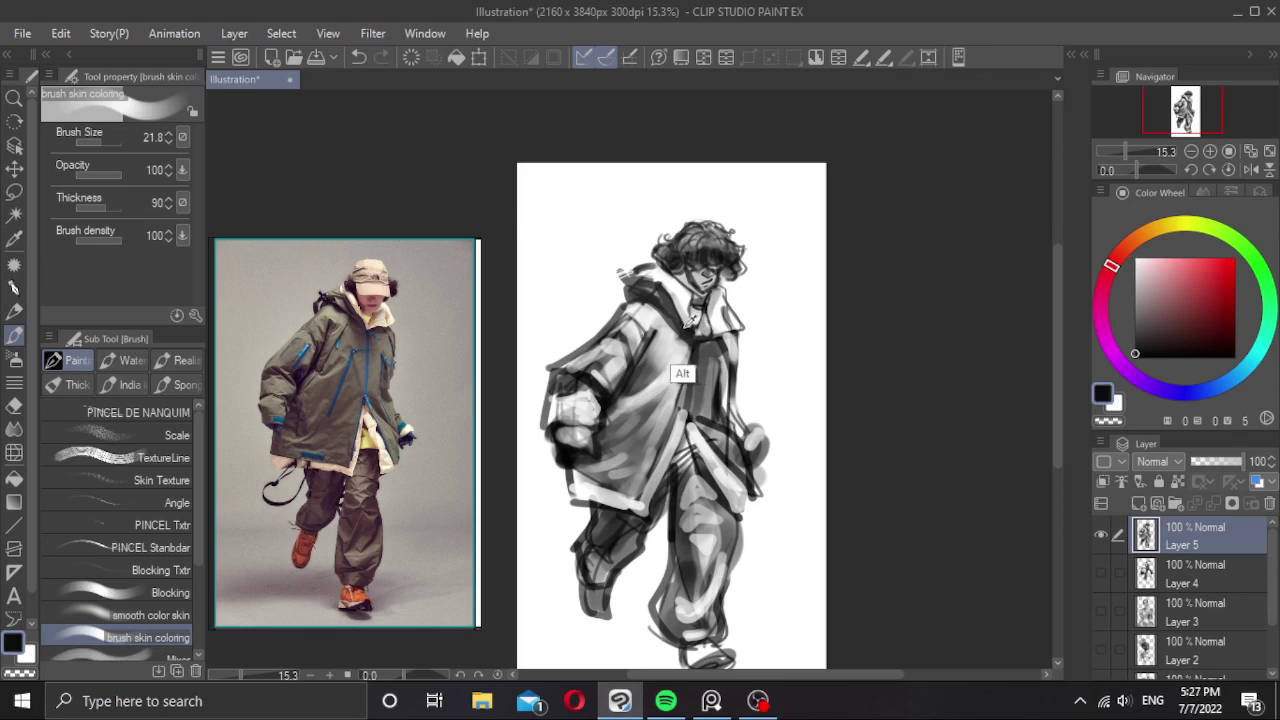
# Shade the near sleeve and cuff with sampled mid and dark greys at brush sizes 138.3 and 82.2.
pyautogui.scroll(-2, 714, 356)
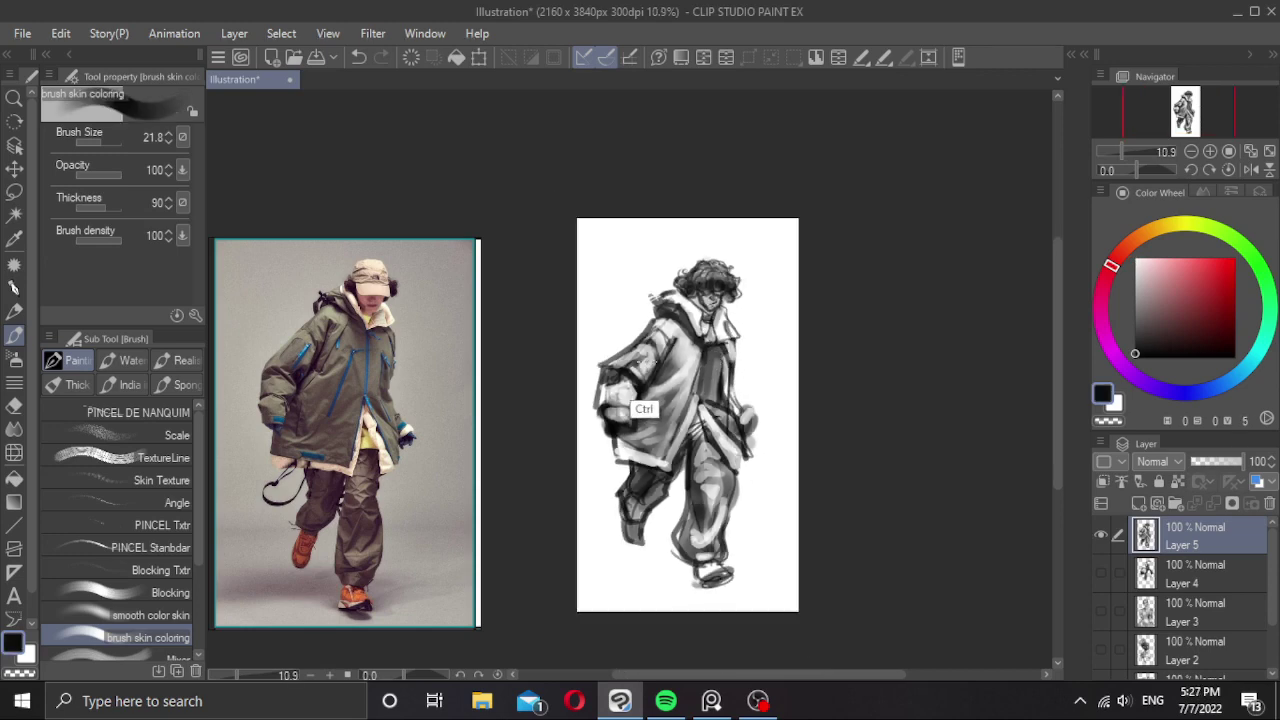
pyautogui.scroll(1, 648, 351)
pyautogui.keyDown('alt'); pyautogui.click(637, 360); pyautogui.keyUp('alt')
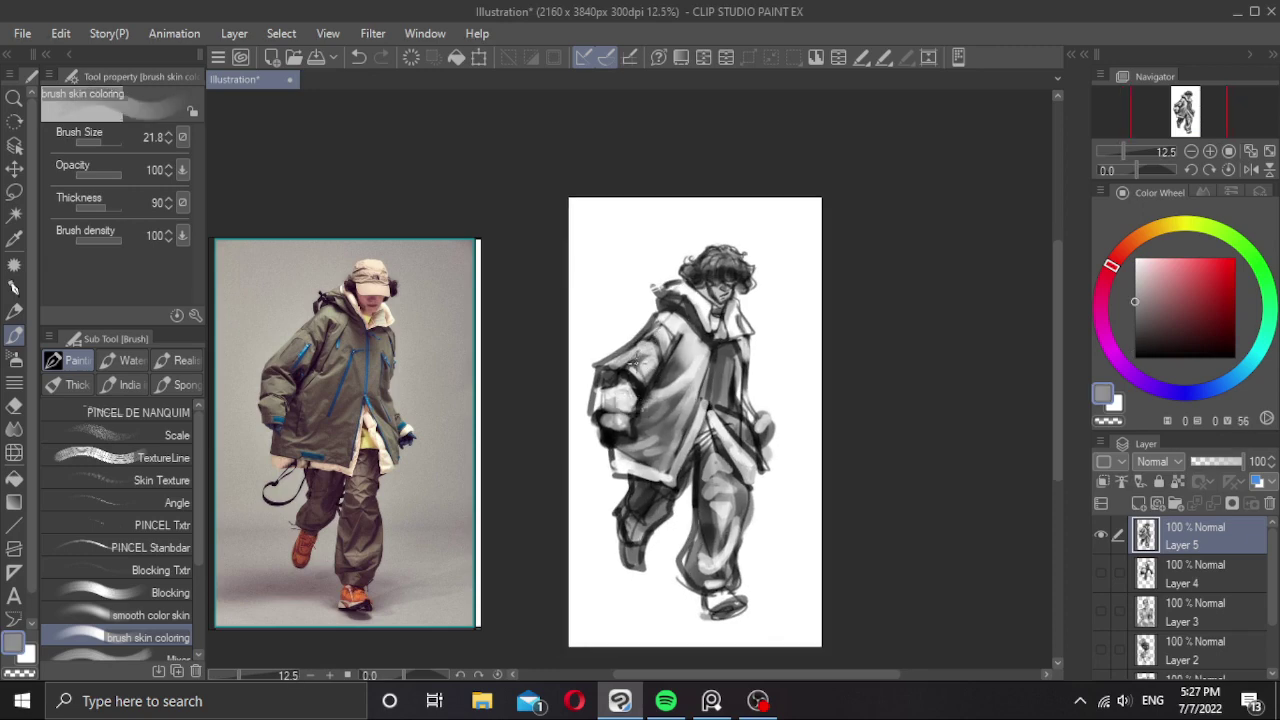
pyautogui.moveTo(633, 369)
pyautogui.mouseDown()
pyautogui.moveTo(670, 330)
pyautogui.moveTo(652, 380)
pyautogui.moveTo(630, 391)
pyautogui.moveTo(635, 378)
pyautogui.moveTo(601, 375)
pyautogui.moveTo(610, 388)
pyautogui.moveTo(626, 377)
pyautogui.moveTo(600, 408)
pyautogui.mouseUp()
pyautogui.keyDown('alt'); pyautogui.click(642, 359); pyautogui.keyUp('alt')
pyautogui.hotkey('ctrl', 'z')
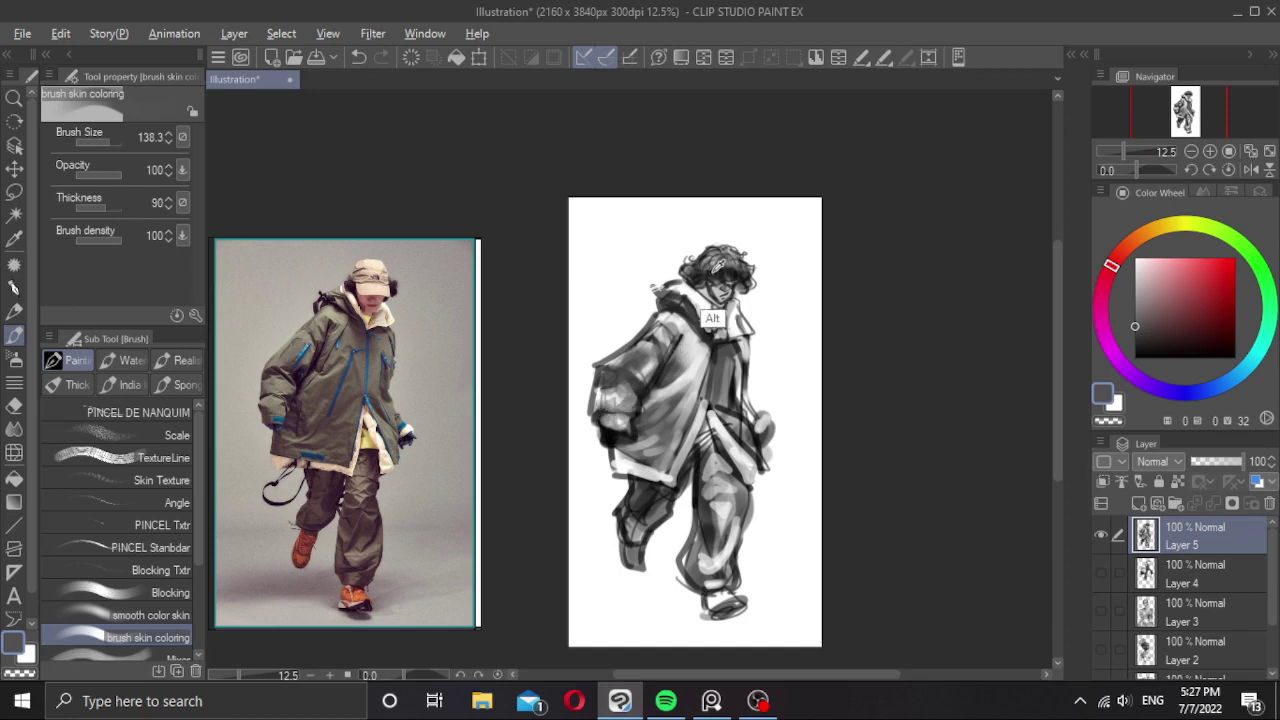
pyautogui.keyDown('alt'); pyautogui.click(720, 268); pyautogui.keyUp('alt')
pyautogui.moveTo(656, 363); pyautogui.dragTo(649, 363)
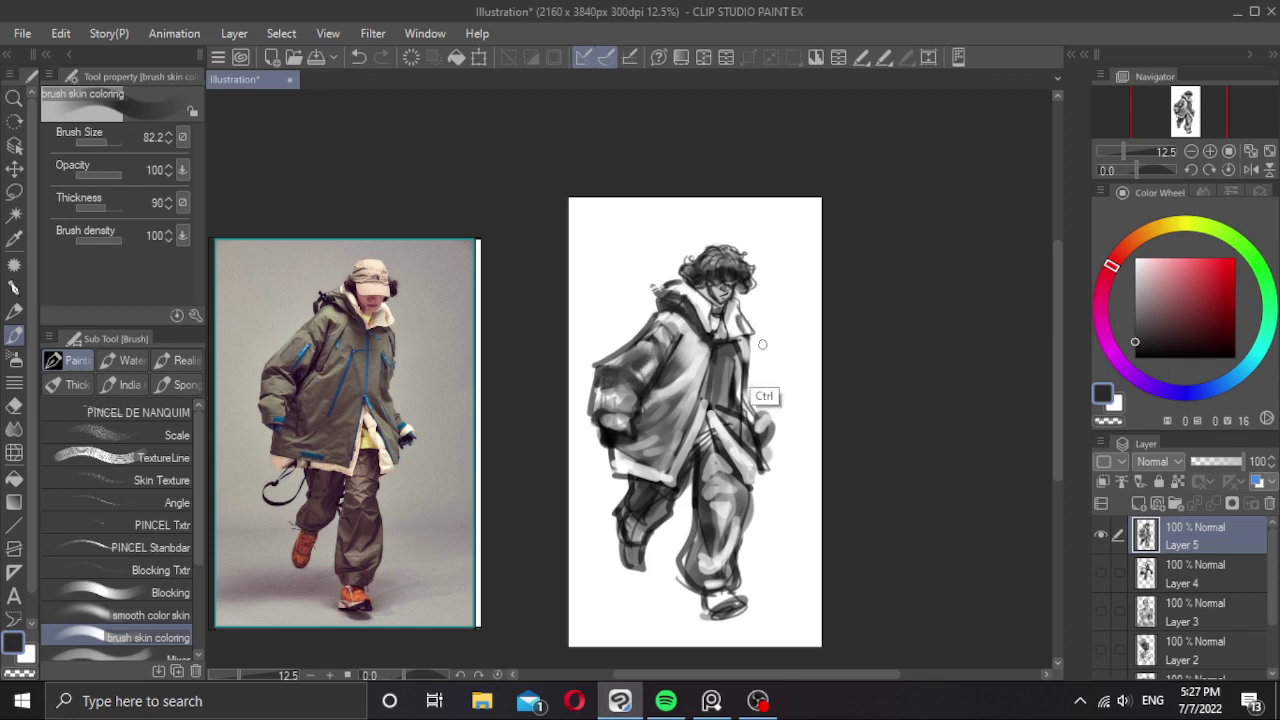
# Refine the outer shoulder edge of the near sleeve beneath the hood.
pyautogui.hotkey('ctrl', '-')
pyautogui.scroll(2, 626, 356)
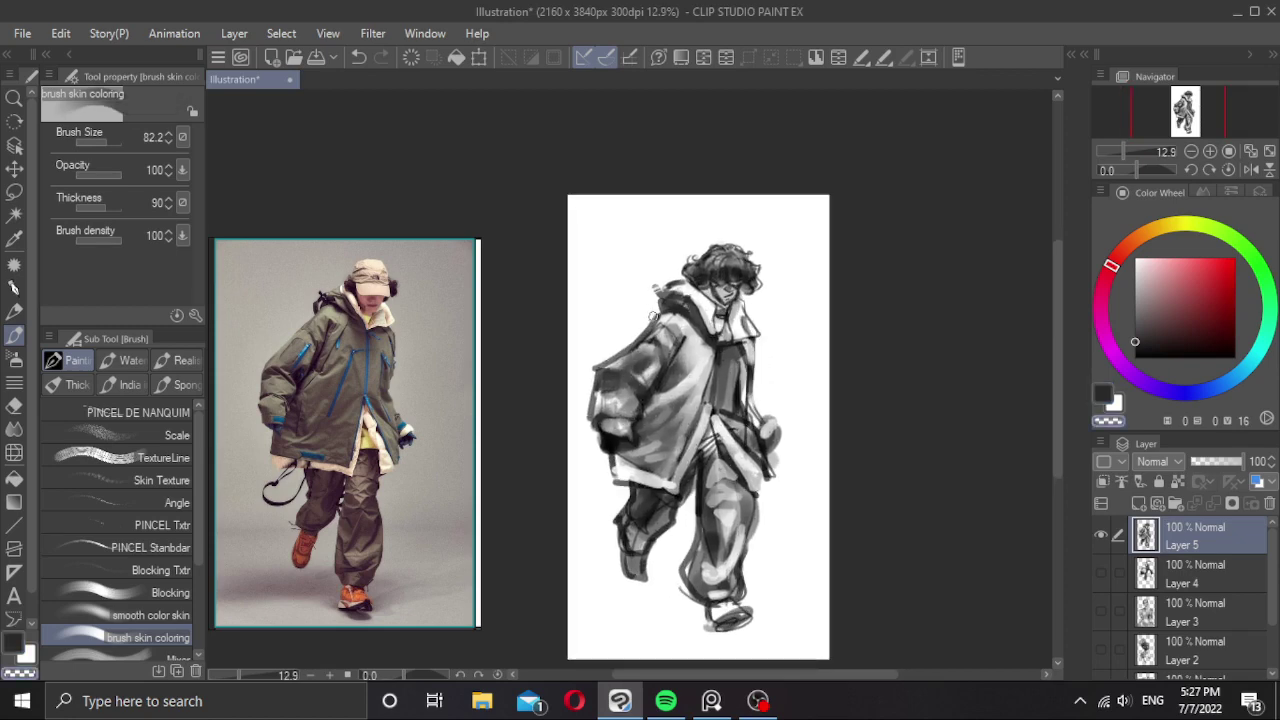
pyautogui.keyDown('alt'); pyautogui.click(664, 320); pyautogui.keyUp('alt')
pyautogui.moveTo(663, 322); pyautogui.dragTo(604, 366)
pyautogui.hotkey('ctrl', 'z')
pyautogui.moveTo(655, 321)
pyautogui.mouseDown()
pyautogui.moveTo(599, 366)
pyautogui.moveTo(653, 338)
pyautogui.mouseUp()
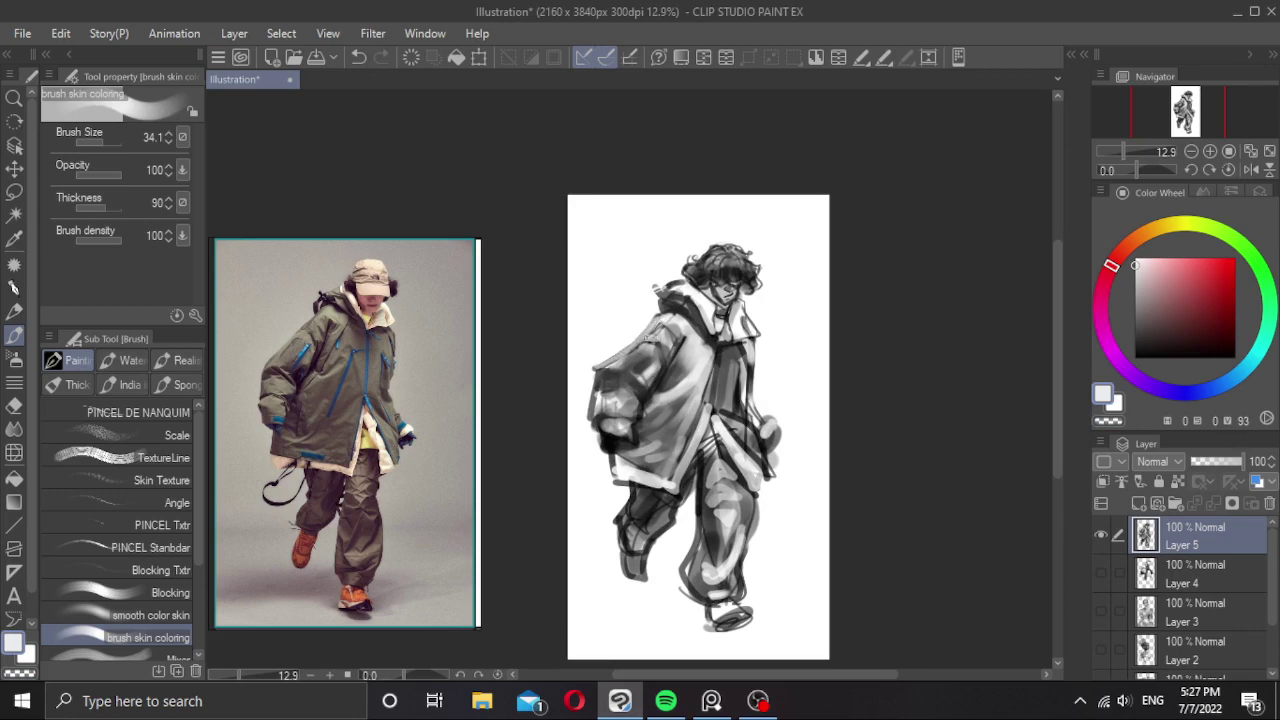
# Add near-white highlights along the near sleeve and its cuff, starting at brush size 34.1.
pyautogui.moveTo(646, 346)
pyautogui.mouseDown()
pyautogui.moveTo(654, 361)
pyautogui.moveTo(616, 357)
pyautogui.moveTo(596, 393)
pyautogui.moveTo(622, 381)
pyautogui.moveTo(627, 410)
pyautogui.moveTo(645, 397)
pyautogui.moveTo(634, 399)
pyautogui.mouseUp()
pyautogui.press(']')
pyautogui.press(']')
pyautogui.press(']')
pyautogui.press(']')
pyautogui.press(']')
pyautogui.press(']')
pyautogui.press(']')
pyautogui.press(']')
pyautogui.press(']')
pyautogui.press(']')
pyautogui.press(']')
pyautogui.press(']')
pyautogui.press(']')
pyautogui.moveTo(633, 420); pyautogui.dragTo(597, 414)
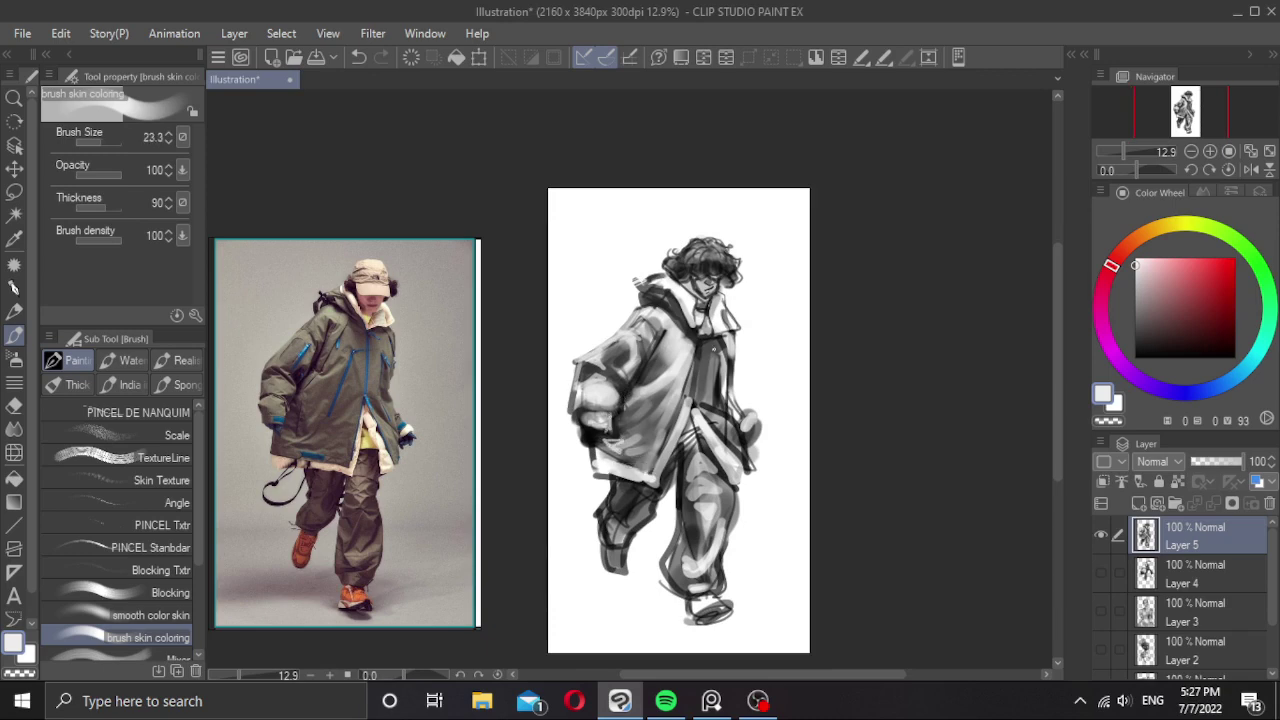
# Blend the coat's far front panel with sampled light and dark greys at brush size 141.1.
pyautogui.keyDown('ctrl'); pyautogui.keyDown('alt'); pyautogui.moveTo(702, 386); pyautogui.dragTo(716, 384); pyautogui.keyUp('alt'); pyautogui.keyUp('ctrl')
pyautogui.moveTo(705, 361); pyautogui.dragTo(706, 405)
pyautogui.keyDown('alt'); pyautogui.click(712, 350); pyautogui.keyUp('alt')
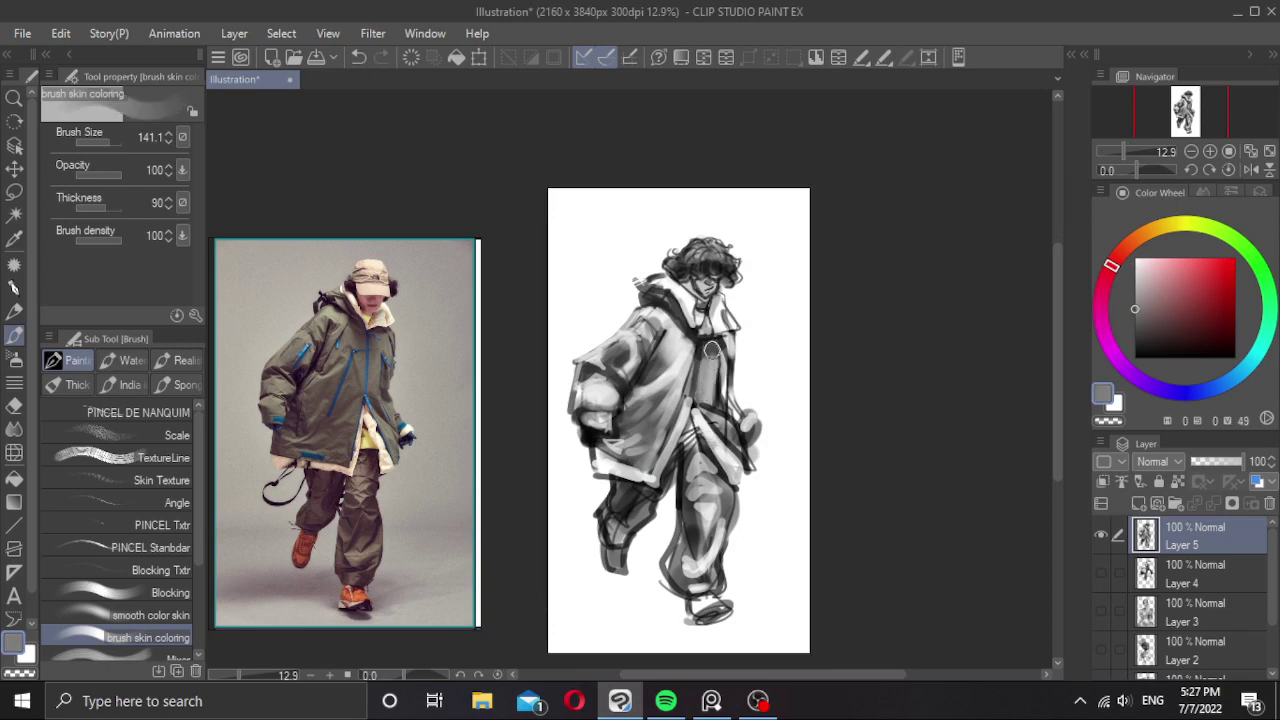
pyautogui.keyDown('alt'); pyautogui.click(711, 397); pyautogui.keyUp('alt')
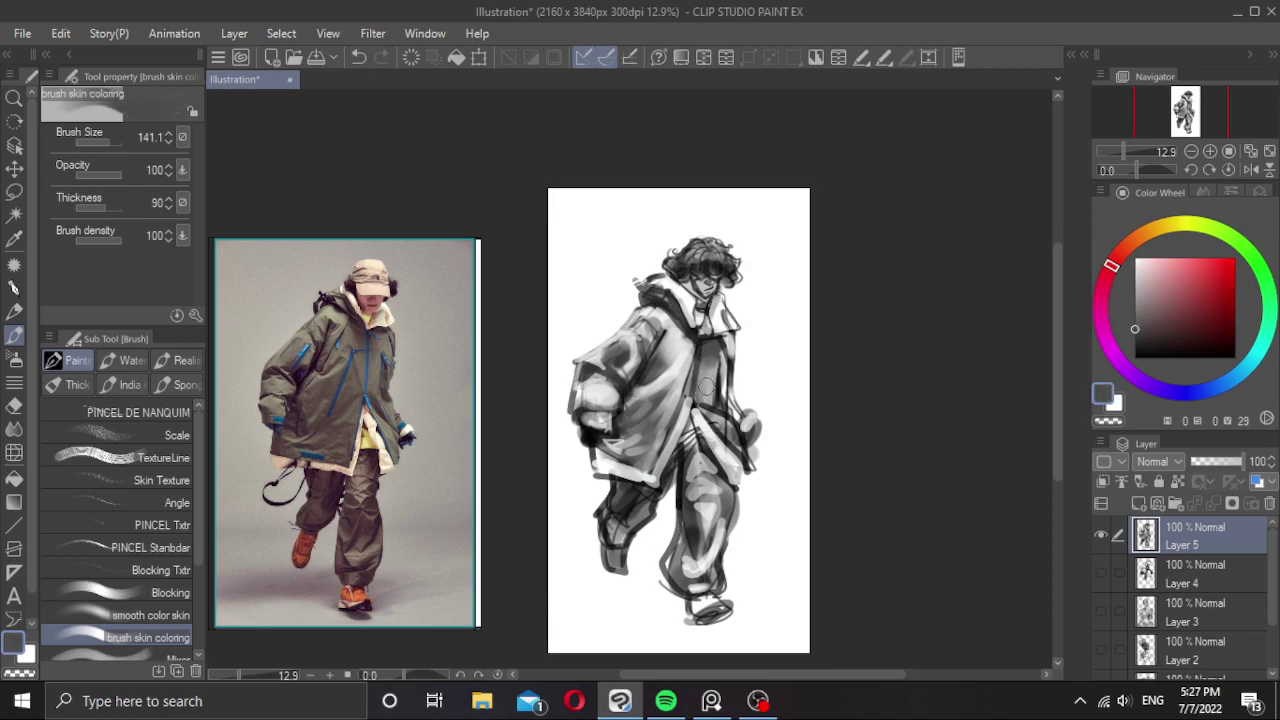
pyautogui.keyDown('alt'); pyautogui.click(708, 430); pyautogui.keyUp('alt')
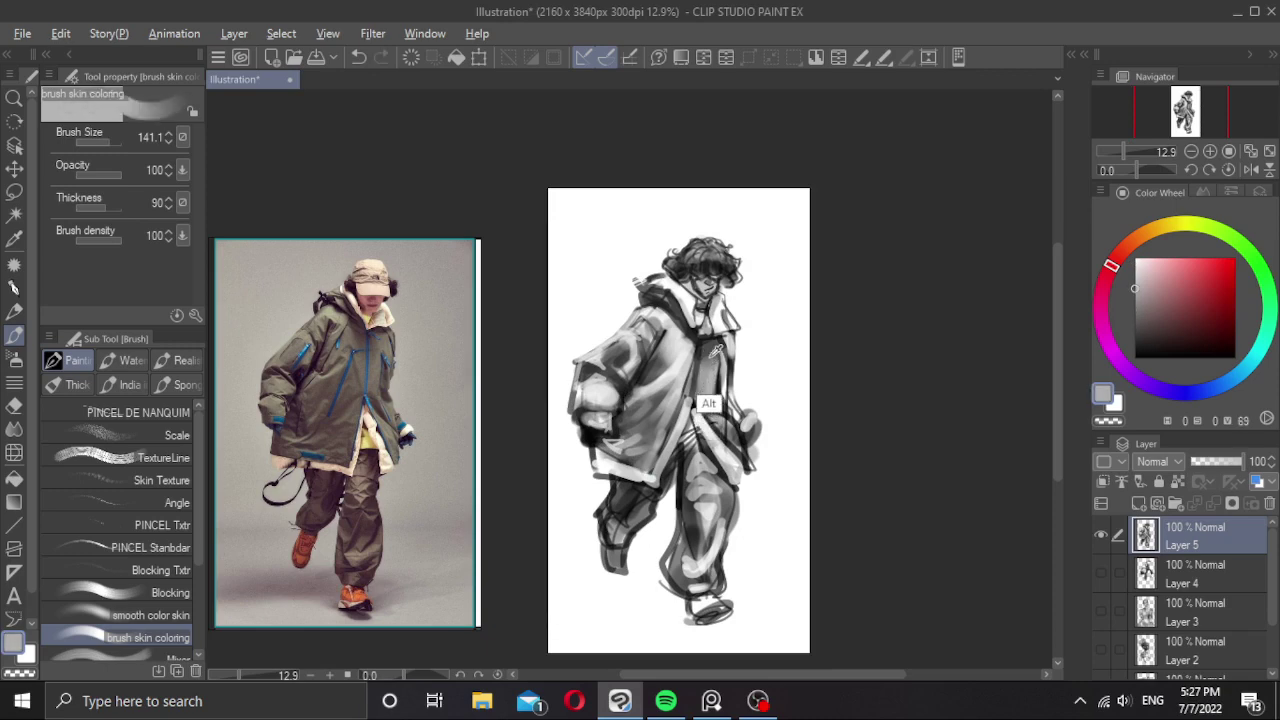
# Tone the light inner coat flap and the coat's far edge with sampled light grey at brush size 72.3.
pyautogui.keyDown('alt'); pyautogui.click(711, 357); pyautogui.keyUp('alt')
pyautogui.keyDown('ctrl'); pyautogui.keyDown('alt'); pyautogui.moveTo(709, 404); pyautogui.dragTo(735, 438); pyautogui.keyUp('alt'); pyautogui.keyUp('ctrl')
pyautogui.keyDown('alt'); pyautogui.click(709, 433); pyautogui.keyUp('alt')
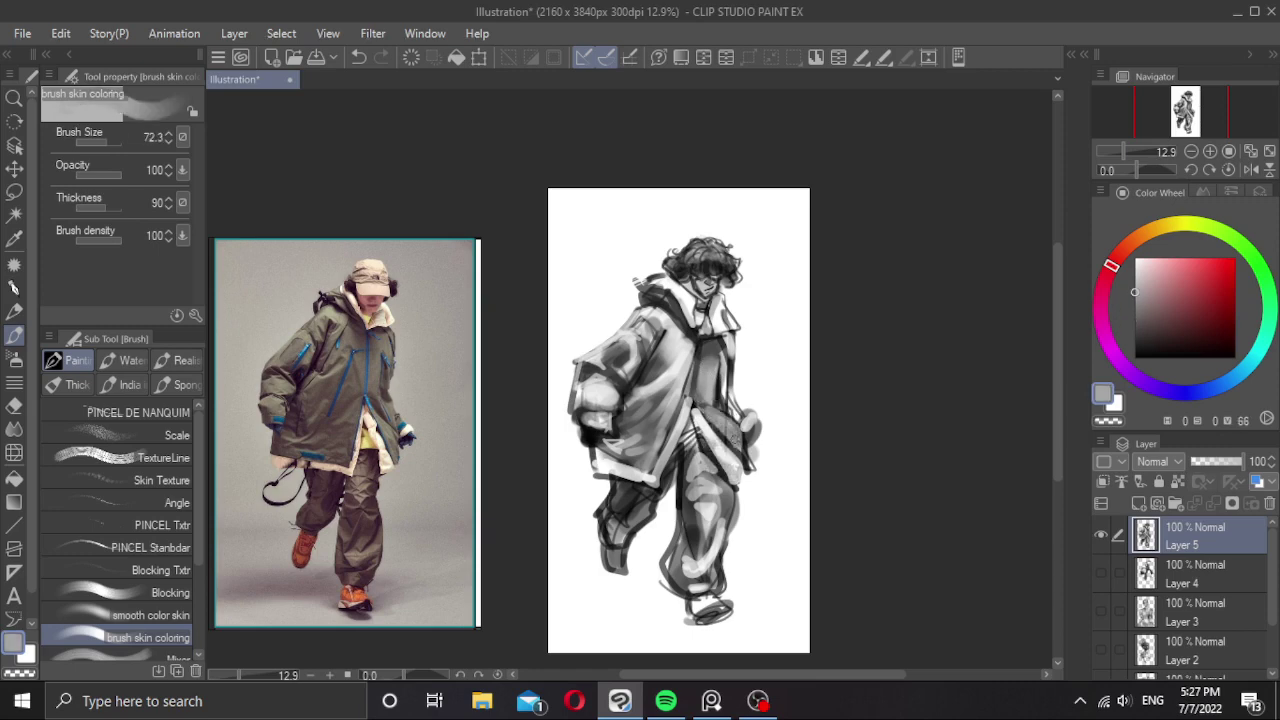
pyautogui.moveTo(734, 373)
pyautogui.mouseDown()
pyautogui.moveTo(728, 384)
pyautogui.moveTo(731, 346)
pyautogui.mouseUp()
# Trim the outline of the far hand with the transparent colour and white at brush size 72.3.
pyautogui.moveTo(738, 404); pyautogui.dragTo(765, 427)
pyautogui.hotkey('ctrl', 'z')
pyautogui.press('c')
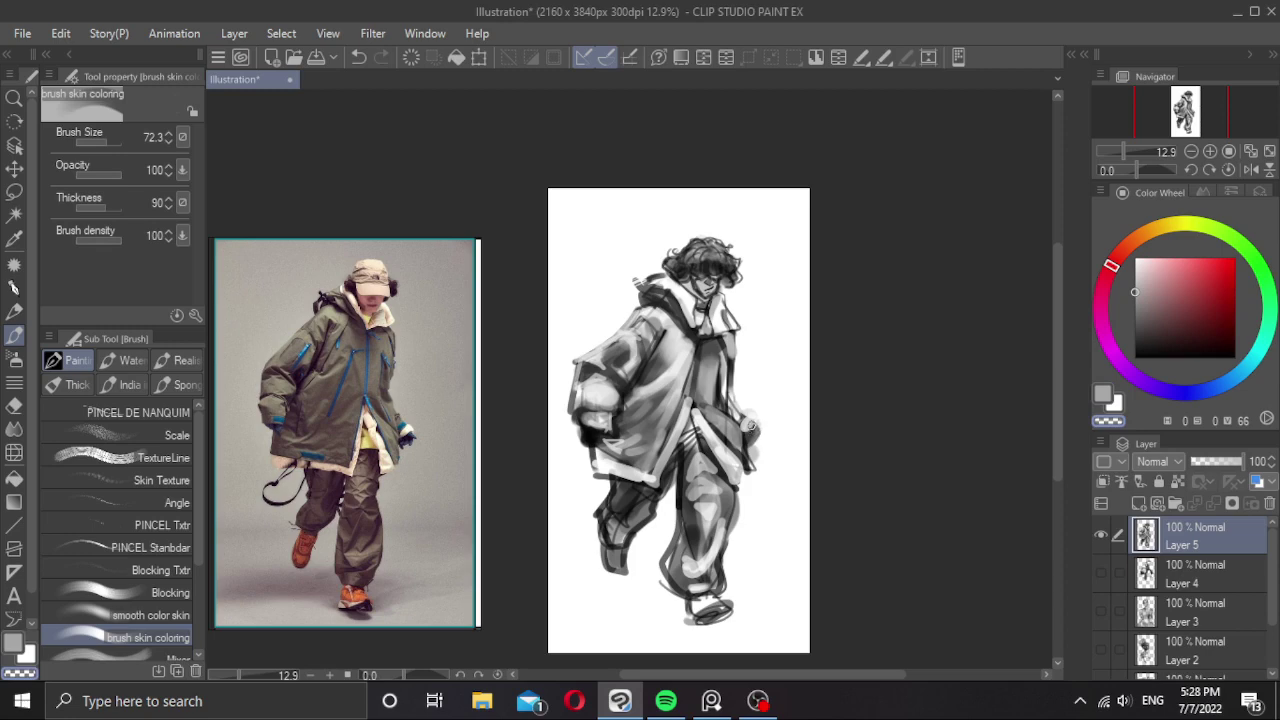
pyautogui.keyDown('alt'); pyautogui.click(751, 422); pyautogui.keyUp('alt')
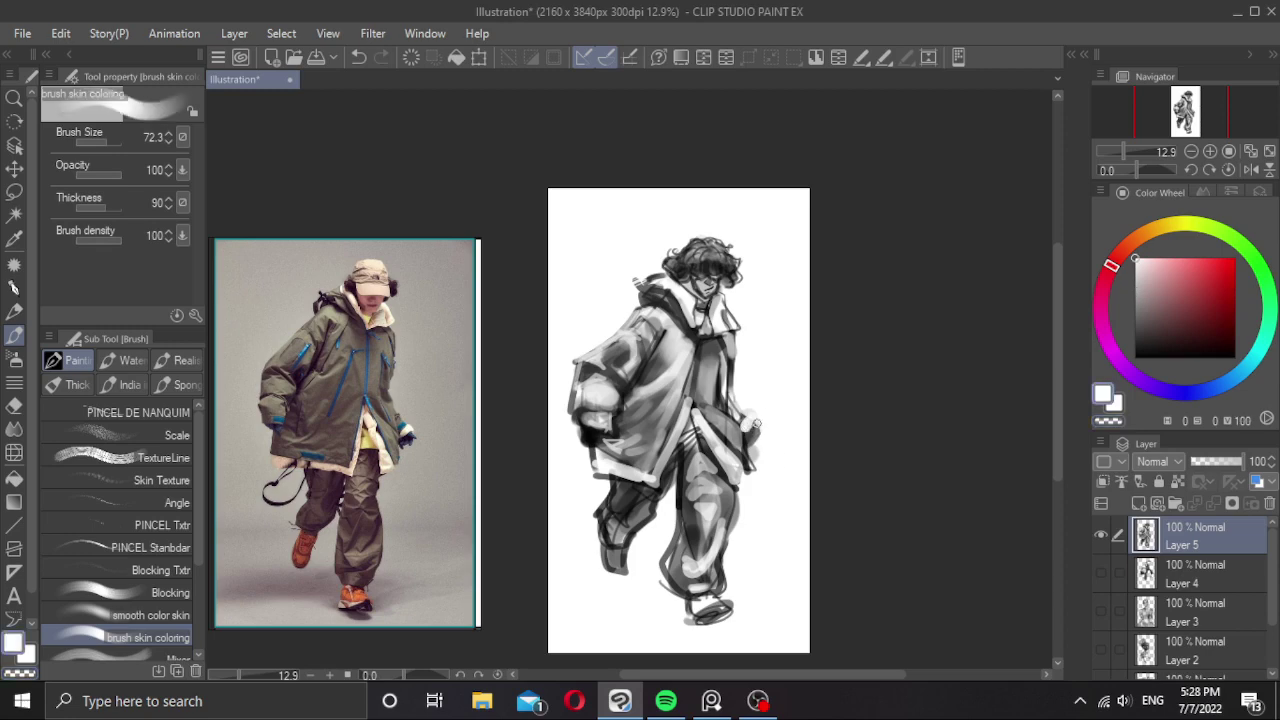
# Choose black and paint the far hand as a dark glove, reducing the brush size to 50.4.
pyautogui.moveTo(1186, 303); pyautogui.dragTo(1135, 358)
pyautogui.moveTo(750, 438)
pyautogui.mouseDown()
pyautogui.moveTo(767, 435)
pyautogui.moveTo(754, 459)
pyautogui.mouseUp()
pyautogui.press('[')
pyautogui.hotkey('ctrl', 'z')
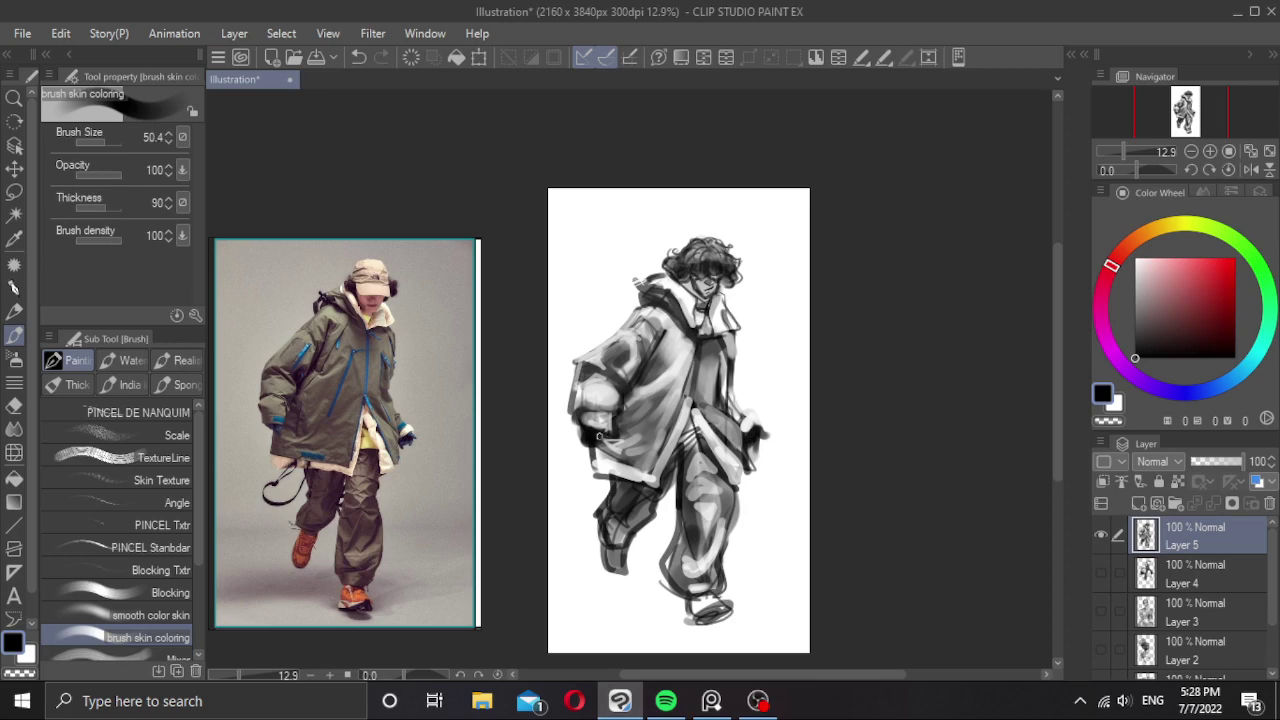
# Clean up the outer edge of the near glove with the transparent colour at brush size 50.4.
pyautogui.press('c')
pyautogui.moveTo(585, 452); pyautogui.dragTo(576, 435)
pyautogui.scroll(-5, 684, 458)
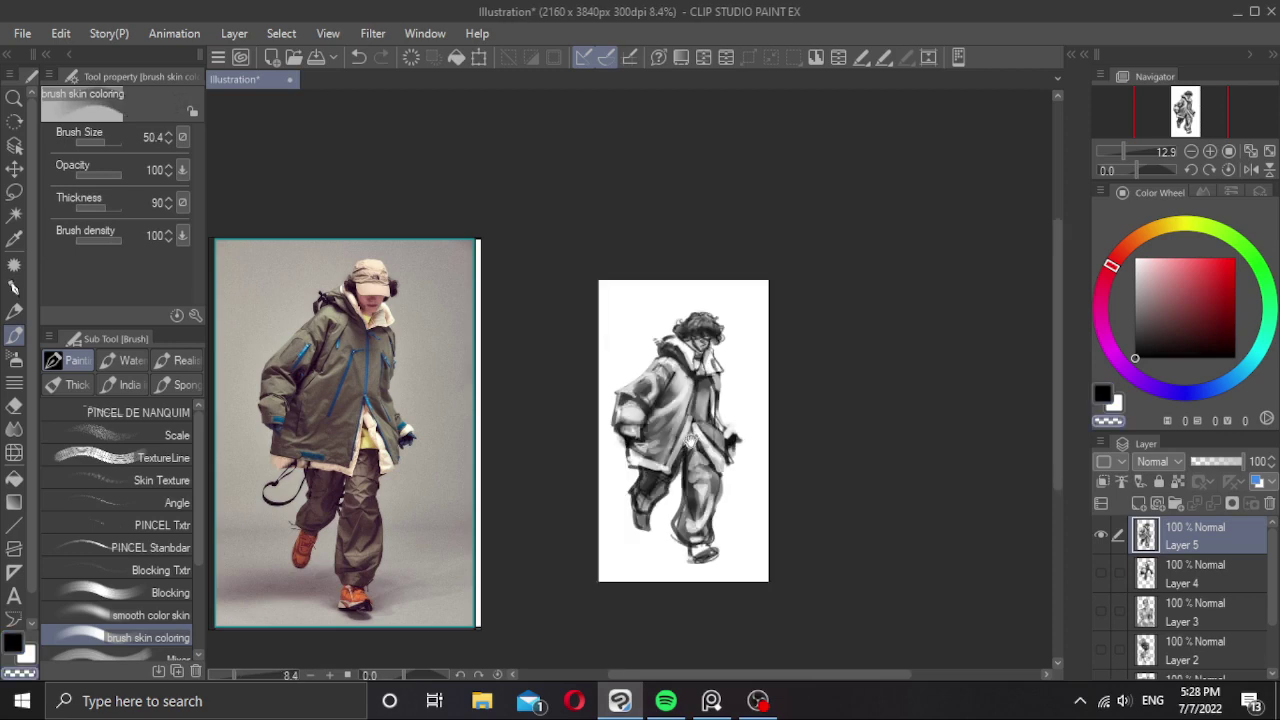
pyautogui.moveTo(692, 434); pyautogui.dragTo(678, 456)
pyautogui.scroll(3, 702, 424)
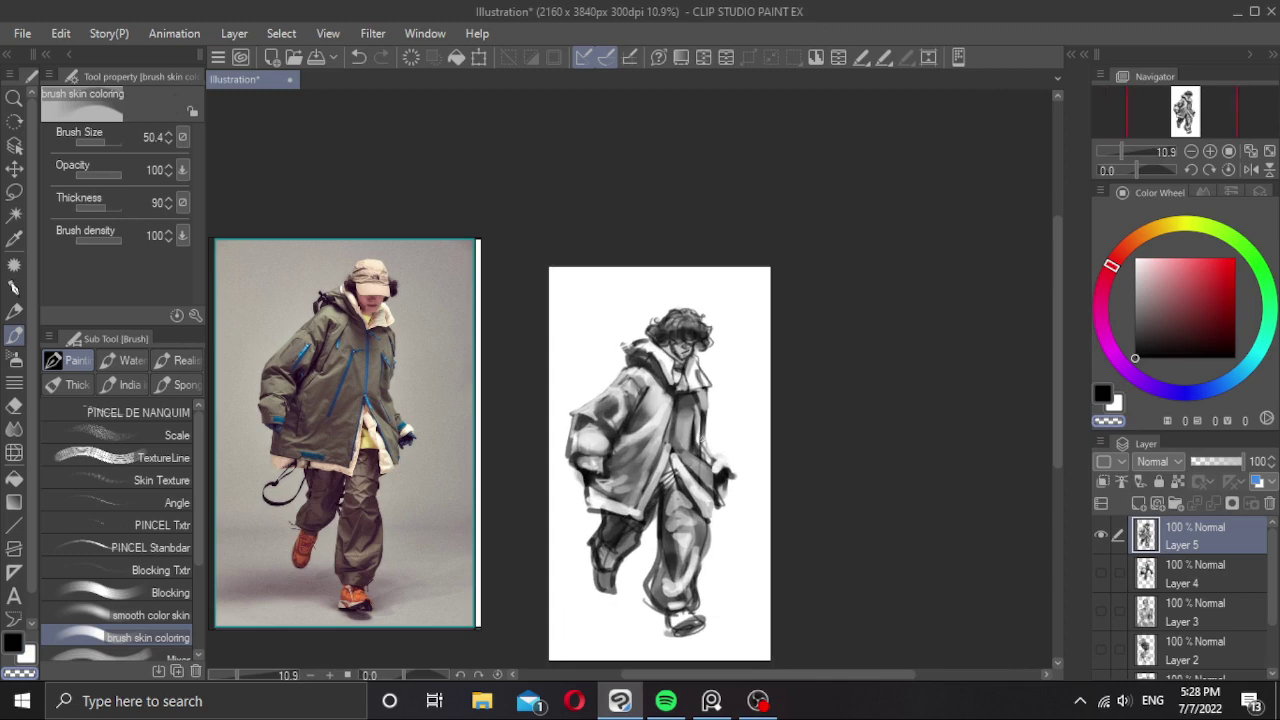
pyautogui.scroll(2, 654, 439)
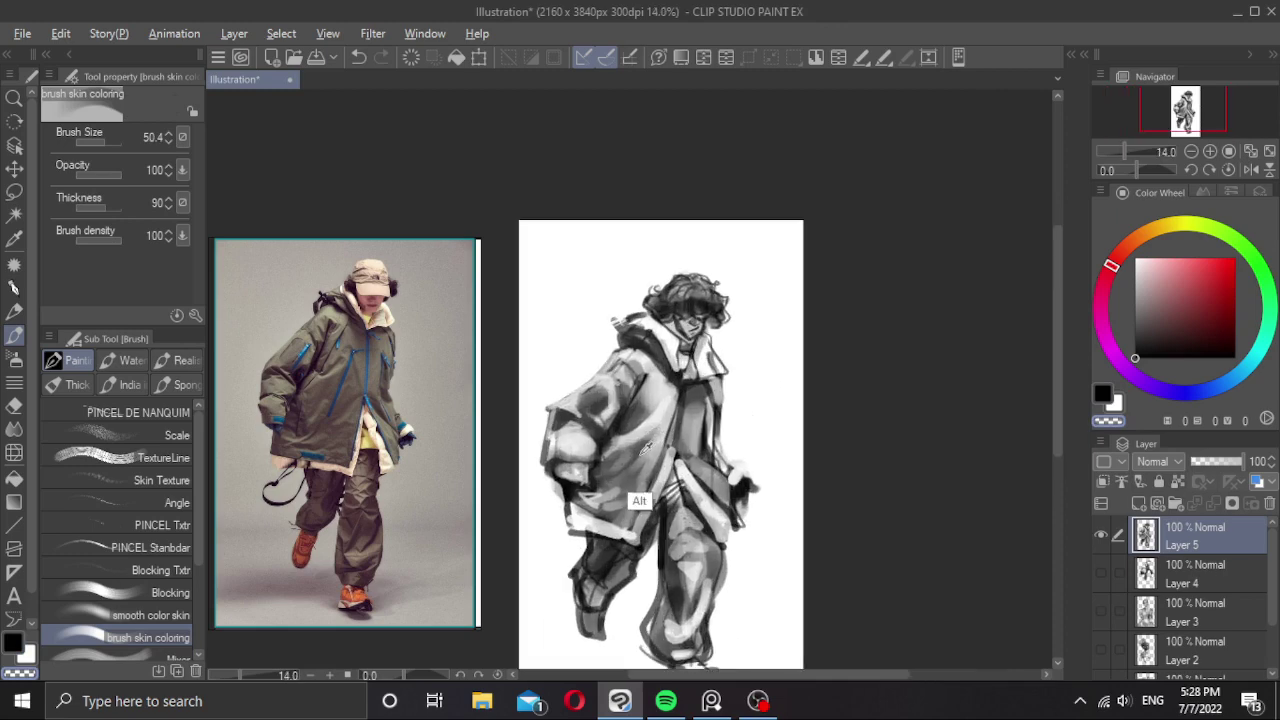
# Blend the front panel of the coat with sampled light and mid greys, enlarging the brush up to 165.3.
pyautogui.press('alt')
pyautogui.keyDown('alt'); pyautogui.click(658, 425); pyautogui.keyUp('alt')
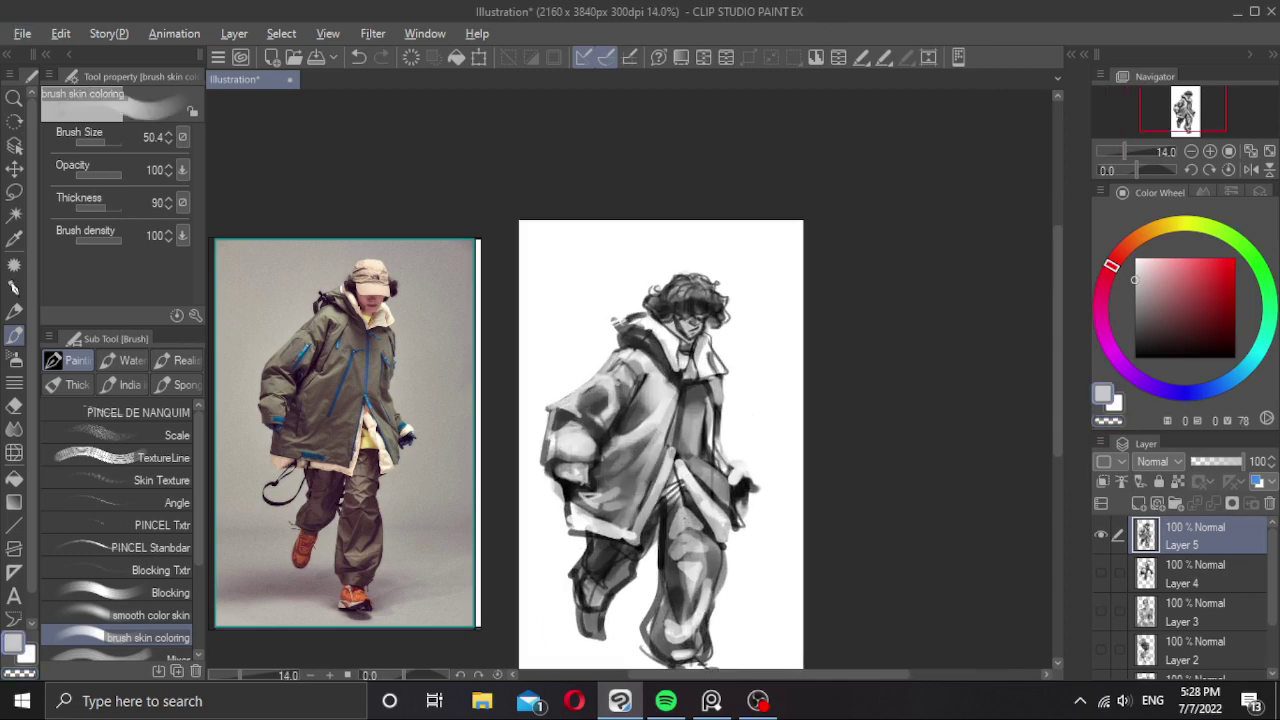
pyautogui.moveTo(653, 418); pyautogui.dragTo(659, 418)
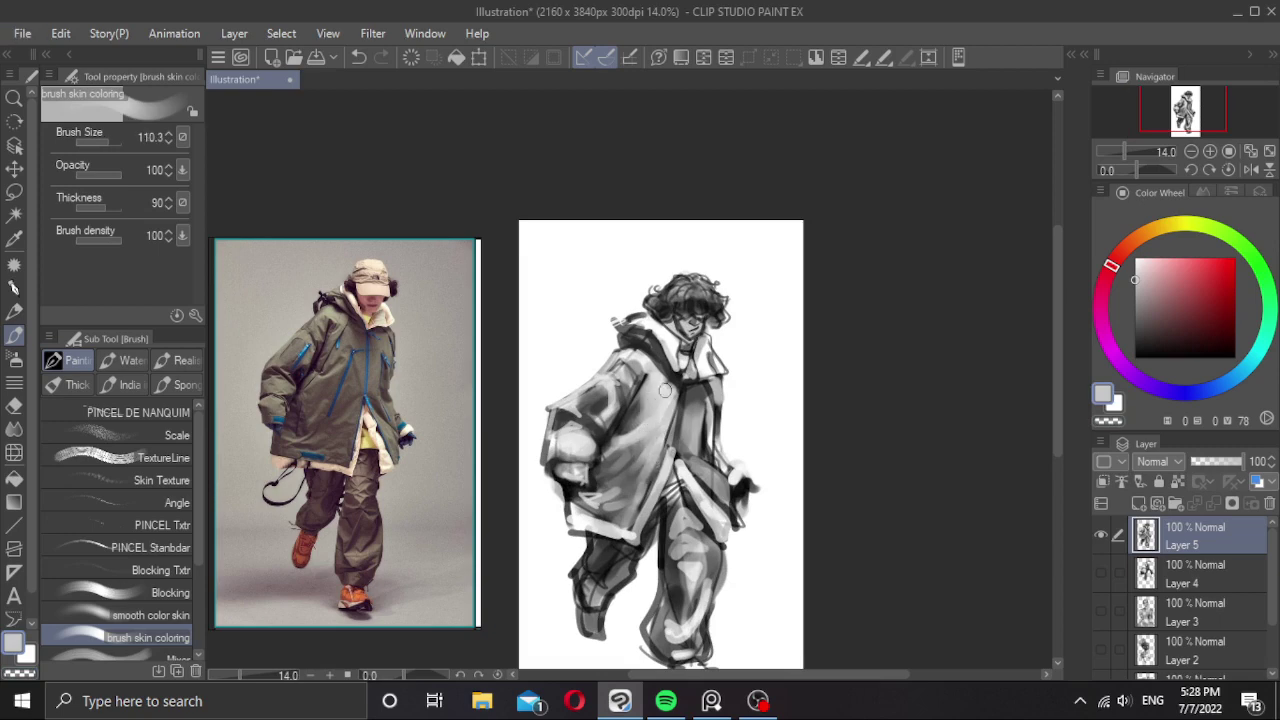
pyautogui.keyDown('alt'); pyautogui.click(658, 362); pyautogui.keyUp('alt')
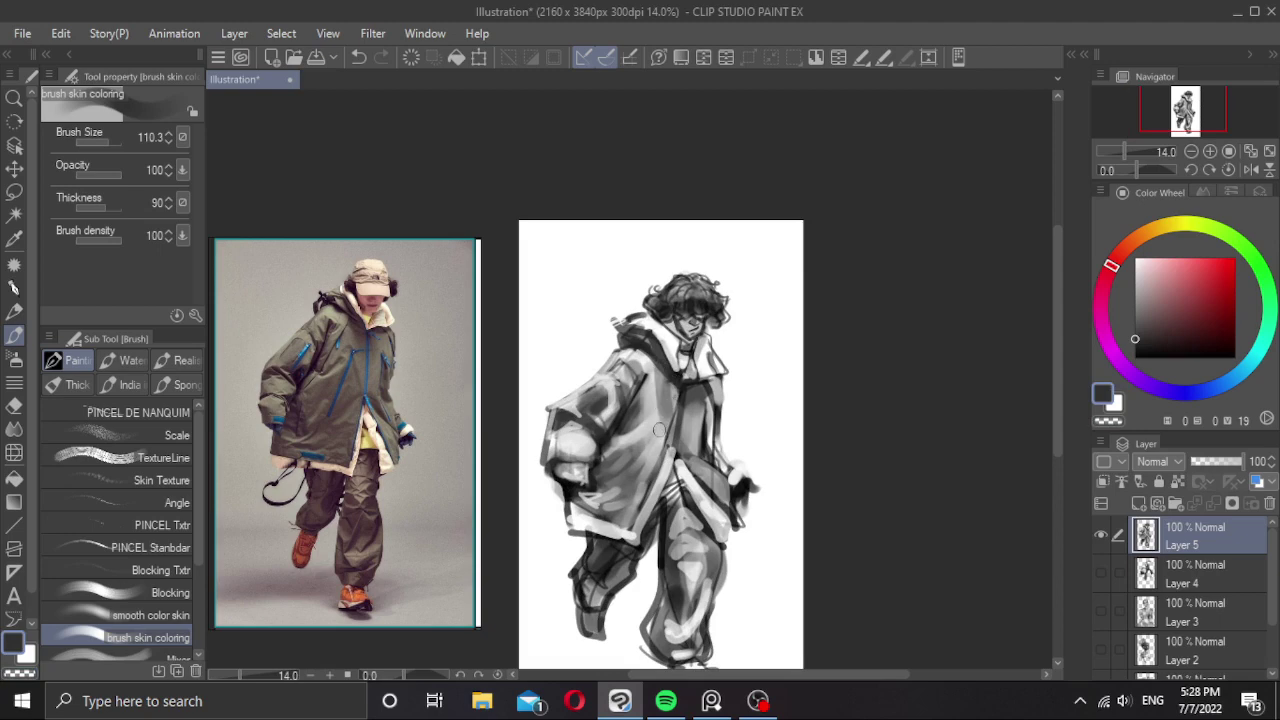
pyautogui.hotkey('ctrl', 'z')
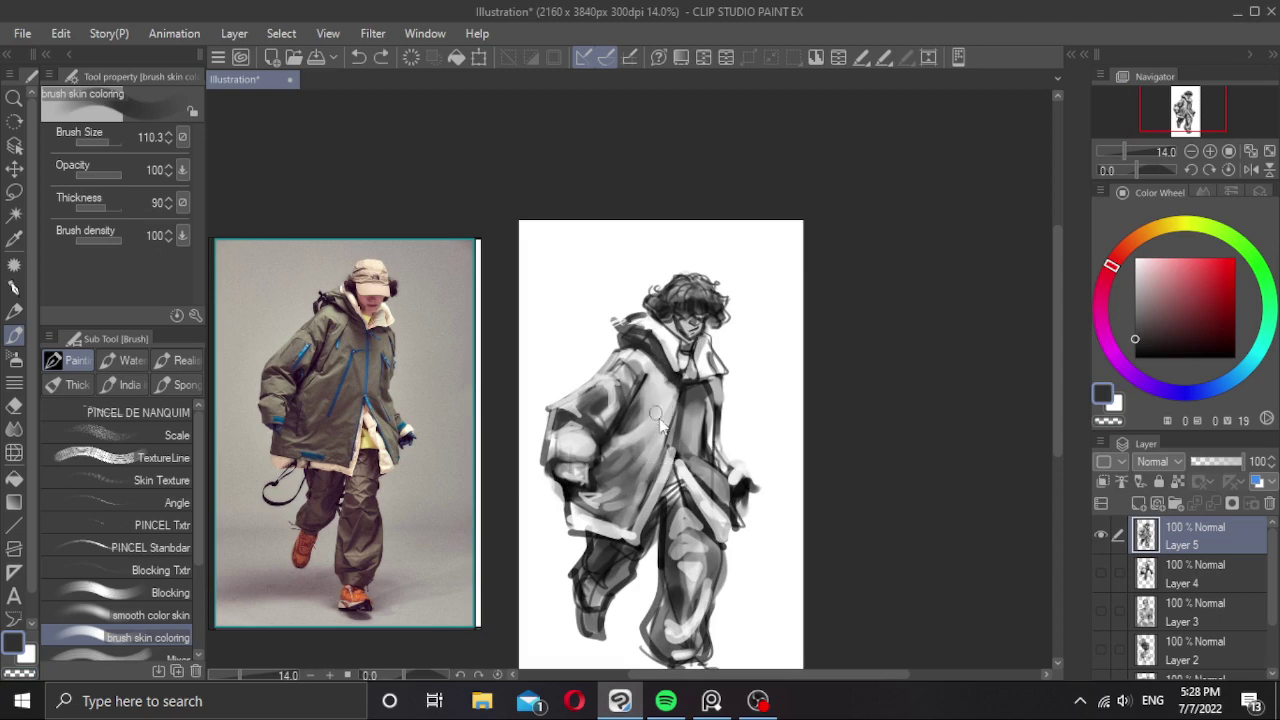
pyautogui.press('[')
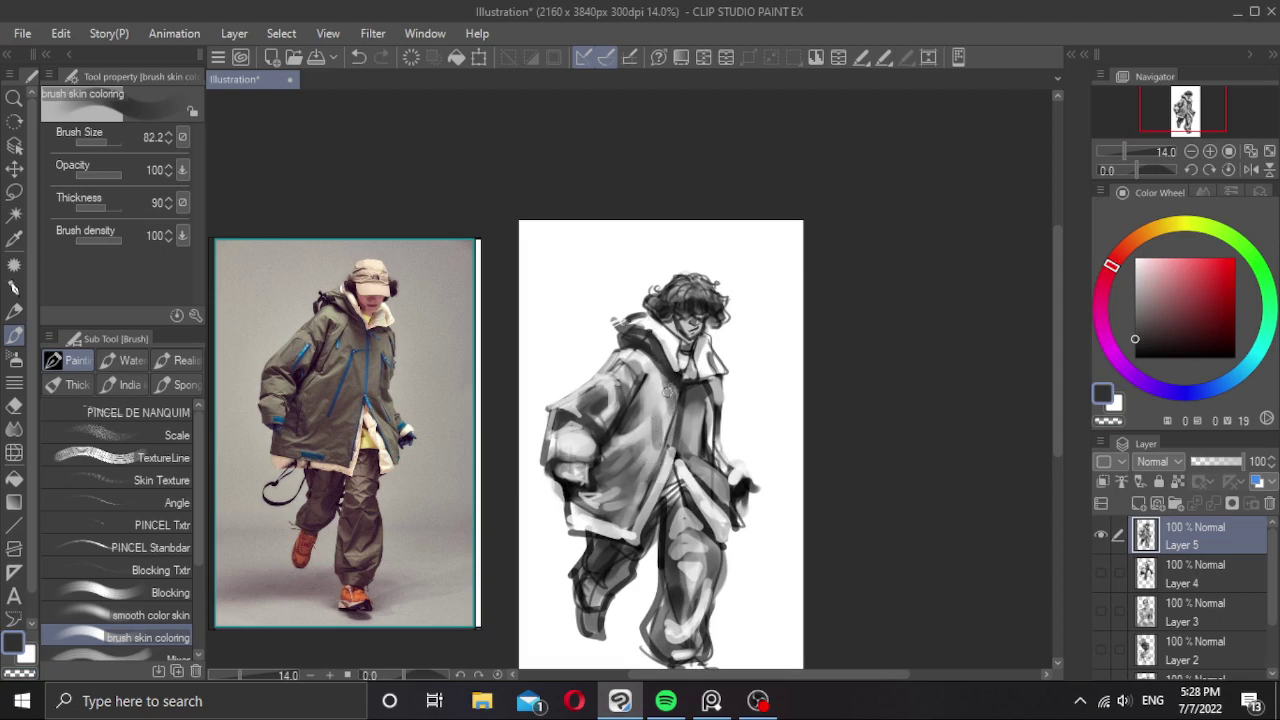
pyautogui.press(']')
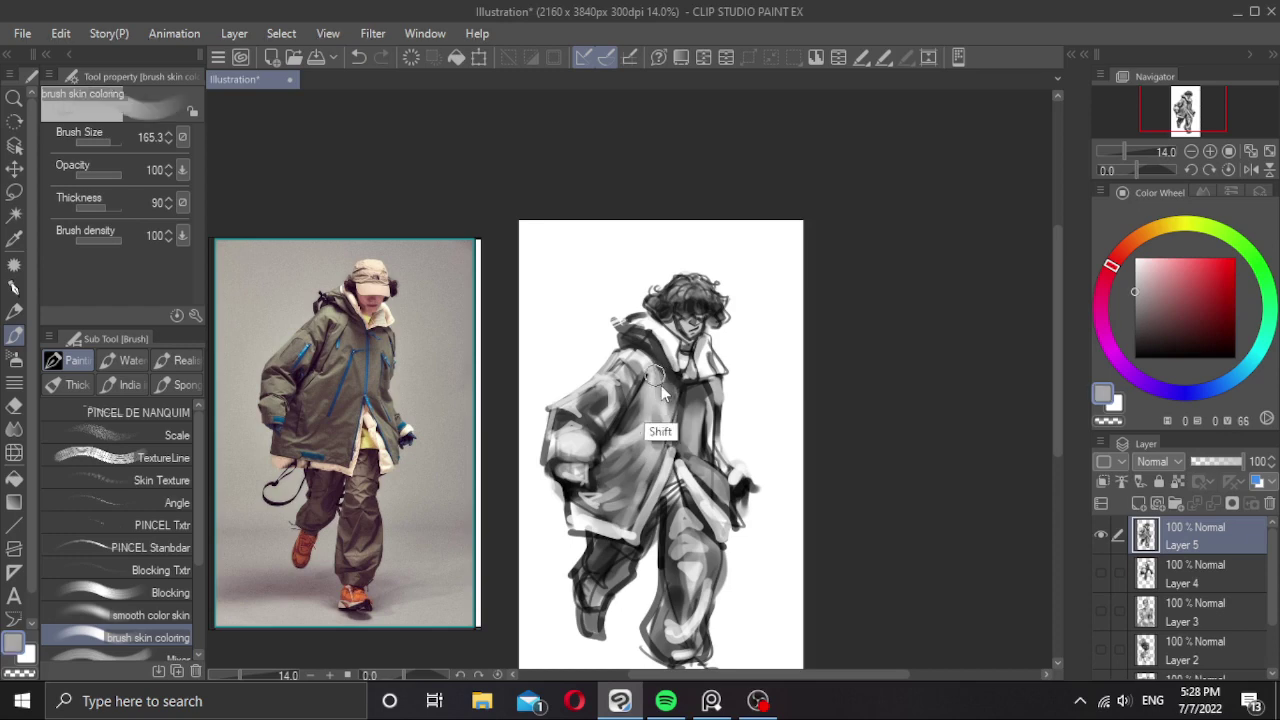
# Sample a near-black and redraw the coat's front opening and the two diverging lower edges at brush size 44.7.
pyautogui.press('[')
pyautogui.press('[')
pyautogui.press('[')
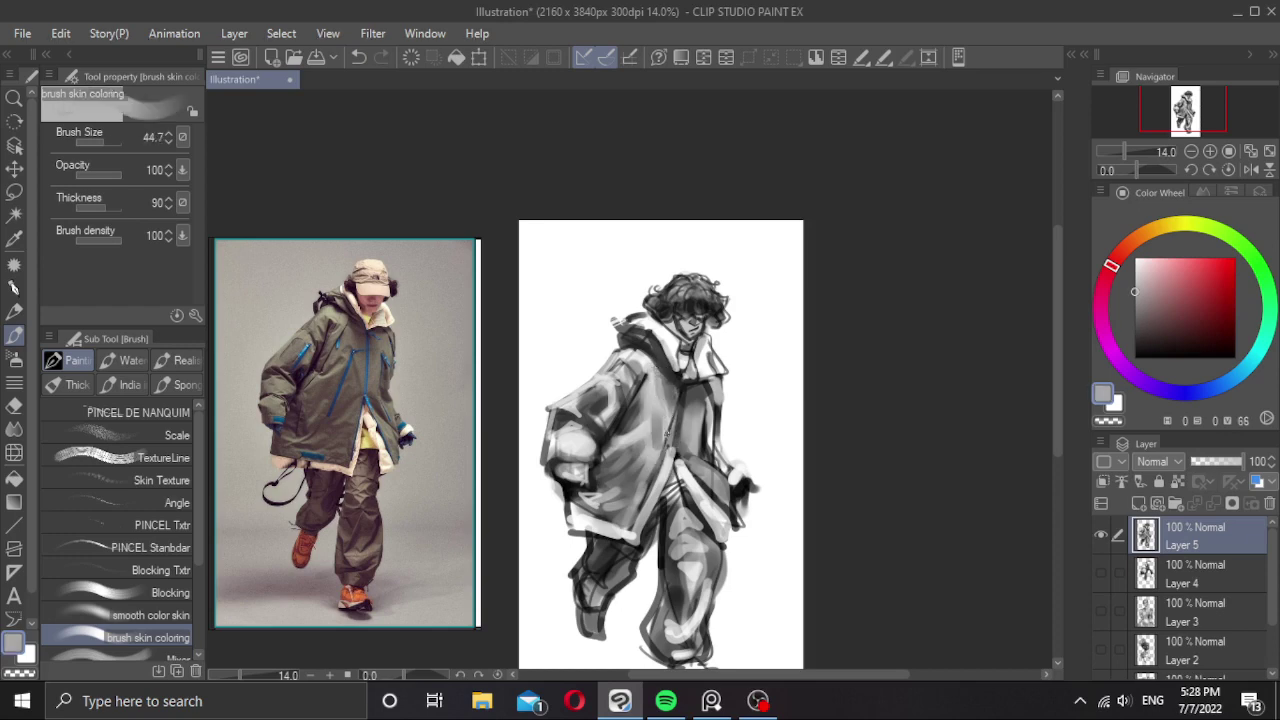
pyautogui.hotkey('ctrl', 'z')
pyautogui.press('alt')
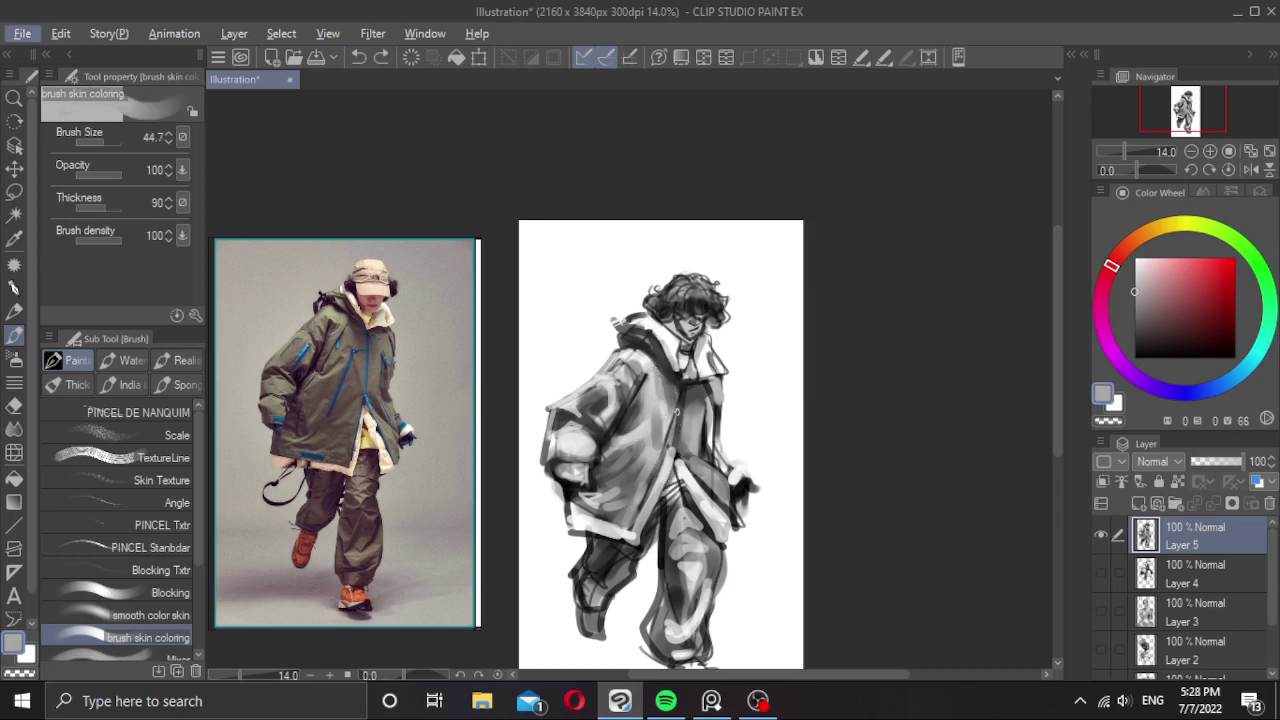
pyautogui.keyDown('alt'); pyautogui.click(680, 415); pyautogui.keyUp('alt')
pyautogui.moveTo(678, 405); pyautogui.dragTo(682, 425)
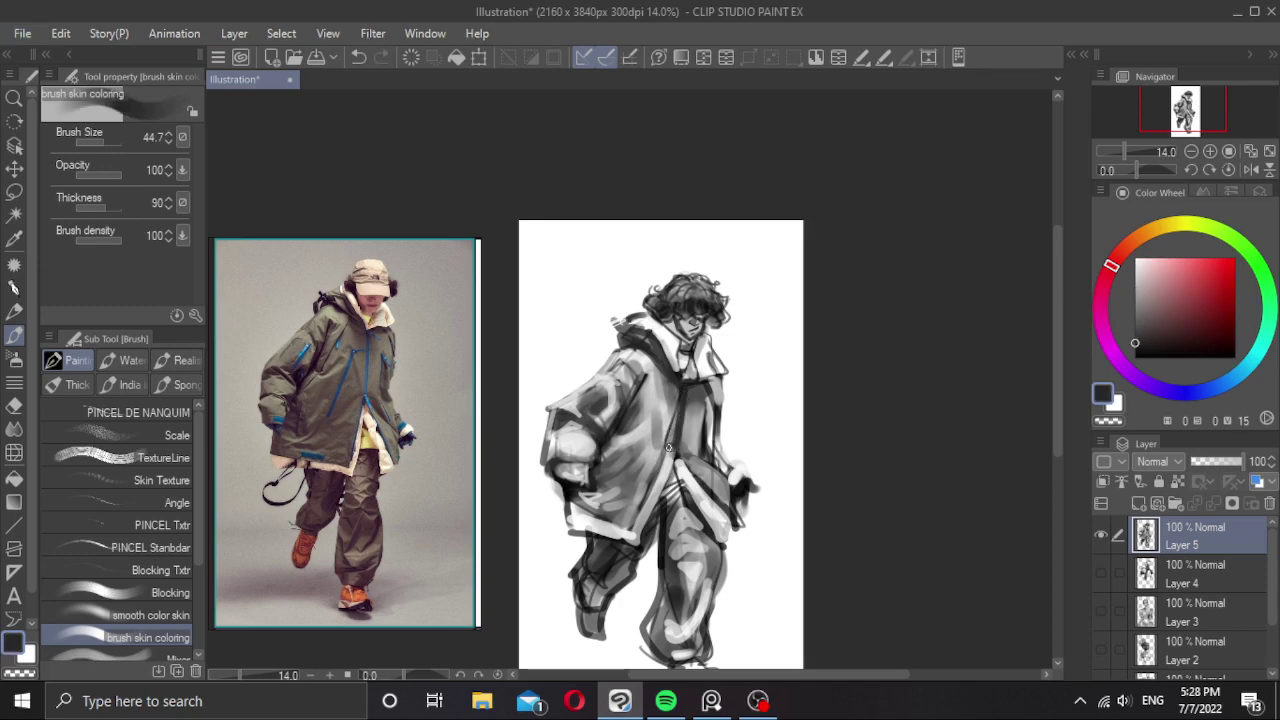
pyautogui.moveTo(668, 447); pyautogui.dragTo(630, 527)
pyautogui.moveTo(686, 453); pyautogui.dragTo(730, 525)
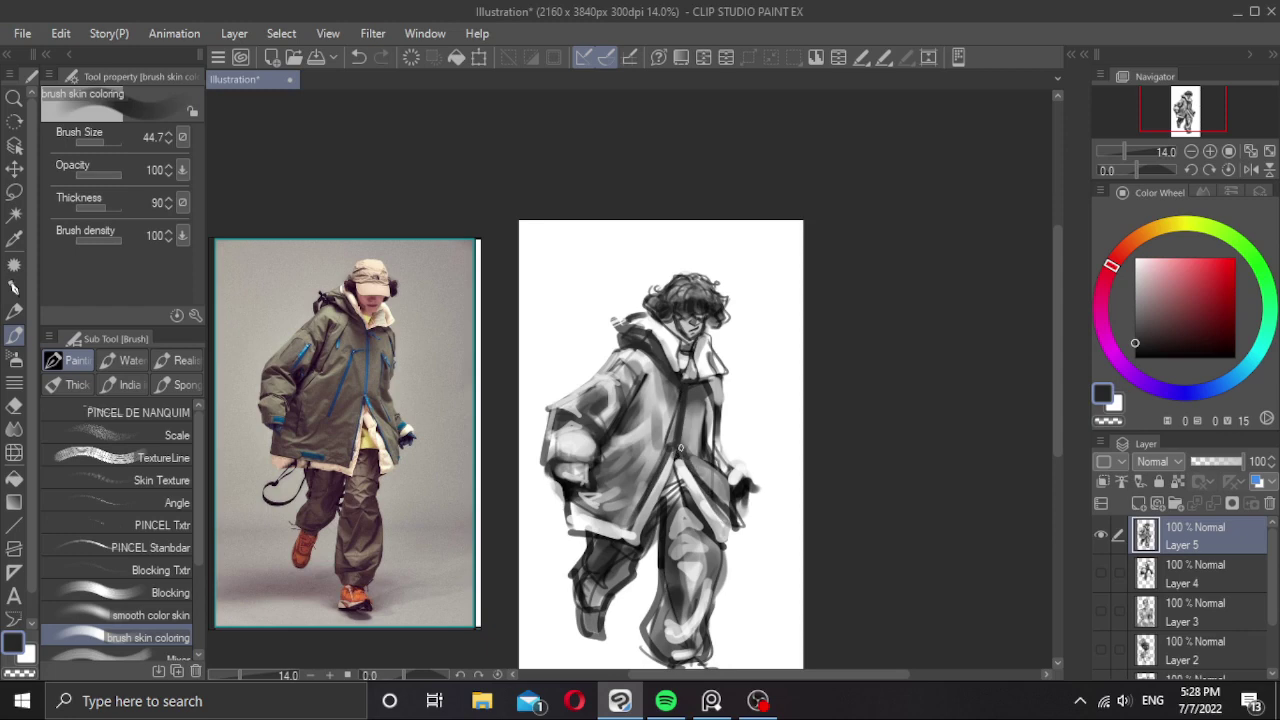
# Switch to white and add a thin highlight along the coat's front opening at brush size 31.0.
pyautogui.press('x')
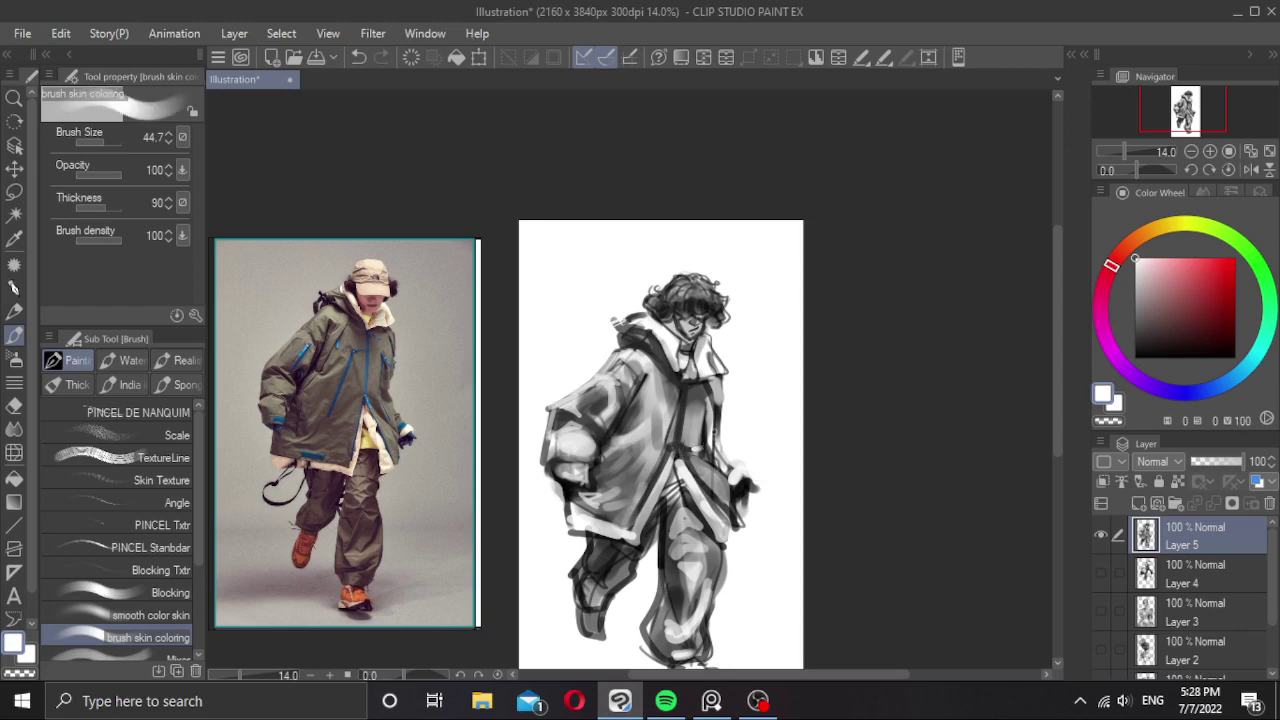
pyautogui.press('shift')
pyautogui.press('[')
pyautogui.moveTo(685, 395); pyautogui.dragTo(686, 455)
pyautogui.hotkey('ctrl', 'z')
# Paint a white highlight down the far side of the face at brush size 18.4, undoing unwanted strokes.
pyautogui.scroll(2, 700, 320)
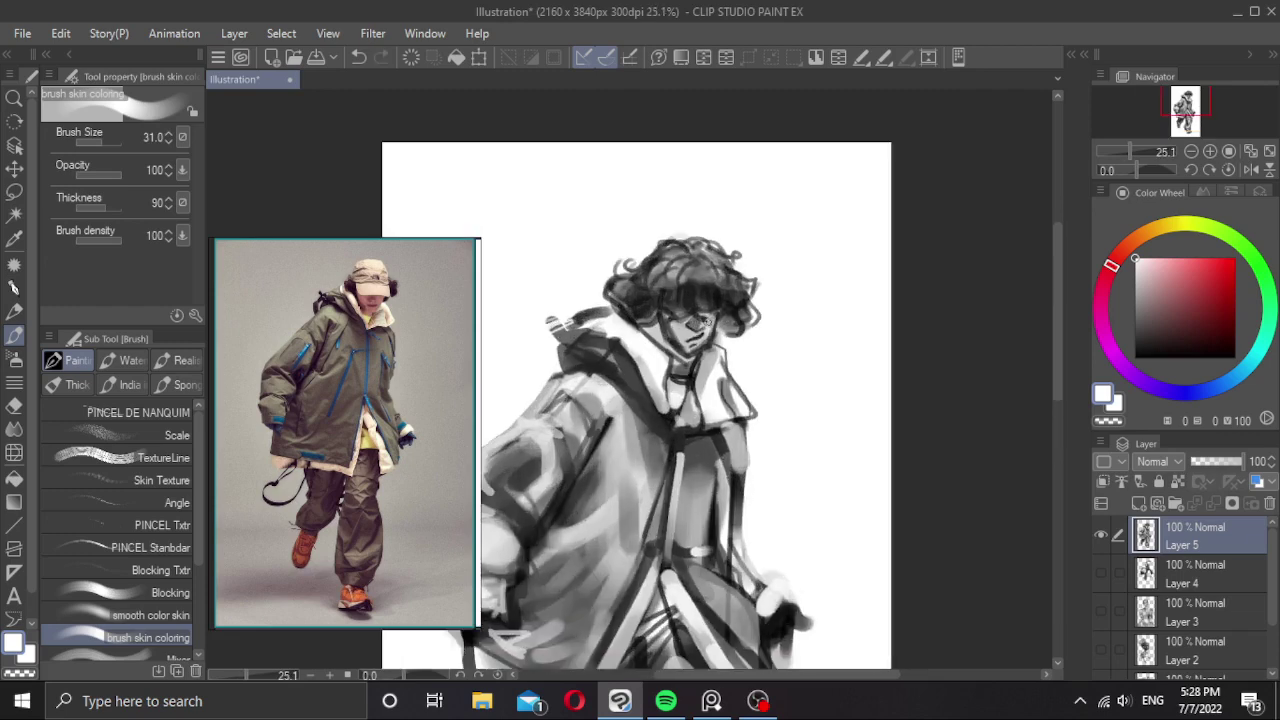
pyautogui.scroll(1, 710, 330)
pyautogui.press('[')
pyautogui.hotkey('ctrl', 'z')
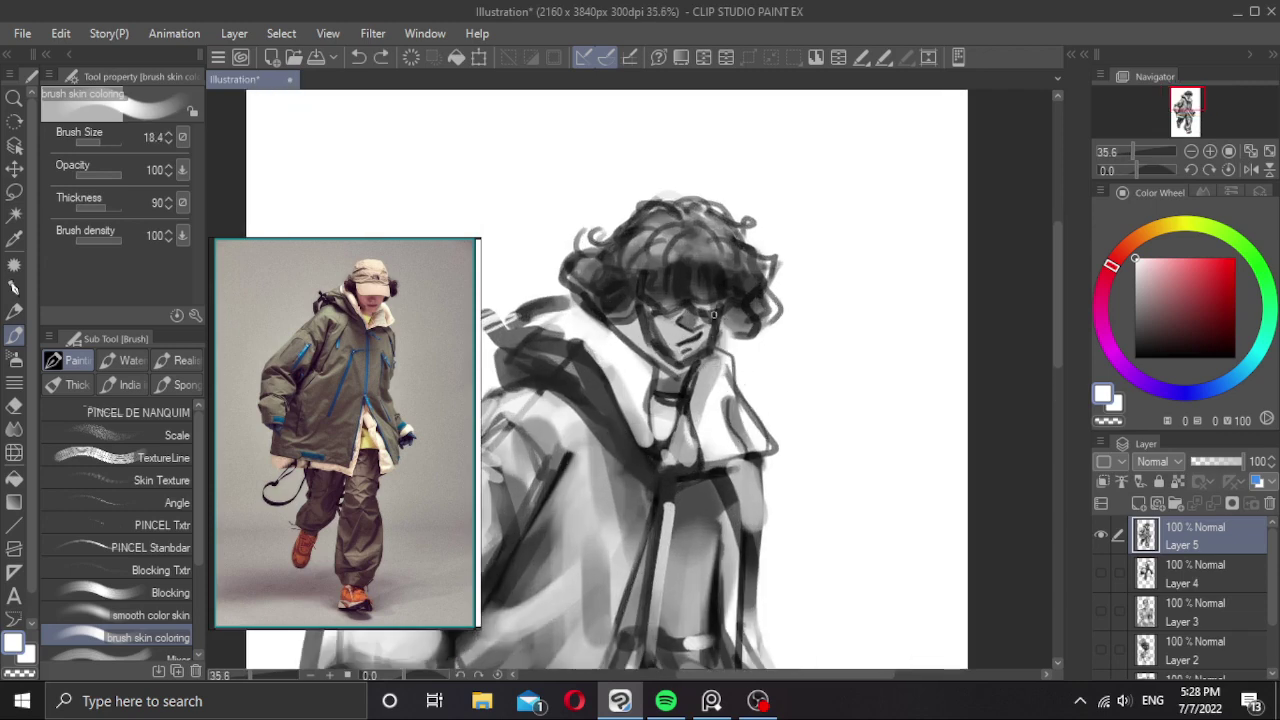
pyautogui.scroll(1, 703, 322)
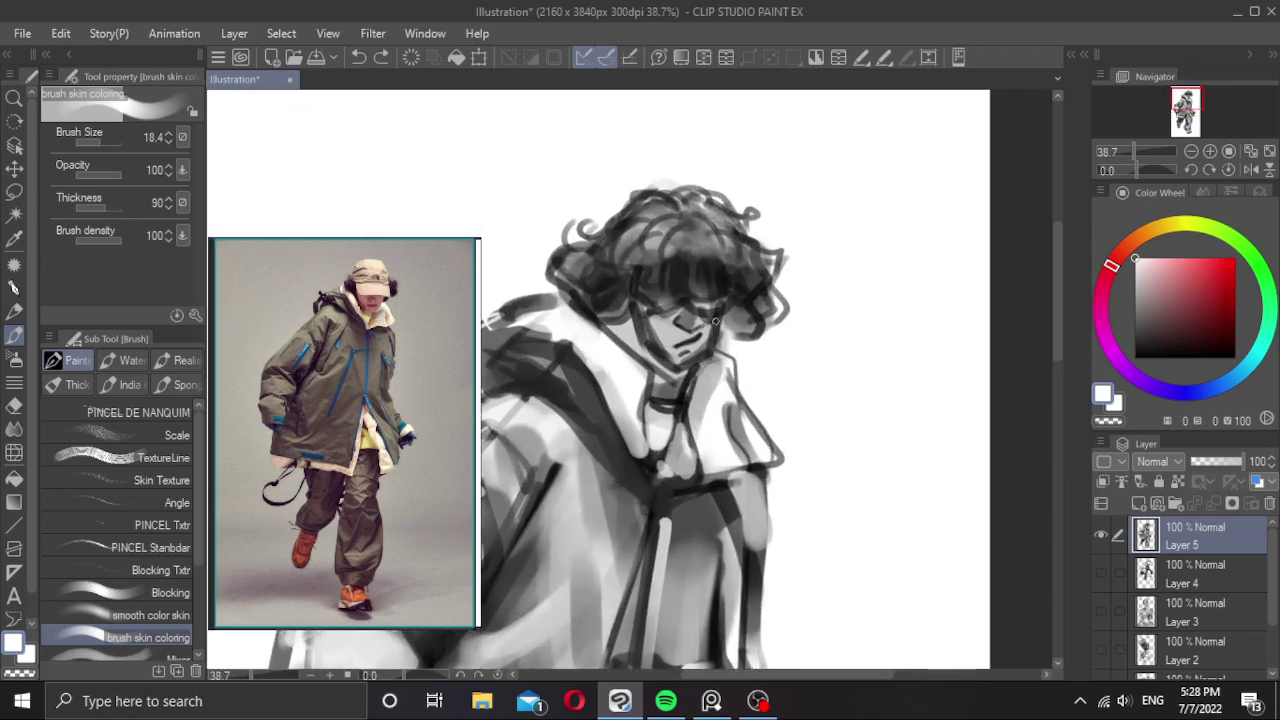
pyautogui.moveTo(690, 327); pyautogui.dragTo(710, 324)
pyautogui.hotkey('ctrl', 'z')
pyautogui.moveTo(697, 328)
pyautogui.mouseDown()
pyautogui.moveTo(701, 354)
pyautogui.moveTo(689, 355)
pyautogui.mouseUp()
pyautogui.hotkey('ctrl', 'z')
pyautogui.hotkey('ctrl', 'z')
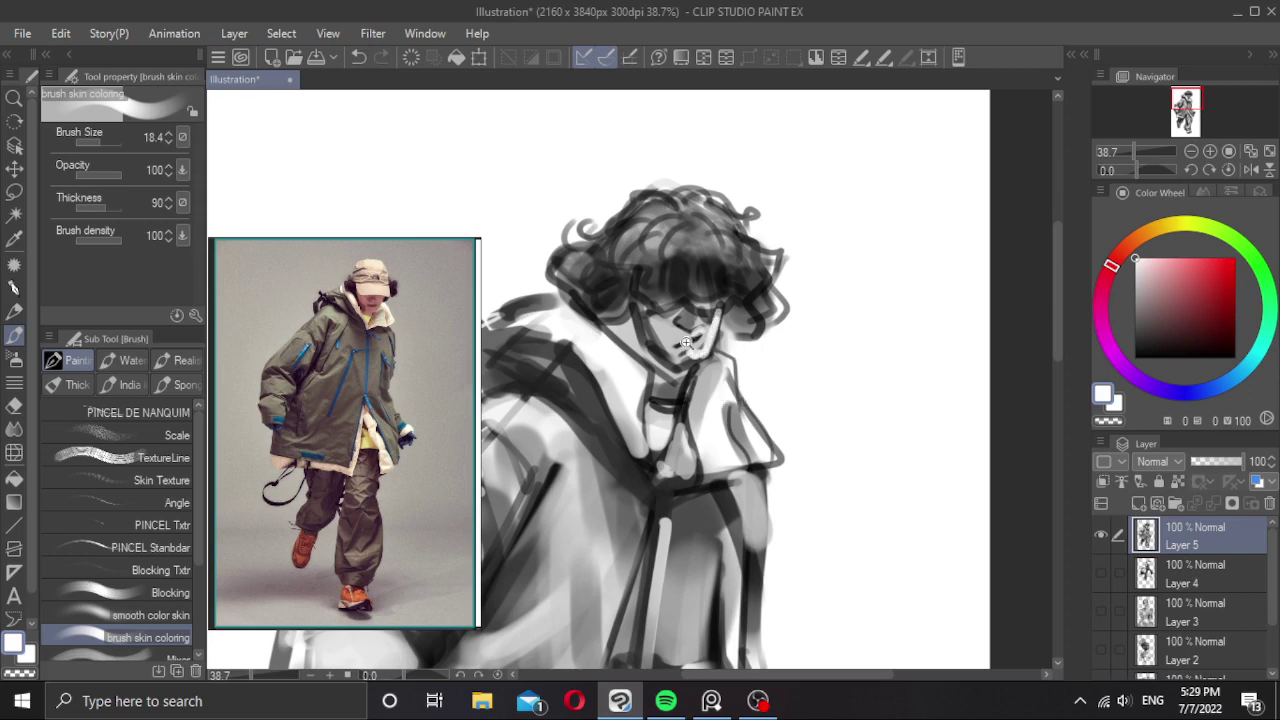
pyautogui.moveTo(686, 343)
pyautogui.mouseDown()
pyautogui.moveTo(630, 344)
pyautogui.moveTo(688, 345)
pyautogui.mouseUp()
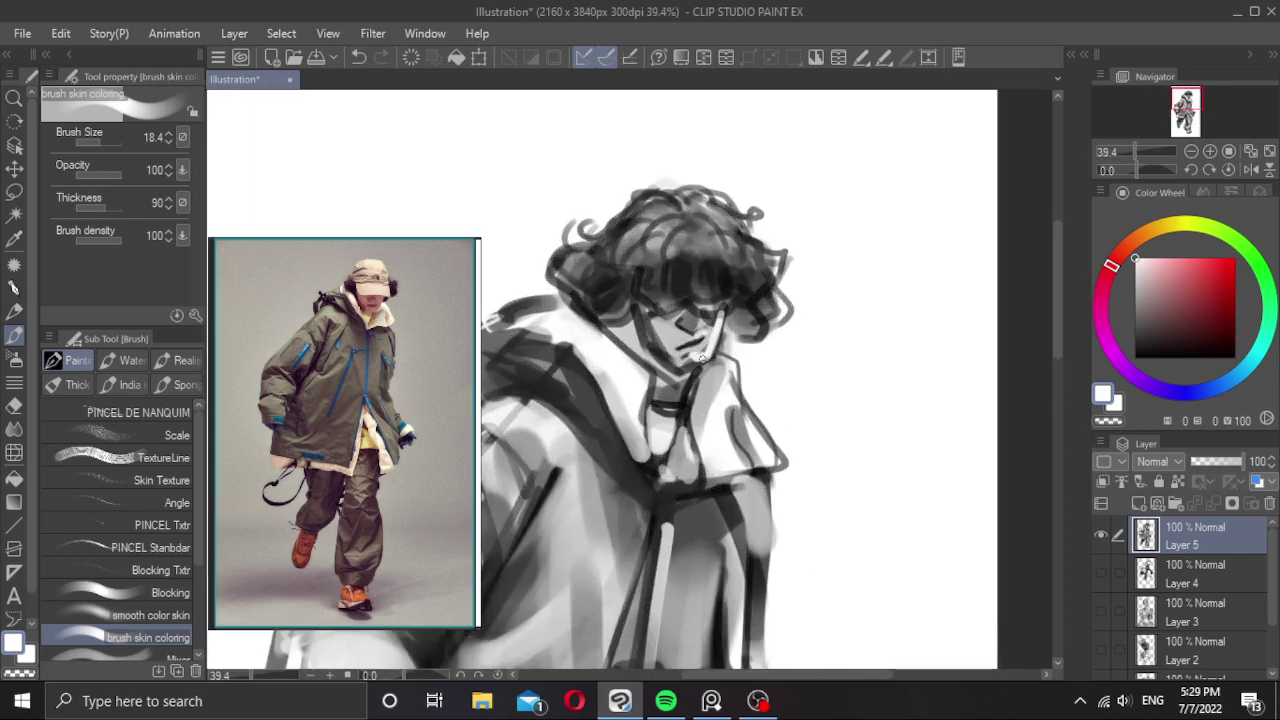
# Refine the nose, mouth, cheek and eye areas with sampled greys and white at brush size 18.4.
pyautogui.keyDown('alt'); pyautogui.click(670, 404); pyautogui.keyUp('alt')
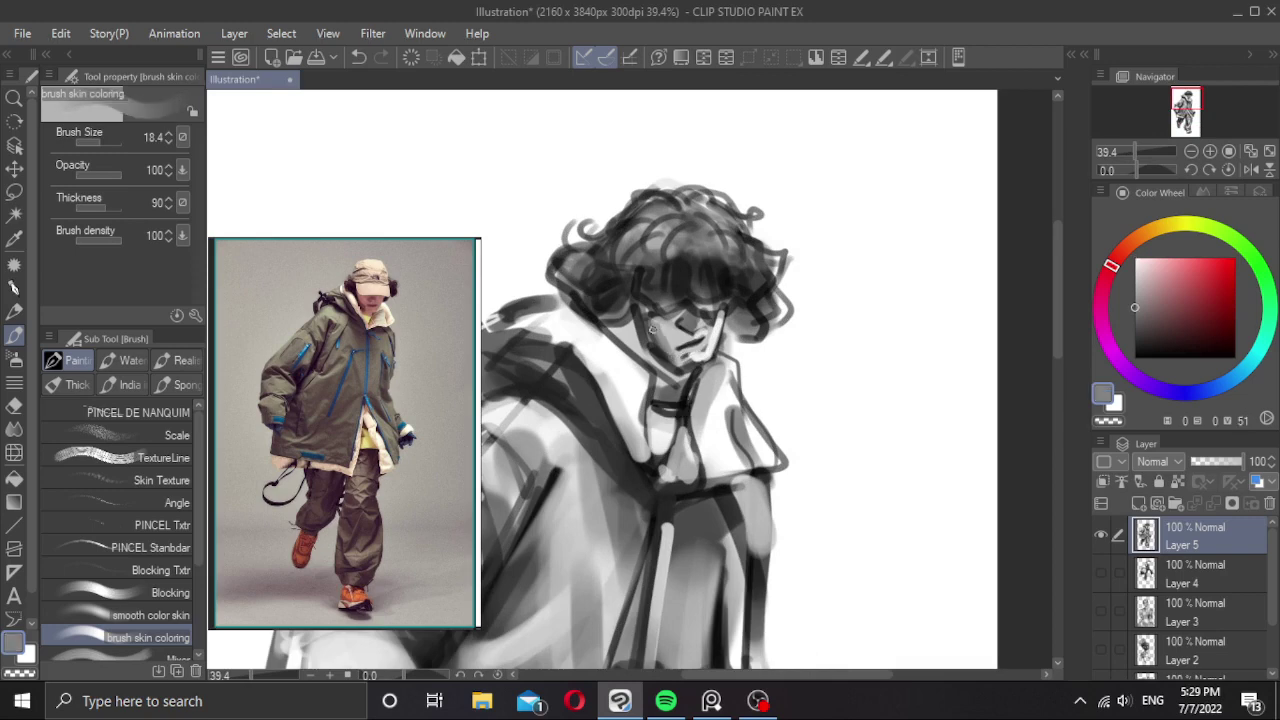
pyautogui.keyDown('alt'); pyautogui.click(664, 372); pyautogui.keyUp('alt')
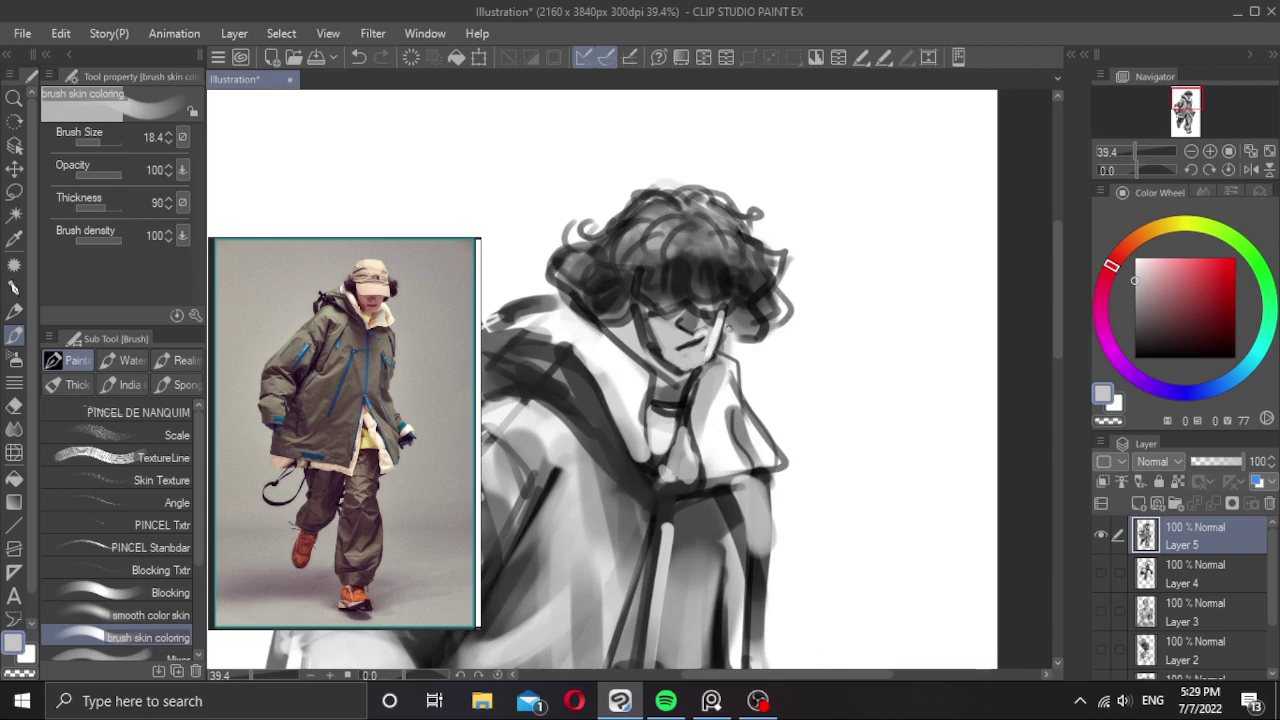
pyautogui.press('alt')
pyautogui.keyDown('alt'); pyautogui.click(714, 340); pyautogui.keyUp('alt')
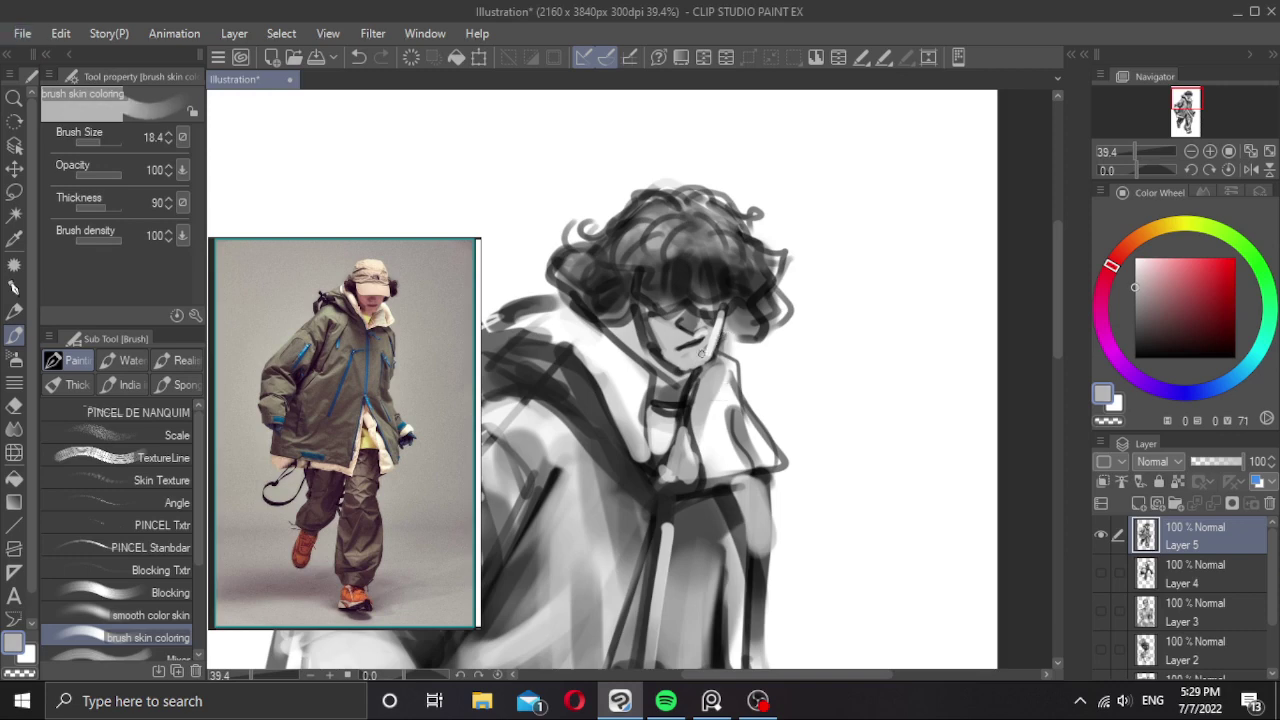
pyautogui.keyDown('alt'); pyautogui.click(716, 338); pyautogui.keyUp('alt')
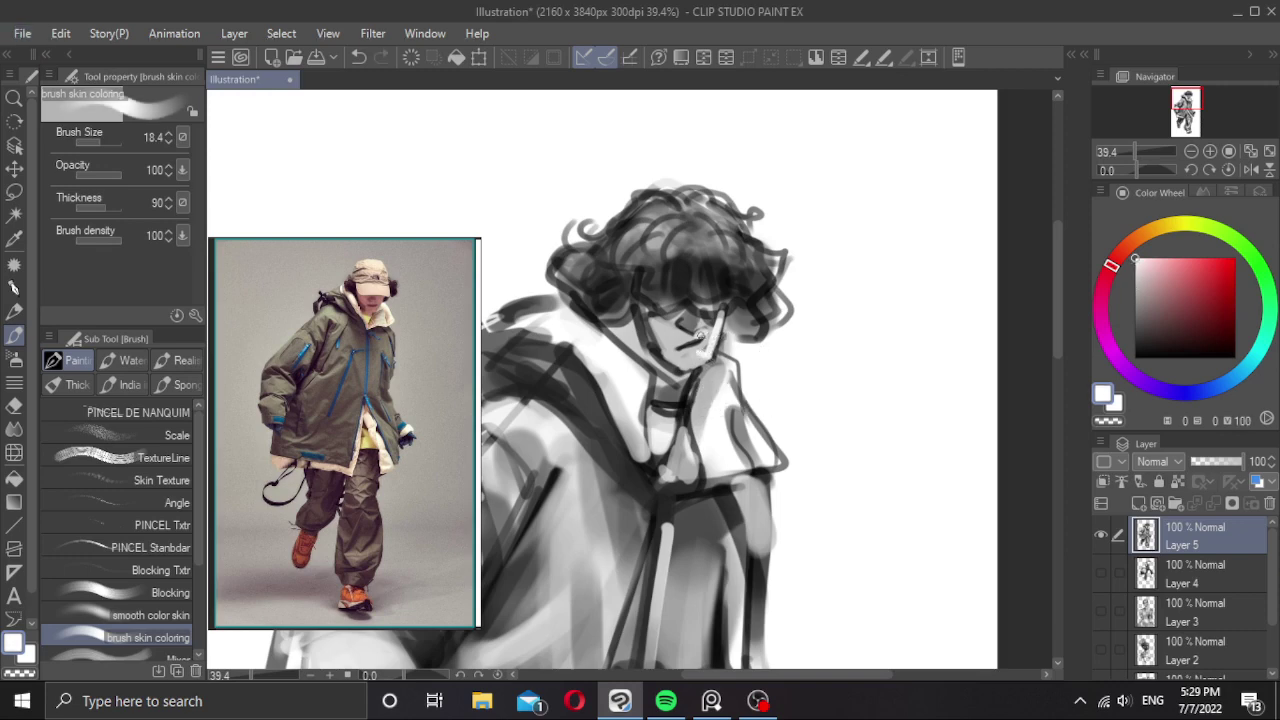
pyautogui.keyDown('alt'); pyautogui.click(688, 330); pyautogui.keyUp('alt')
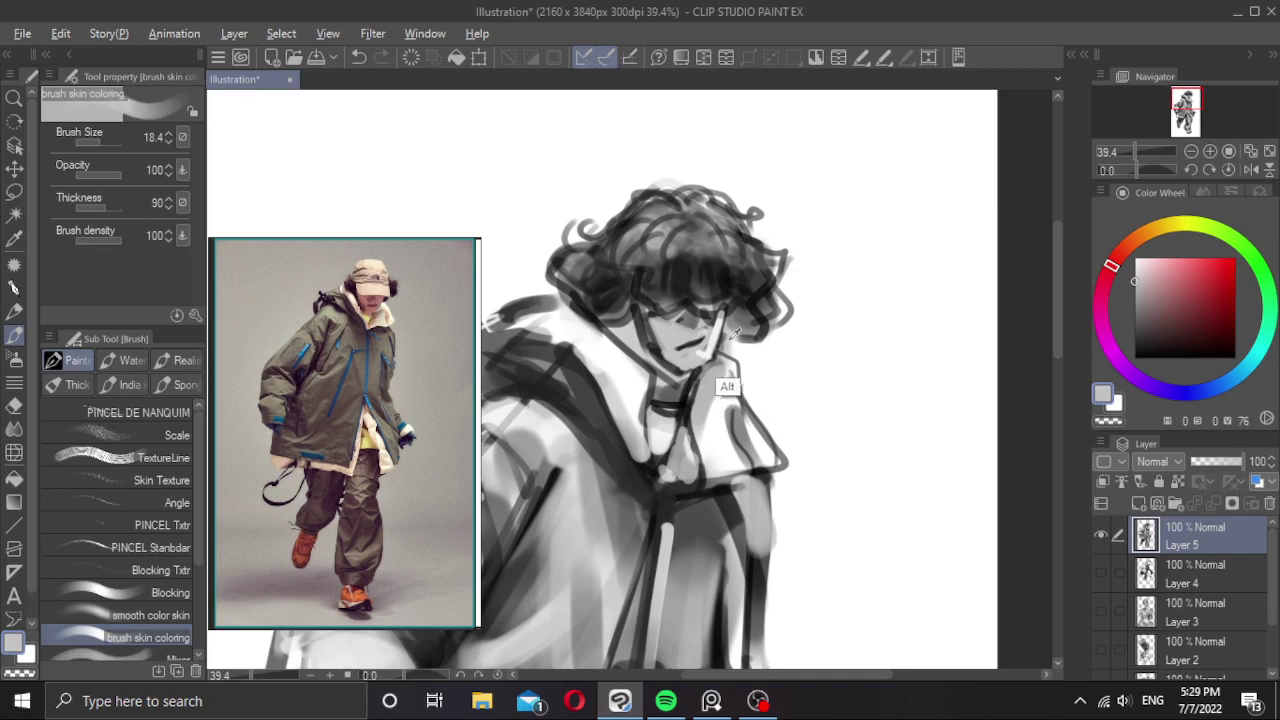
pyautogui.keyDown('alt'); pyautogui.click(703, 332); pyautogui.keyUp('alt')
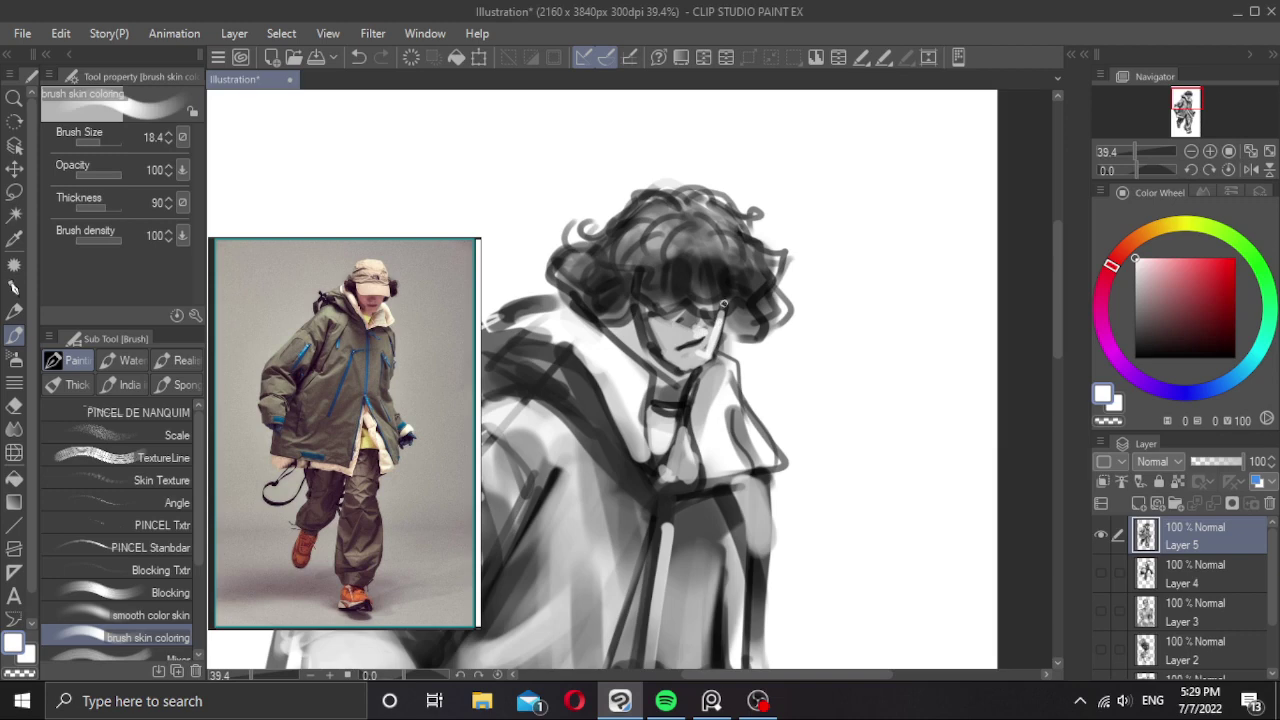
pyautogui.keyDown('alt'); pyautogui.click(690, 323); pyautogui.keyUp('alt')
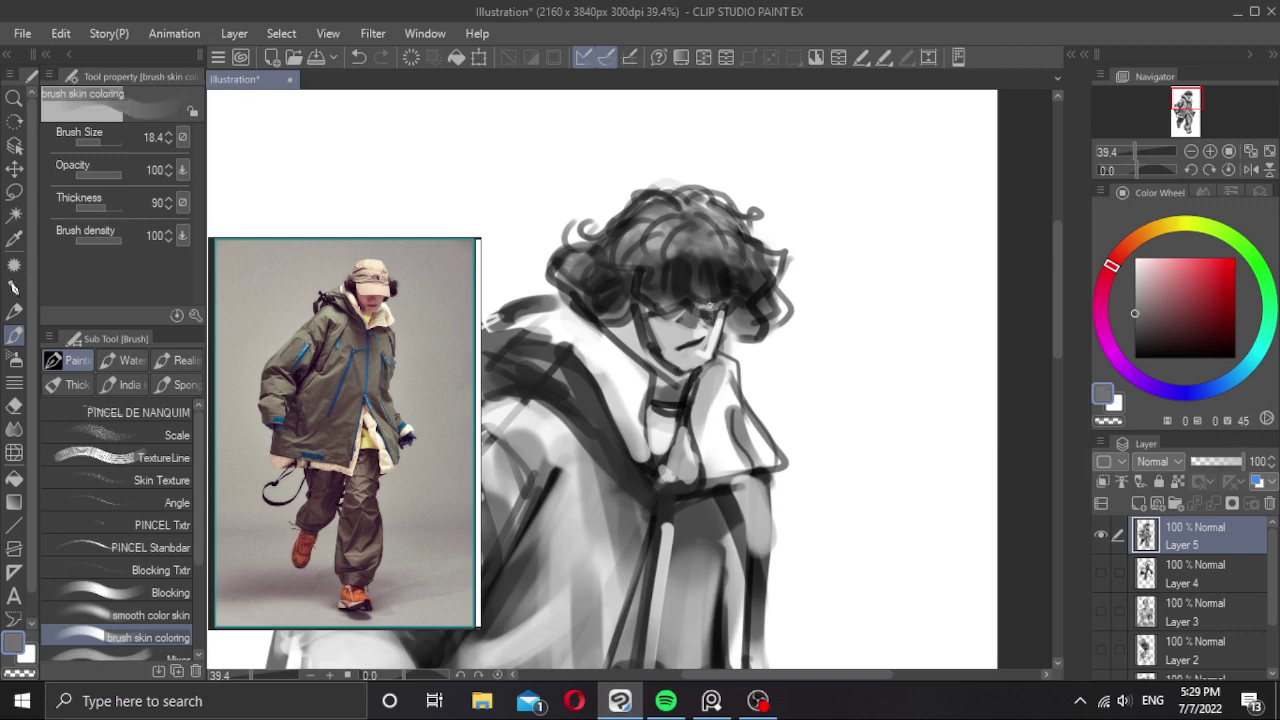
pyautogui.keyDown('alt'); pyautogui.click(722, 284); pyautogui.keyUp('alt')
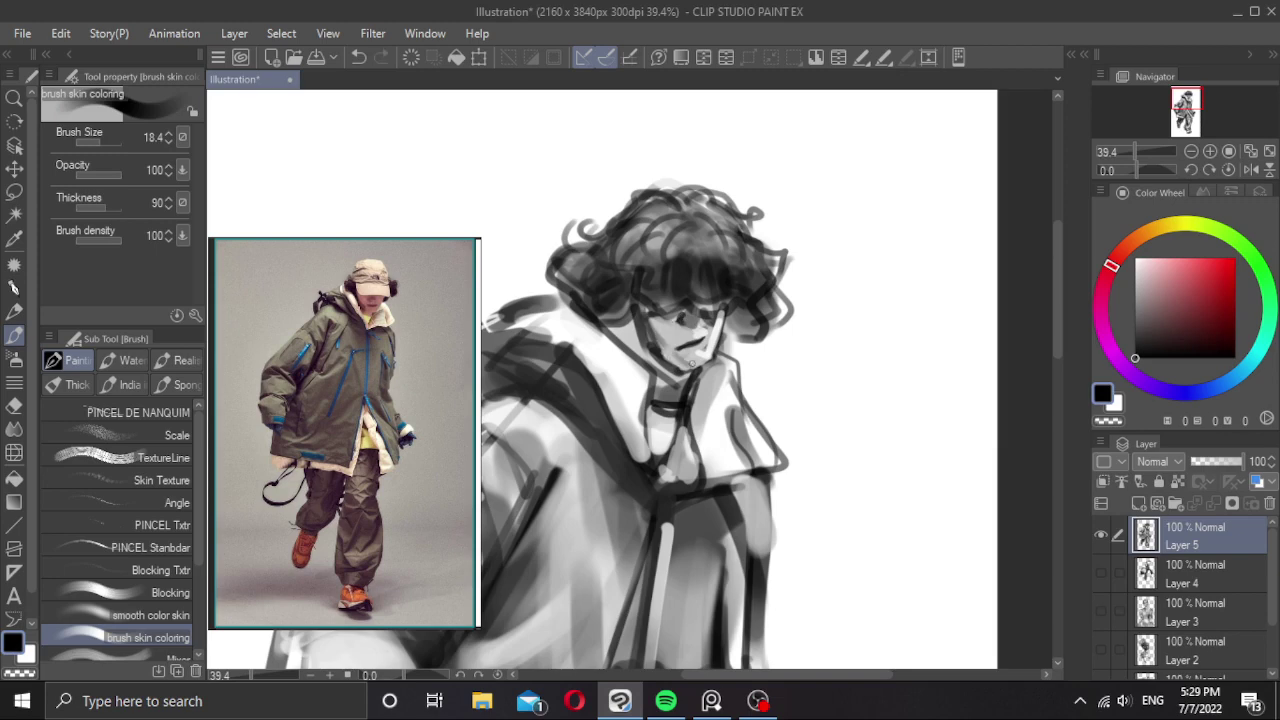
# Try black accents around the chin and jaw line, enlarging the brush to 51.3 and undoing unwanted strokes.
pyautogui.moveTo(685, 357)
pyautogui.mouseDown()
pyautogui.moveTo(699, 353)
pyautogui.moveTo(687, 374)
pyautogui.mouseUp()
pyautogui.hotkey('ctrl', 'z')
pyautogui.hotkey('ctrl', 'z')
pyautogui.press(']')
pyautogui.hotkey('ctrl', 'z')
pyautogui.moveTo(647, 331); pyautogui.dragTo(692, 385)
pyautogui.moveTo(627, 334)
pyautogui.mouseDown()
pyautogui.moveTo(623, 317)
pyautogui.moveTo(611, 322)
pyautogui.mouseUp()
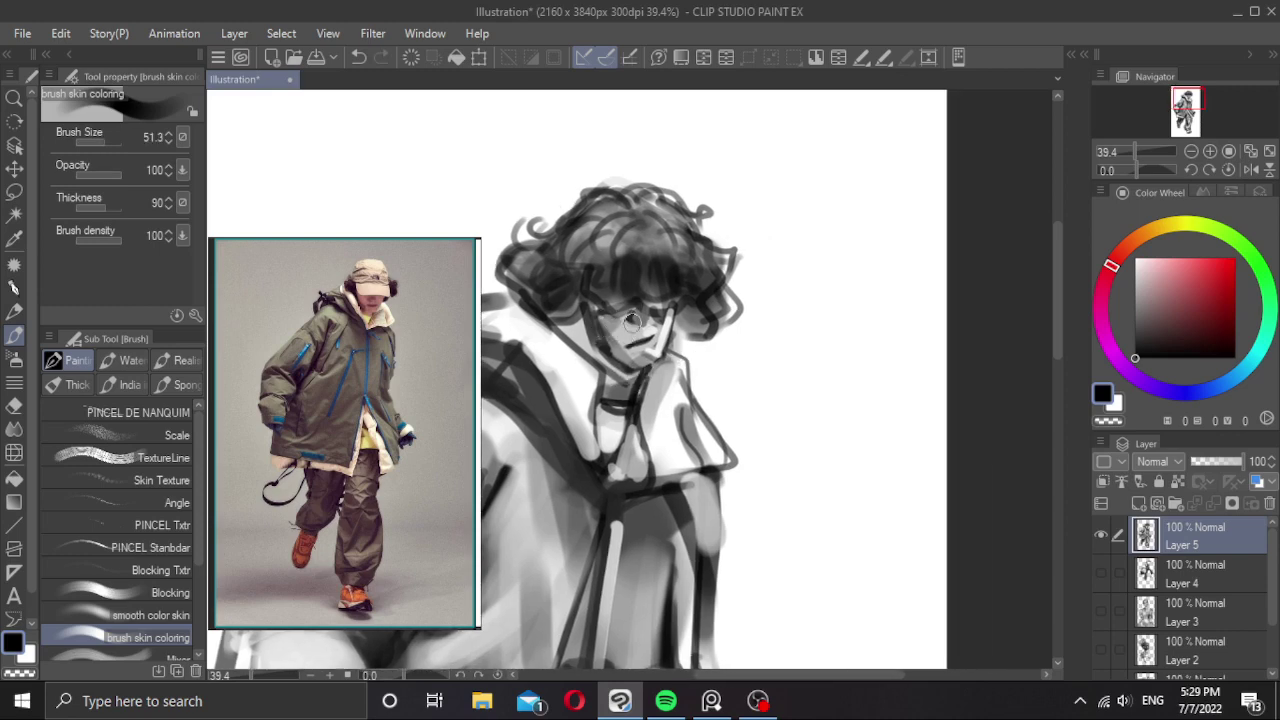
pyautogui.hotkey('ctrl', 'z')
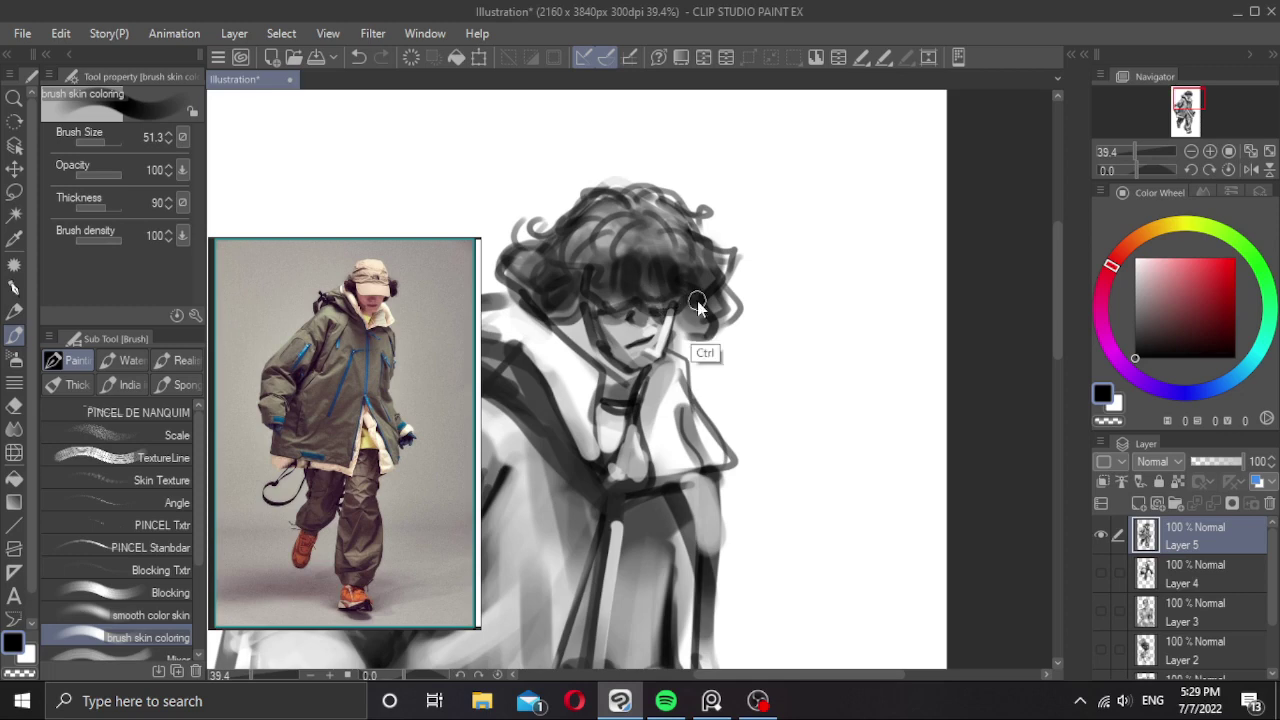
# Rework the fringe and curls of the hair with sampled tones, undoing stray strokes and reducing the brush size to 19.7.
pyautogui.scroll(-2, 705, 295)
pyautogui.scroll(1, 713, 278)
pyautogui.keyDown('alt'); pyautogui.click(714, 289); pyautogui.keyUp('alt')
pyautogui.moveTo(700, 288); pyautogui.dragTo(687, 284)
pyautogui.moveTo(647, 245)
pyautogui.mouseDown()
pyautogui.moveTo(677, 241)
pyautogui.moveTo(715, 314)
pyautogui.mouseUp()
pyautogui.hotkey('ctrl', 'z')
pyautogui.moveTo(668, 278); pyautogui.dragTo(681, 278)
pyautogui.moveTo(665, 256)
pyautogui.mouseDown()
pyautogui.moveTo(690, 281)
pyautogui.moveTo(660, 246)
pyautogui.moveTo(682, 270)
pyautogui.moveTo(693, 260)
pyautogui.moveTo(688, 248)
pyautogui.moveTo(668, 254)
pyautogui.moveTo(638, 278)
pyautogui.moveTo(718, 260)
pyautogui.mouseUp()
pyautogui.hotkey('ctrl', 'z')
pyautogui.scroll(-2, 736, 284)
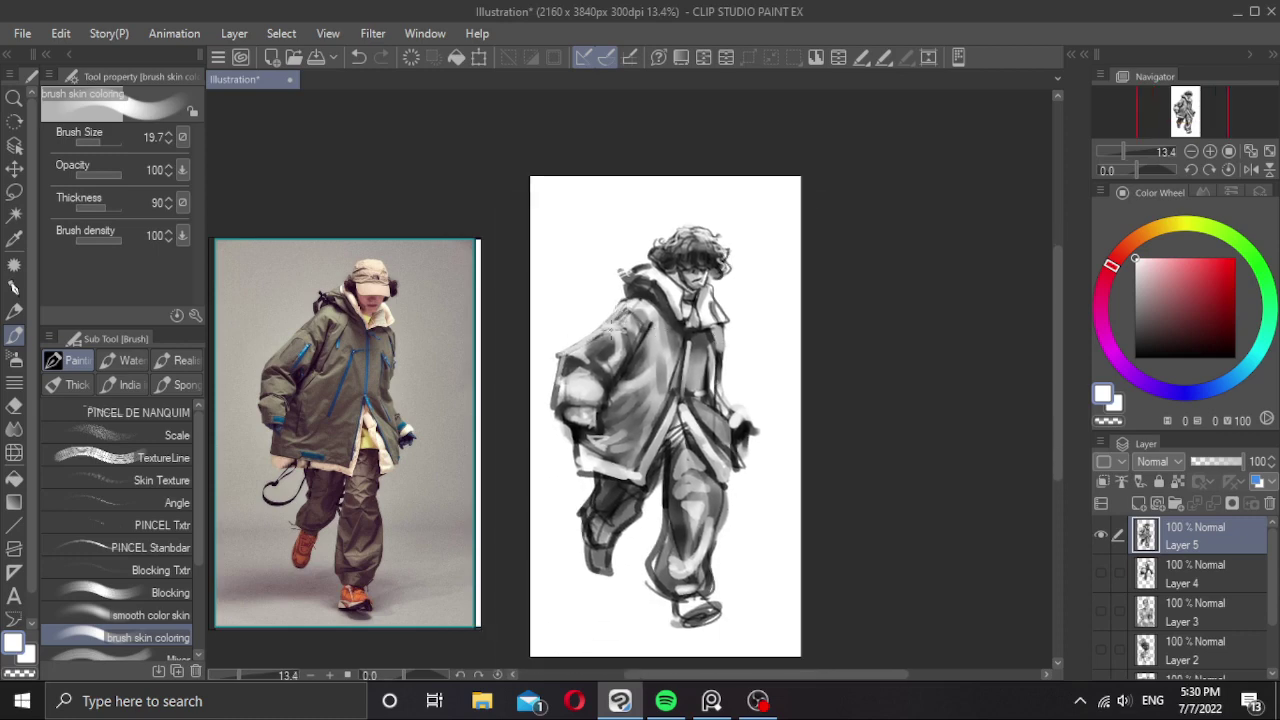
pyautogui.scroll(-2, 736, 386)
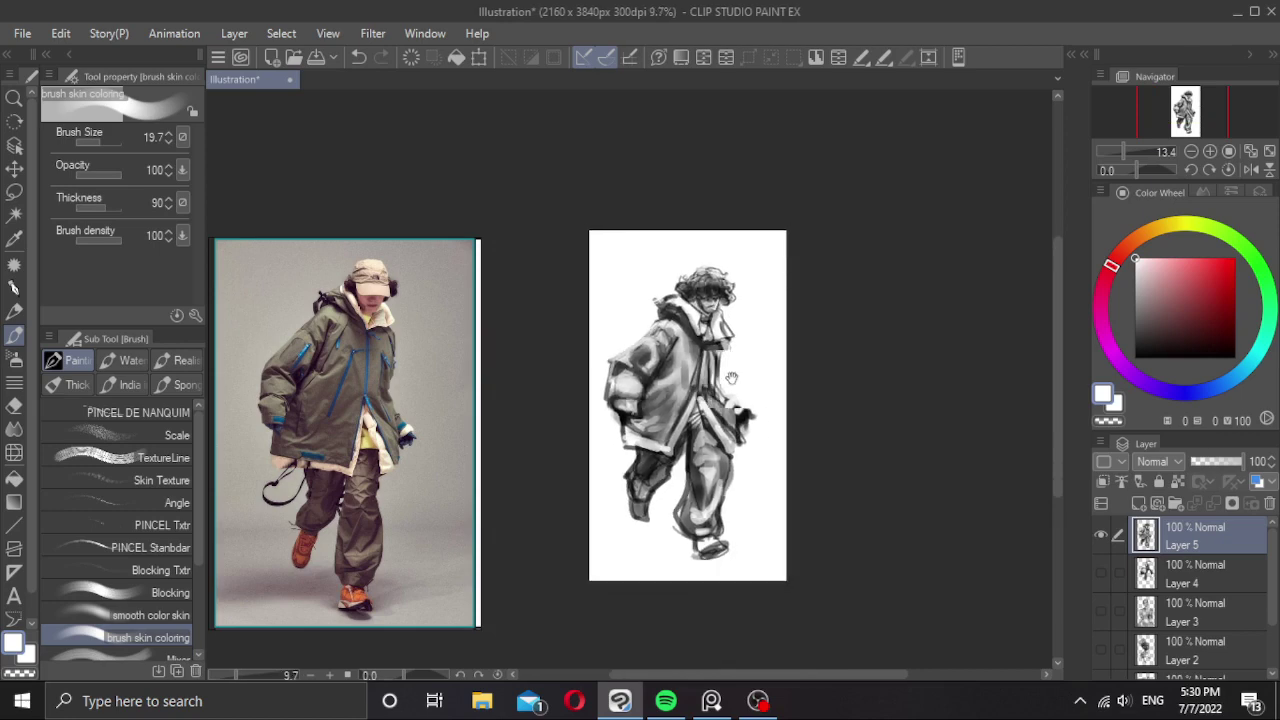